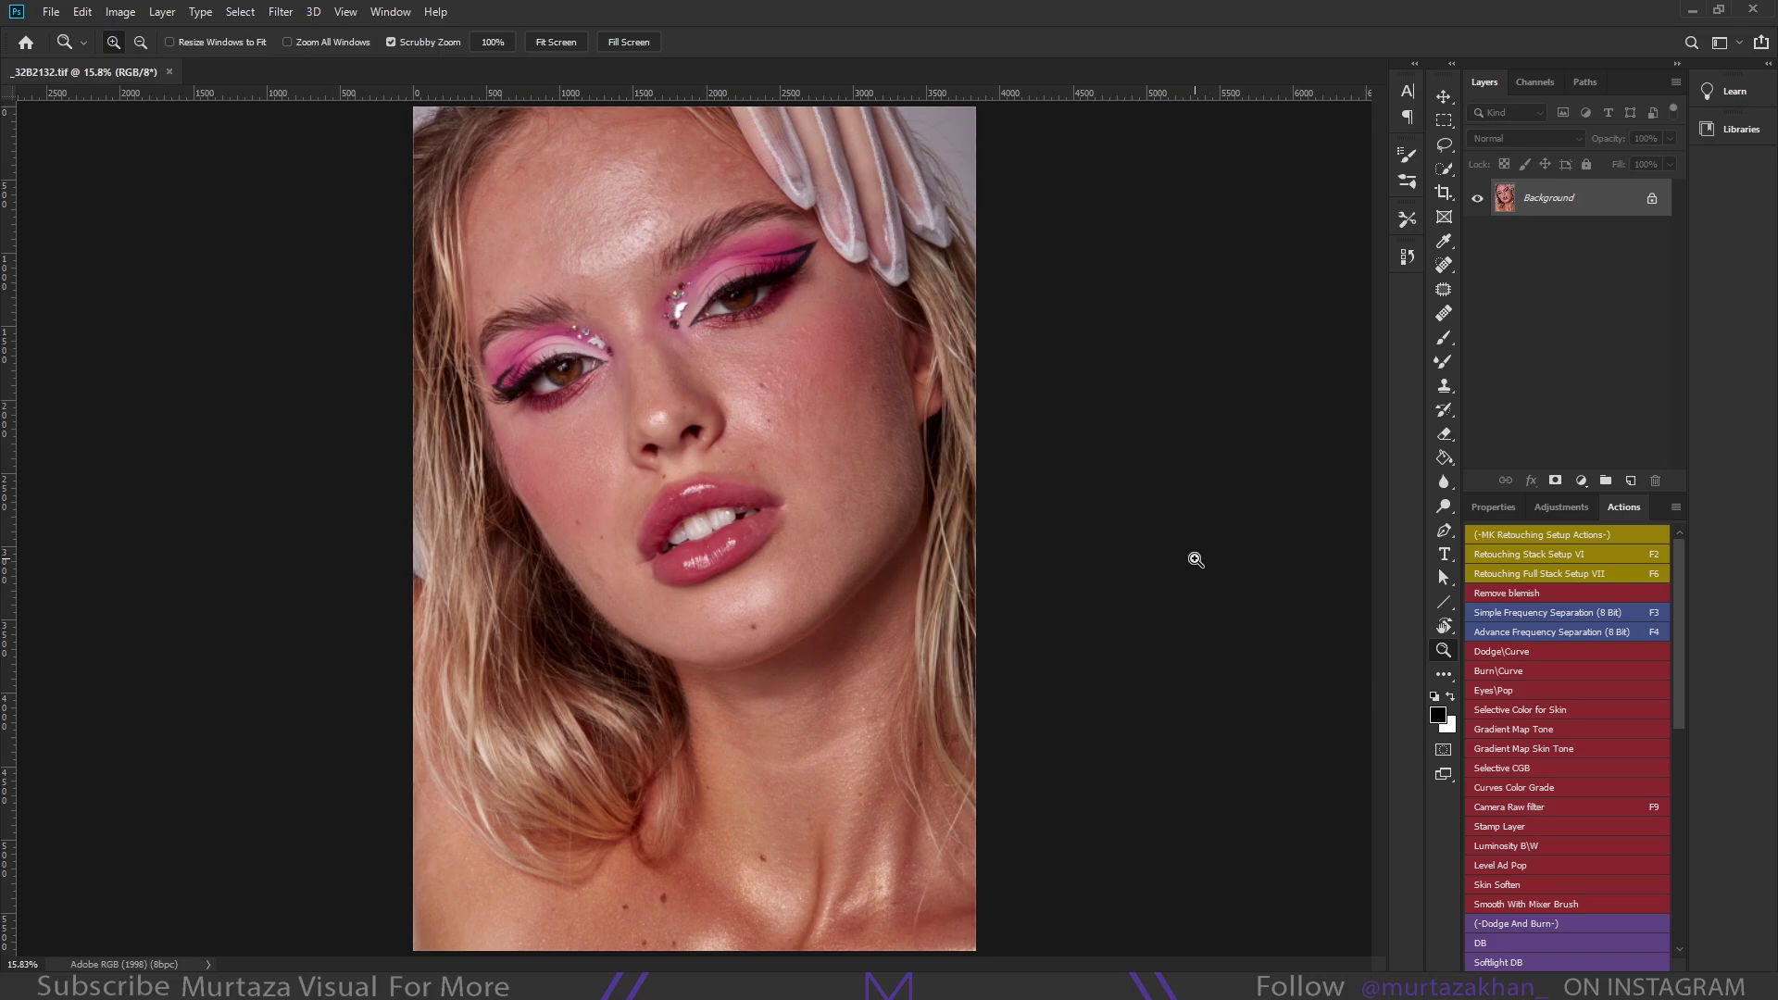
# Run the Retouching Stack Setup action (F2) and zoom in on the nose and eyes
pyautogui.press('F2')
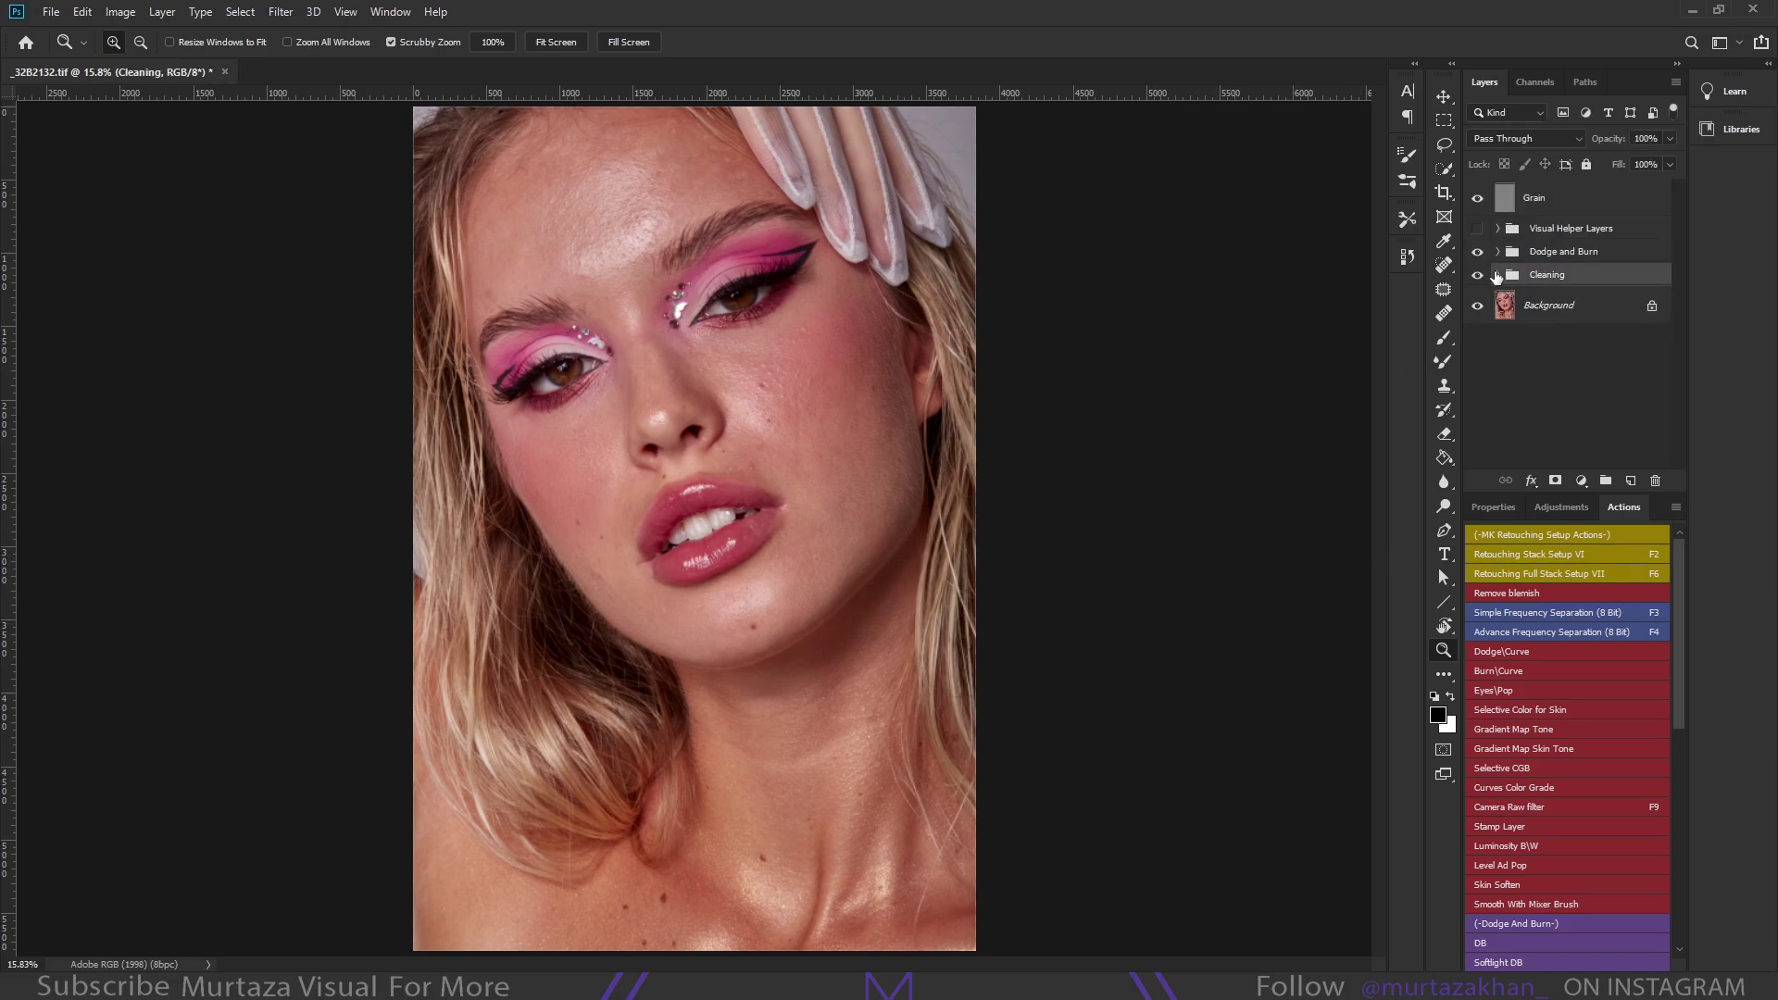
pyautogui.press('z')
pyautogui.moveTo(602, 389); pyautogui.dragTo(908, 482)
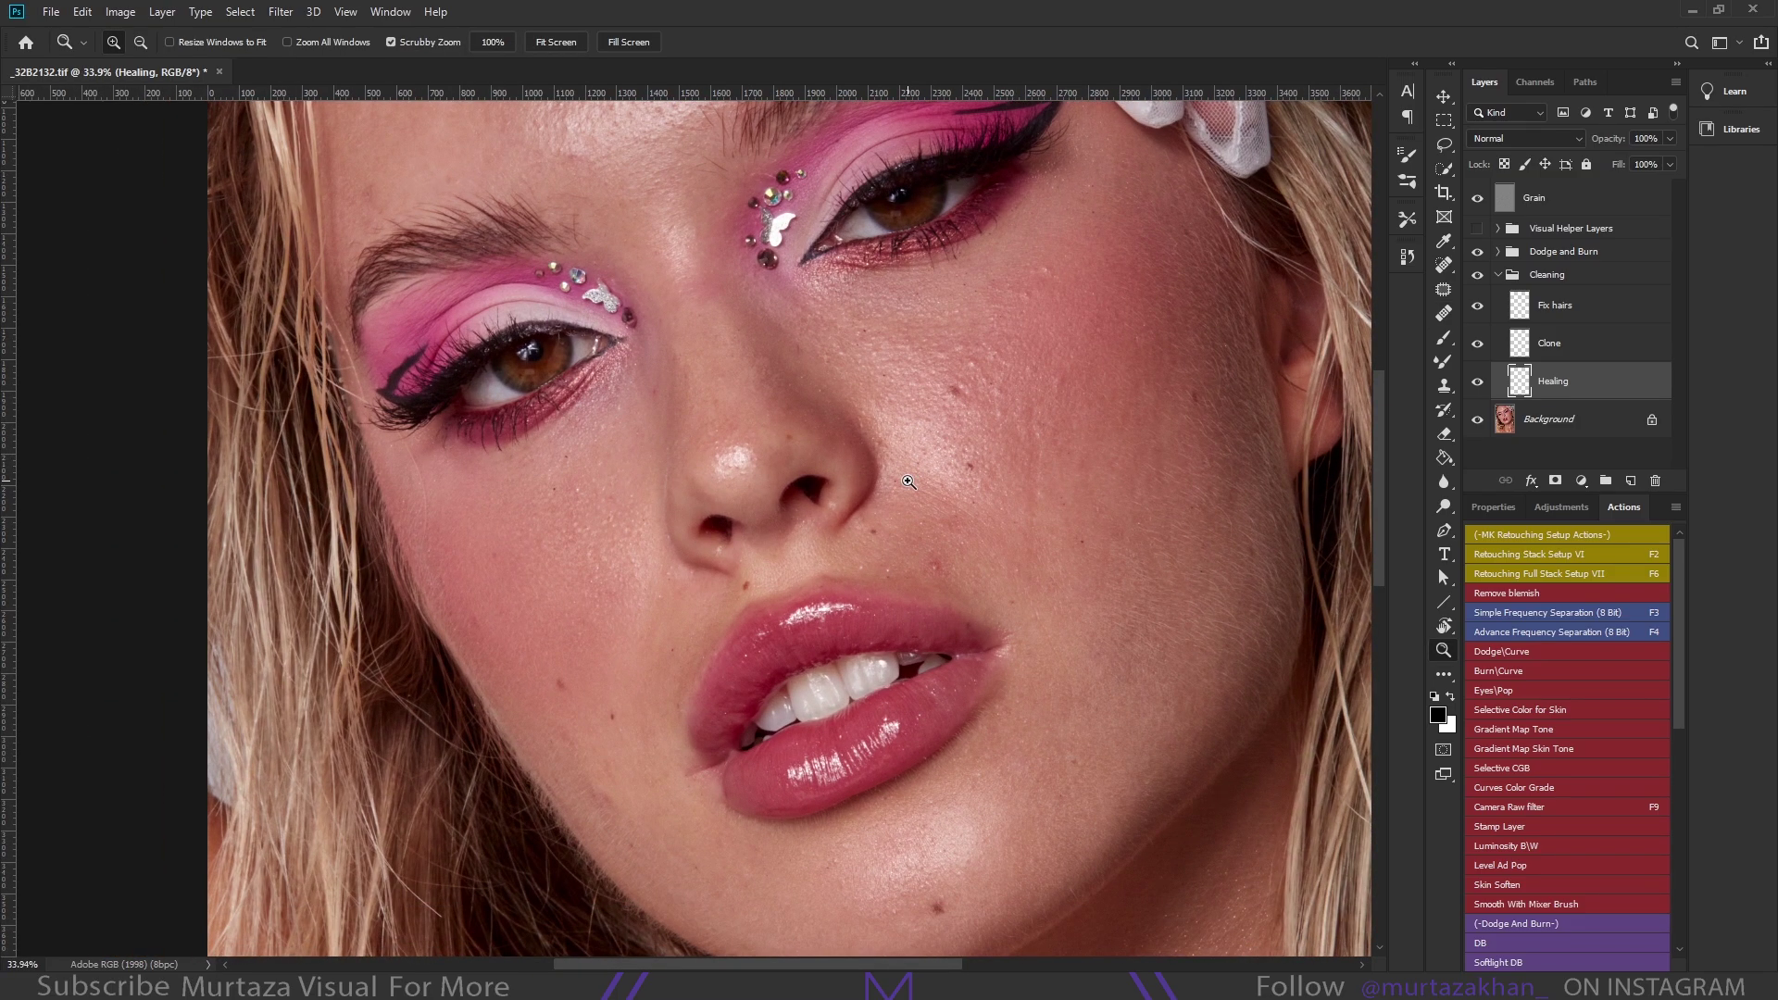
# With the Healing Brush, sample clean skin and heal two blemishes on the cheek beside the nose
pyautogui.press('j')
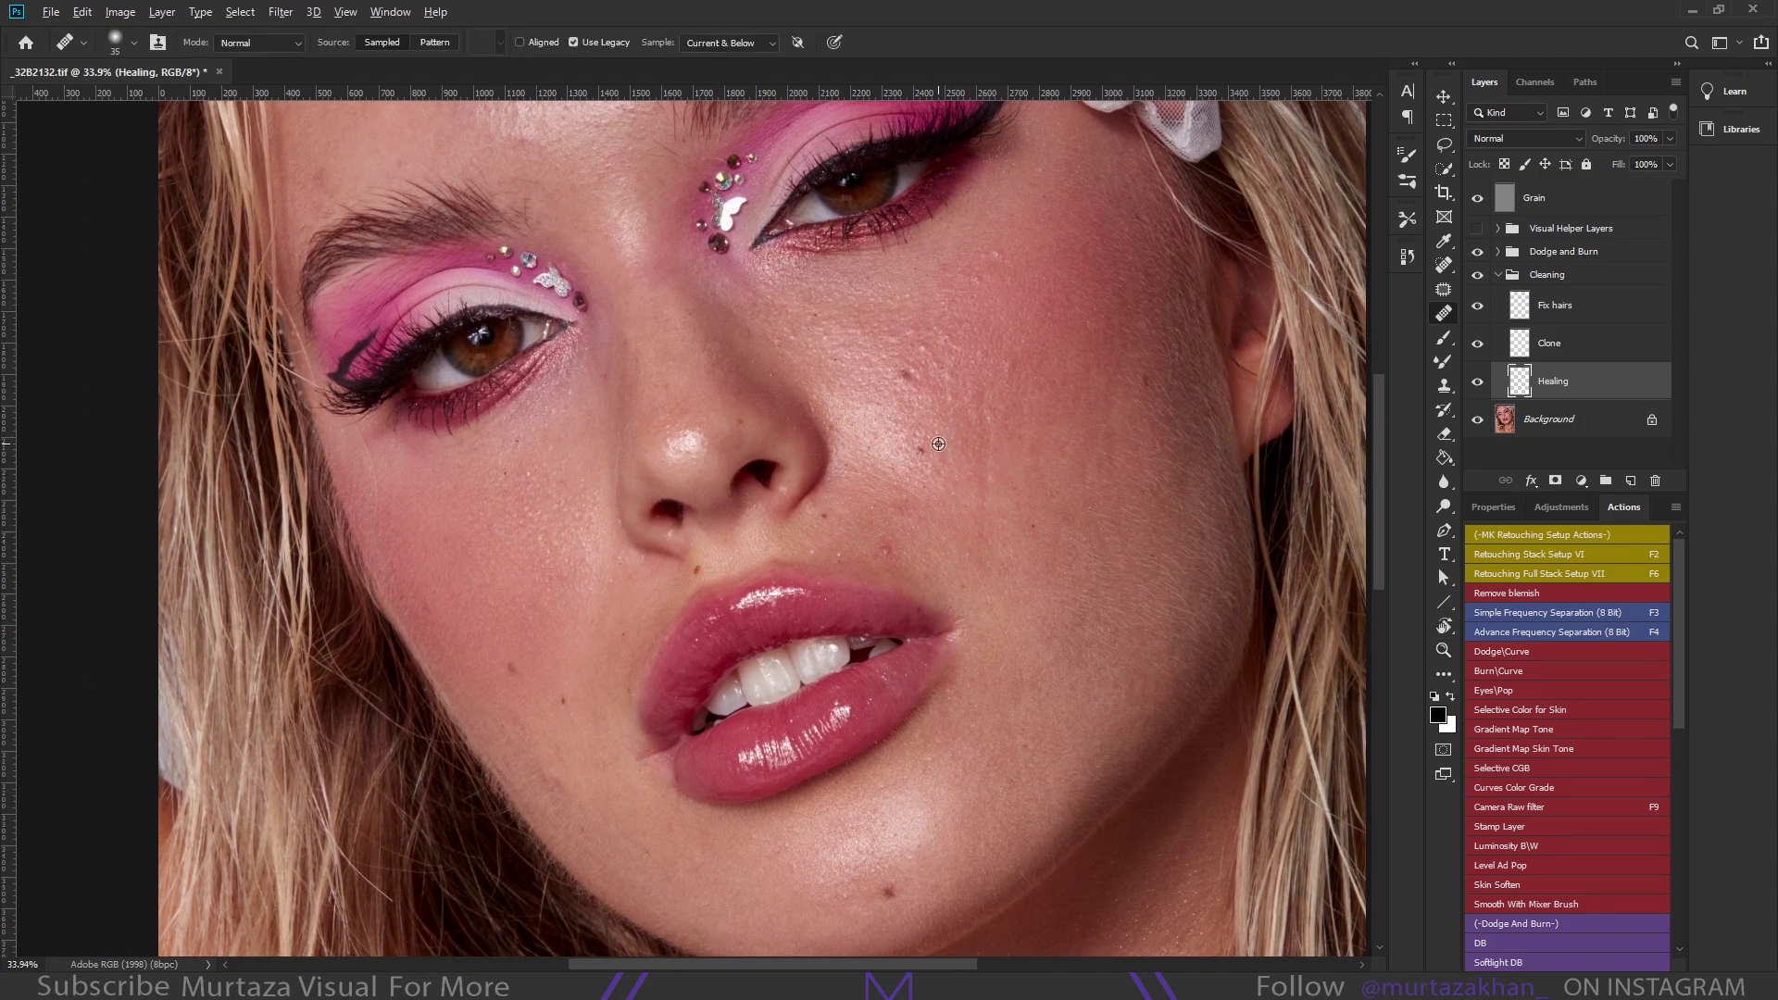
pyautogui.press(']')
pyautogui.scroll(2, 916, 454)
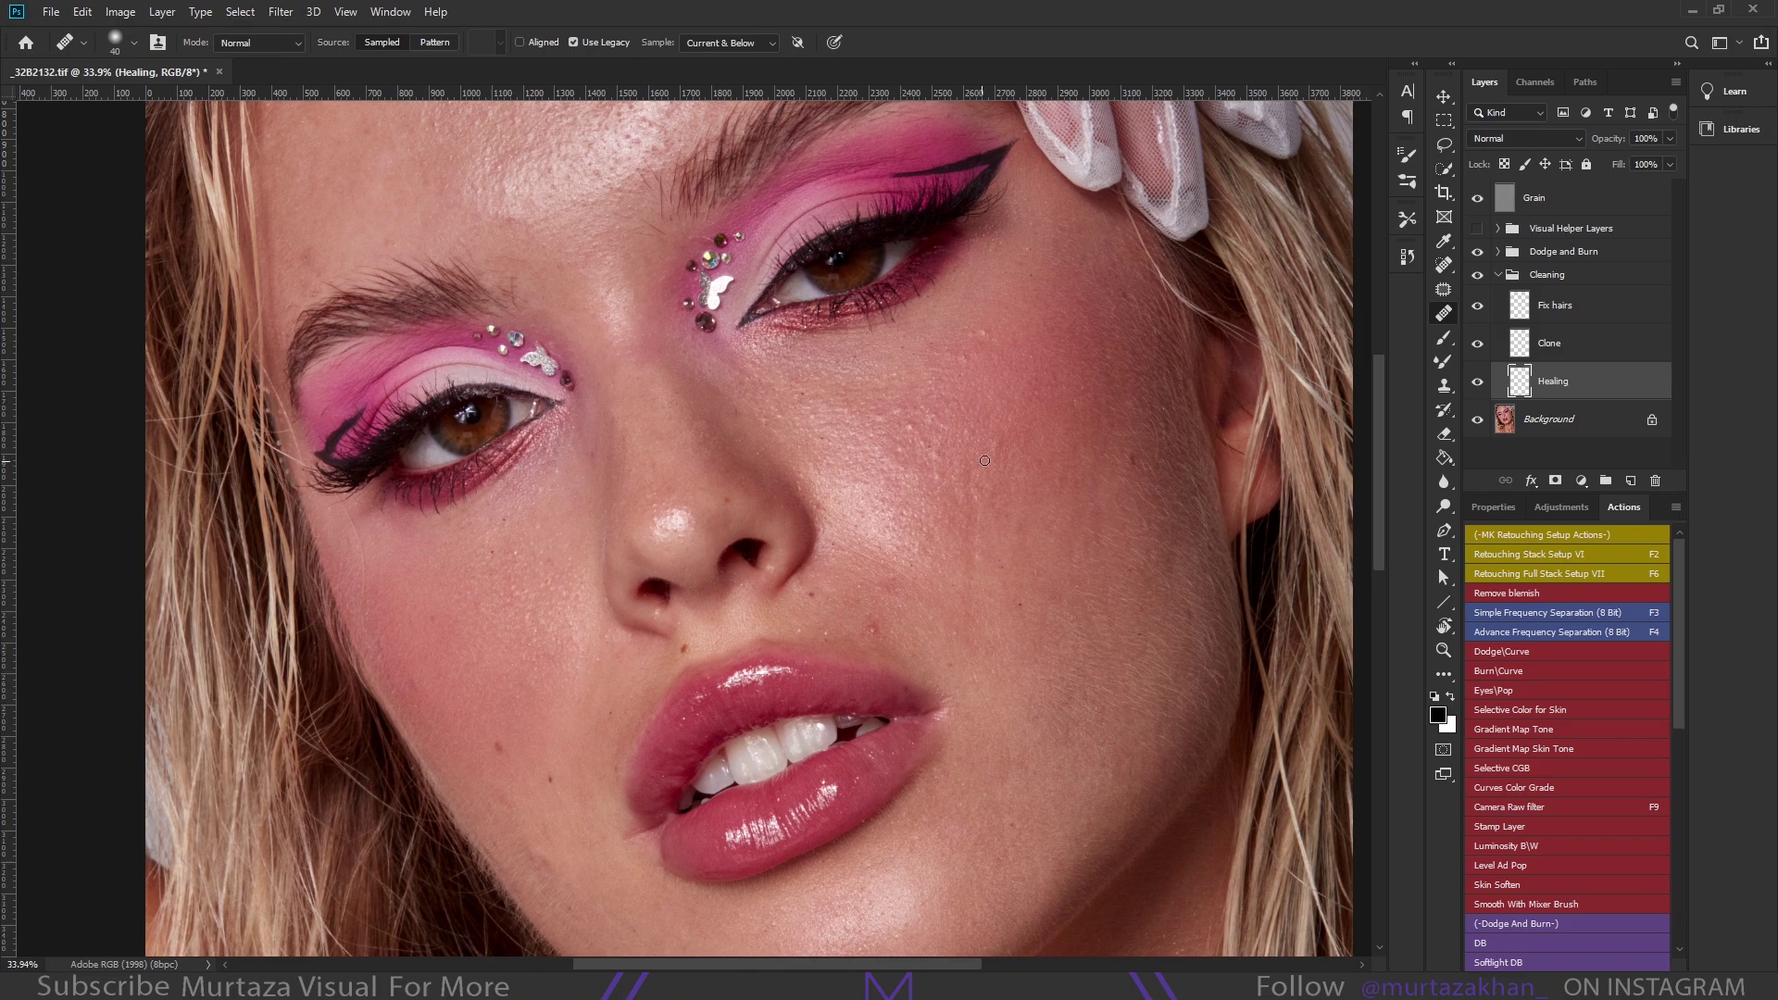
pyautogui.scroll(-2, 984, 460)
pyautogui.press('[')
pyautogui.press('[')
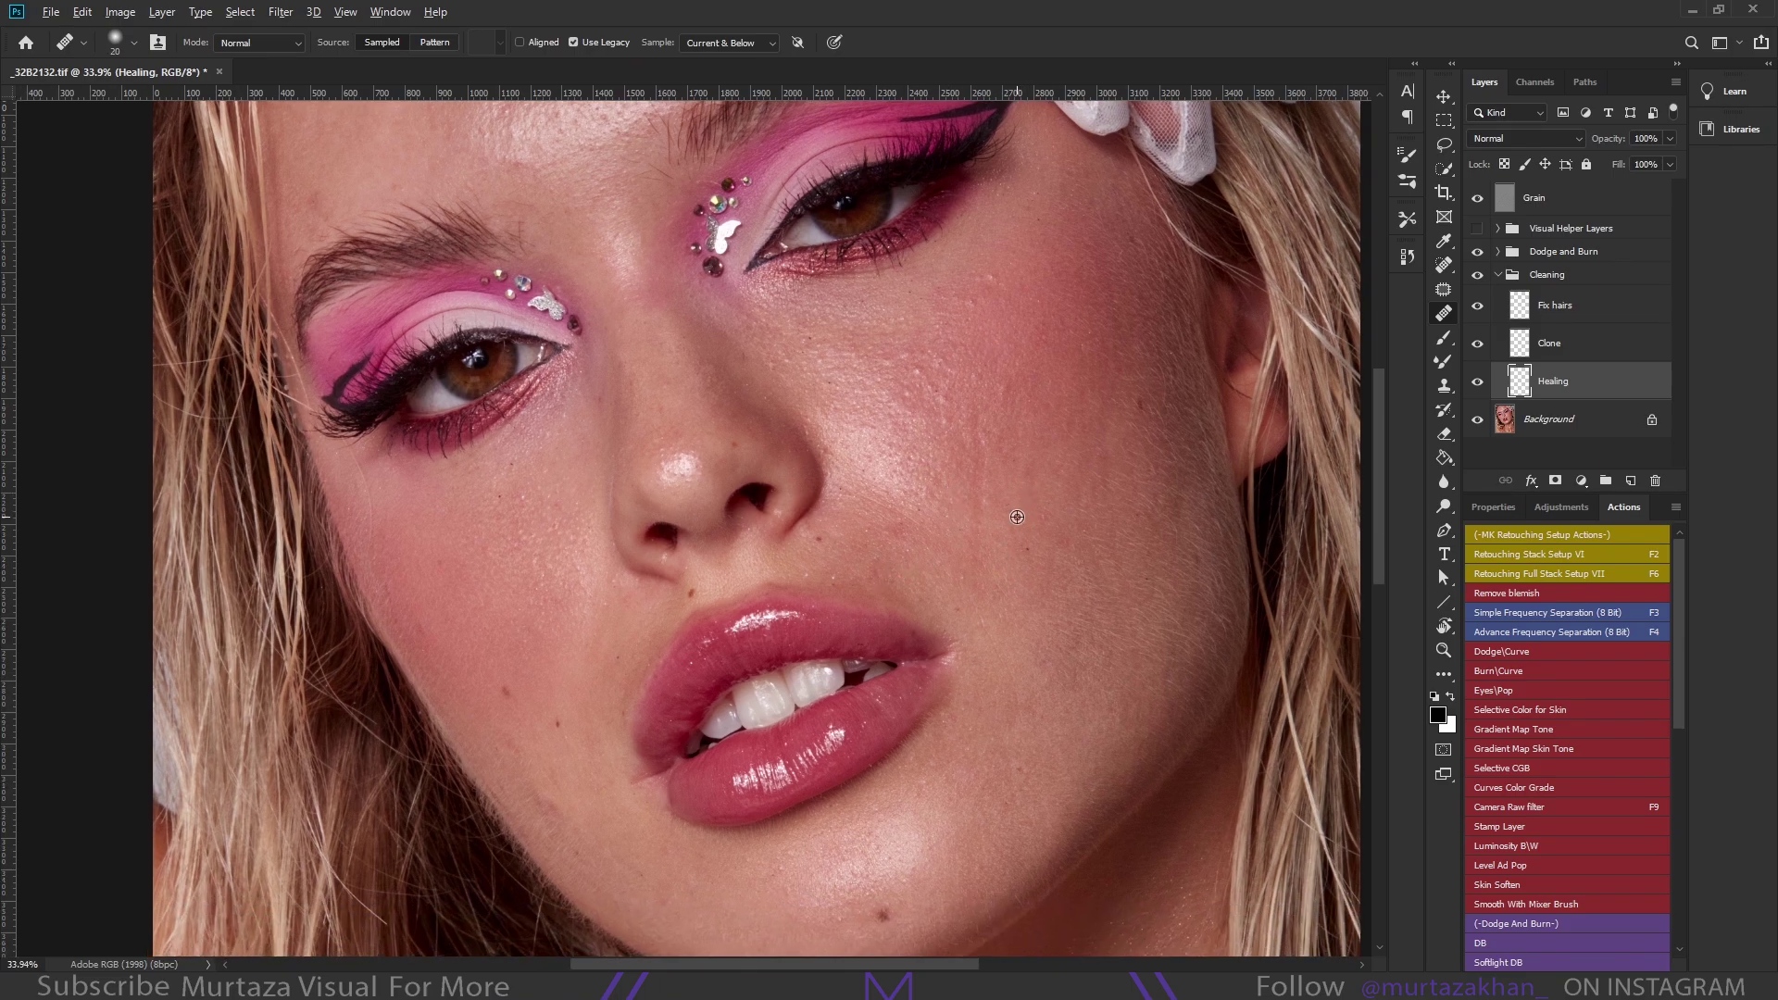
pyautogui.keyDown('alt'); pyautogui.click(1017, 516); pyautogui.keyUp('alt')
pyautogui.press(']')
pyautogui.press(']')
pyautogui.keyDown('alt'); pyautogui.click(982, 449); pyautogui.keyUp('alt')
pyautogui.click(962, 448)
# Work along the cheek toward the hair edge, then turn on the grayscale helper layers
pyautogui.press('[')
pyautogui.scroll(1, 820, 541)
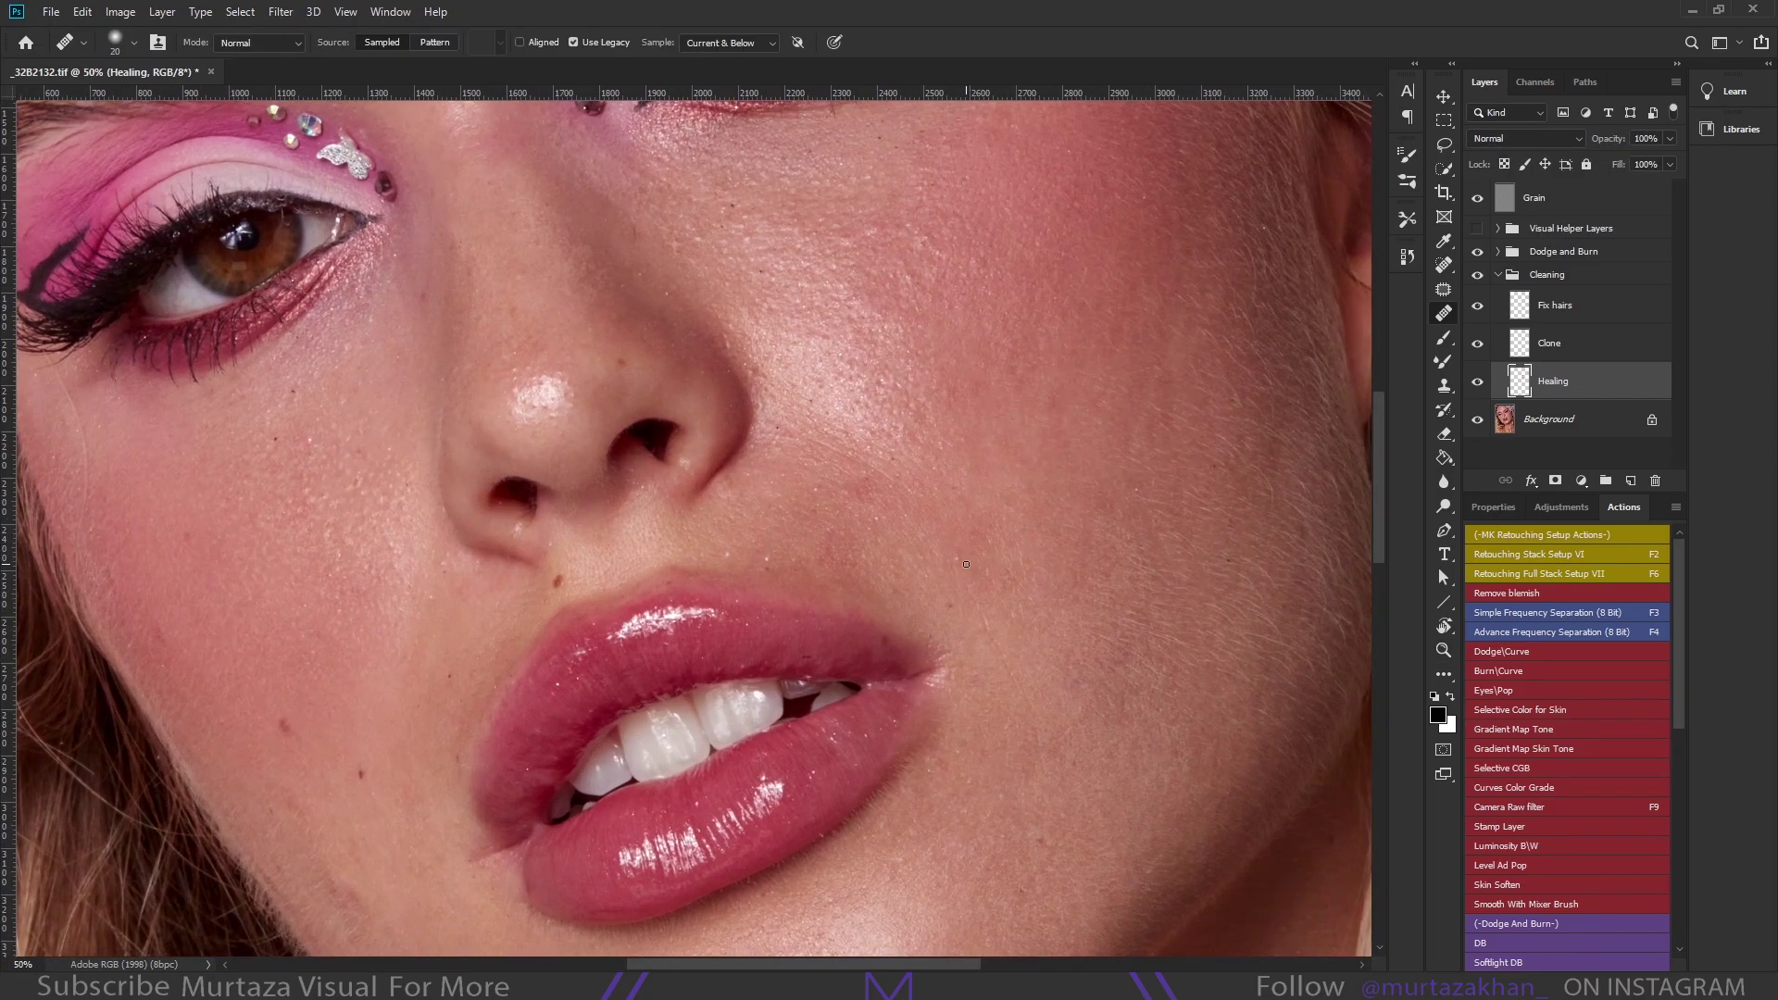
pyautogui.press('[')
pyautogui.press(']')
pyautogui.scroll(1, 861, 486)
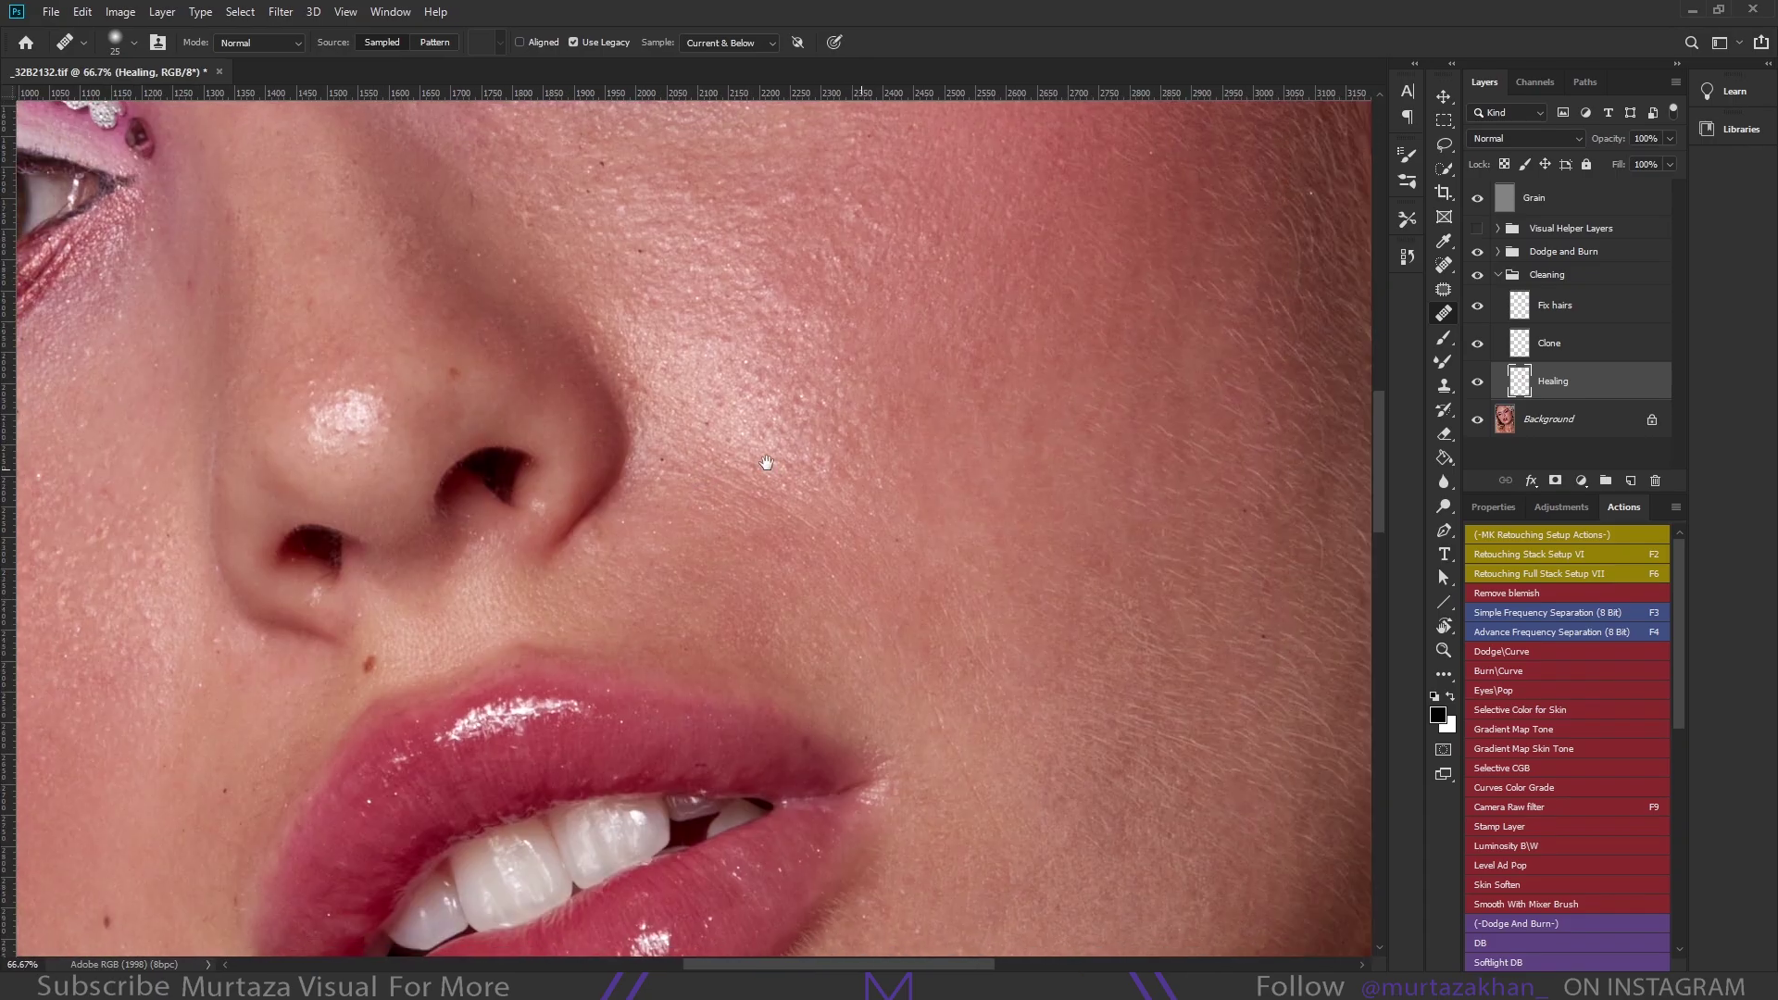
pyautogui.moveTo(767, 462); pyautogui.dragTo(742, 467)
pyautogui.press('[')
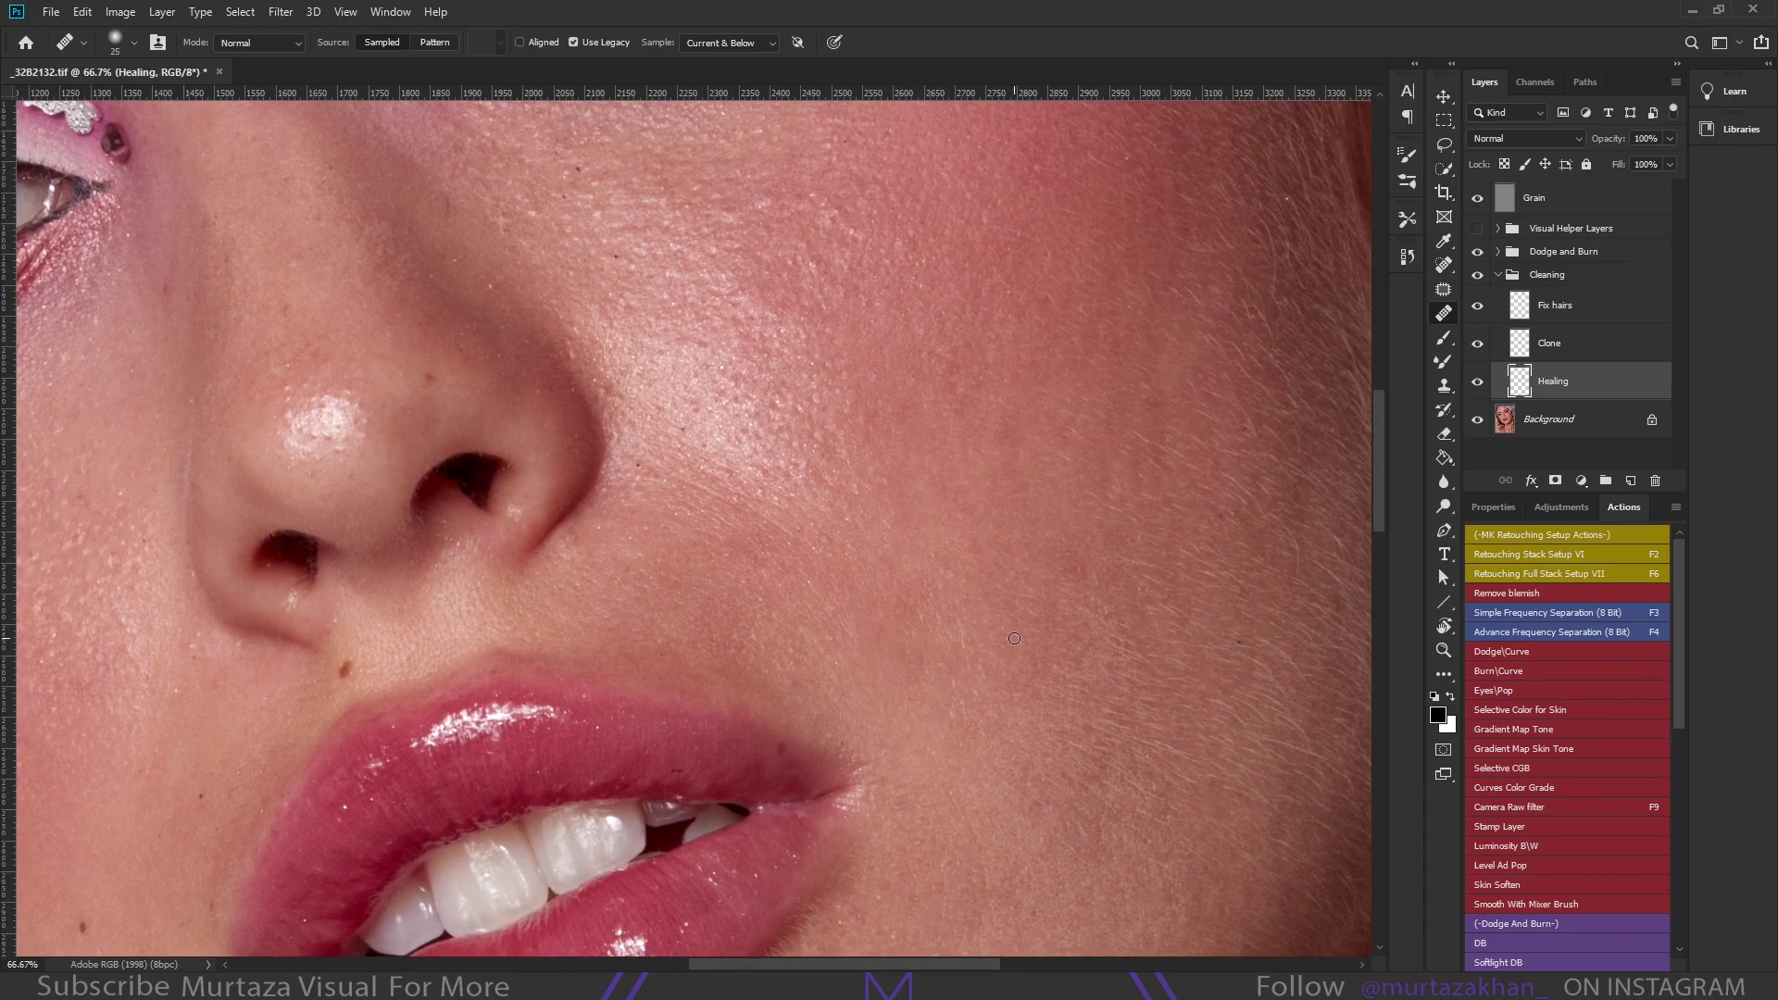
pyautogui.moveTo(964, 672)
pyautogui.mouseDown()
pyautogui.moveTo(1021, 640)
pyautogui.moveTo(690, 516)
pyautogui.mouseUp()
pyautogui.press(']')
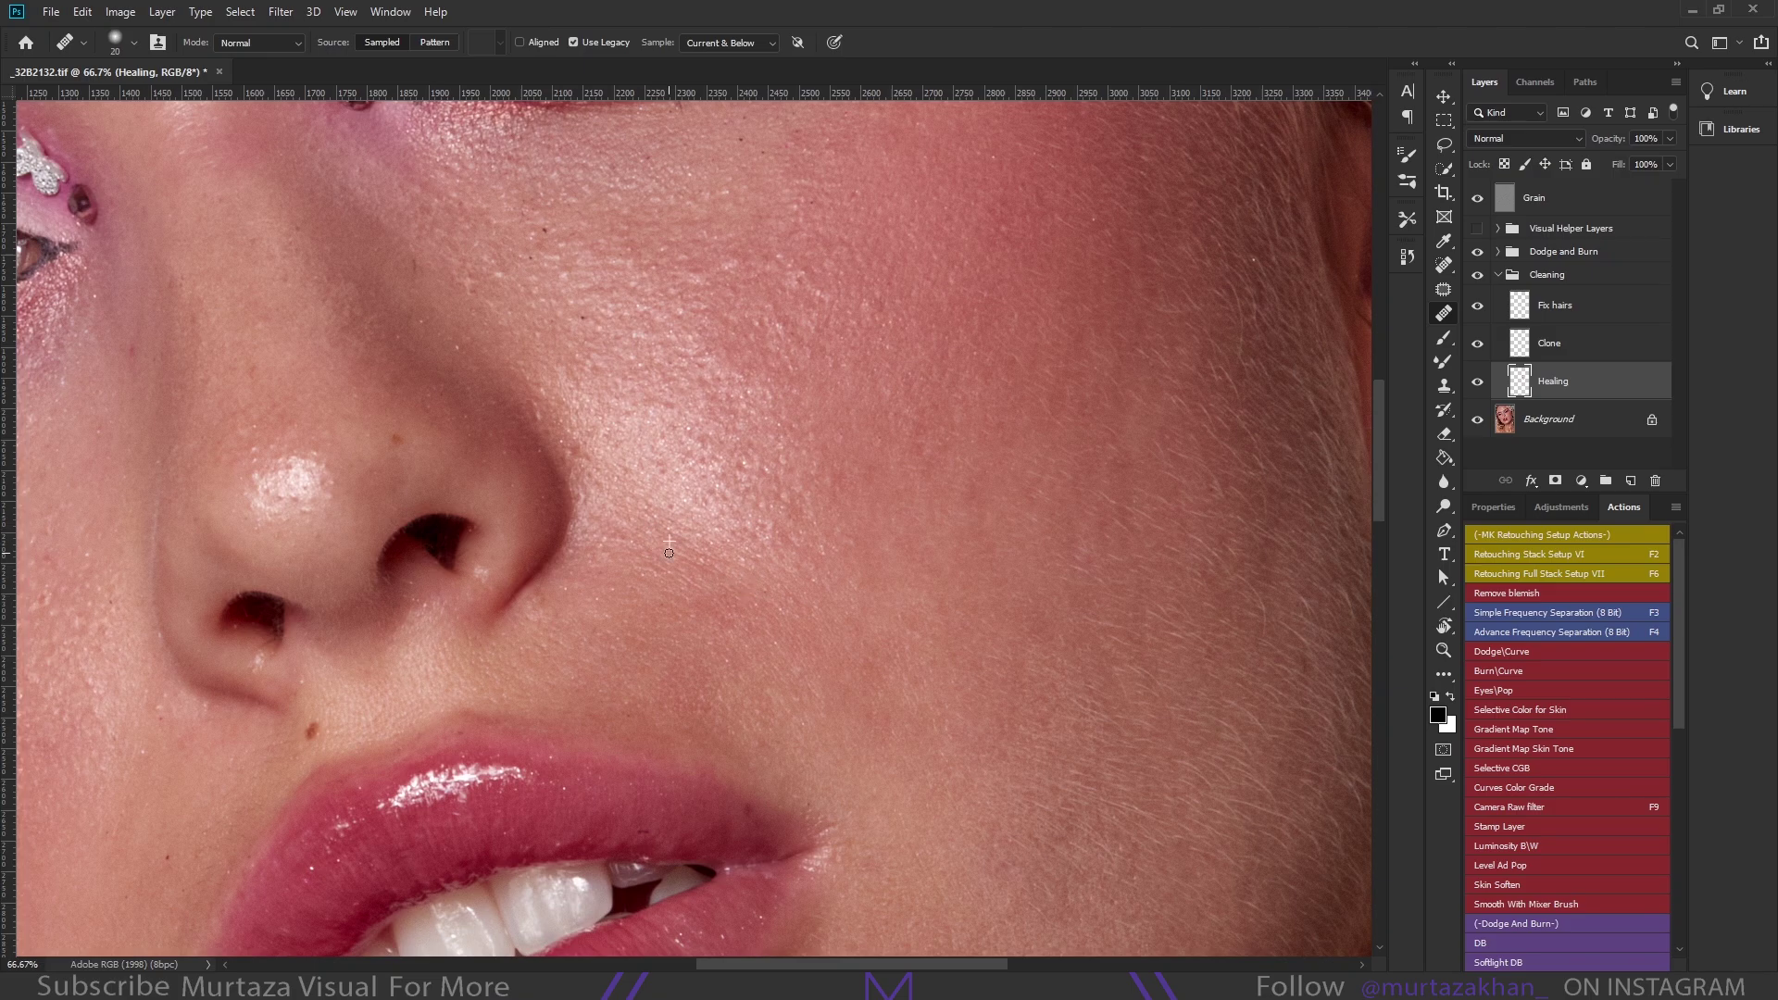
pyautogui.press('F5')
pyautogui.press('[')
pyautogui.press('[')
# Pan over the eyes, nose and lips, sampling clean skin with a 10–15 px Healing Brush
pyautogui.moveTo(892, 628); pyautogui.dragTo(941, 749)
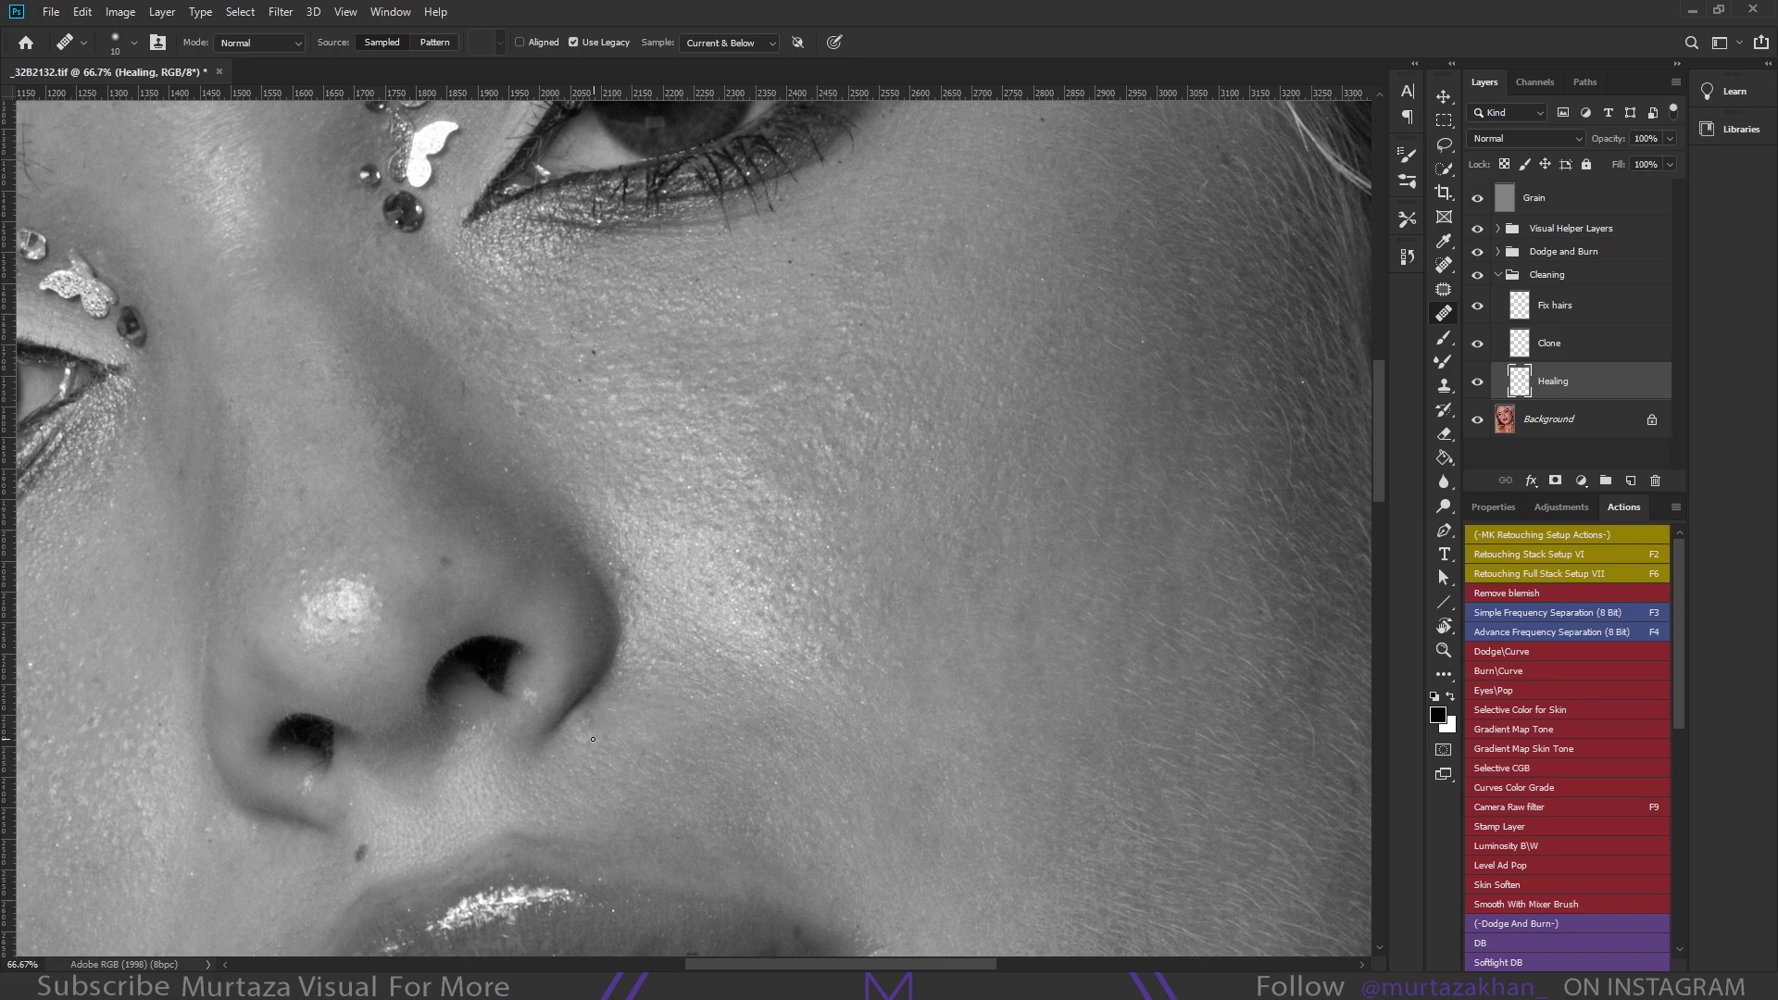
pyautogui.moveTo(800, 741); pyautogui.dragTo(807, 704)
pyautogui.press(']')
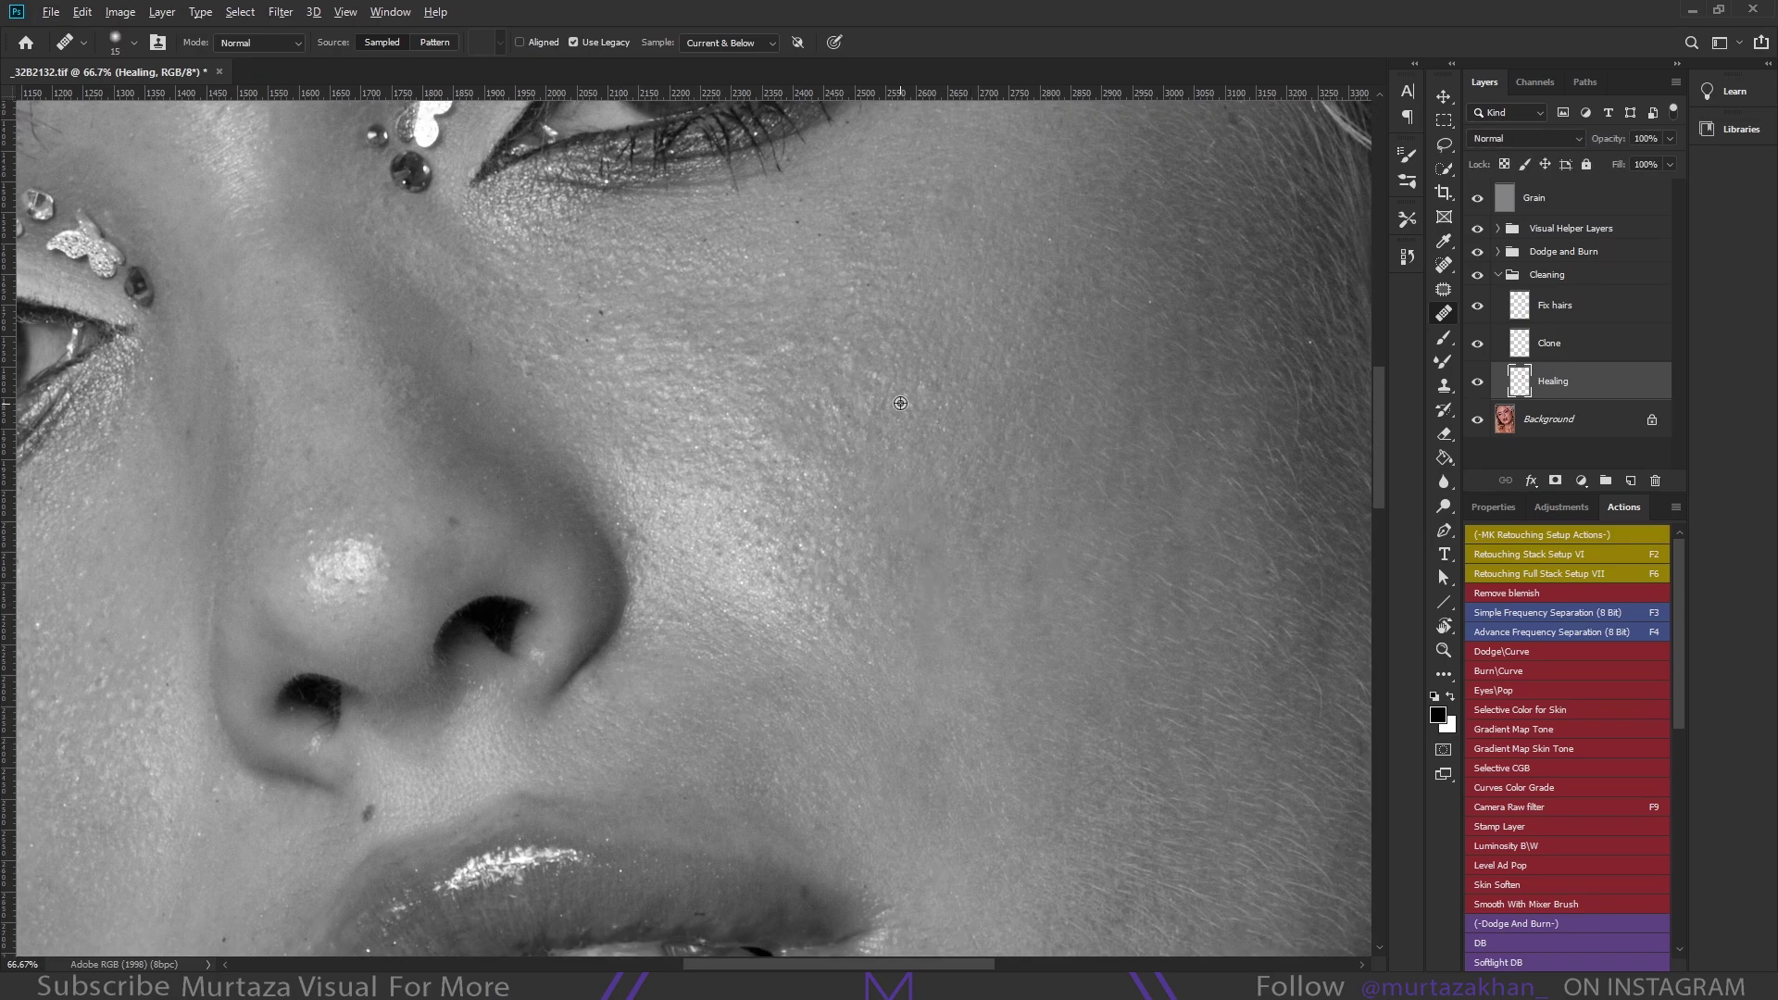
pyautogui.moveTo(892, 373); pyautogui.dragTo(806, 484)
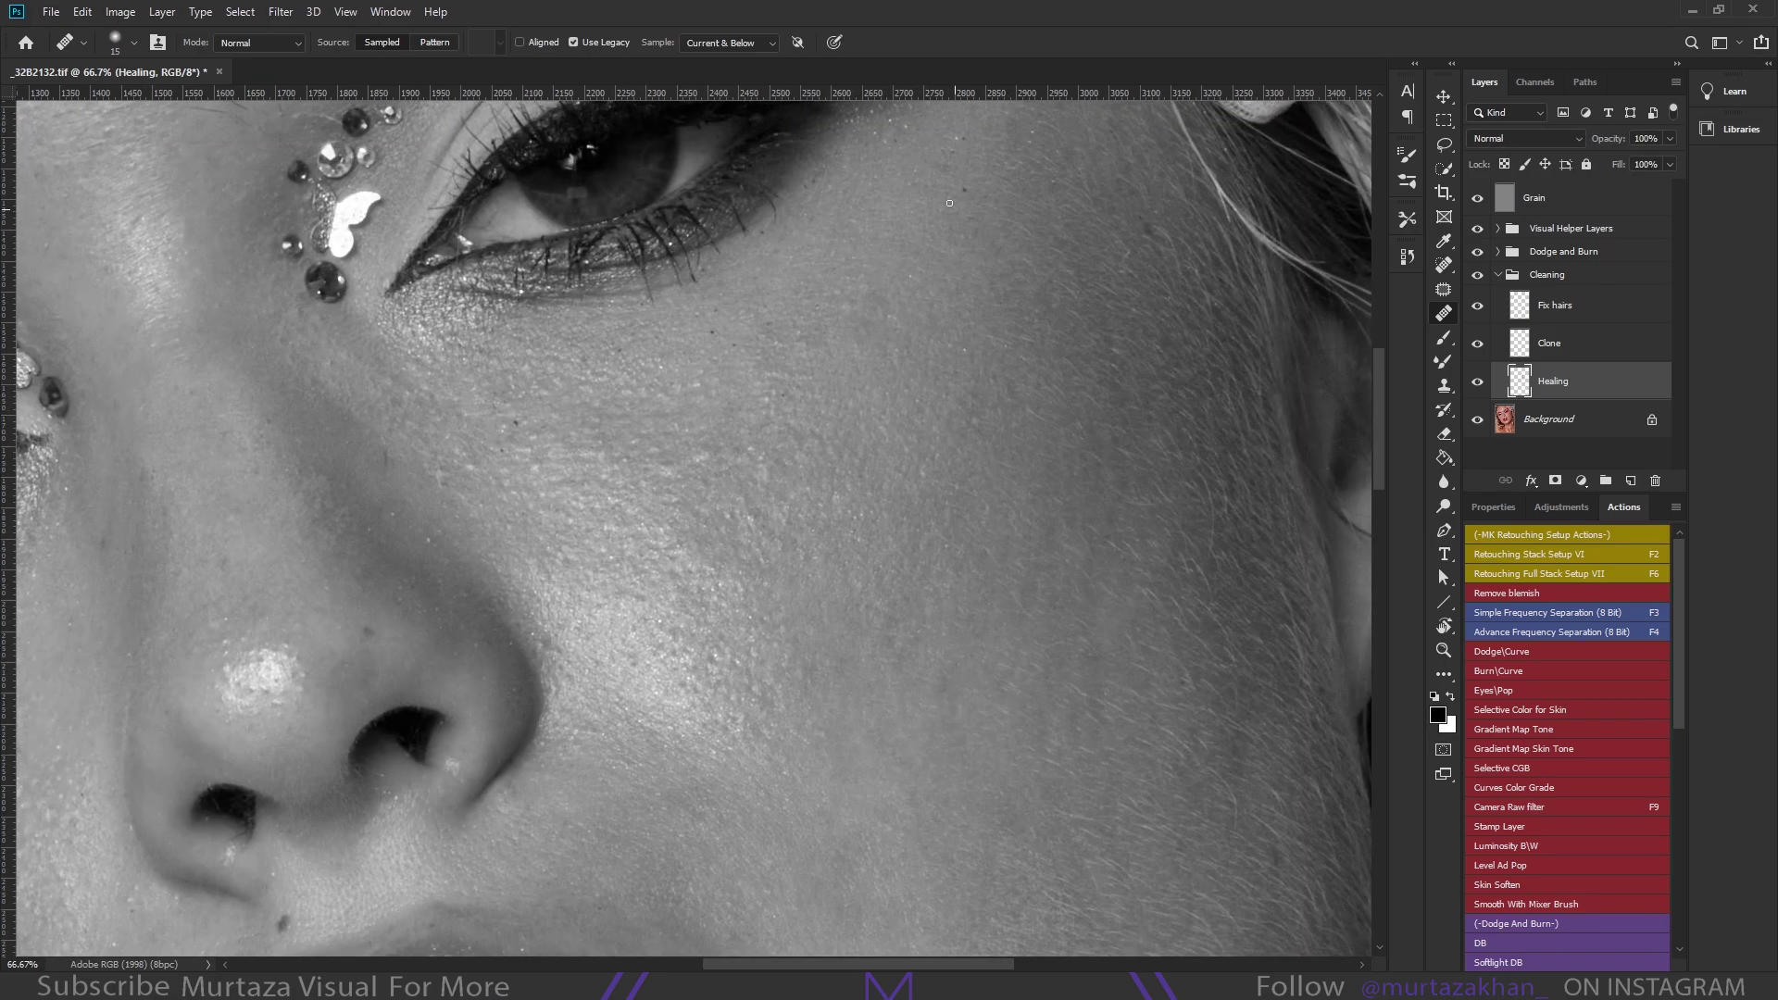
pyautogui.moveTo(881, 384); pyautogui.dragTo(978, 276)
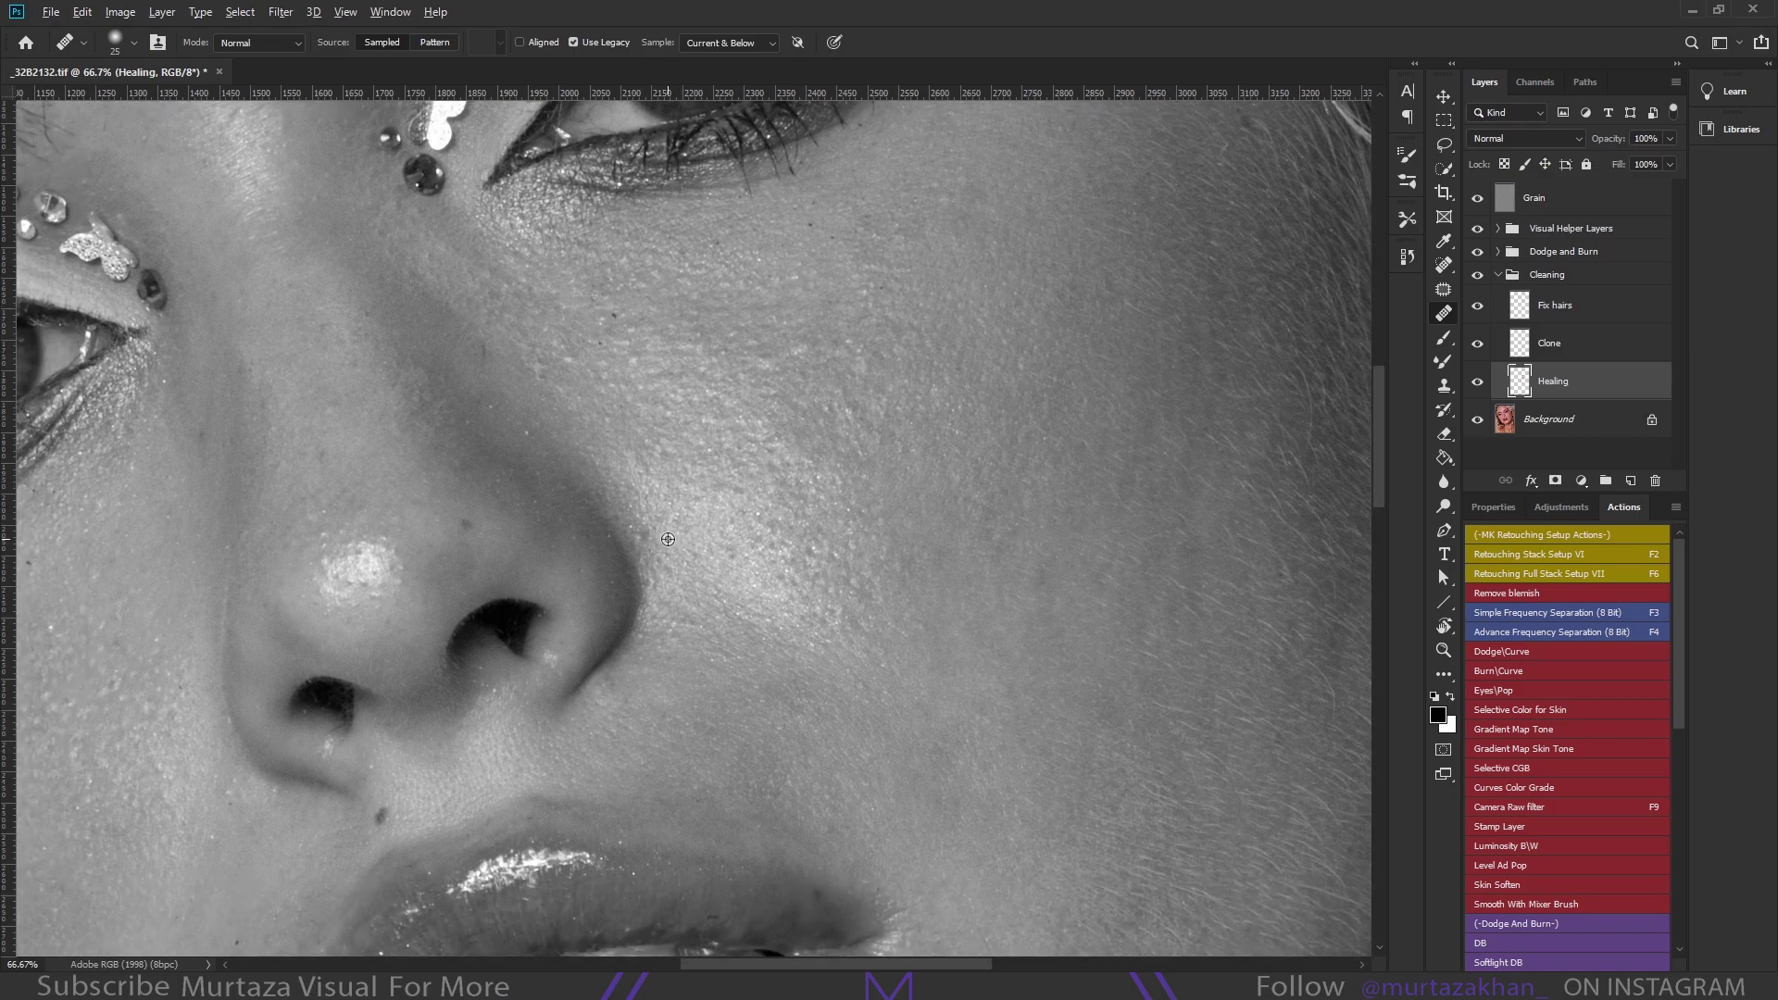
pyautogui.press('[')
pyautogui.keyDown('alt'); pyautogui.click(669, 509); pyautogui.keyUp('alt')
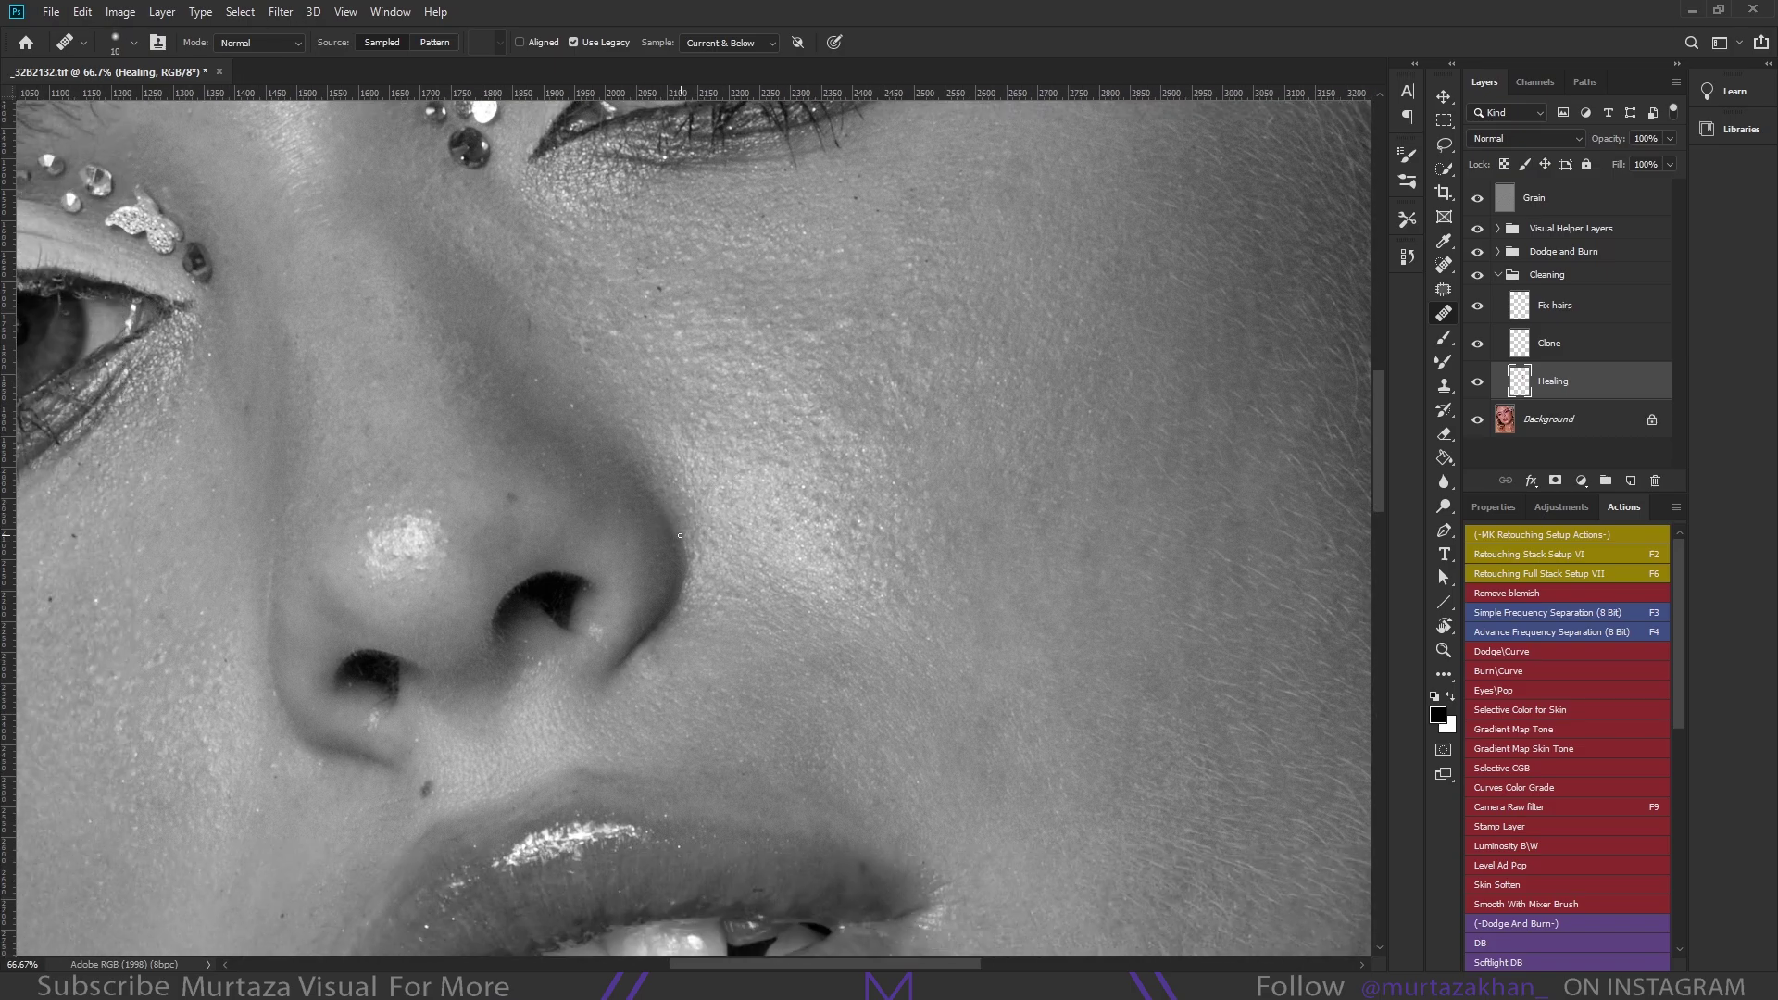
pyautogui.moveTo(669, 289); pyautogui.dragTo(782, 465)
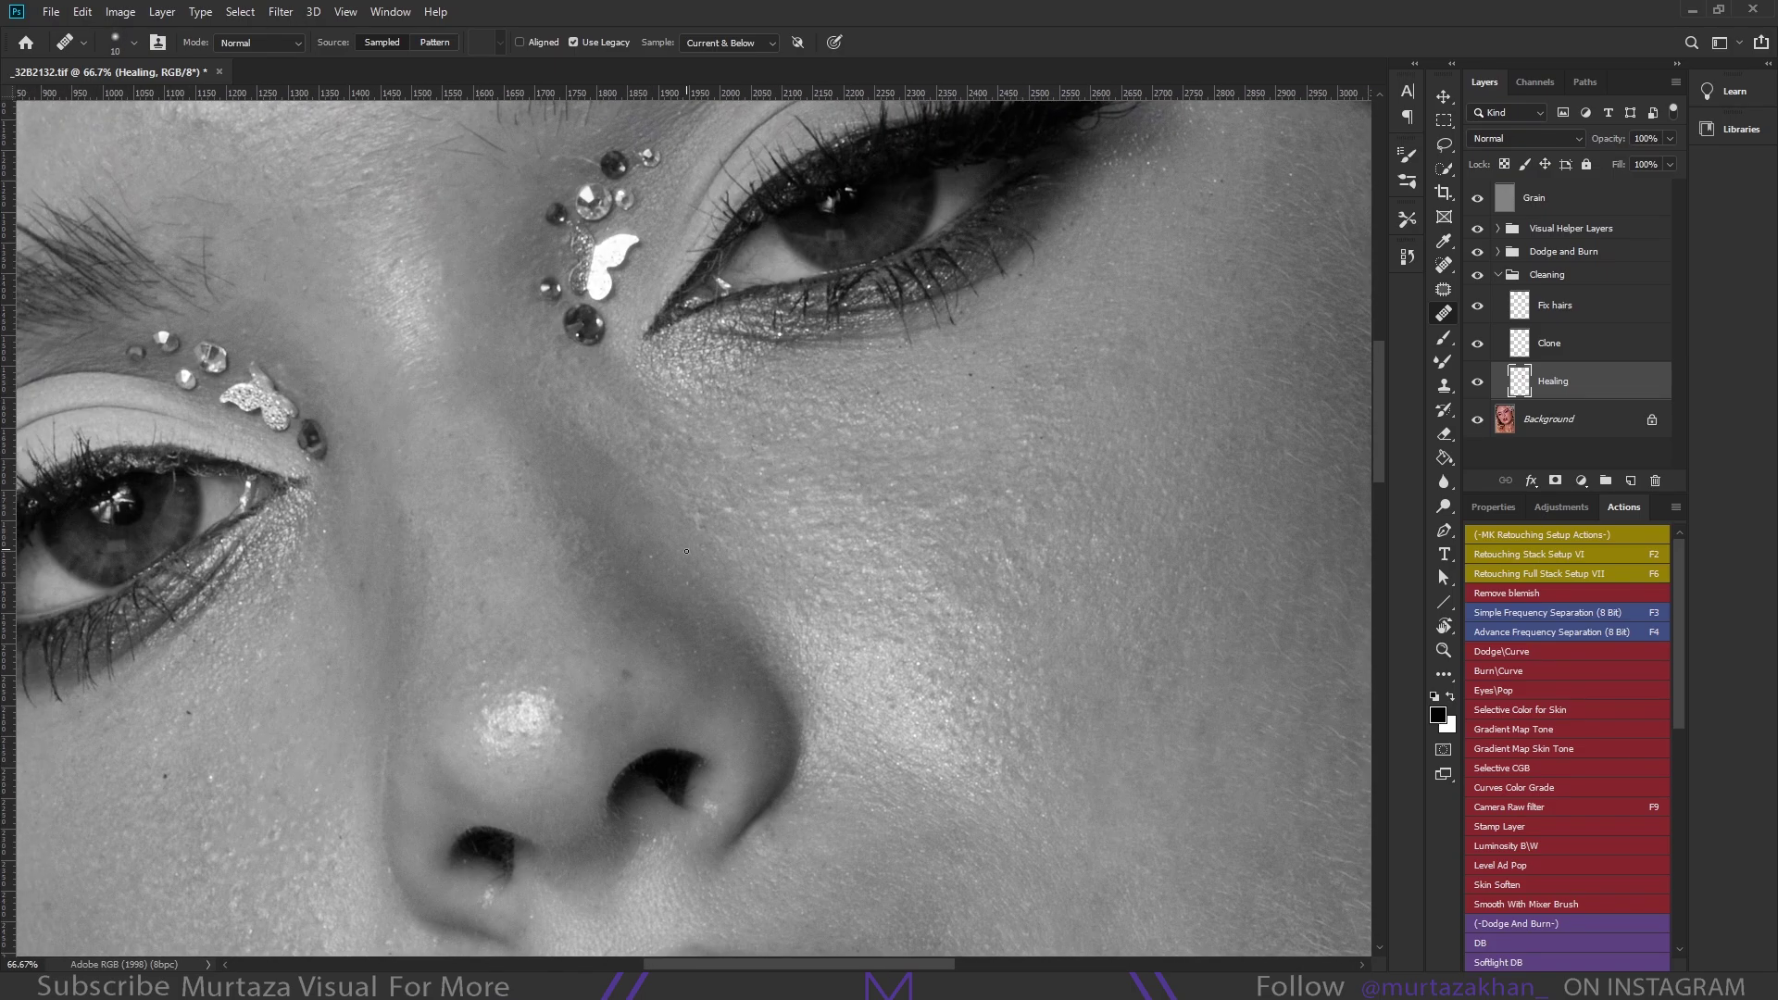
pyautogui.press(']')
pyautogui.moveTo(696, 757); pyautogui.dragTo(729, 666)
# Set up the Clone Stamp on the Clone layer at 30% flow, size 15, zoomed to 100%
pyautogui.press('s')
pyautogui.hotkey('alt', ']')
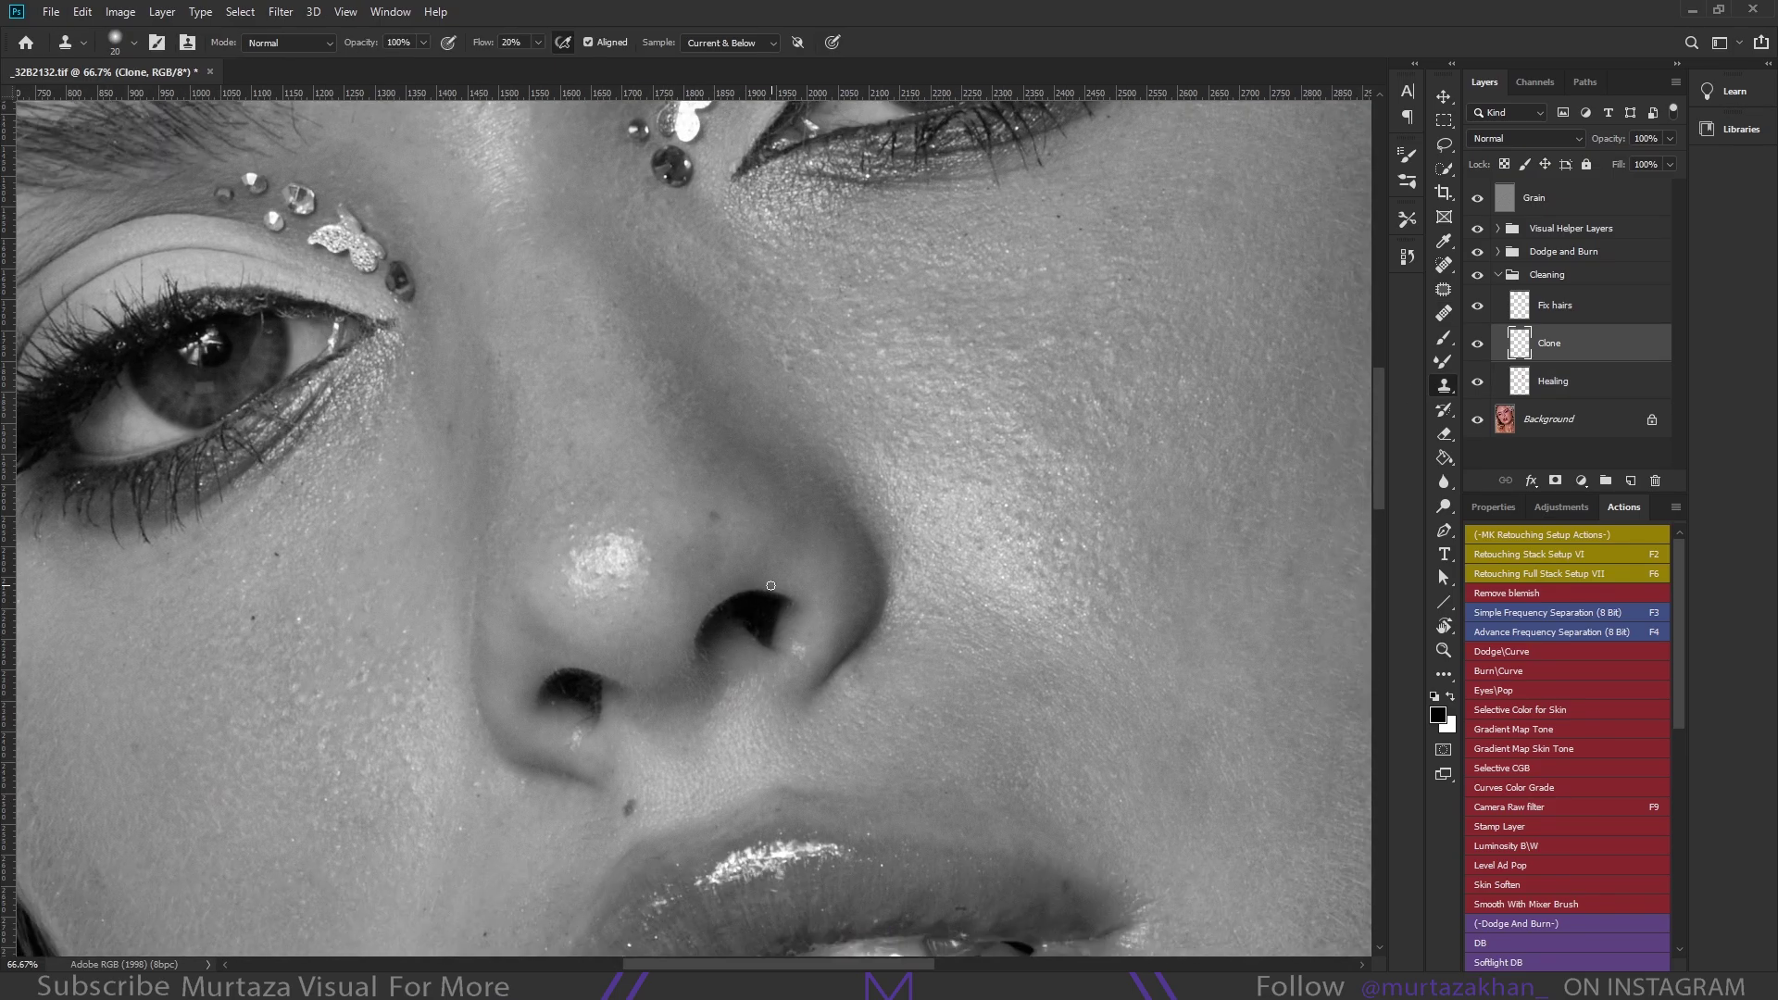
pyautogui.hotkey('shift', '4')
pyautogui.hotkey('shift', '1')
pyautogui.press('[')
pyautogui.hotkey('ctrl', '+')
pyautogui.hotkey('shift', '3')
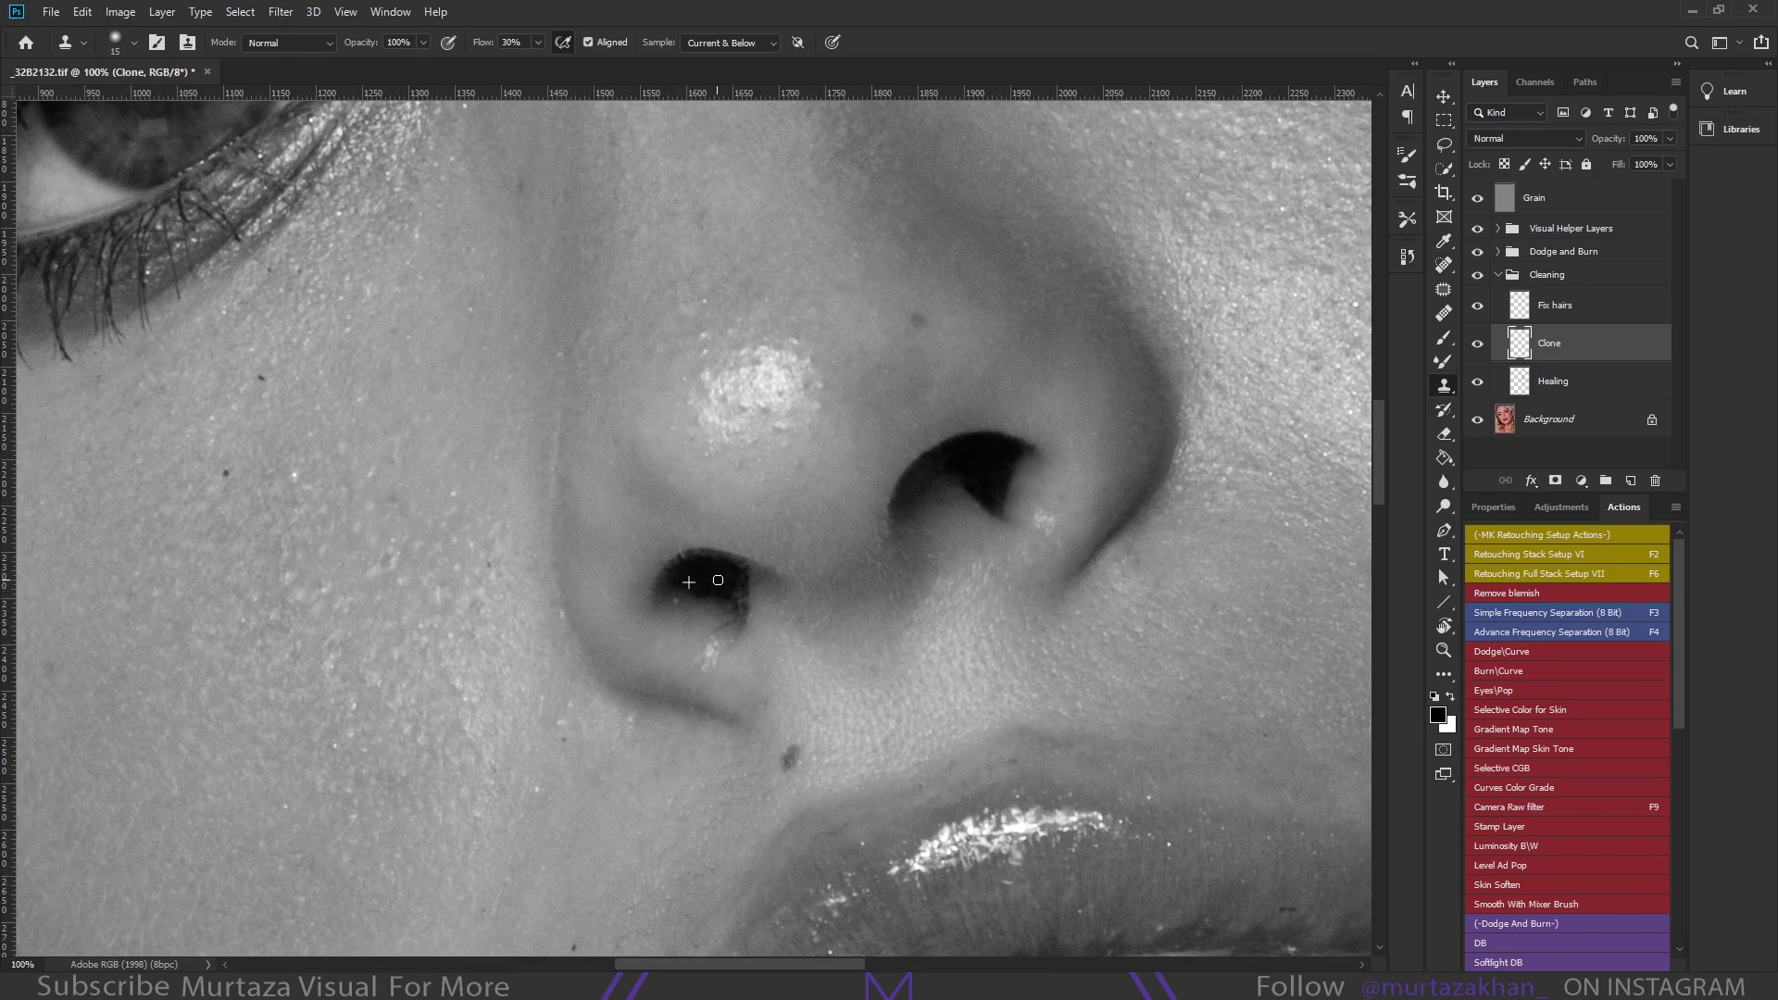
# Clone over the edge inside the left nostril, then return to the Healing layer
pyautogui.moveTo(718, 580); pyautogui.dragTo(715, 572)
pyautogui.press('[')
pyautogui.press('[')
pyautogui.moveTo(788, 669); pyautogui.dragTo(1017, 691)
pyautogui.hotkey('alt', '[')
# Back on the Healing layer, zoom out and hide the helper layers to view in colour
pyautogui.press('j')
pyautogui.moveTo(566, 561); pyautogui.dragTo(740, 475)
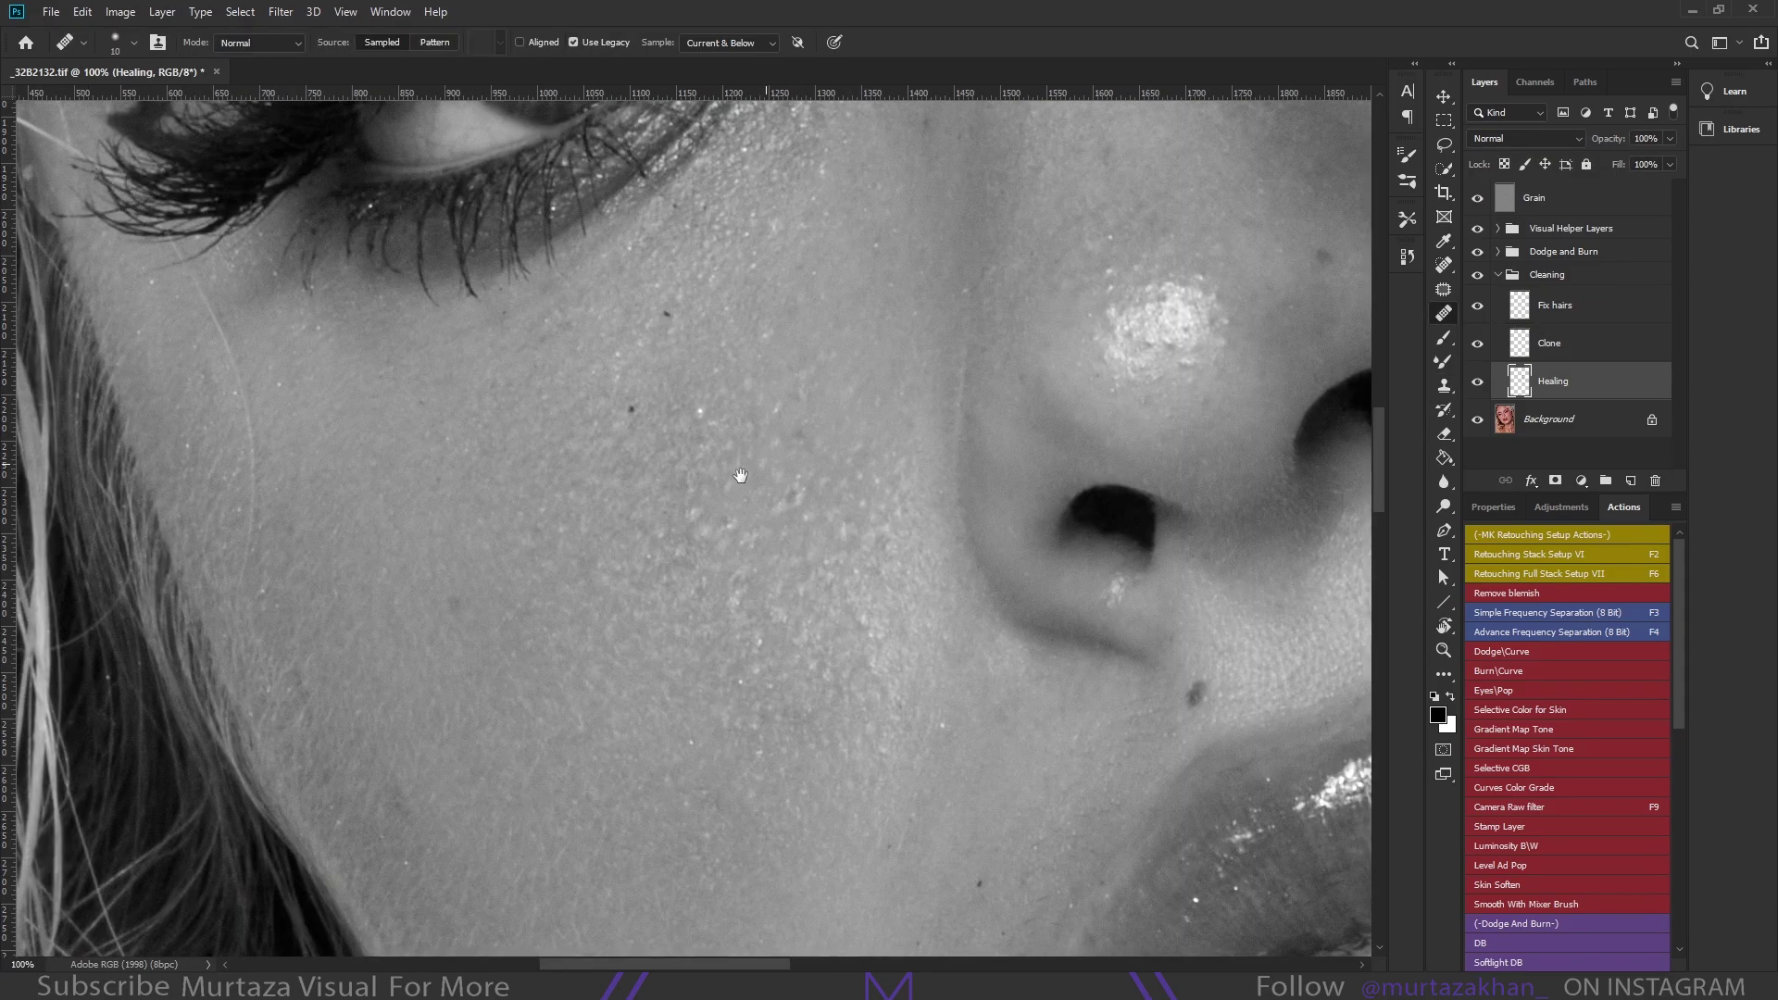
pyautogui.hotkey('ctrl', '-')
pyautogui.click(1477, 228)
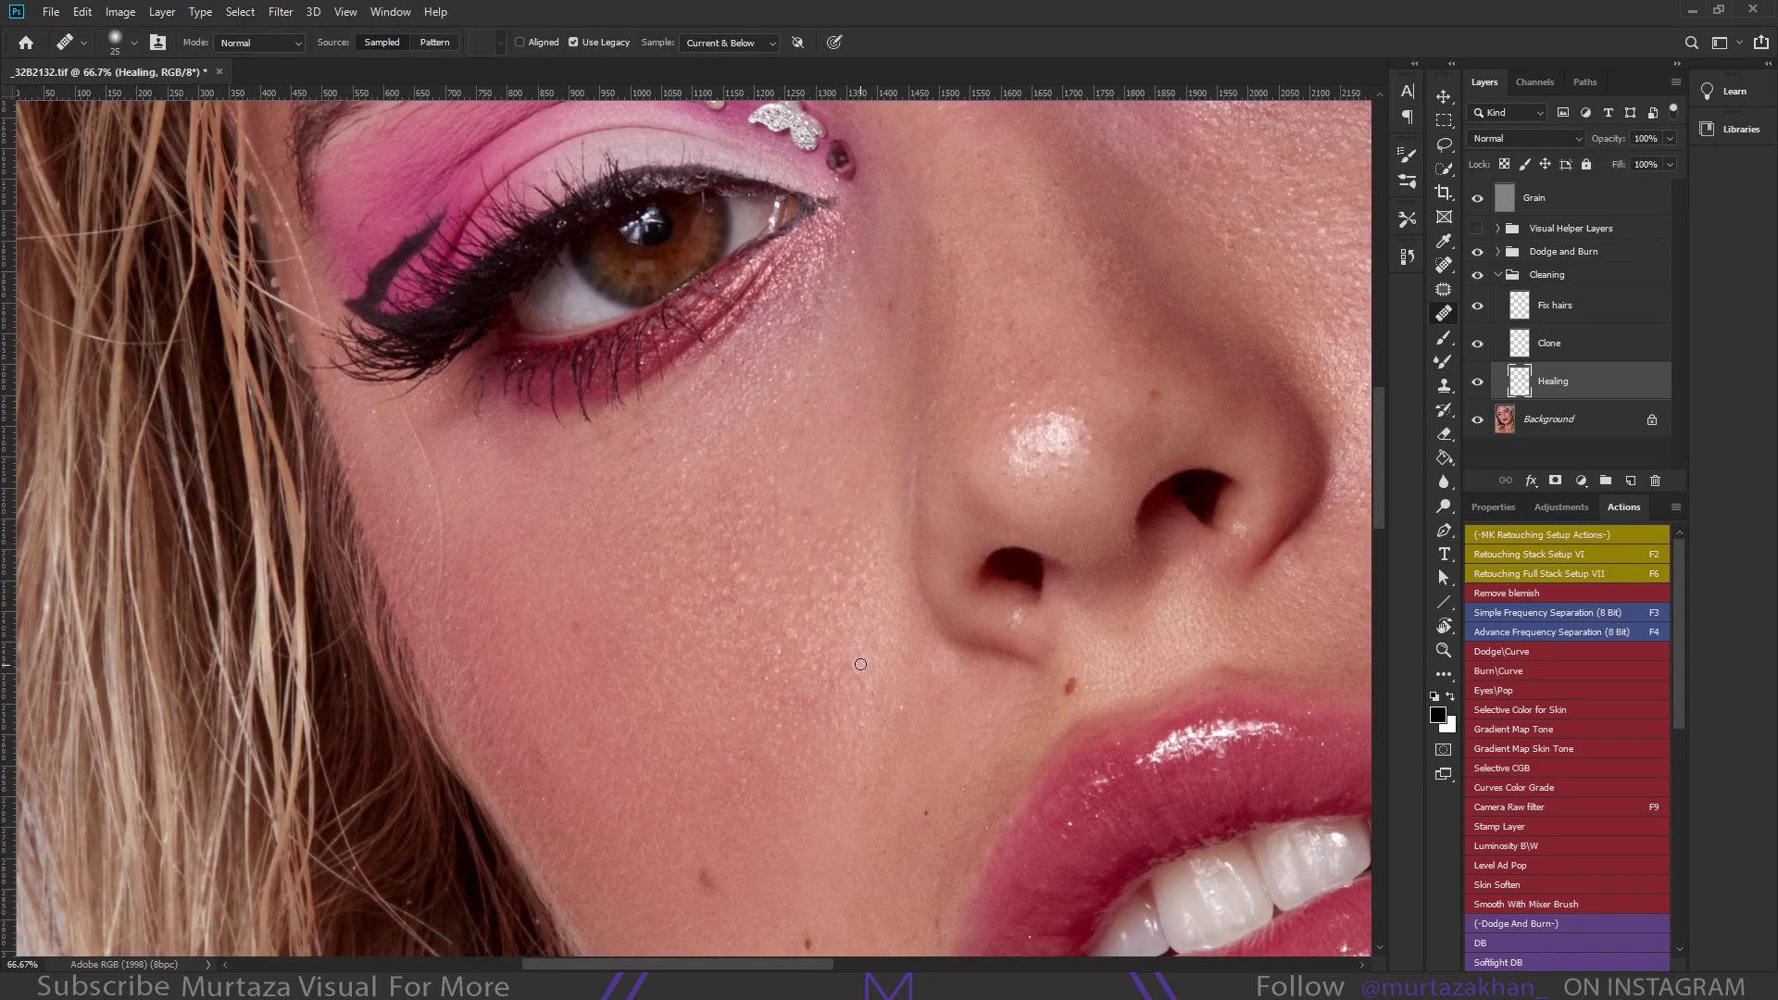
pyautogui.press(']')
pyautogui.press(']')
pyautogui.press(']')
pyautogui.scroll(-1, 713, 574)
pyautogui.press('[')
pyautogui.press('[')
pyautogui.press('[')
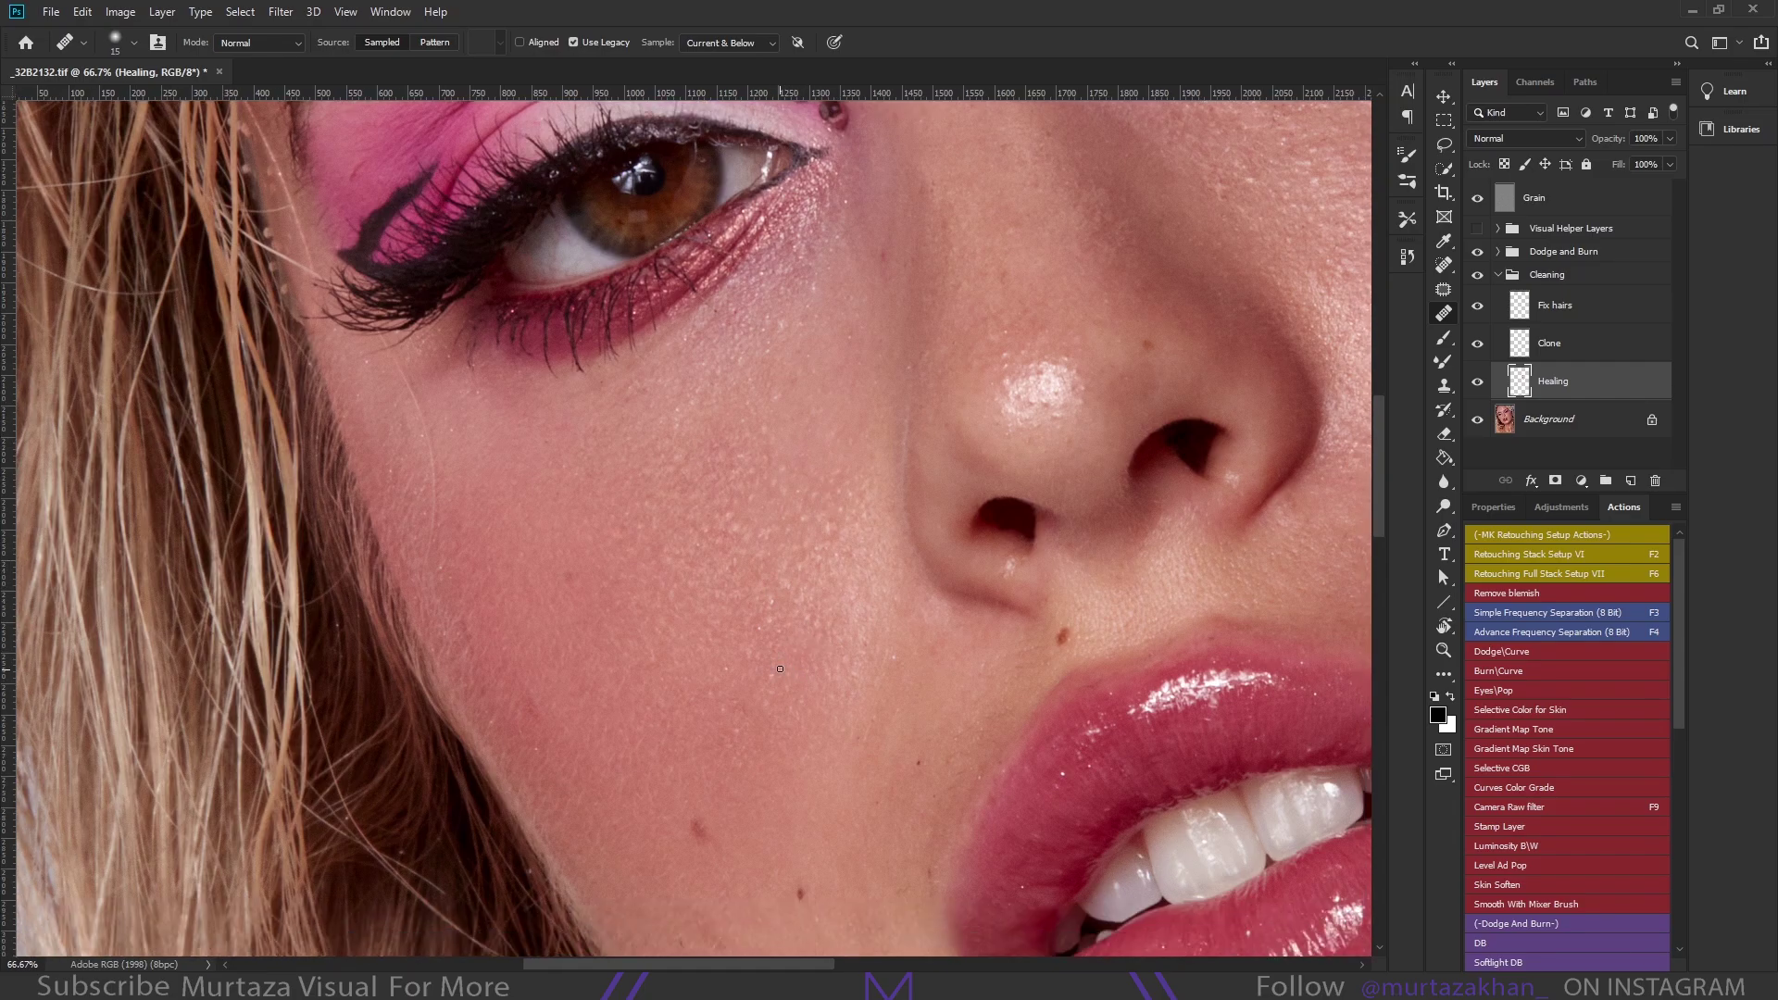
pyautogui.scroll(-1, 867, 684)
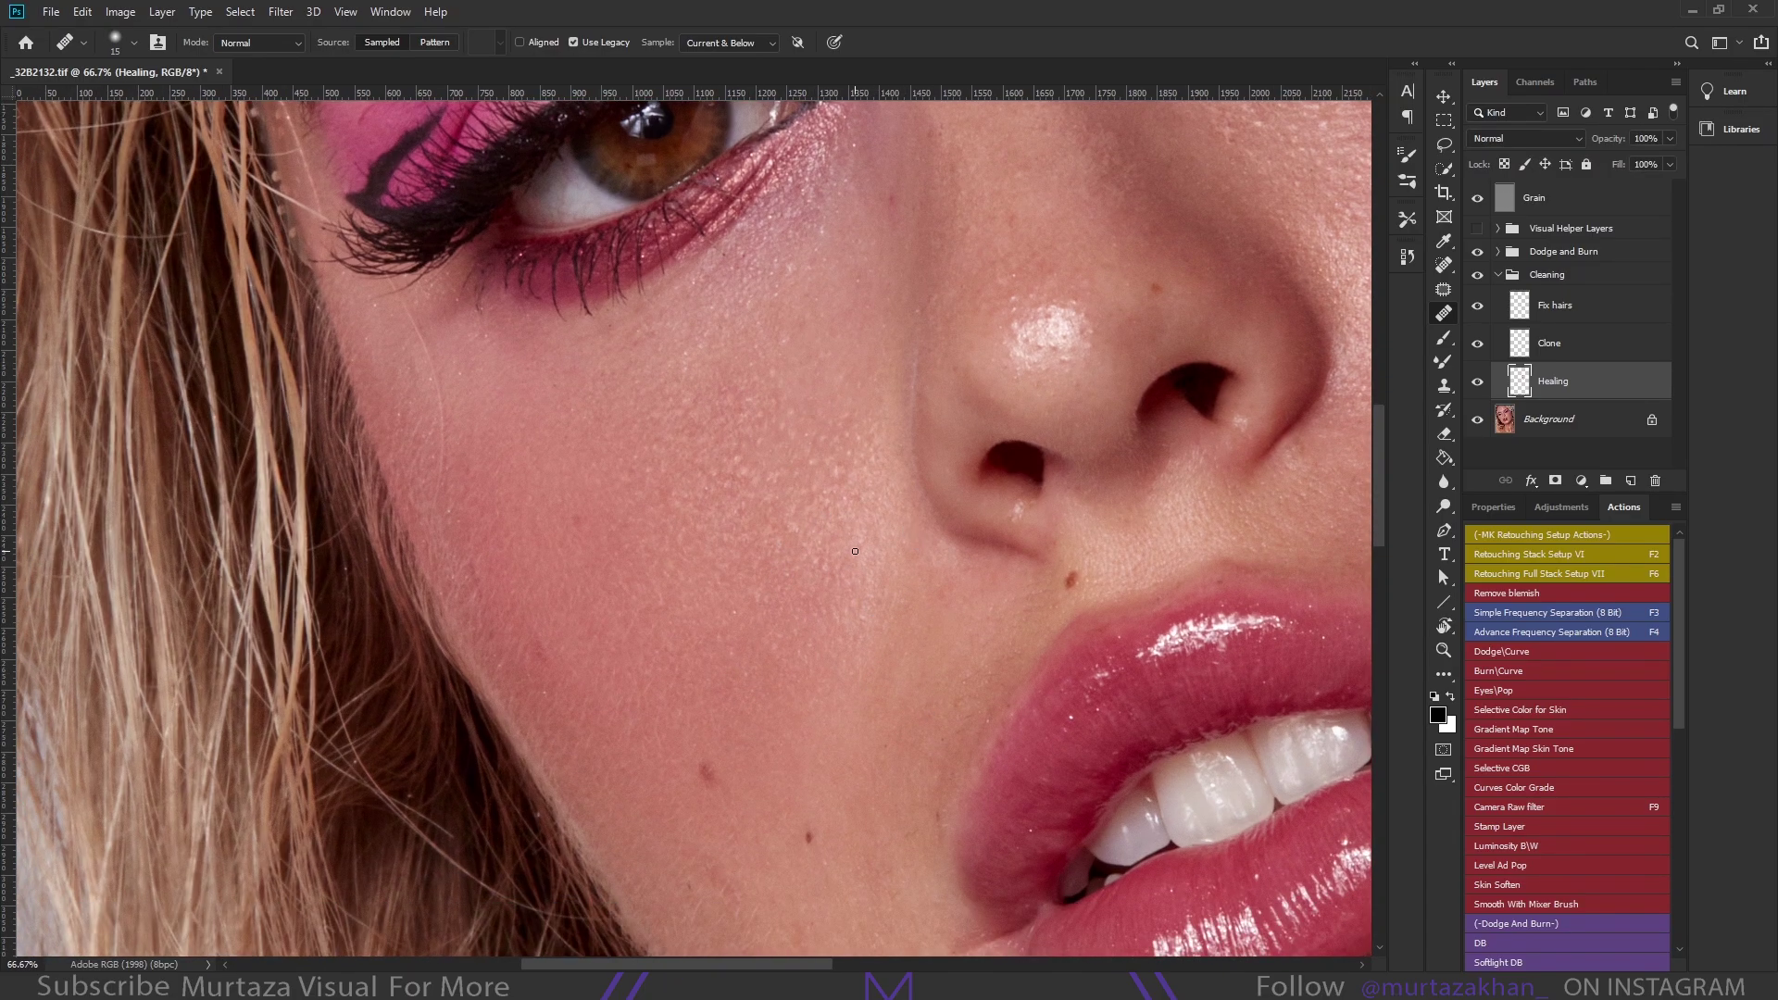
pyautogui.press('x')
pyautogui.press('[')
# Scroll around the face toward the eye beside the lace glove, keeping the brush near 15 px
pyautogui.scroll(3, 833, 528)
pyautogui.scroll(2, 796, 491)
pyautogui.hscroll(2, 787, 482)
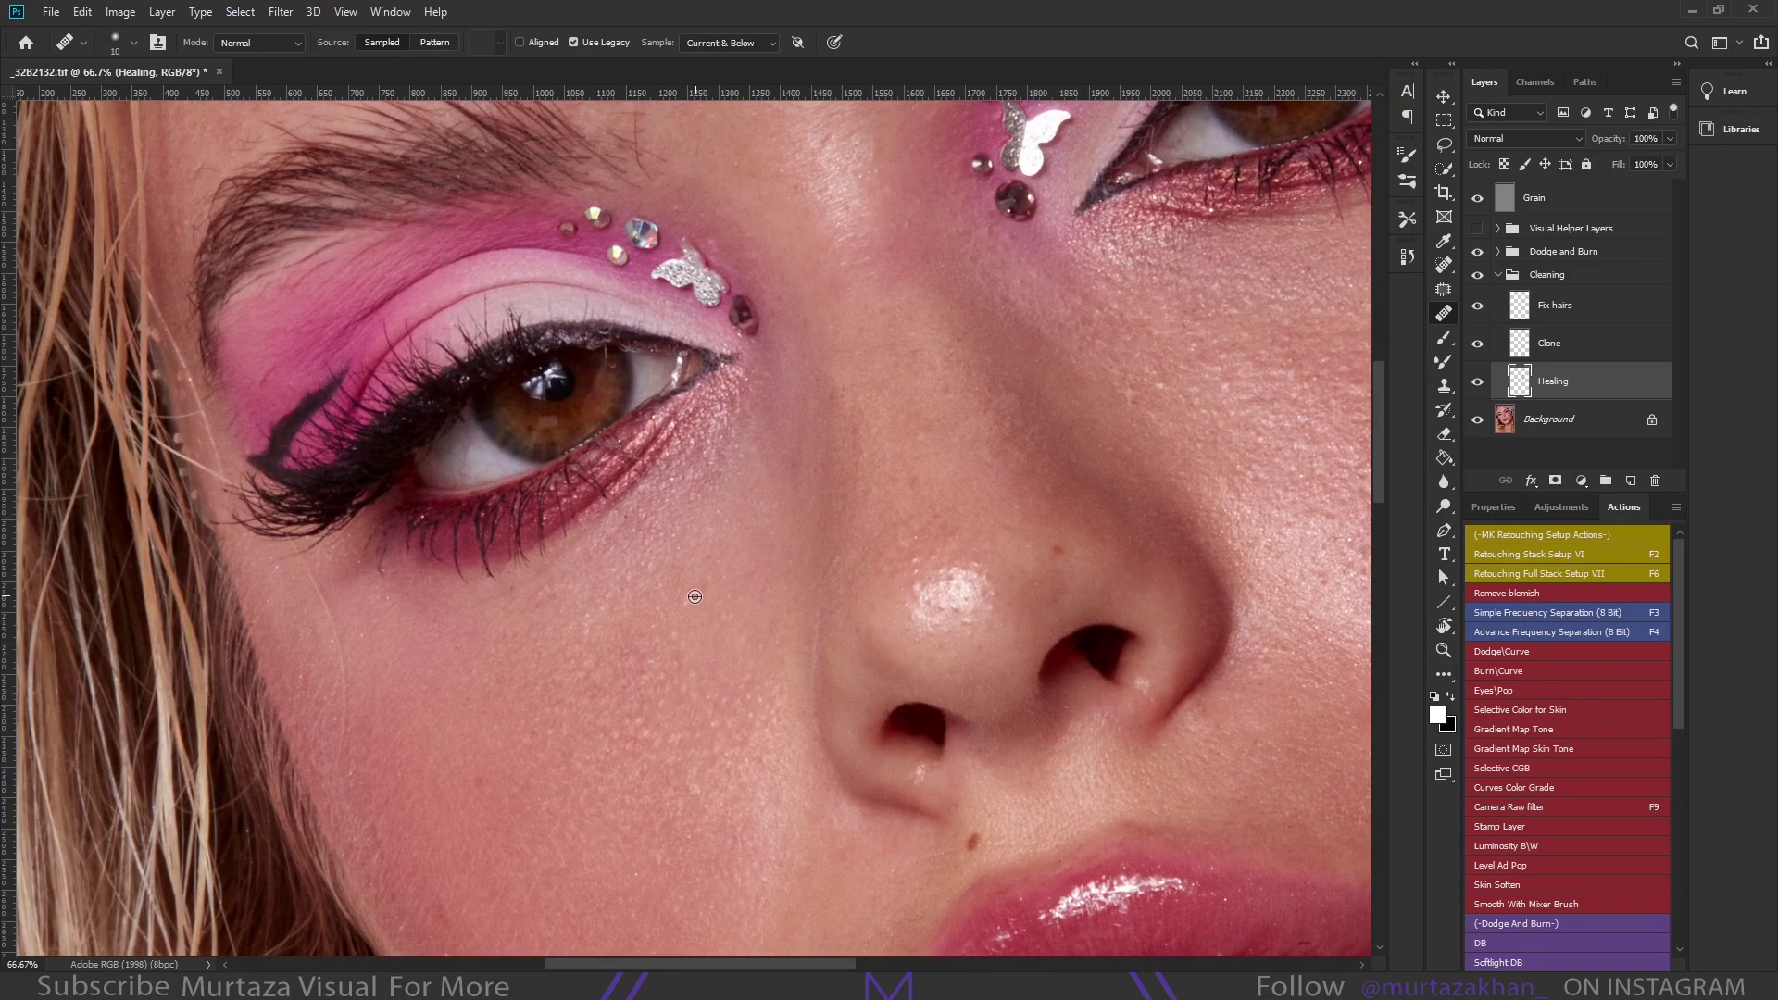
pyautogui.scroll(-1, 604, 594)
pyautogui.press(']')
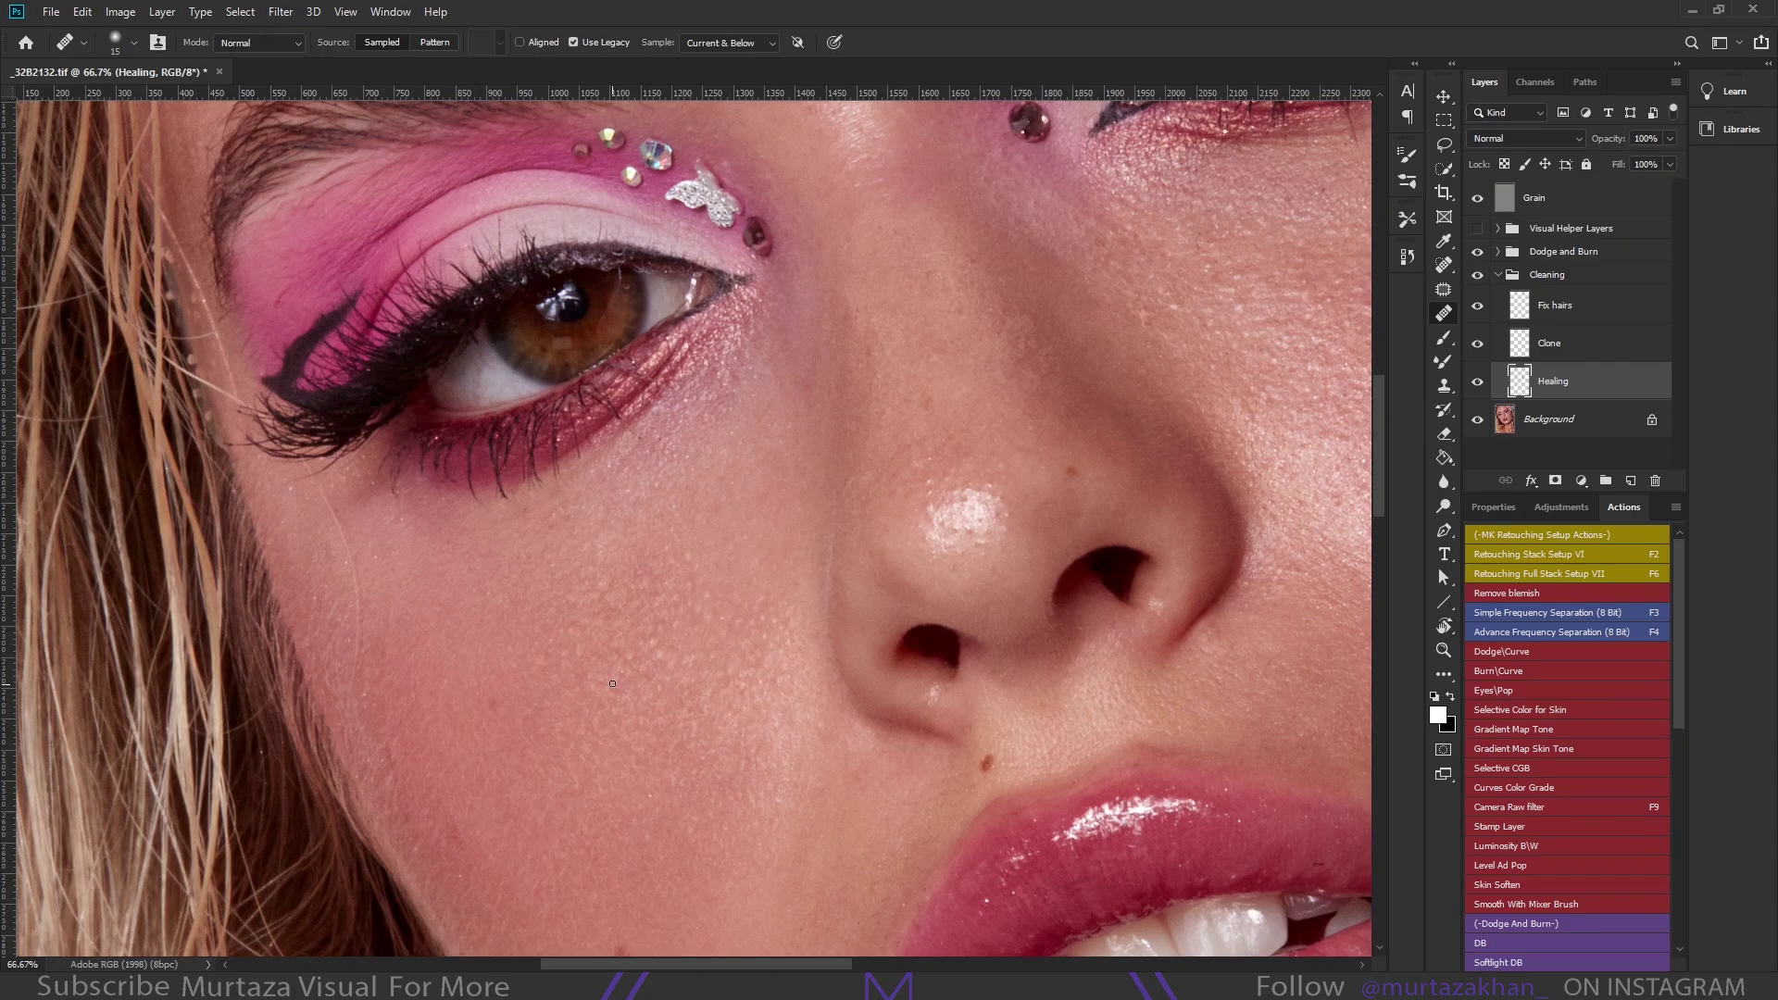
pyautogui.scroll(2, 650, 650)
pyautogui.hscroll(-1, 730, 573)
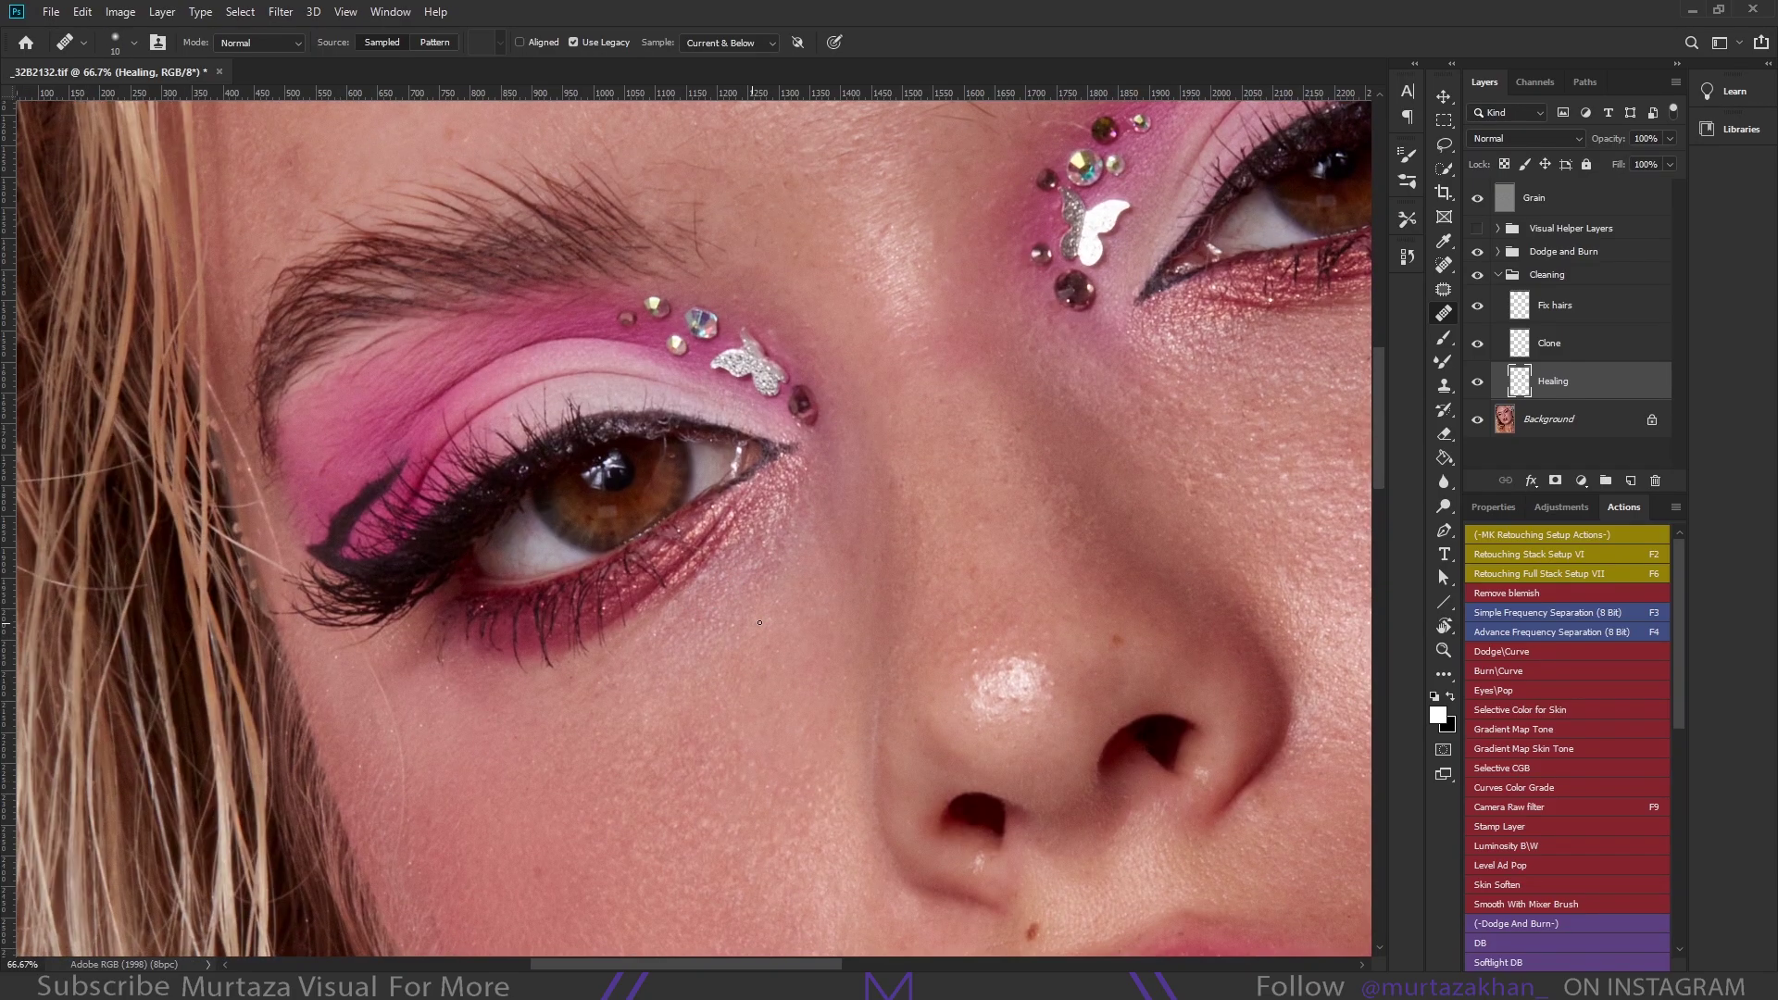
pyautogui.scroll(-1, 759, 622)
pyautogui.hscroll(-1, 773, 540)
pyautogui.scroll(-1, 865, 534)
pyautogui.hscroll(-2, 863, 595)
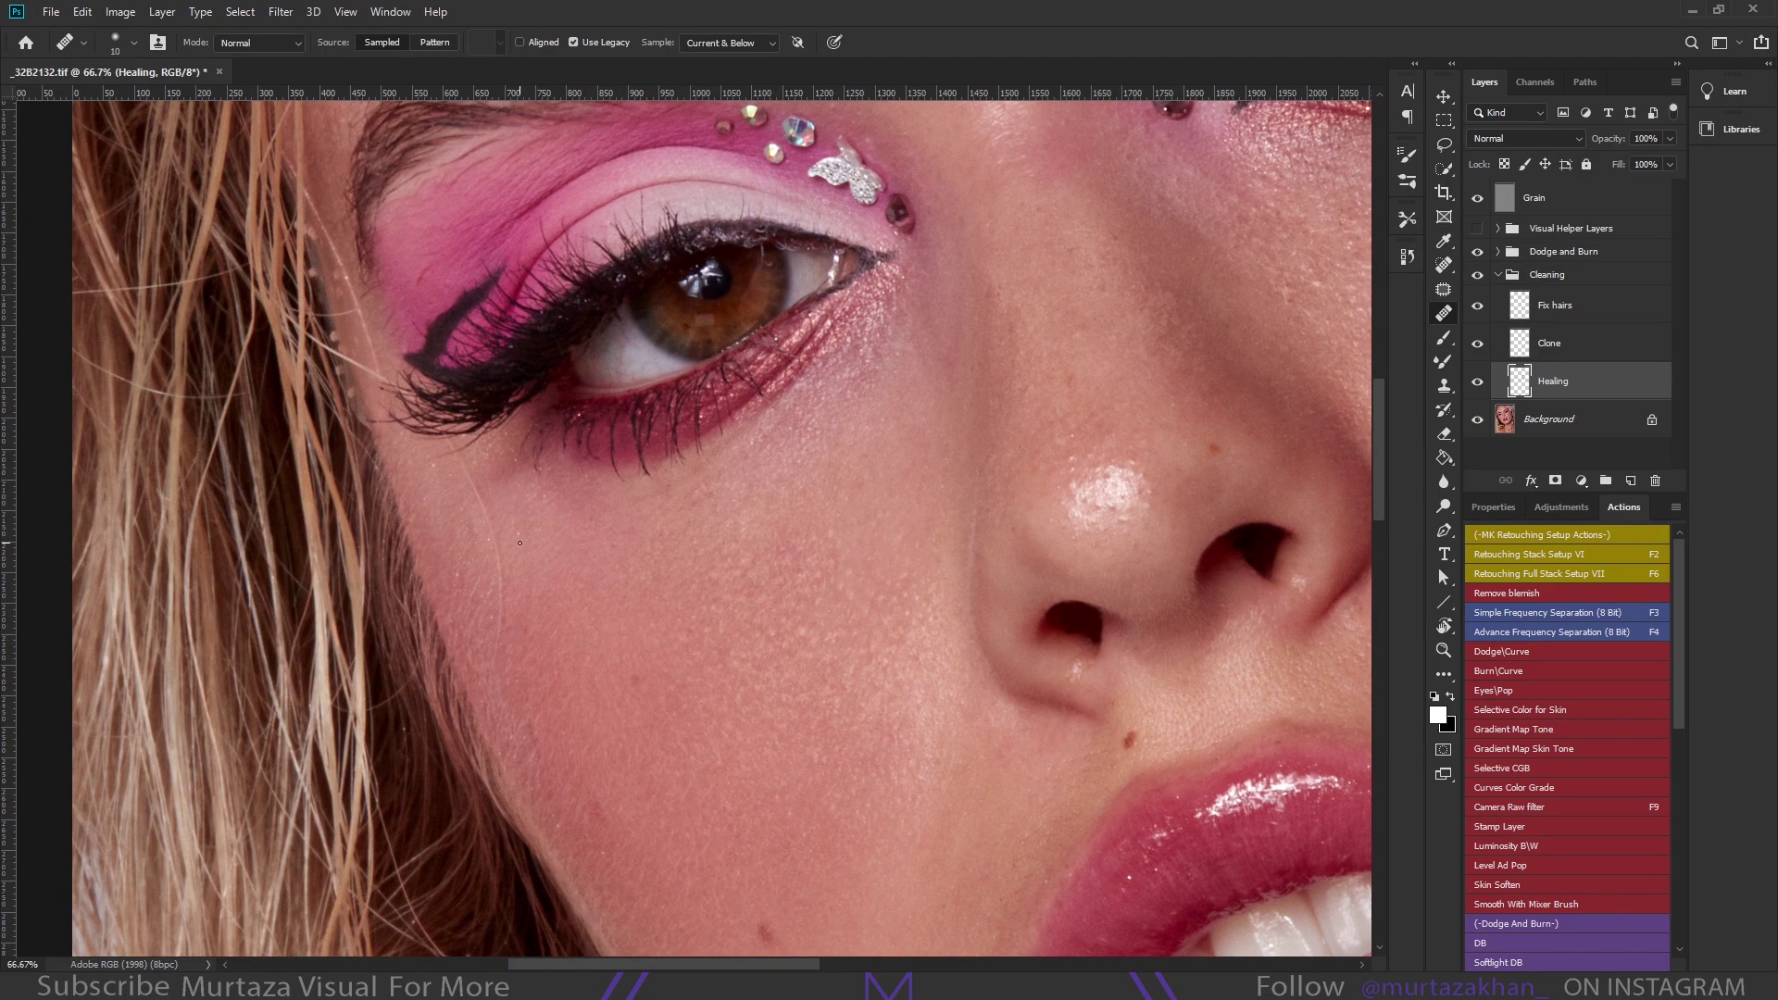
pyautogui.scroll(-1, 519, 543)
pyautogui.scroll(-1, 667, 602)
pyautogui.hscroll(1, 667, 602)
pyautogui.scroll(-1, 826, 663)
pyautogui.hscroll(1, 826, 663)
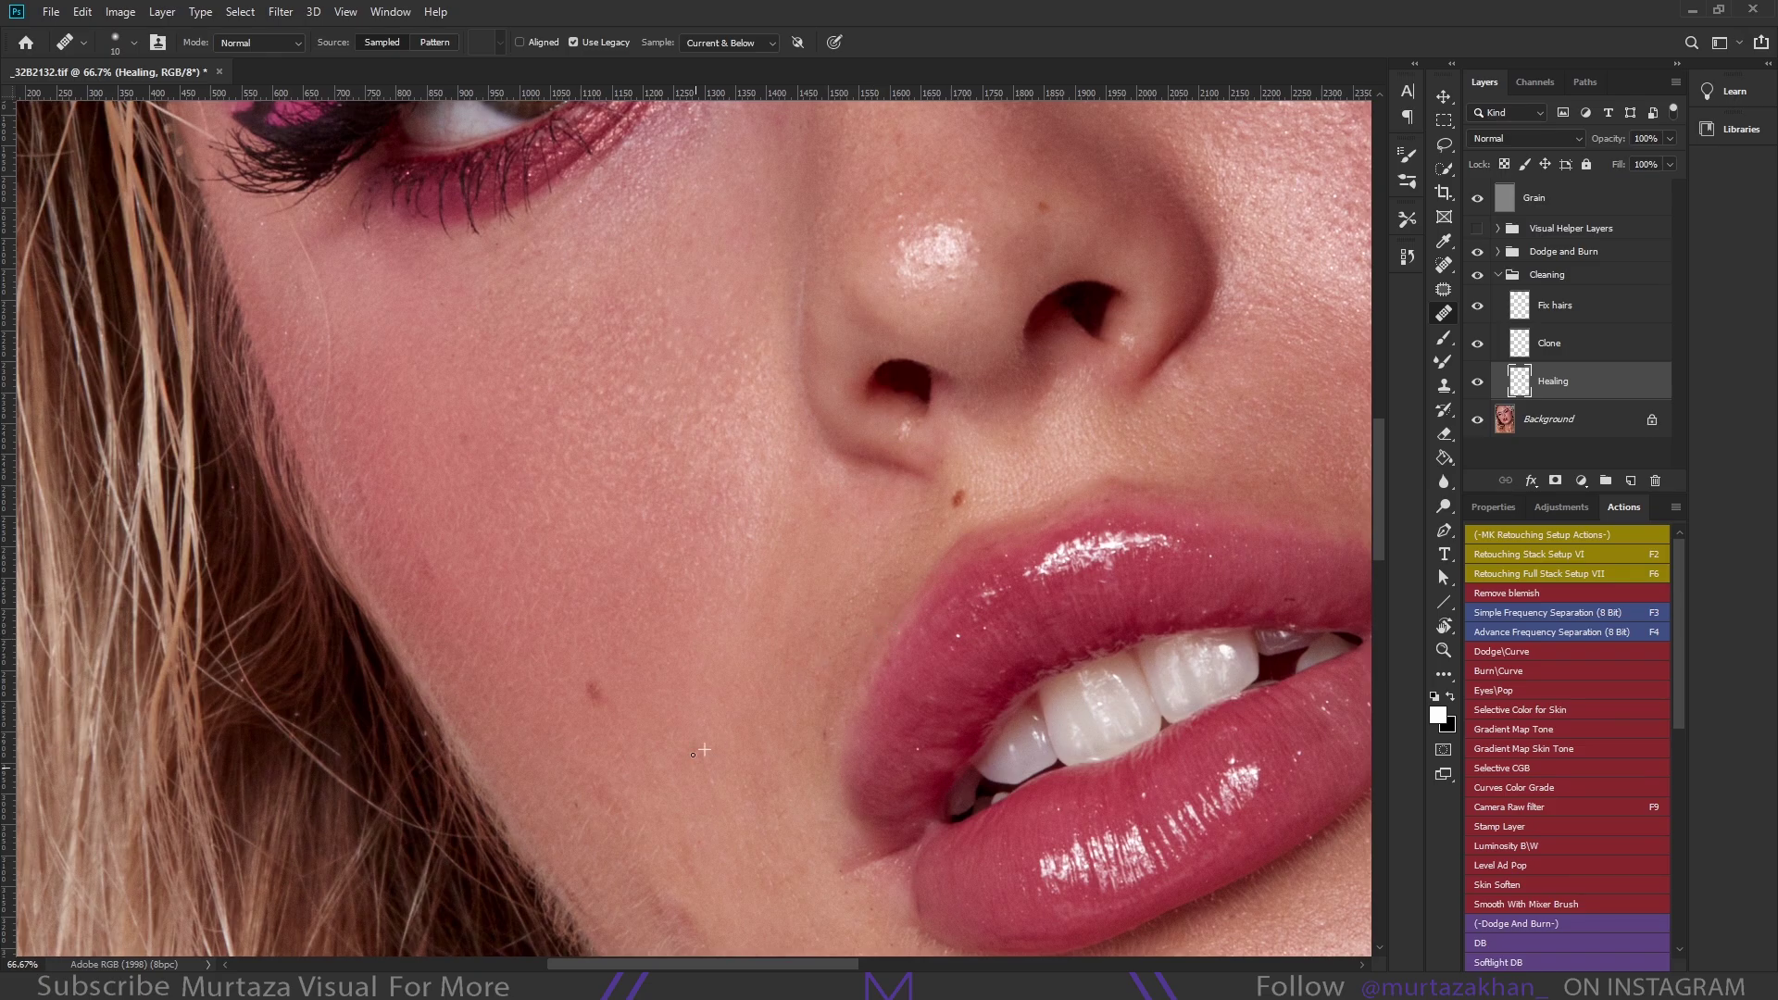
pyautogui.scroll(2, 667, 682)
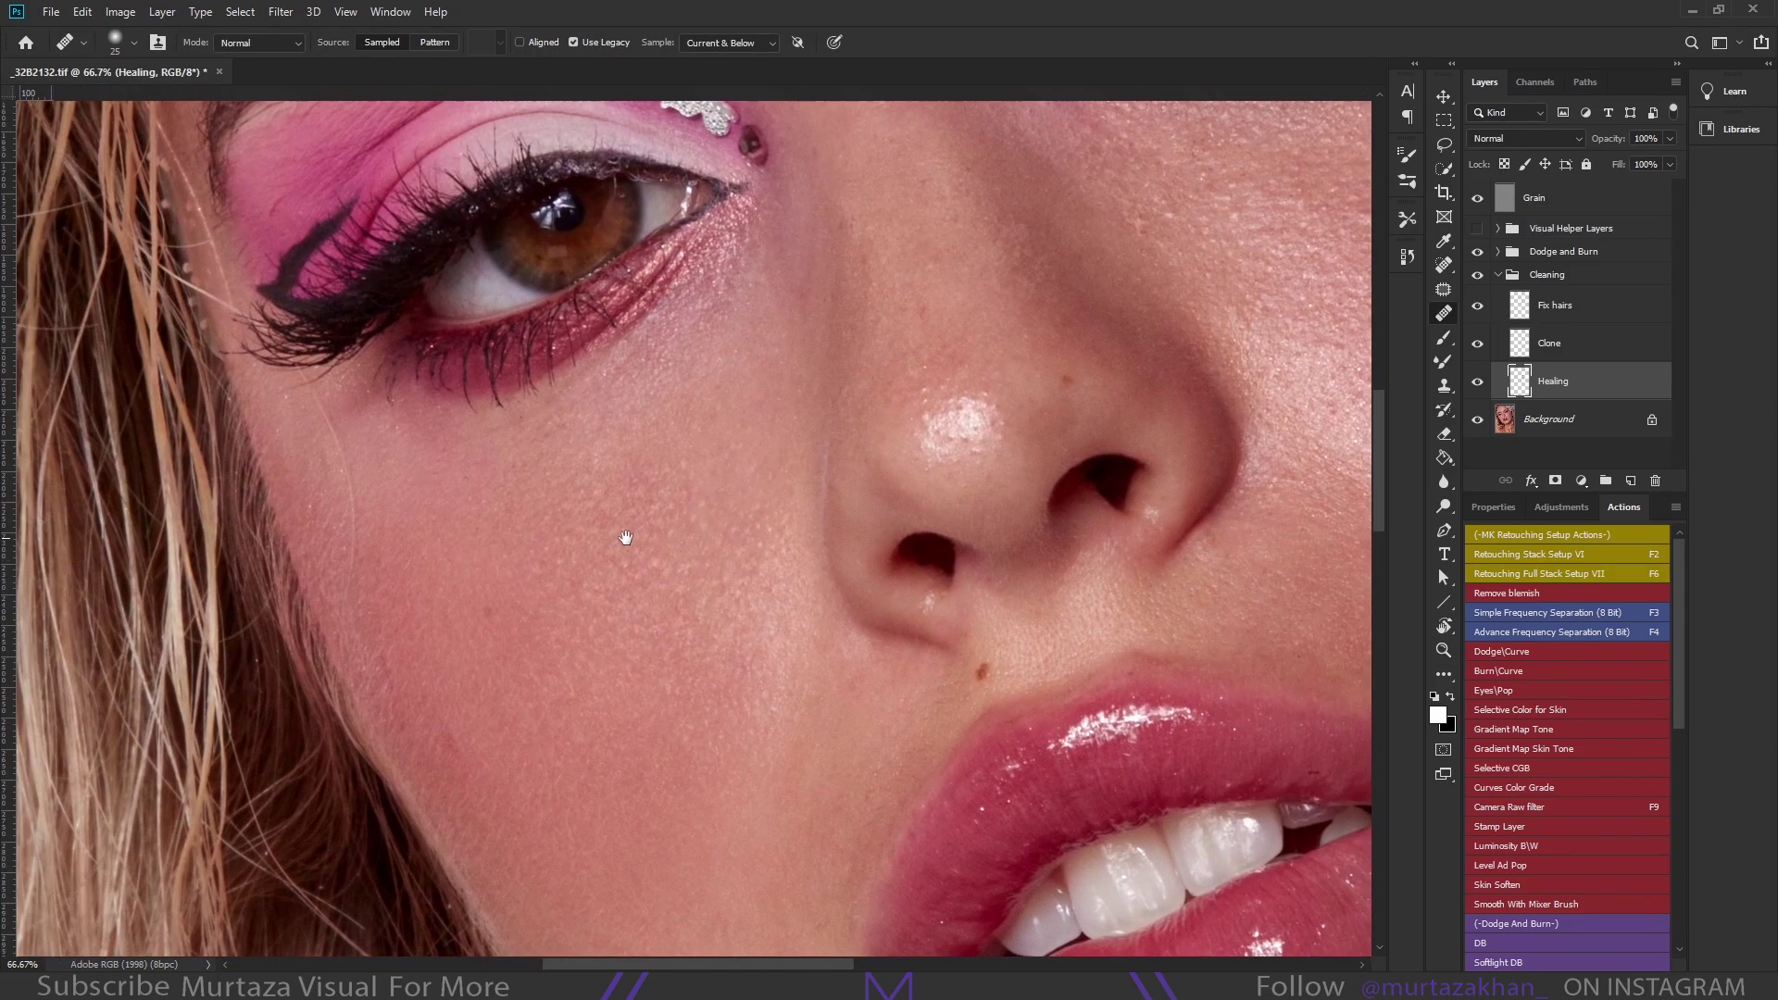
pyautogui.scroll(3, 627, 528)
pyautogui.hscroll(2, 627, 528)
pyautogui.press('[')
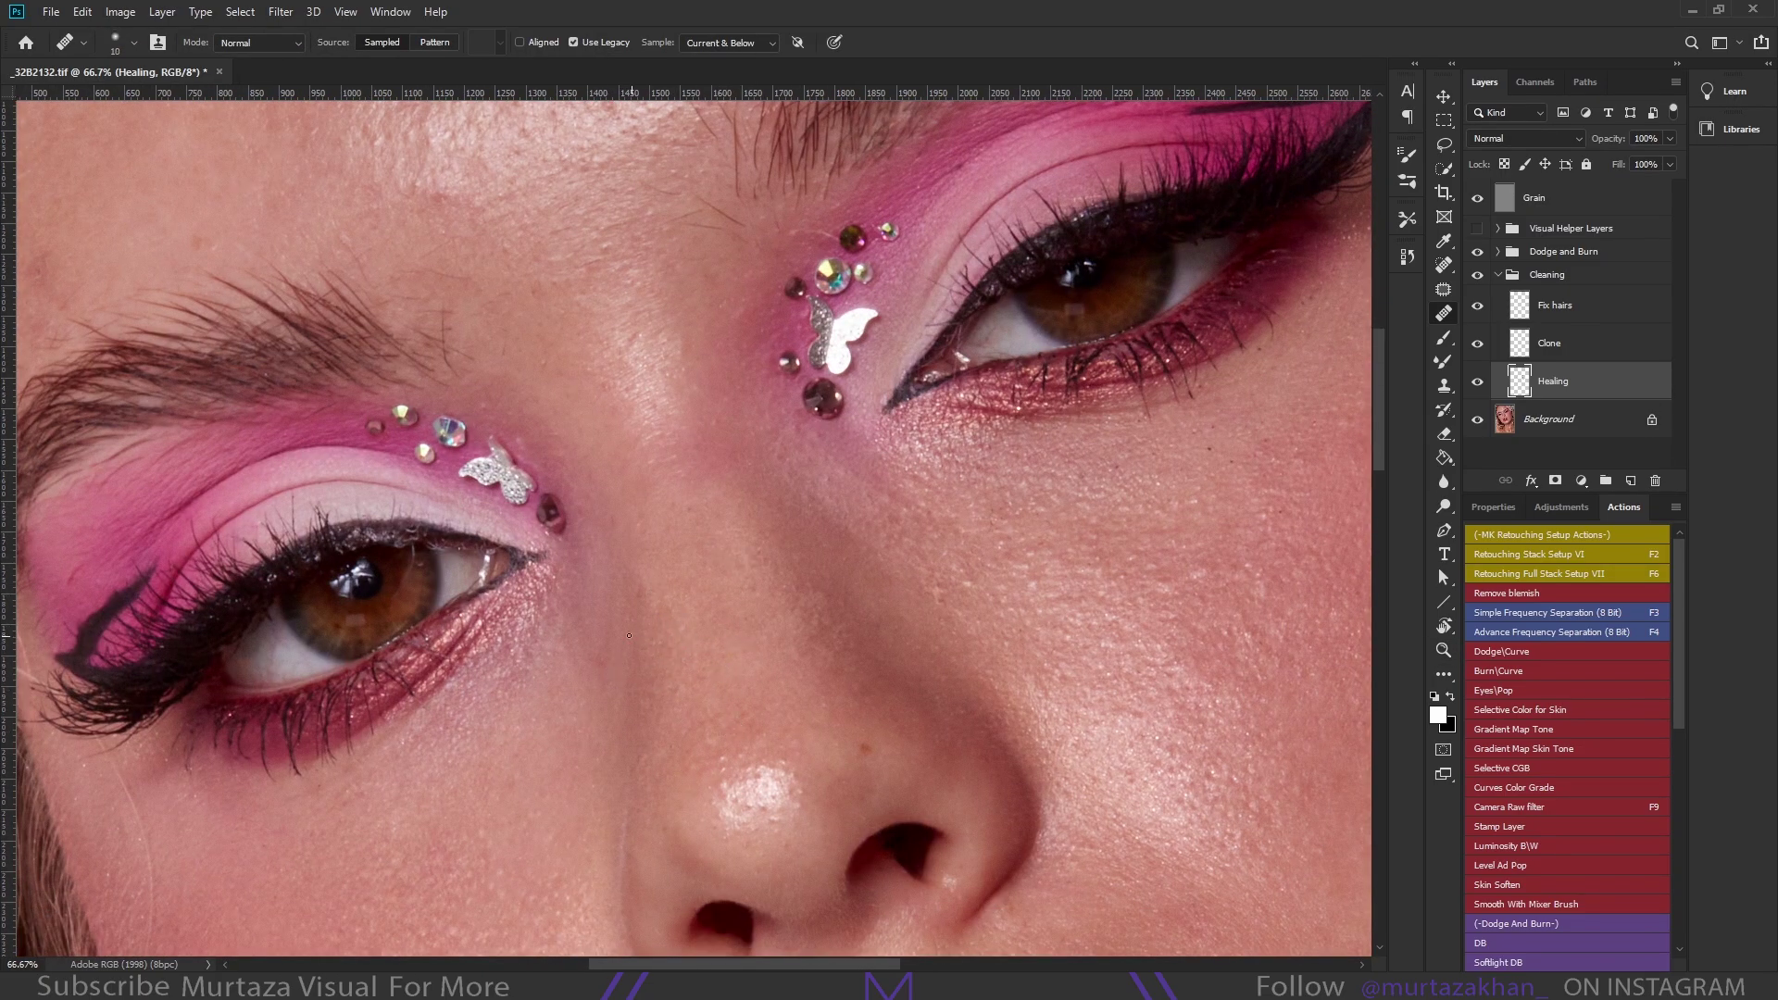
pyautogui.hscroll(2, 760, 602)
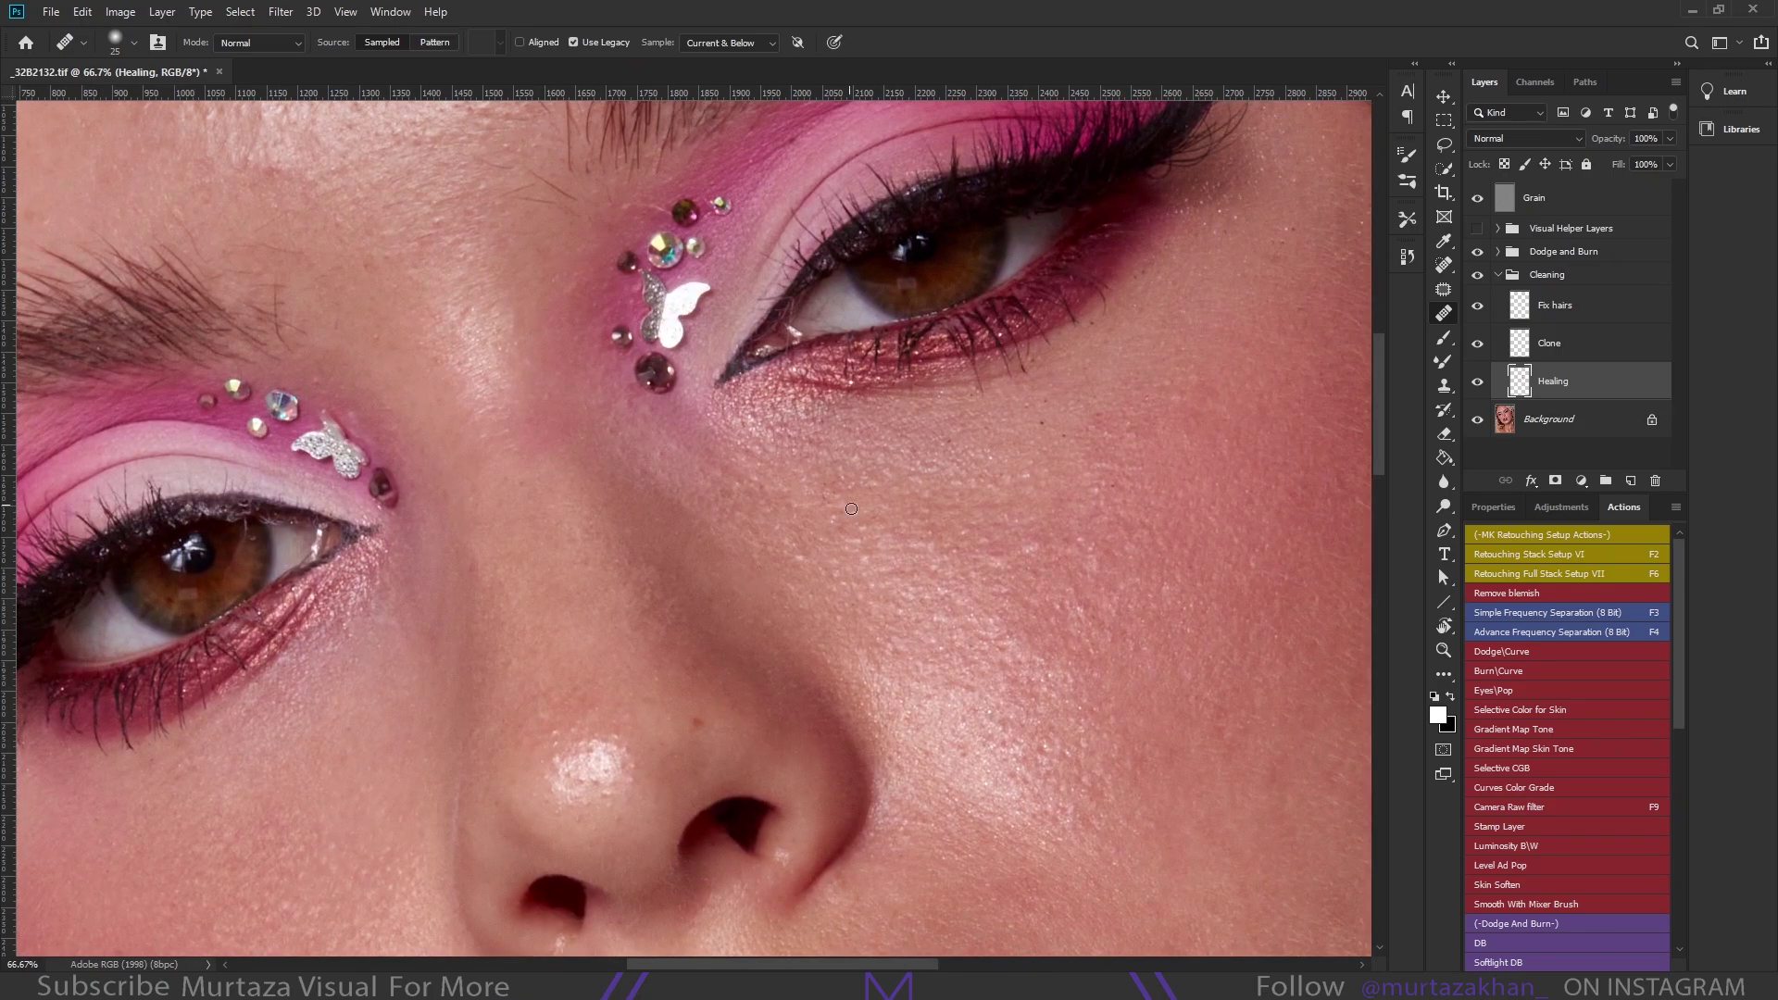
pyautogui.hscroll(2, 928, 500)
pyautogui.scroll(1, 928, 500)
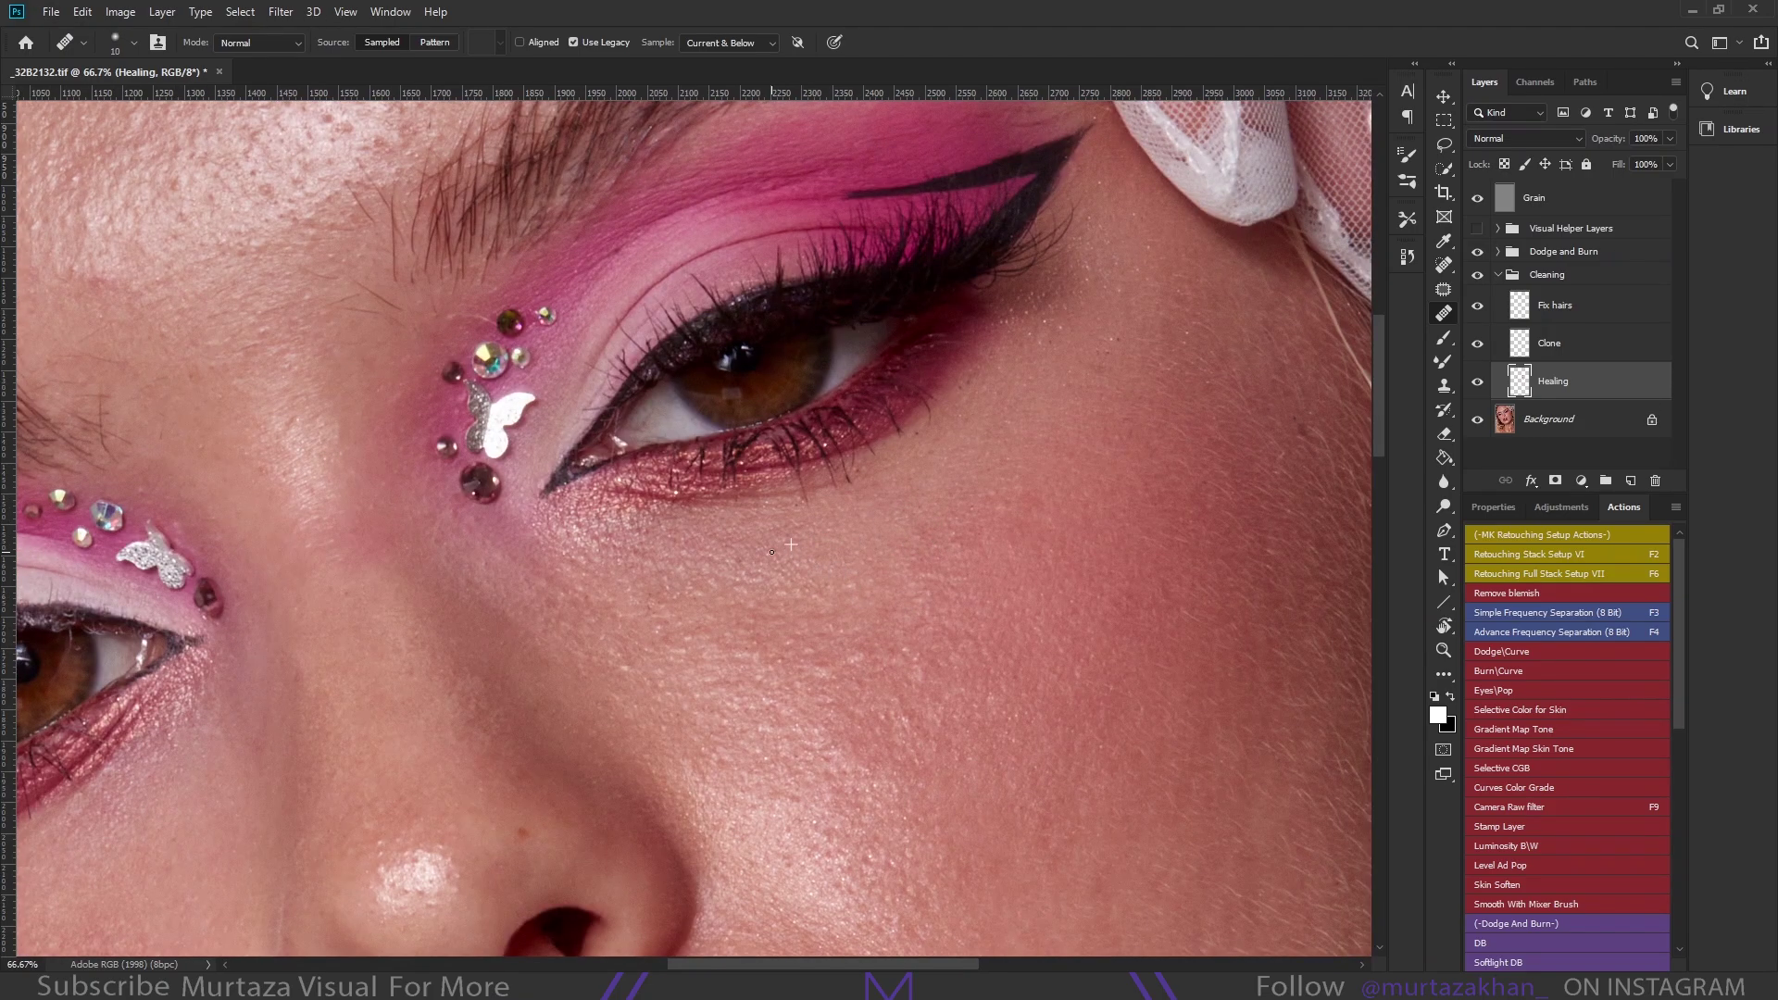
pyautogui.scroll(3, 919, 563)
pyautogui.hscroll(3, 919, 563)
pyautogui.scroll(-5, 852, 616)
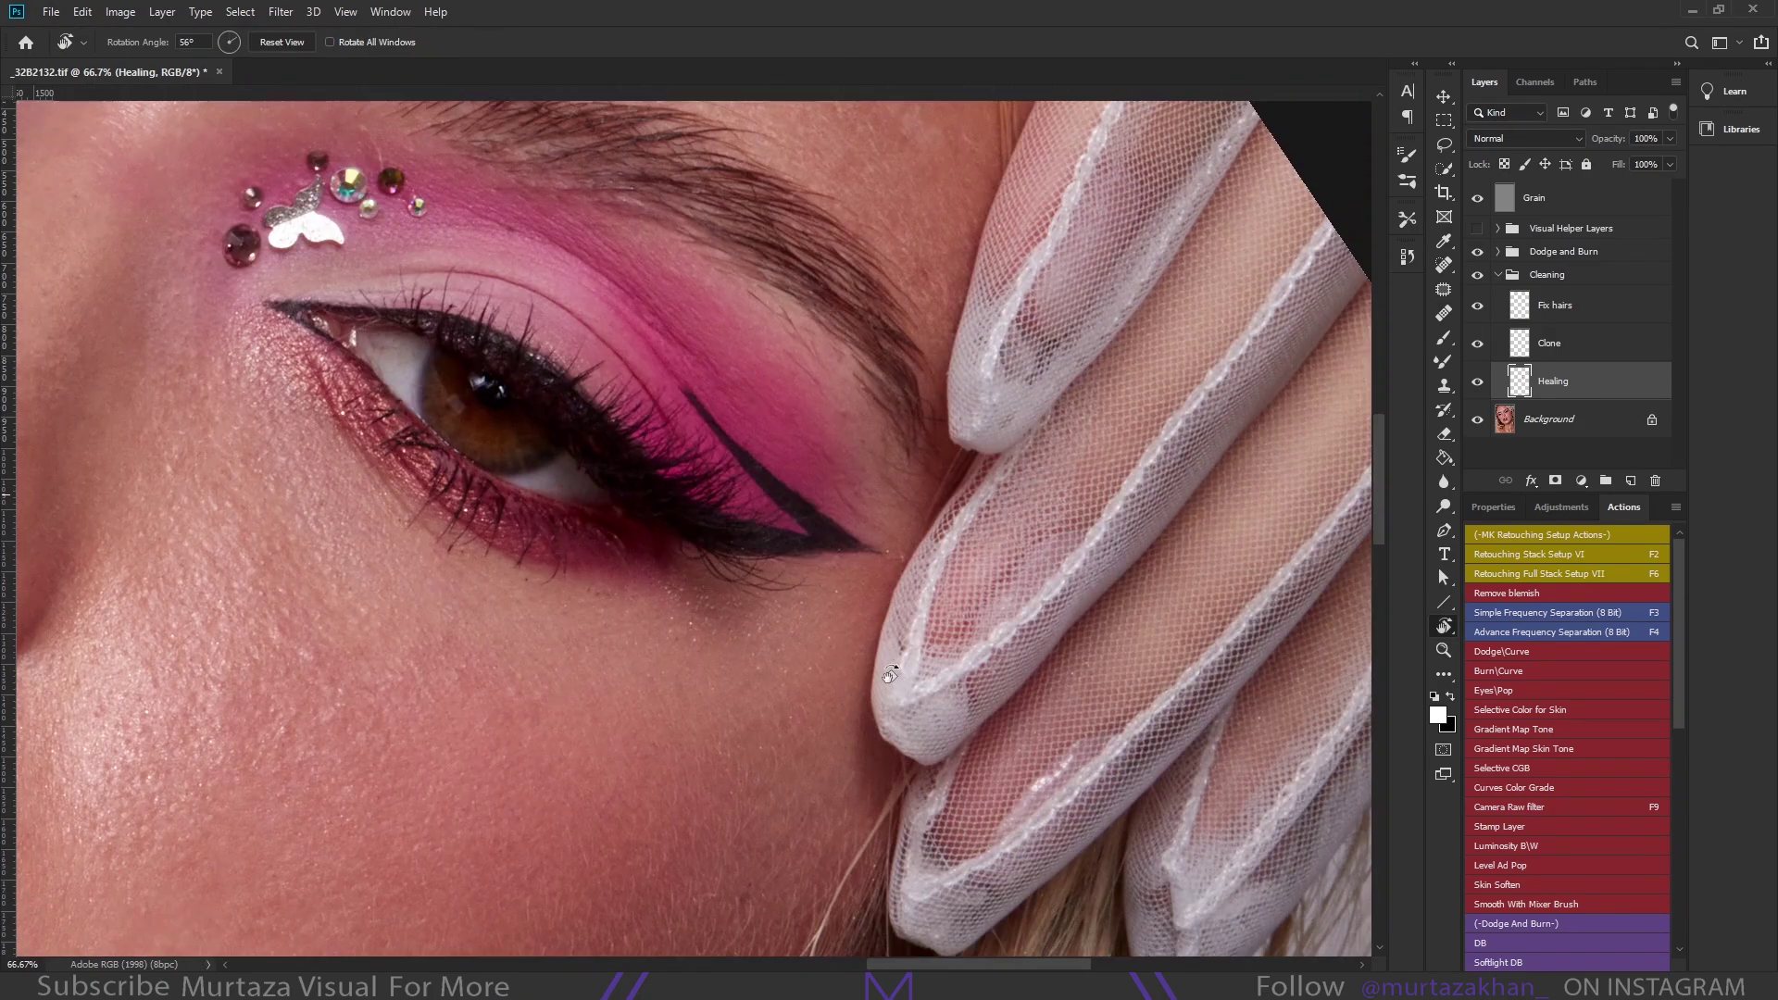
# Zoom to 100% on the eye and heal a blemish on the skin below it
pyautogui.hotkey('ctrl', '+')
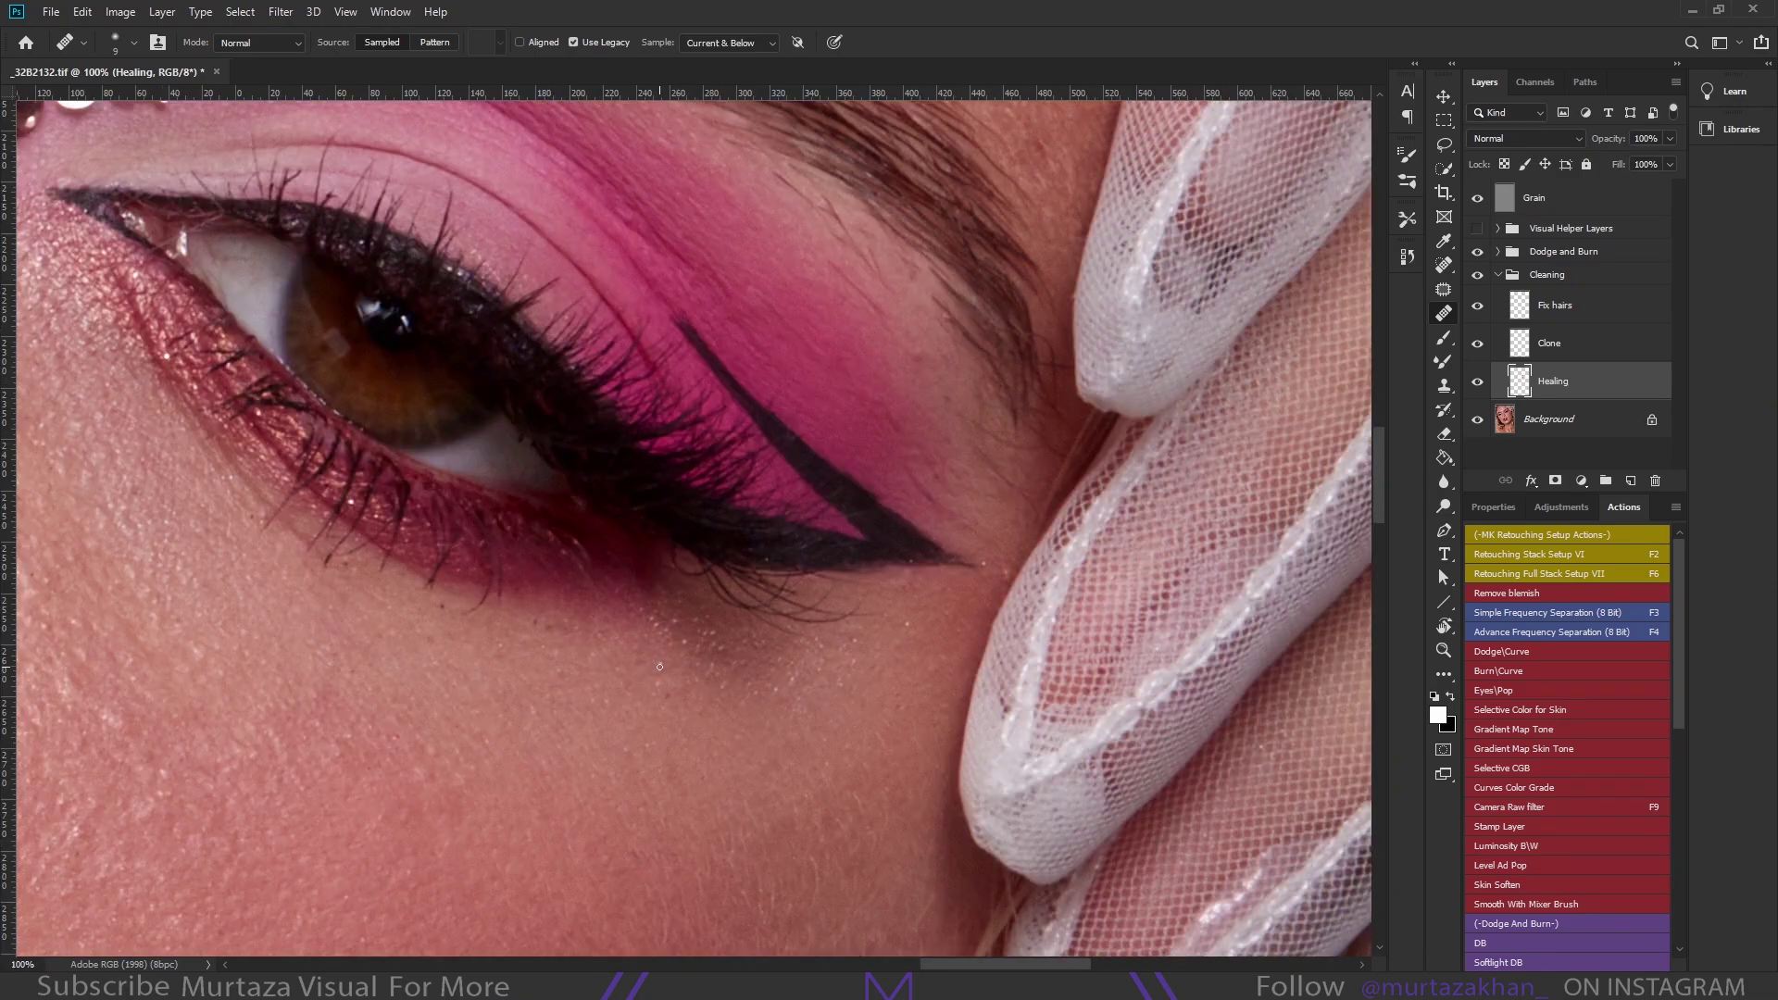
pyautogui.press('[')
pyautogui.click(697, 655)
pyautogui.hscroll(-3, 650, 619)
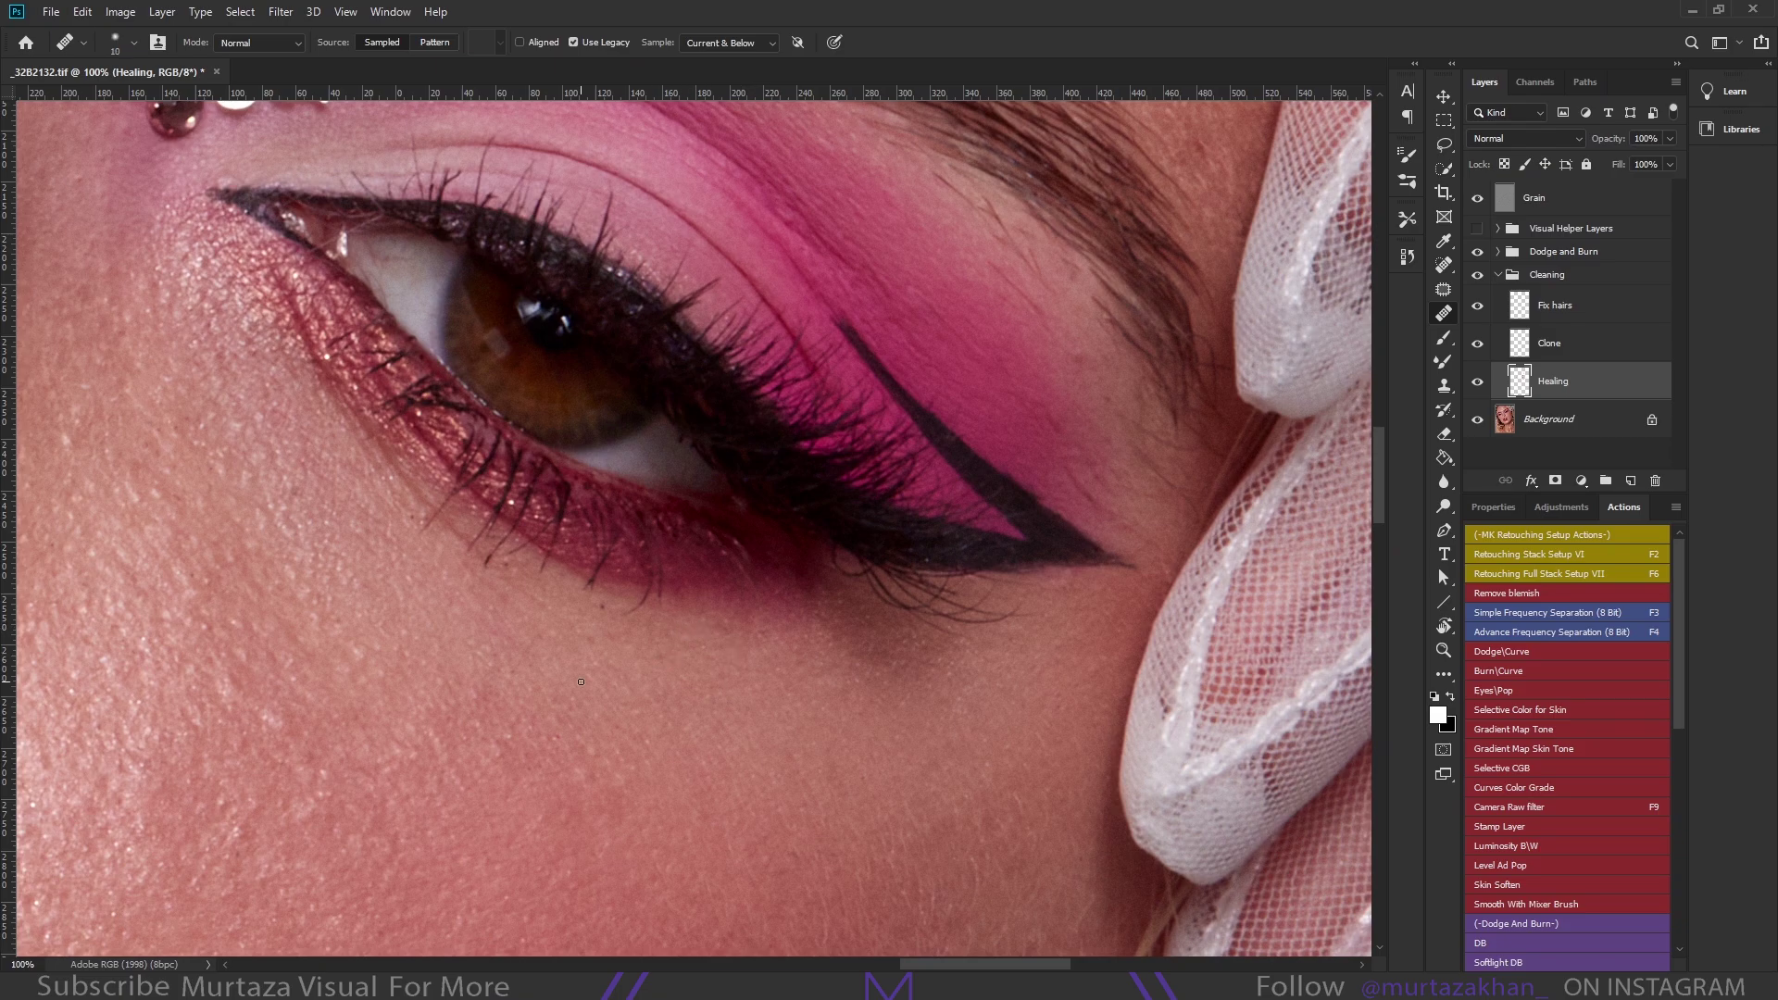
pyautogui.hscroll(-2, 734, 654)
pyautogui.scroll(-2, 787, 574)
pyautogui.scroll(-2, 827, 500)
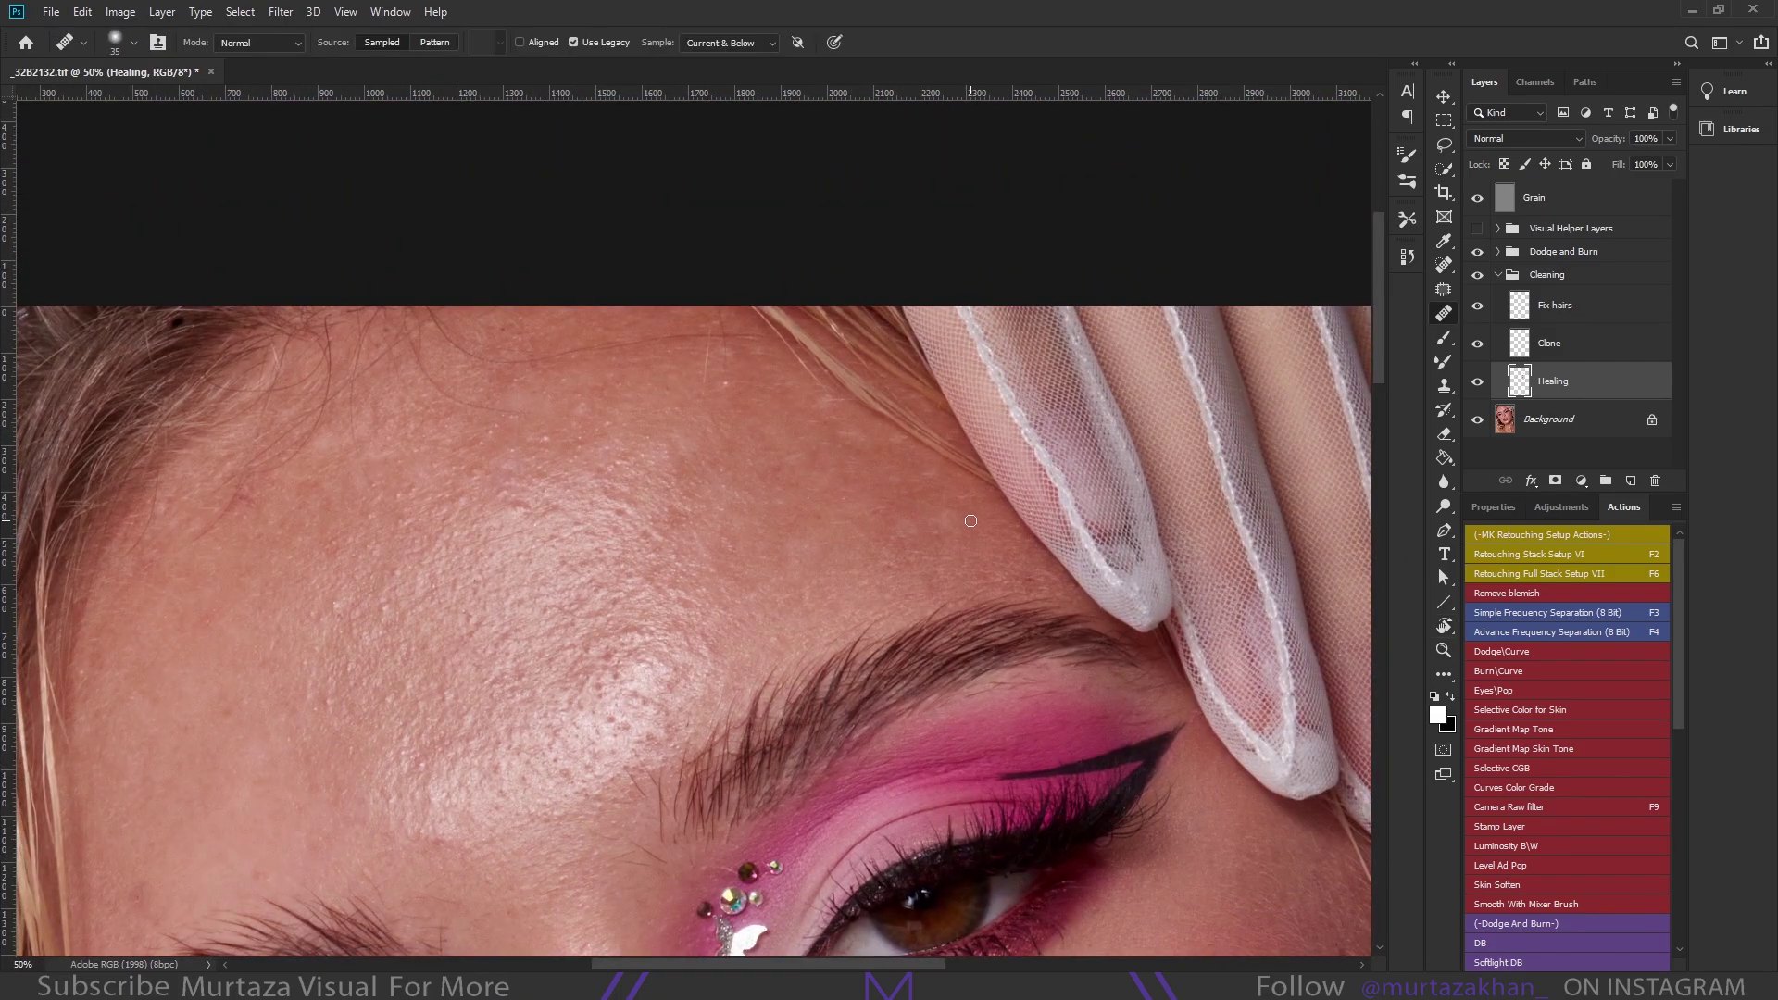
# Show the black-and-white helper view and size the Healing Brush for the forehead
pyautogui.press('[')
pyautogui.press('F1')
pyautogui.press('[')
pyautogui.hscroll(-2, 848, 503)
pyautogui.scroll(-1, 848, 503)
pyautogui.press(']')
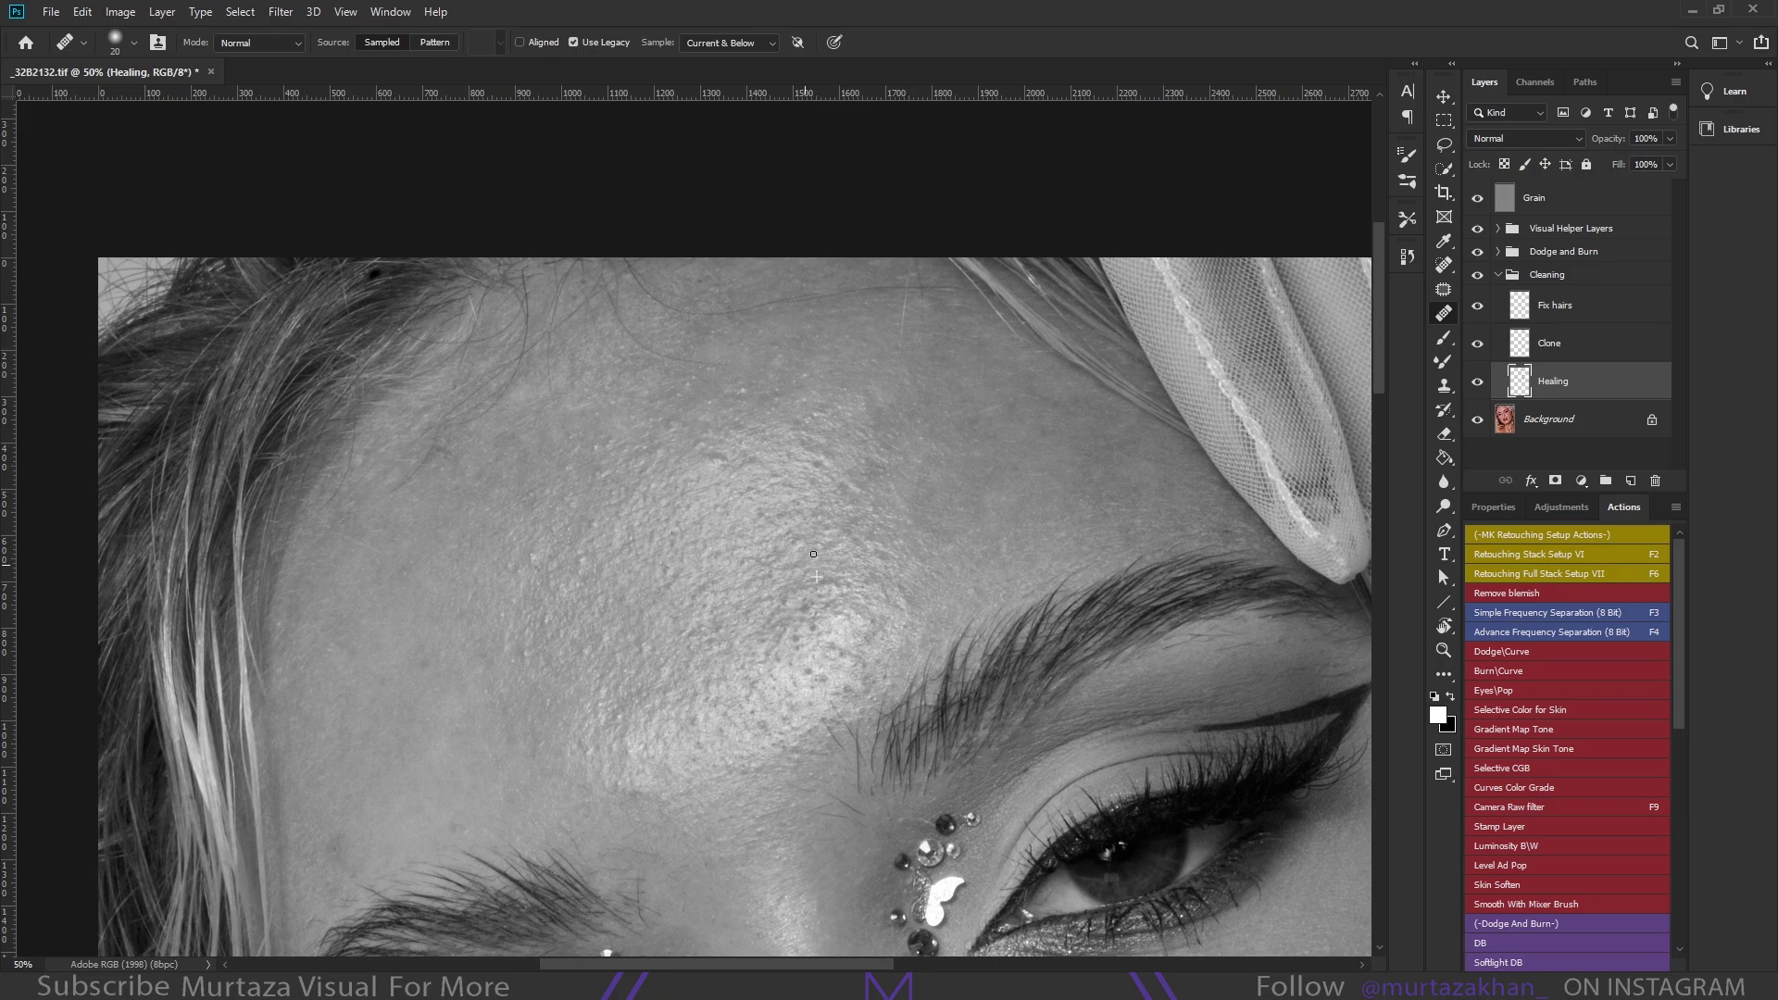
pyautogui.press('[')
pyautogui.hscroll(-2, 584, 532)
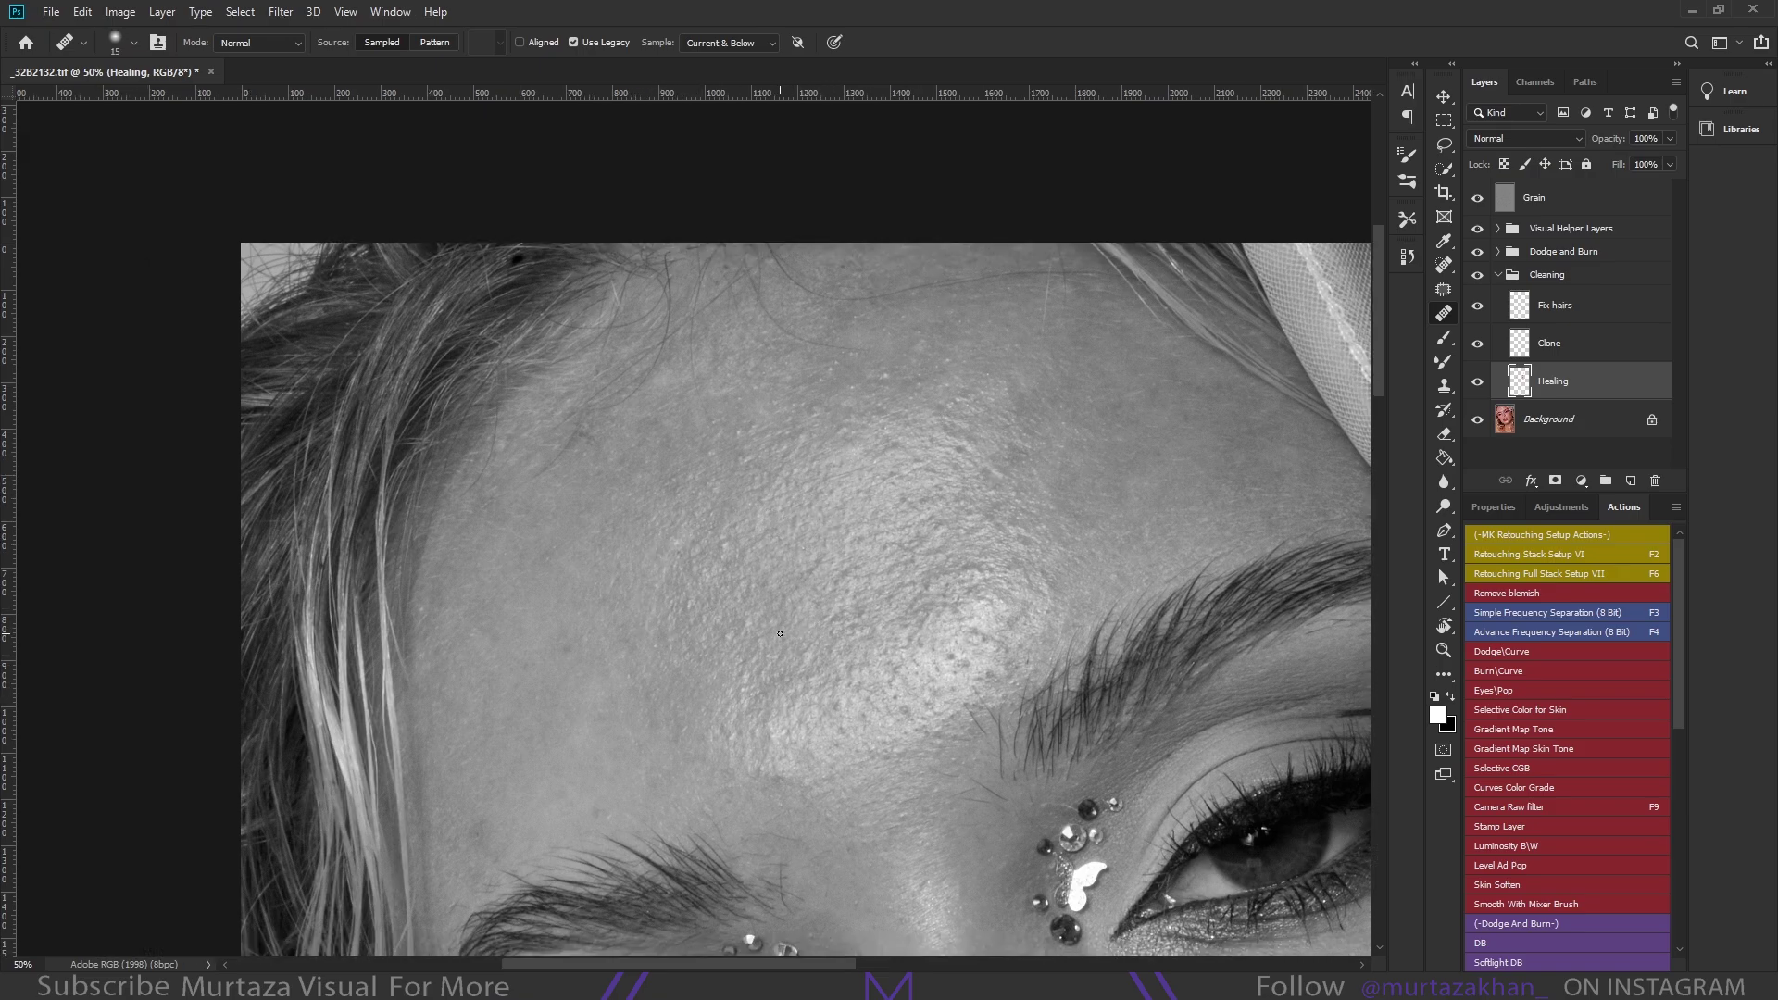
pyautogui.press(']')
# Heal spots and uneven texture across the forehead above the brow
pyautogui.scroll(1, 885, 419)
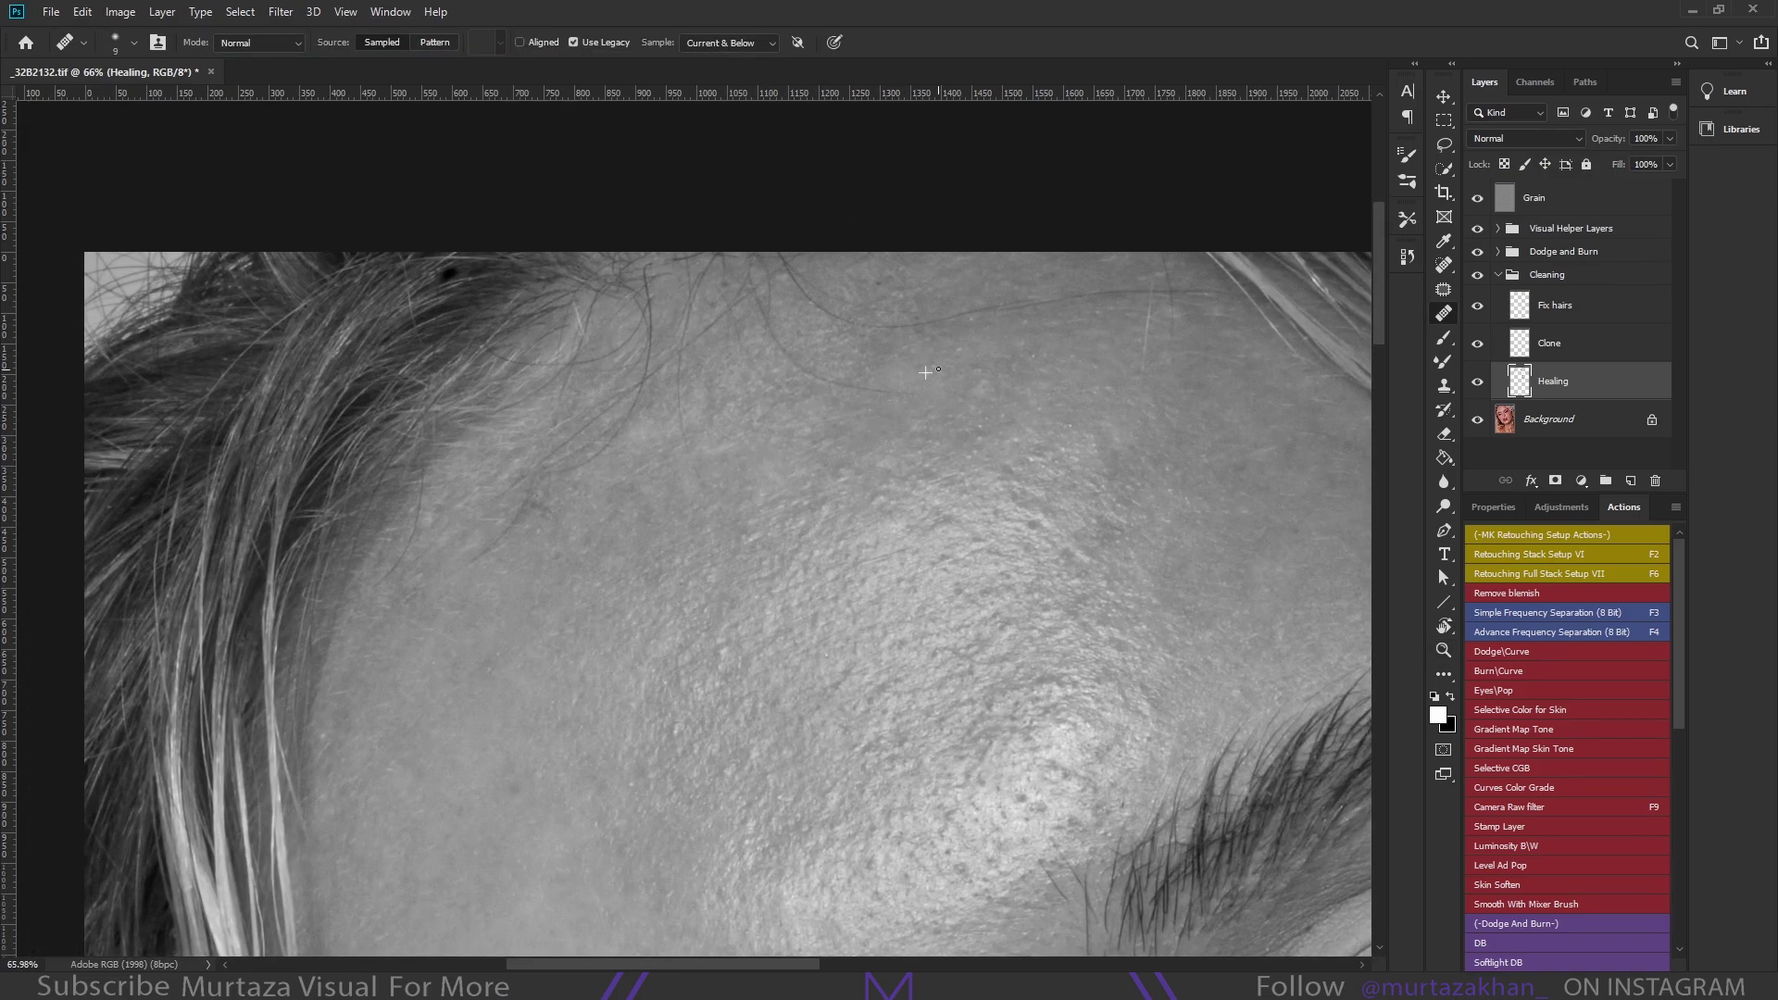
pyautogui.scroll(1, 1046, 411)
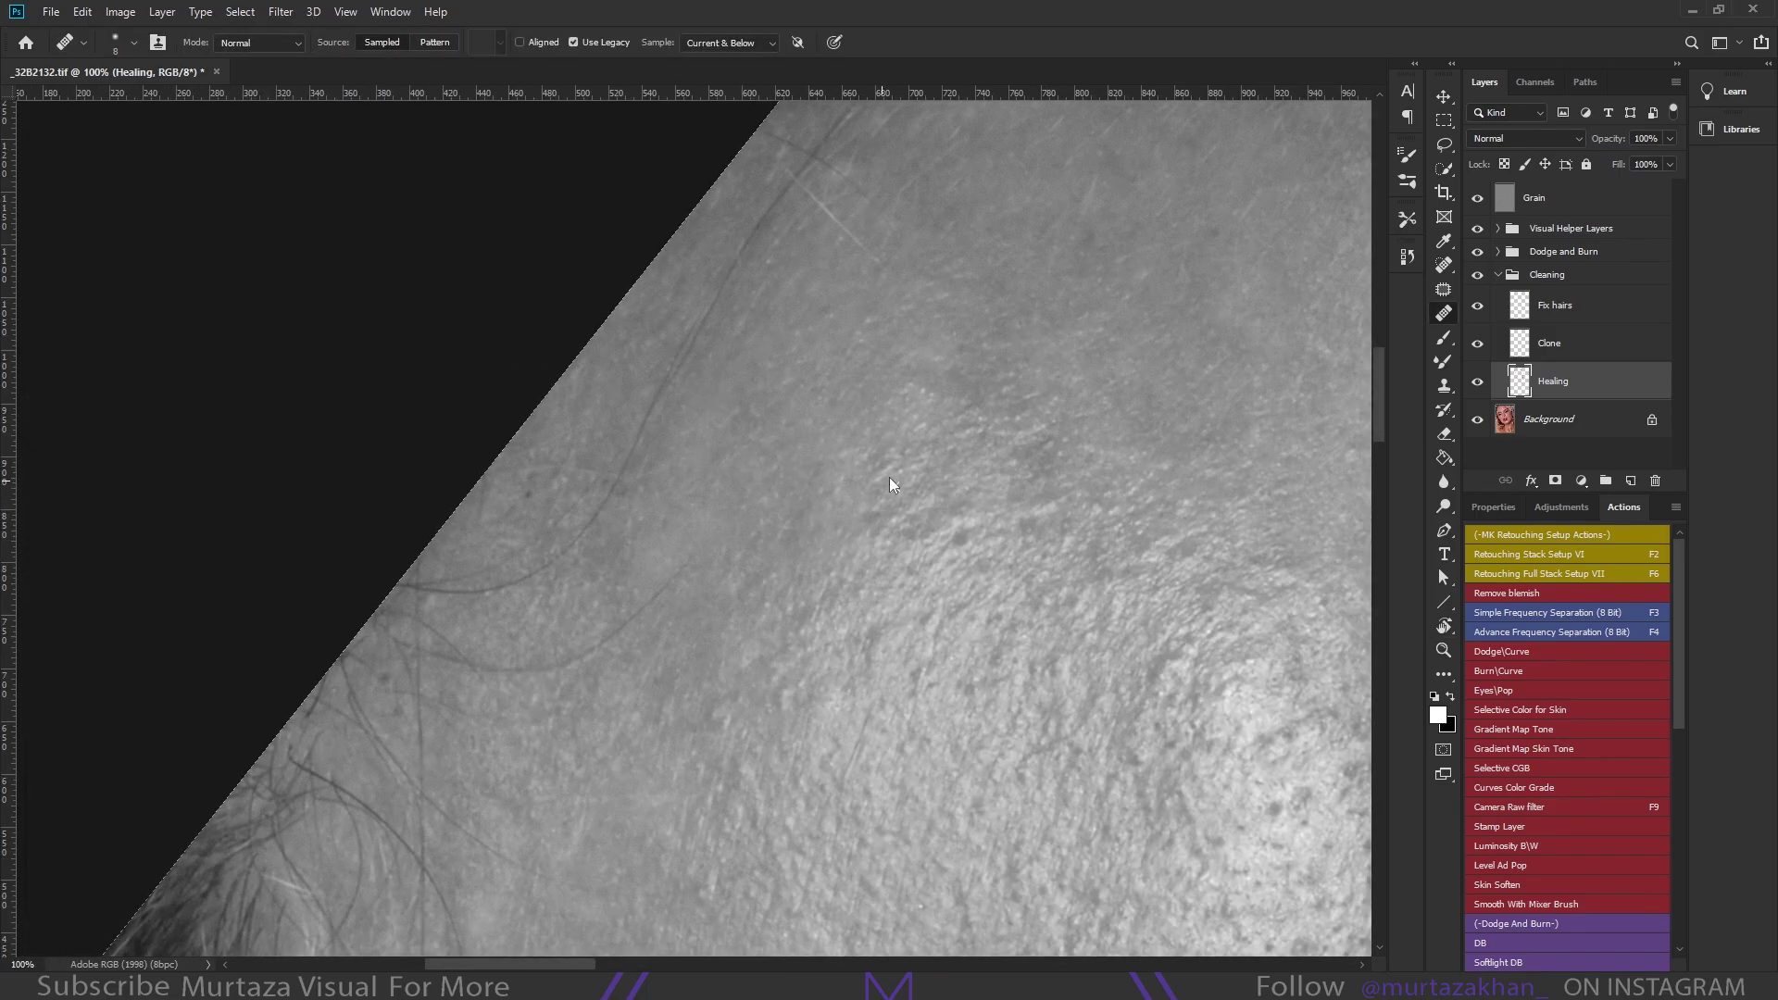
pyautogui.hscroll(2, 1018, 509)
pyautogui.press('x')
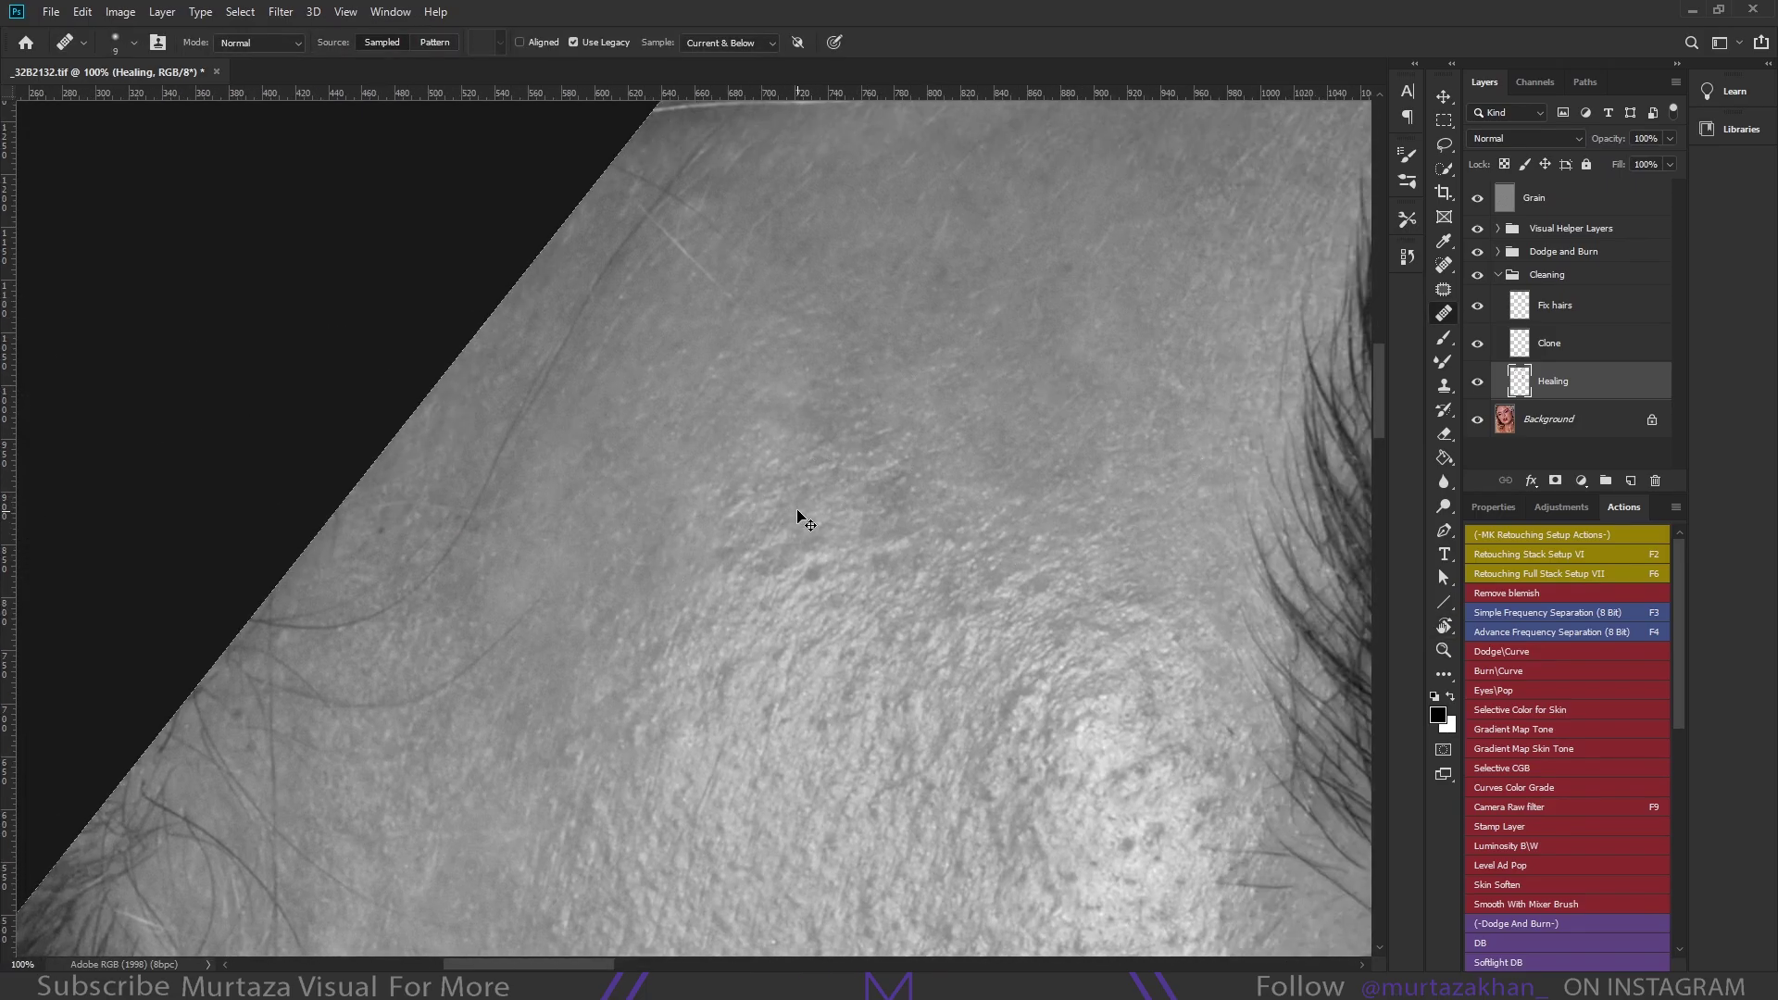
pyautogui.scroll(-1, 794, 526)
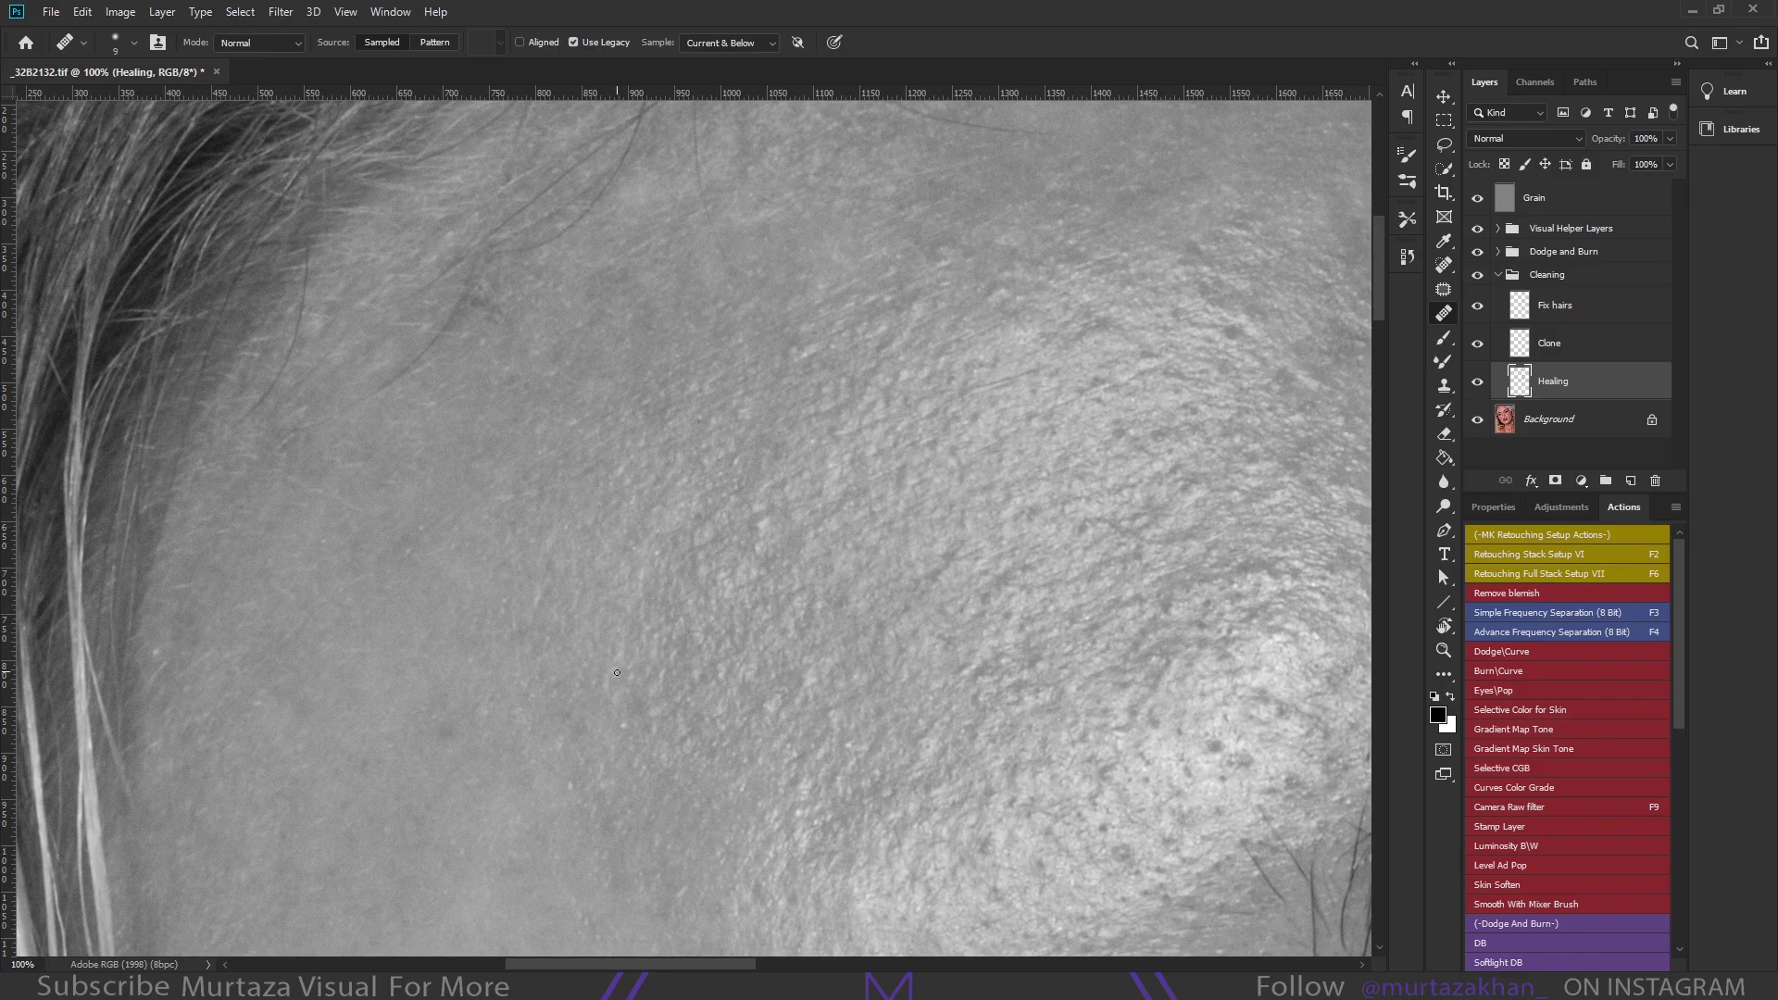
pyautogui.hscroll(-3, 768, 691)
pyautogui.scroll(2, 768, 690)
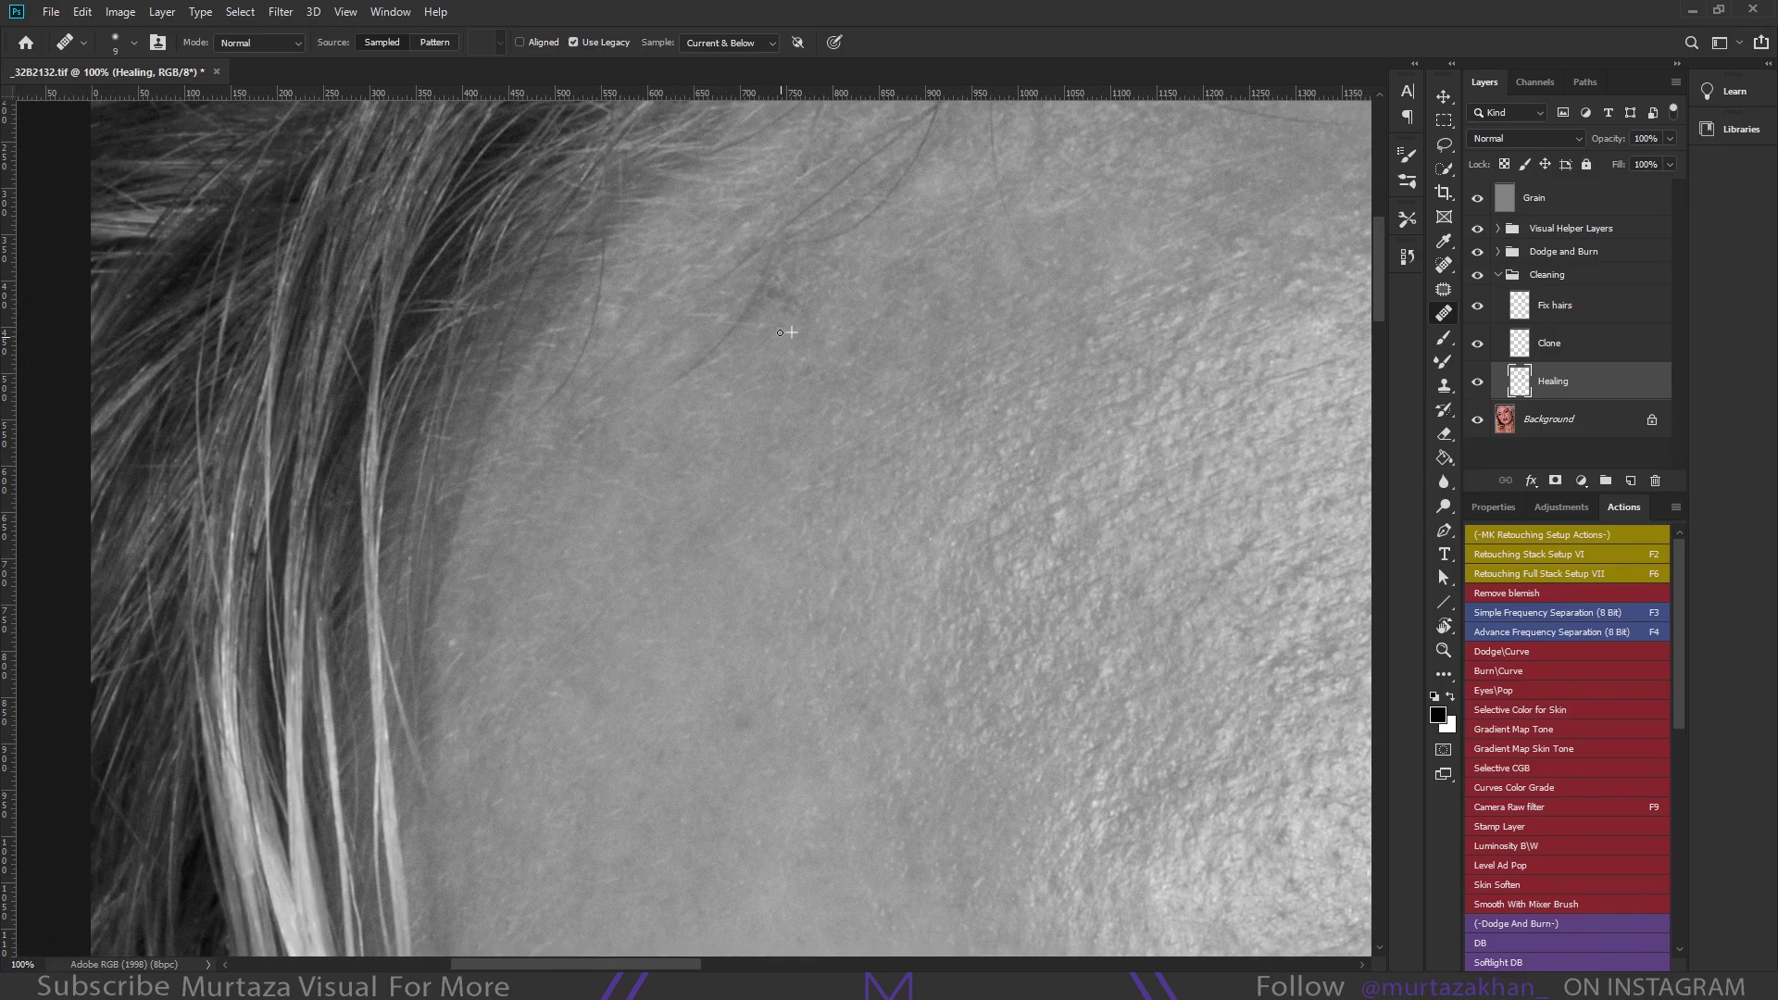
pyautogui.hscroll(-1, 972, 491)
pyautogui.scroll(-2, 972, 491)
pyautogui.scroll(-1, 938, 593)
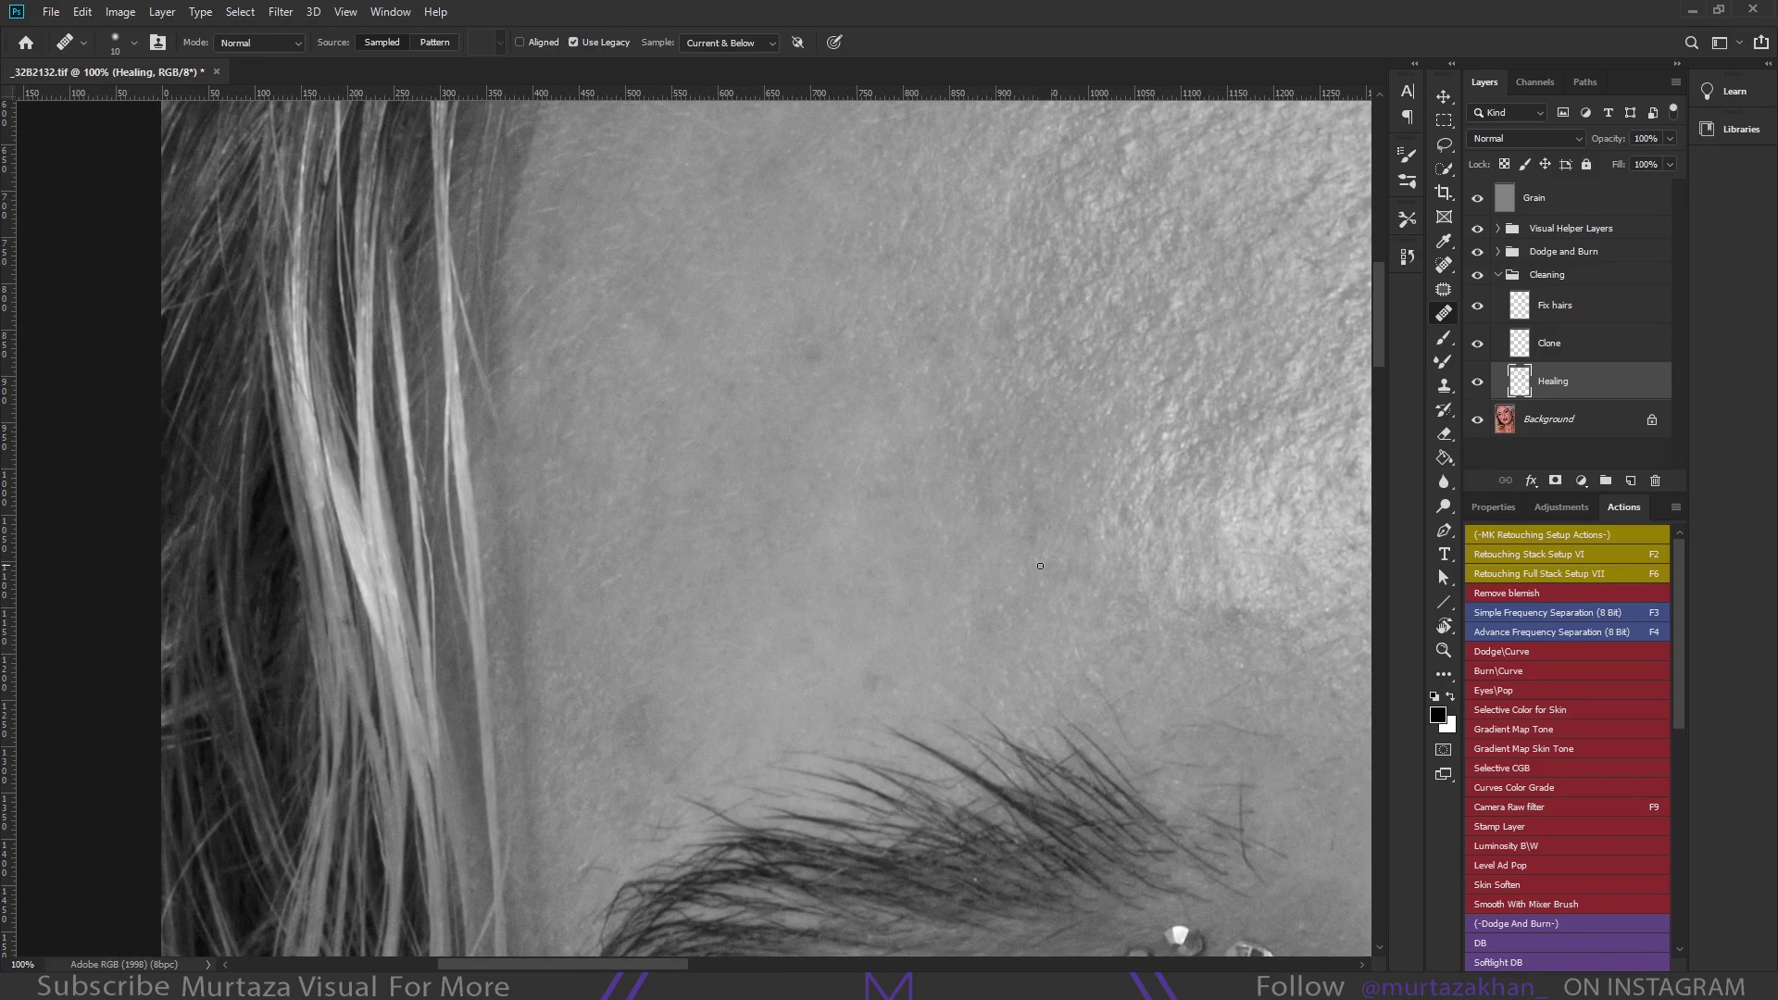
pyautogui.scroll(-3, 1040, 566)
pyautogui.hscroll(-2, 1309, 694)
pyautogui.hscroll(4, 774, 646)
pyautogui.hscroll(3, 469, 544)
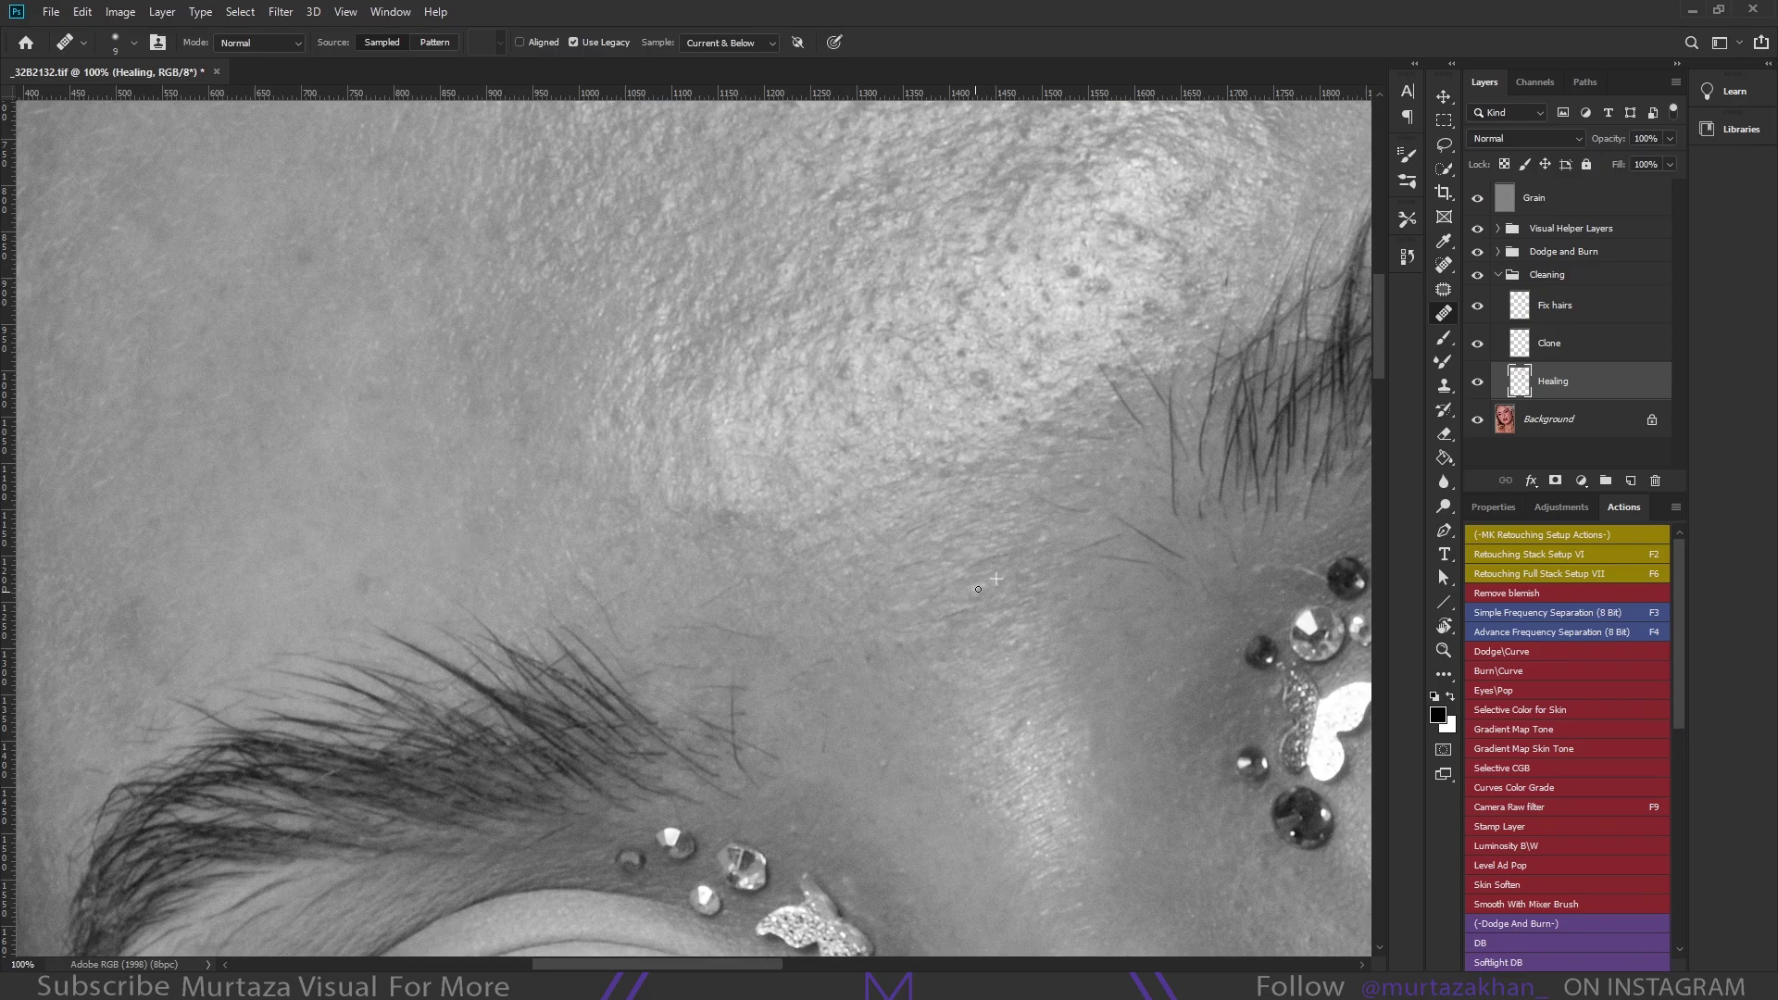
pyautogui.scroll(-3, 902, 706)
pyautogui.scroll(5, 972, 648)
pyautogui.scroll(3, 1037, 611)
pyautogui.hscroll(3, 1037, 611)
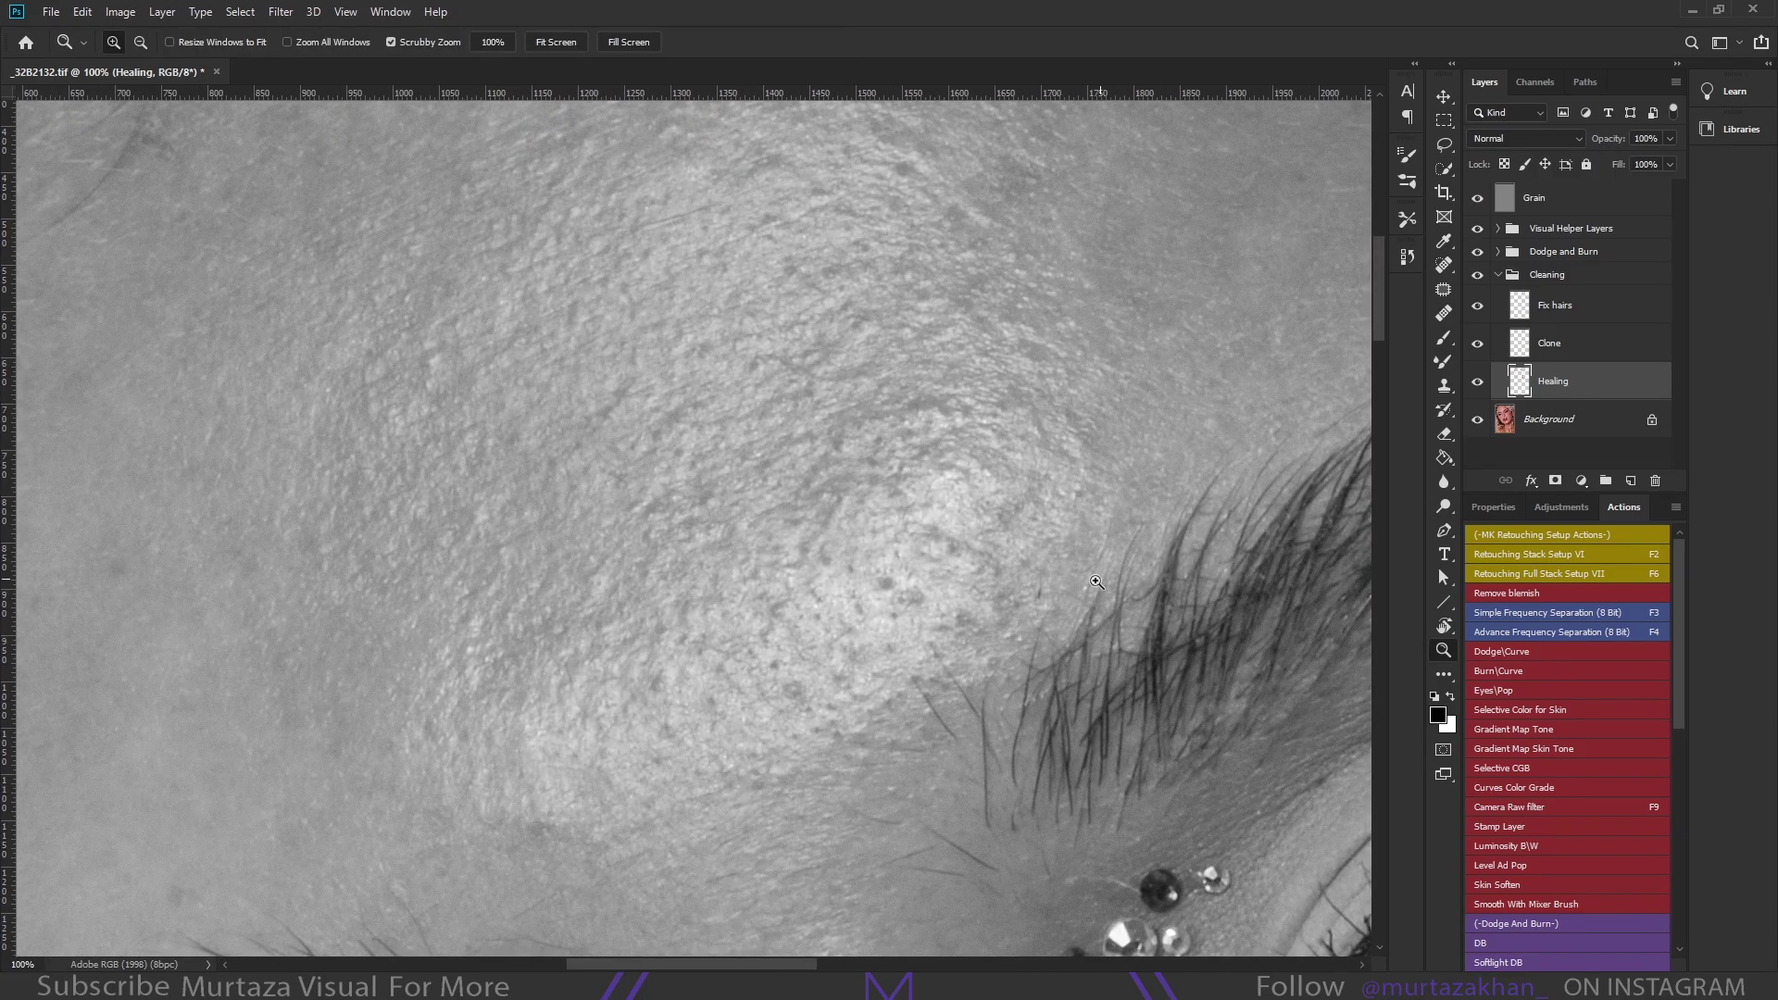
pyautogui.scroll(-3, 1079, 497)
pyautogui.hscroll(2, 1078, 497)
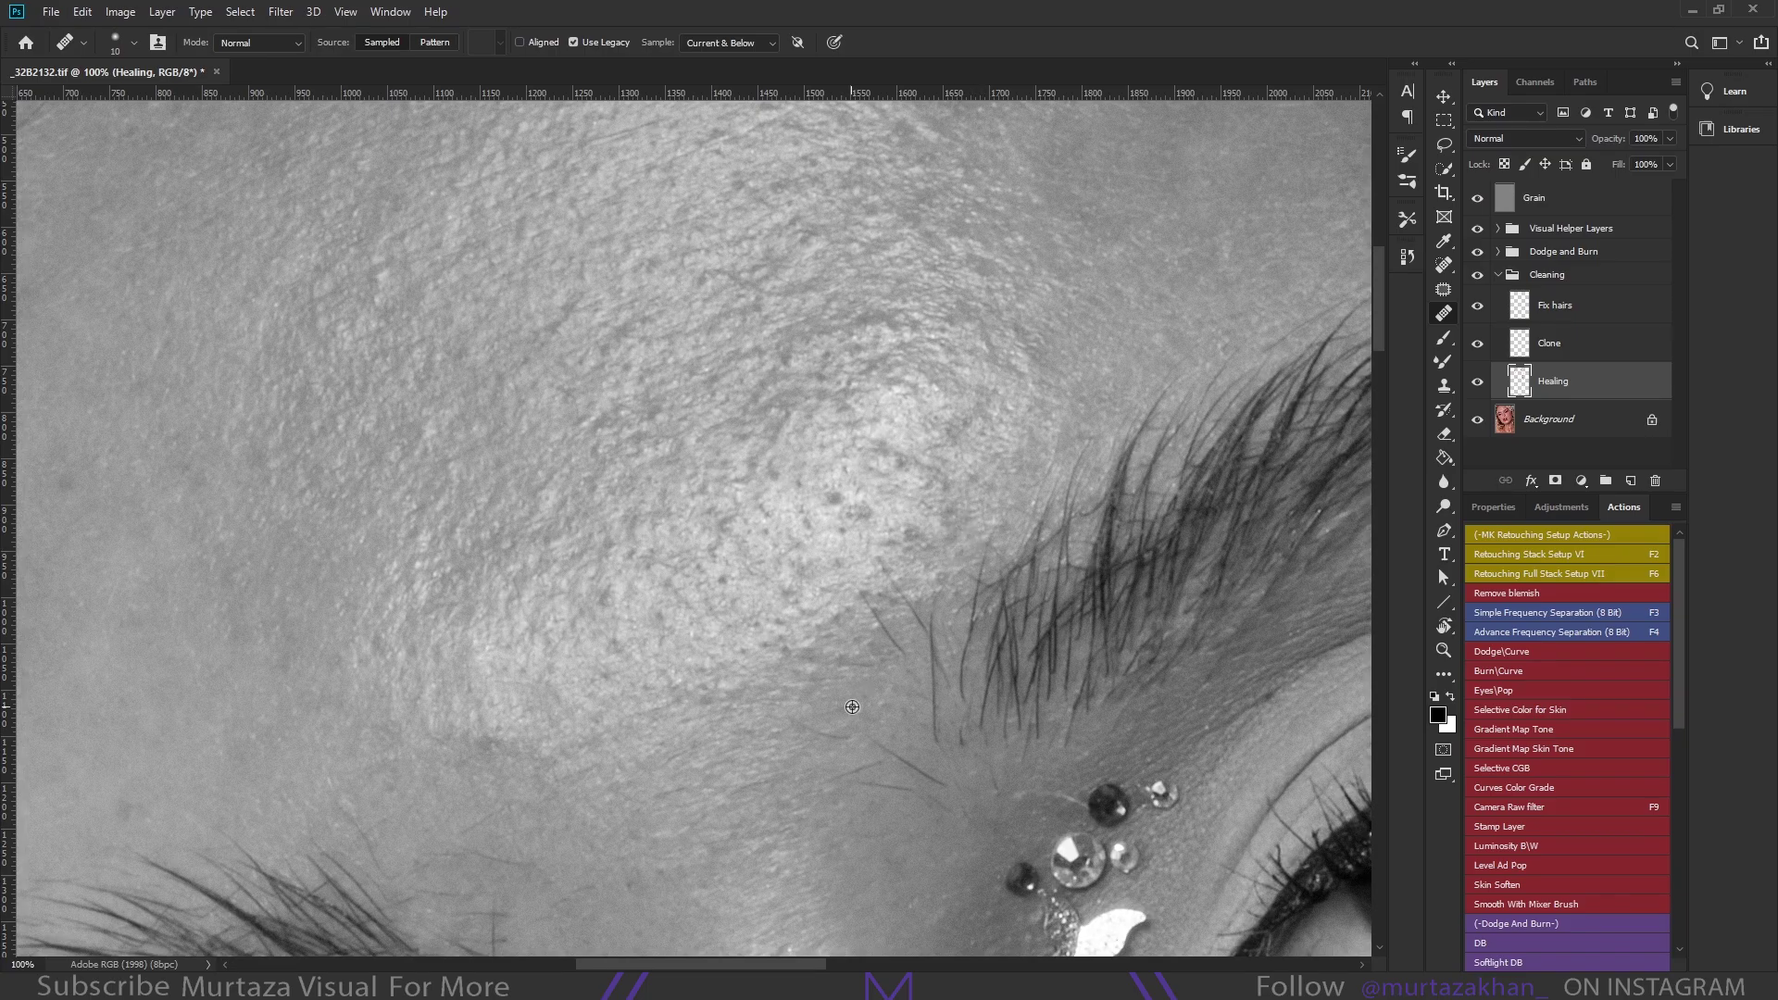
pyautogui.scroll(-4, 861, 694)
pyautogui.scroll(-1, 870, 648)
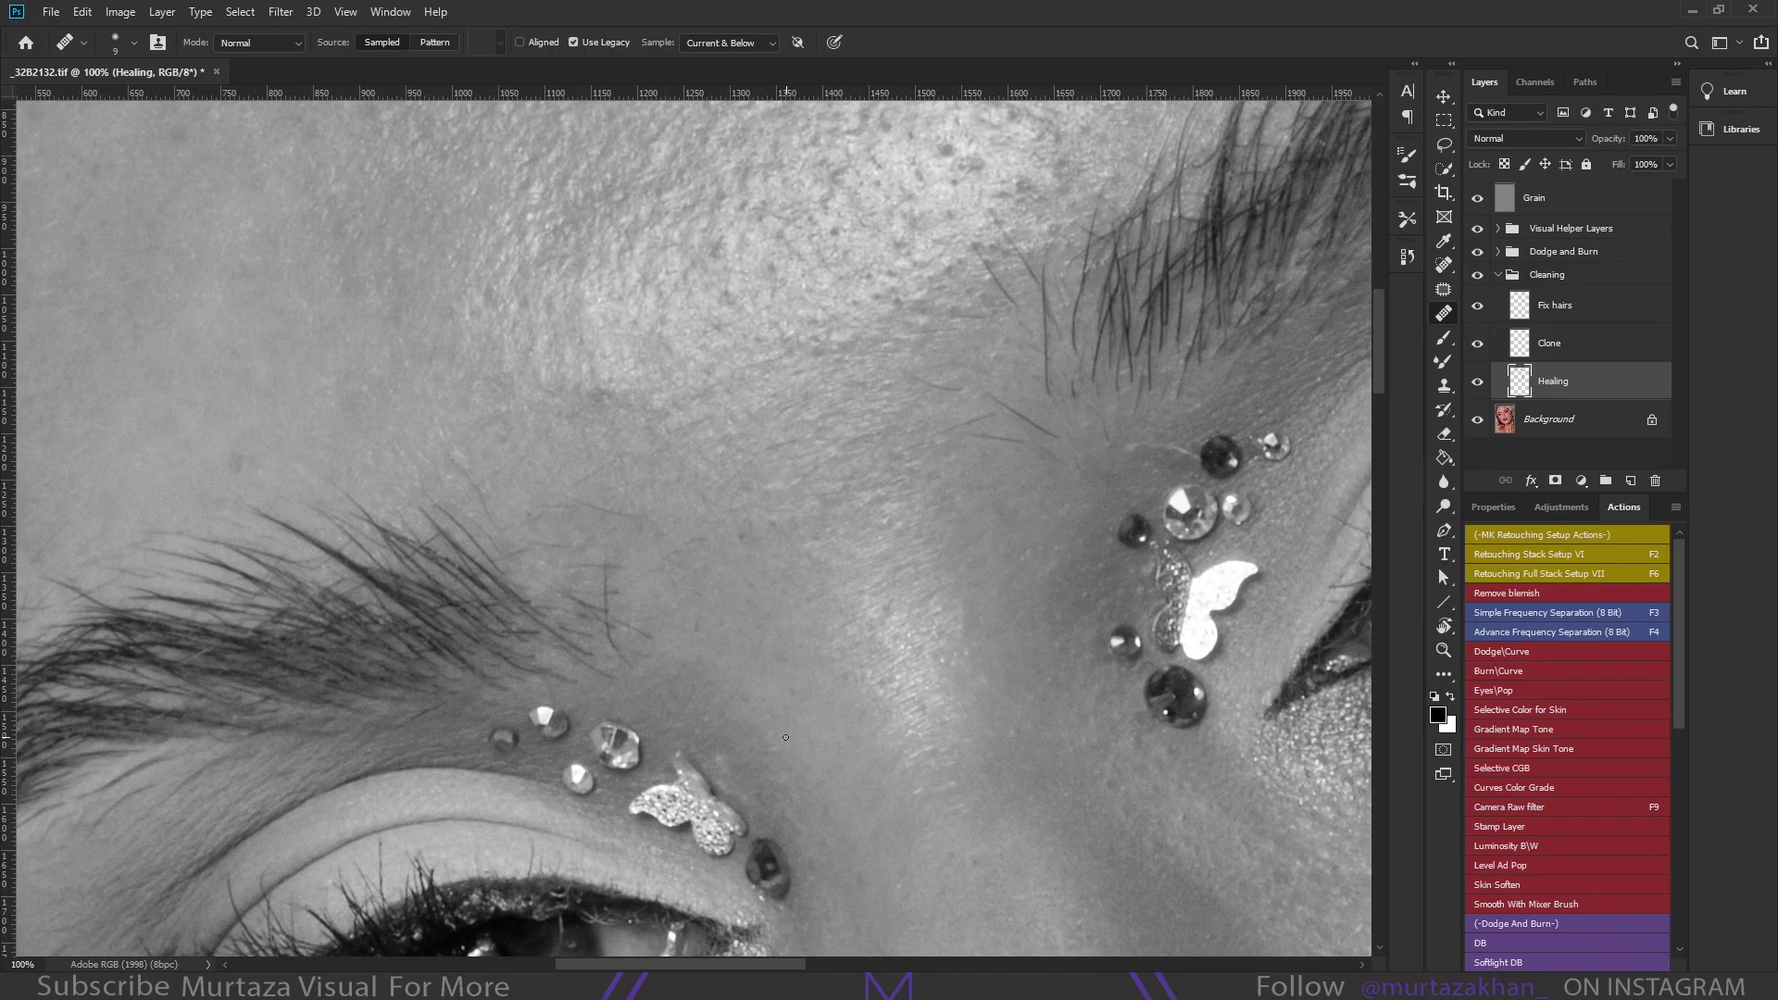
pyautogui.scroll(1, 785, 737)
pyautogui.hscroll(2, 785, 737)
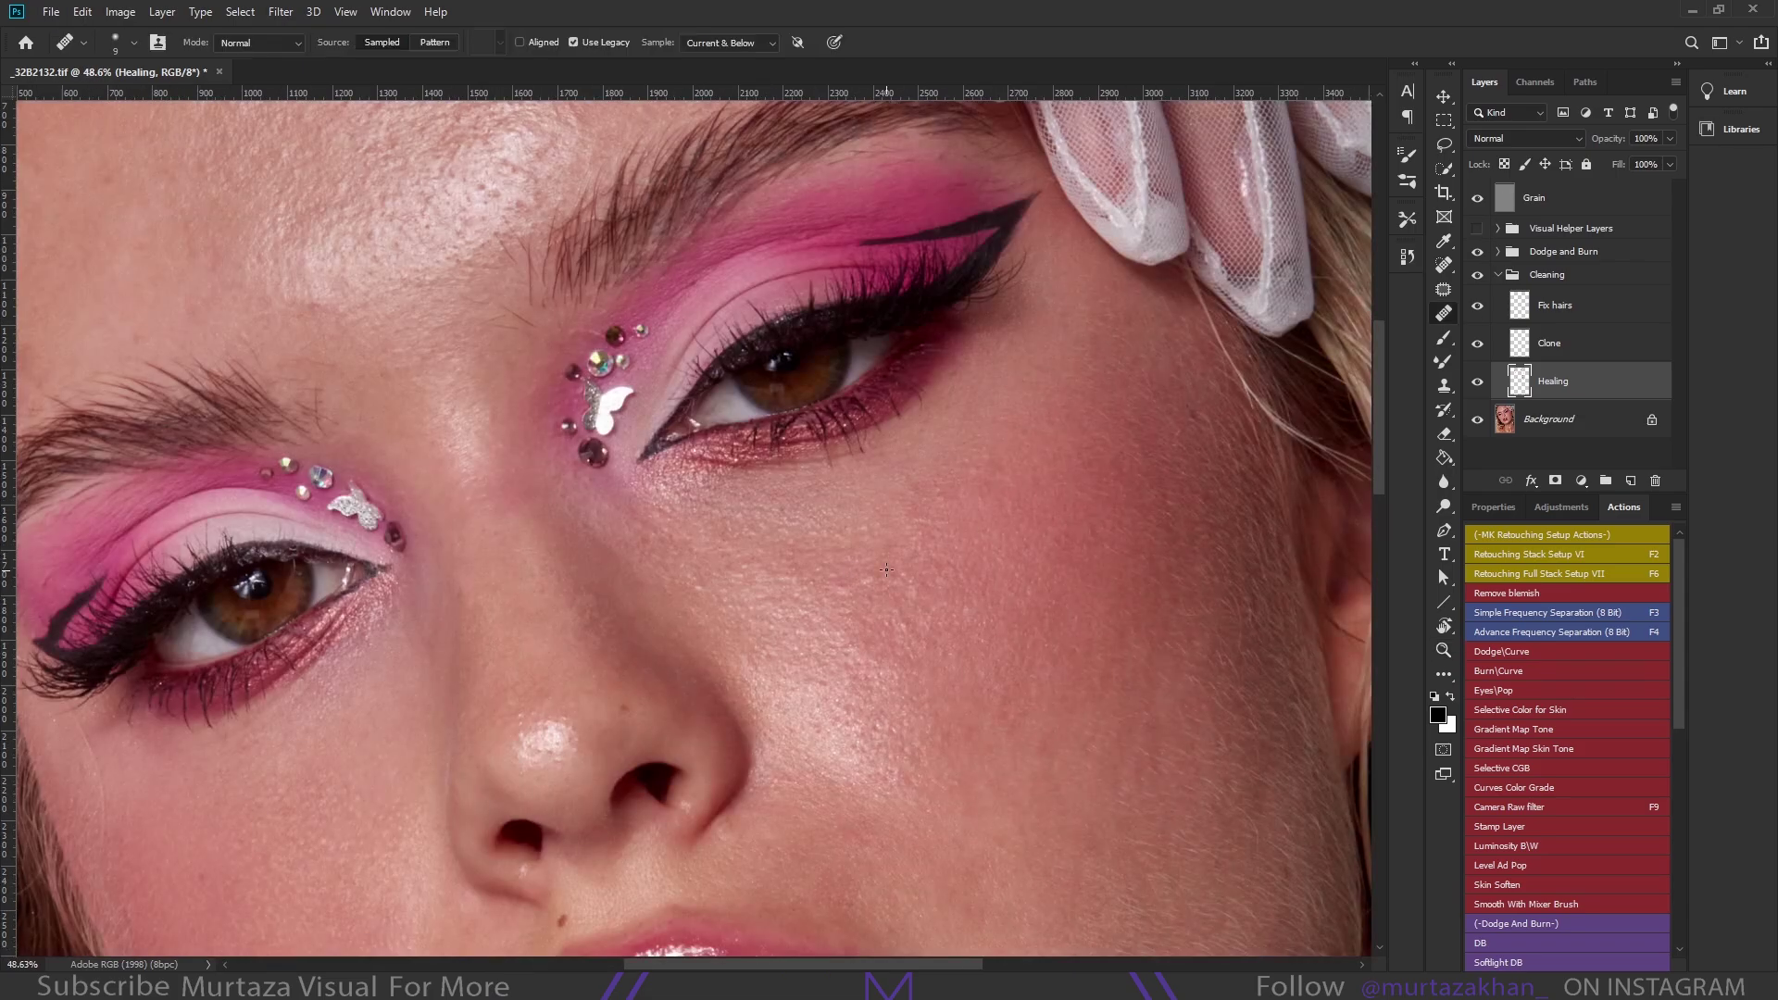
# Shrink the Healing Brush for finer work and zoom out to bring the lips into view
pyautogui.press('[')
pyautogui.press('[')
pyautogui.press('[')
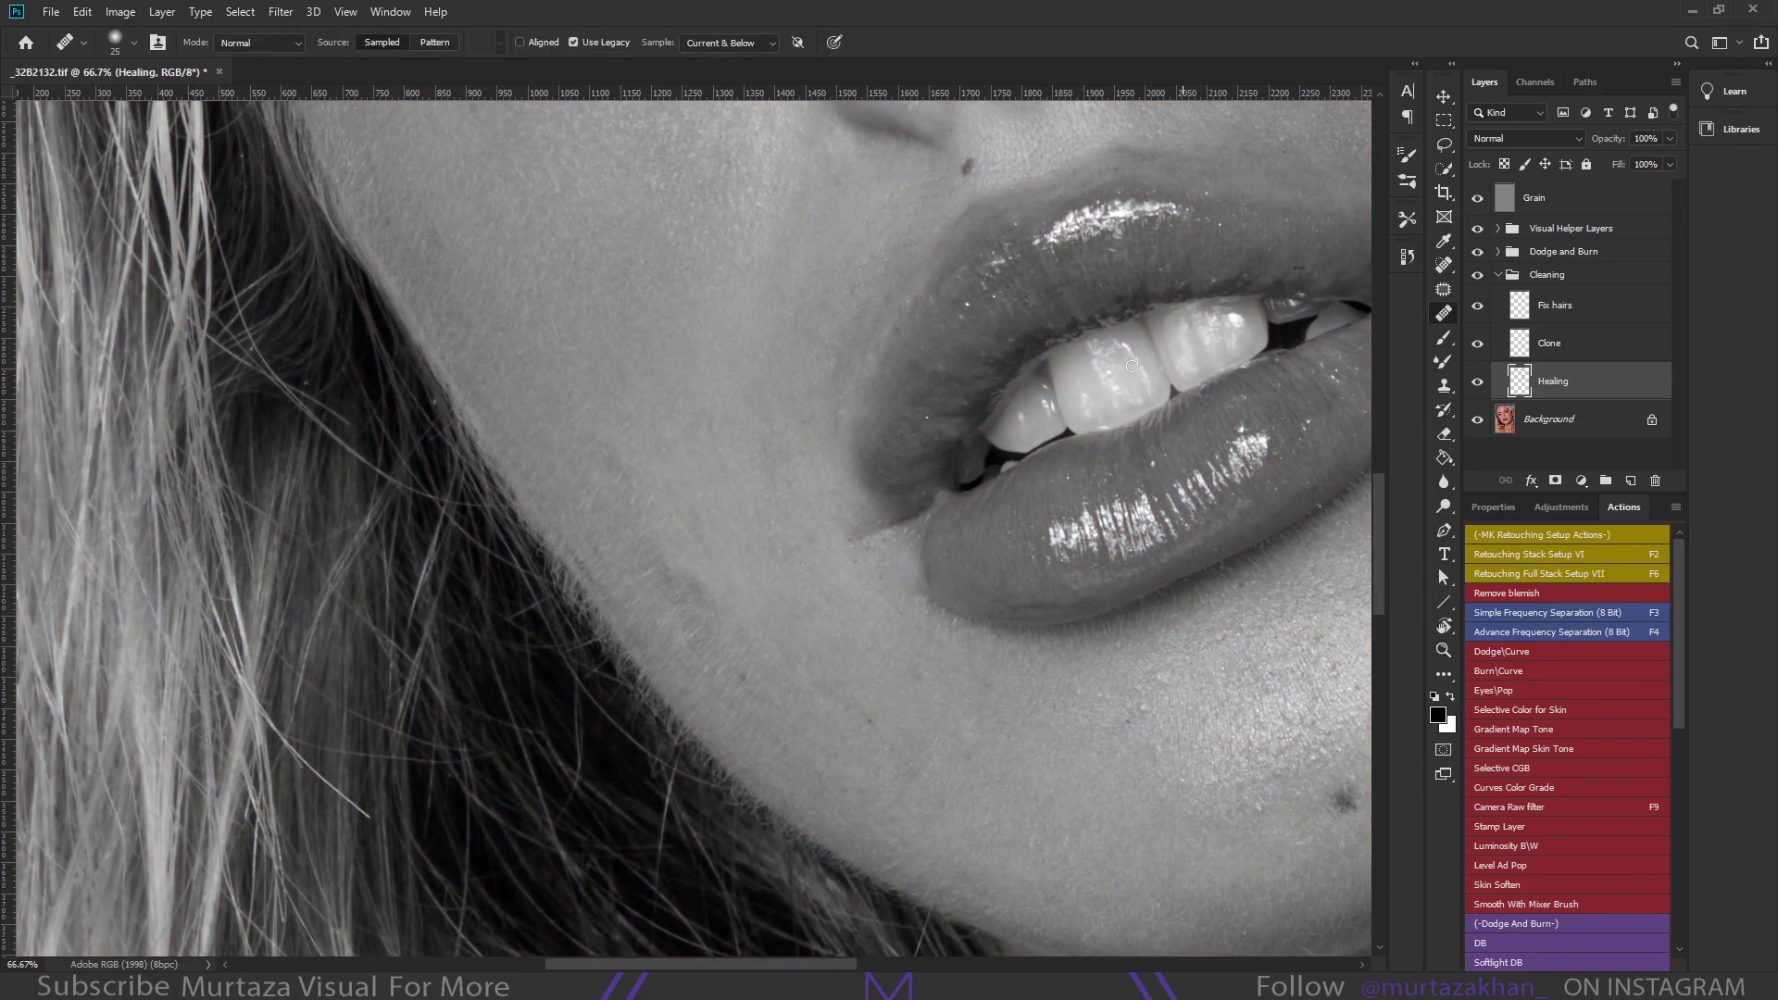
pyautogui.press('[')
pyautogui.press('[')
pyautogui.press('[')
pyautogui.press('[')
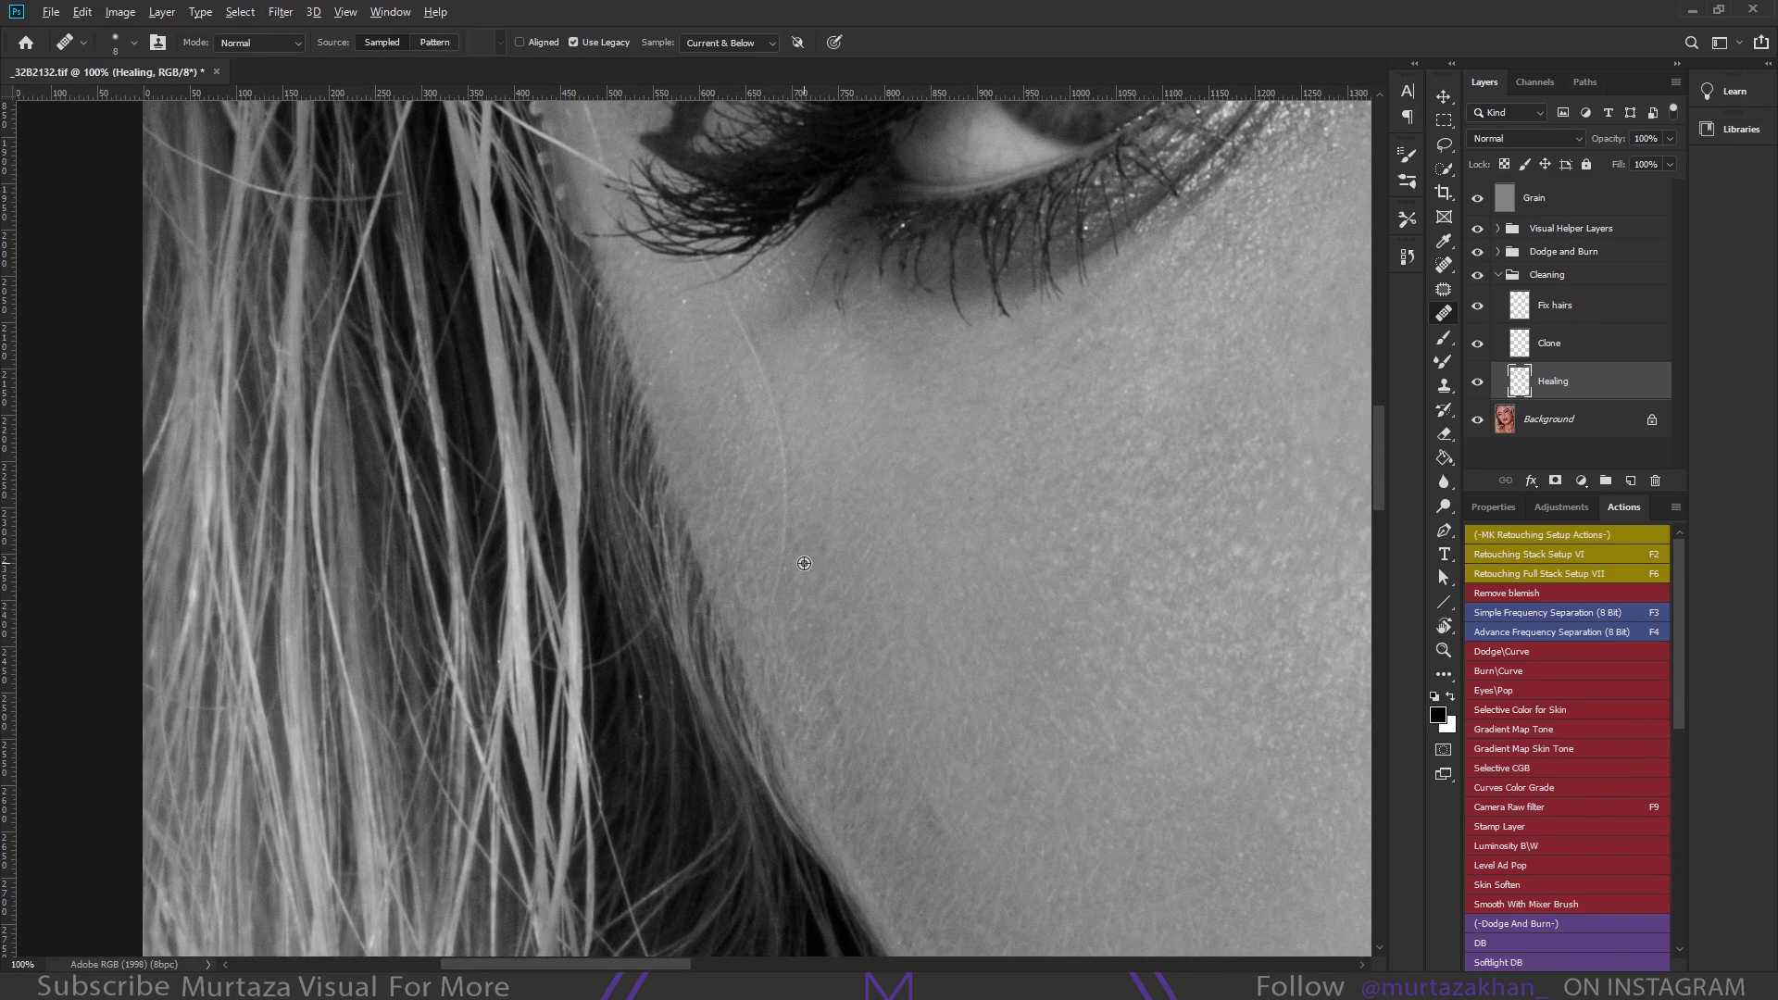
pyautogui.scroll(-1, 670, 623)
pyautogui.scroll(-5, 880, 722)
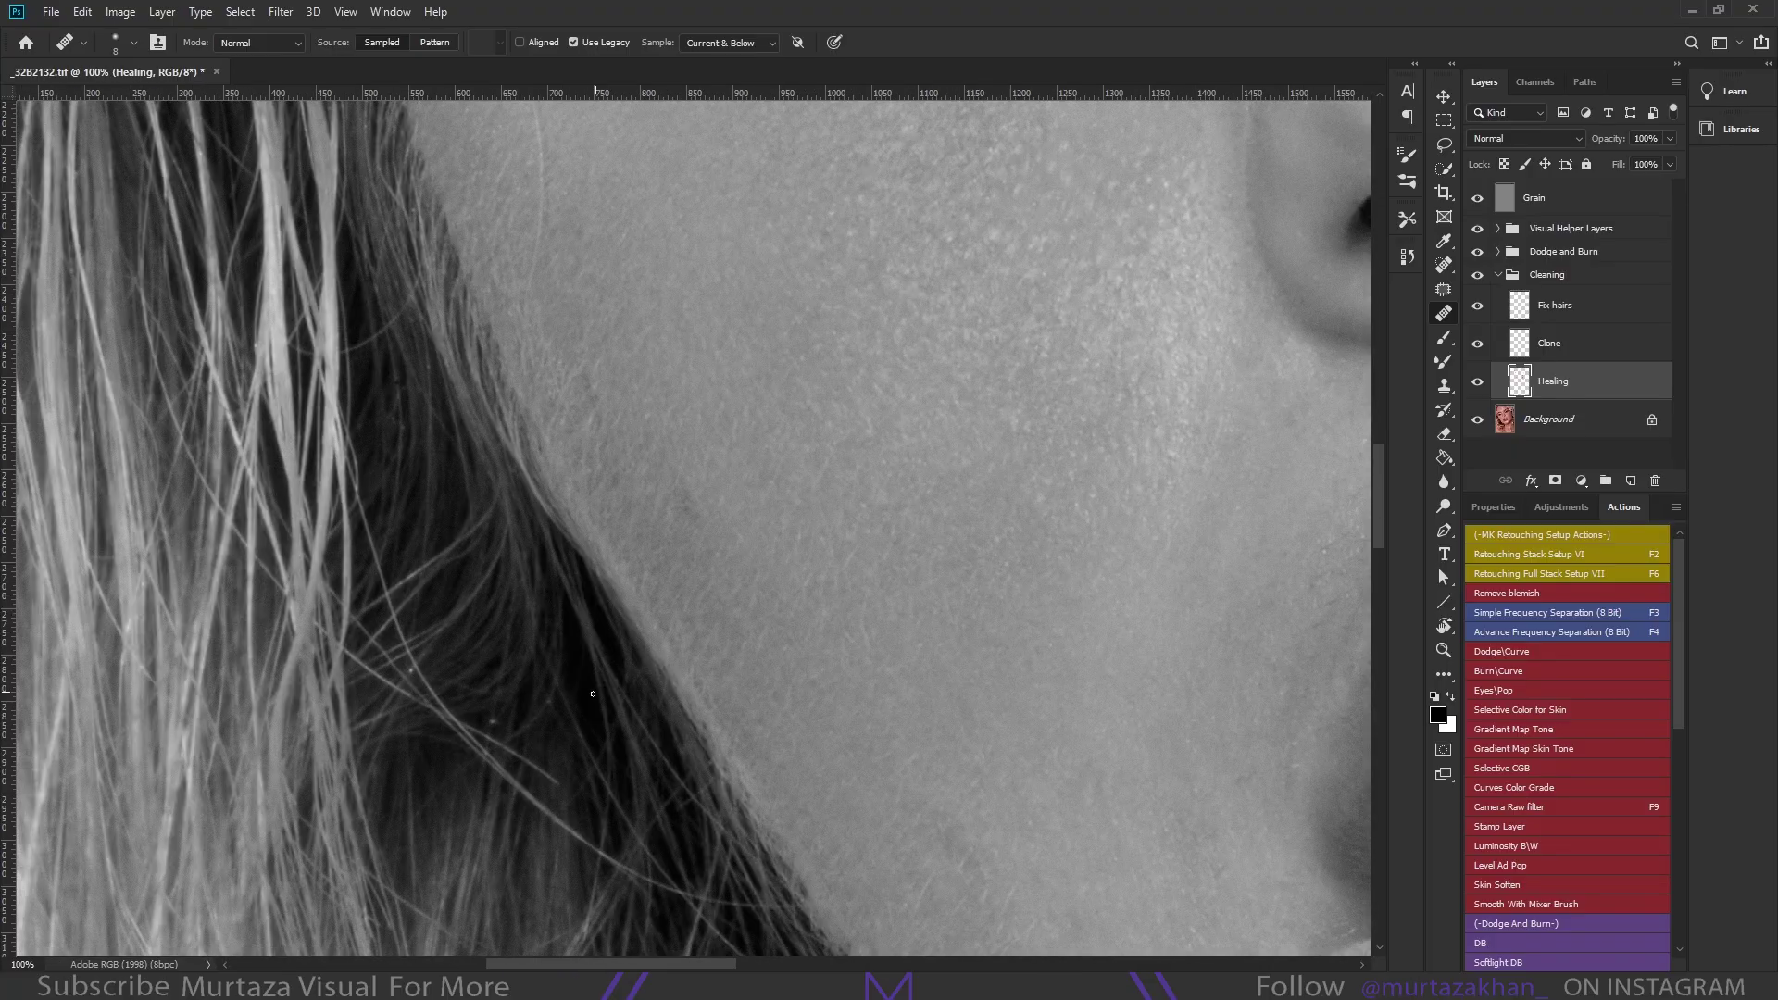
pyautogui.press('z')
pyautogui.moveTo(896, 585); pyautogui.dragTo(870, 585)
# Heal blemishes on the lower cheek and chin, adjusting the brush size as needed
pyautogui.hscroll(5, 746, 543)
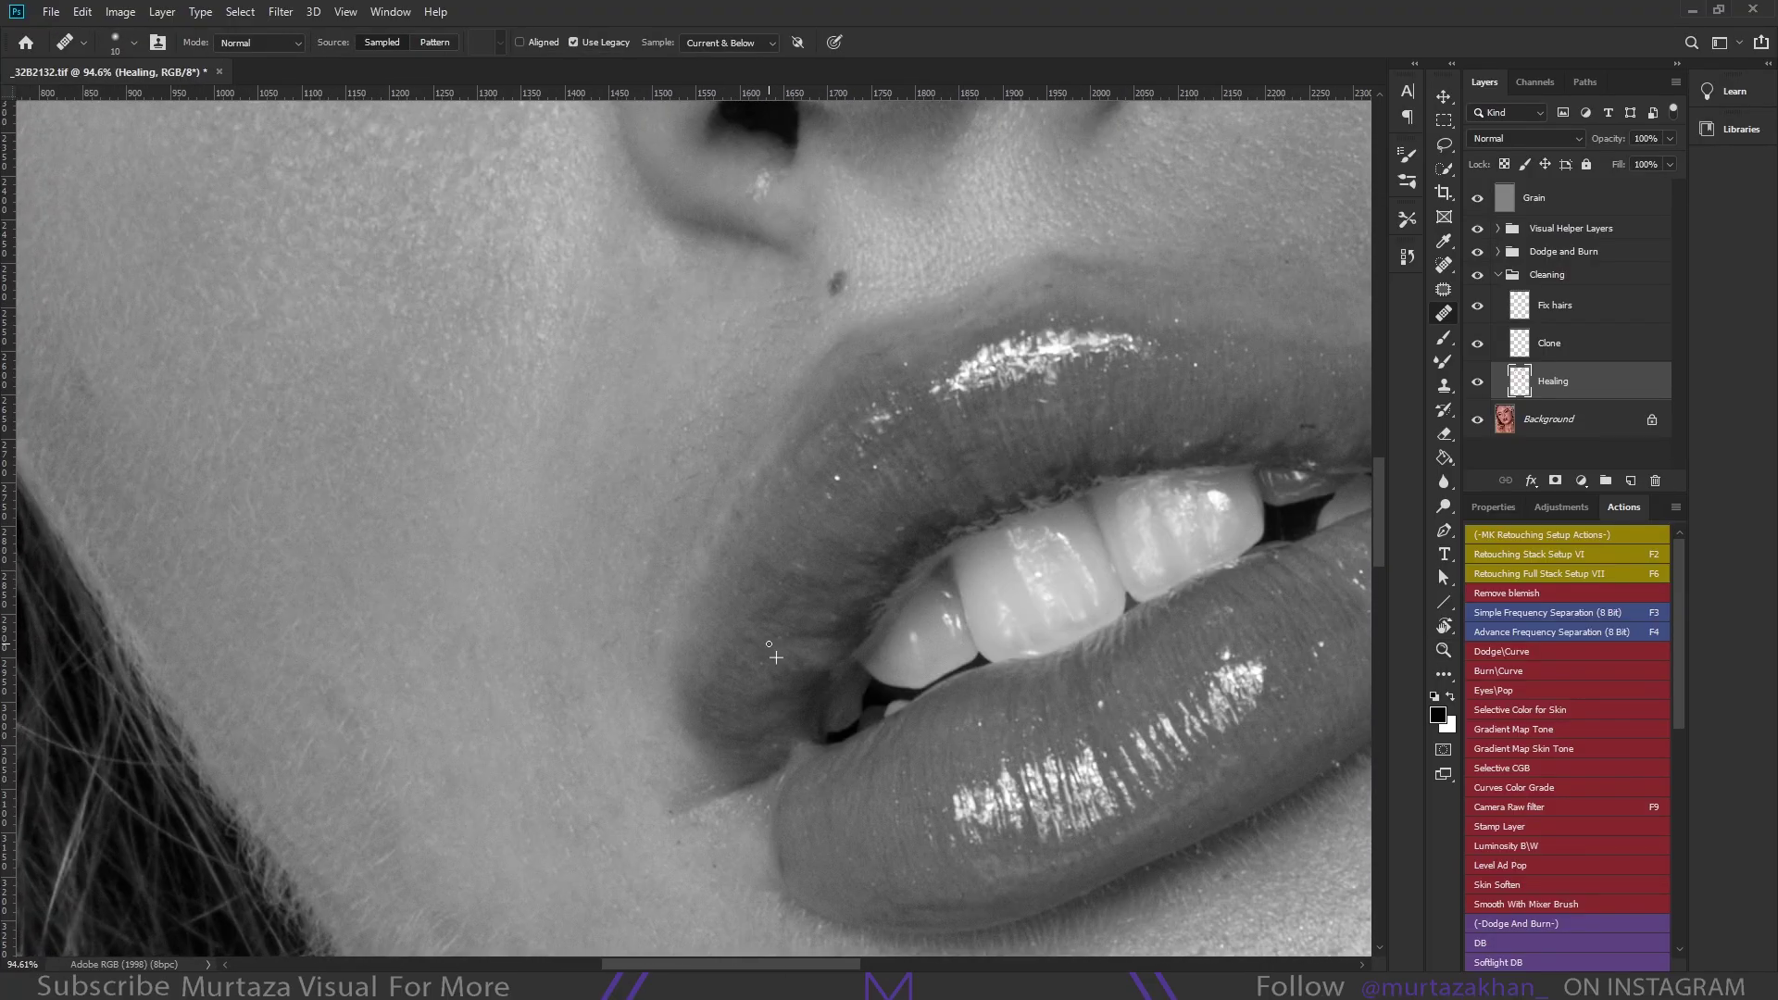
pyautogui.scroll(2, 746, 543)
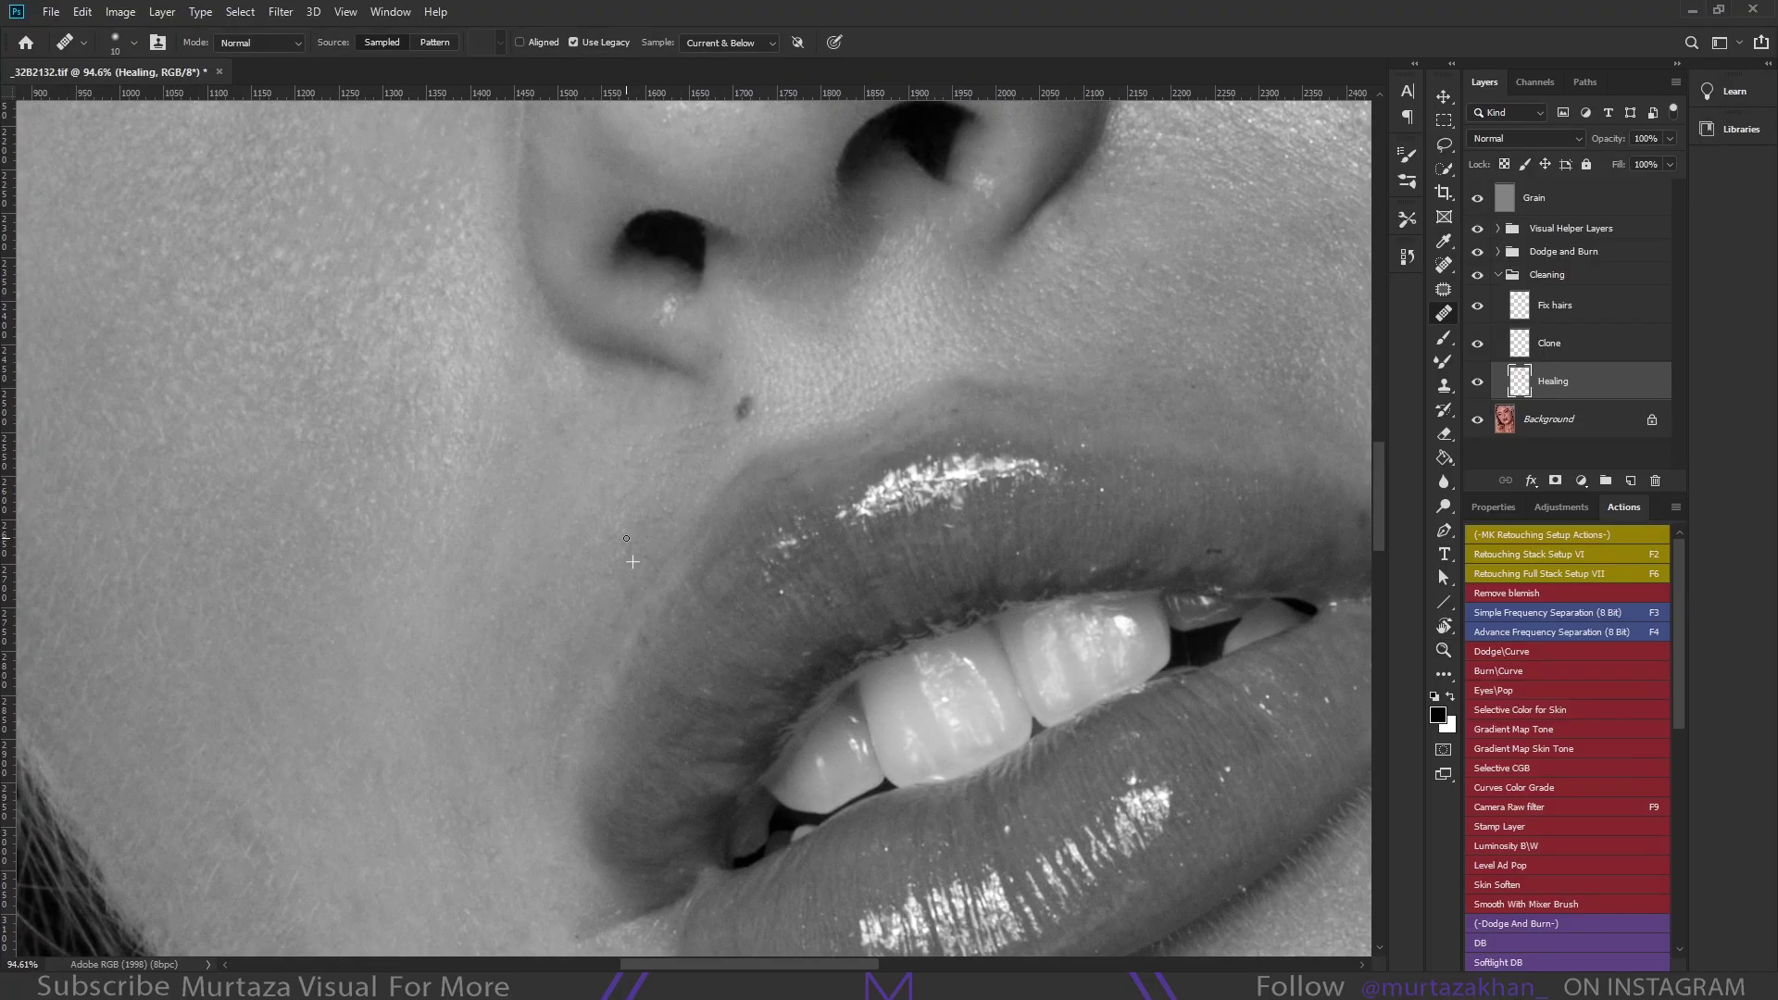
pyautogui.hscroll(-3, 589, 730)
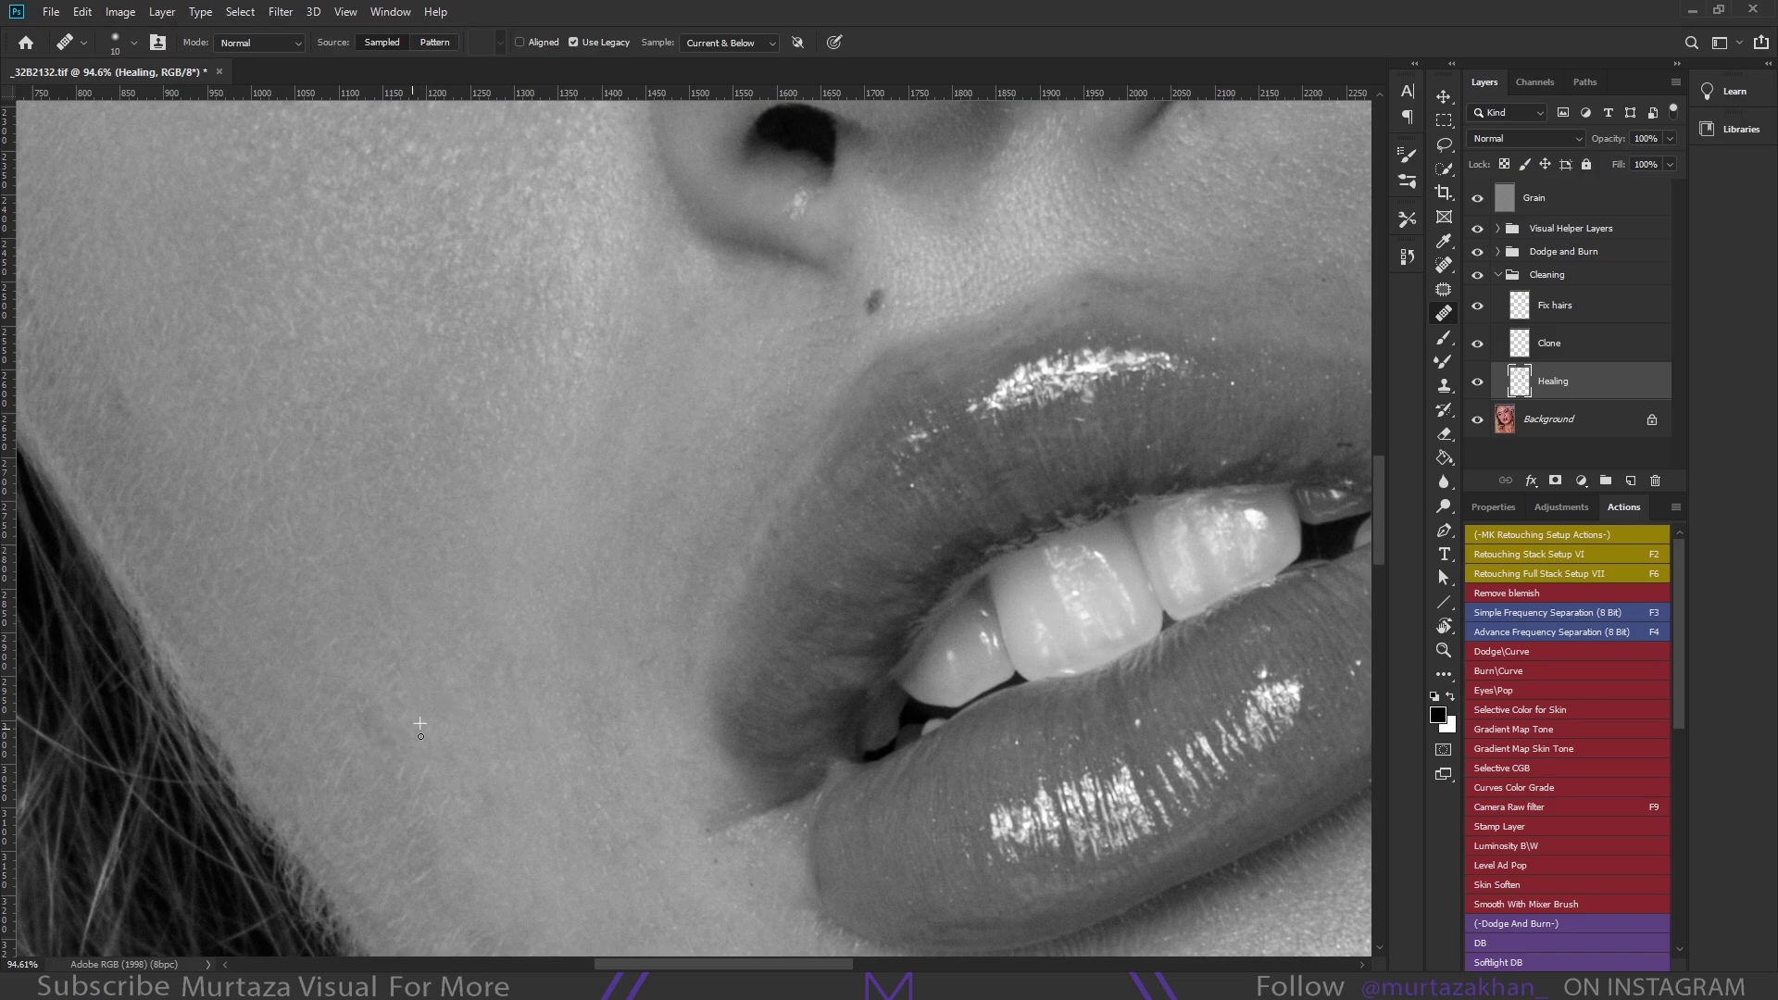
pyautogui.scroll(2, 510, 611)
pyautogui.hscroll(-1, 603, 649)
pyautogui.scroll(2, 603, 648)
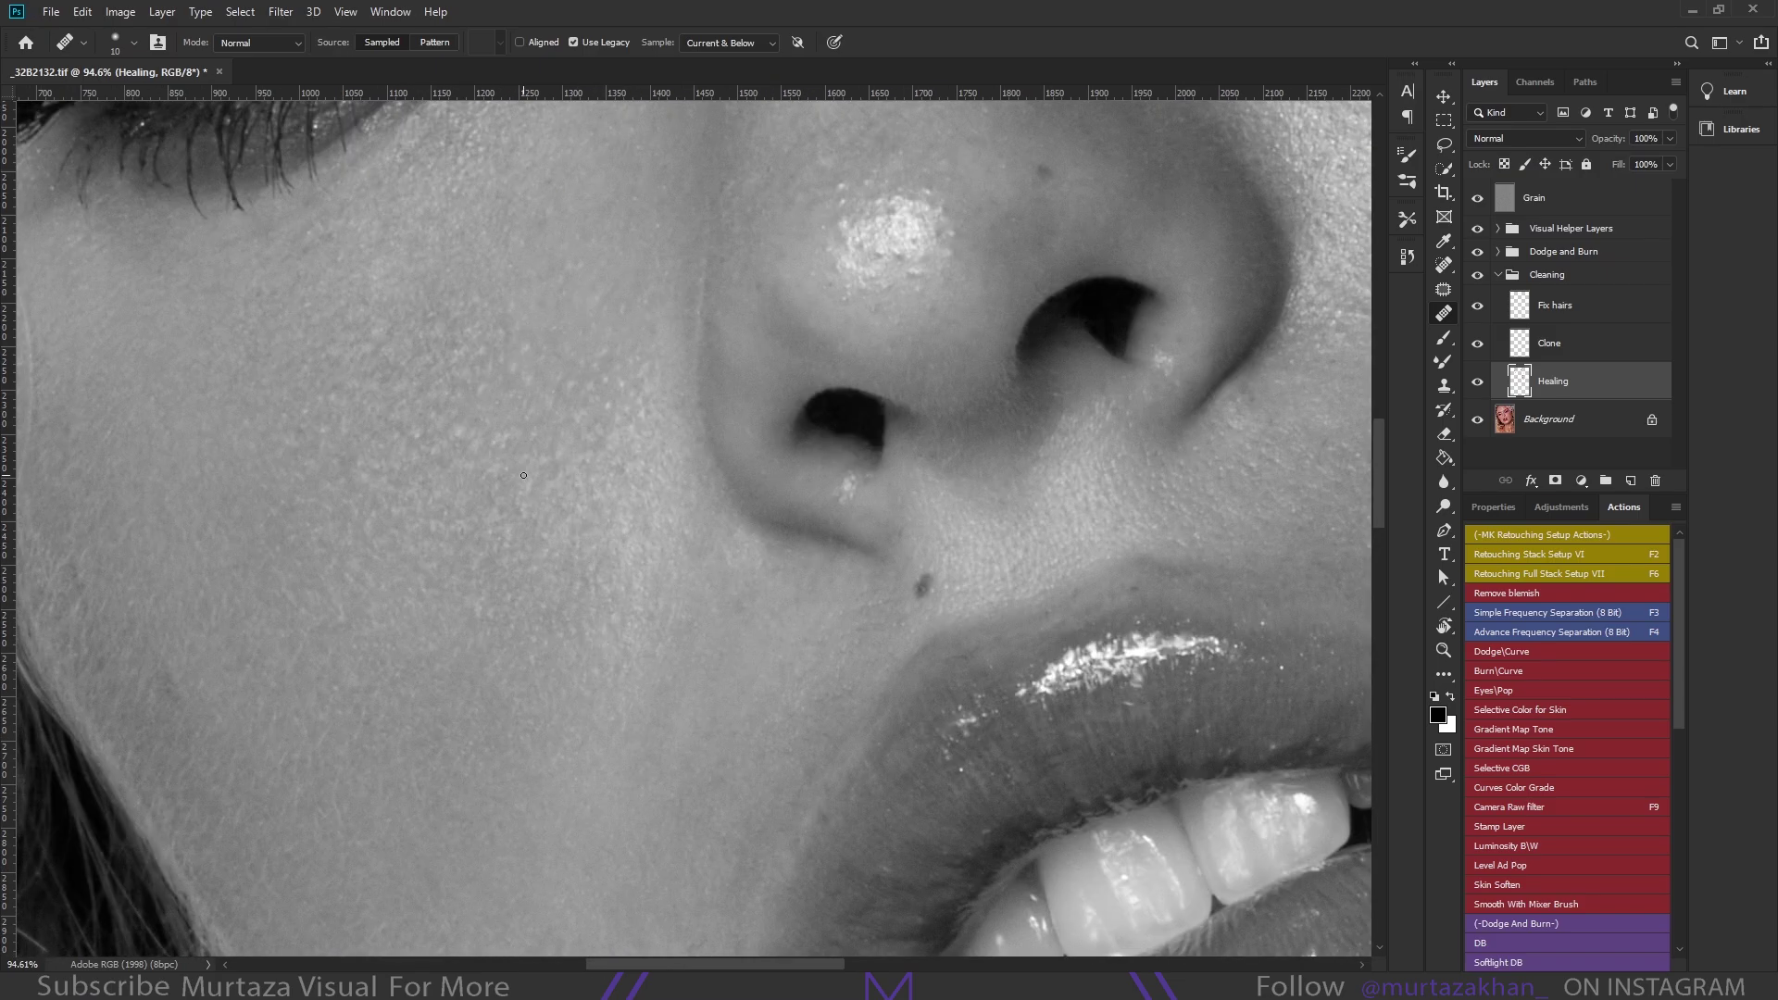
pyautogui.scroll(1, 433, 405)
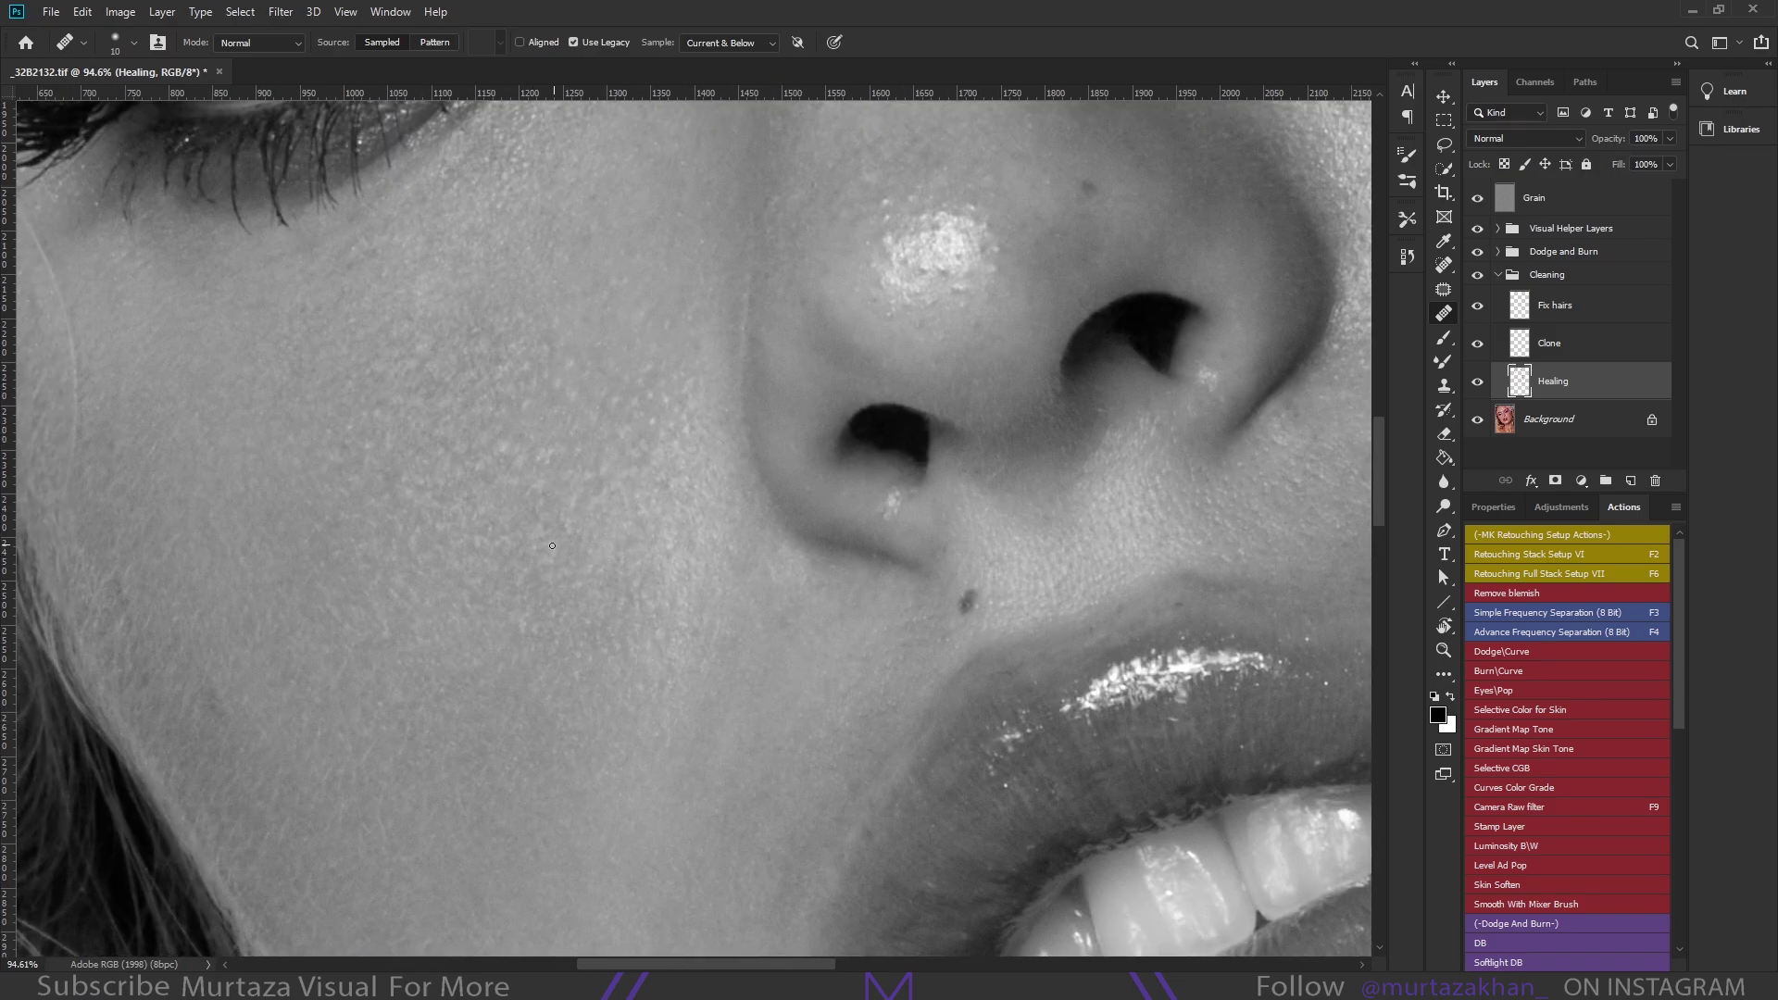
pyautogui.hscroll(-3, 488, 579)
pyautogui.press(']')
pyautogui.press('[')
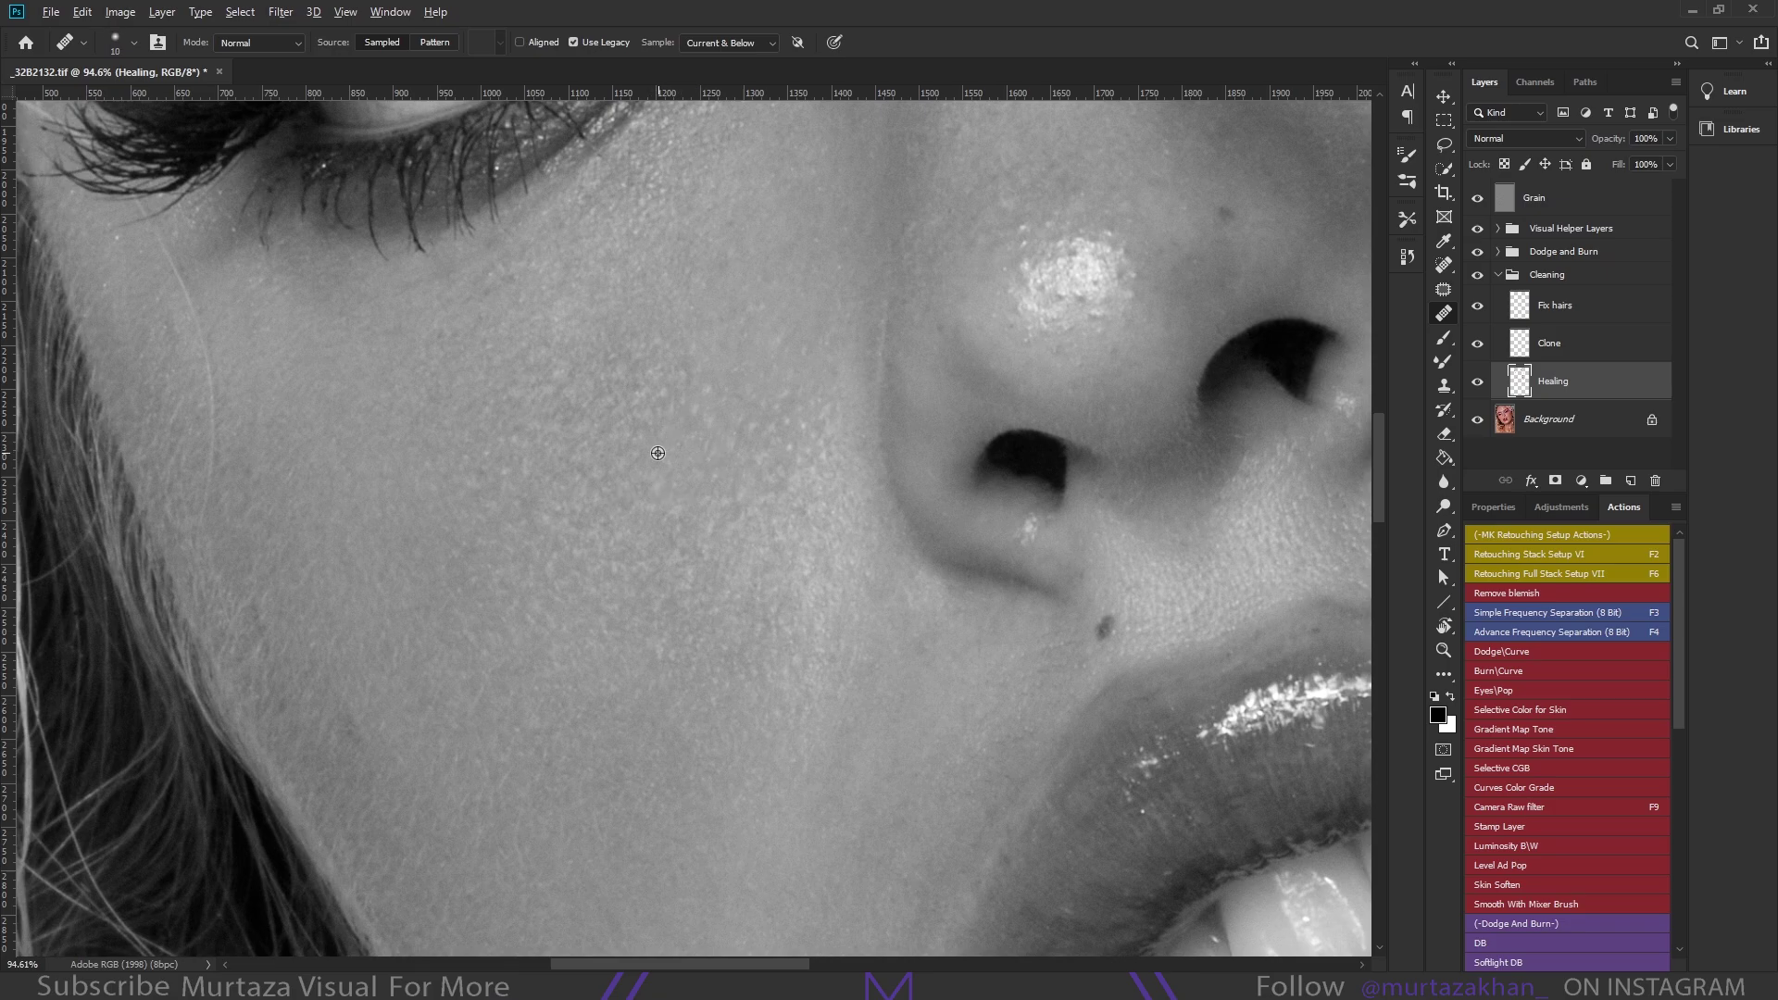
# Heal the skin beside the nose, then make the Clone layer the active layer
pyautogui.scroll(1, 722, 500)
pyautogui.hscroll(1, 722, 500)
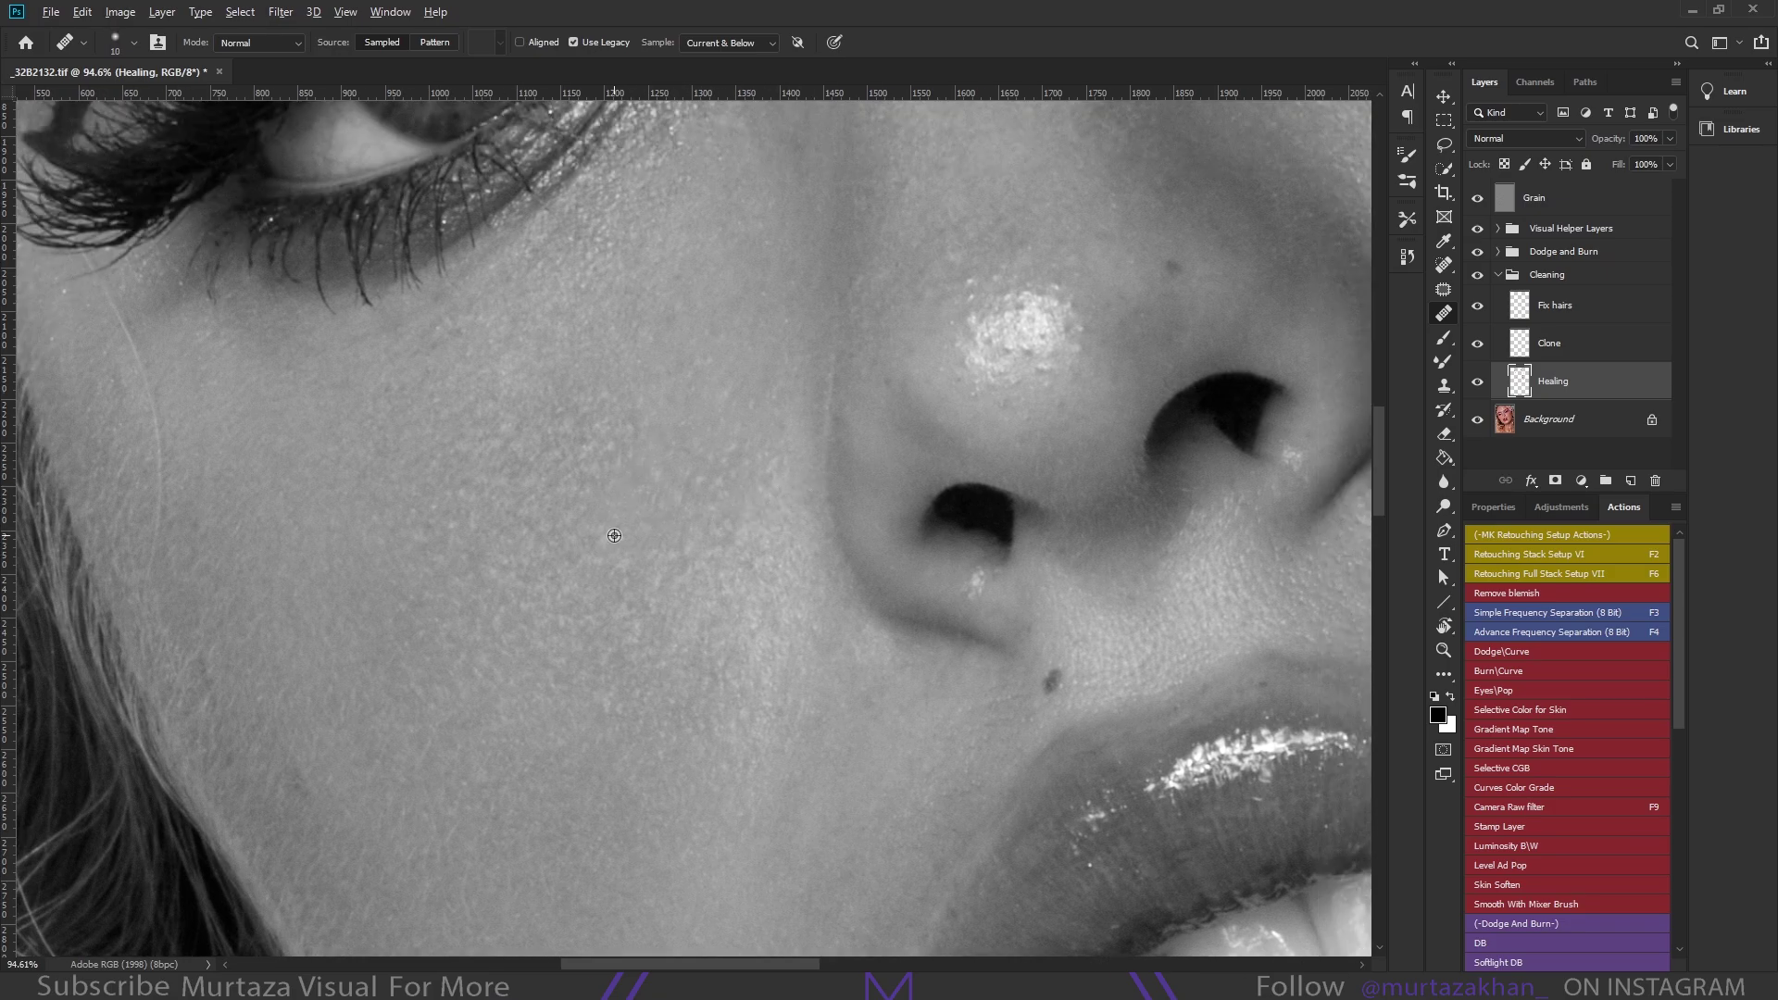
pyautogui.scroll(3, 768, 556)
pyautogui.hscroll(1, 768, 556)
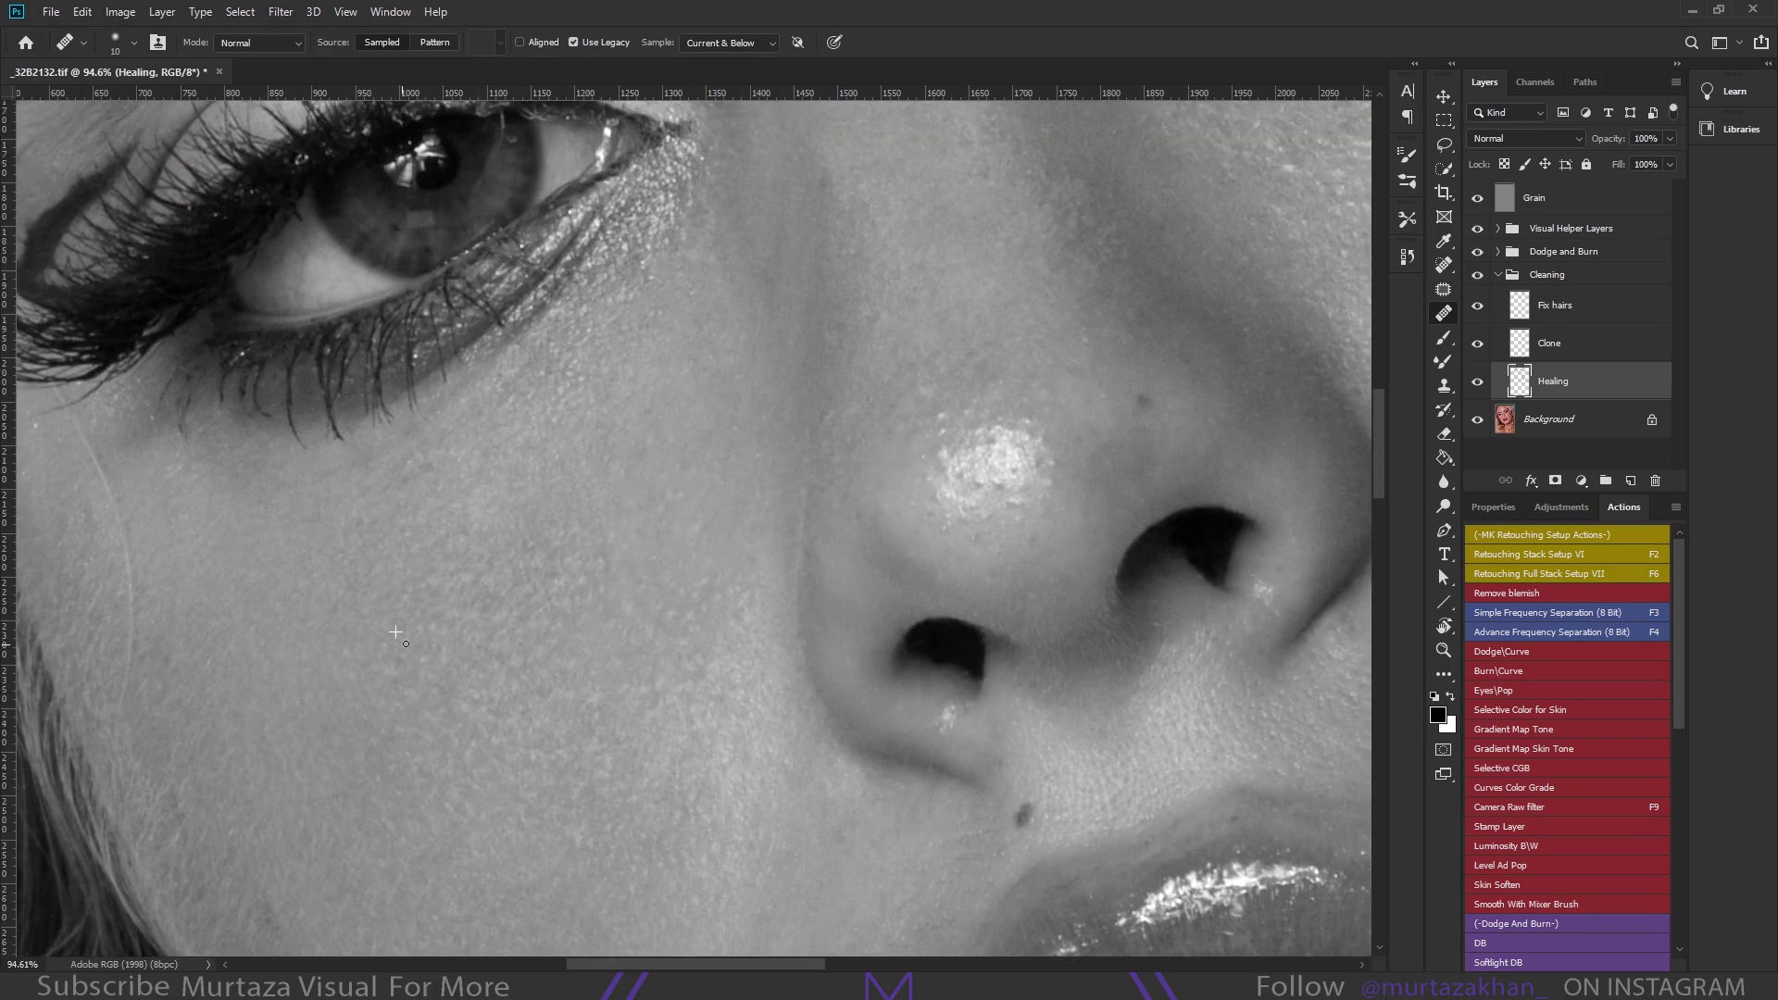
pyautogui.scroll(2, 395, 633)
pyautogui.scroll(2, 660, 508)
pyautogui.scroll(-1, 574, 578)
pyautogui.hscroll(-2, 574, 579)
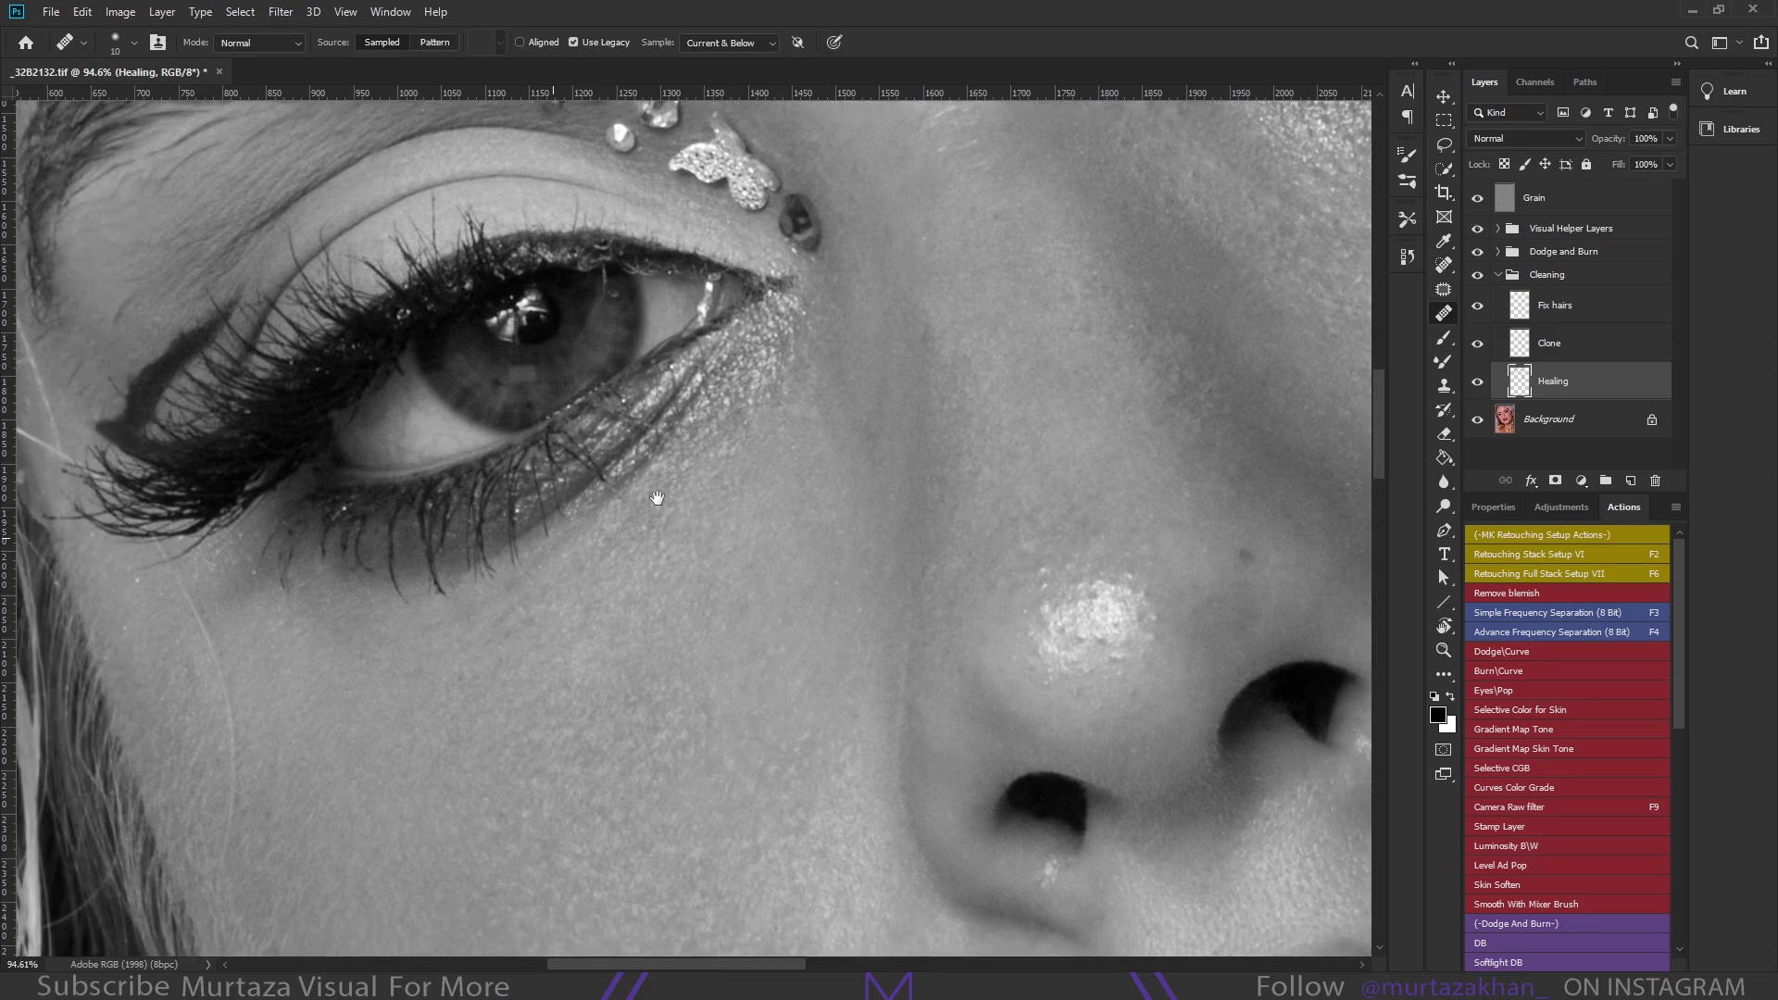
pyautogui.hscroll(-6, 686, 597)
pyautogui.scroll(-1, 686, 596)
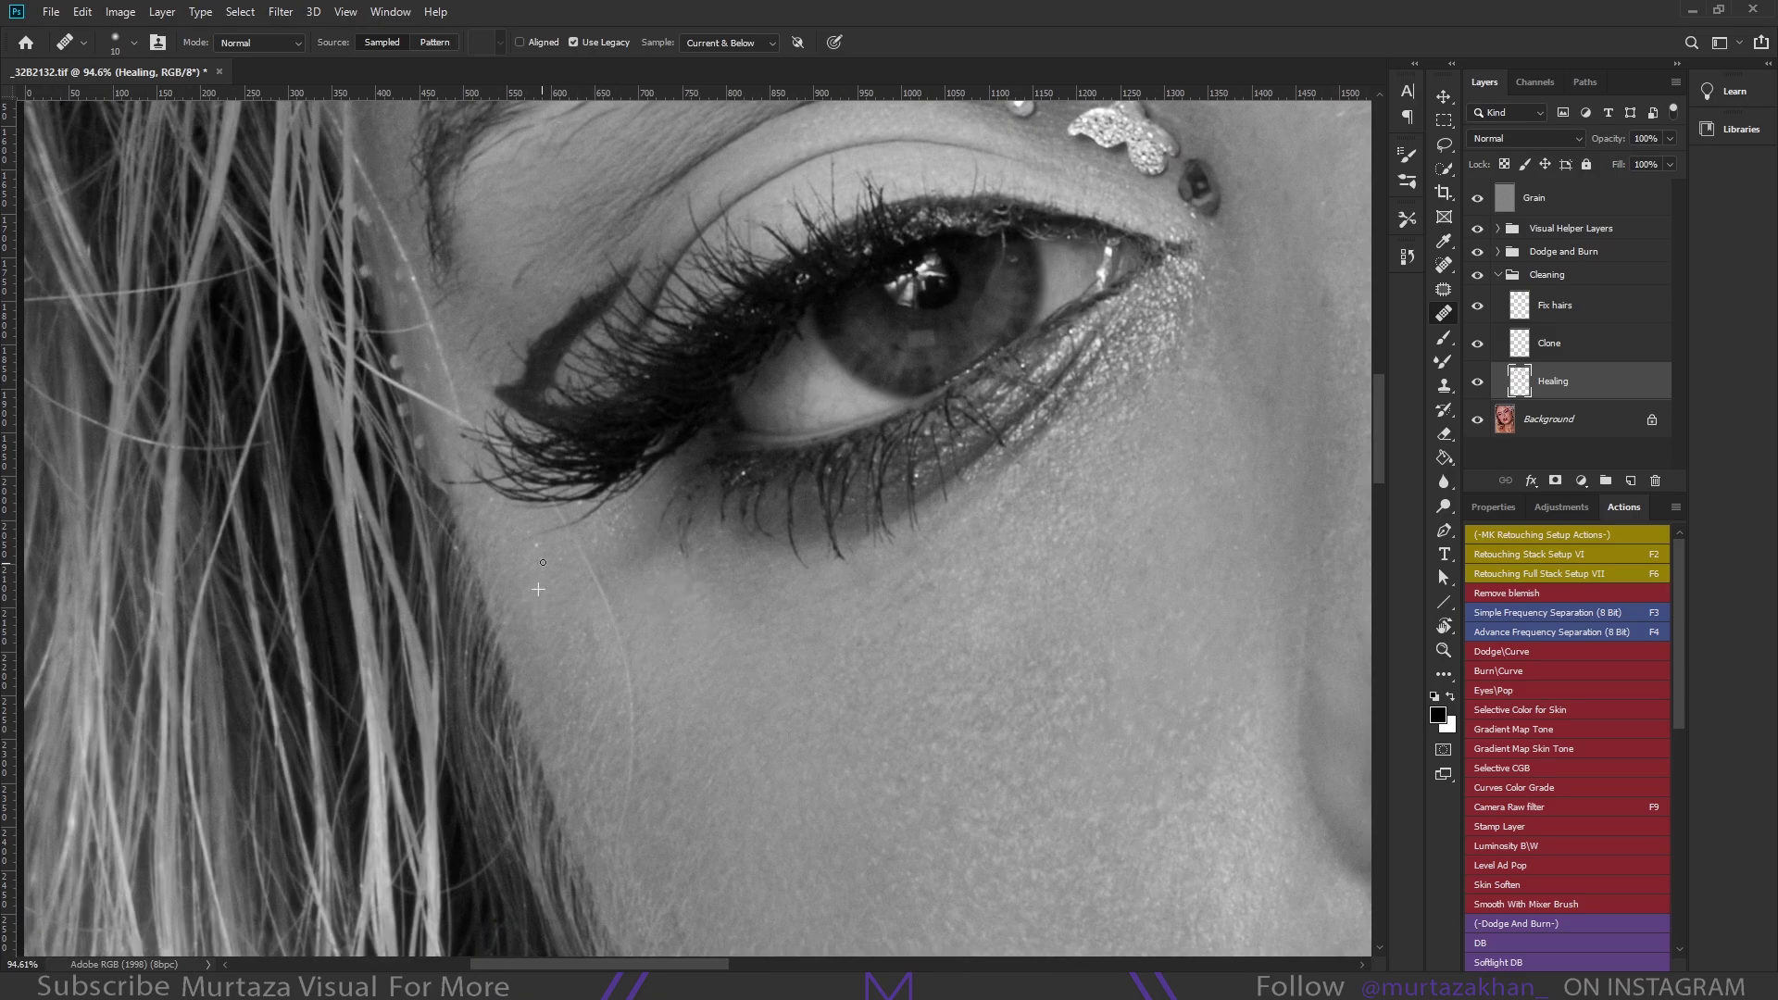
pyautogui.hotkey('alt', ']')
# Clone-stamp the skin around the nostrils on the Clone layer
pyautogui.press('s')
pyautogui.scroll(-2, 561, 509)
pyautogui.hscroll(1, 561, 509)
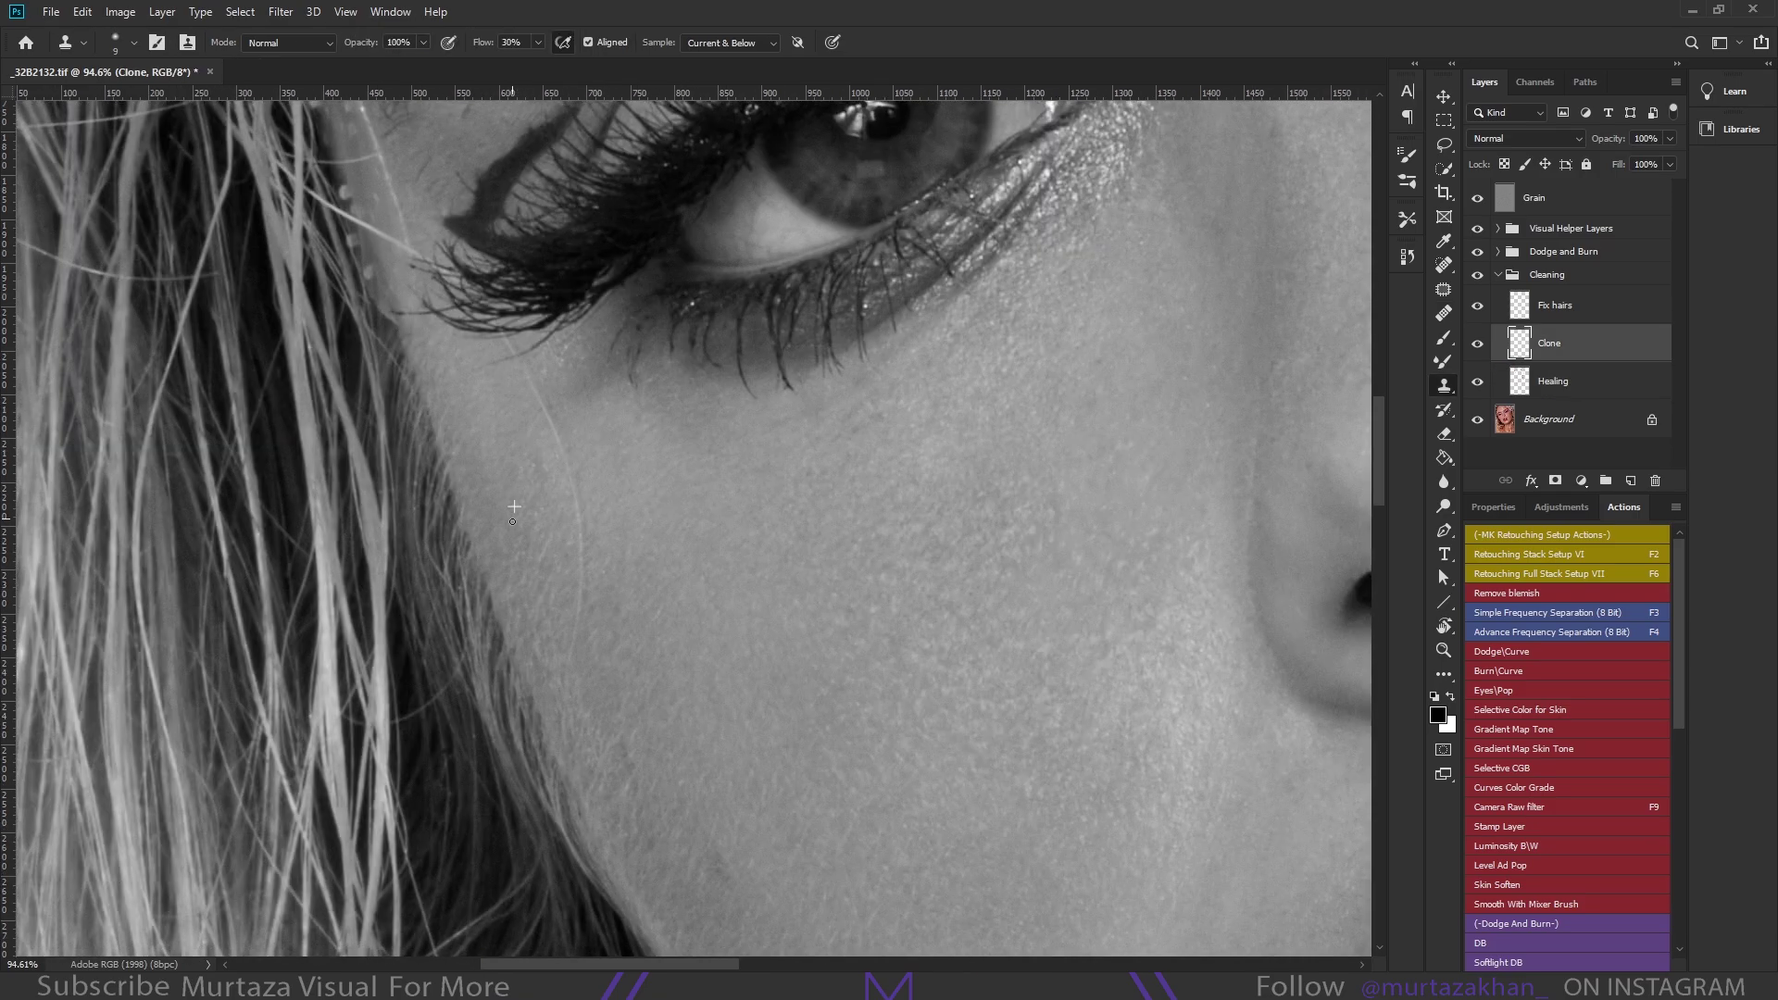
pyautogui.scroll(-2, 639, 558)
pyautogui.hscroll(2, 746, 598)
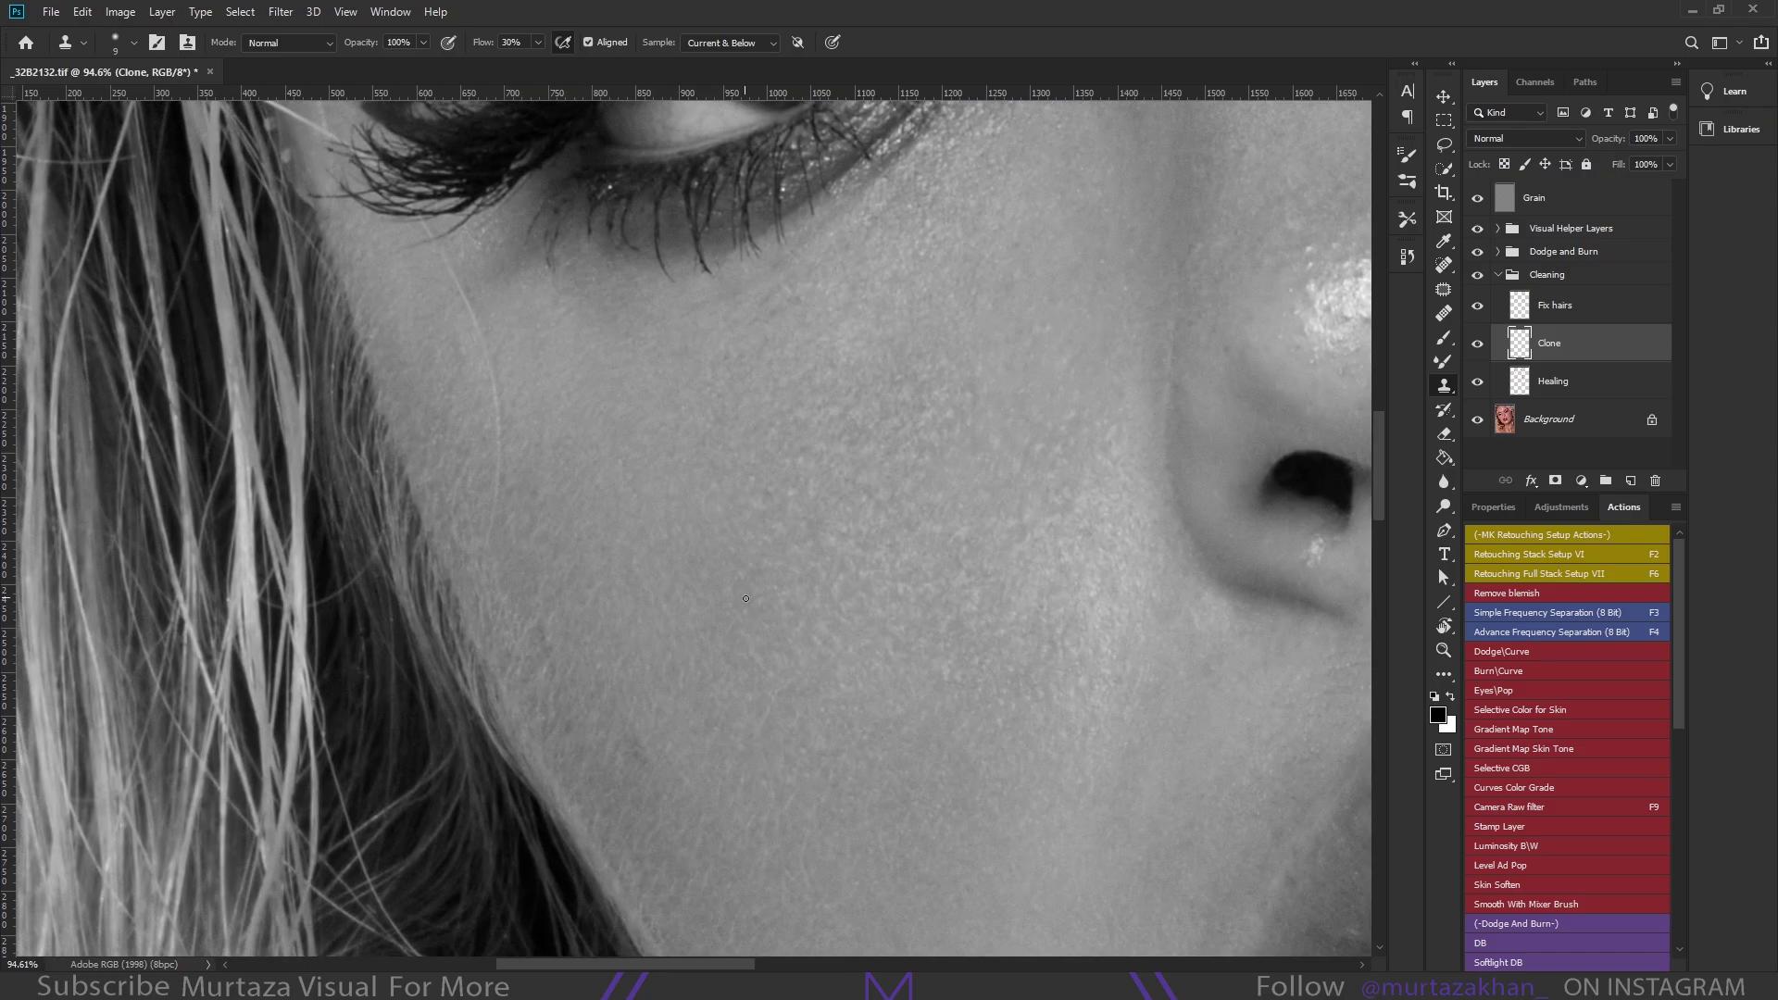
pyautogui.scroll(-1, 736, 684)
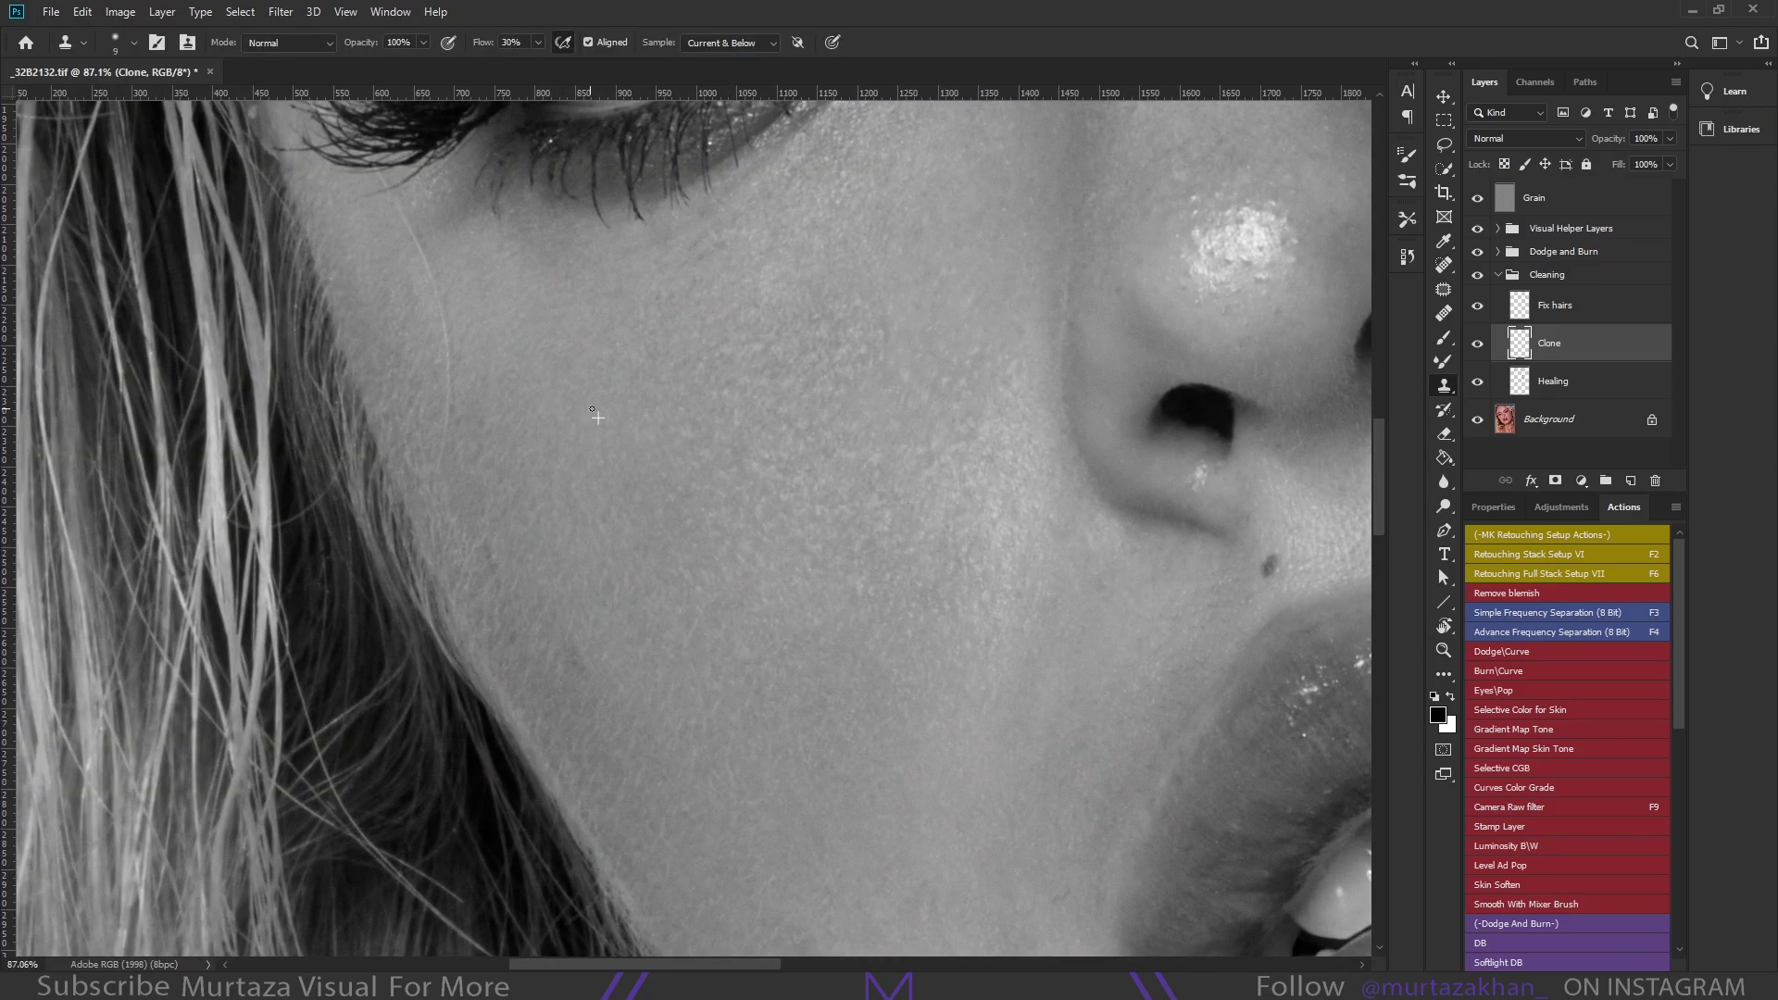
# Heal the nose skin on the Healing layer with a slightly larger Healing Brush
pyautogui.hotkey('alt', '[')
pyautogui.press('j')
pyautogui.hscroll(5, 926, 565)
pyautogui.scroll(-2, 926, 565)
pyautogui.scroll(-1, 669, 578)
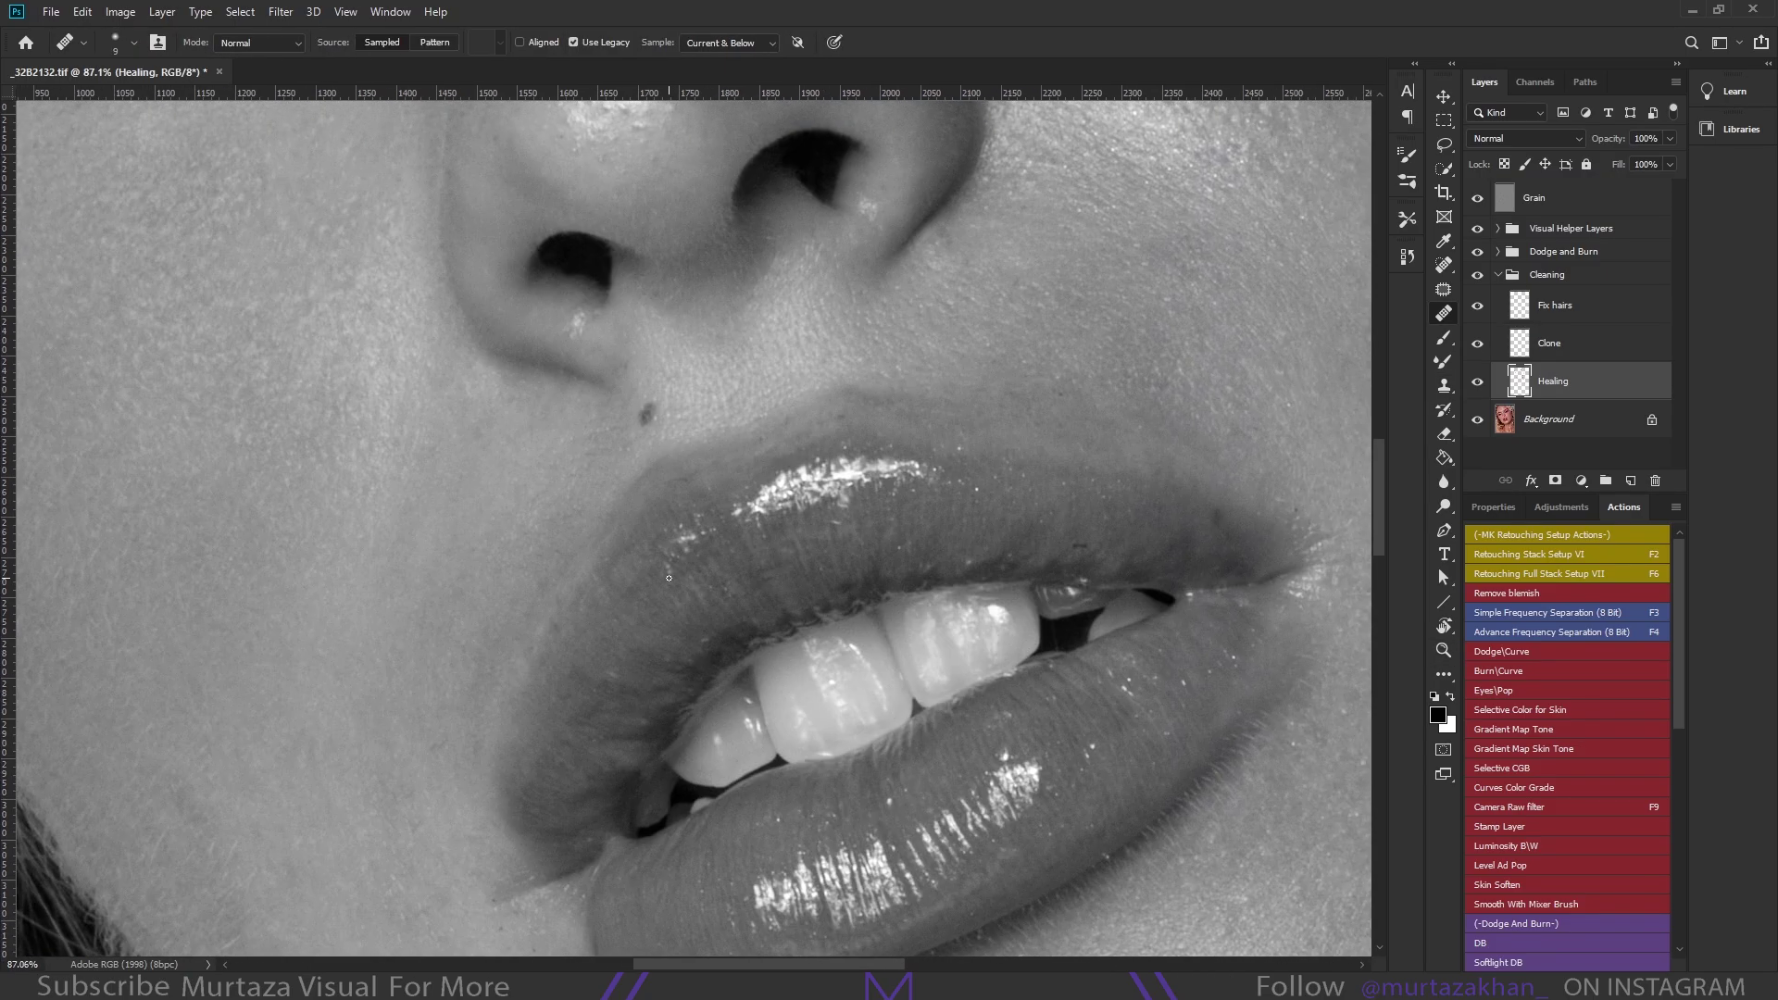
pyautogui.press(']')
# View the lips at 100% and return to the Clone Stamp on the Clone layer
pyautogui.press('s')
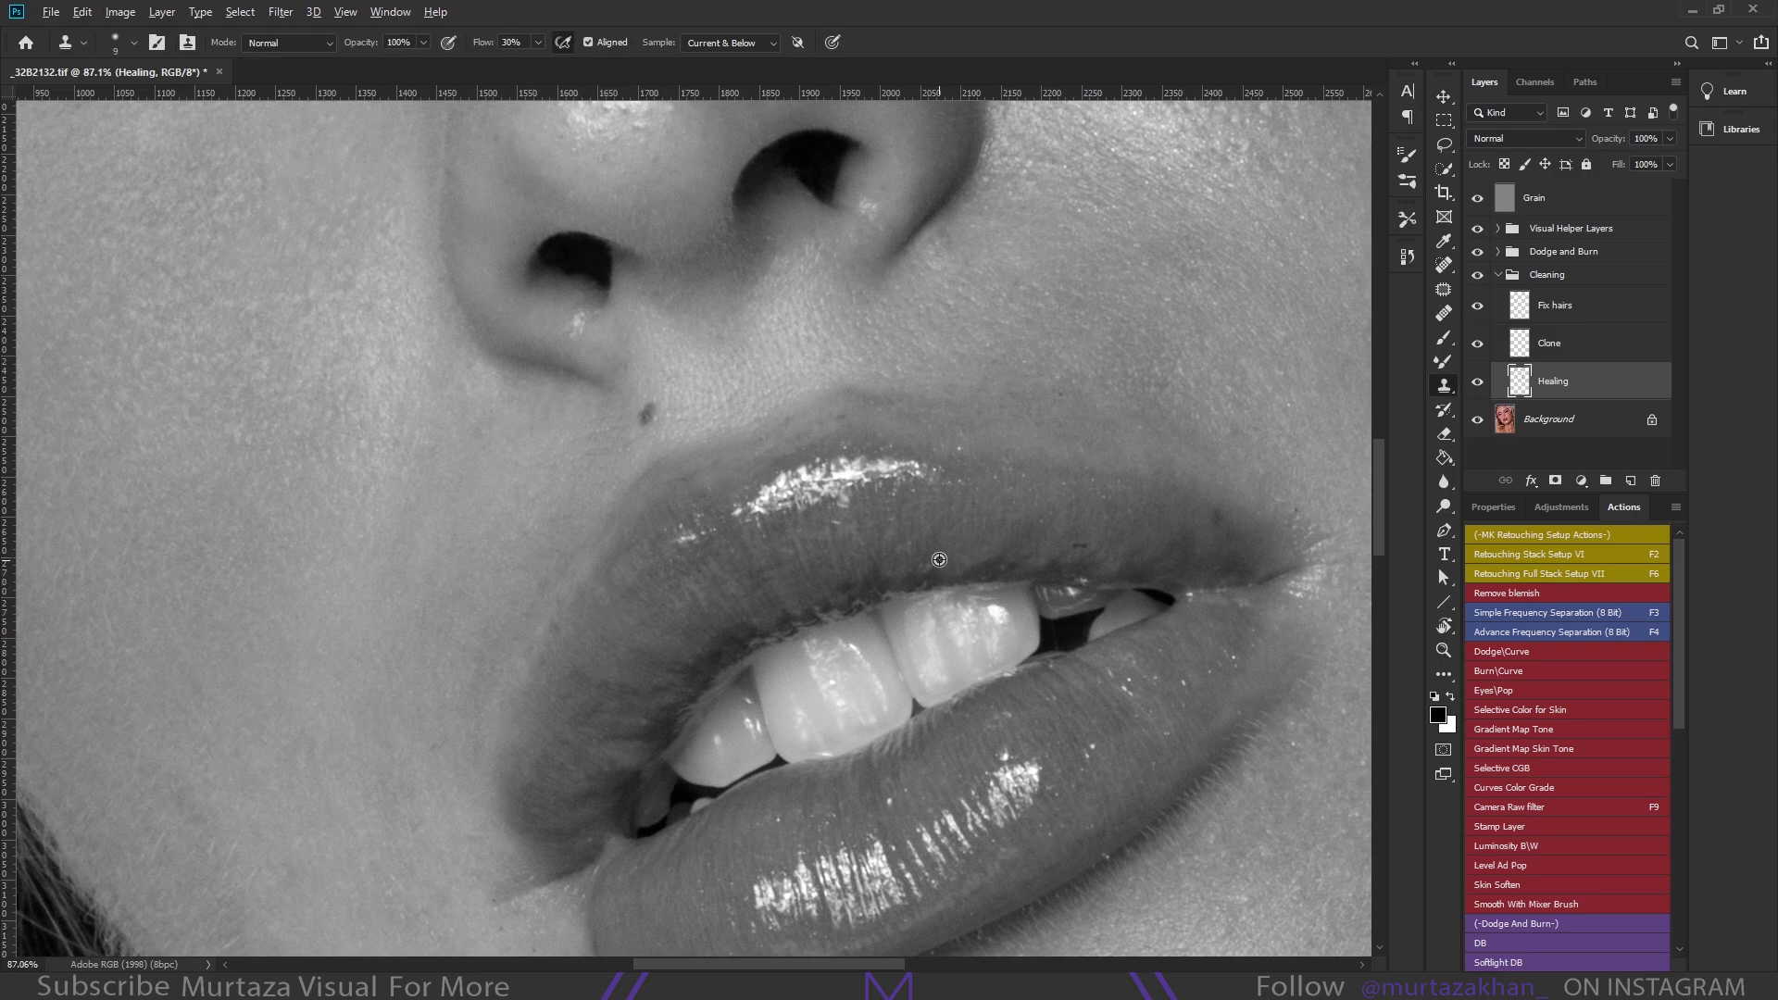
pyautogui.press('j')
pyautogui.hotkey('ctrl', '1')
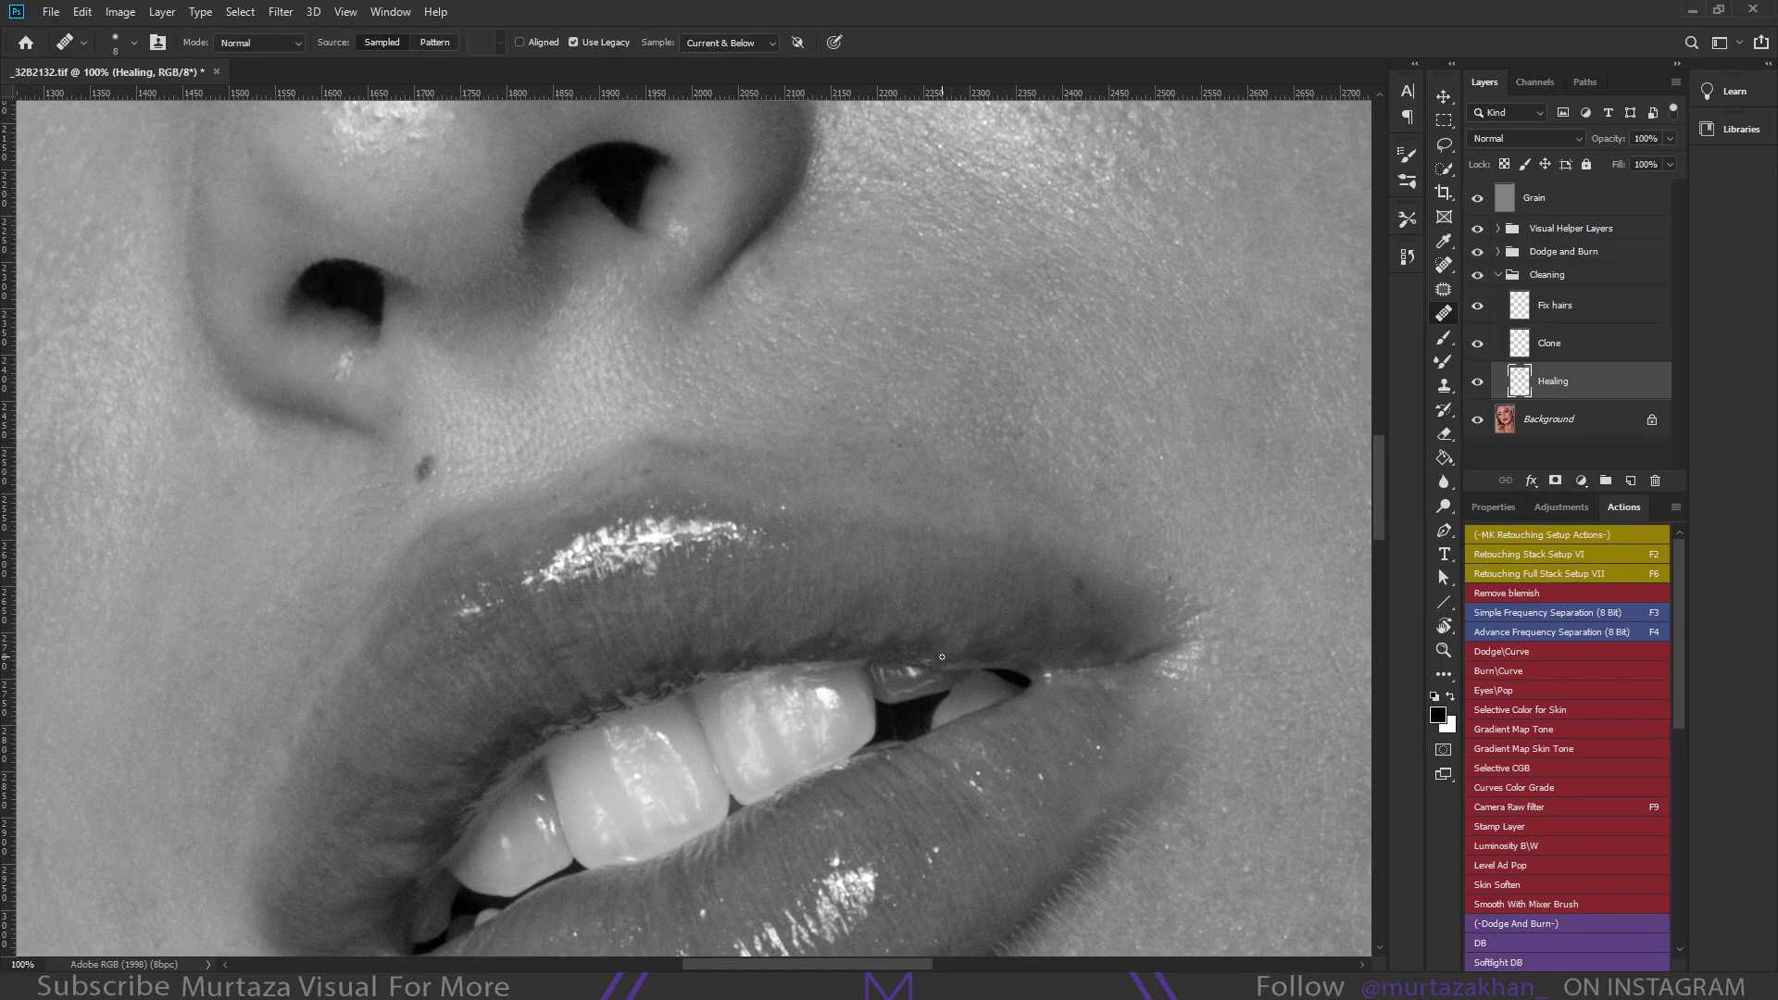
pyautogui.press('s')
pyautogui.hotkey('alt', ']')
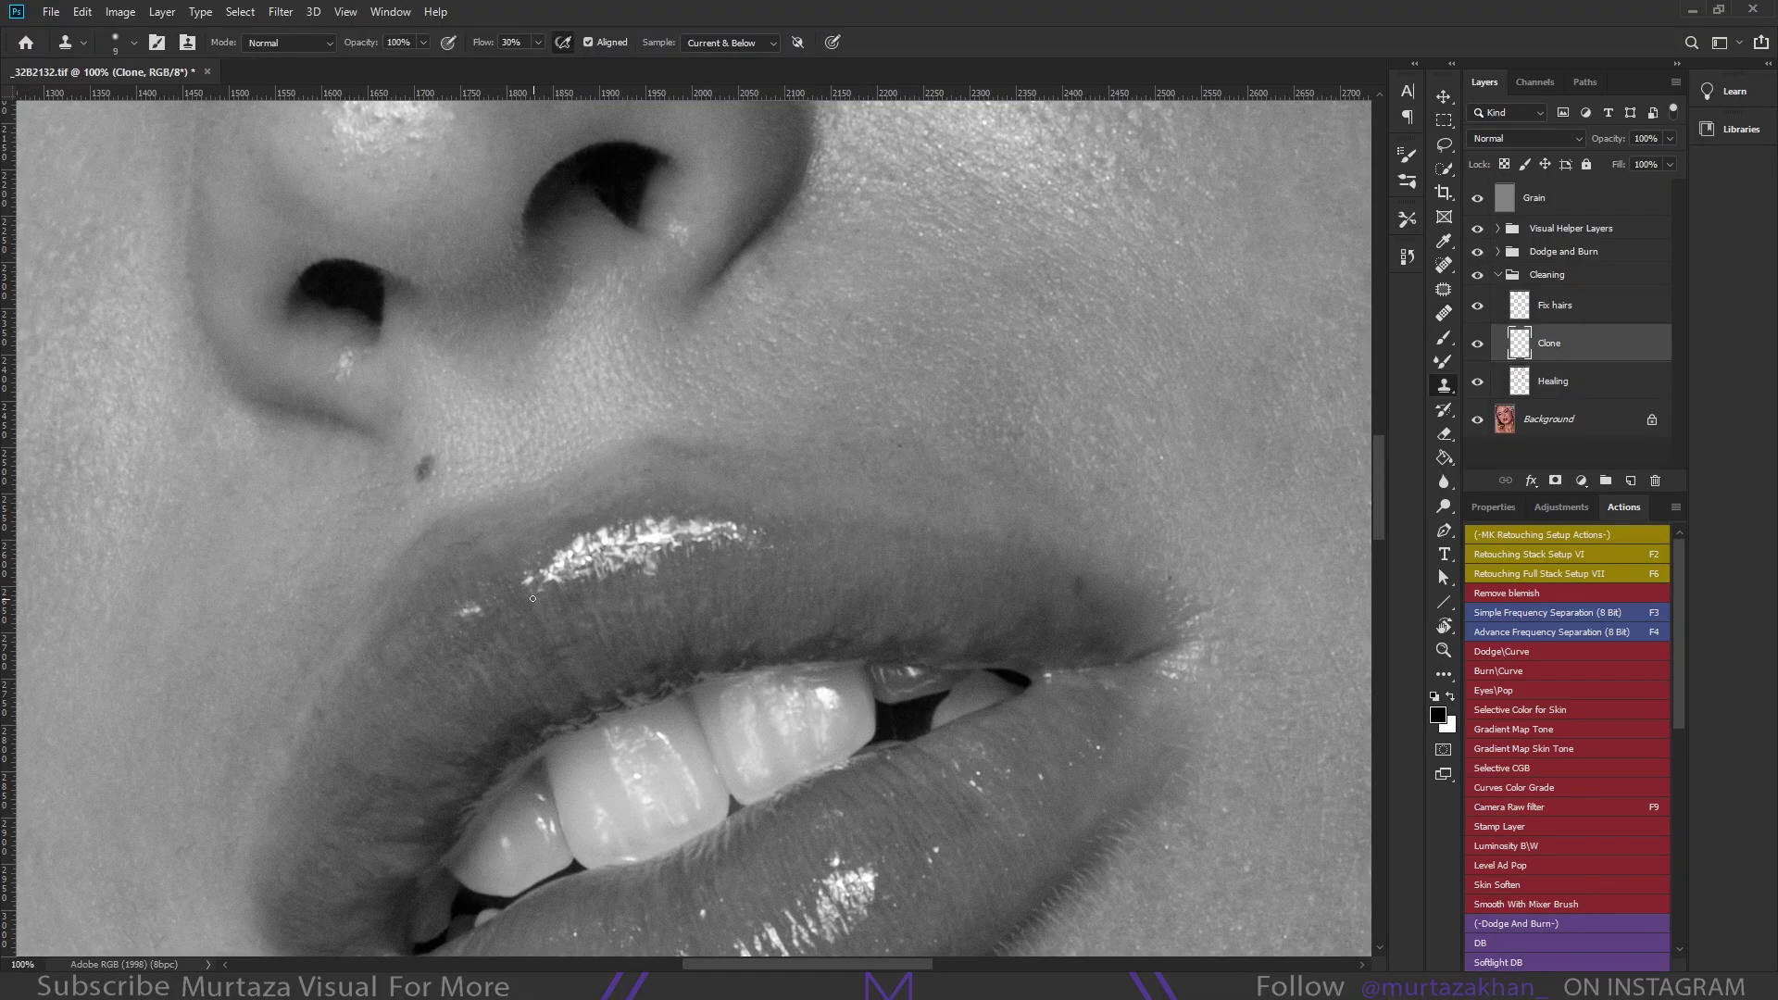
# Clean up the skin at the left part of the lips on the Clone layer
pyautogui.scroll(-3, 1111, 634)
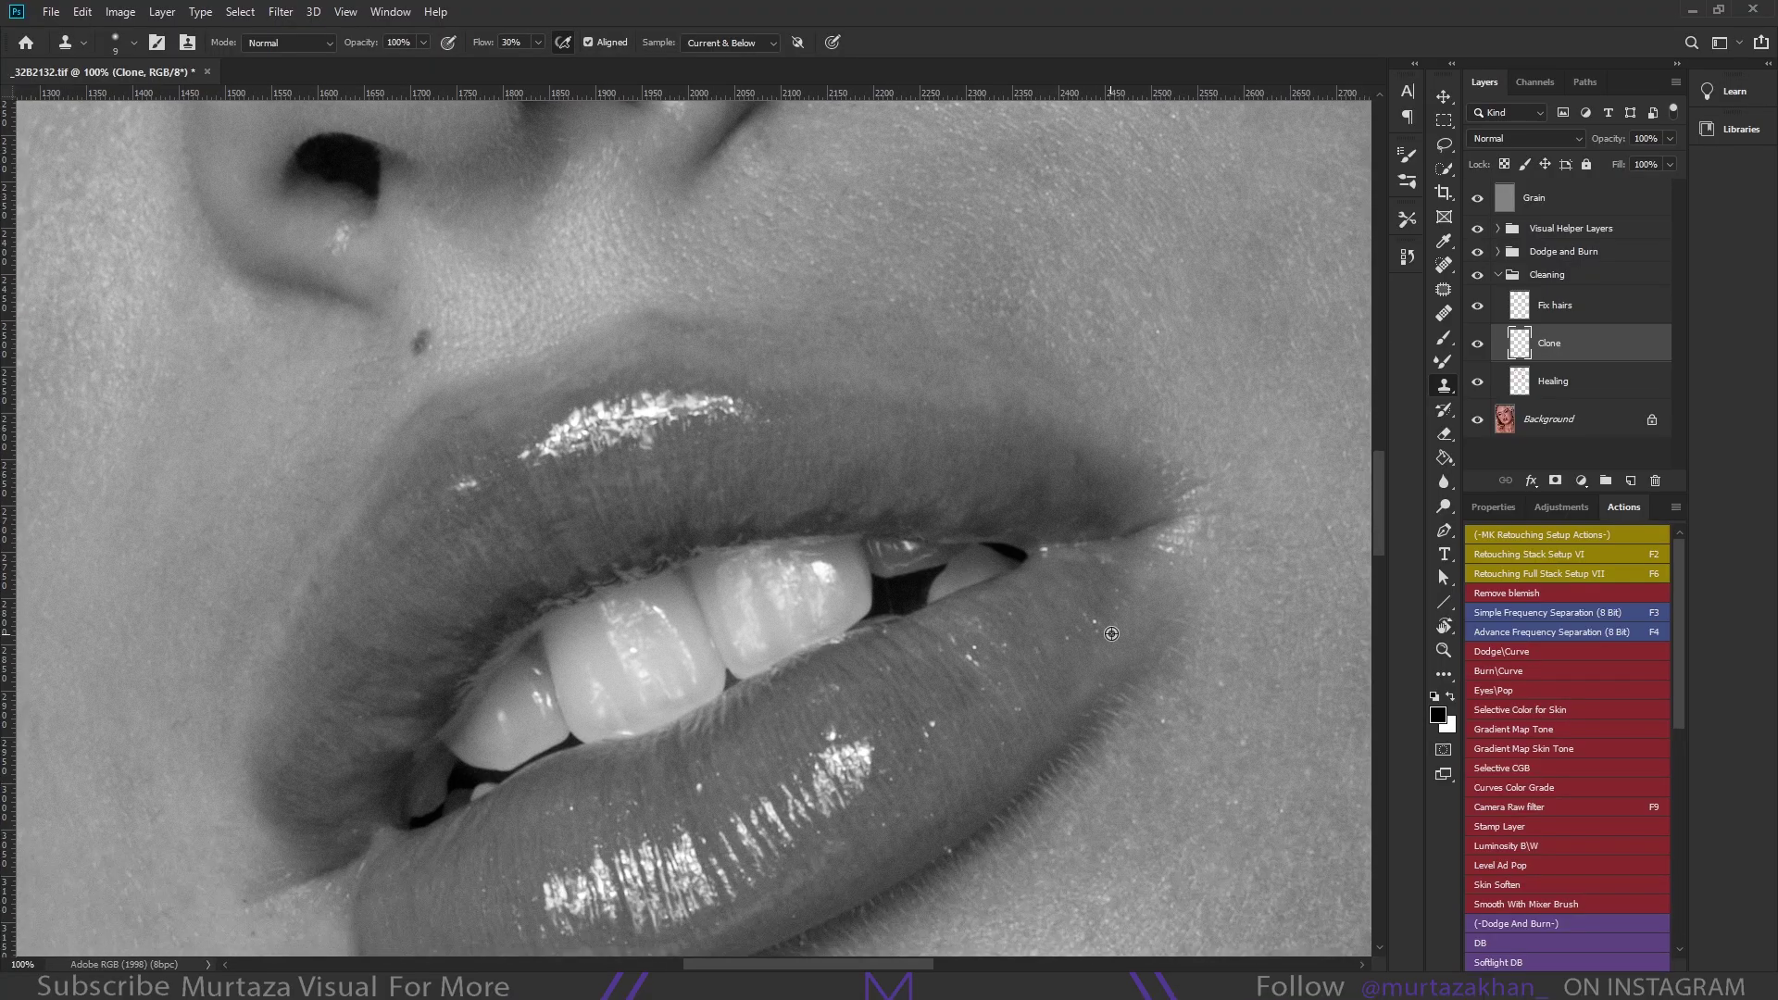
pyautogui.scroll(-2, 1011, 615)
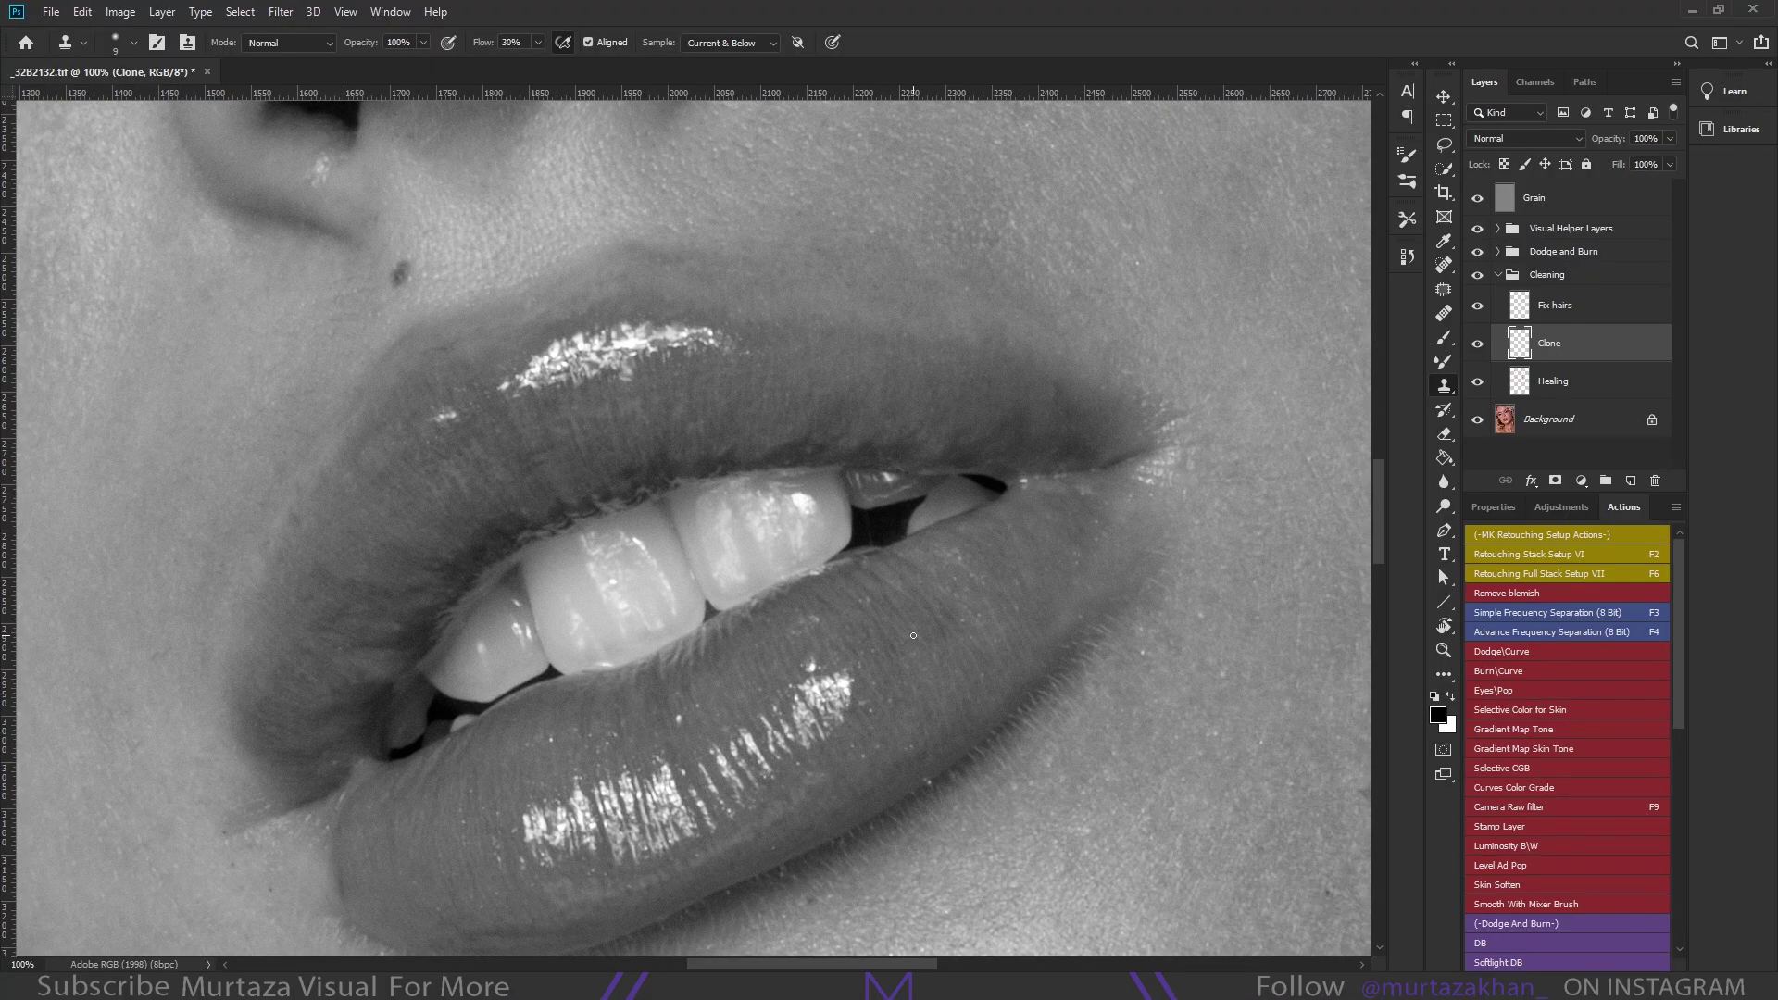
pyautogui.scroll(-1, 926, 592)
pyautogui.hscroll(2, 926, 593)
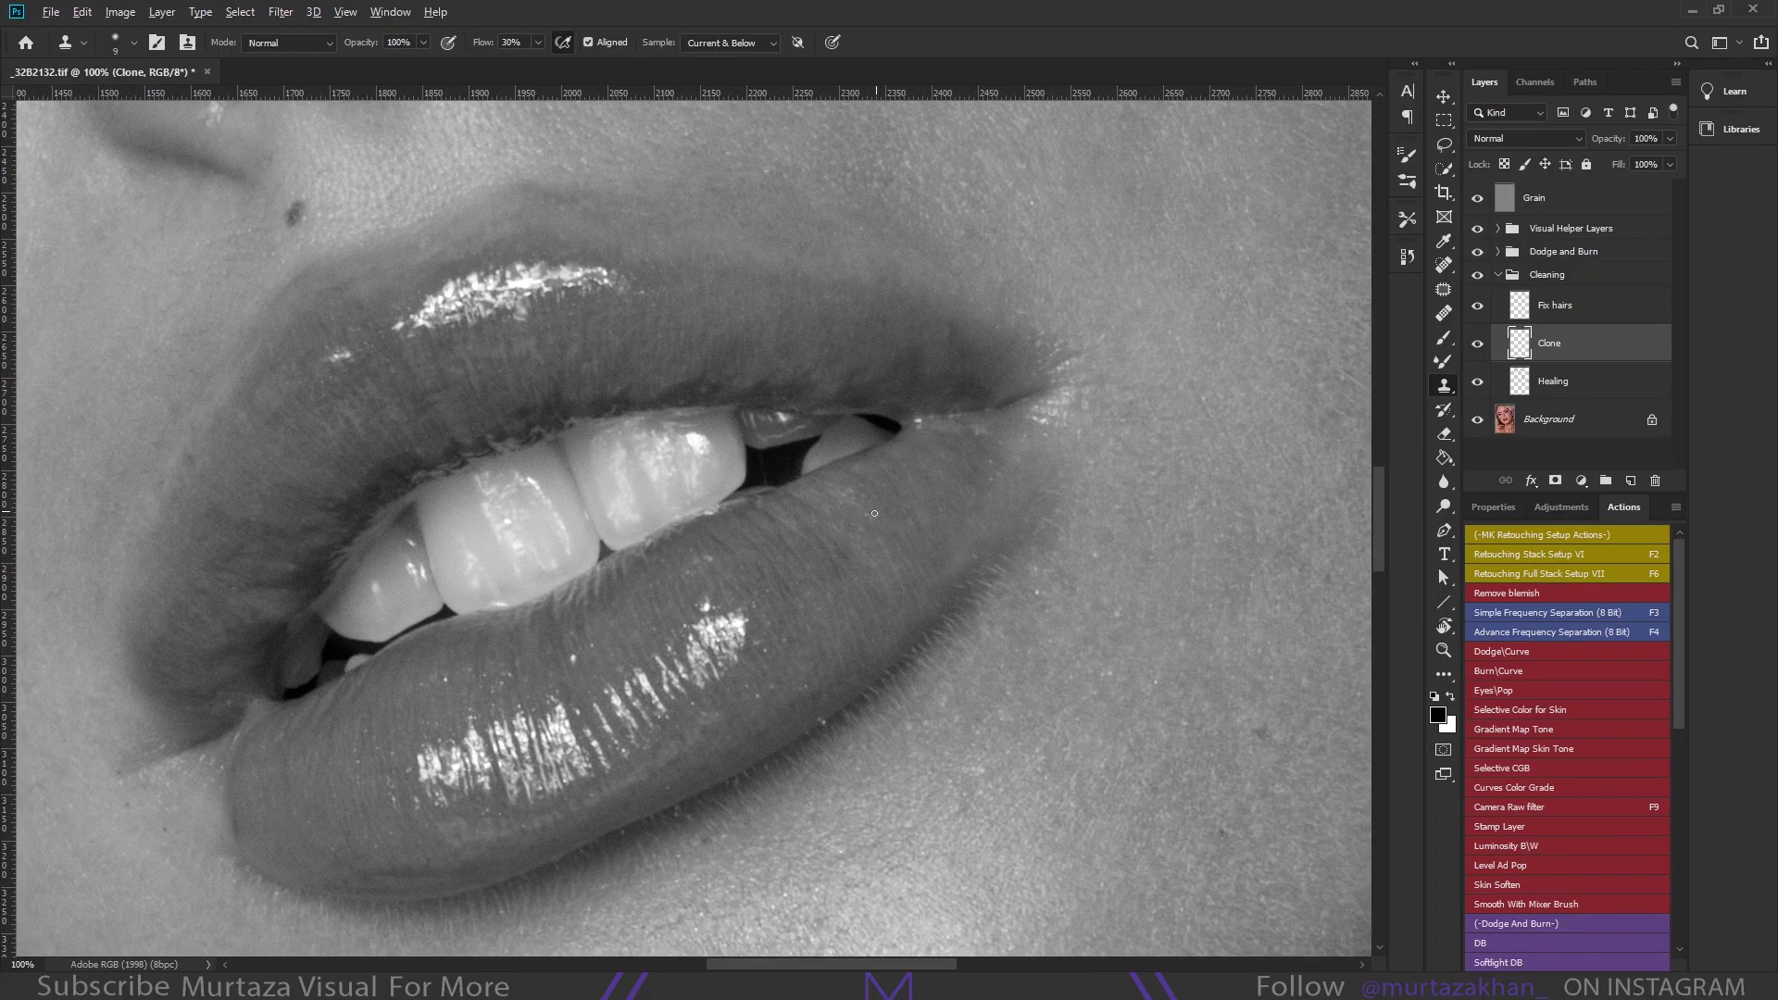
pyautogui.moveTo(505, 674); pyautogui.dragTo(615, 636)
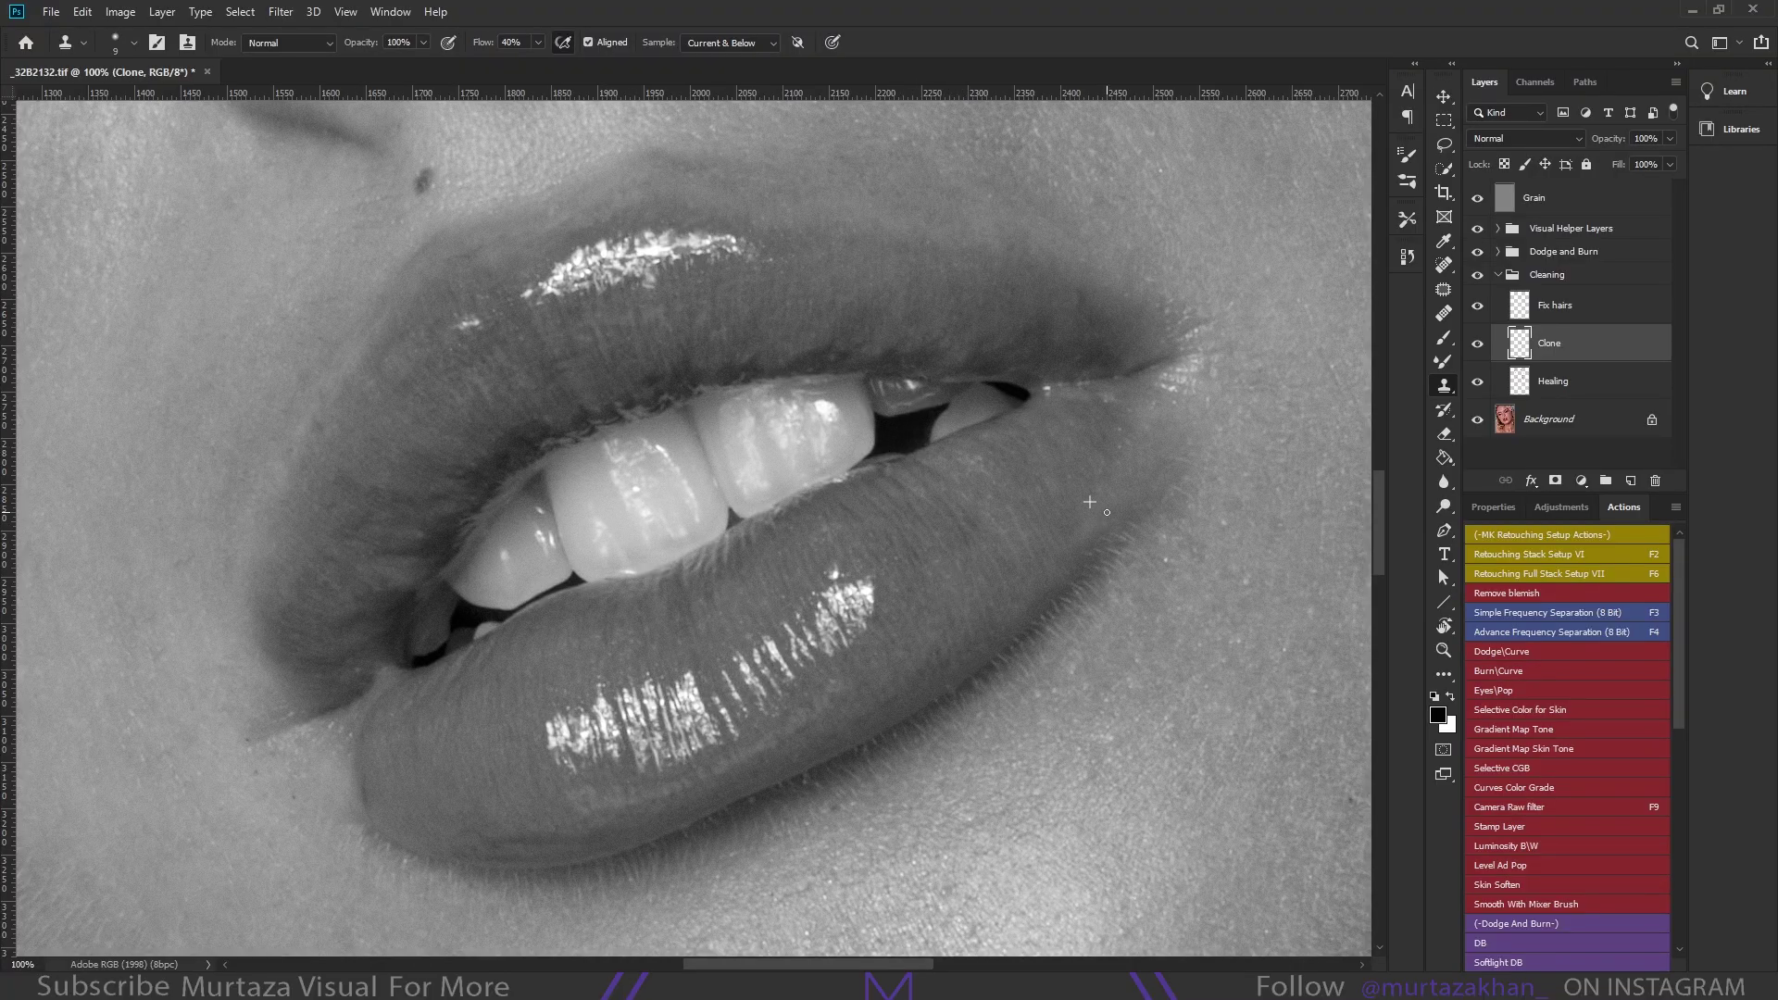
# Clean the skin above the lips, below the lower lip and at the left mouth corner
pyautogui.moveTo(1106, 511); pyautogui.dragTo(983, 682)
pyautogui.moveTo(782, 788); pyautogui.dragTo(875, 709)
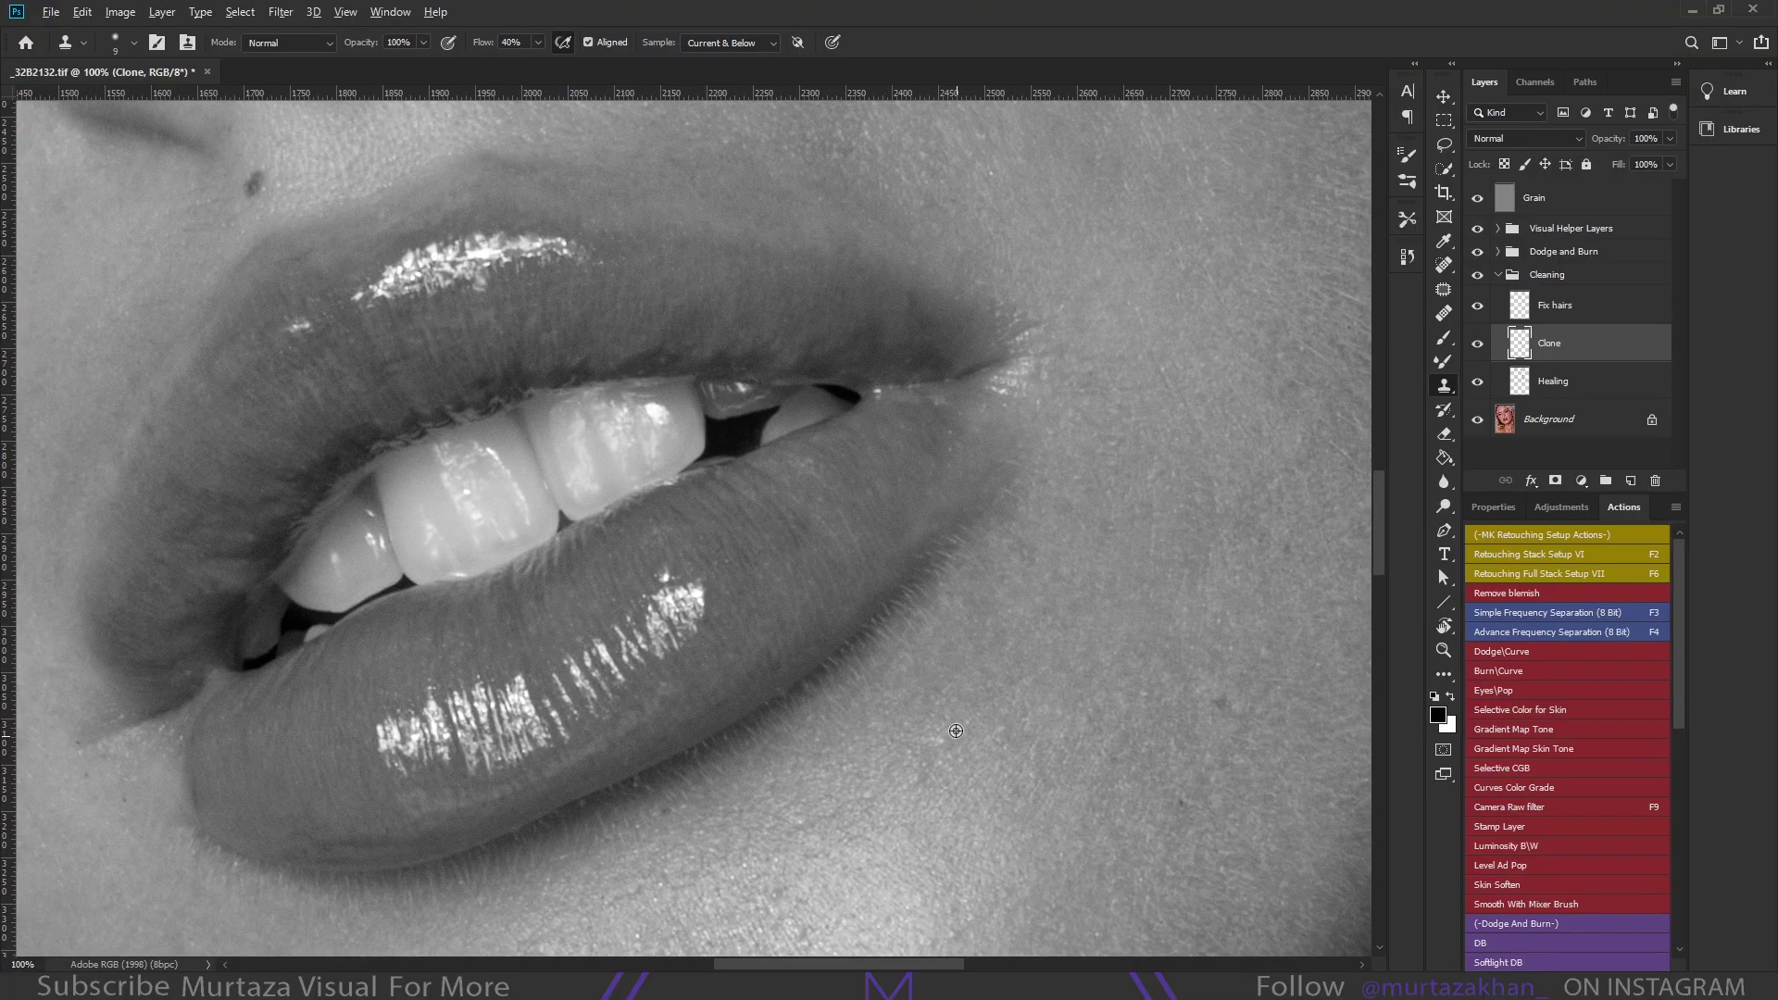
pyautogui.moveTo(725, 826); pyautogui.dragTo(818, 748)
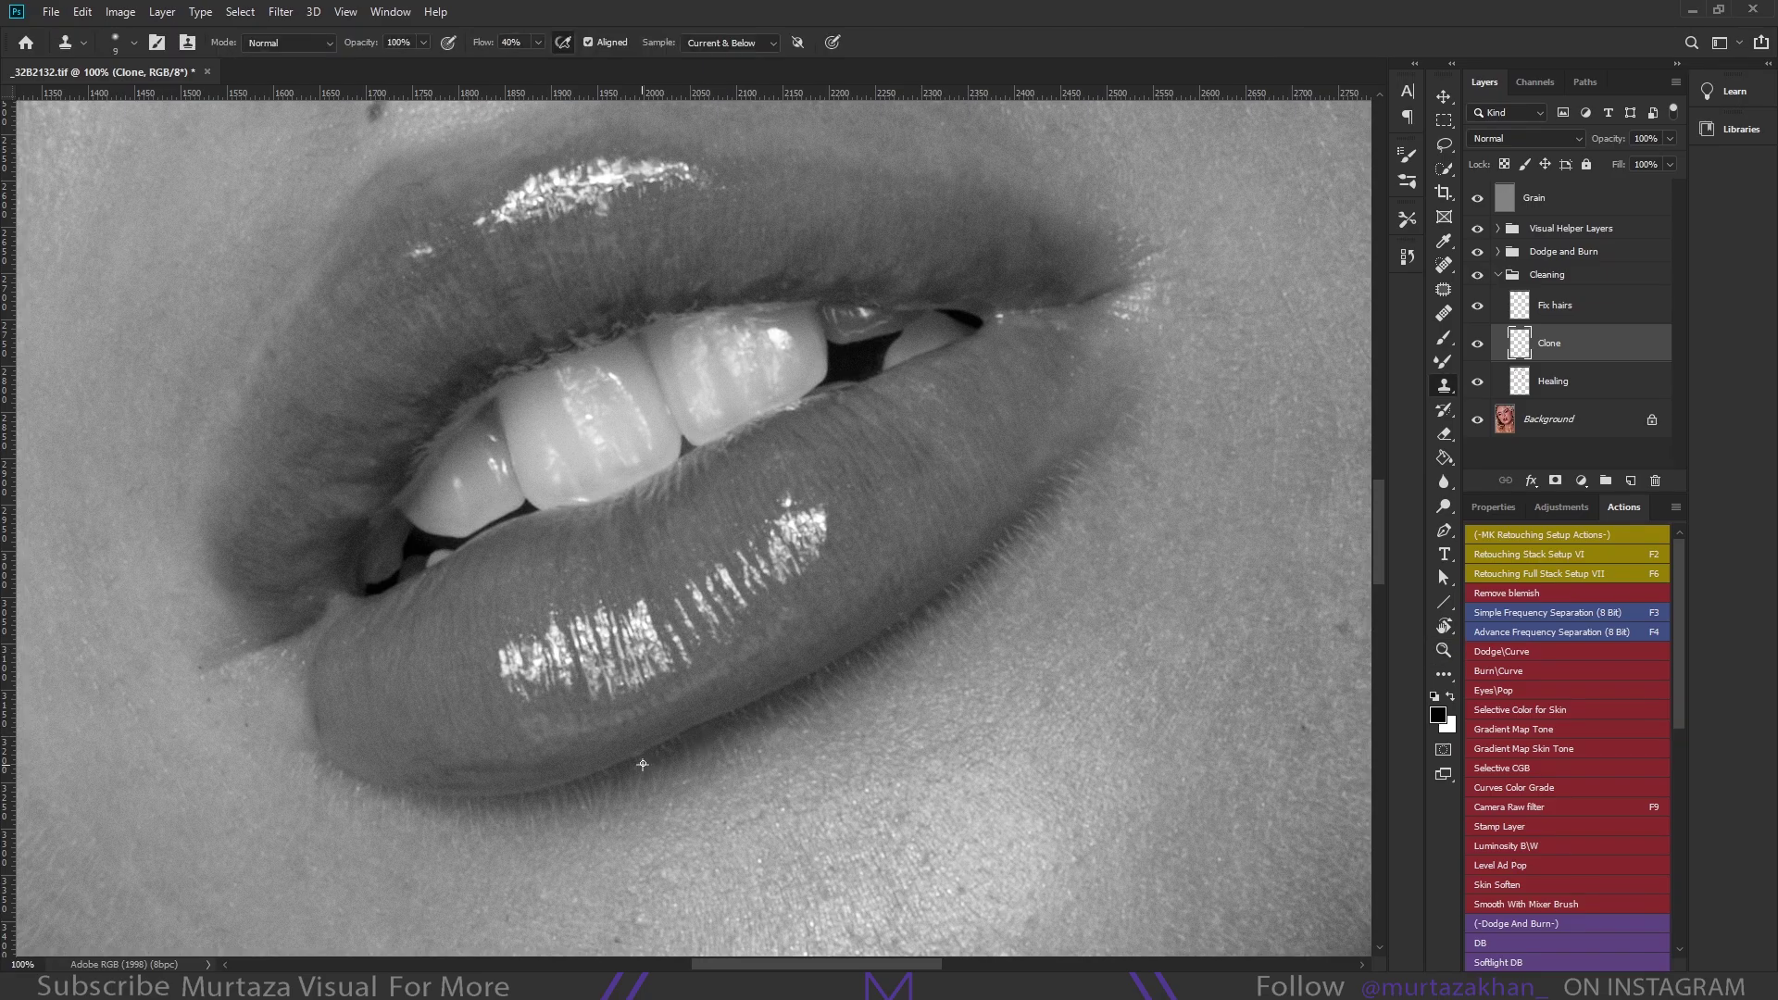
pyautogui.moveTo(726, 827); pyautogui.dragTo(881, 679)
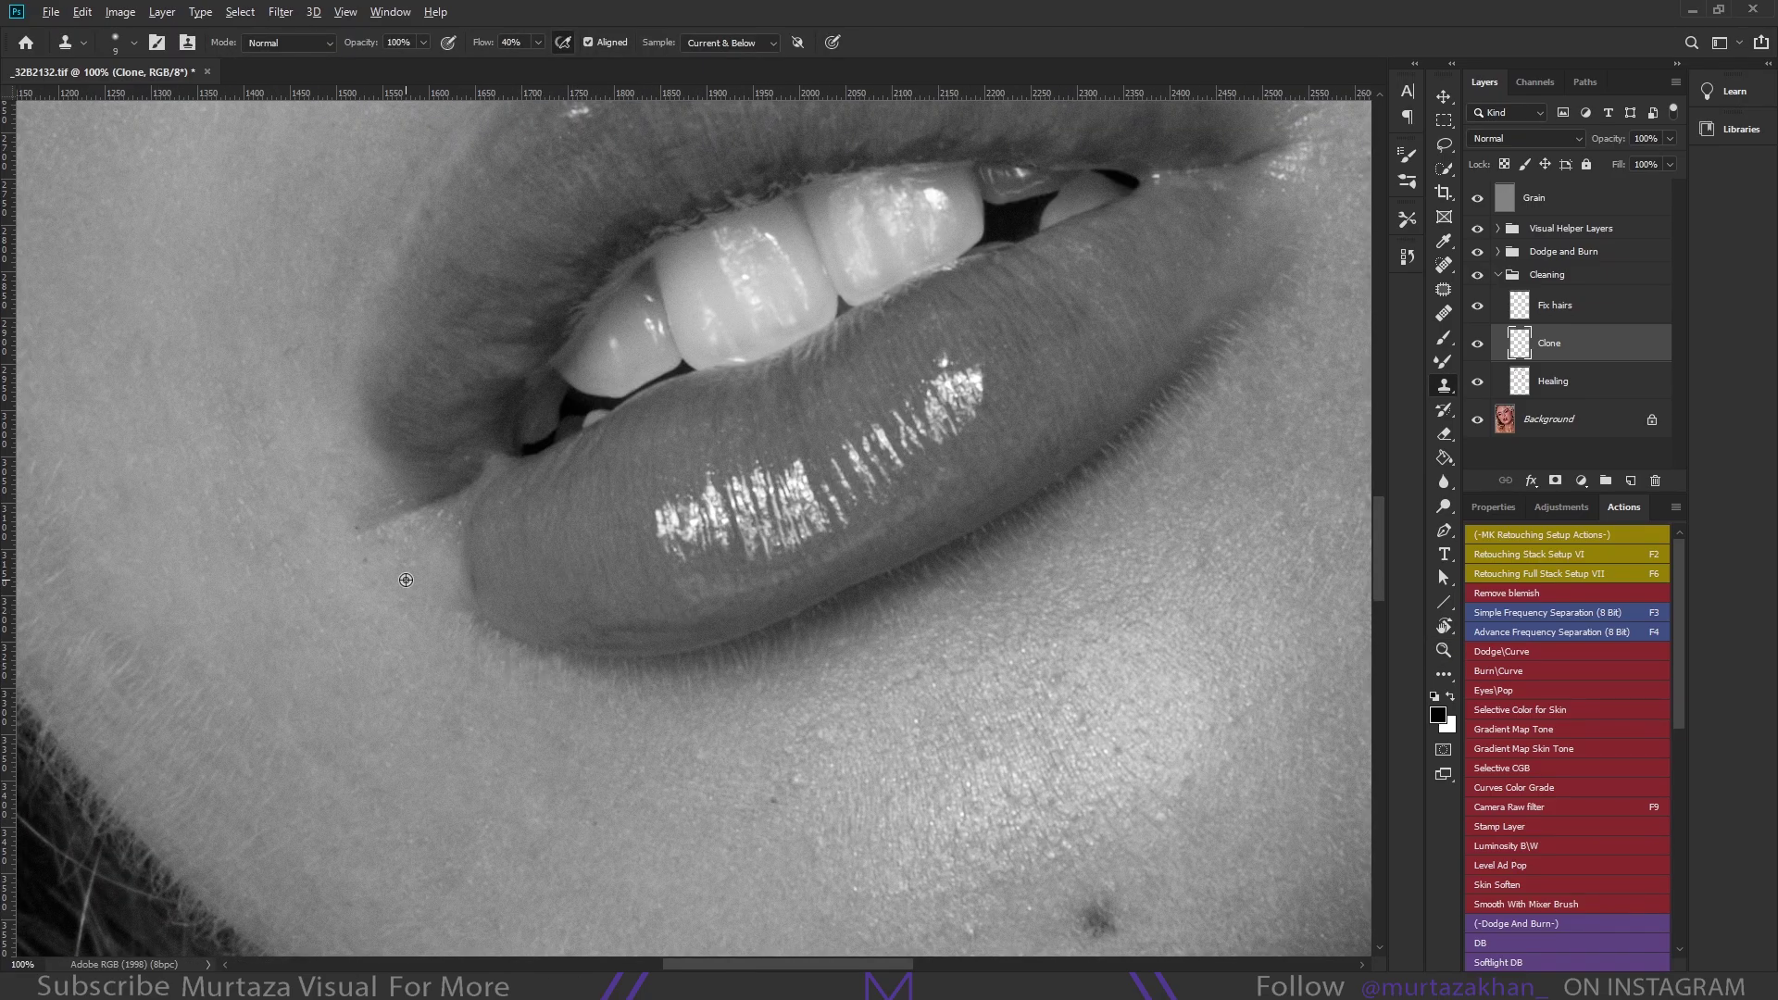
pyautogui.moveTo(406, 580)
pyautogui.mouseDown()
pyautogui.moveTo(503, 596)
pyautogui.moveTo(275, 531)
pyautogui.mouseUp()
# Heal away the small mole on the chin using the Healing Brush on the Healing layer
pyautogui.moveTo(592, 648); pyautogui.dragTo(592, 398)
pyautogui.press('j')
pyautogui.hotkey('alt', '[')
pyautogui.click(870, 680)
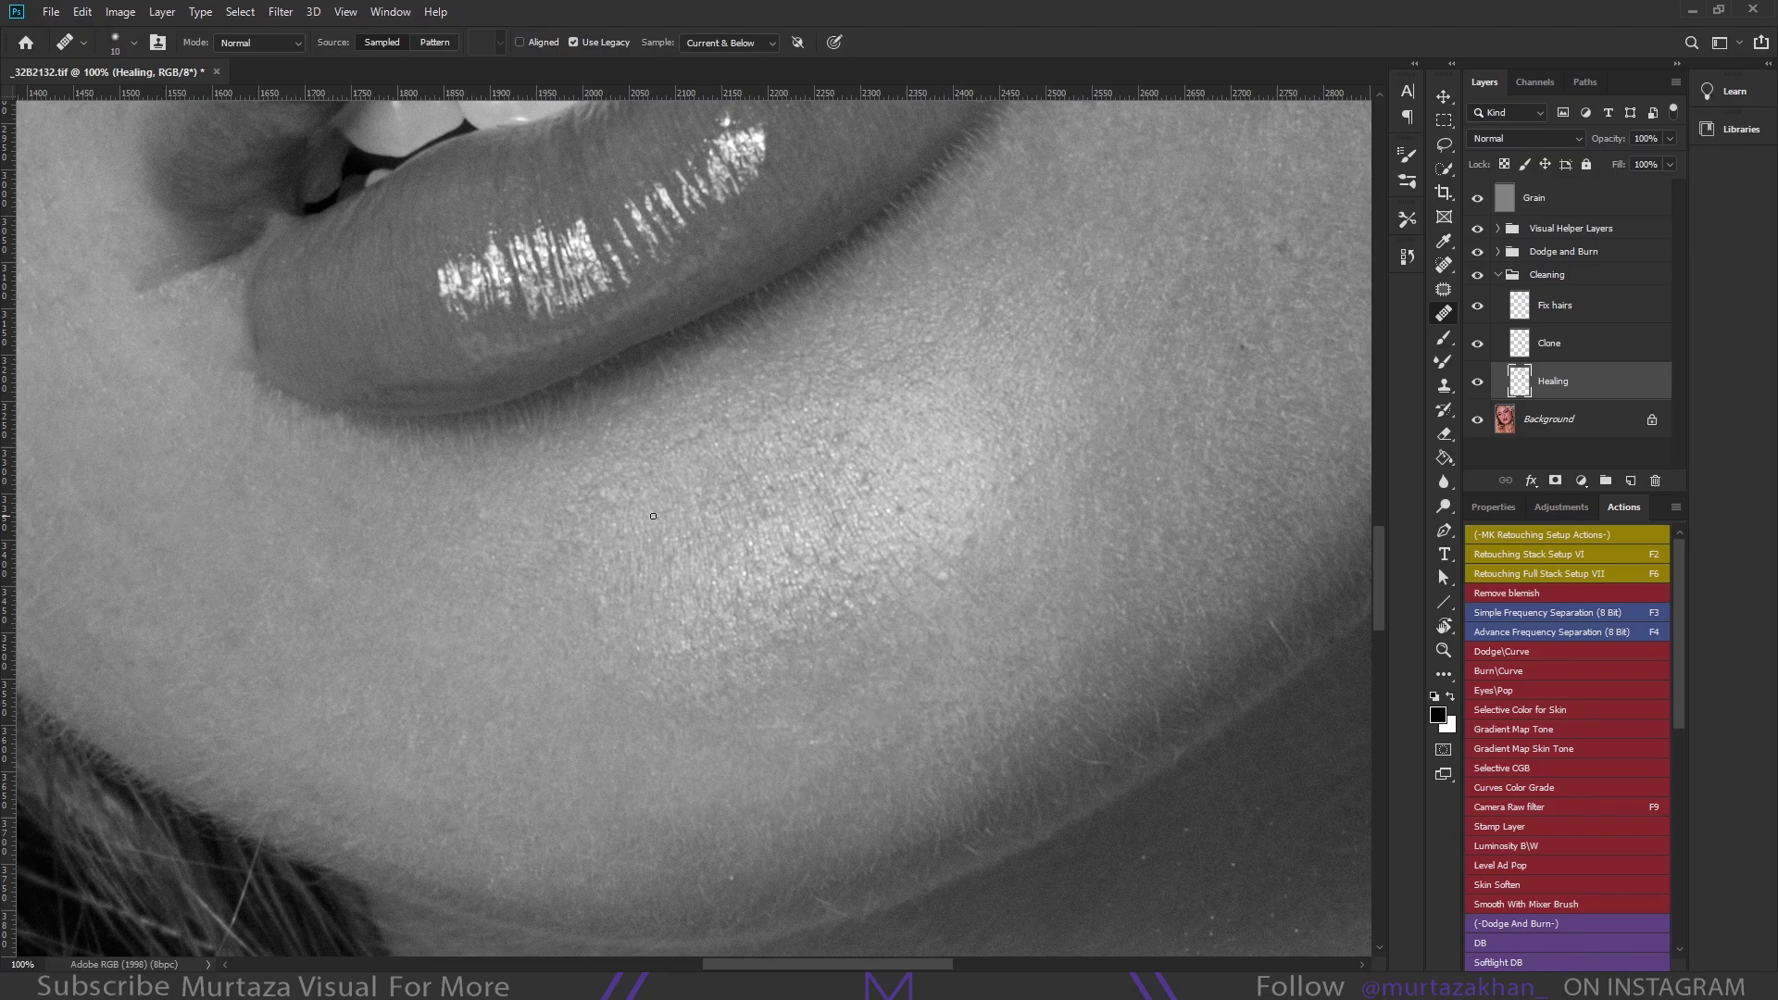
# Pan across the cheeks, lips and nose to inspect the healed face
pyautogui.moveTo(653, 516); pyautogui.dragTo(715, 574)
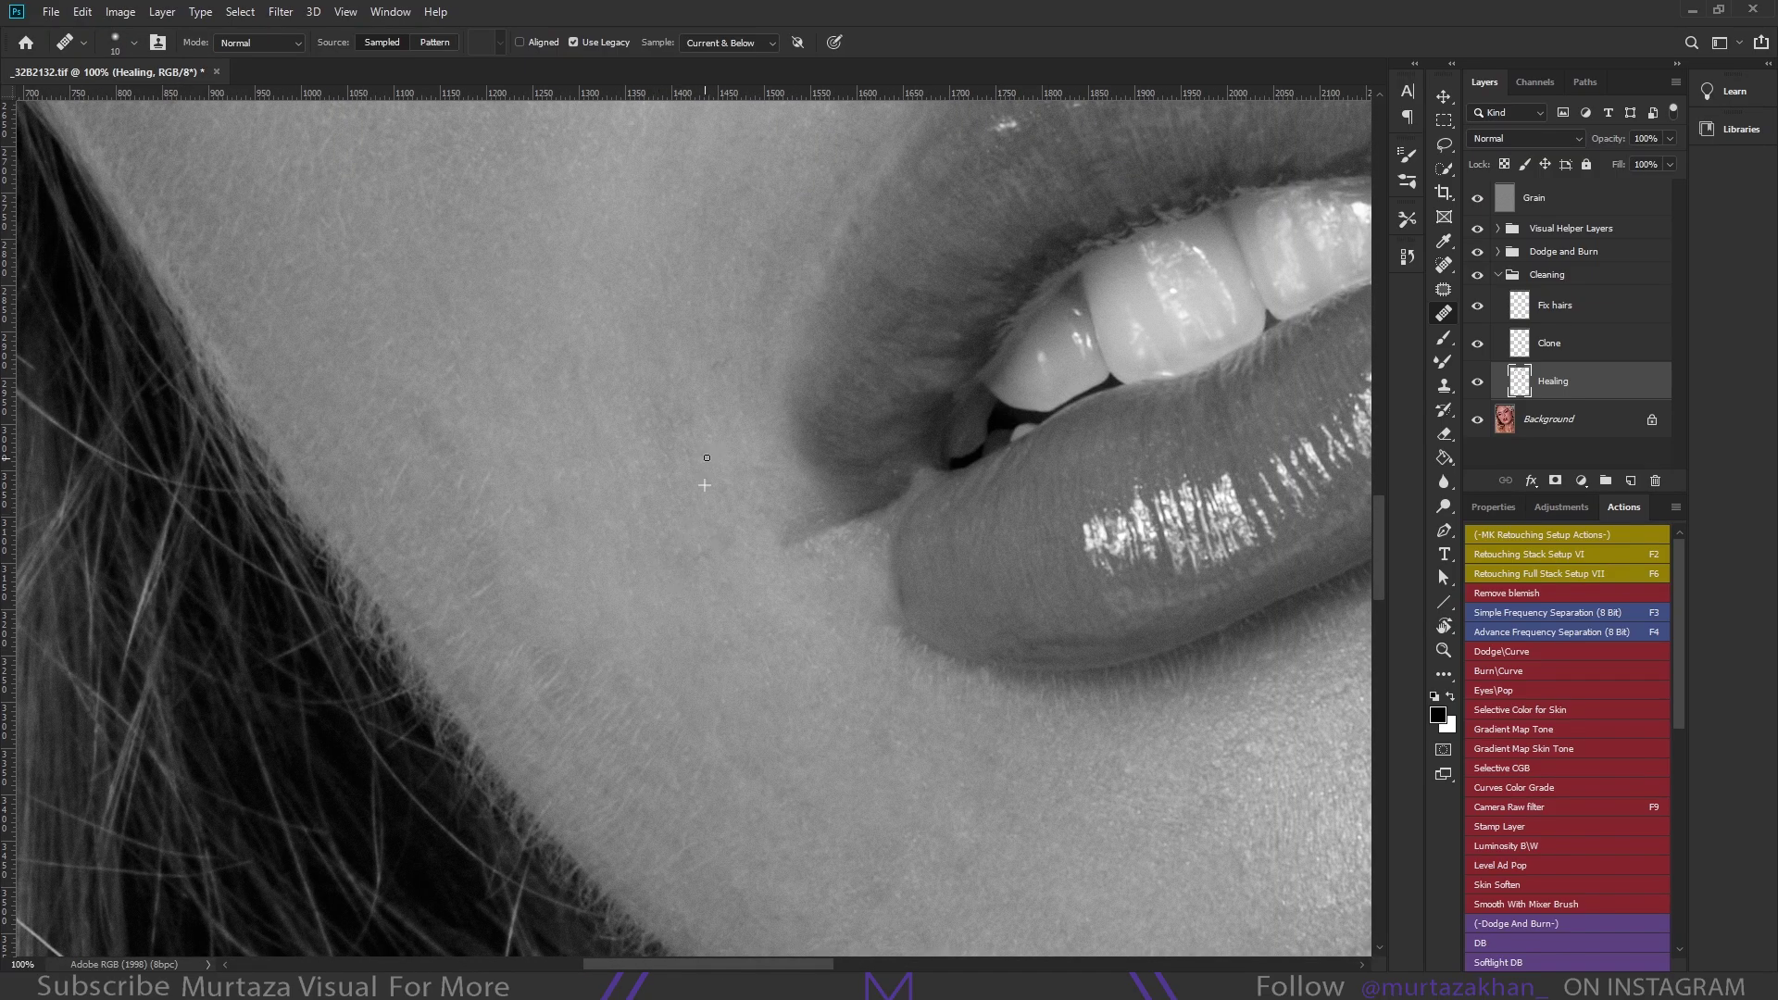
pyautogui.scroll(-5, 717, 487)
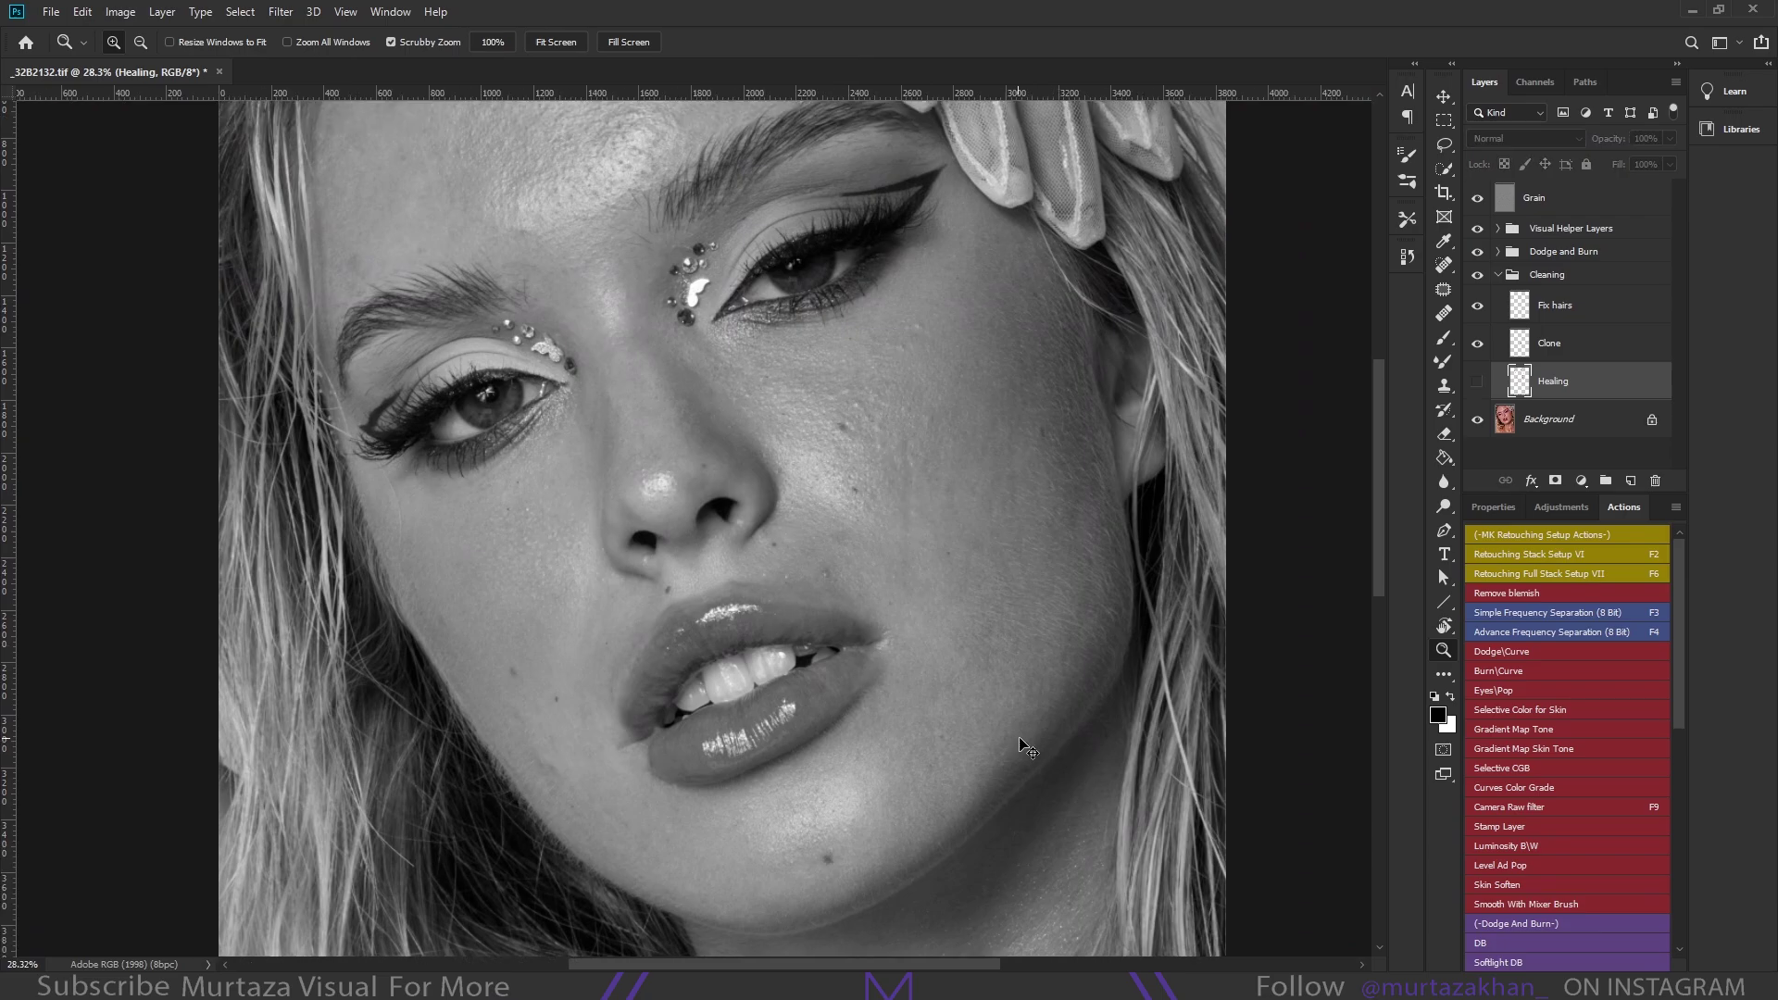
pyautogui.scroll(4, 579, 706)
pyautogui.moveTo(1296, 814); pyautogui.dragTo(648, 574)
pyautogui.scroll(1, 824, 591)
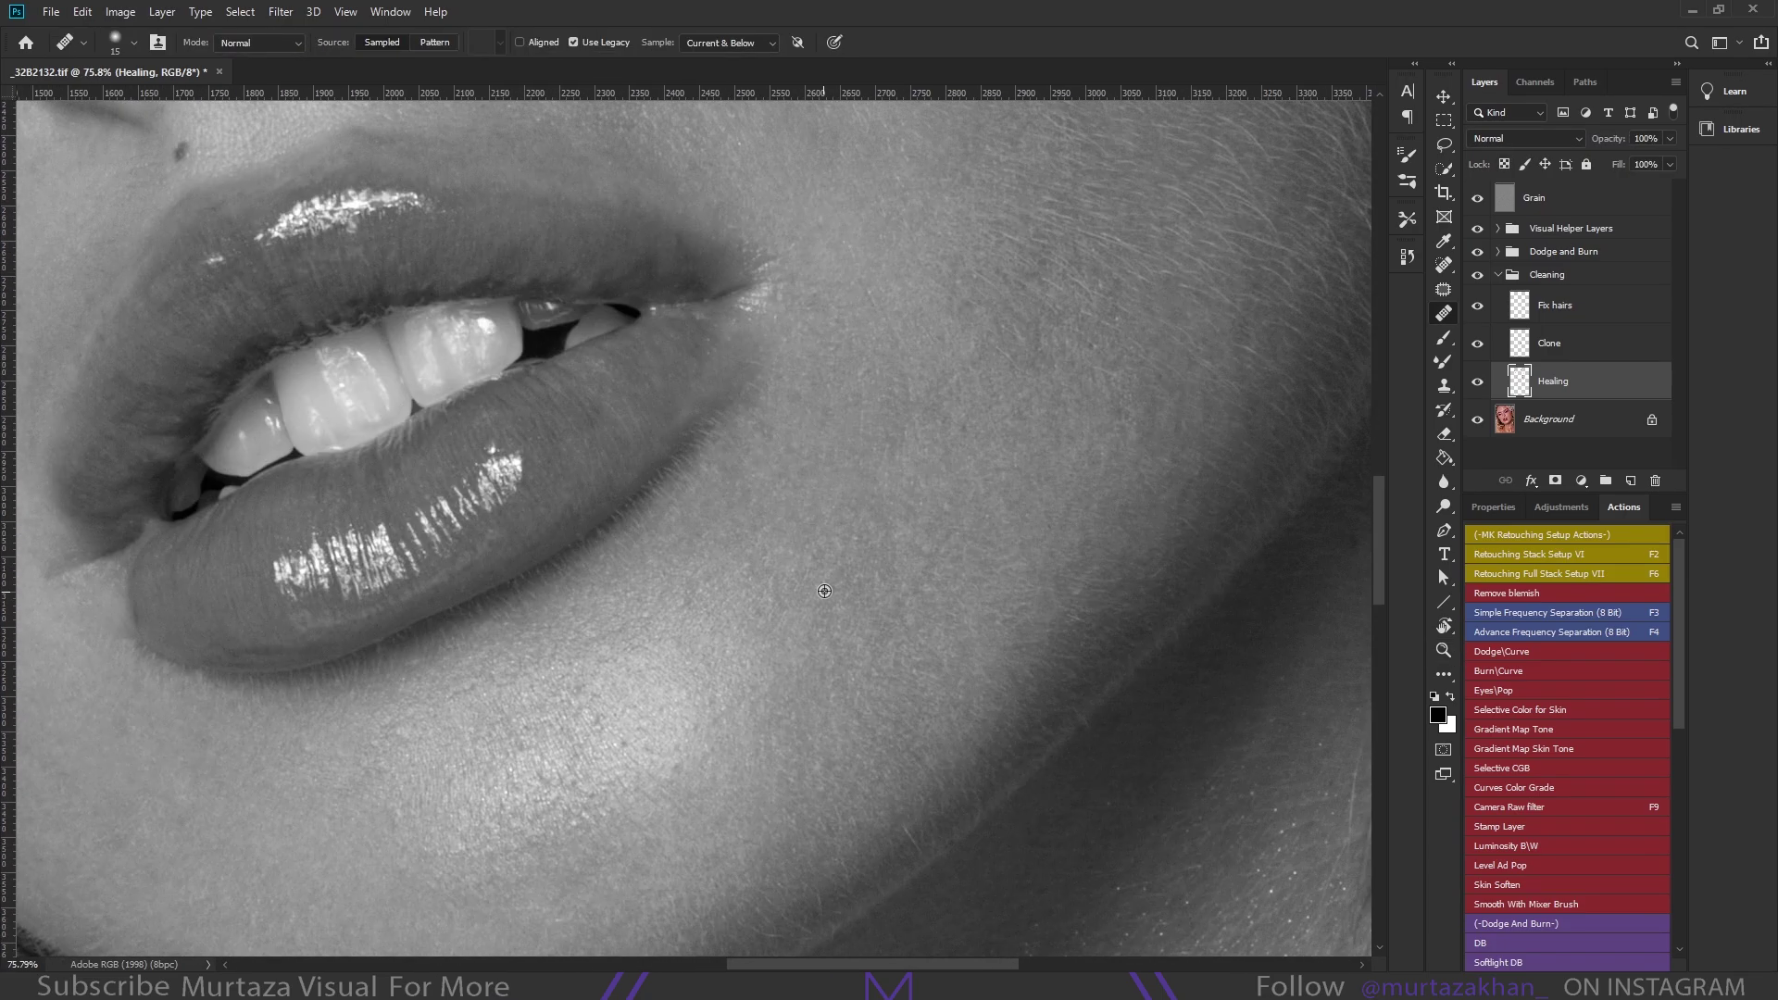
pyautogui.moveTo(778, 582); pyautogui.dragTo(611, 609)
pyautogui.moveTo(273, 153); pyautogui.dragTo(634, 393)
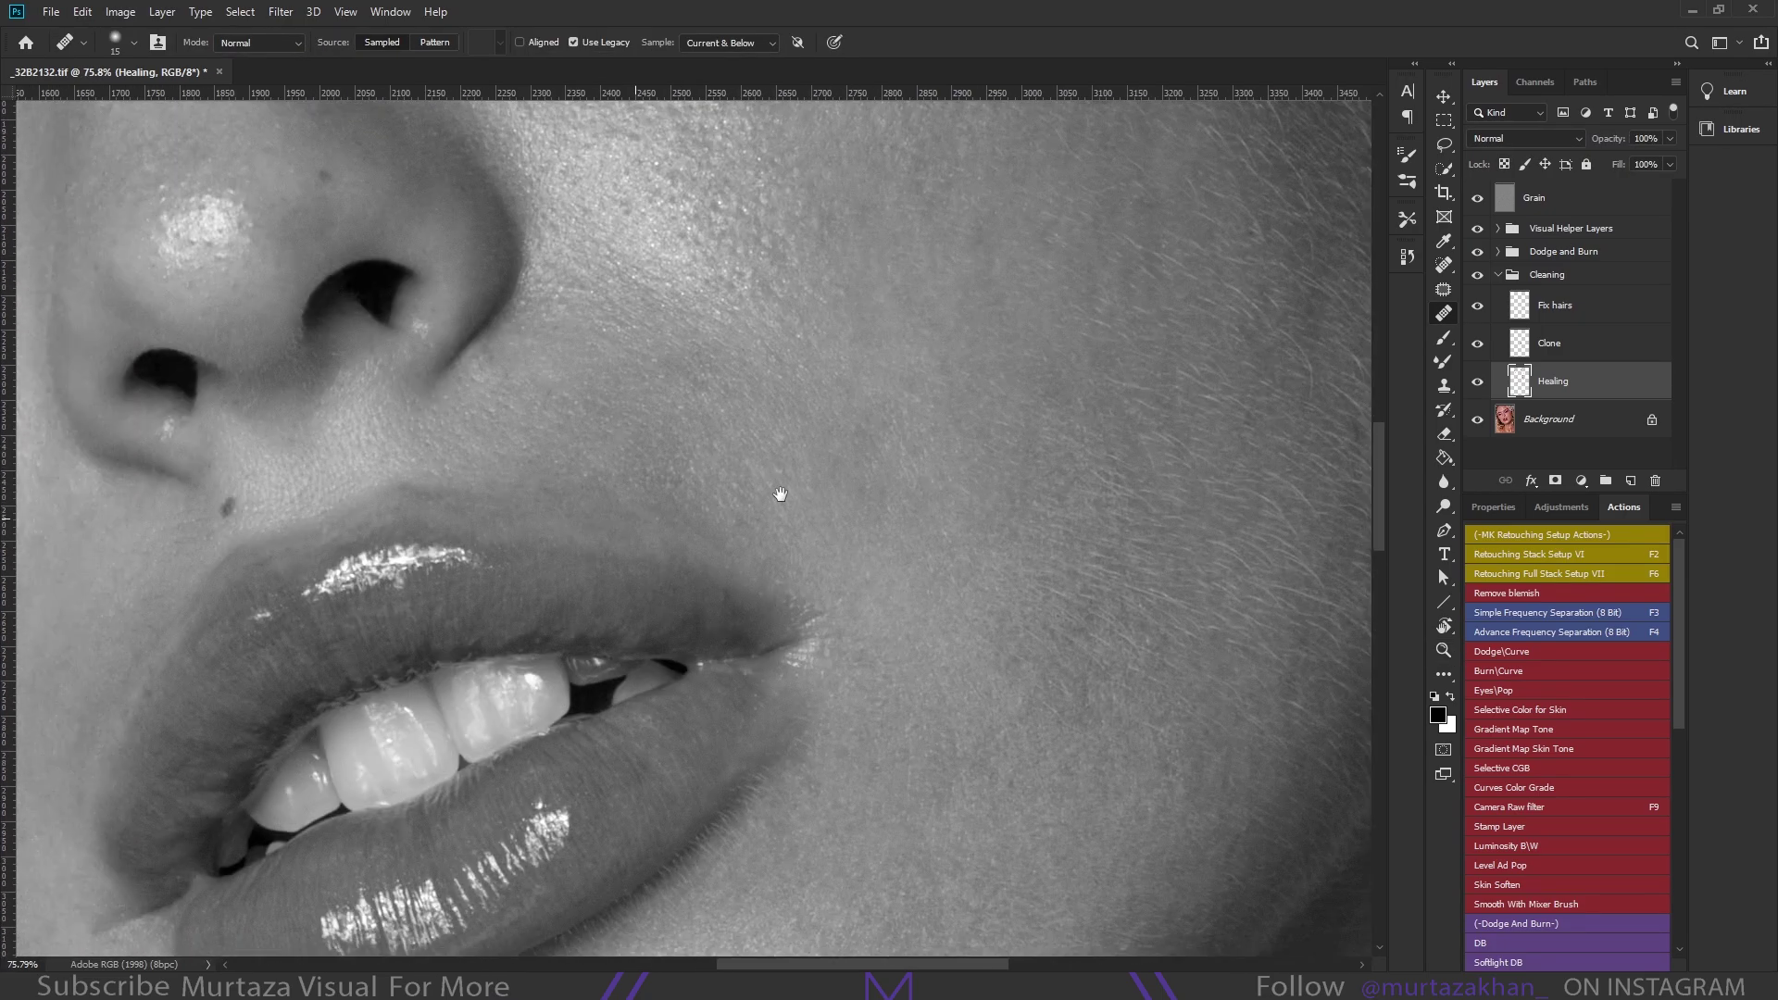
pyautogui.scroll(5, 634, 393)
pyautogui.scroll(-3, 741, 463)
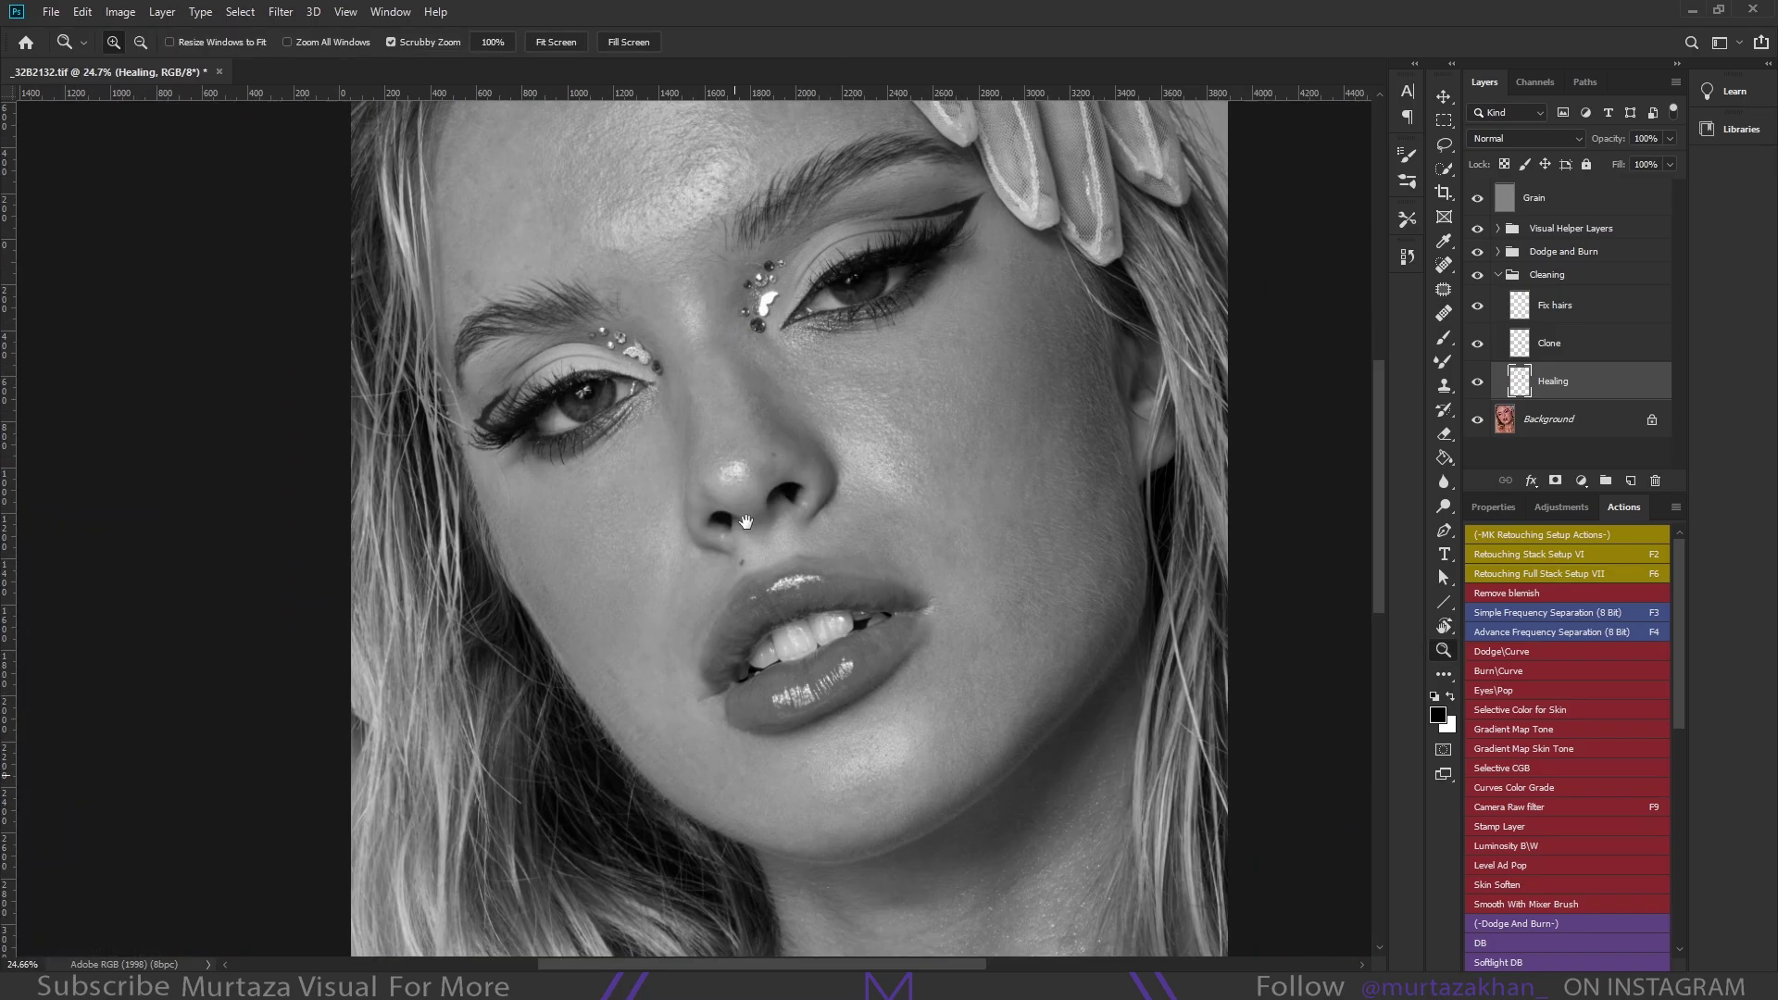
pyautogui.scroll(2, 867, 483)
# Inspect the neck and collarbone skin, panning around the portrait
pyautogui.scroll(-5, 926, 500)
pyautogui.scroll(-3, 727, 584)
pyautogui.scroll(4, 794, 615)
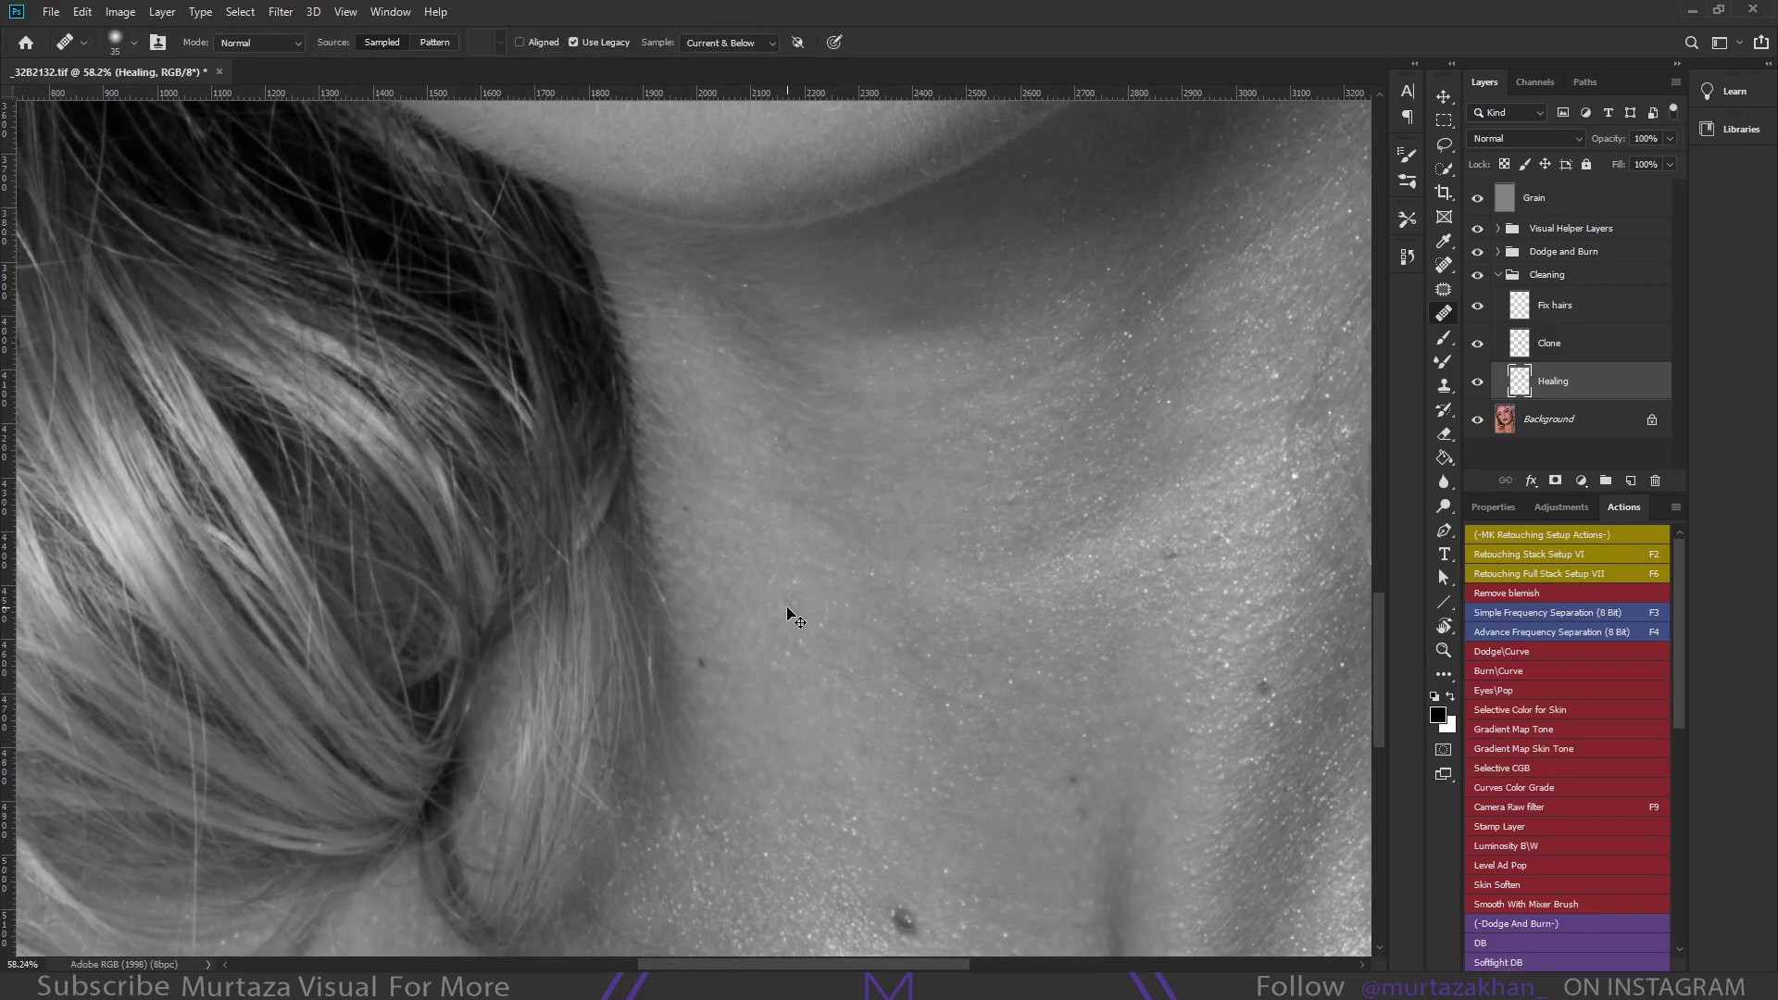
pyautogui.moveTo(793, 614); pyautogui.dragTo(1023, 573)
pyautogui.scroll(5, 920, 819)
pyautogui.scroll(-5, 730, 705)
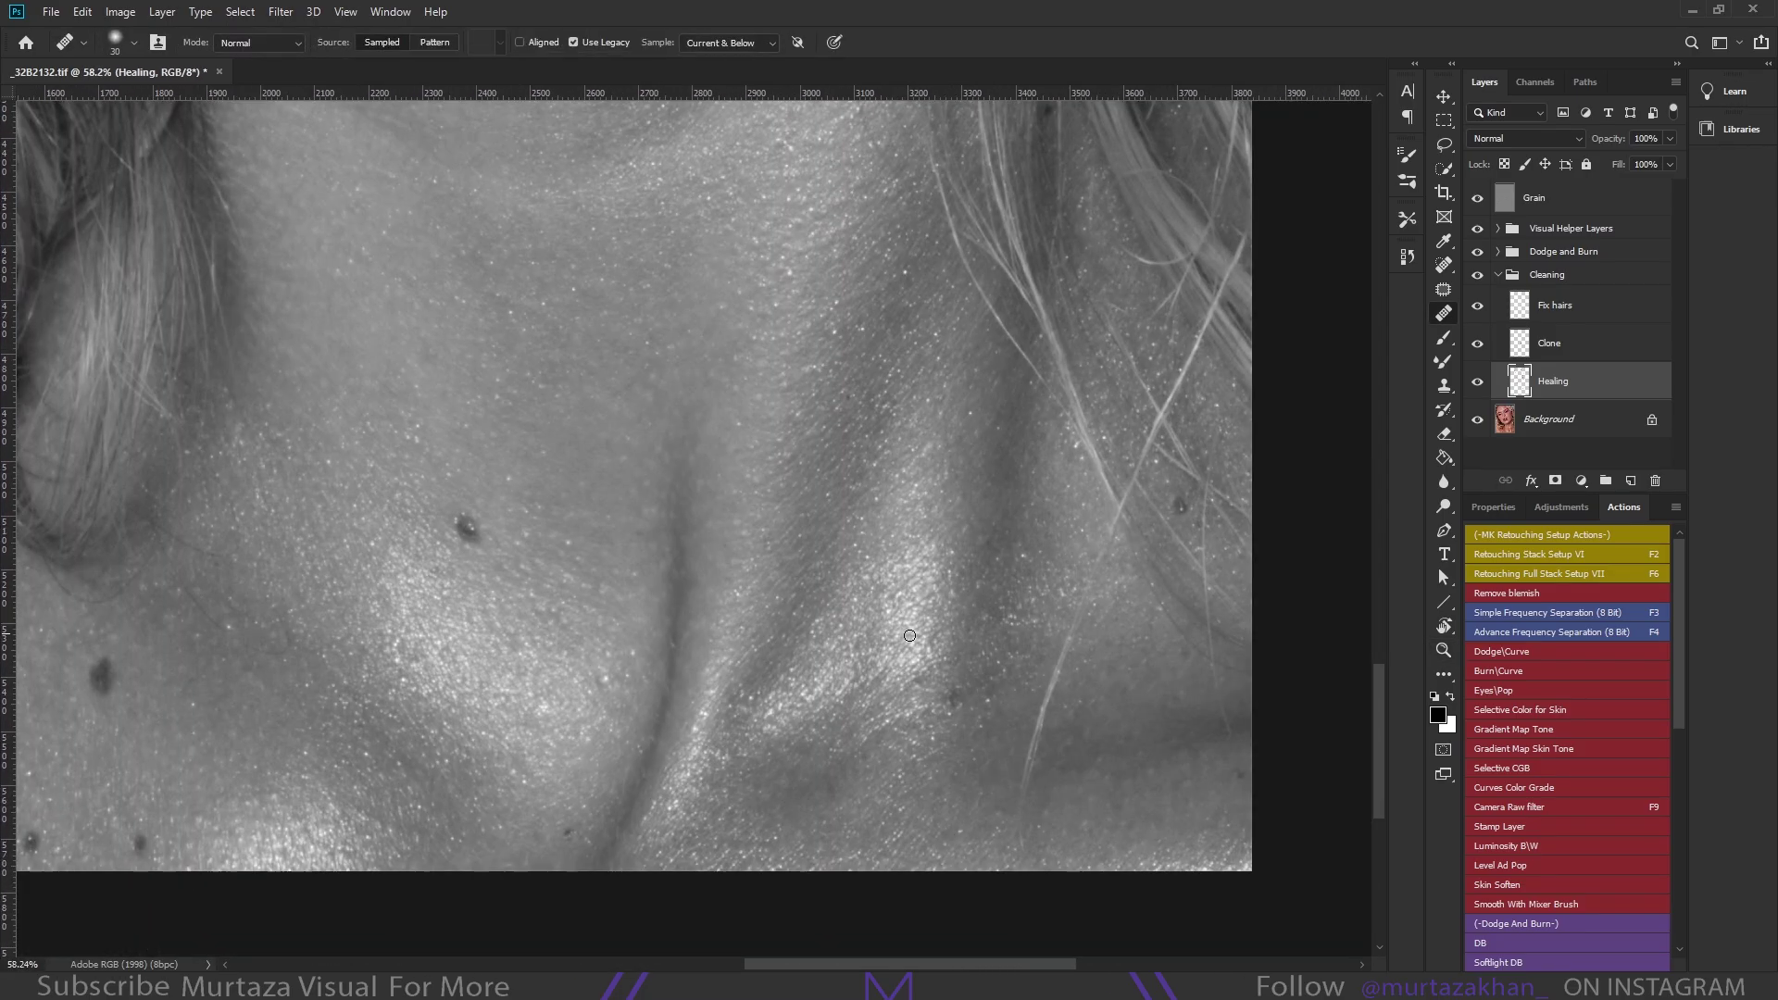
pyautogui.scroll(1, 853, 615)
pyautogui.scroll(-1, 853, 615)
pyautogui.scroll(-3, 576, 615)
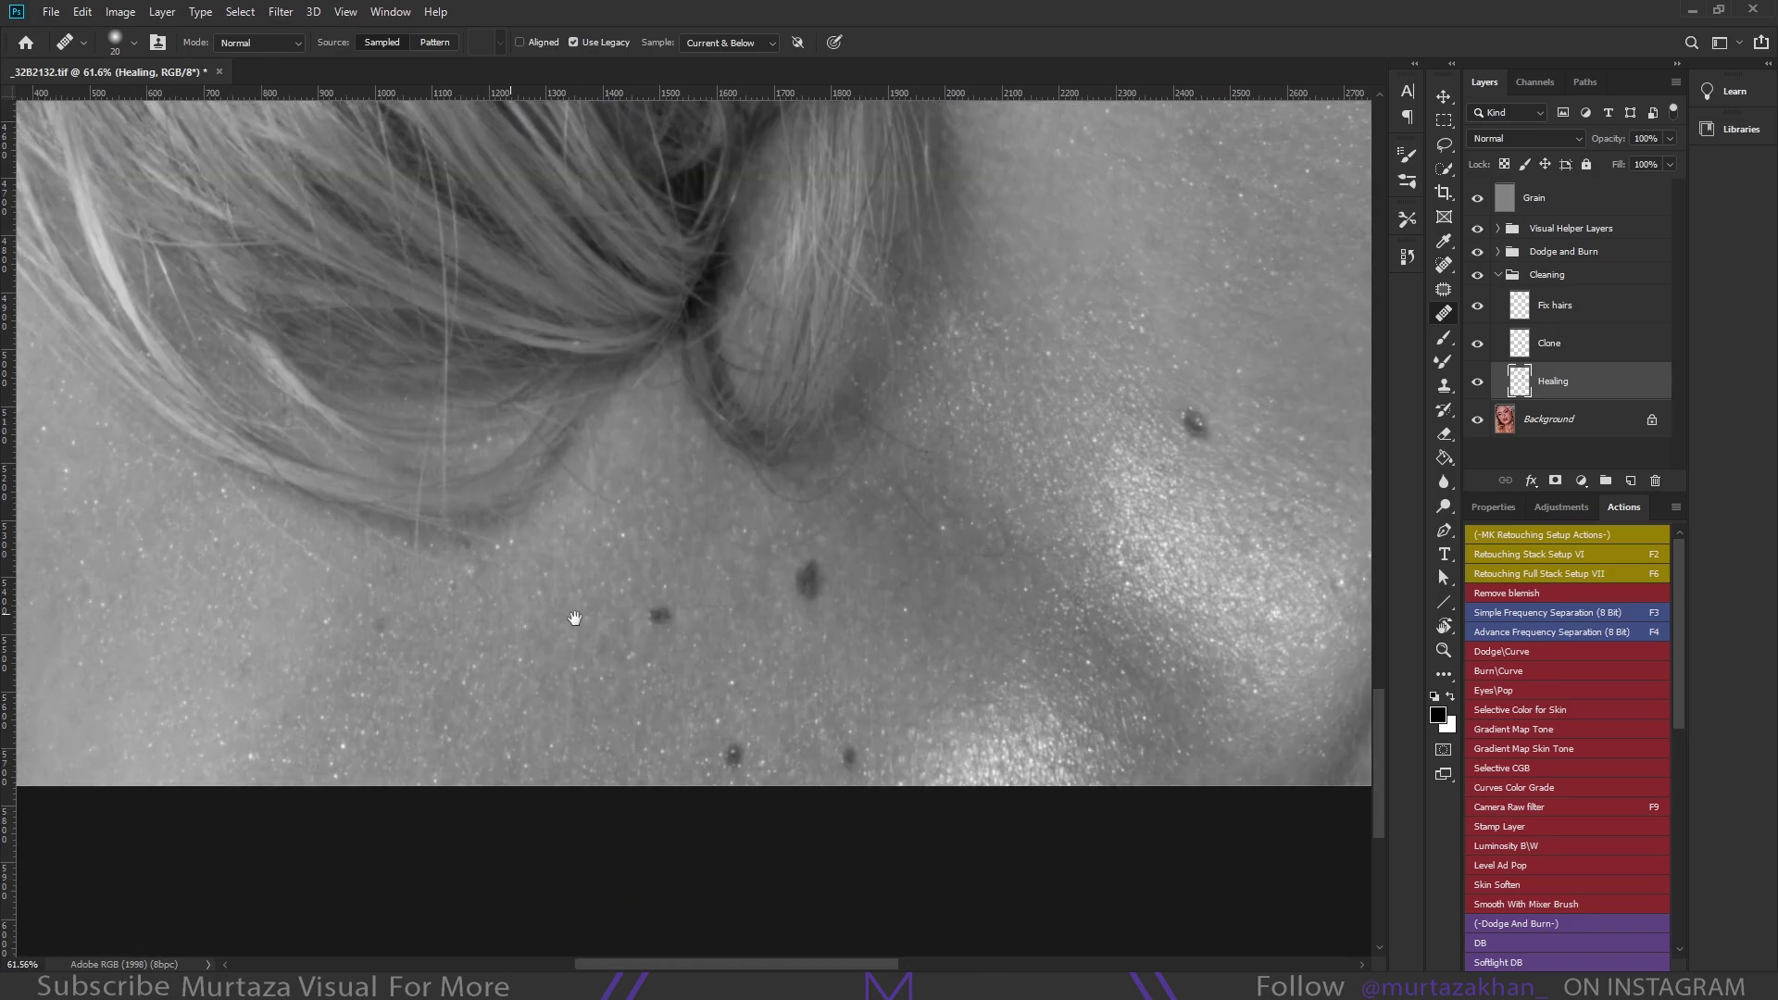
pyautogui.scroll(-1, 511, 698)
pyautogui.scroll(2, 796, 752)
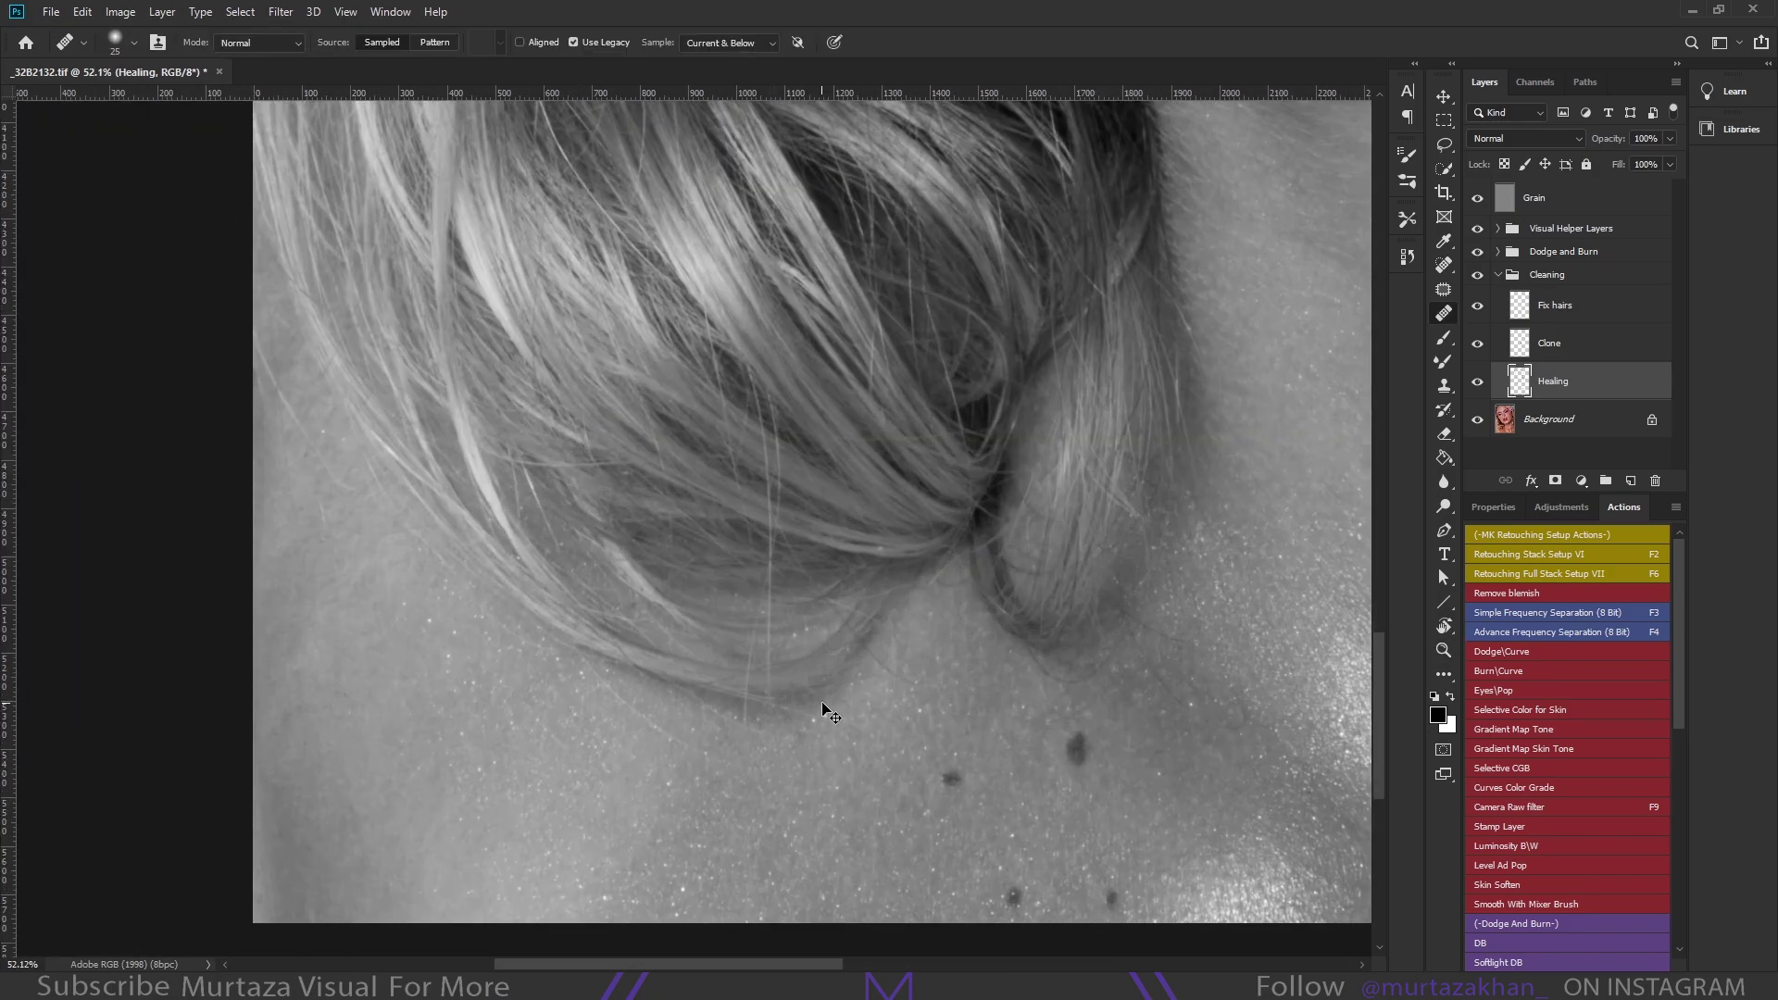
# Zoom in on the eye and nose and return to the Healing Brush
pyautogui.moveTo(822, 706)
pyautogui.mouseDown()
pyautogui.moveTo(394, 430)
pyautogui.moveTo(616, 630)
pyautogui.mouseUp()
pyautogui.press('z')
pyautogui.scroll(2, 615, 630)
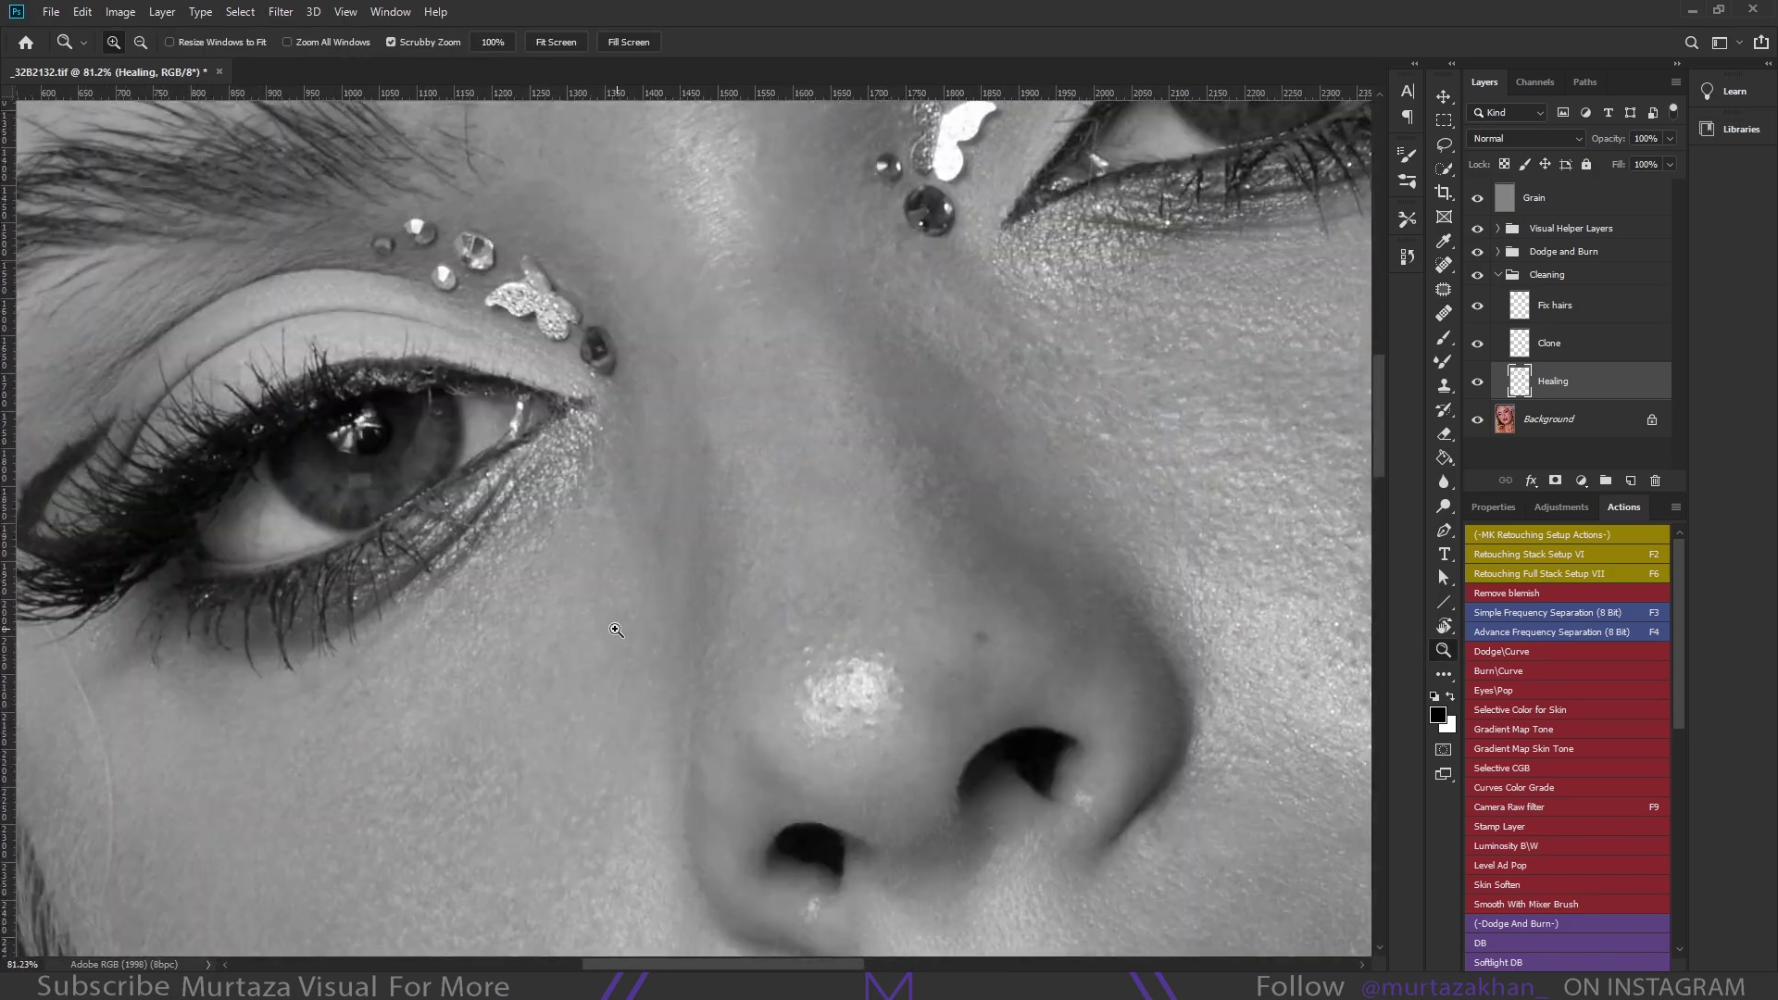
pyautogui.press('j')
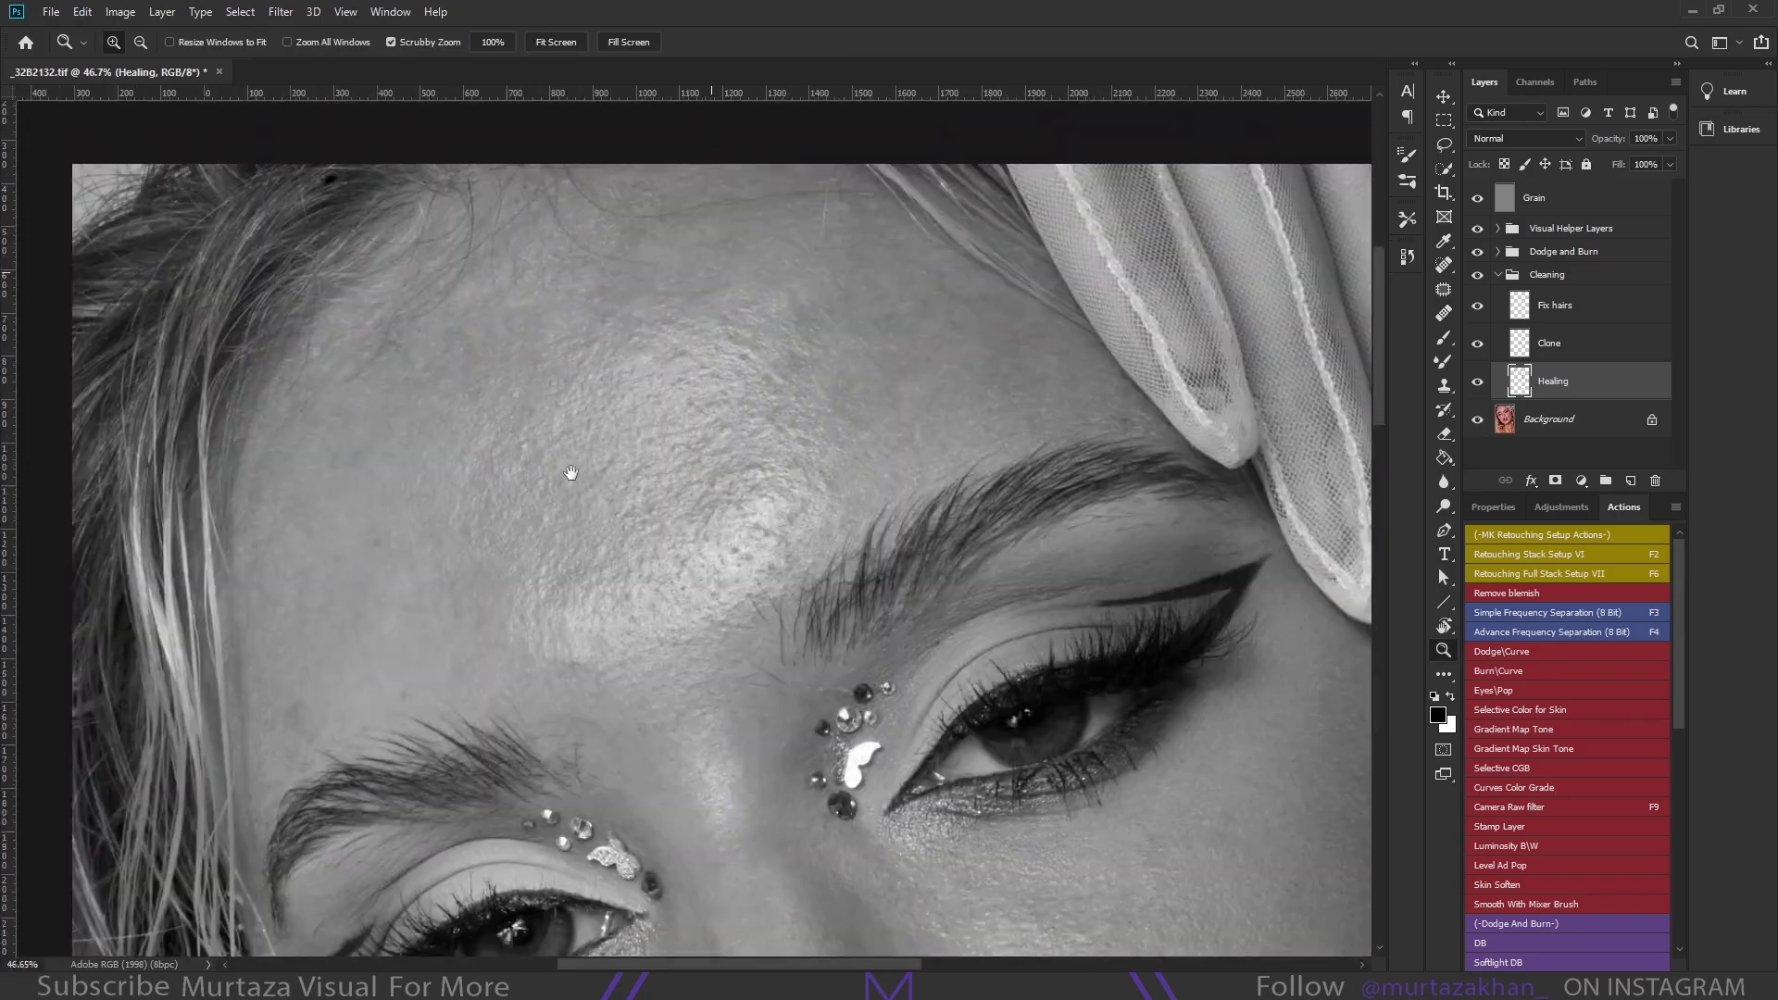
pyautogui.scroll(-3, 1111, 463)
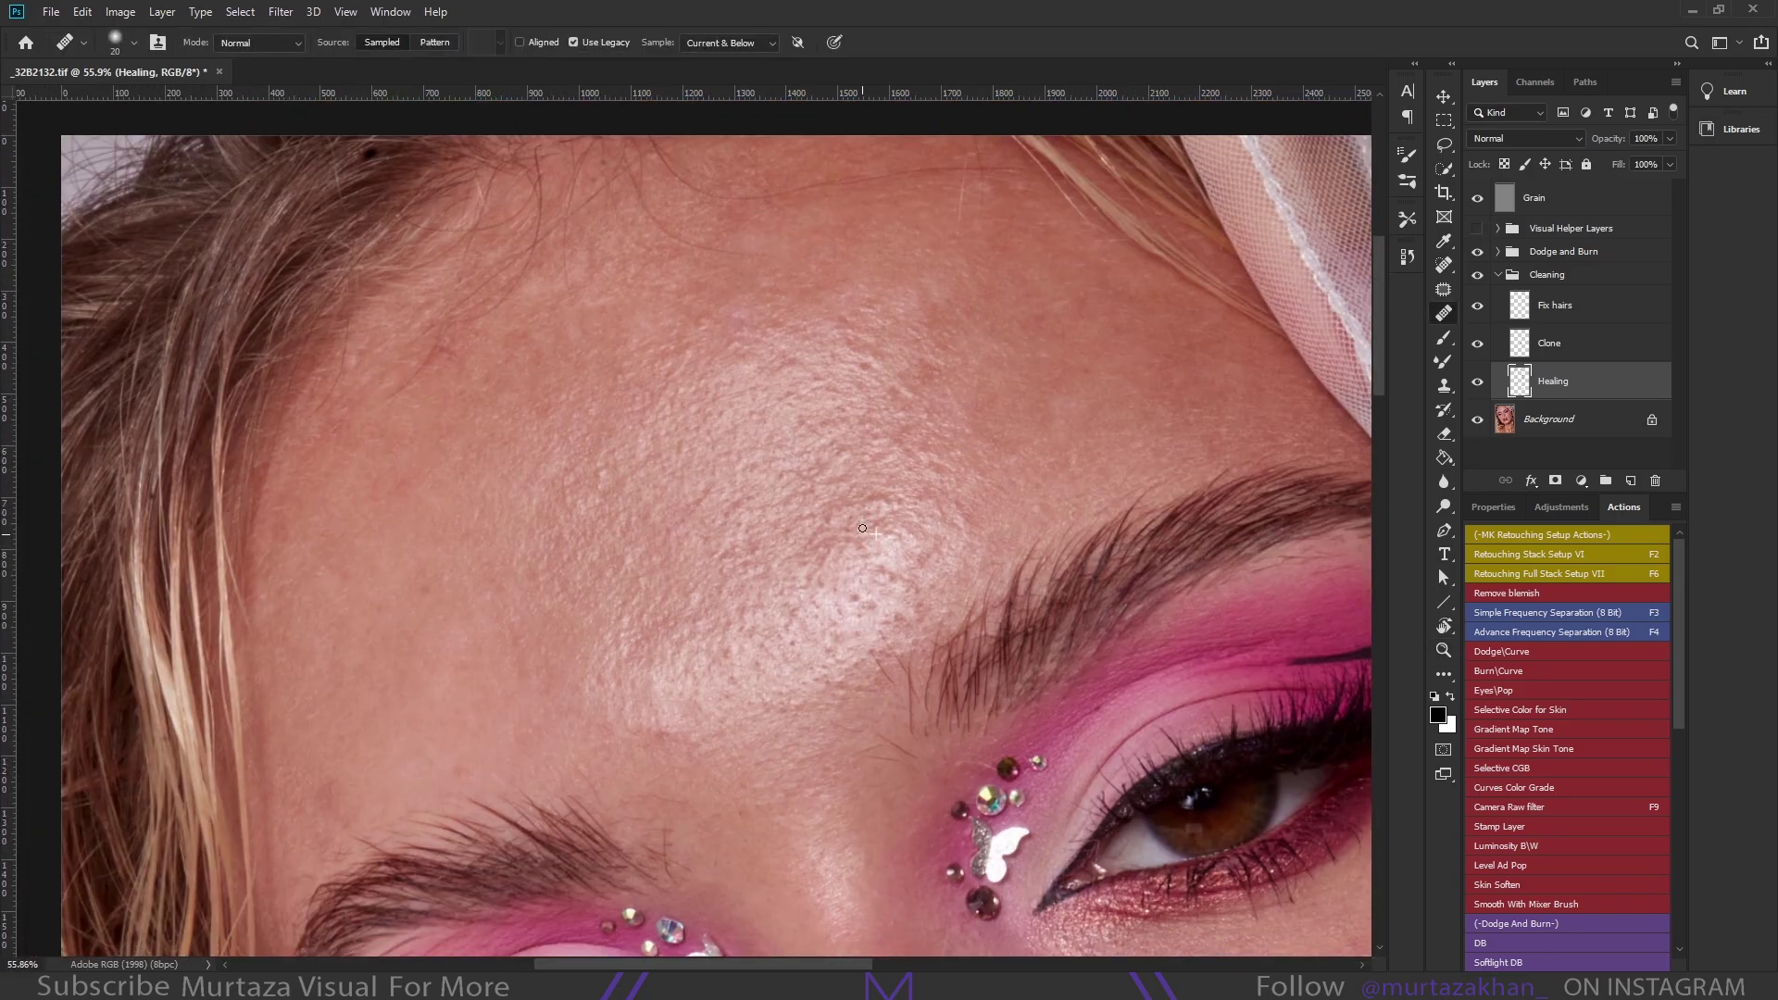
pyautogui.scroll(6, 872, 442)
# Heal the forehead skin, resizing the Healing Brush to cover more area
pyautogui.press(']')
pyautogui.press(']')
pyautogui.scroll(2, 872, 443)
pyautogui.hscroll(2, 741, 463)
pyautogui.press('[')
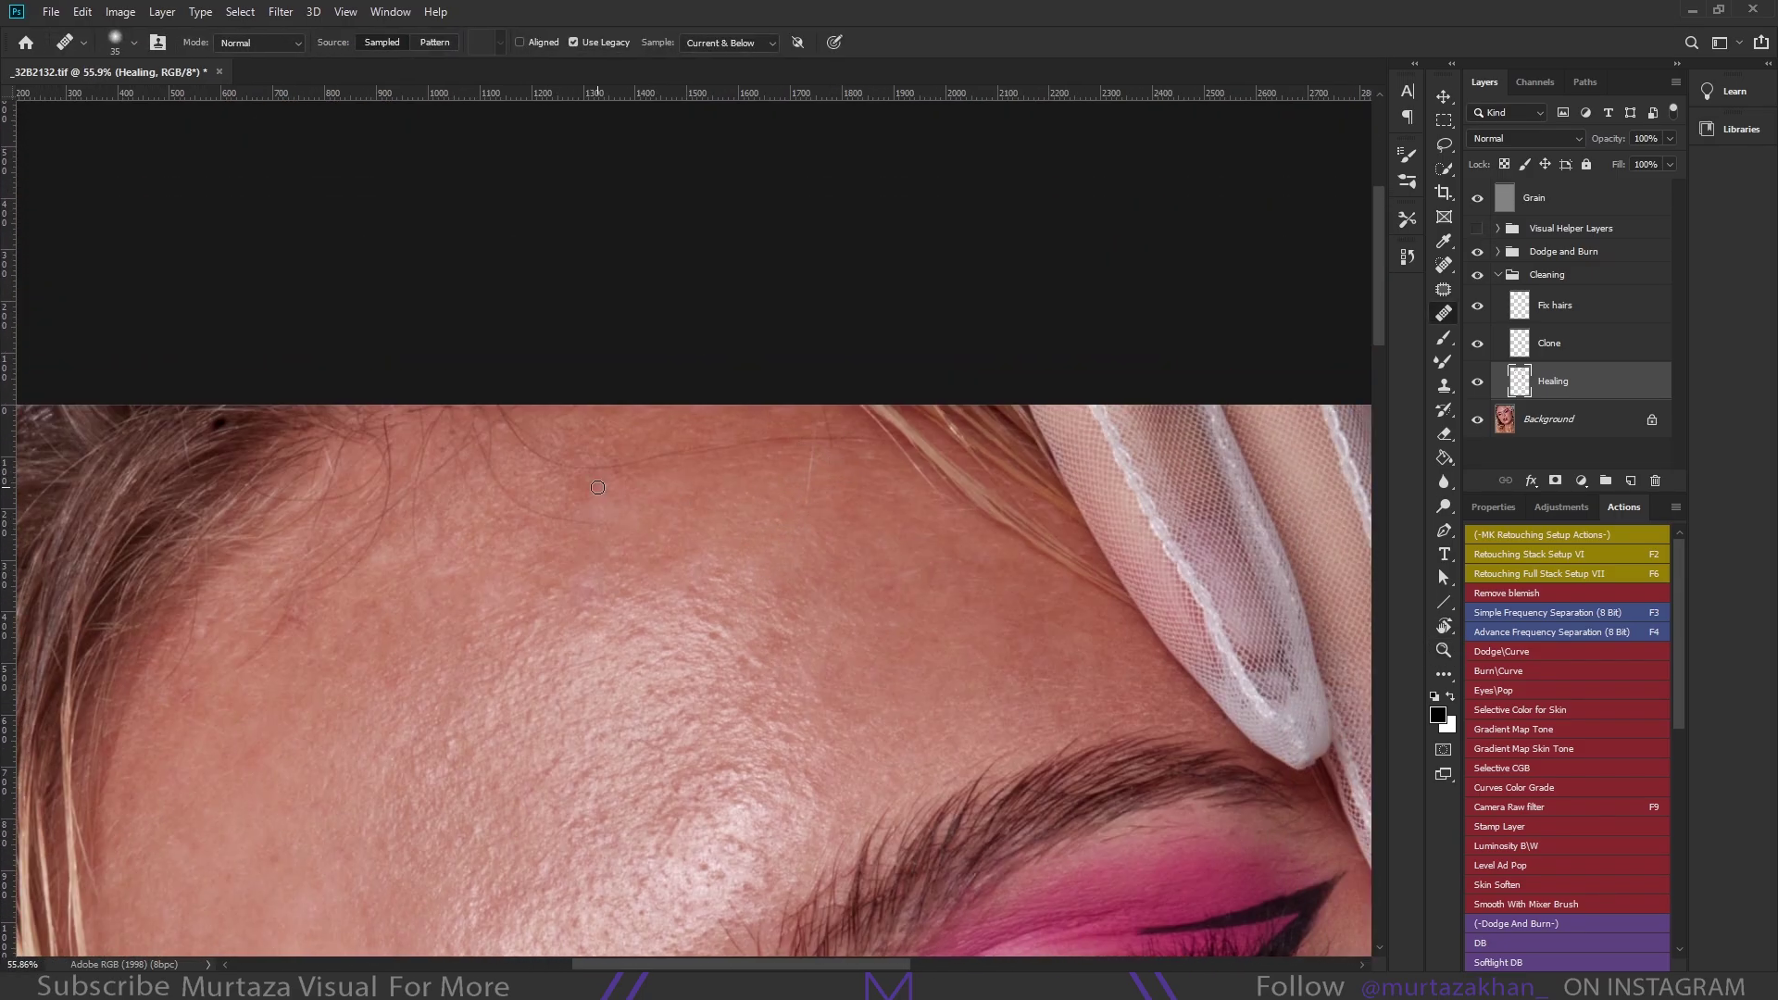
pyautogui.press(']')
pyautogui.press(']')
pyautogui.press(']')
pyautogui.scroll(-2, 690, 509)
pyautogui.hscroll(-2, 690, 518)
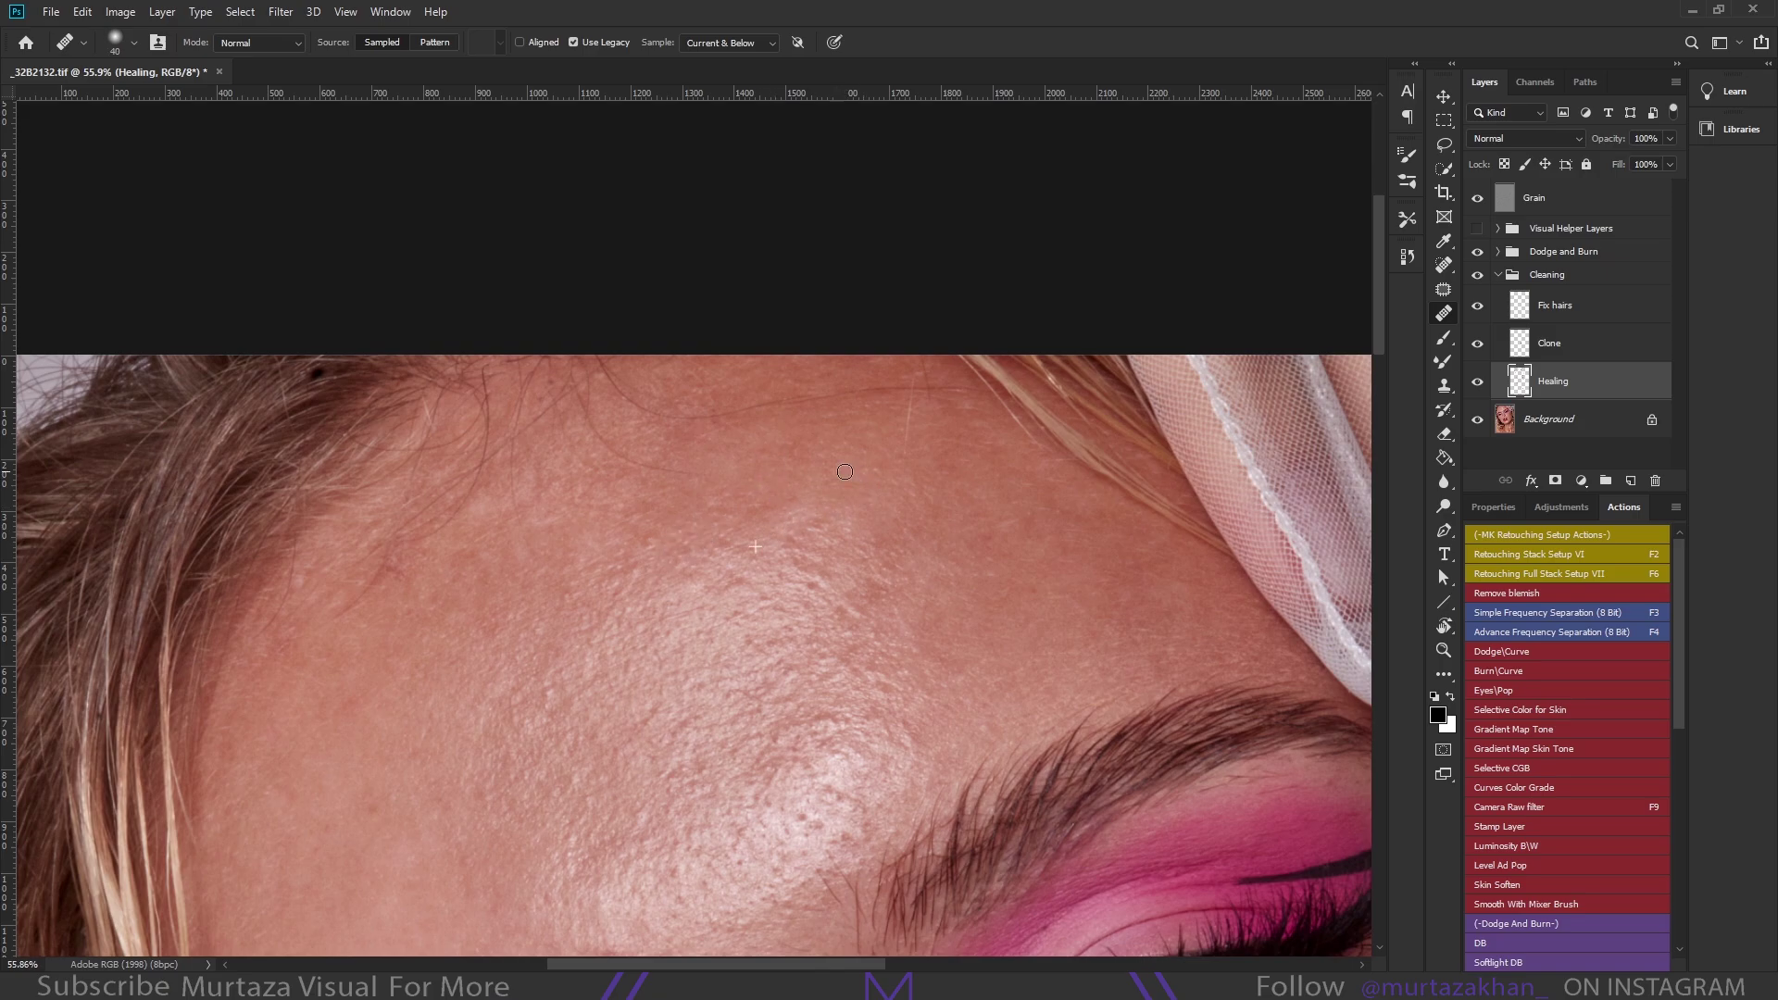
pyautogui.keyDown('alt'); pyautogui.scroll(-3, 858, 477); pyautogui.keyUp('alt')
pyautogui.scroll(-5, 926, 519)
pyautogui.scroll(5, 1018, 547)
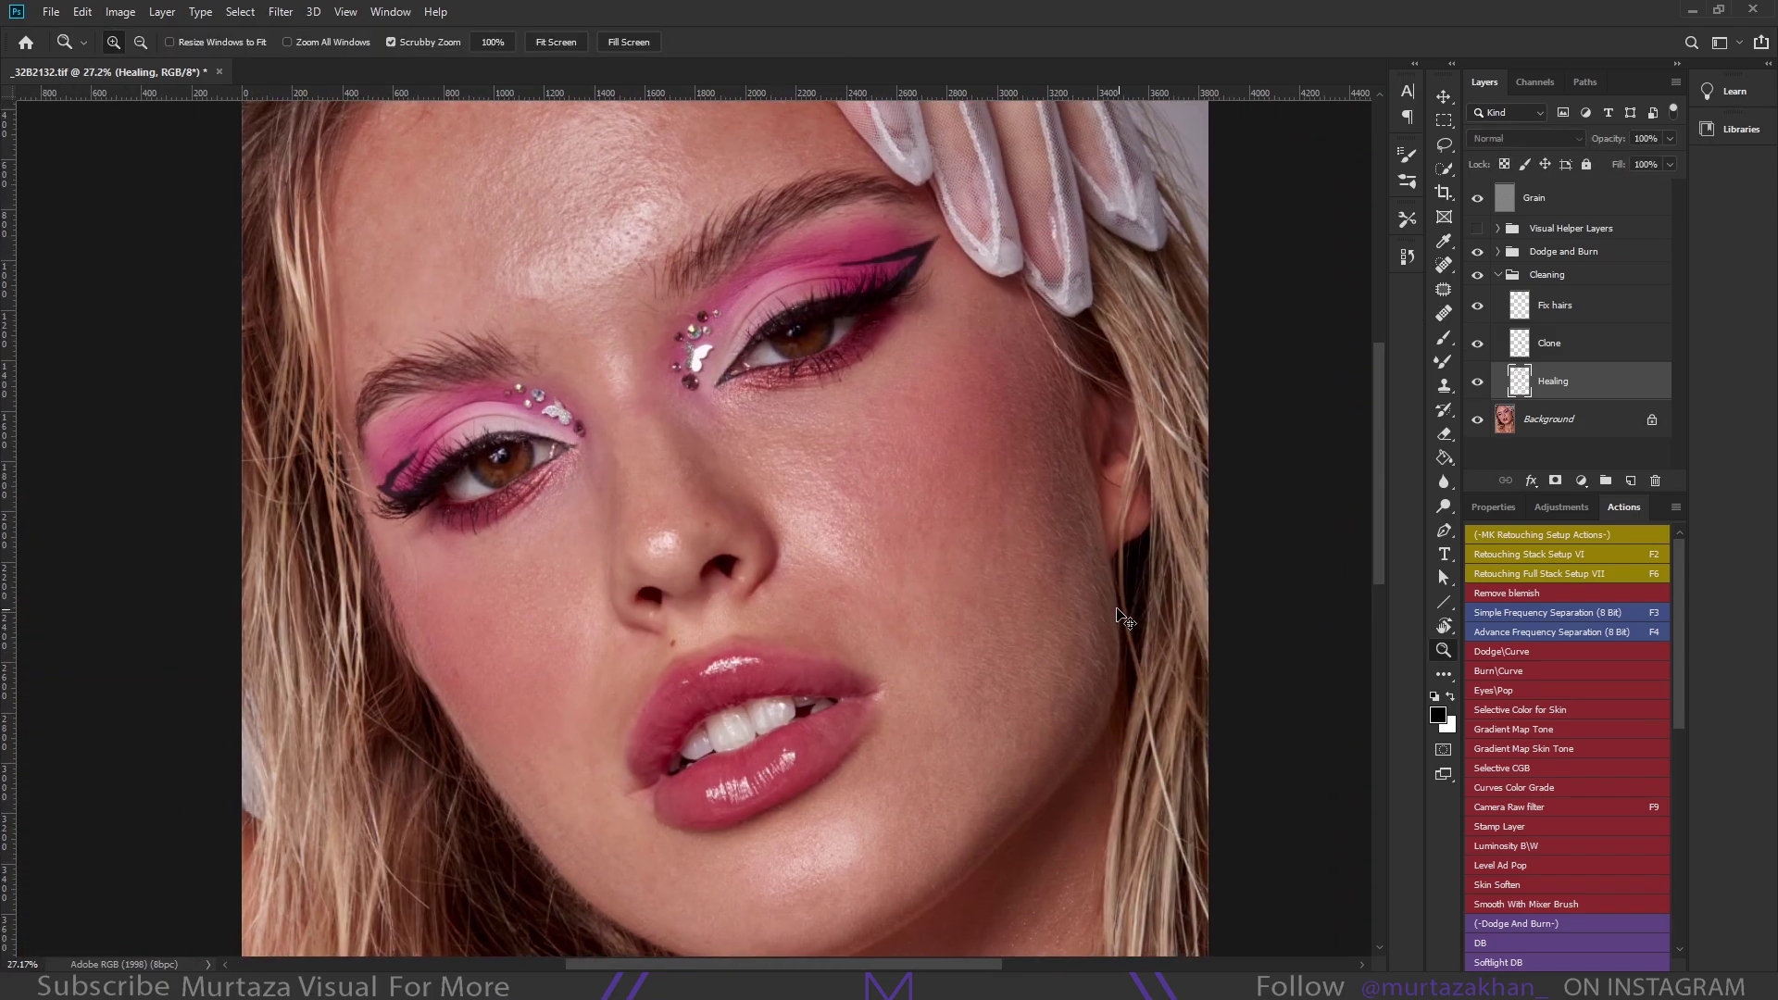
pyautogui.keyDown('alt'); pyautogui.scroll(1, 1071, 560); pyautogui.keyUp('alt')
pyautogui.press('[')
pyautogui.press('[')
# Make Fix hairs the active layer with the Clone Stamp and pan around the cheek
pyautogui.press('s')
pyautogui.keyDown('alt'); pyautogui.scroll(3, 1071, 560); pyautogui.keyUp('alt')
pyautogui.scroll(-5, 880, 574)
pyautogui.hotkey('alt', ']')
pyautogui.hotkey('alt', ']')
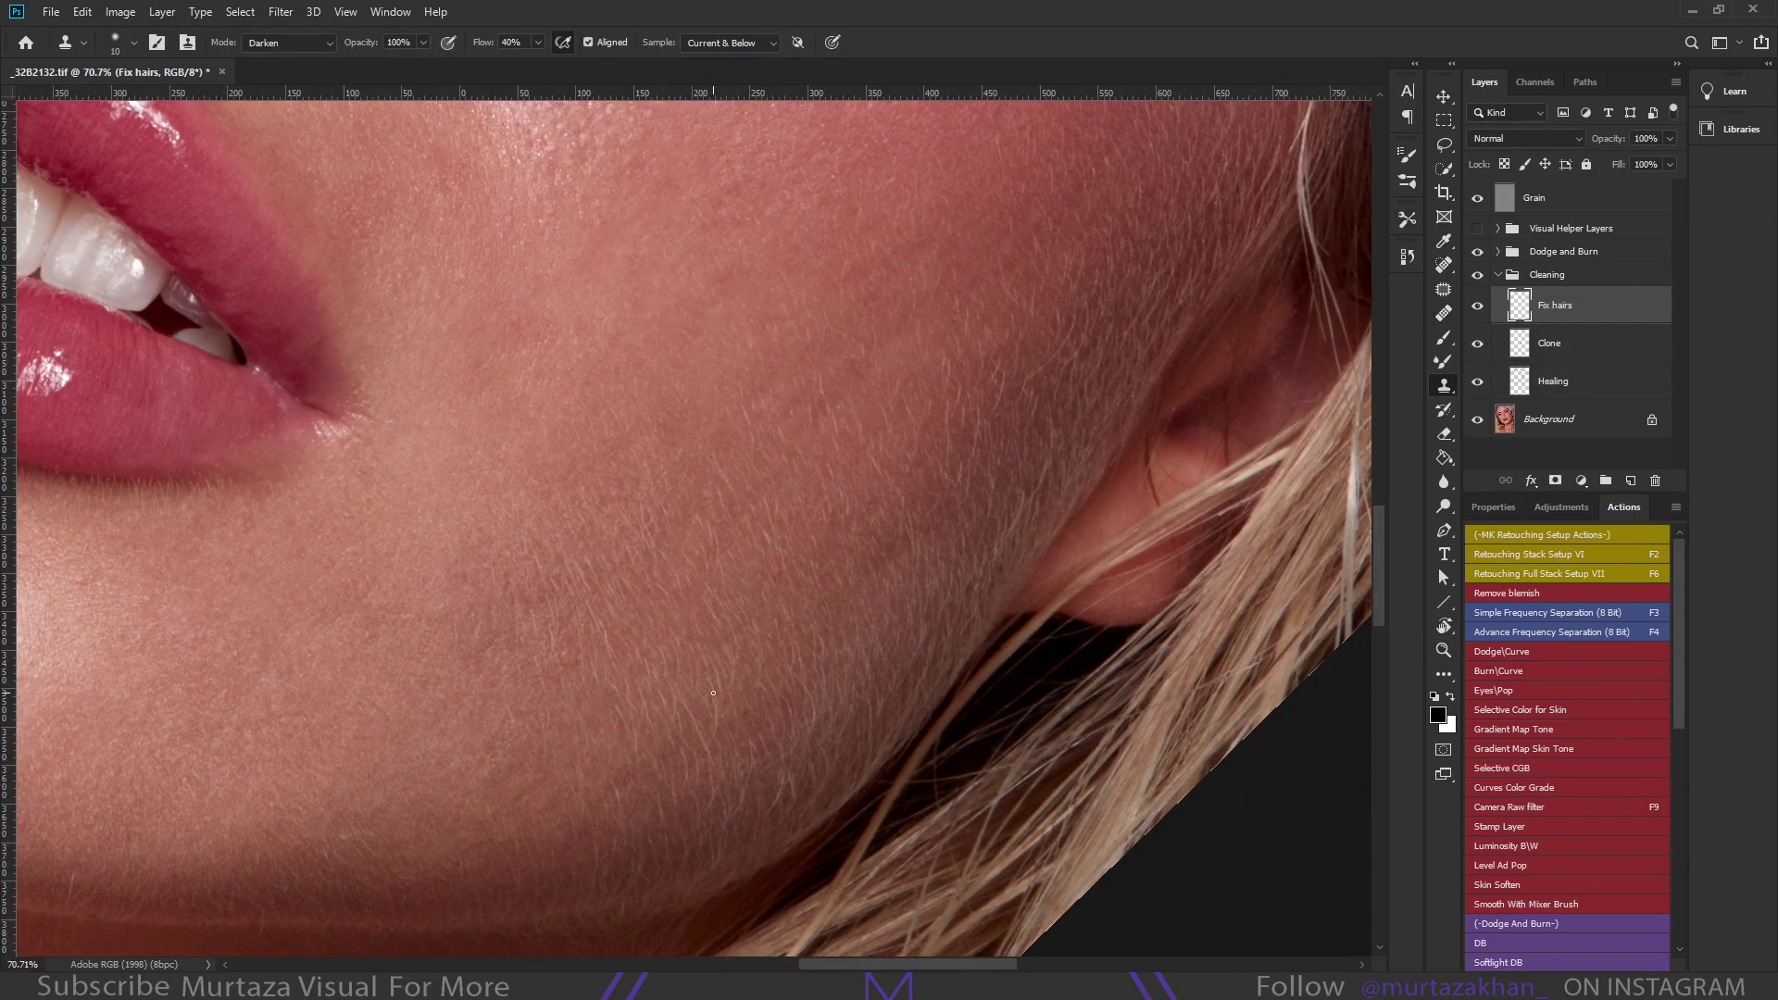
pyautogui.scroll(2, 722, 648)
pyautogui.hscroll(-1, 740, 592)
pyautogui.hscroll(3, 685, 551)
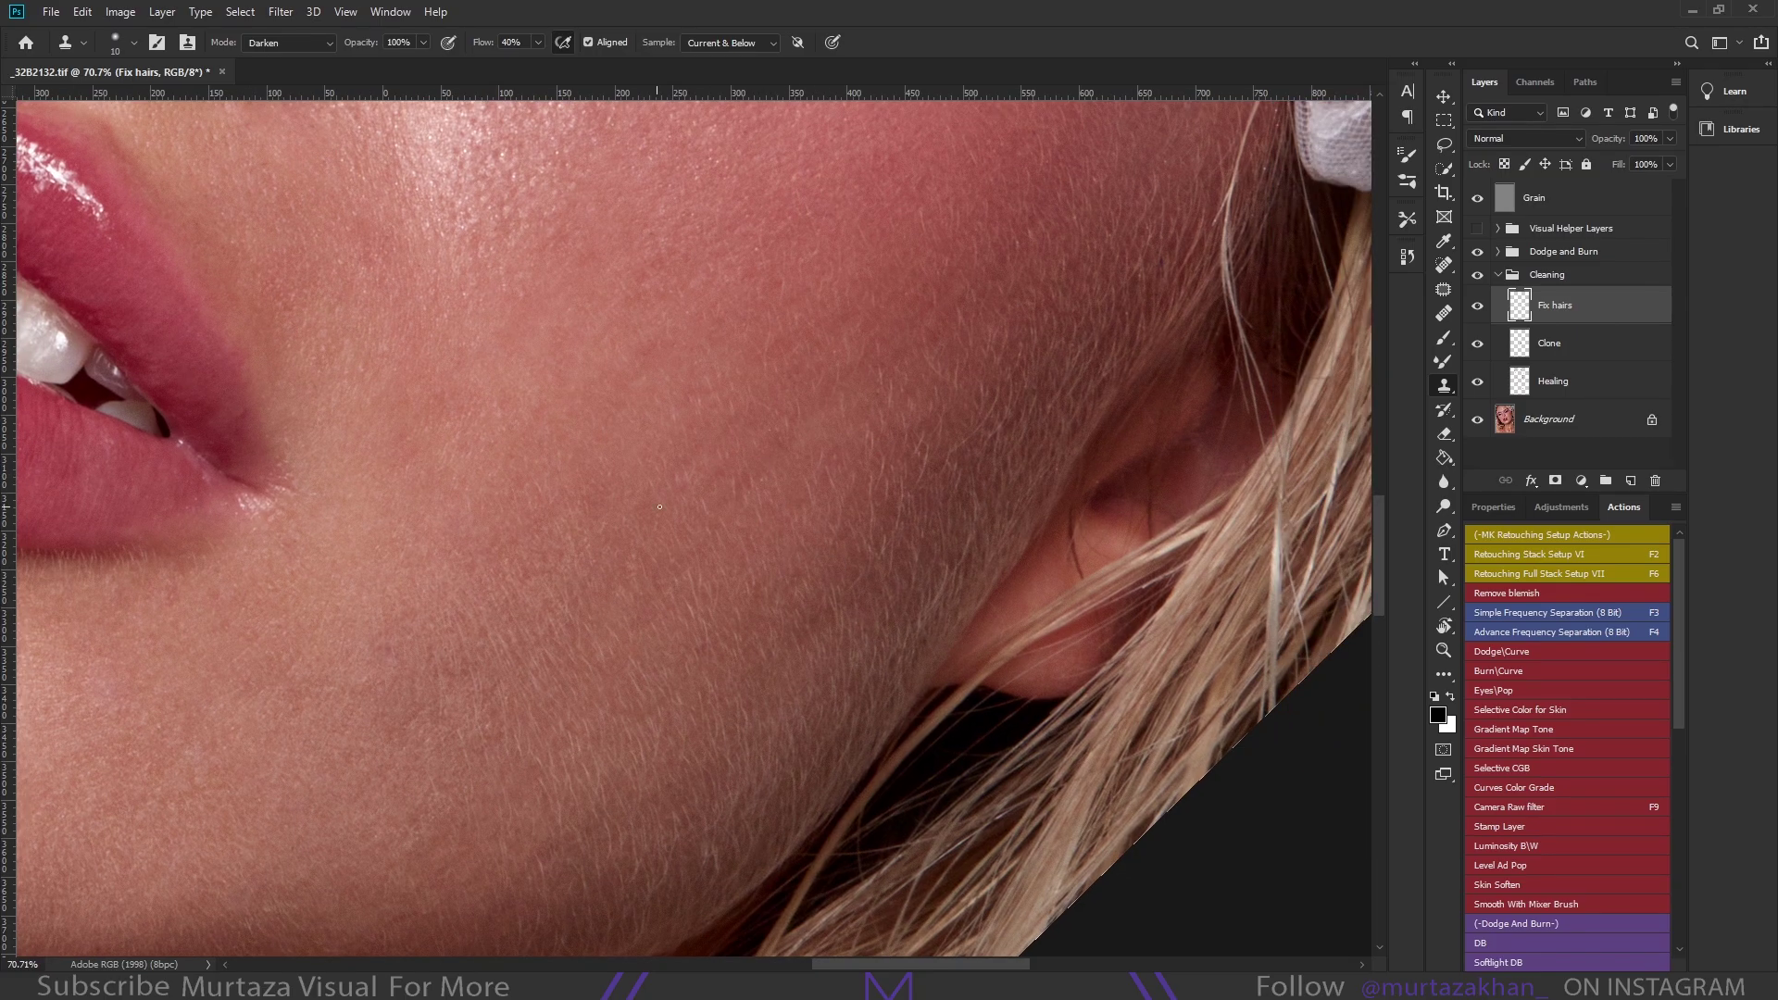
pyautogui.scroll(3, 648, 639)
pyautogui.hscroll(4, 685, 616)
# Rotate the view to follow the jawline, then bring the lips and jaw in
pyautogui.moveTo(623, 457); pyautogui.dragTo(911, 459)
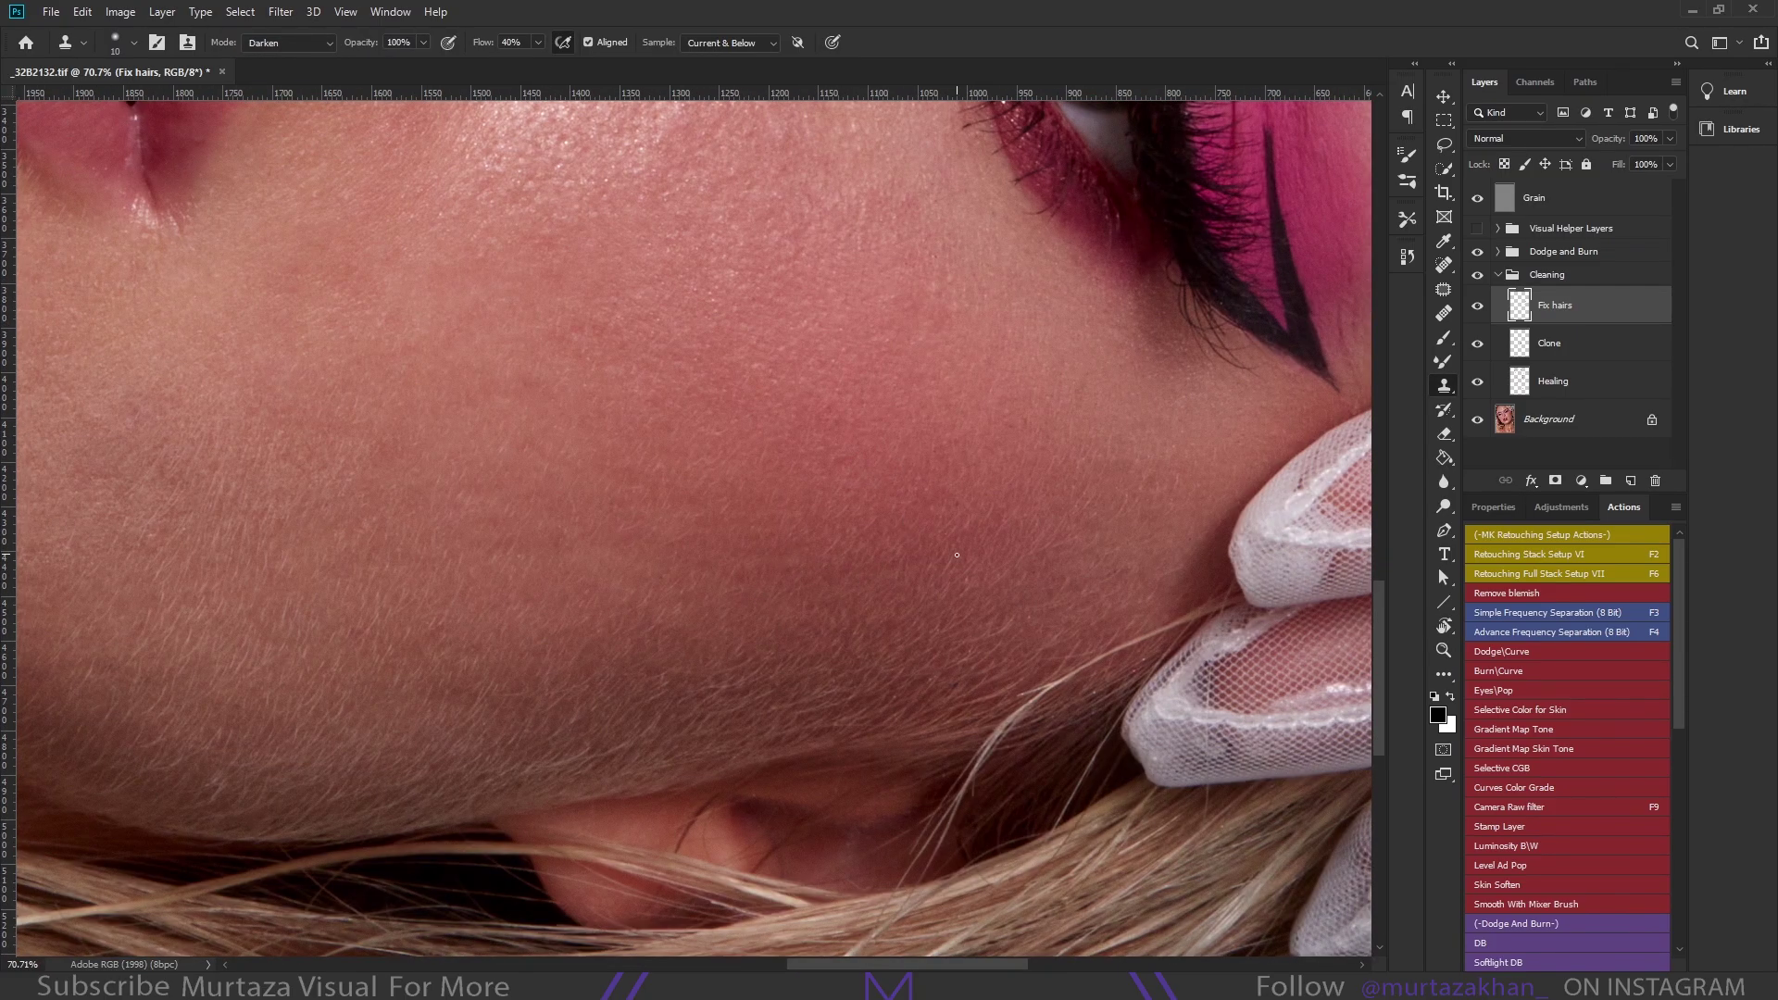
pyautogui.moveTo(956, 554); pyautogui.dragTo(775, 584)
pyautogui.scroll(-3, 602, 681)
pyautogui.scroll(5, 717, 648)
pyautogui.hscroll(2, 758, 635)
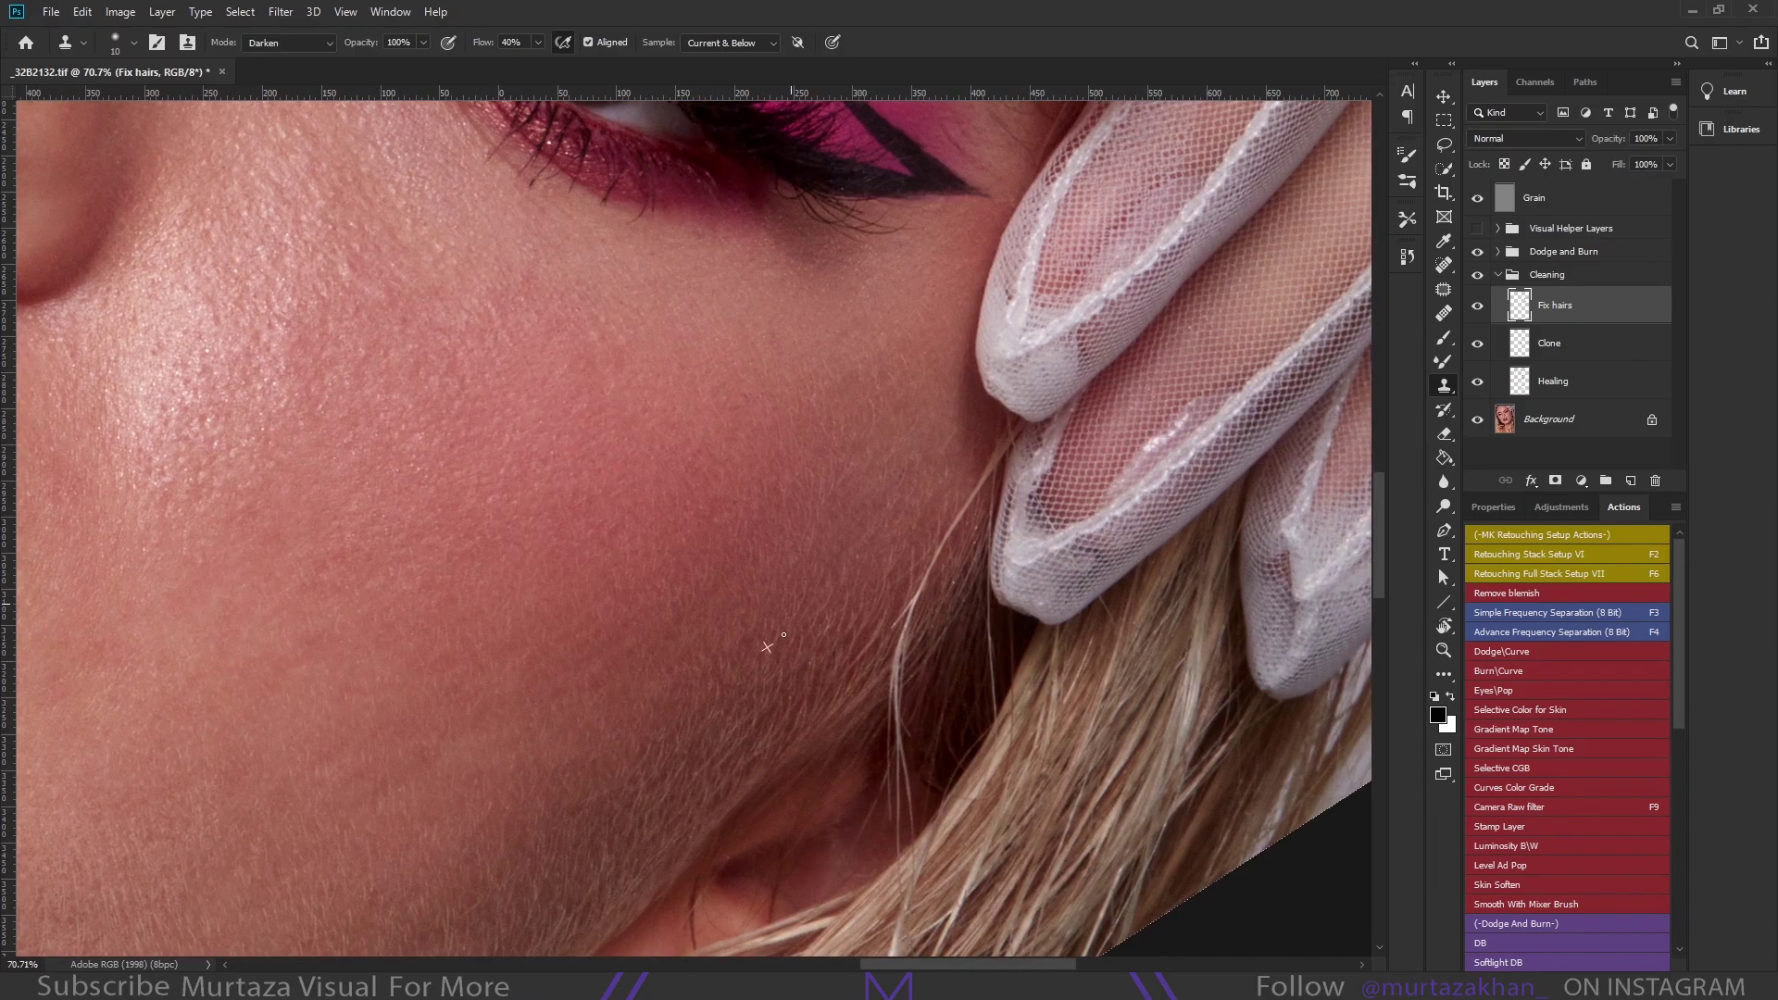
pyautogui.scroll(-1, 755, 592)
pyautogui.scroll(3, 745, 519)
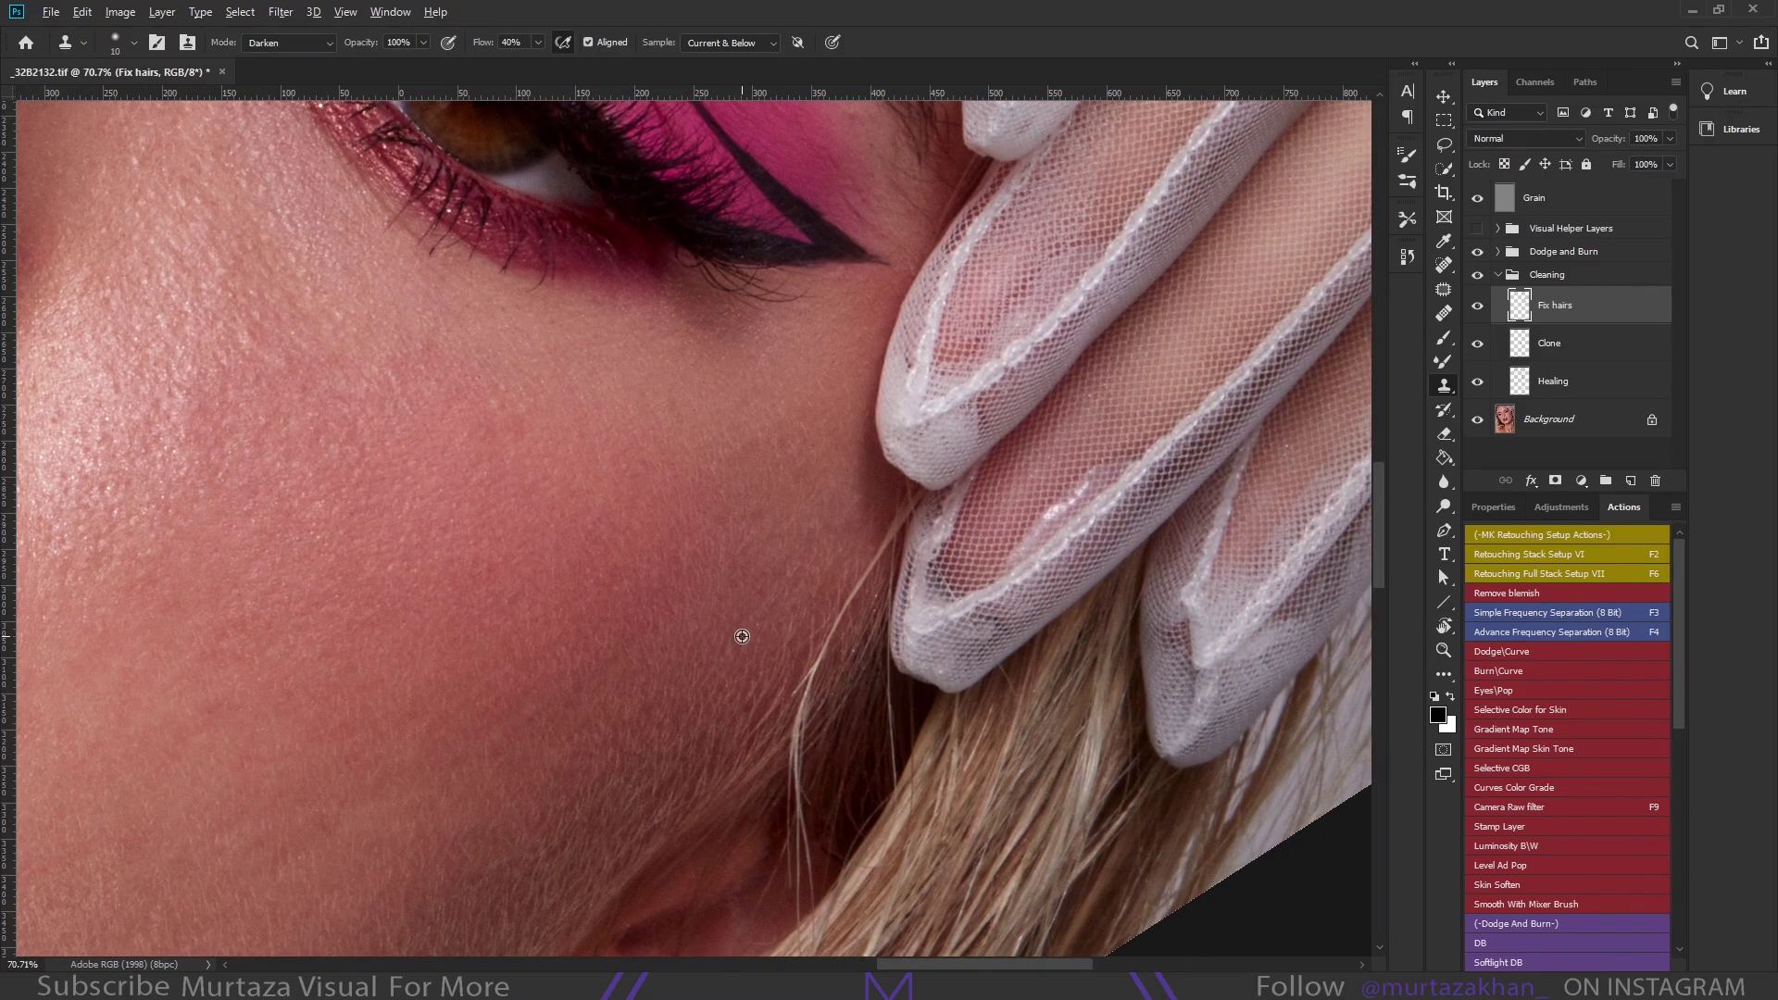
pyautogui.scroll(2, 742, 636)
pyautogui.scroll(2, 742, 636)
pyautogui.moveTo(742, 636); pyautogui.dragTo(703, 625)
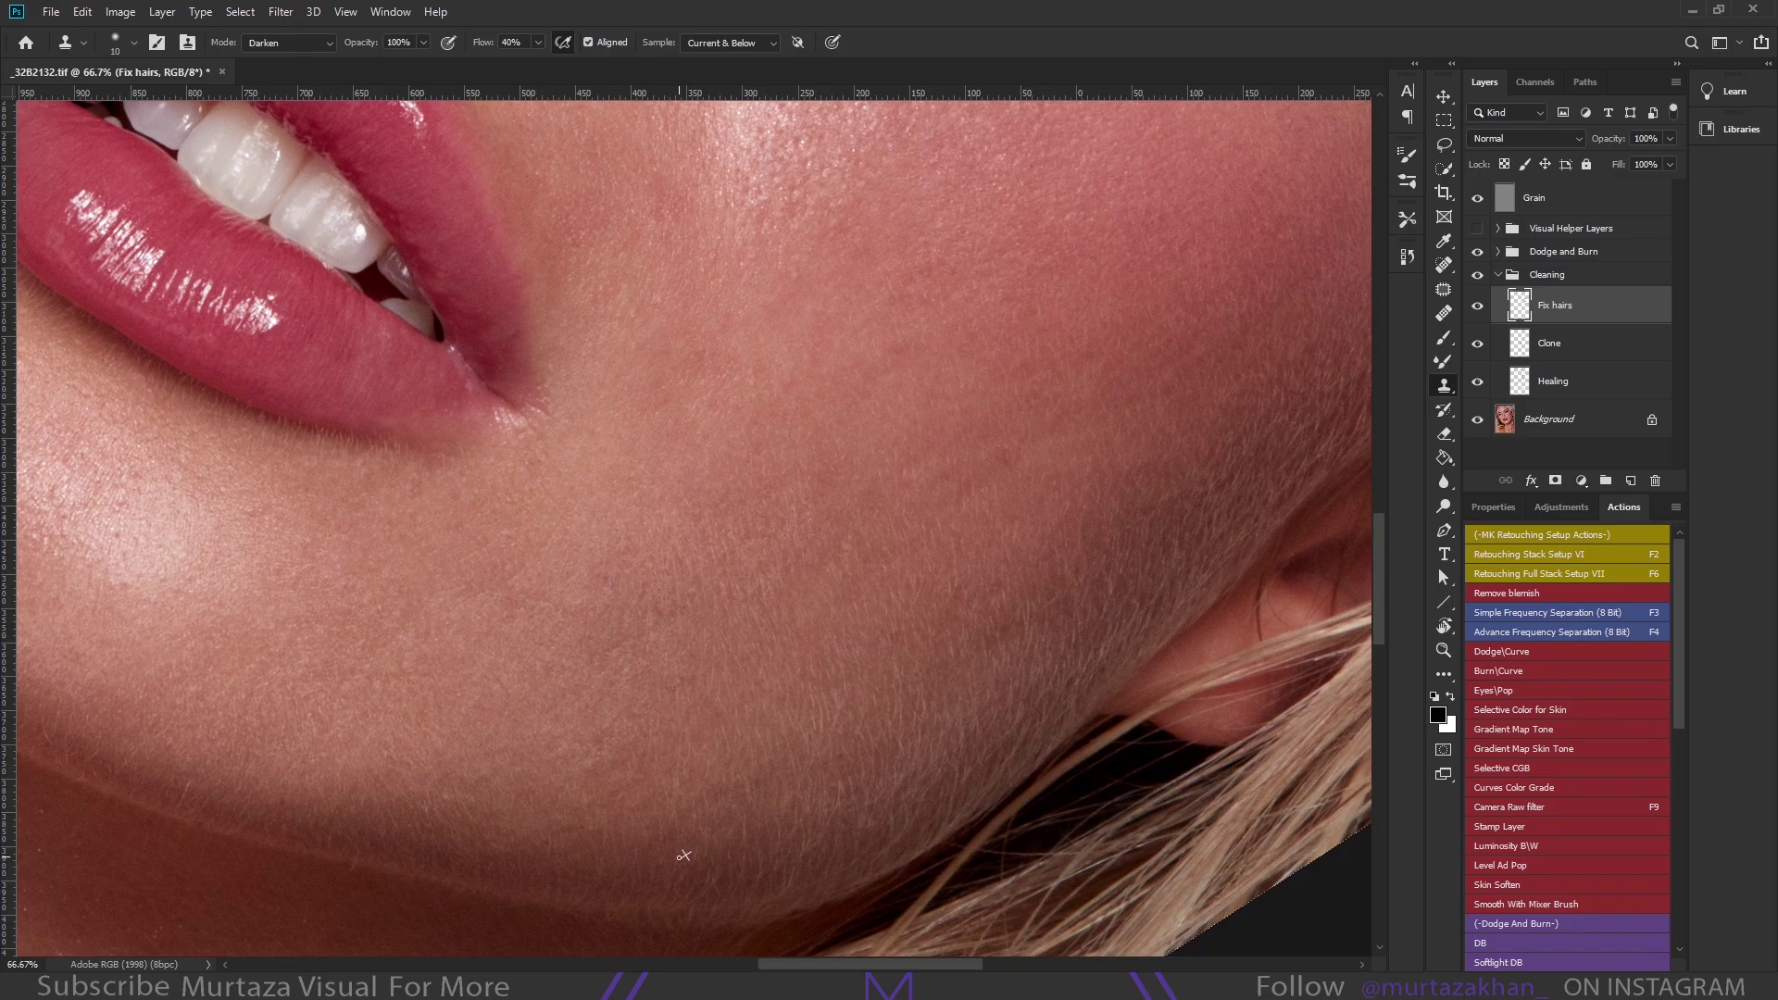
# Check the cheek and jaw, then show the Visual Helper Layers for black-and-white checking
pyautogui.hscroll(3, 679, 602)
pyautogui.scroll(-2, 739, 509)
pyautogui.hscroll(-2, 677, 605)
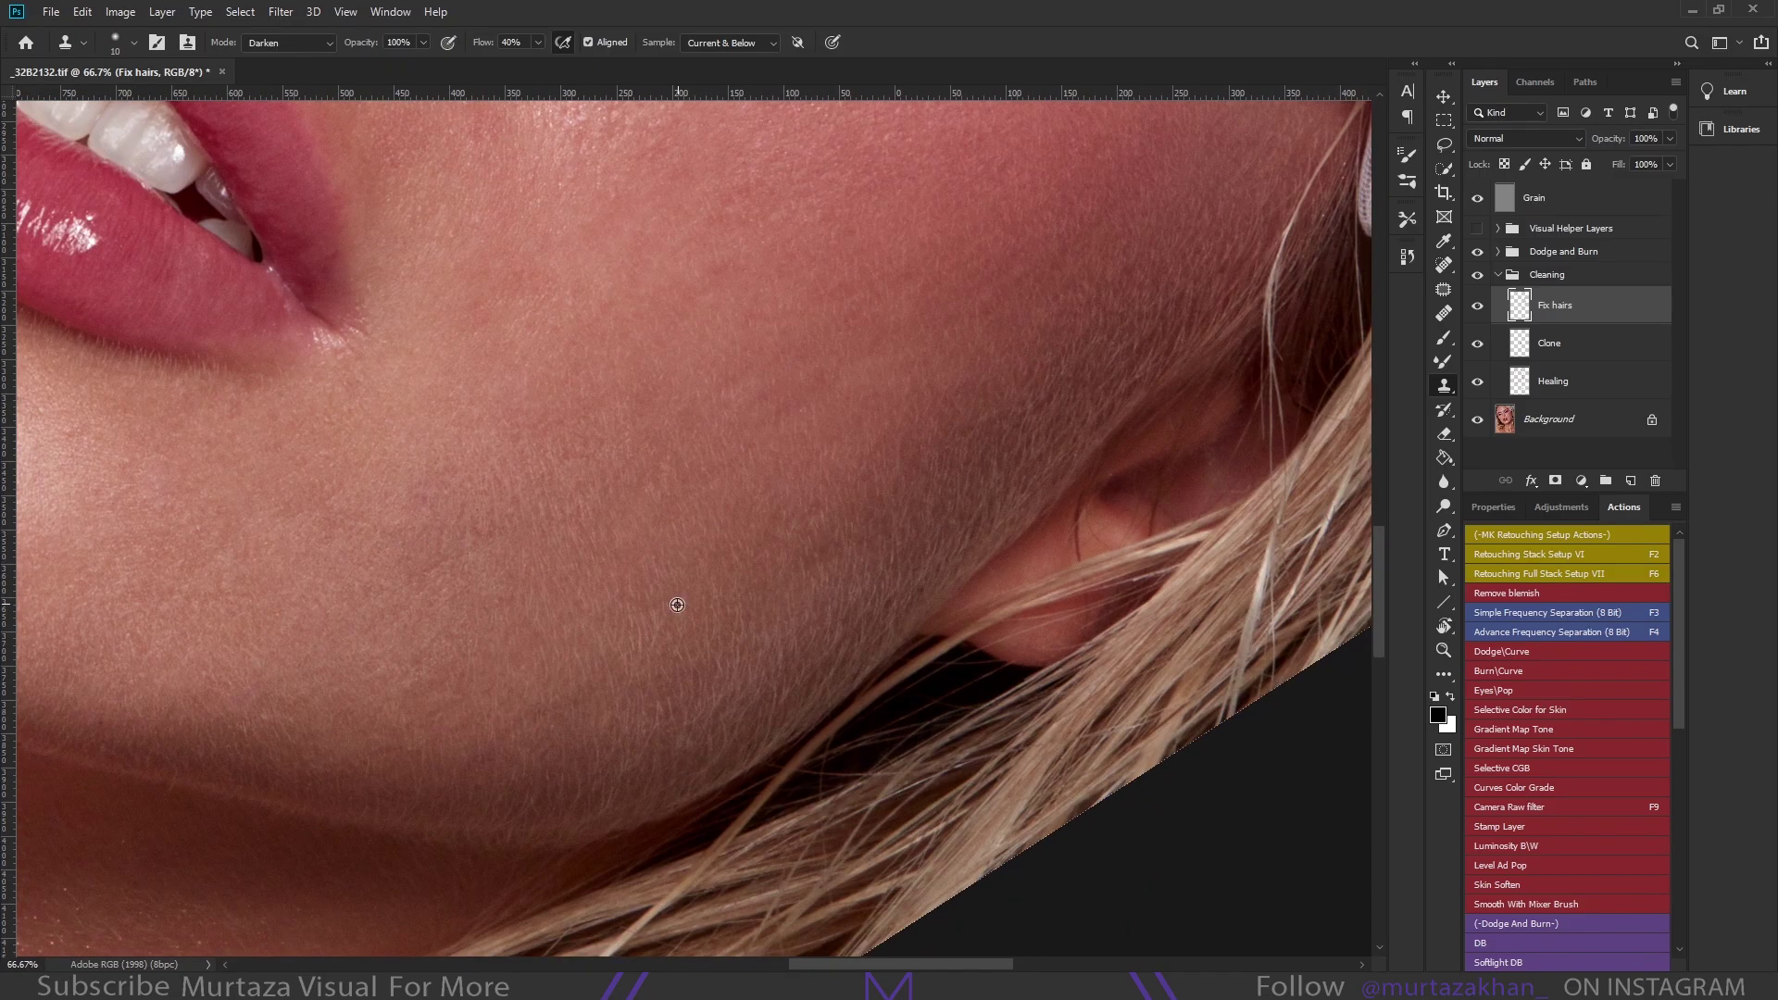
pyautogui.scroll(-2, 1019, 602)
pyautogui.scroll(1, 1019, 602)
pyautogui.hscroll(2, 1008, 599)
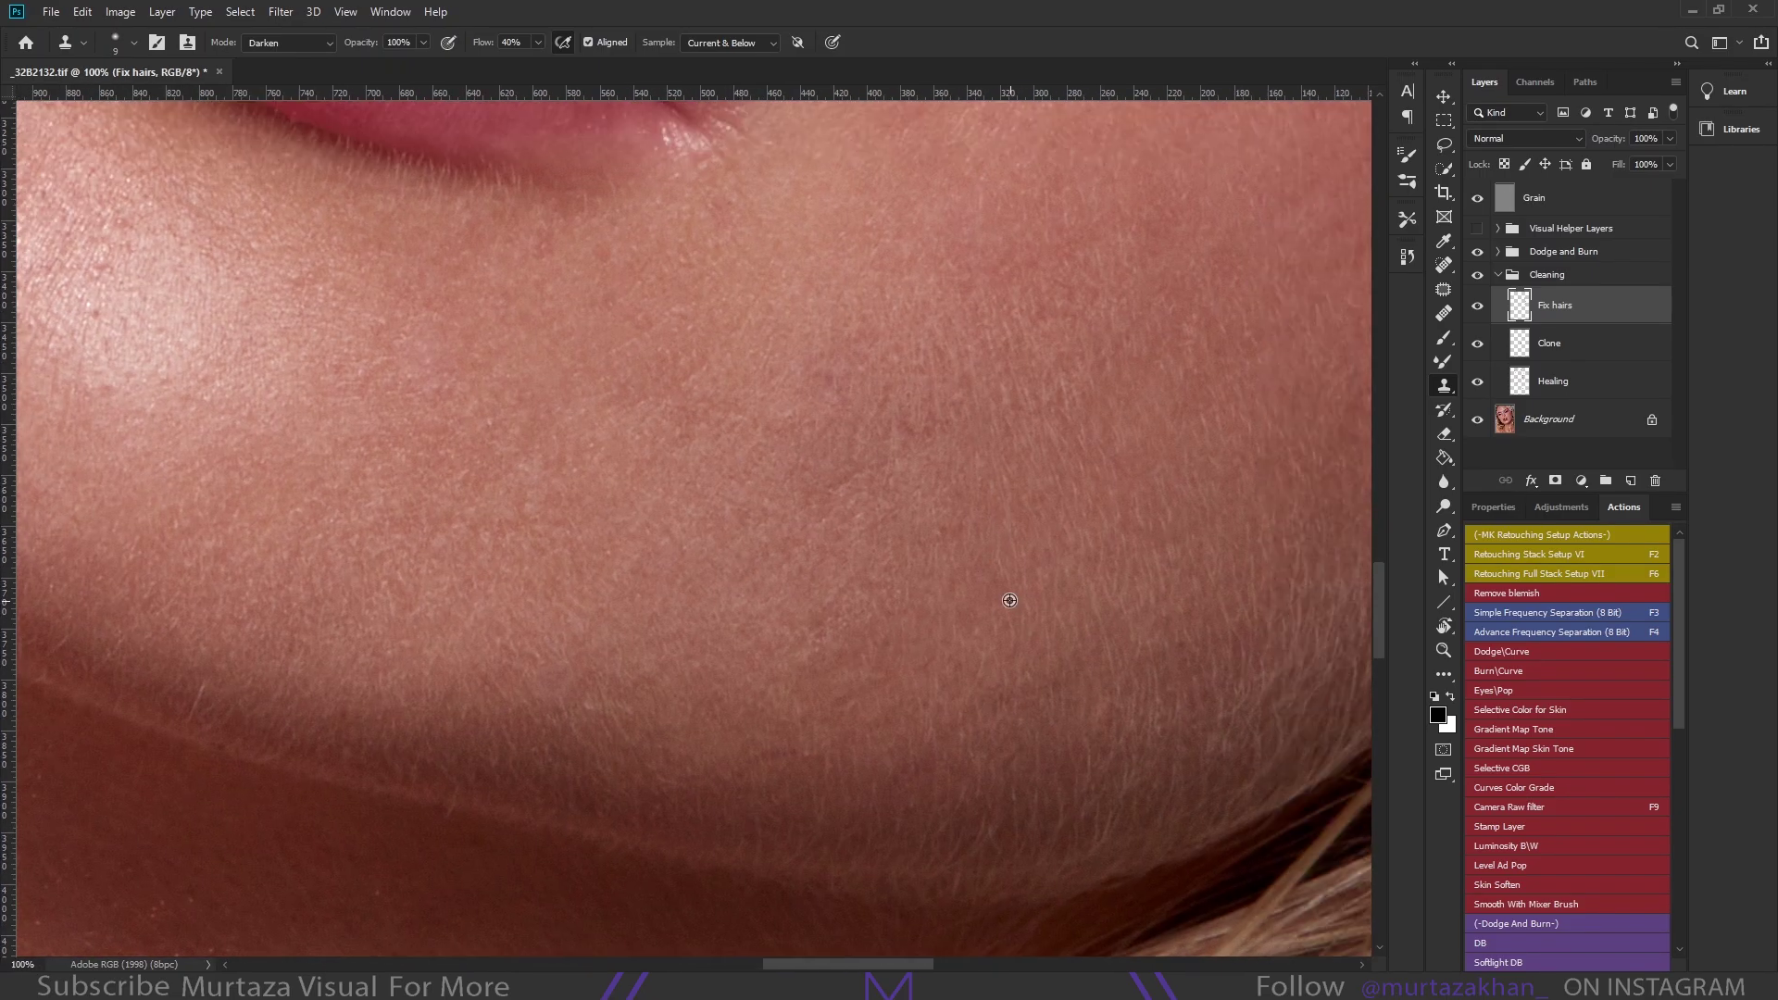
pyautogui.scroll(-2, 1140, 532)
pyautogui.hscroll(5, 836, 780)
pyautogui.scroll(-2, 753, 596)
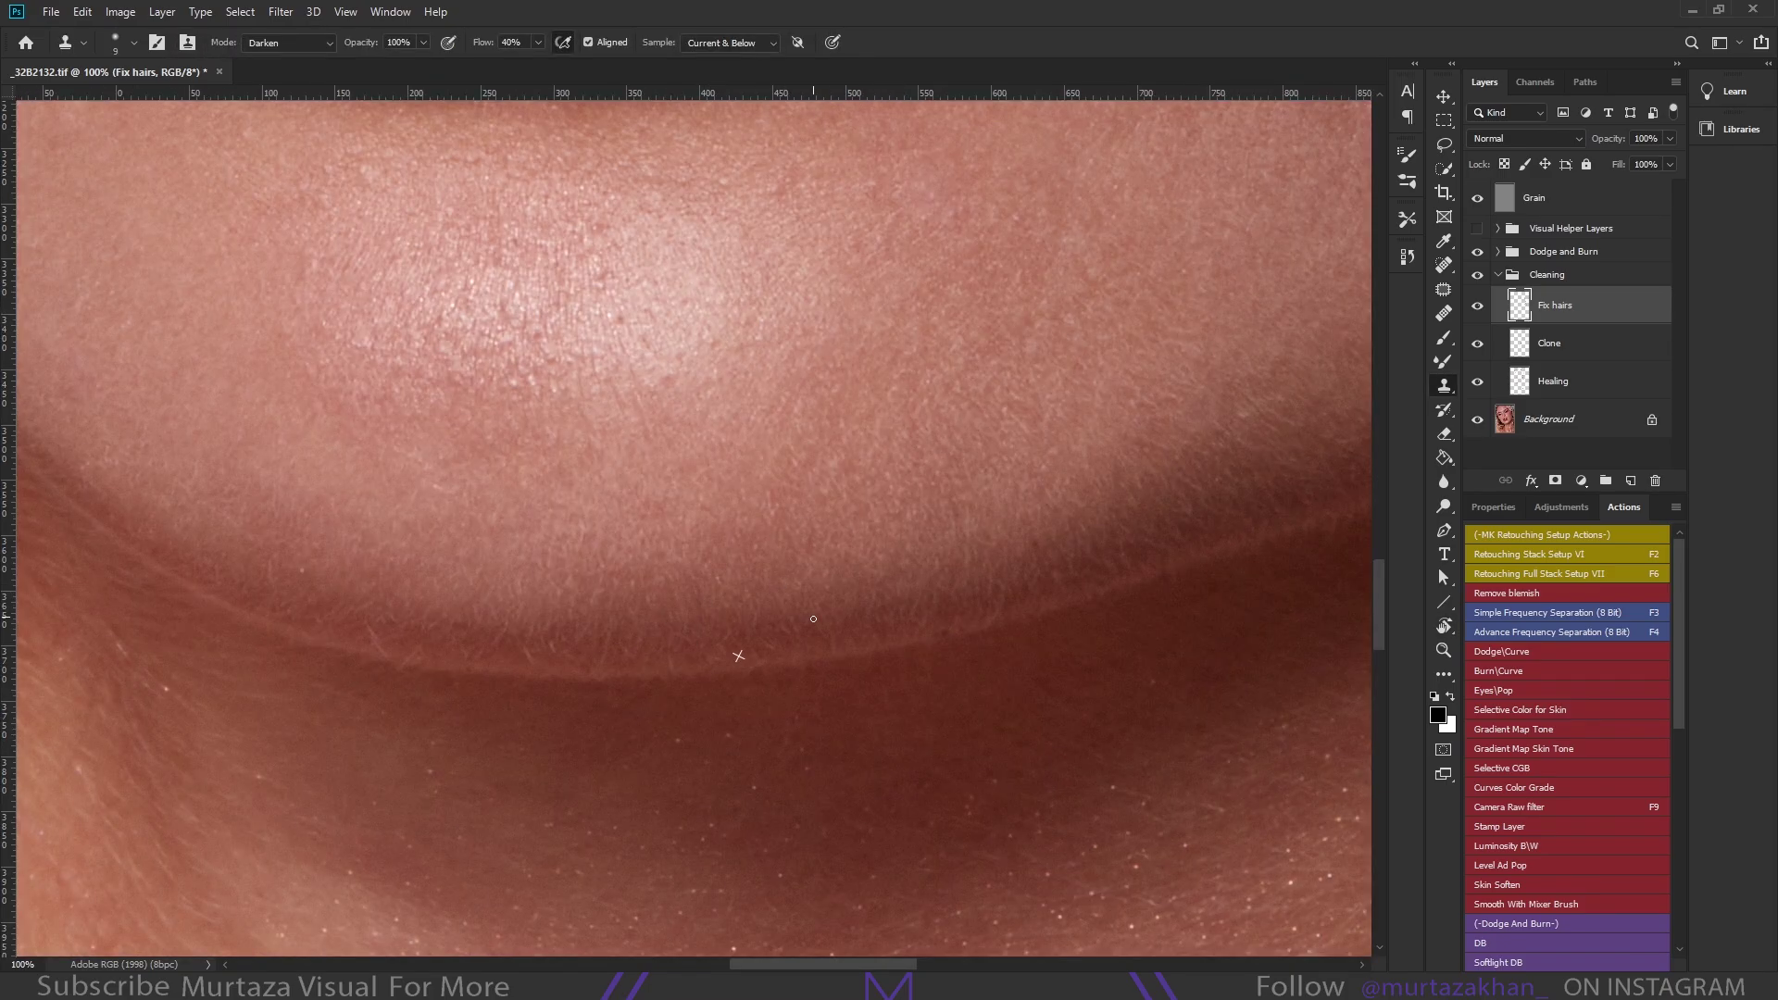
pyautogui.hscroll(-1, 722, 596)
pyautogui.scroll(5, 755, 634)
pyautogui.scroll(5, 624, 563)
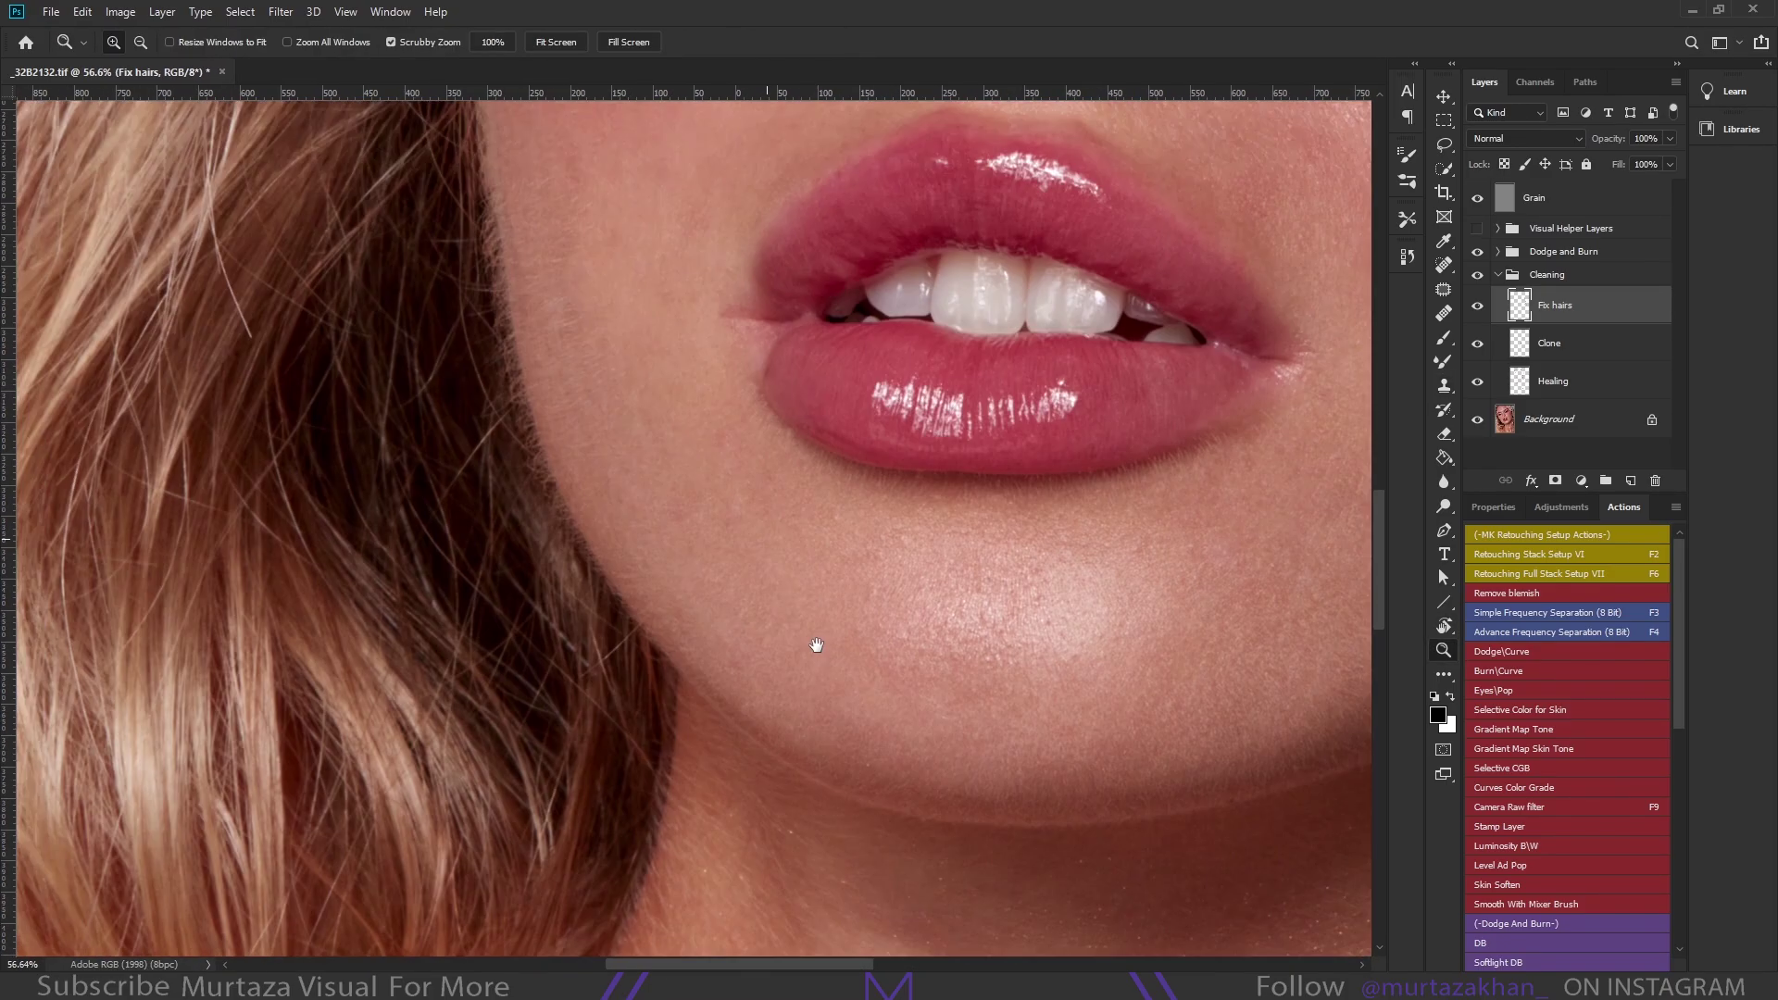
pyautogui.click(1477, 228)
# Select the Fix hairs layer and rotate the view so the hair edge runs vertically
pyautogui.click(1555, 381)
pyautogui.hscroll(-2, 816, 517)
pyautogui.scroll(-1, 816, 517)
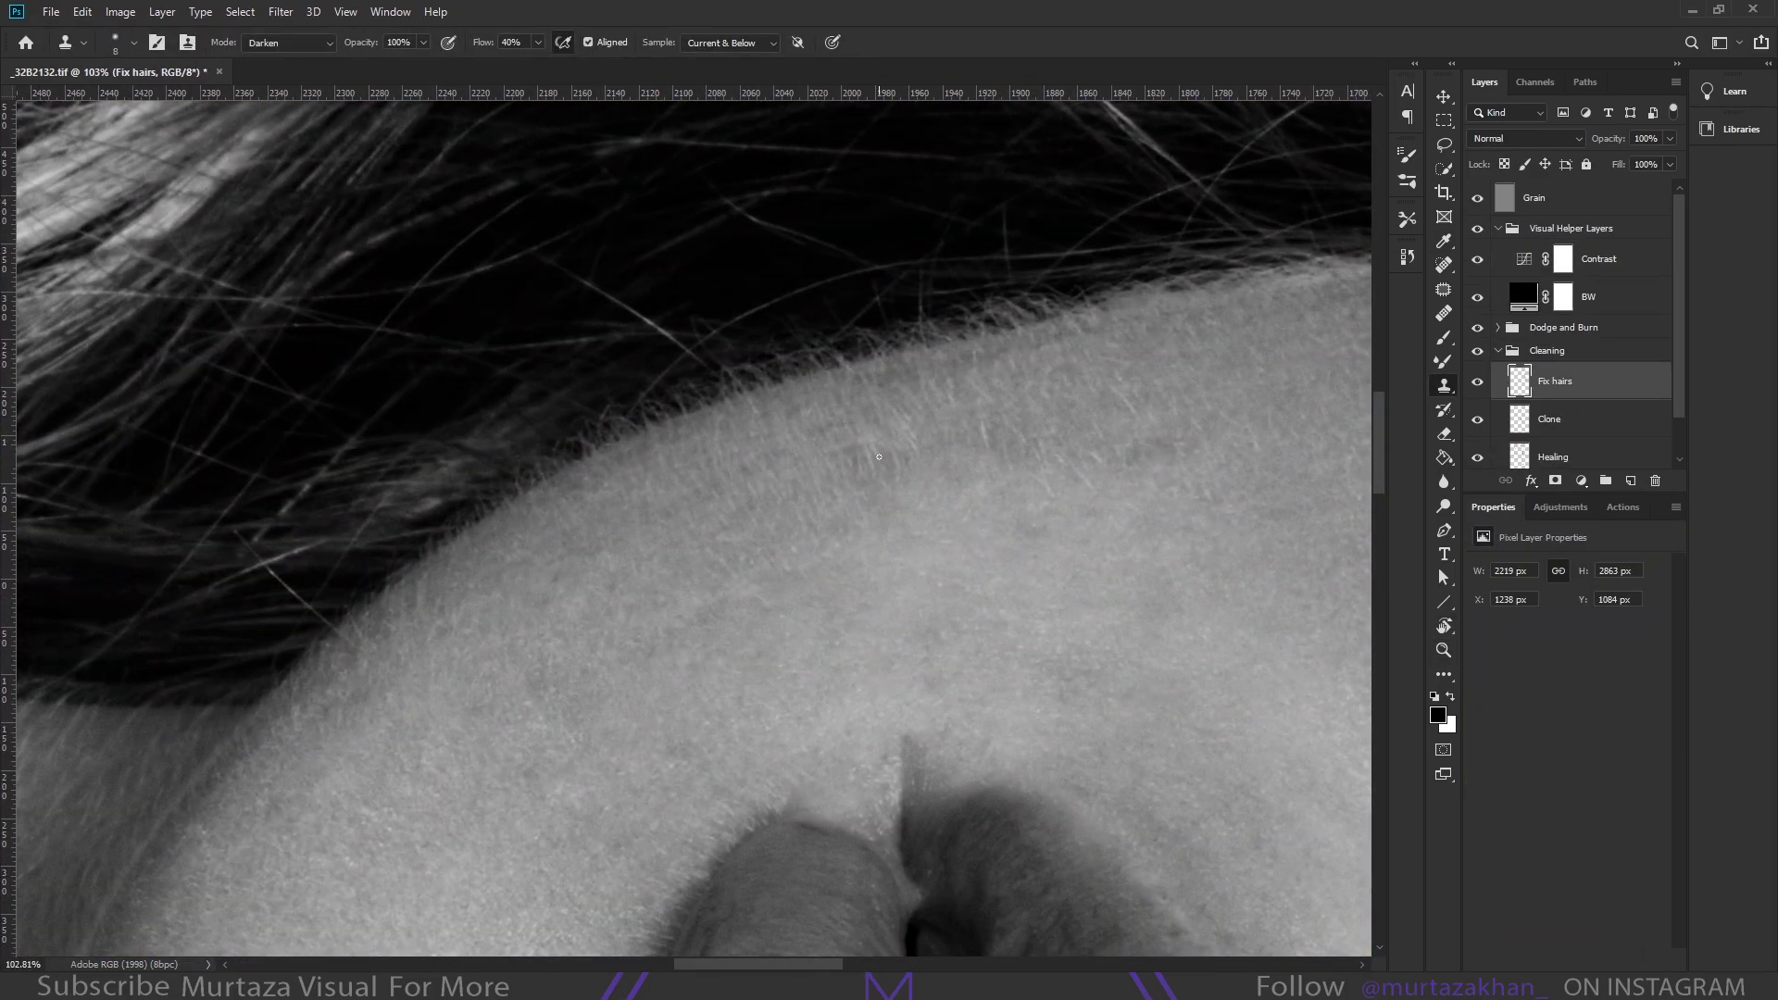
pyautogui.moveTo(878, 457); pyautogui.dragTo(816, 575)
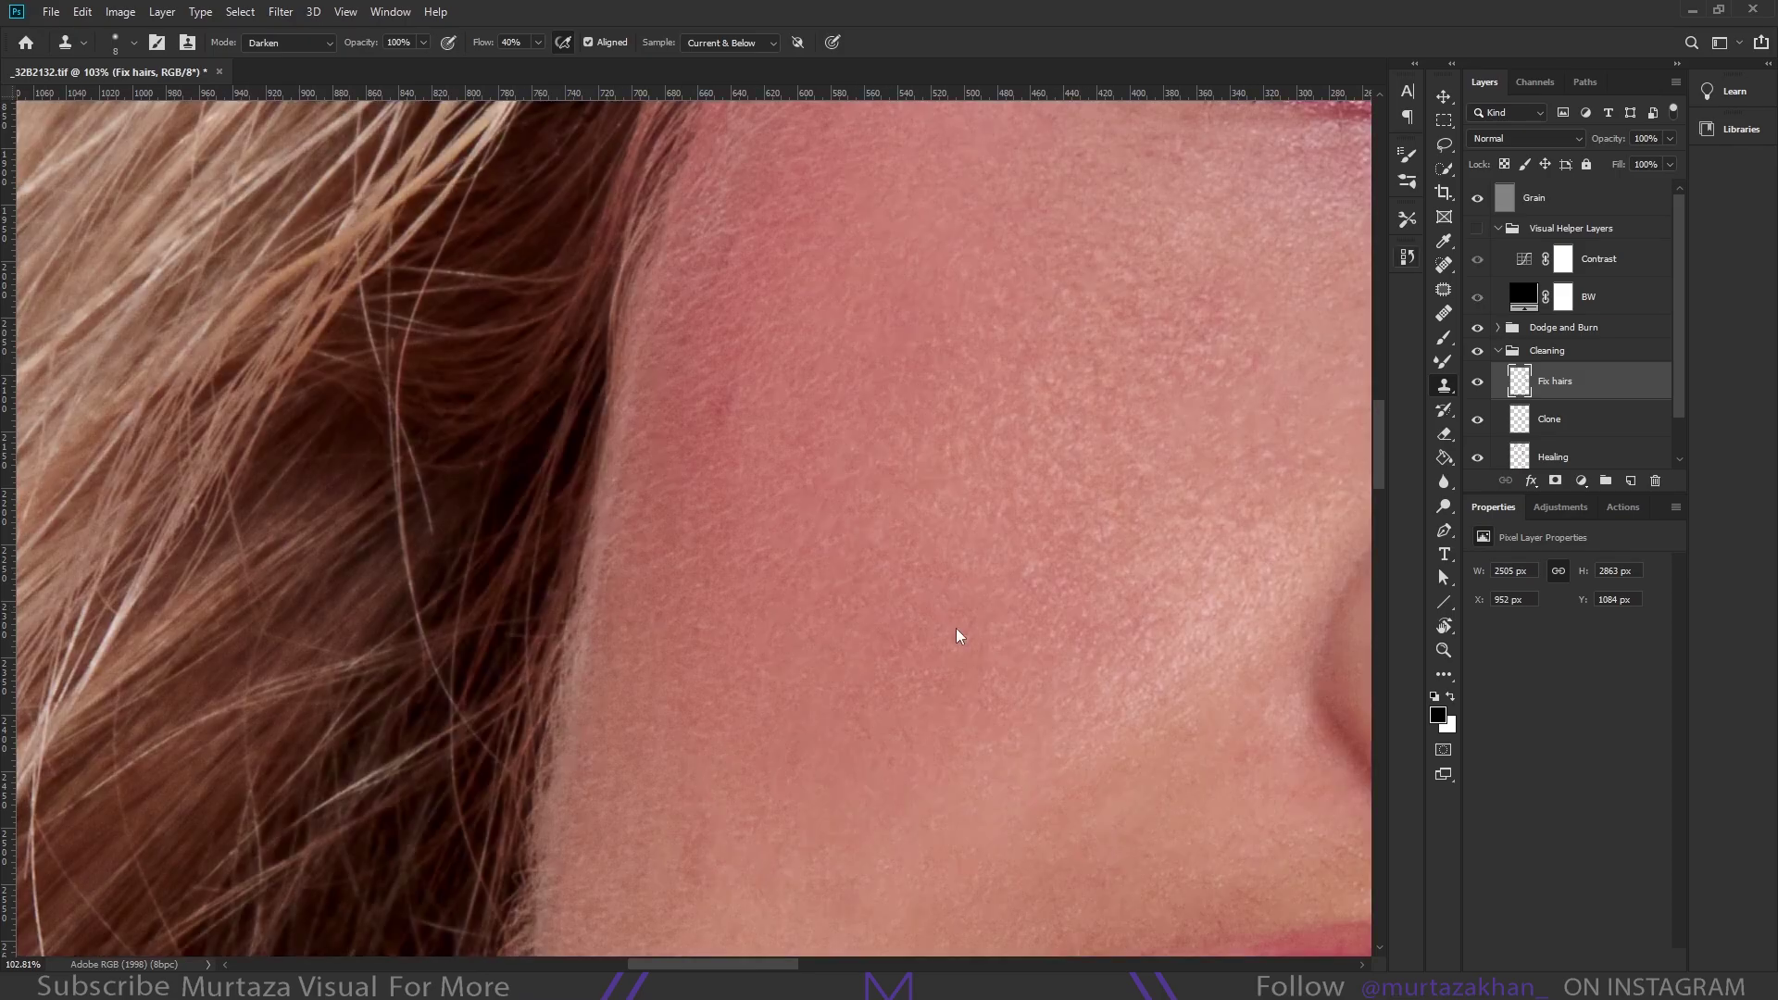
# Hide the helper layers for colour view and raise brush flow to 60% over the hair
pyautogui.moveTo(957, 635)
pyautogui.mouseDown()
pyautogui.moveTo(625, 639)
pyautogui.moveTo(648, 278)
pyautogui.mouseUp()
pyautogui.scroll(-3, 704, 629)
pyautogui.hotkey('shift', '6')
pyautogui.moveTo(648, 463)
pyautogui.mouseDown()
pyautogui.moveTo(730, 629)
pyautogui.moveTo(684, 525)
pyautogui.mouseUp()
# Spot-heal four stray flyaway strands across the blonde hair on the Fix hairs layer
pyautogui.press('j')
pyautogui.moveTo(602, 649); pyautogui.dragTo(556, 760)
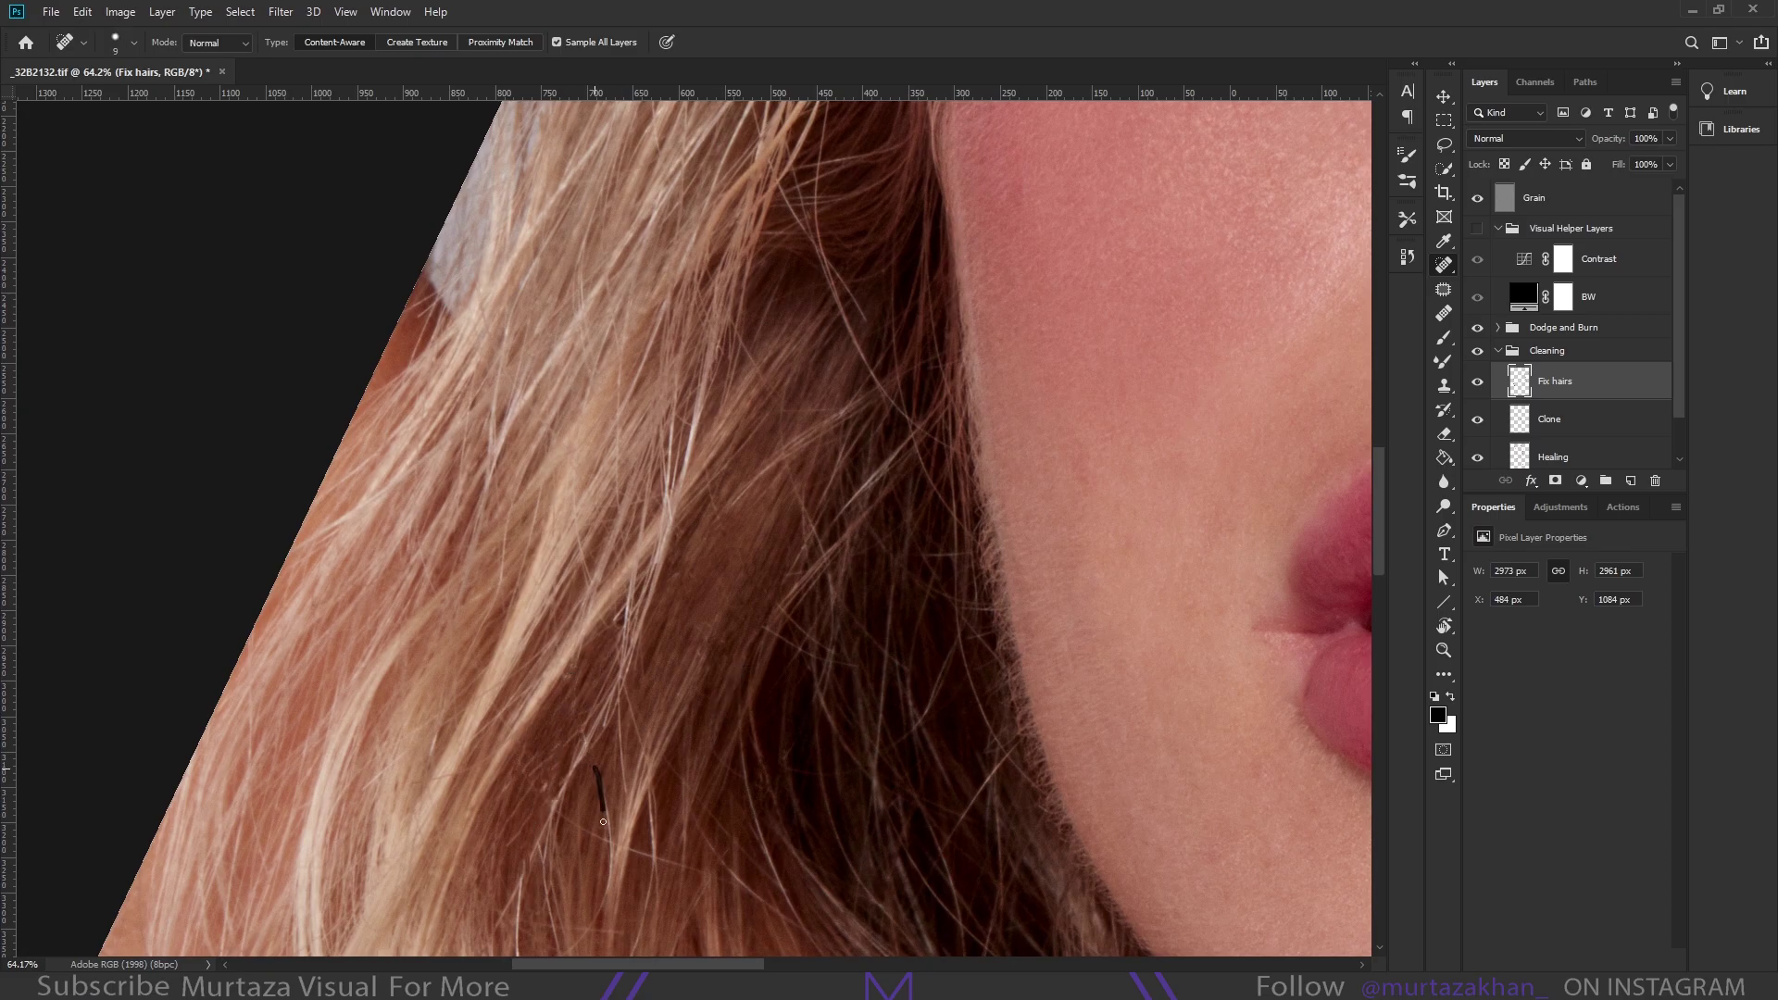
pyautogui.scroll(2, 638, 648)
pyautogui.moveTo(669, 696); pyautogui.dragTo(658, 792)
pyautogui.moveTo(370, 740); pyautogui.dragTo(1297, 741)
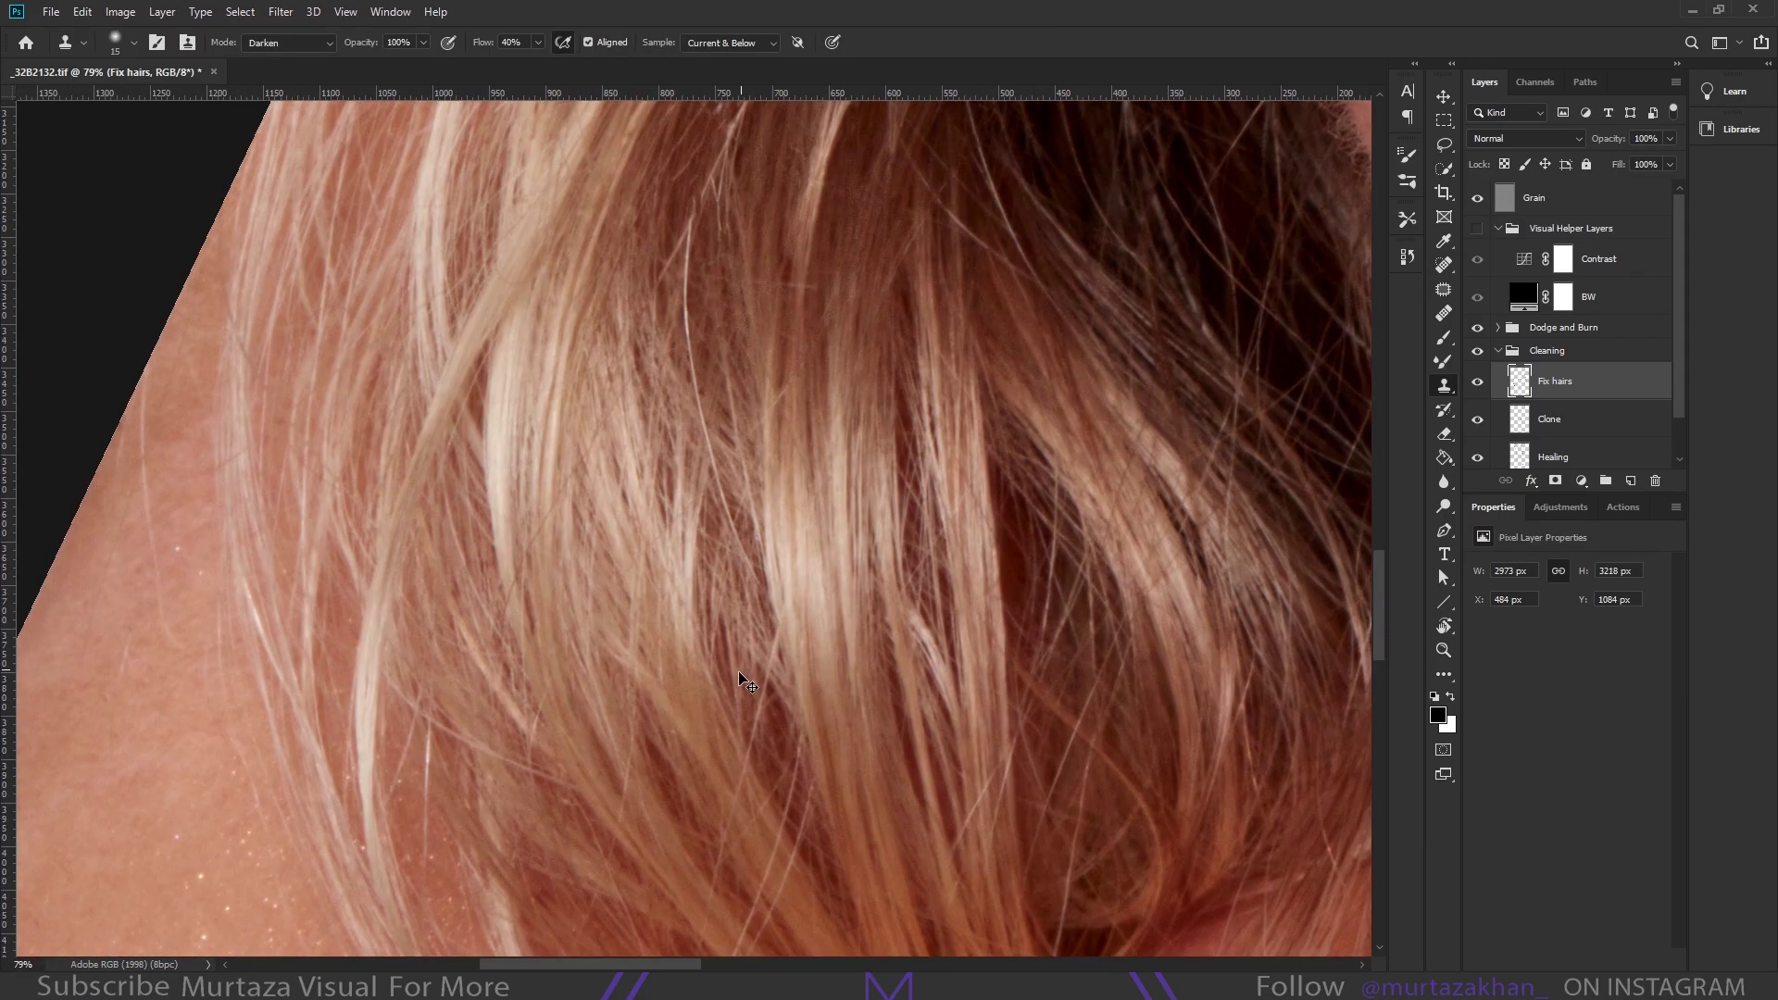
pyautogui.moveTo(778, 675); pyautogui.dragTo(722, 737)
pyautogui.press('x')
pyautogui.press('s')
pyautogui.scroll(-1, 693, 763)
# Enlarge the brush to size 20 and spot-heal a stray hair over the dark hair area
pyautogui.press(']')
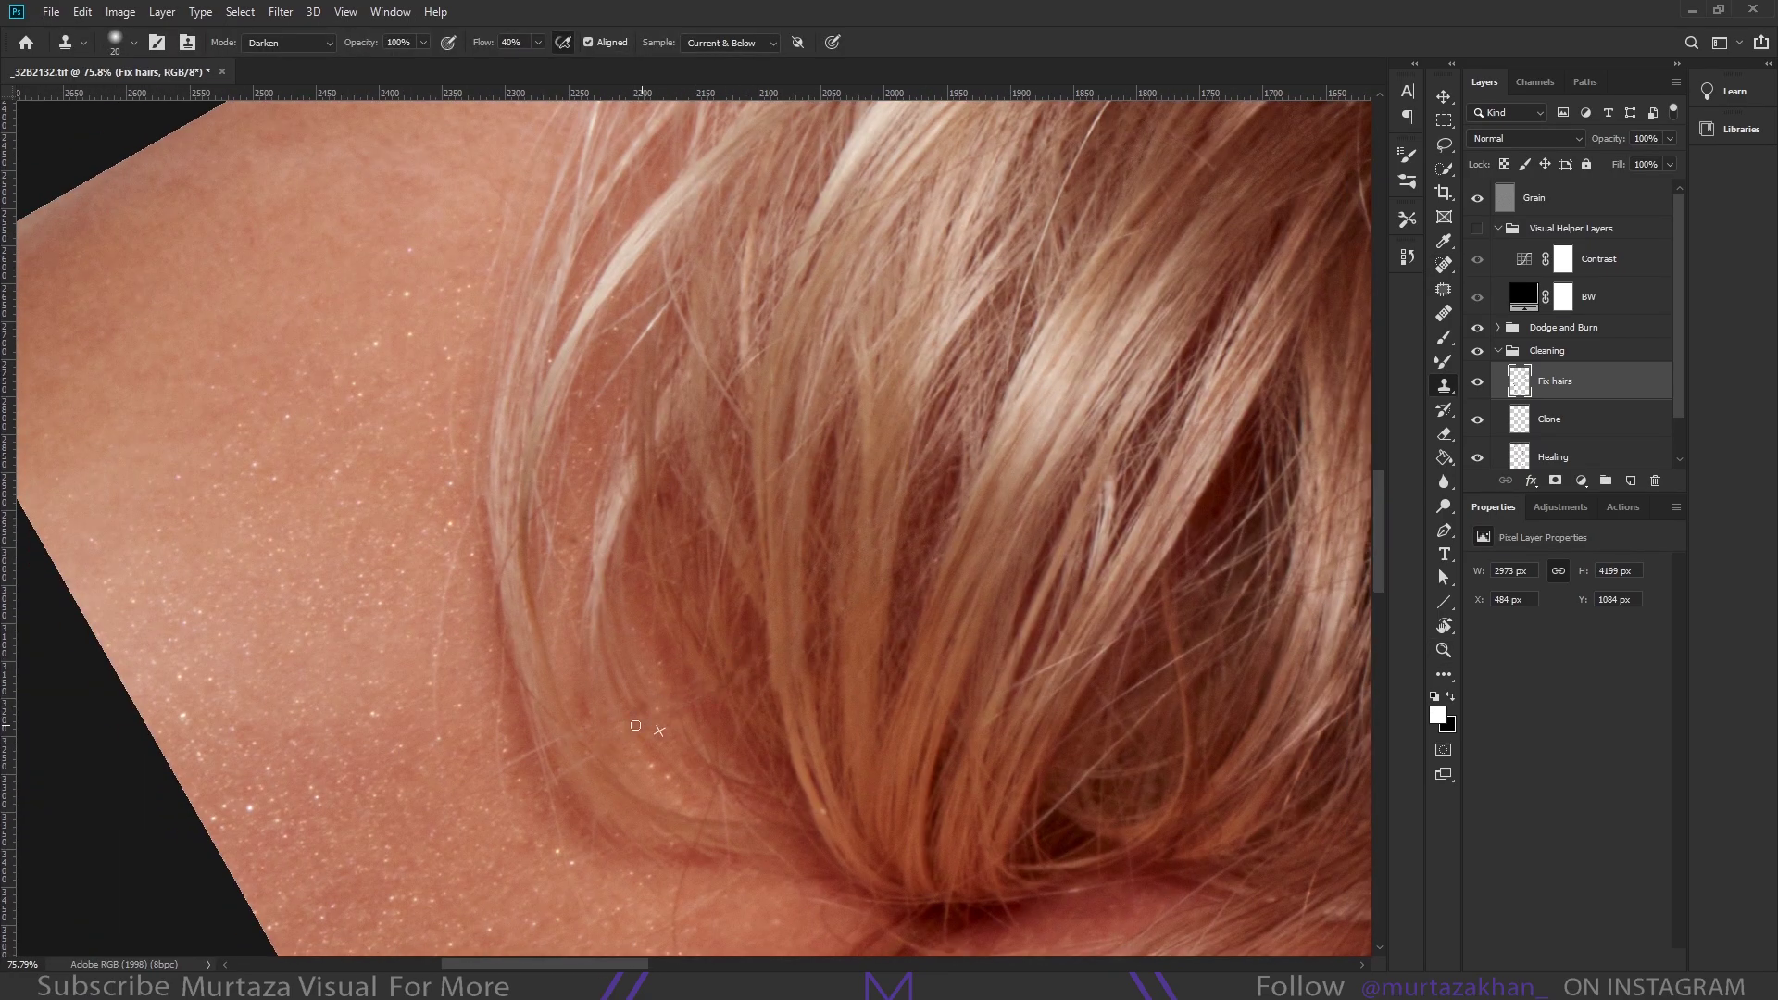
pyautogui.scroll(-1, 492, 732)
pyautogui.press('j')
pyautogui.moveTo(629, 445); pyautogui.dragTo(639, 490)
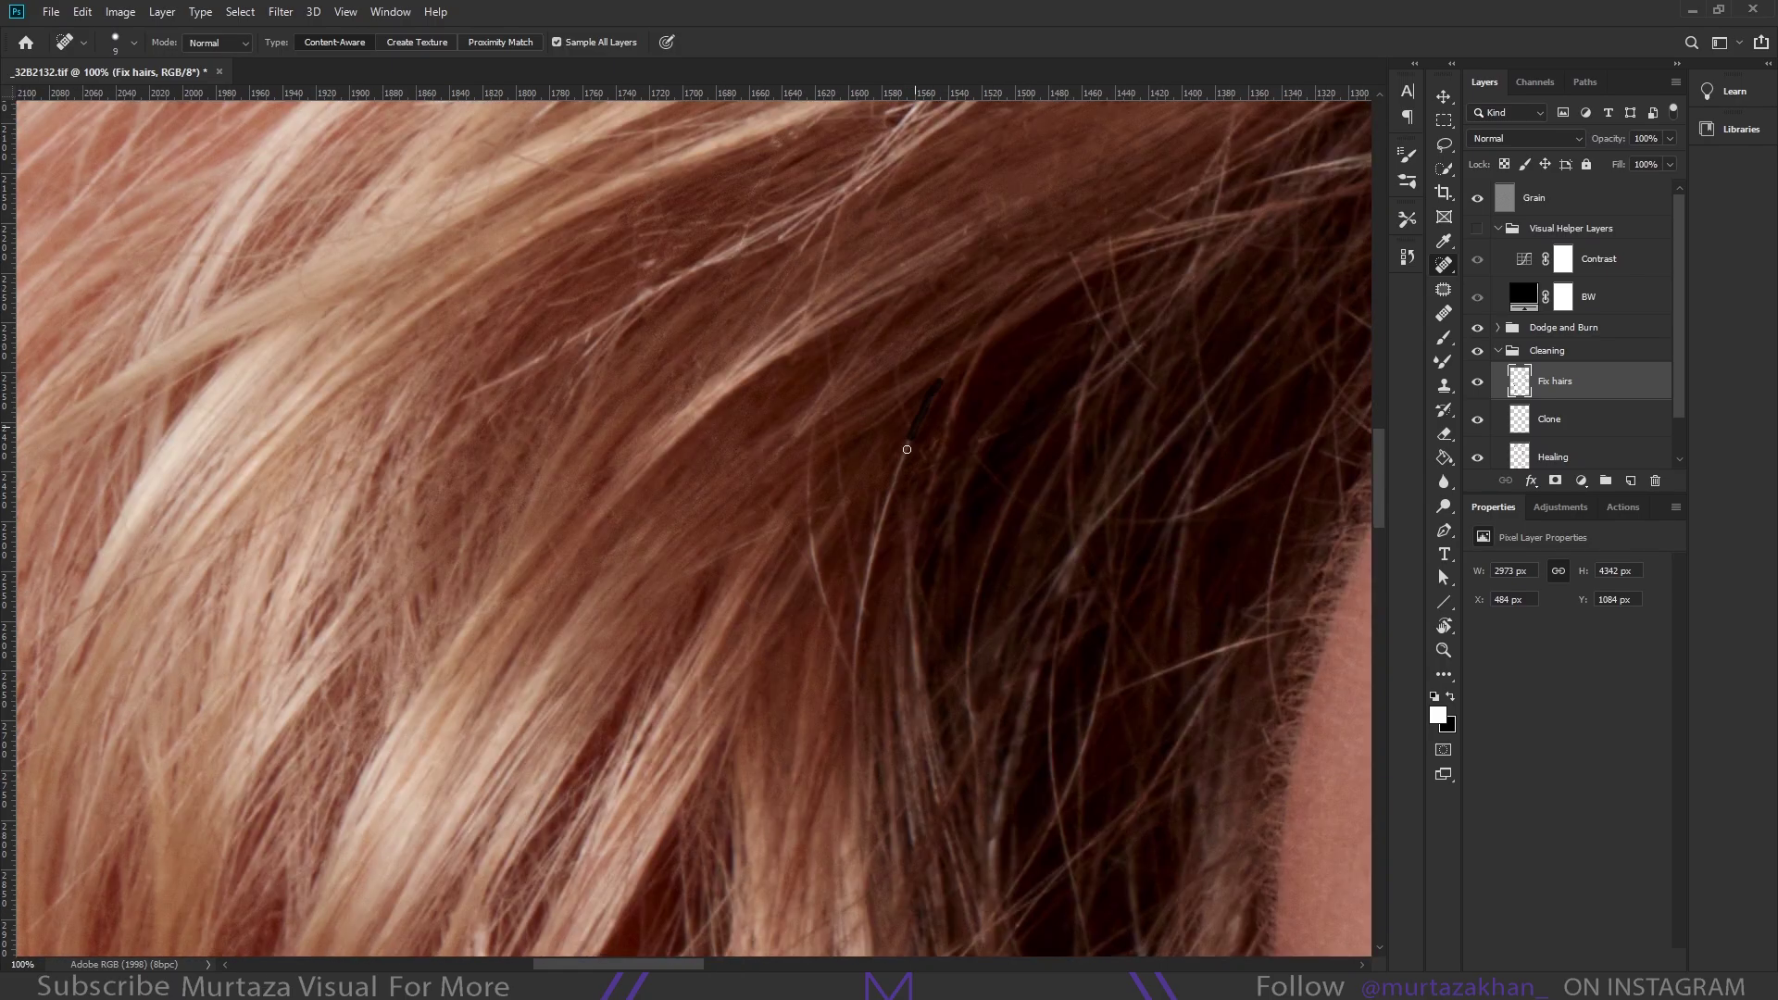
pyautogui.hscroll(-5, 722, 704)
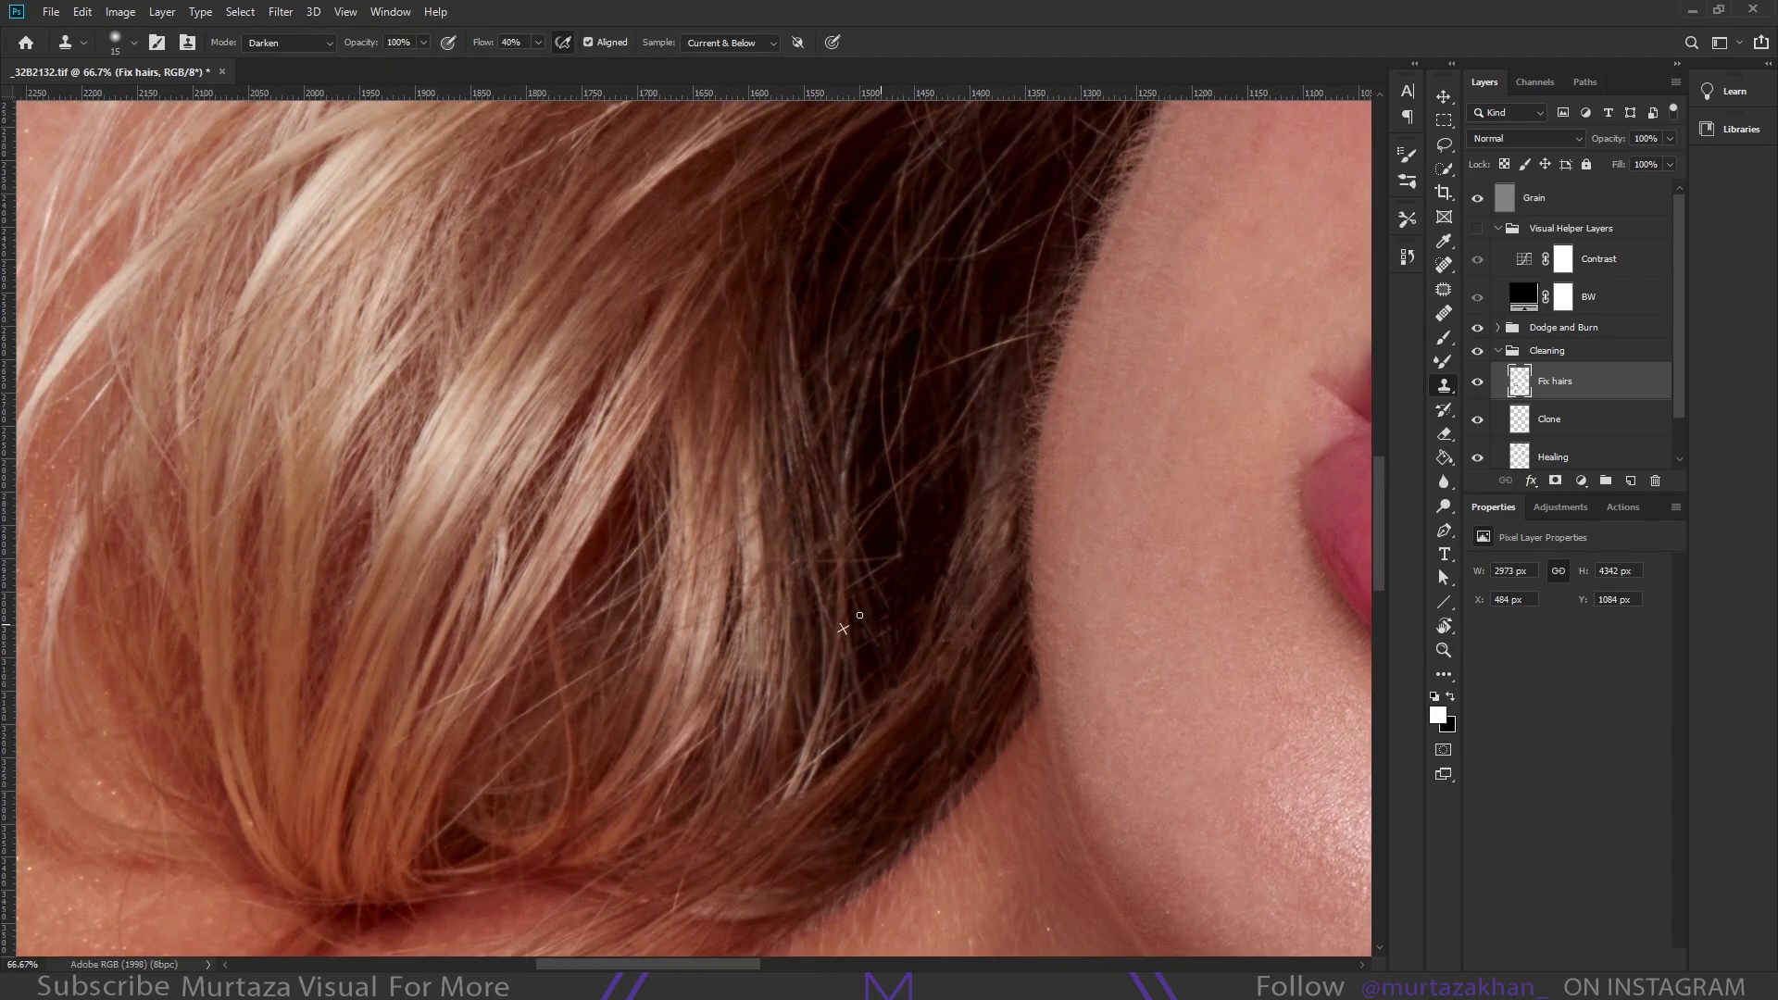
pyautogui.scroll(5, 667, 708)
# Pan around the hair edge by the cheek with Clone Stamp active to find remaining flyaways
pyautogui.press('s')
pyautogui.scroll(2, 611, 741)
pyautogui.hscroll(1, 611, 741)
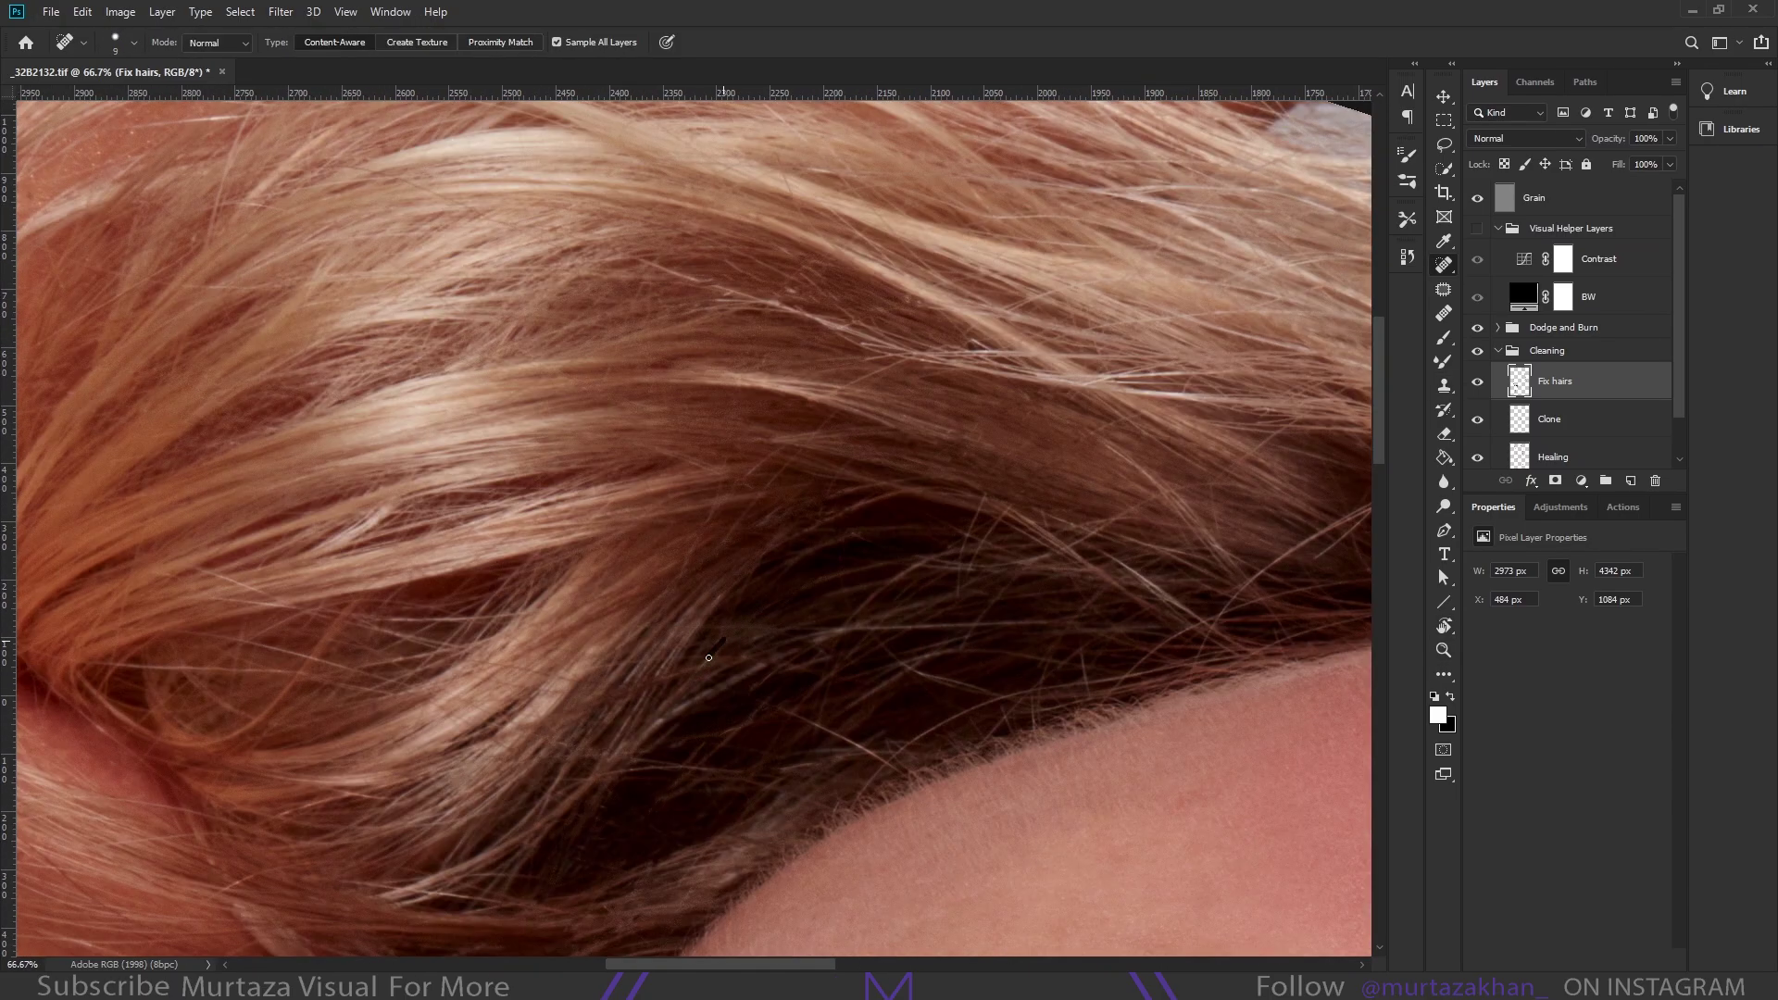
pyautogui.scroll(2, 766, 566)
pyautogui.hscroll(1, 766, 566)
pyautogui.scroll(-3, 766, 566)
pyautogui.hscroll(3, 832, 567)
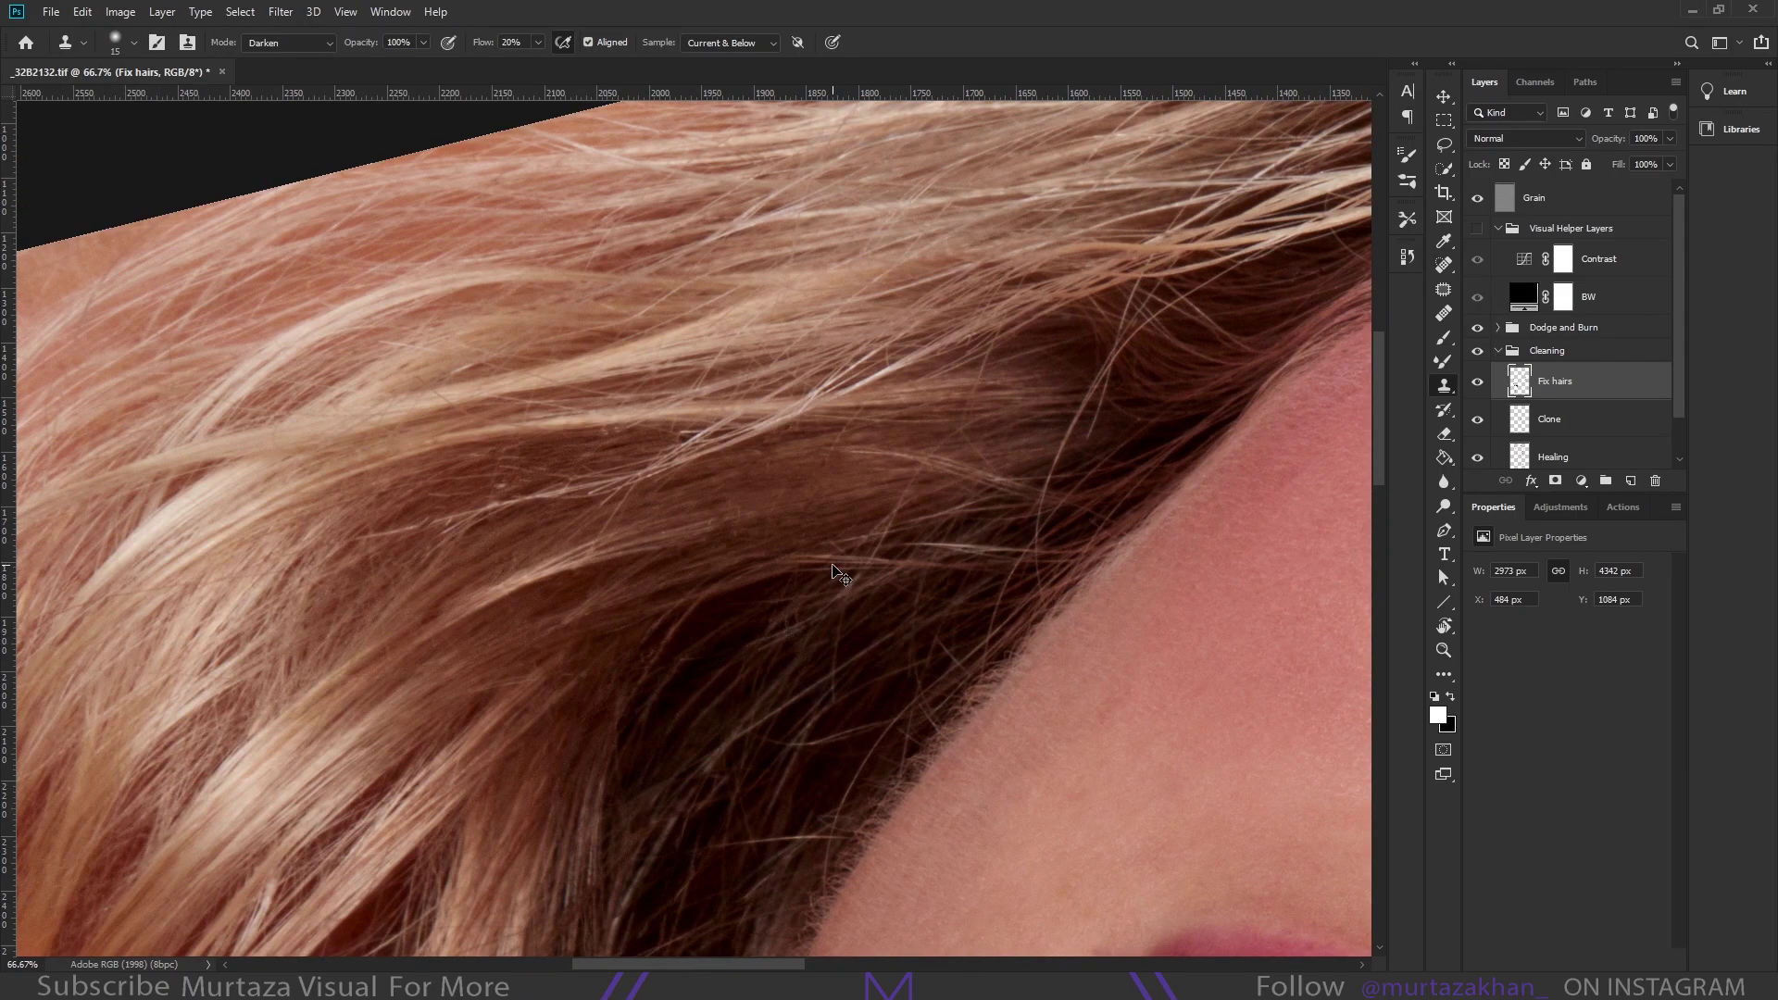
pyautogui.hscroll(1, 763, 719)
pyautogui.scroll(2, 648, 777)
pyautogui.hscroll(2, 608, 801)
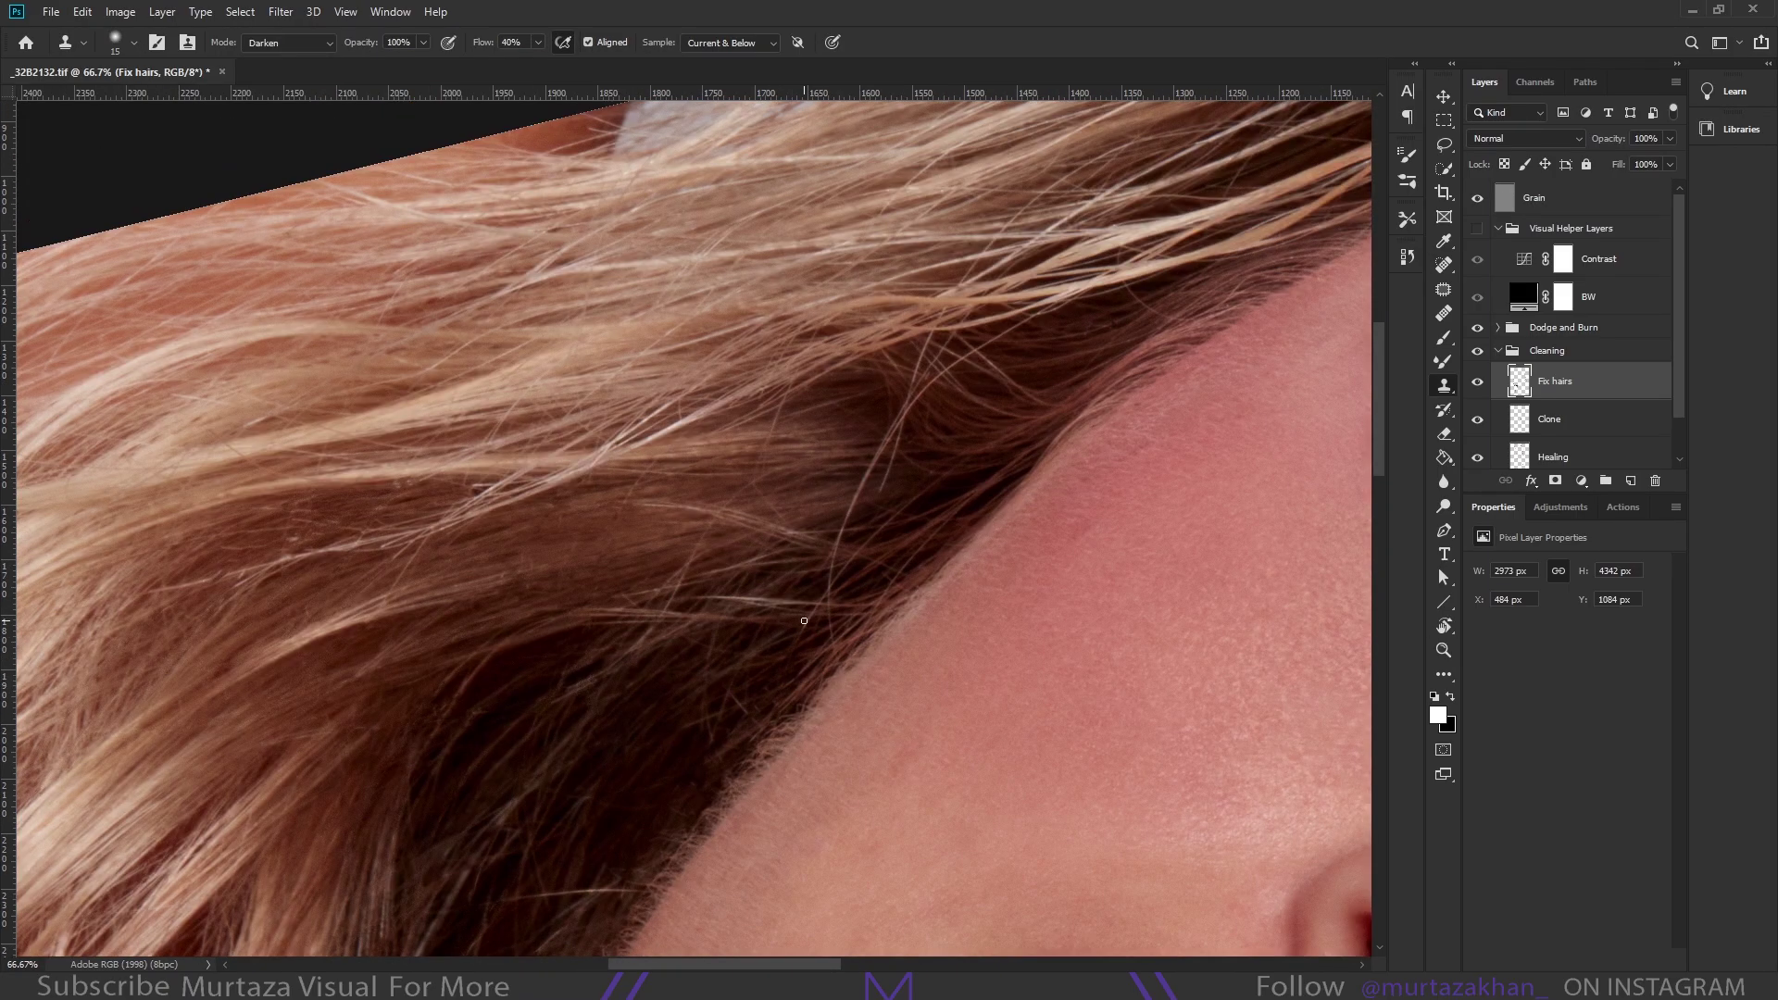
pyautogui.scroll(3, 804, 621)
pyautogui.scroll(-3, 778, 703)
pyautogui.scroll(1, 741, 722)
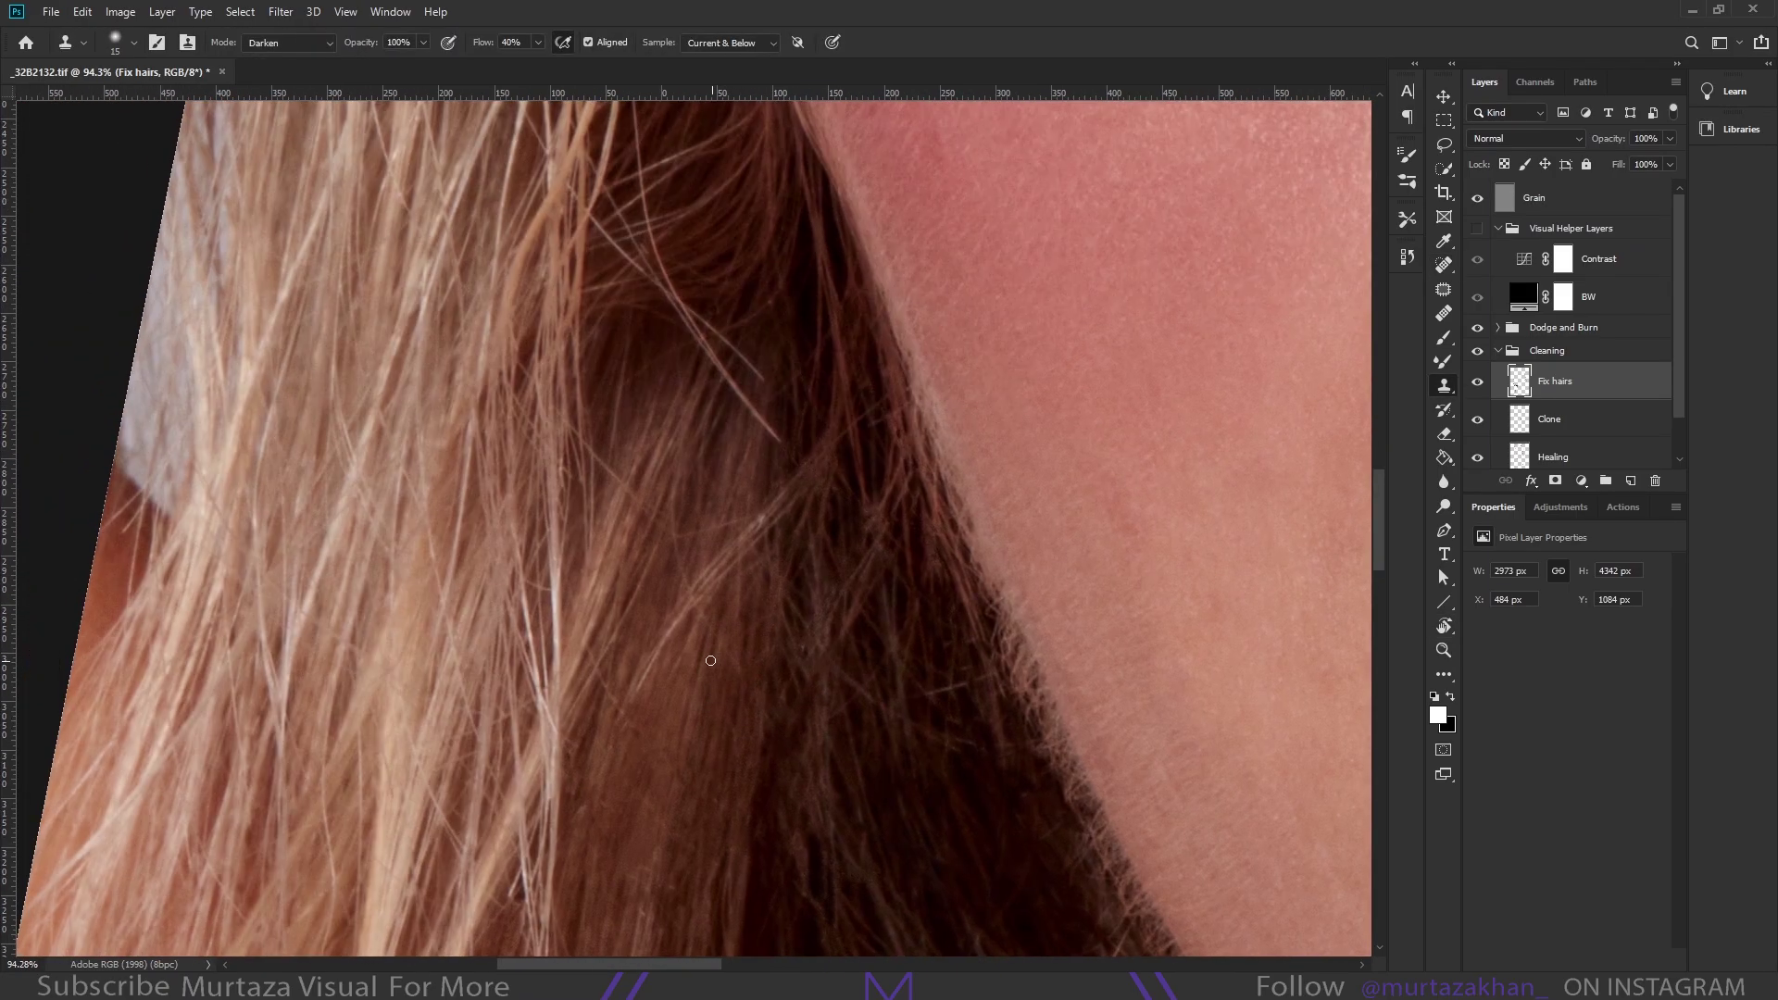
pyautogui.scroll(-2, 710, 660)
# Spot-heal two stray hairs crossing the hair, then set the clone brush to size 10
pyautogui.press('j')
pyautogui.hscroll(3, 648, 629)
pyautogui.moveTo(555, 463)
pyautogui.mouseDown()
pyautogui.moveTo(628, 607)
pyautogui.moveTo(693, 603)
pyautogui.mouseUp()
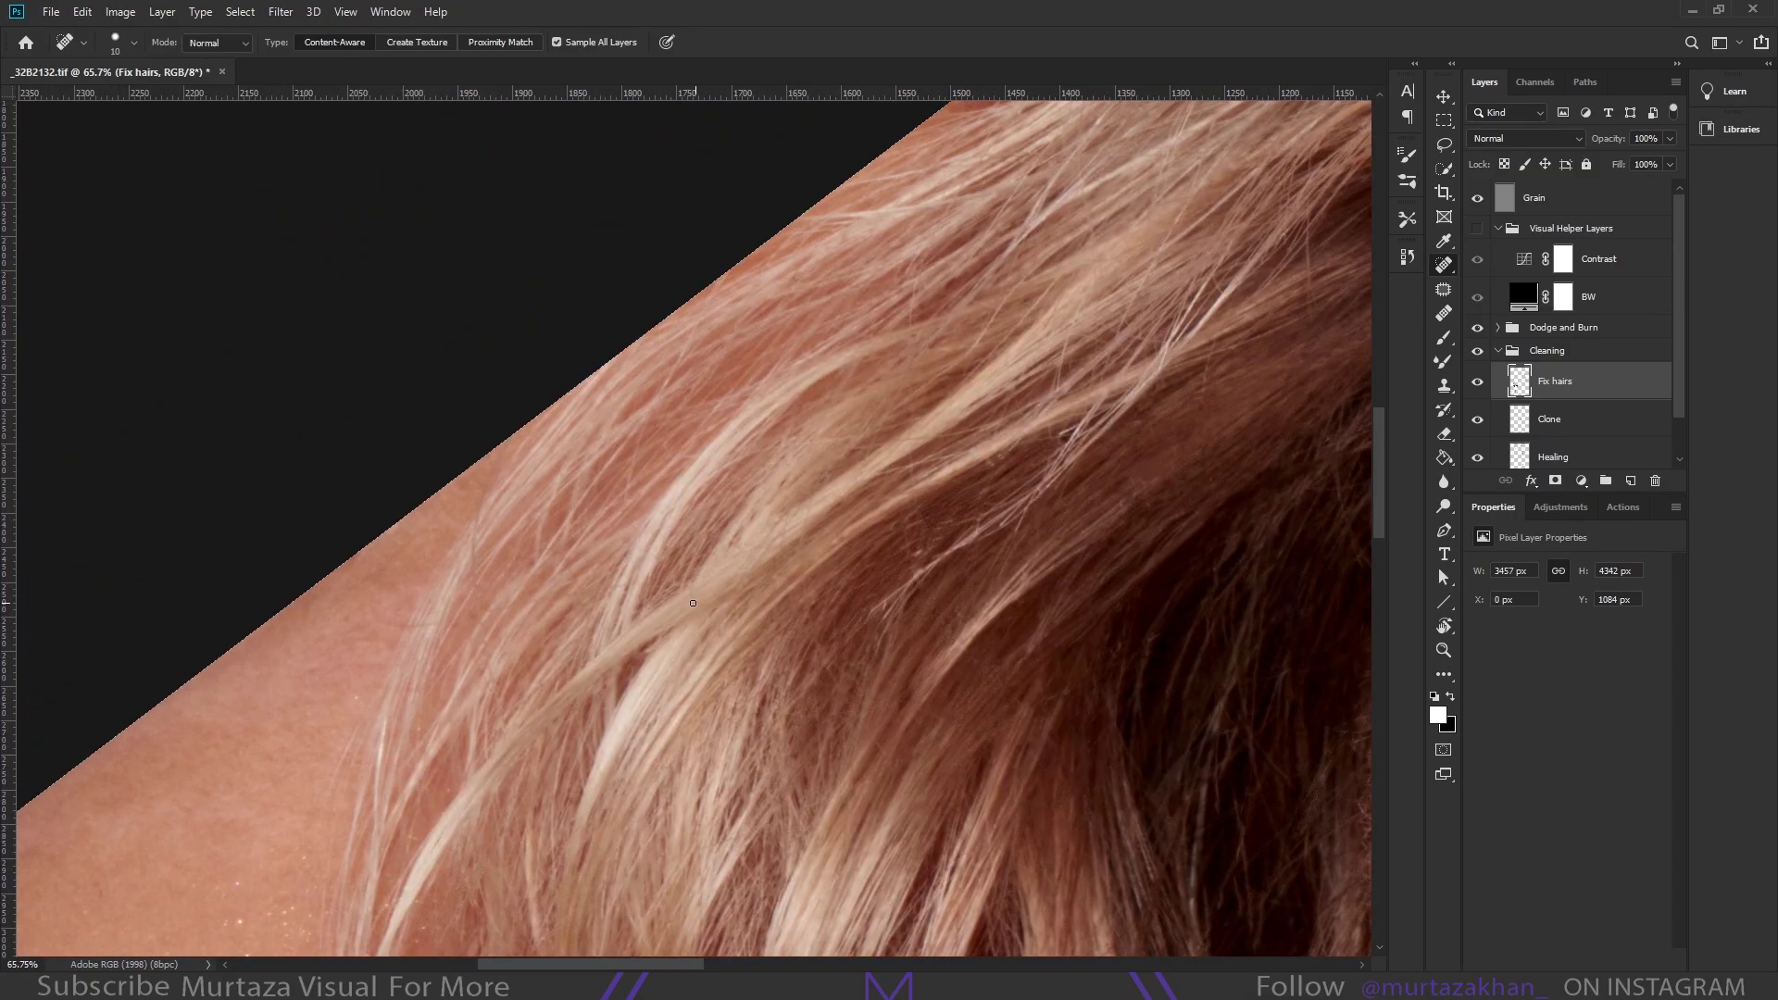
pyautogui.moveTo(497, 476); pyautogui.dragTo(469, 596)
pyautogui.press('s')
pyautogui.scroll(2, 735, 621)
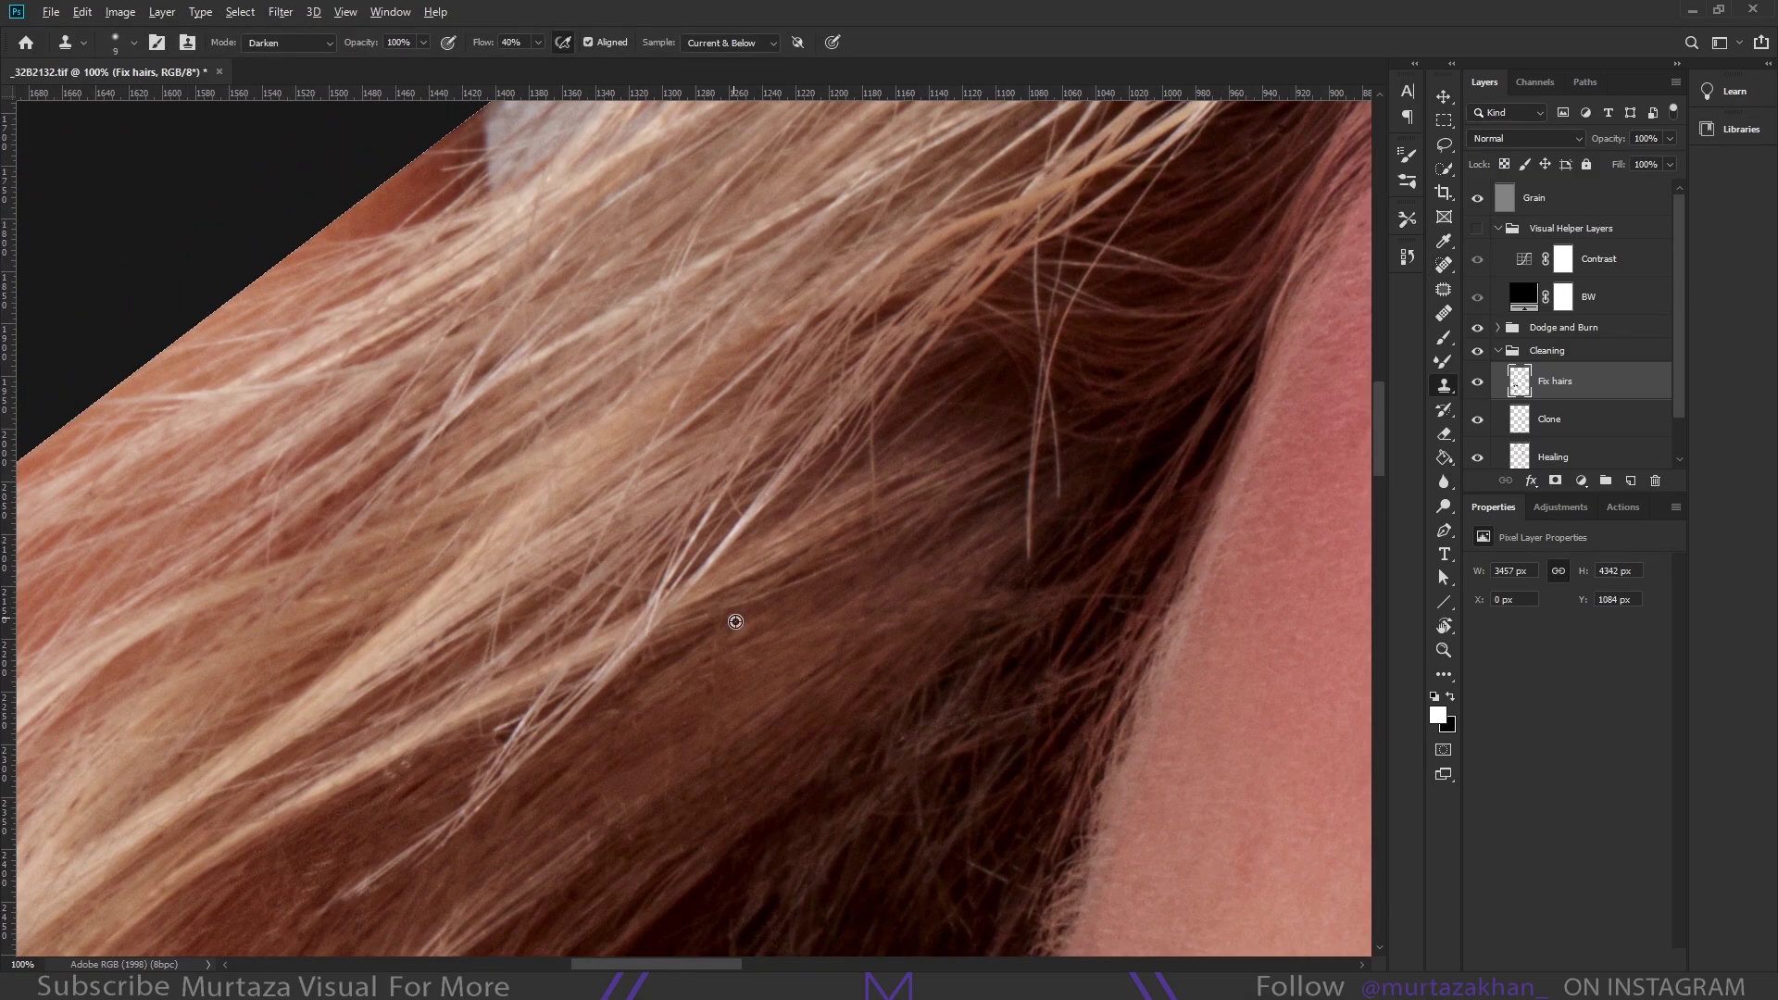
pyautogui.moveTo(736, 622)
pyautogui.mouseDown()
pyautogui.moveTo(619, 693)
pyautogui.moveTo(774, 555)
pyautogui.moveTo(738, 603)
pyautogui.moveTo(741, 564)
pyautogui.moveTo(623, 675)
pyautogui.moveTo(504, 706)
pyautogui.mouseUp()
pyautogui.press(']')
# Rotate the view so the hair edge lies flat and switch between healing tools for the forehead hairline
pyautogui.press('j')
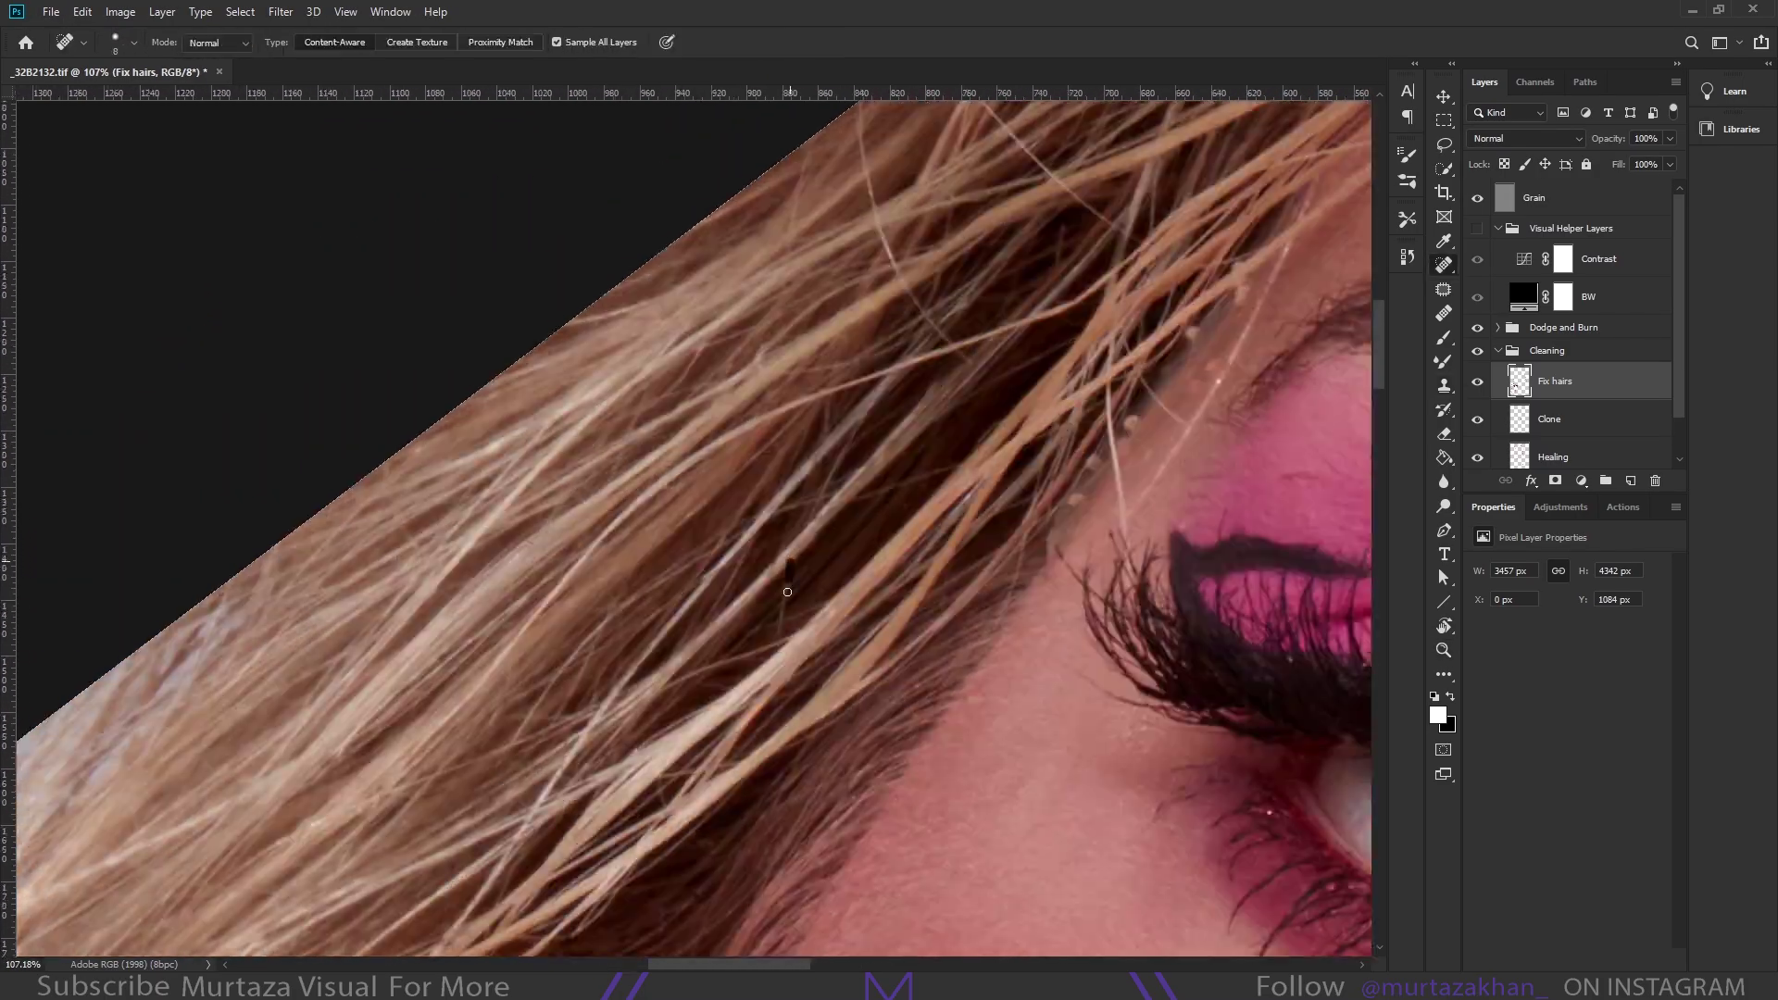
pyautogui.press('r')
pyautogui.moveTo(815, 666)
pyautogui.mouseDown()
pyautogui.moveTo(701, 379)
pyautogui.moveTo(592, 501)
pyautogui.moveTo(847, 531)
pyautogui.moveTo(757, 655)
pyautogui.moveTo(858, 692)
pyautogui.moveTo(1069, 475)
pyautogui.mouseUp()
pyautogui.press('s')
pyautogui.press('j')
pyautogui.hotkey('shift', 'j')
pyautogui.press('r')
# Rotate the view toward the background above the gloved fingers, alternating healing and clone tools, then reset rotation
pyautogui.press('r')
pyautogui.press('s')
pyautogui.press('r')
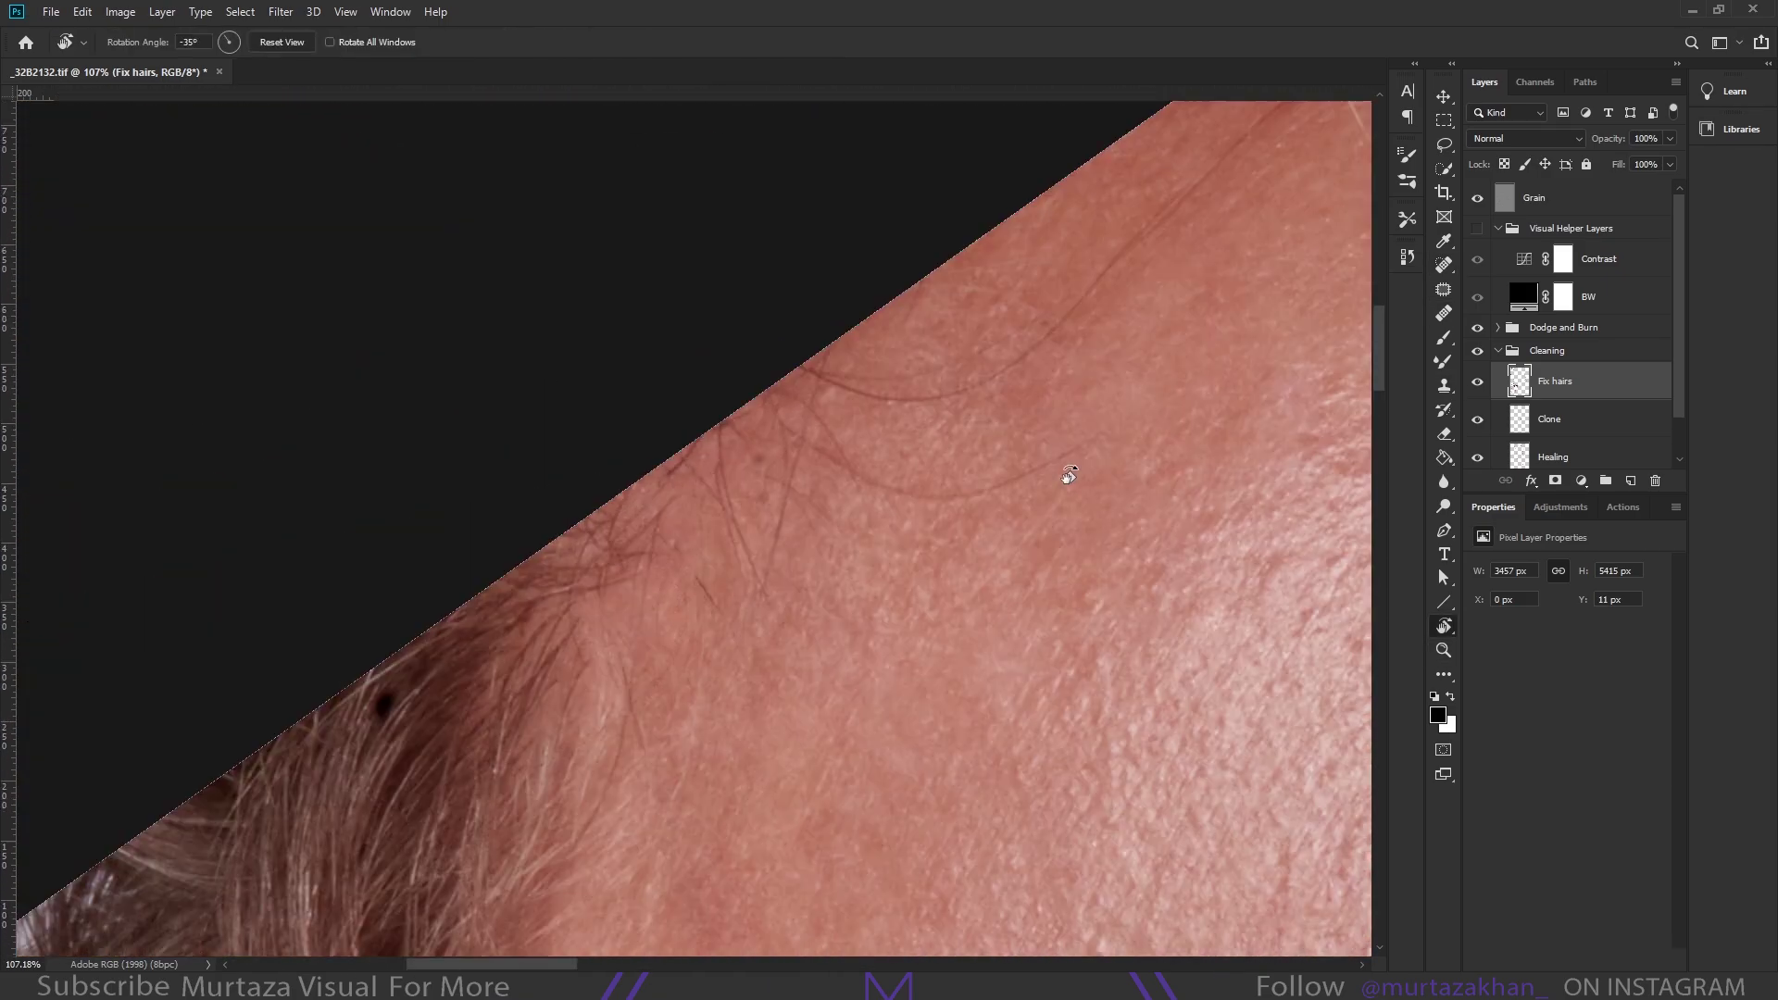
pyautogui.press('j')
pyautogui.moveTo(1069, 475)
pyautogui.mouseDown()
pyautogui.moveTo(729, 616)
pyautogui.moveTo(870, 422)
pyautogui.moveTo(750, 541)
pyautogui.moveTo(708, 625)
pyautogui.mouseUp()
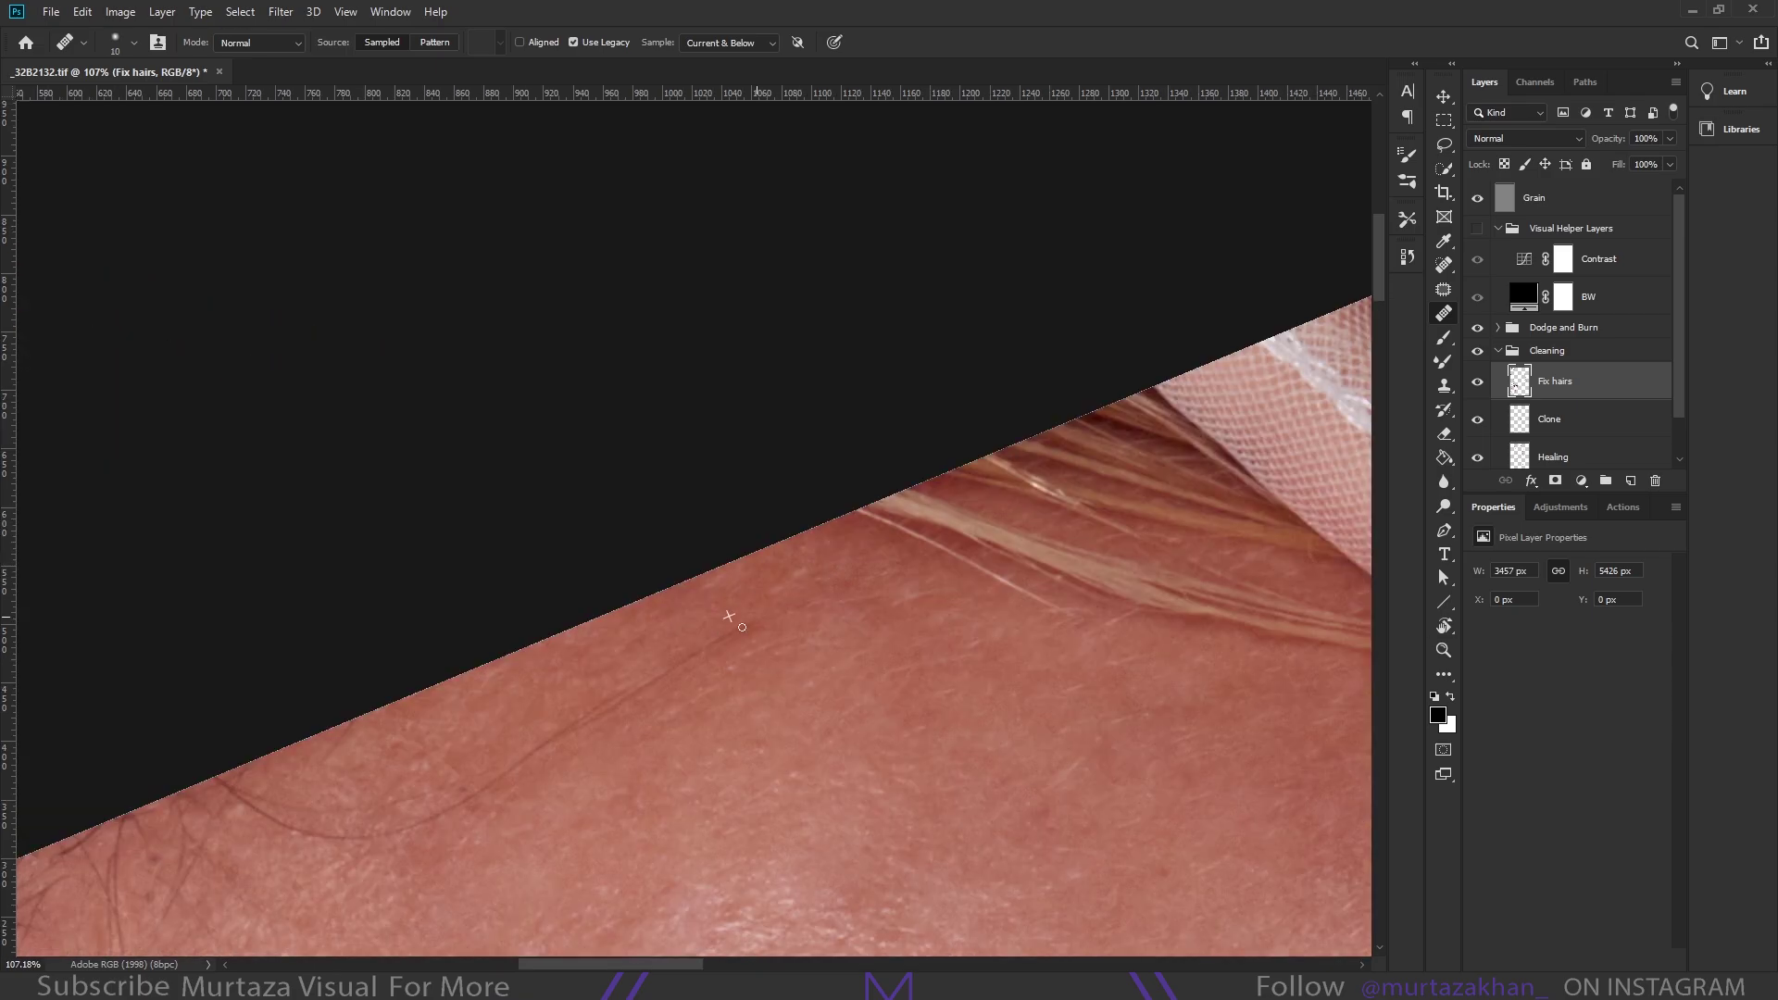
pyautogui.press('r')
pyautogui.press('s')
pyautogui.press('r')
pyautogui.press('j')
pyautogui.press('s')
pyautogui.press('r')
pyautogui.press('Escape')
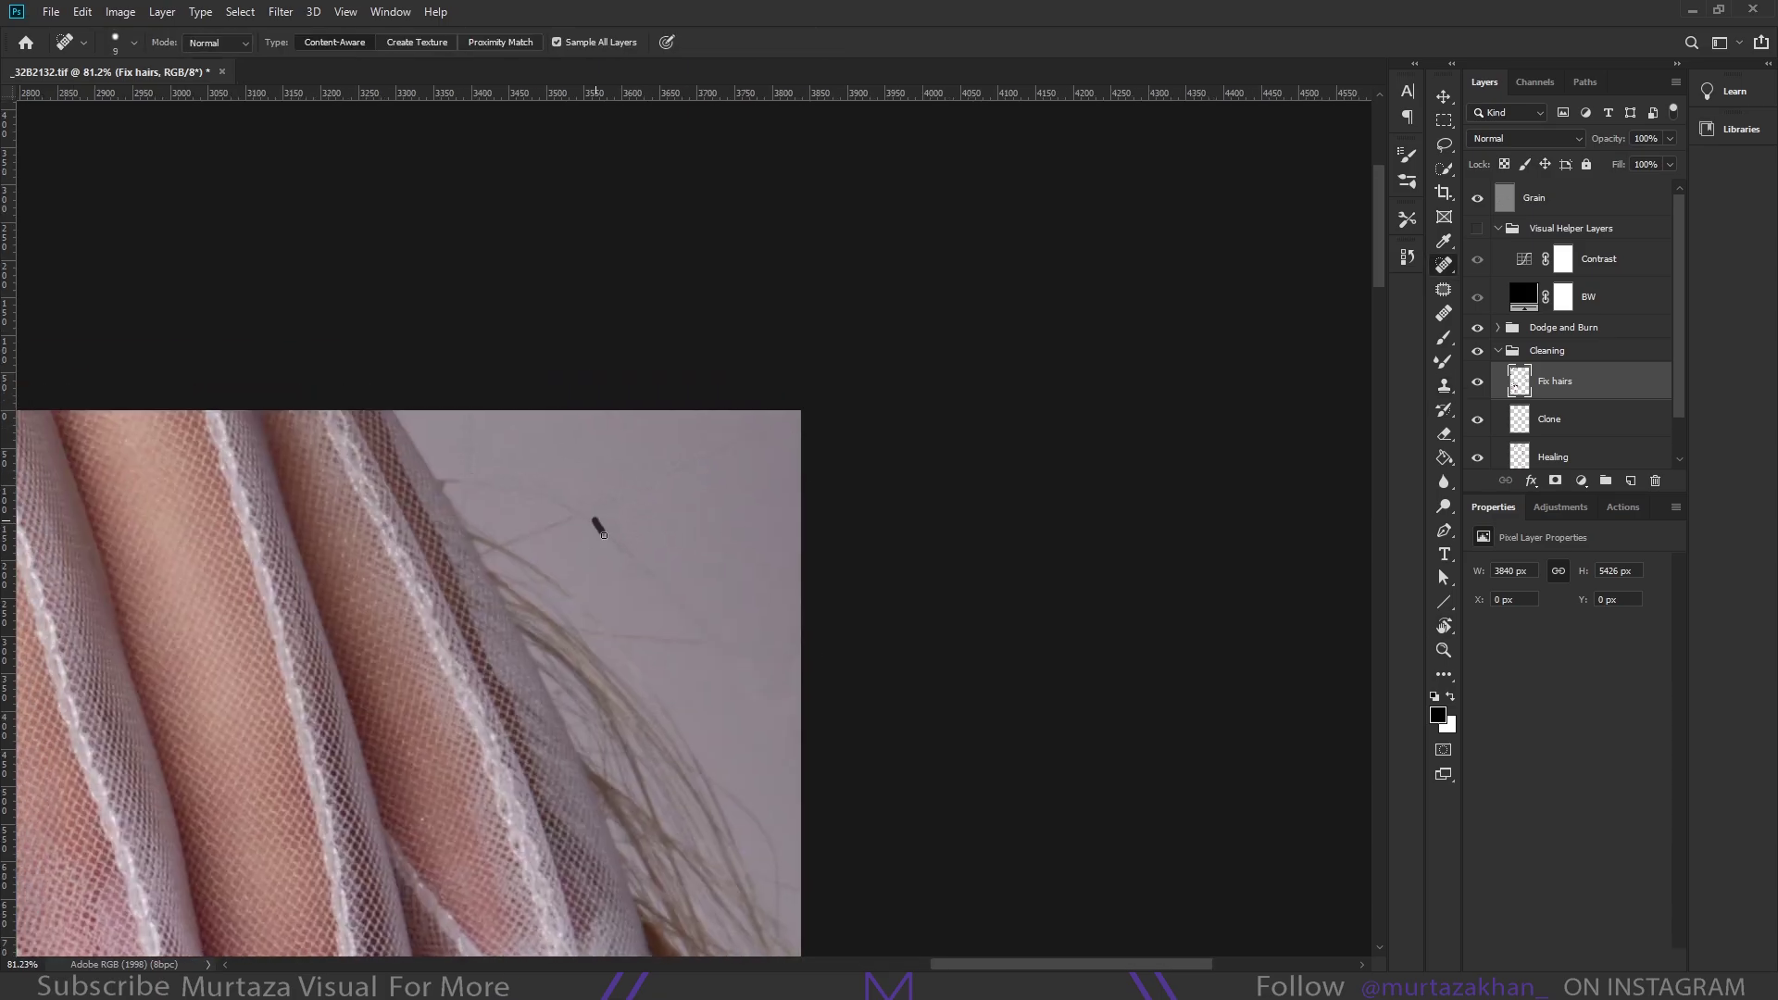
# Spot-heal a stray hair strand below the ear on the Fix hairs layer
pyautogui.press('j')
pyautogui.scroll(-5, 643, 628)
pyautogui.scroll(-5, 639, 570)
pyautogui.press('s')
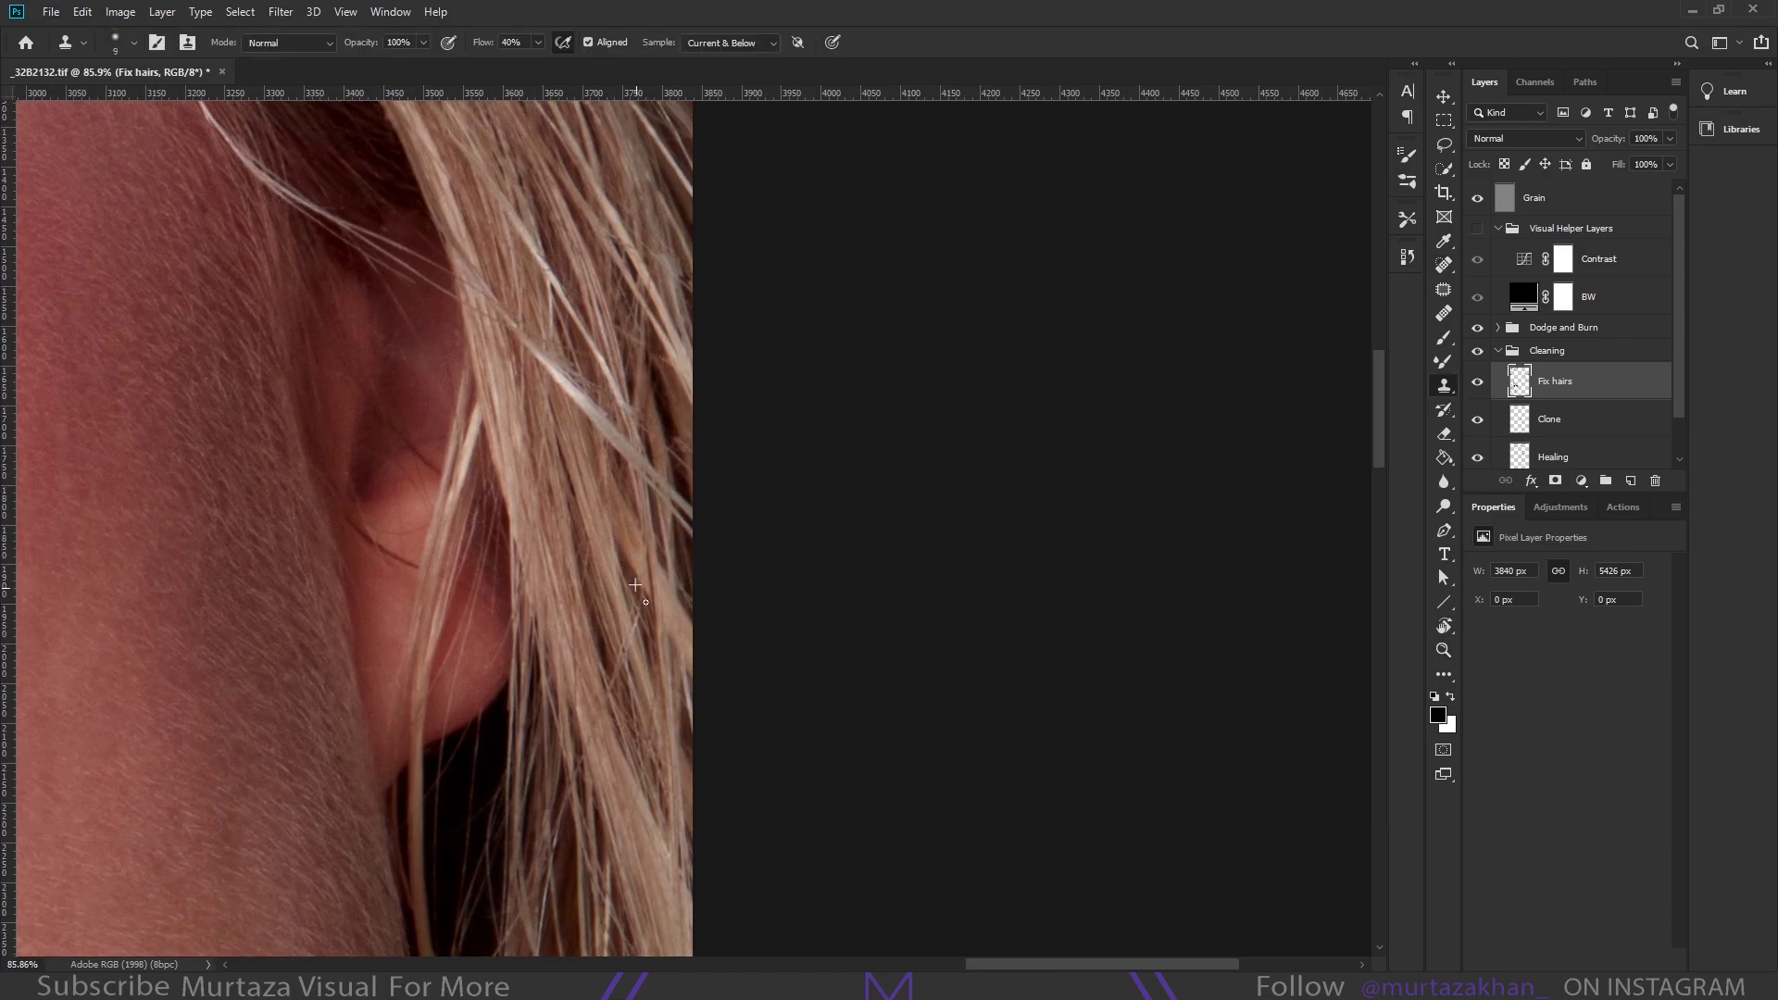
pyautogui.scroll(-2, 510, 644)
pyautogui.scroll(-3, 514, 694)
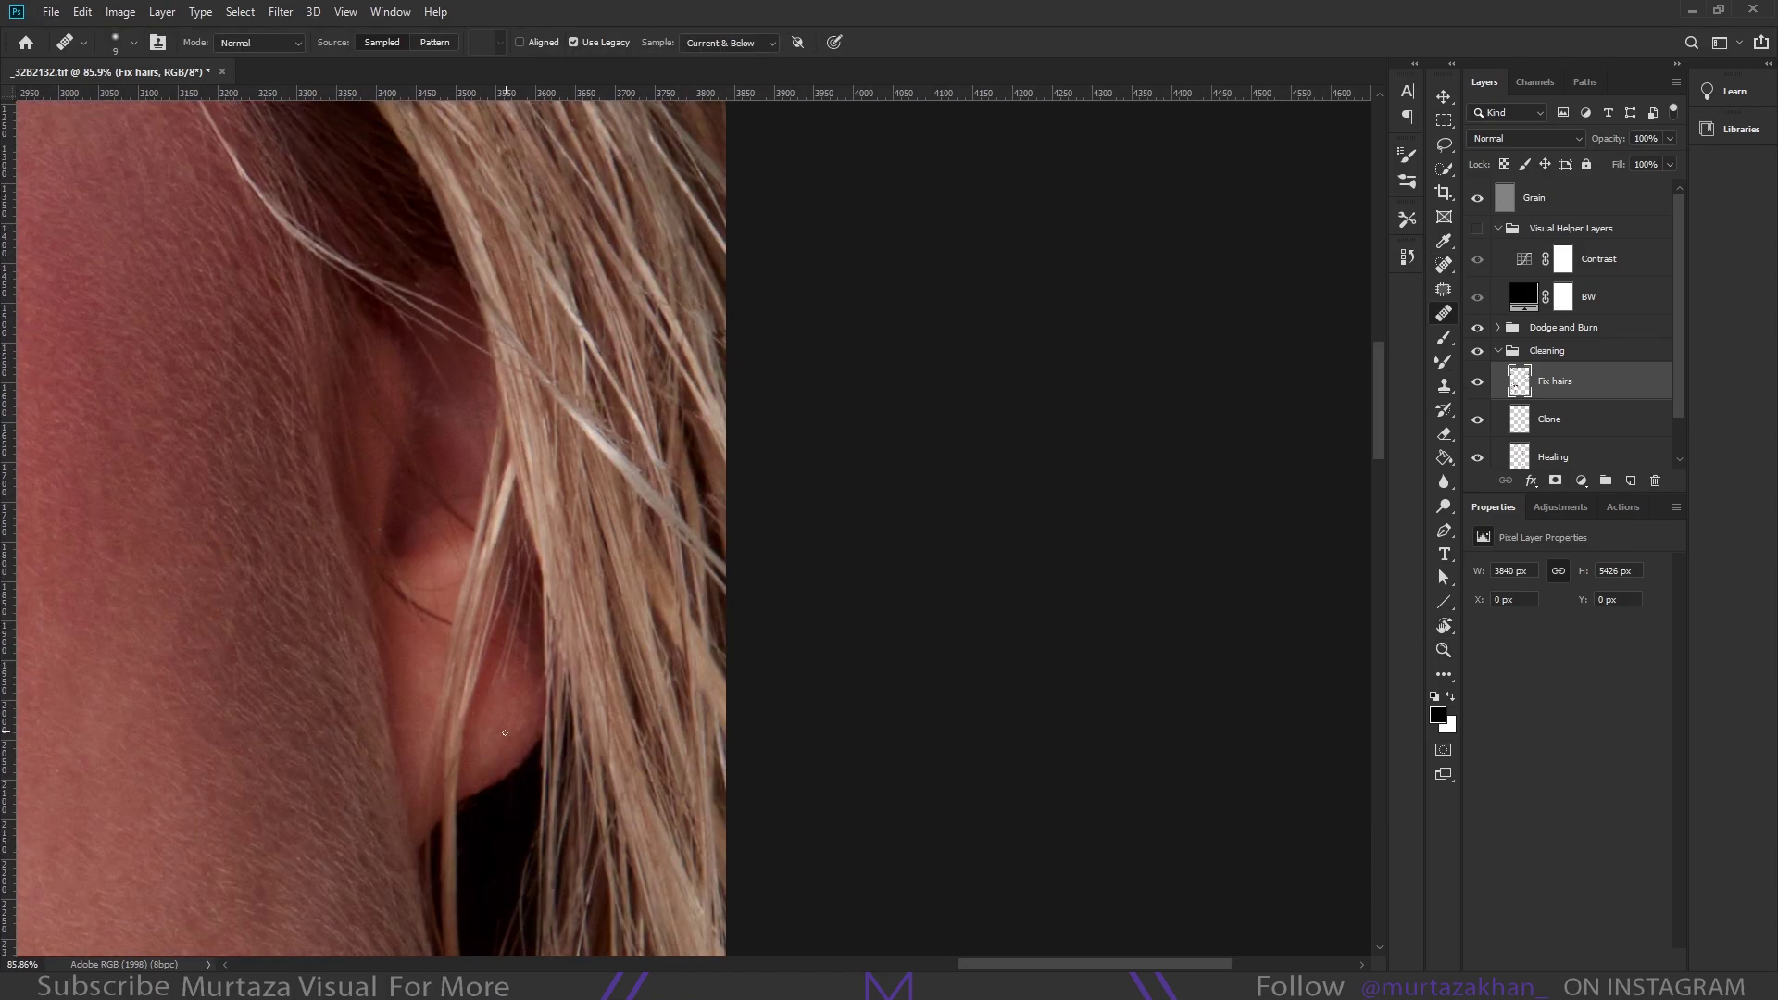
pyautogui.press('z')
pyautogui.press('j')
pyautogui.scroll(5, 588, 516)
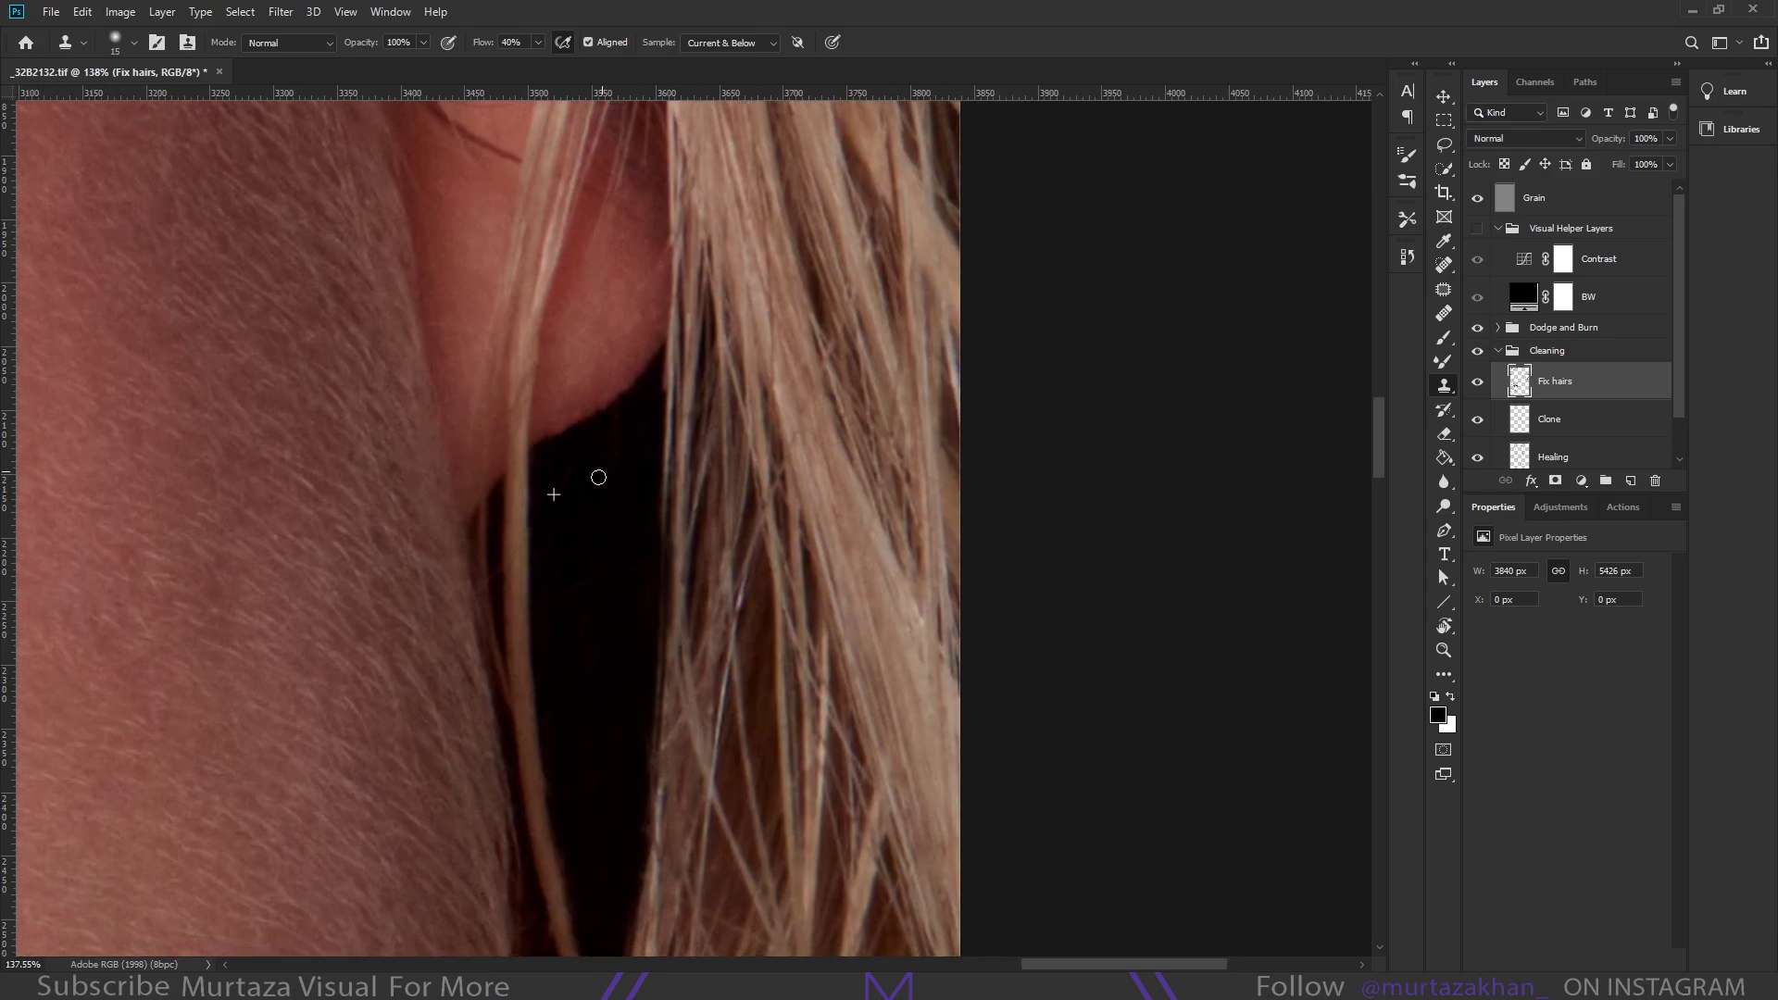
pyautogui.moveTo(606, 542); pyautogui.dragTo(565, 795)
# Scroll and zoom down along the neck to locate more stray strands
pyautogui.scroll(-1, 644, 675)
pyautogui.press('s')
pyautogui.scroll(-1, 667, 695)
pyautogui.scroll(-1, 672, 706)
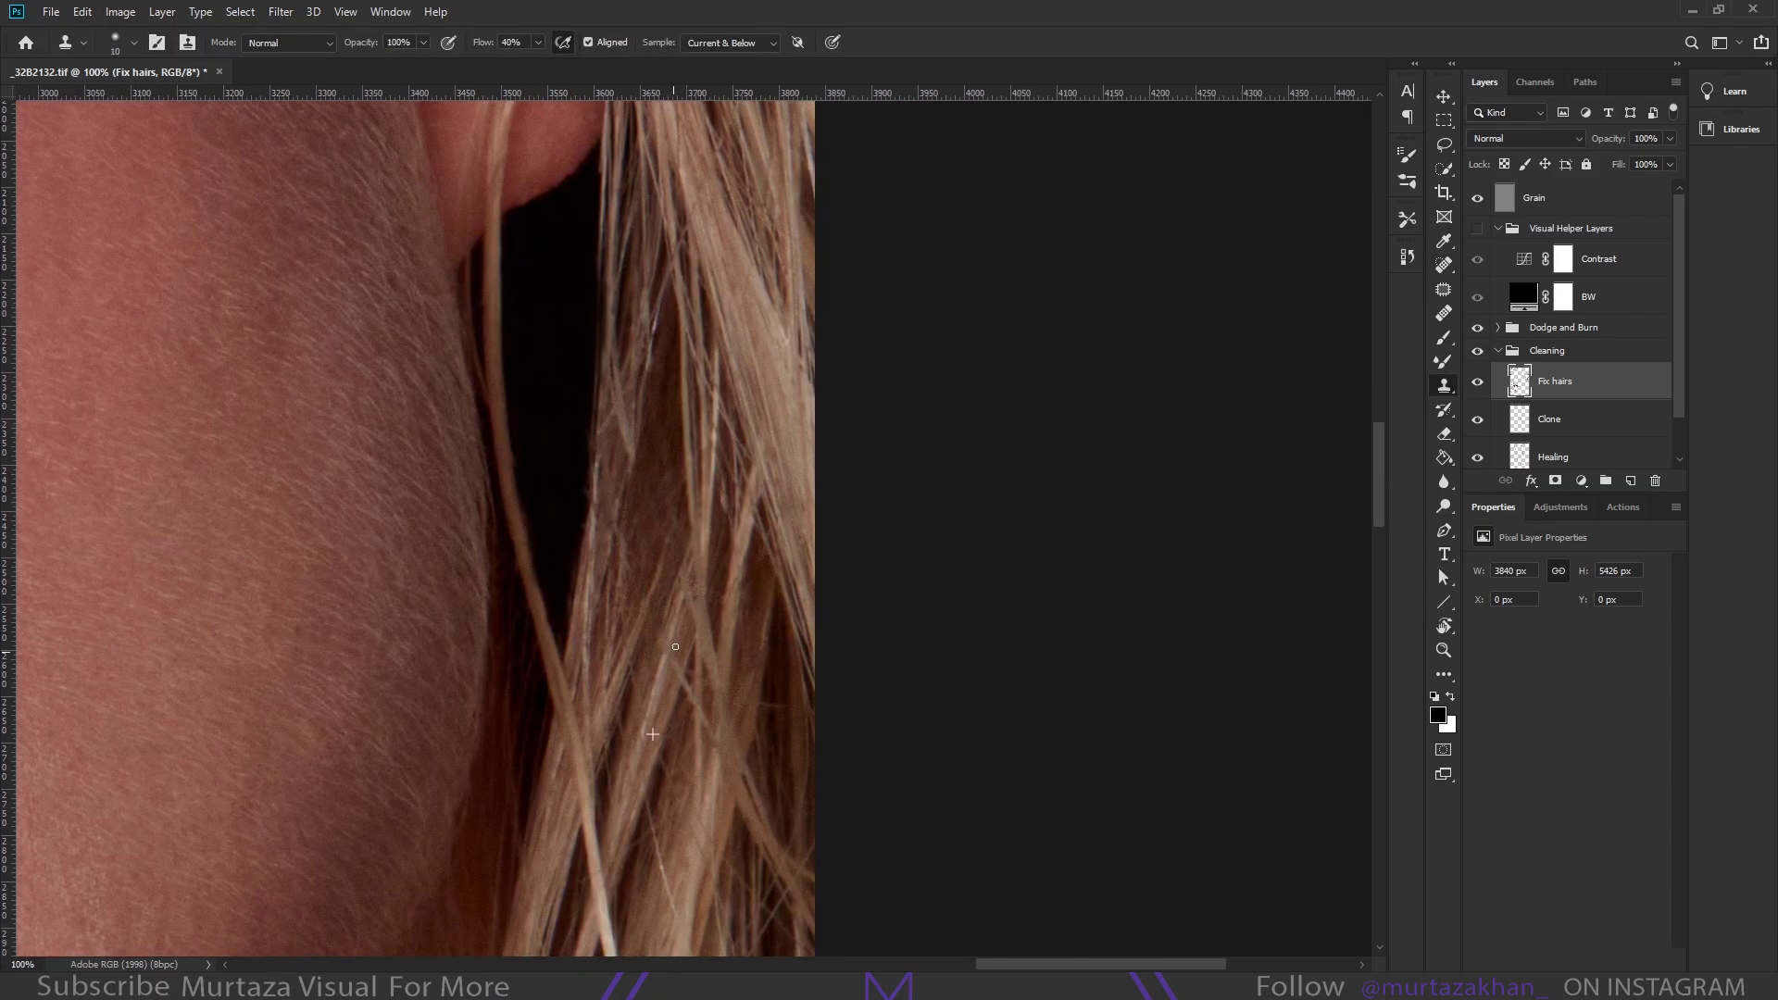
pyautogui.scroll(-1, 648, 658)
pyautogui.scroll(-1, 657, 694)
pyautogui.hscroll(-1, 675, 722)
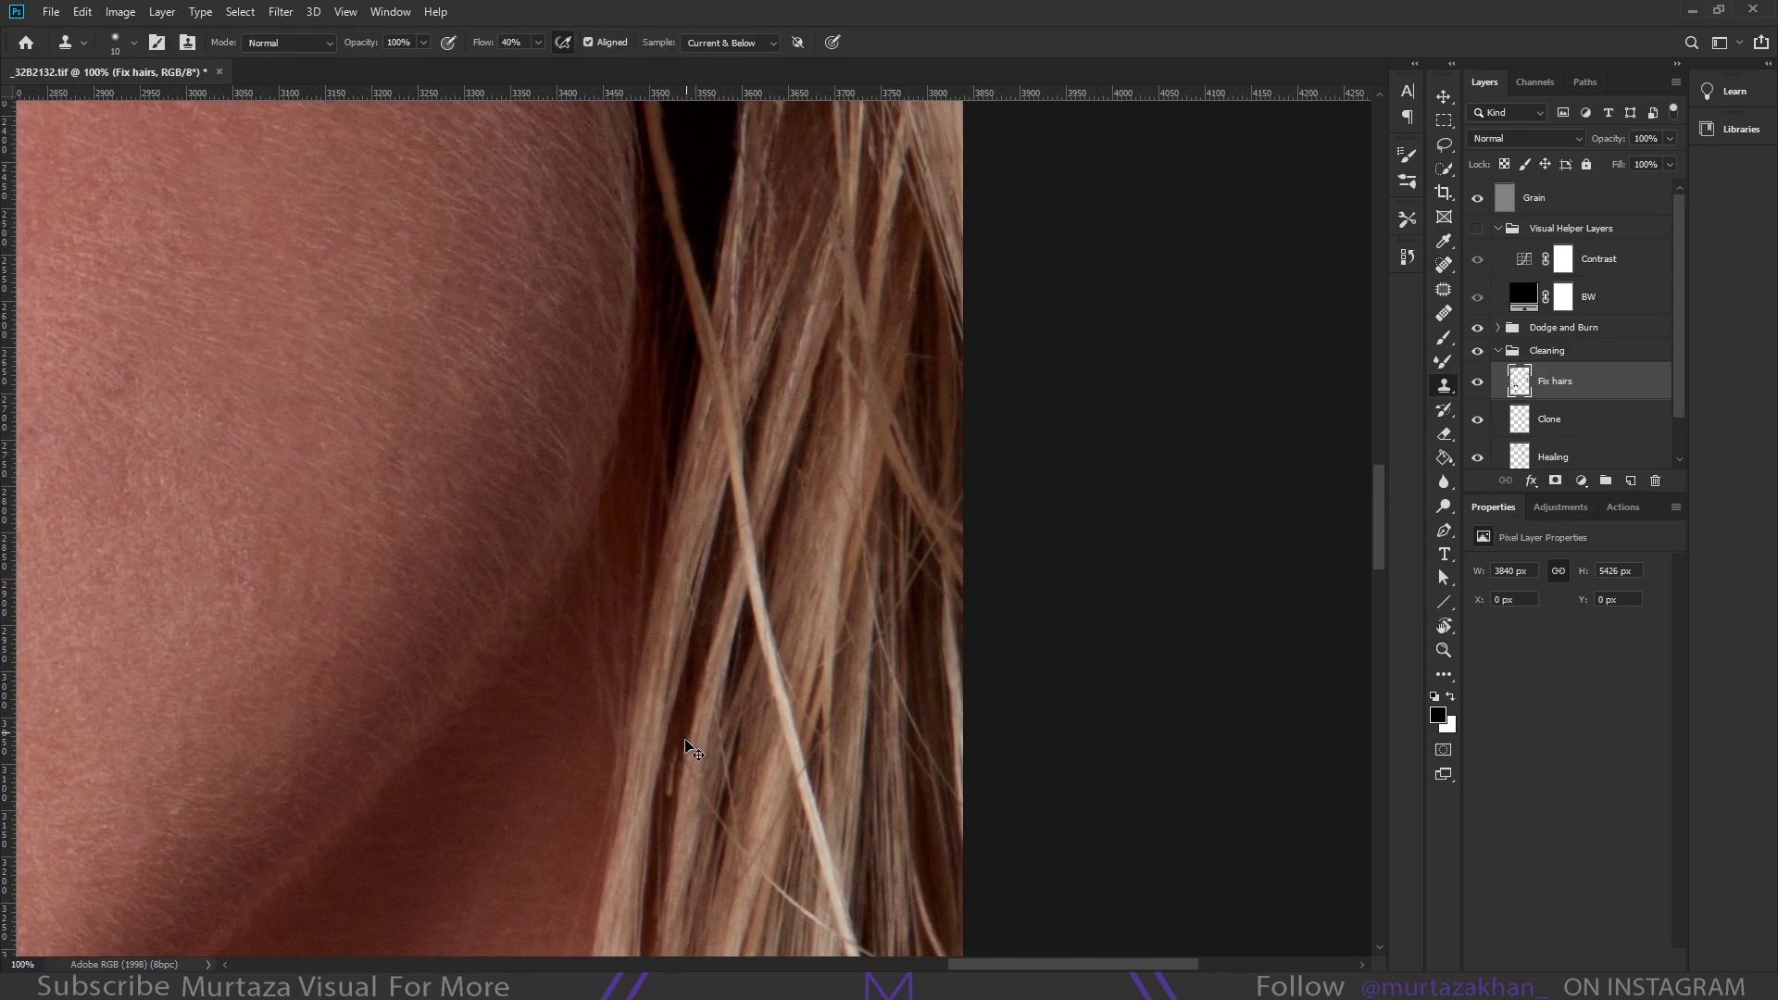
pyautogui.scroll(-1, 687, 760)
pyautogui.press('z')
pyautogui.scroll(-1, 649, 648)
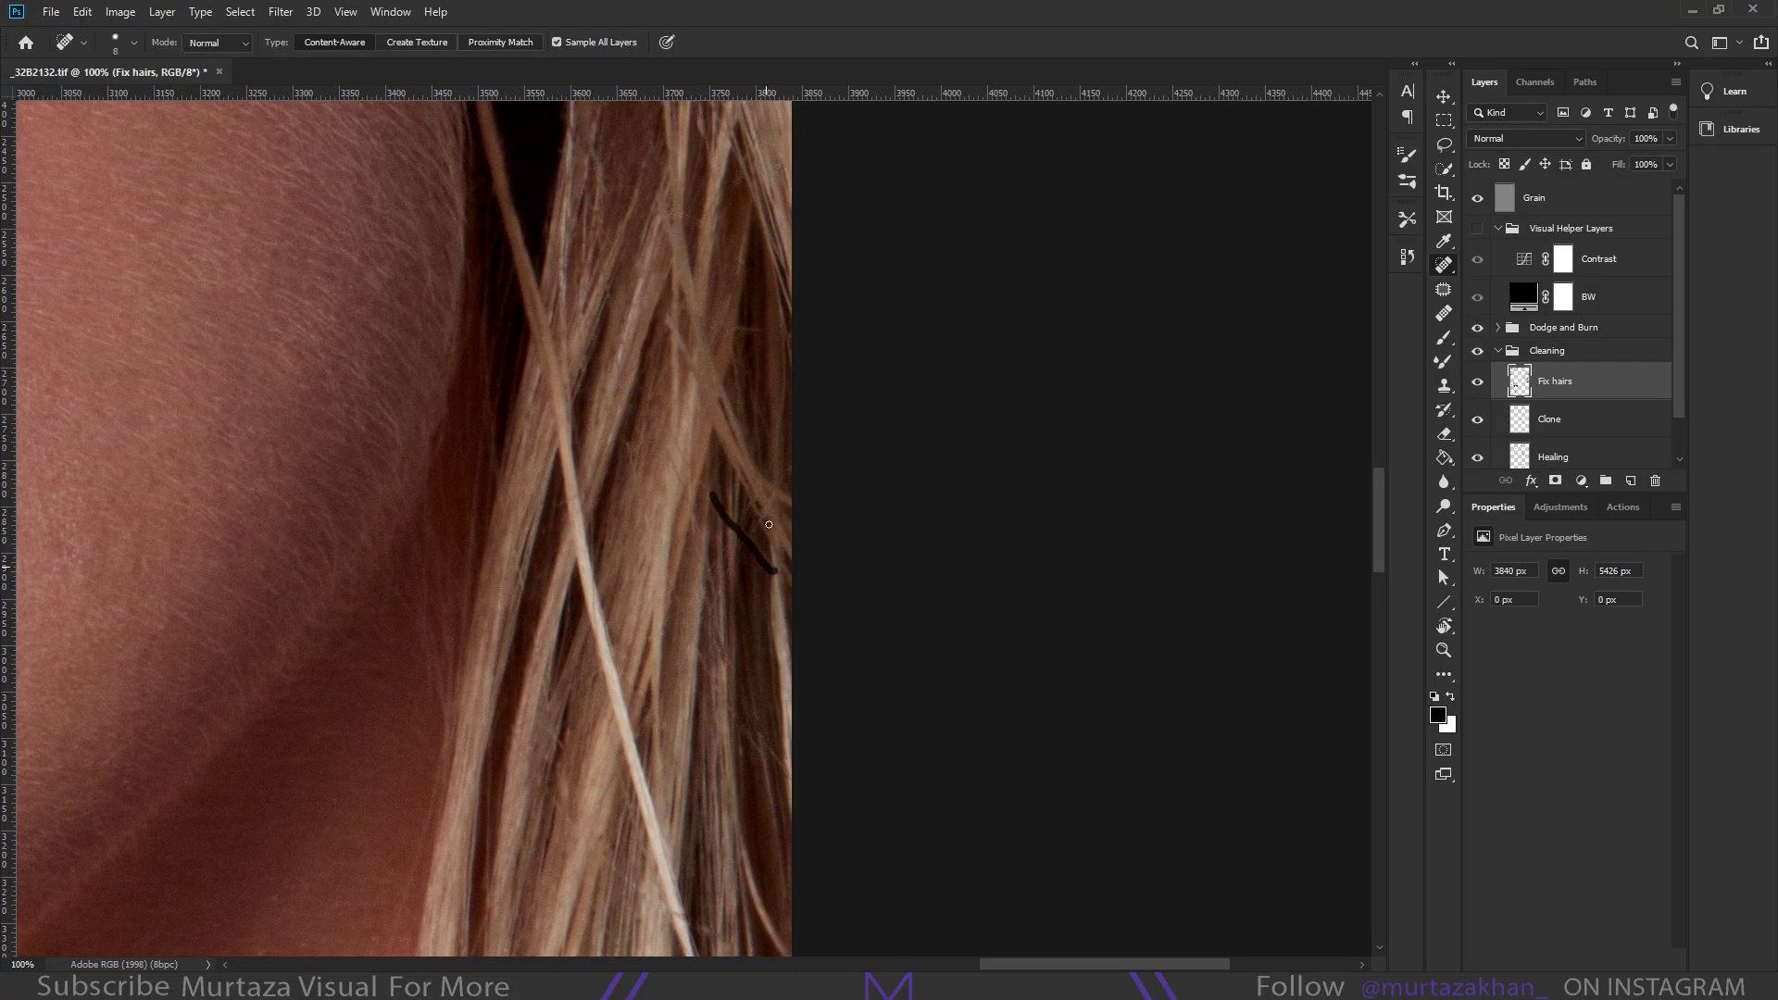
pyautogui.scroll(-1, 614, 510)
pyautogui.scroll(1, 614, 510)
pyautogui.scroll(1, 614, 510)
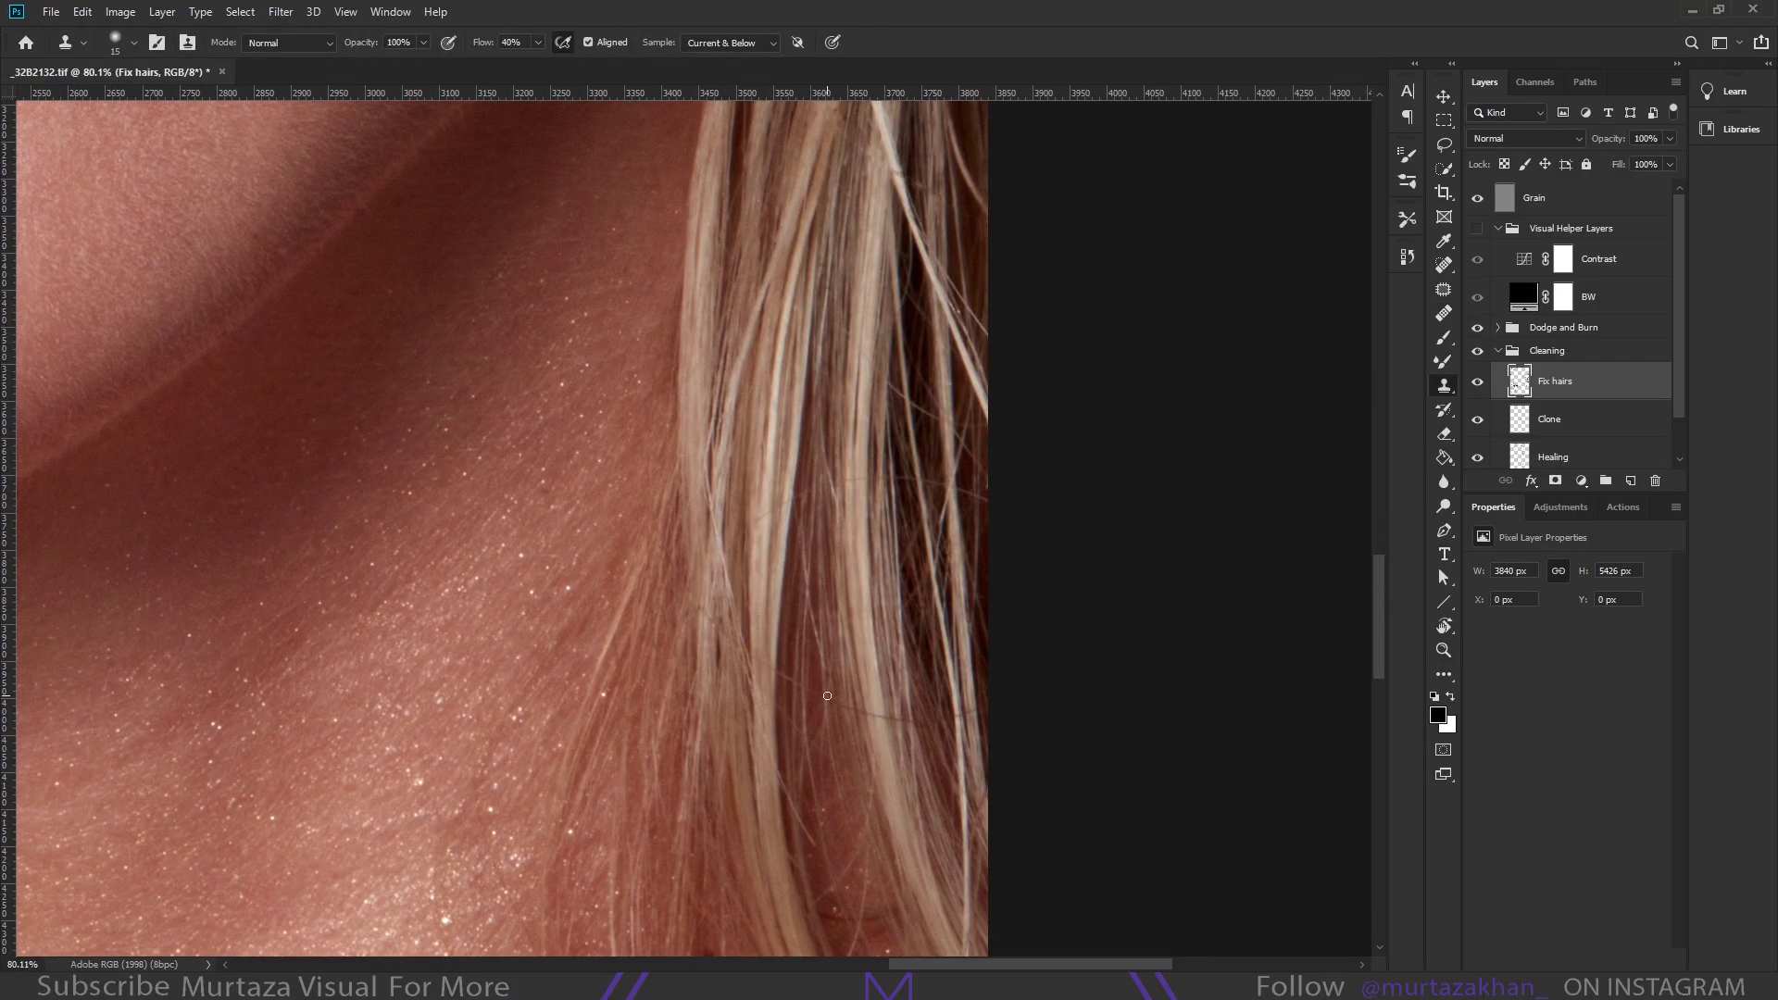
# Spot-heal a stray hair at the hair-neck edge
pyautogui.press('j')
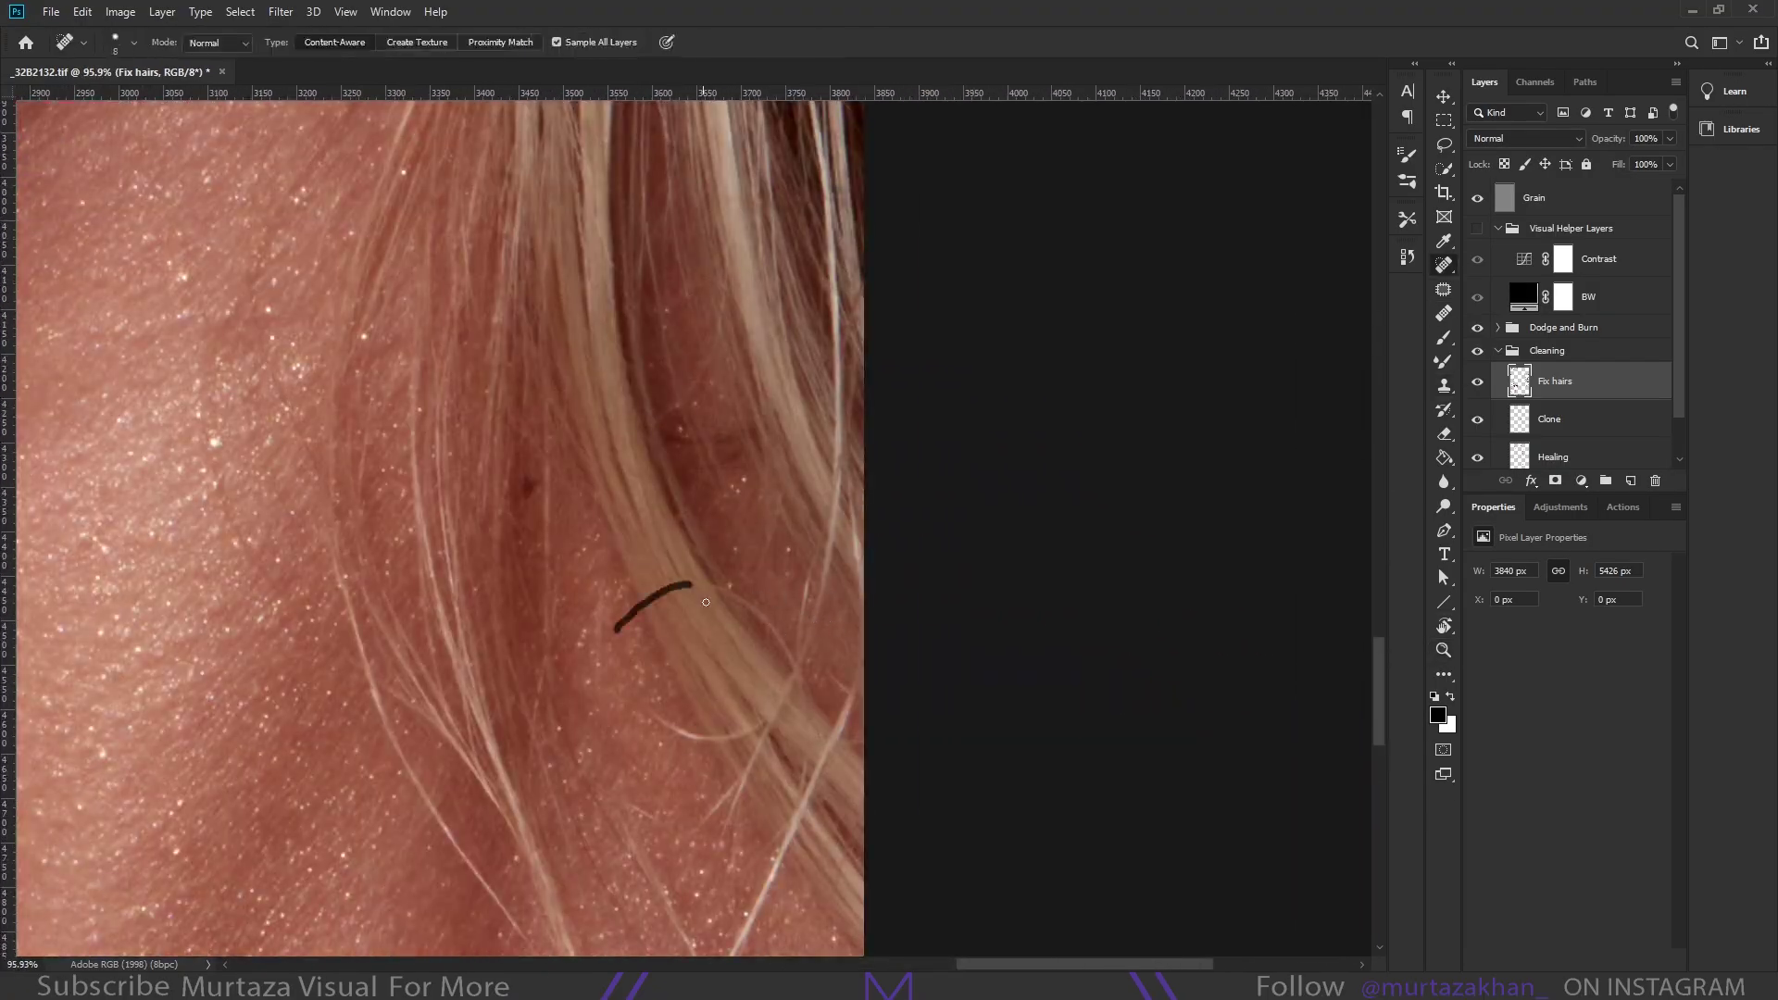
pyautogui.press('s')
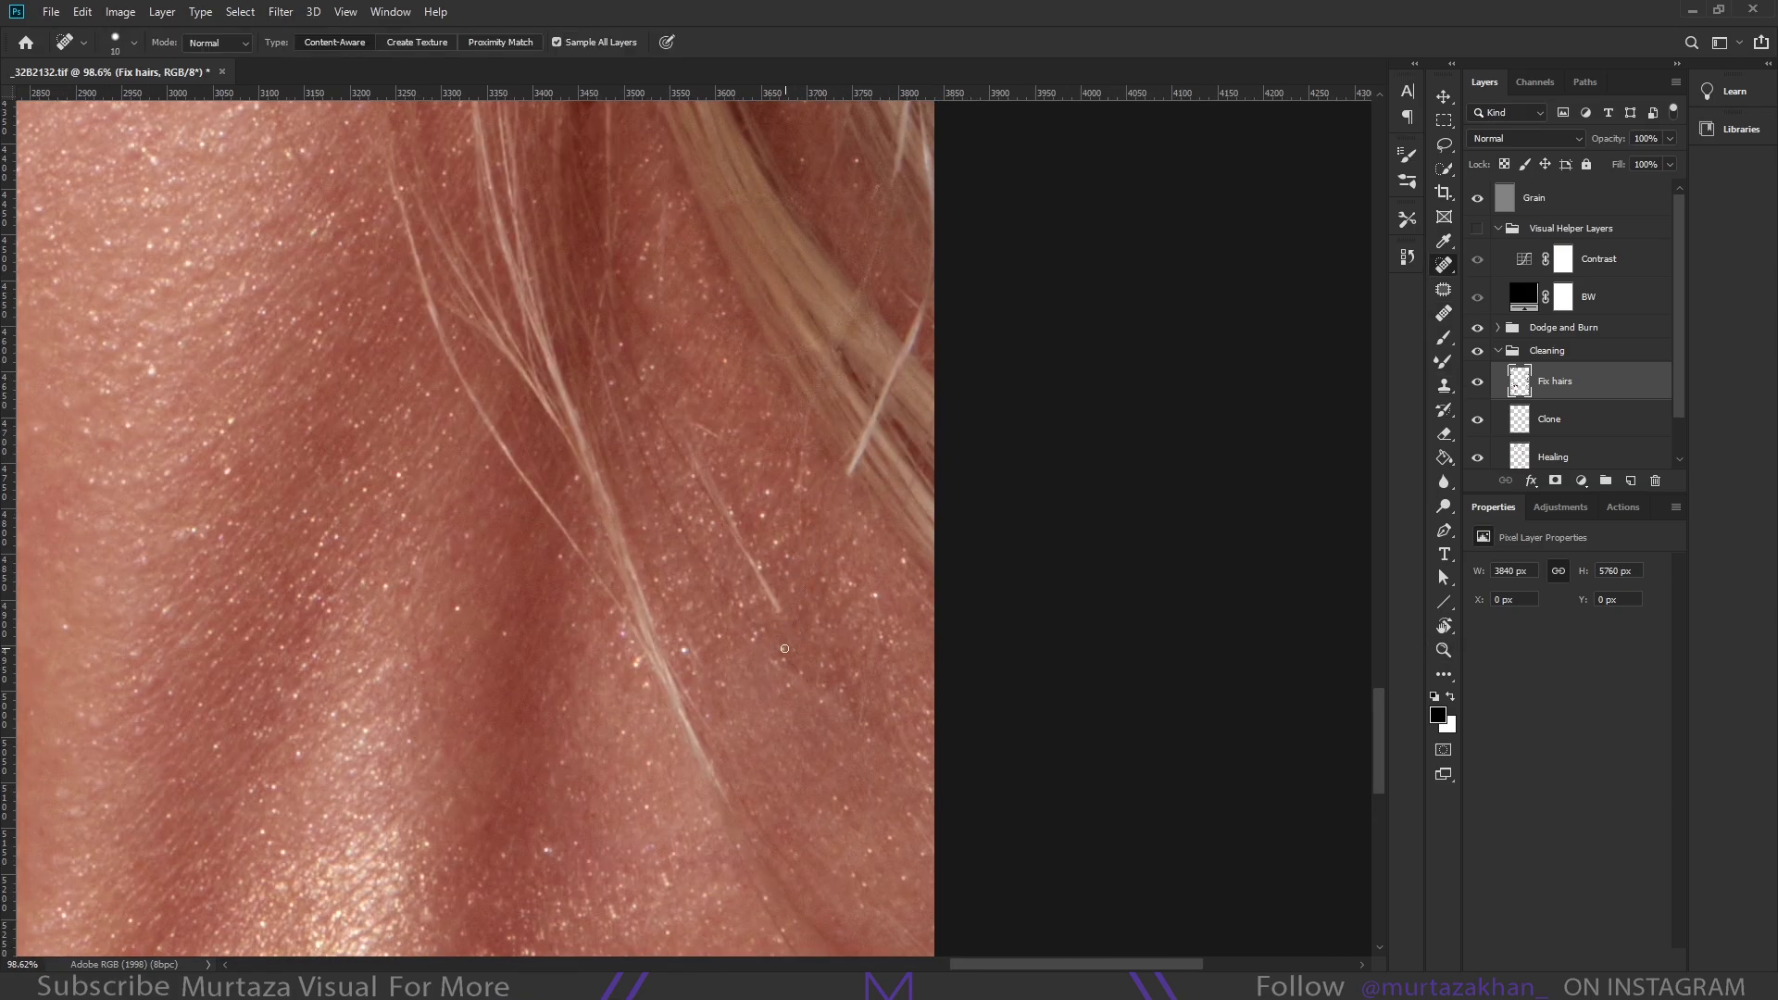
pyautogui.moveTo(809, 610)
pyautogui.mouseDown()
pyautogui.moveTo(667, 714)
pyautogui.moveTo(695, 683)
pyautogui.mouseUp()
pyautogui.scroll(-1, 667, 715)
pyautogui.press('j')
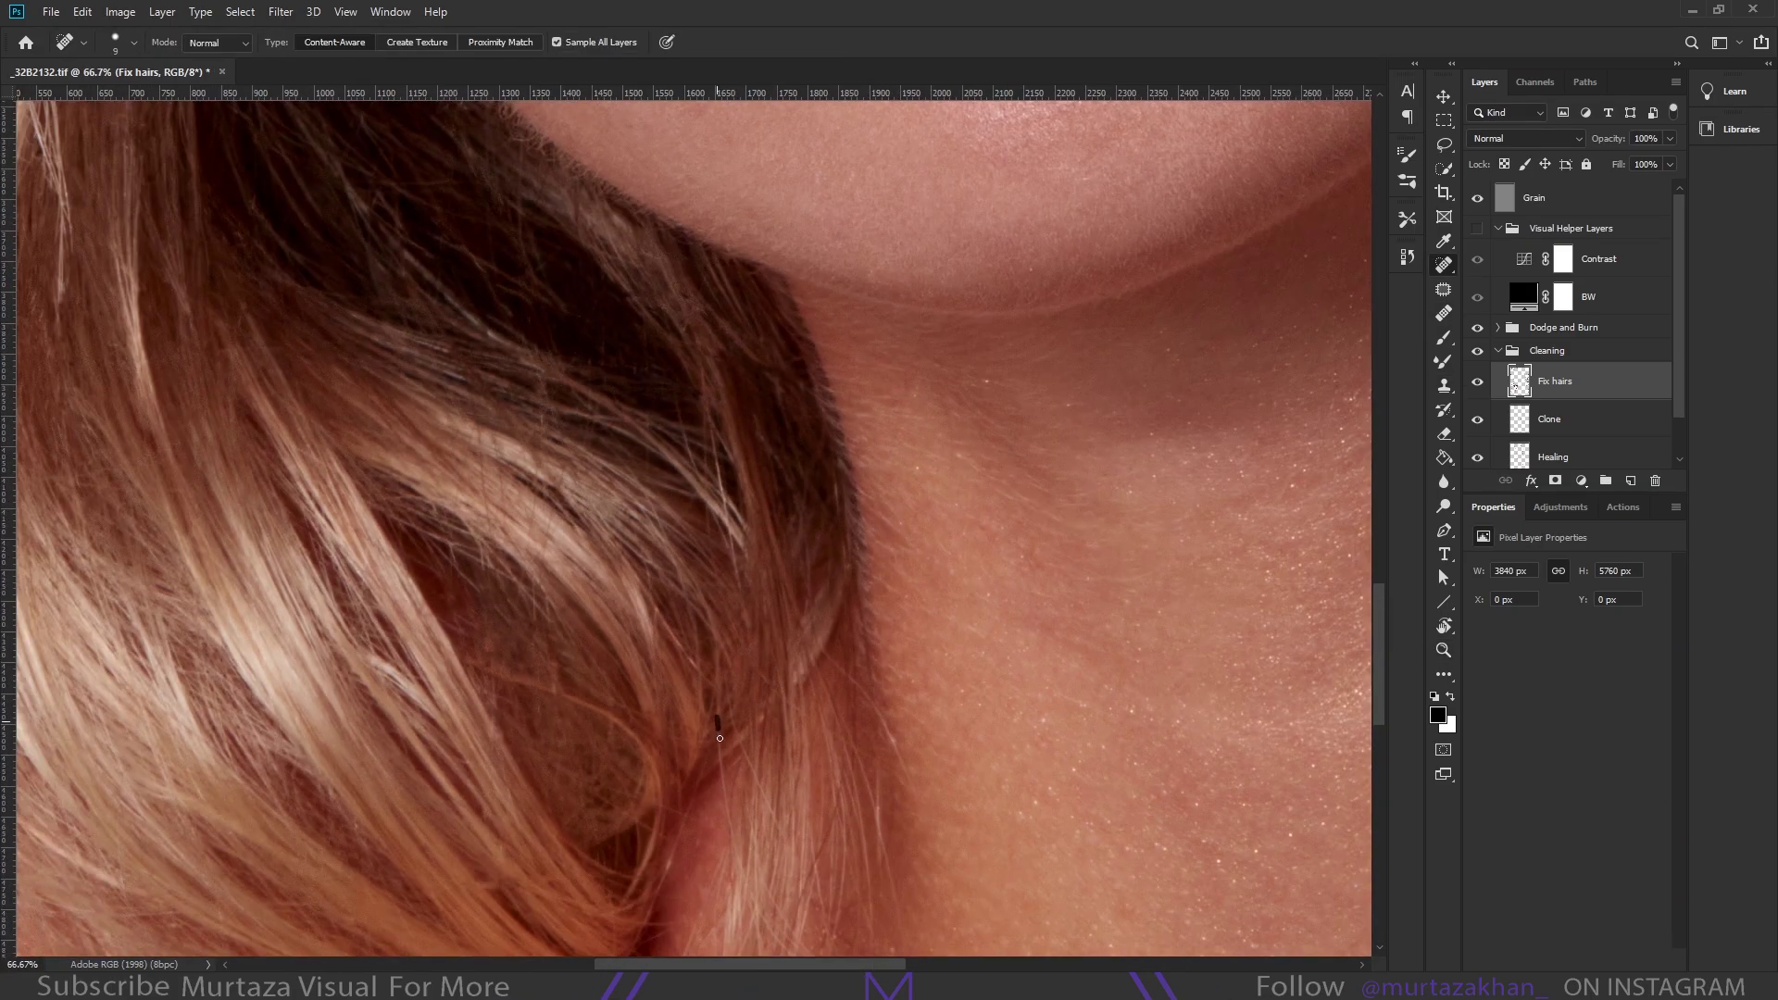
pyautogui.moveTo(819, 655); pyautogui.dragTo(880, 748)
pyautogui.press('s')
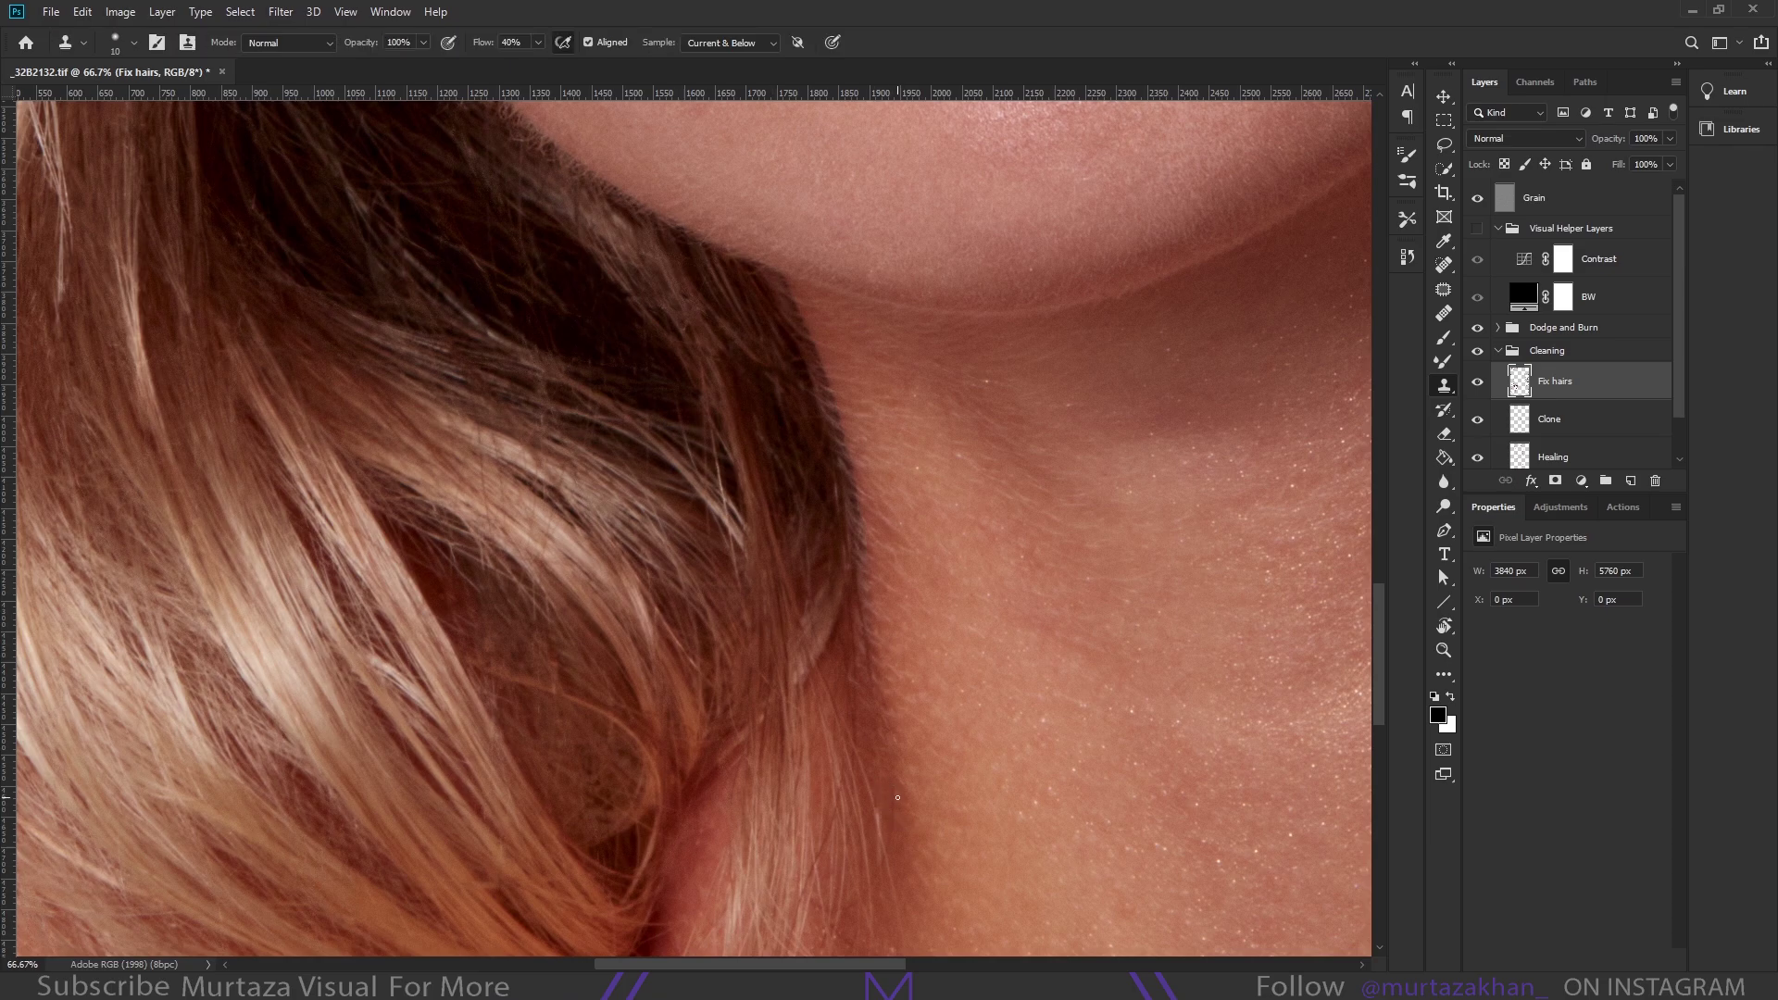
pyautogui.moveTo(757, 782); pyautogui.dragTo(812, 741)
# Set the Clone Stamp to Darken mode and move the view along the lower neck to the hair ends
pyautogui.hotkey('shift', 'alt', 'k')
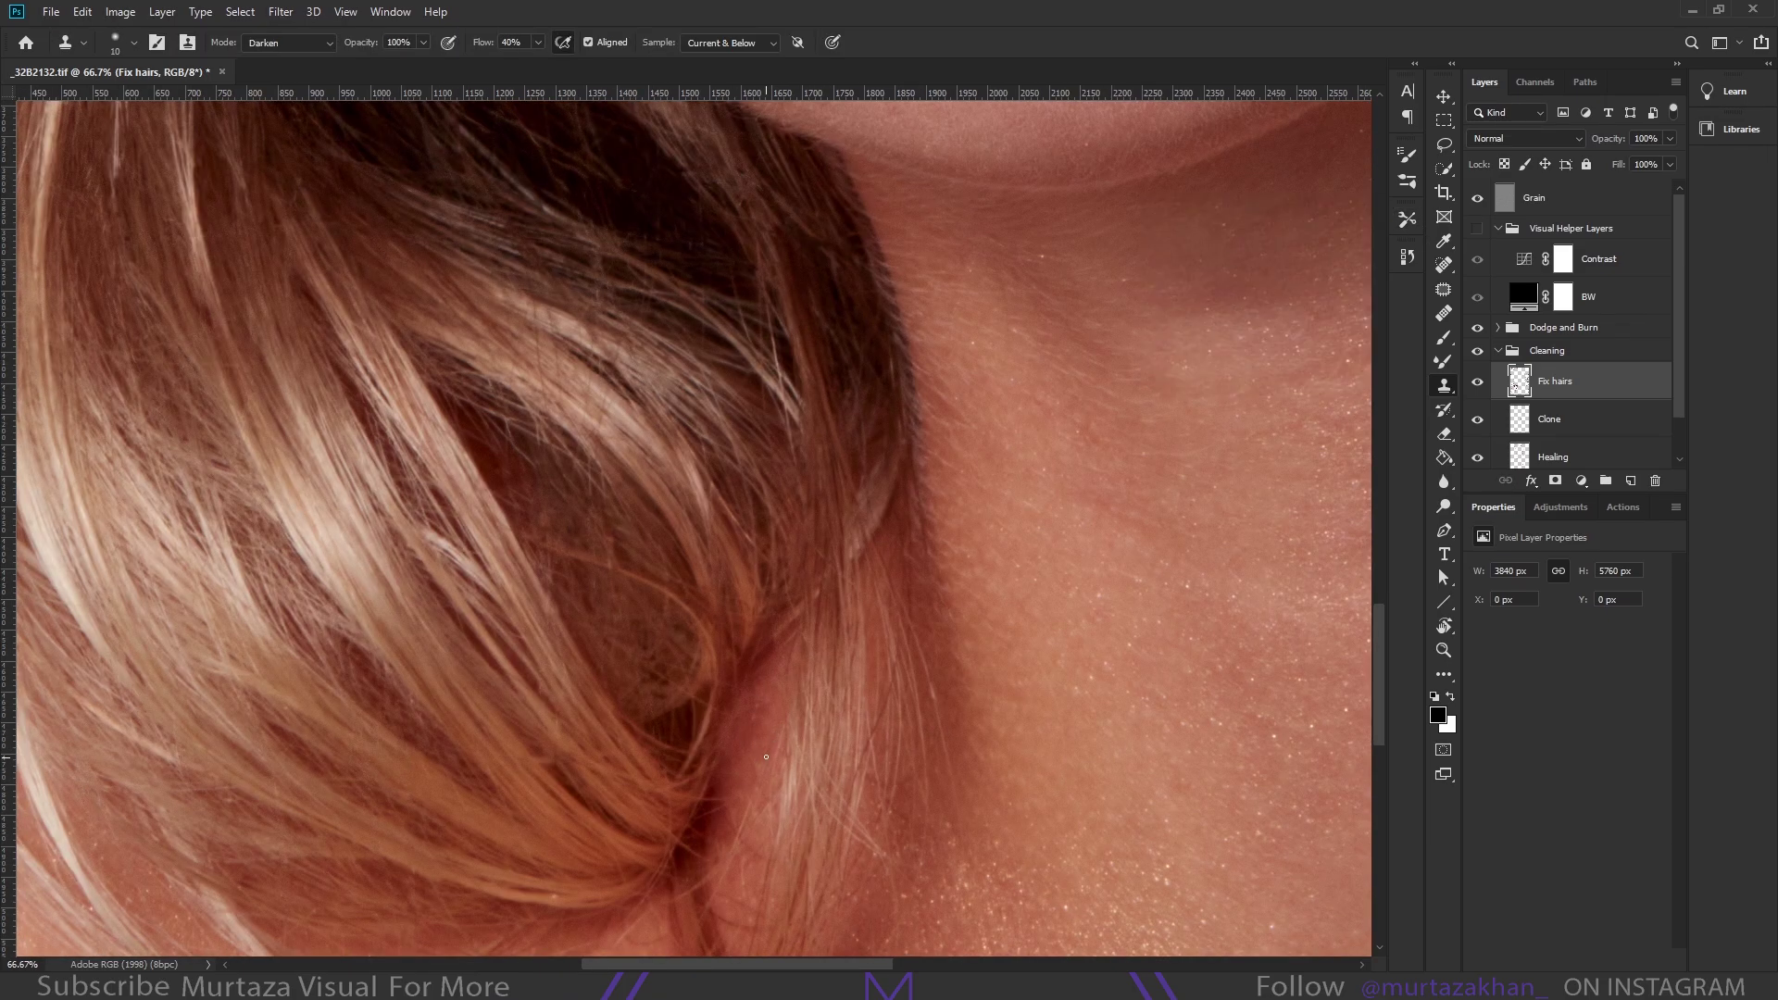
pyautogui.moveTo(714, 782); pyautogui.dragTo(698, 695)
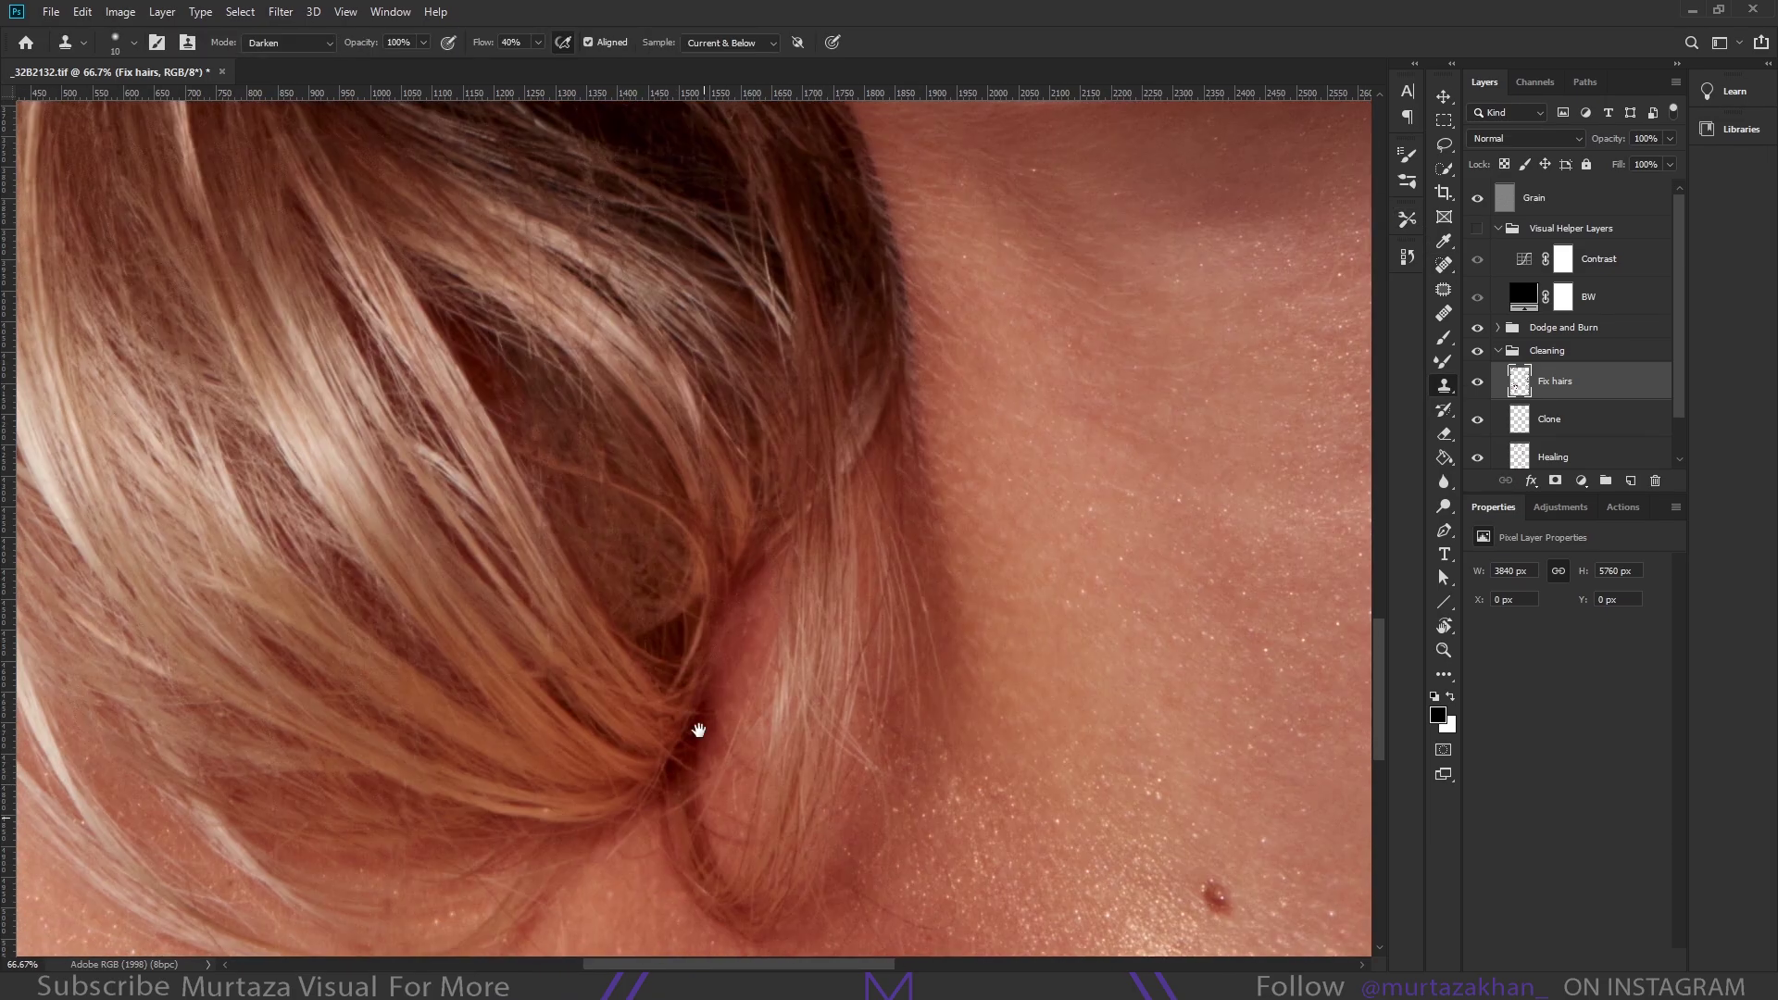
pyautogui.press('z')
pyautogui.press('j')
pyautogui.moveTo(656, 782); pyautogui.dragTo(434, 476)
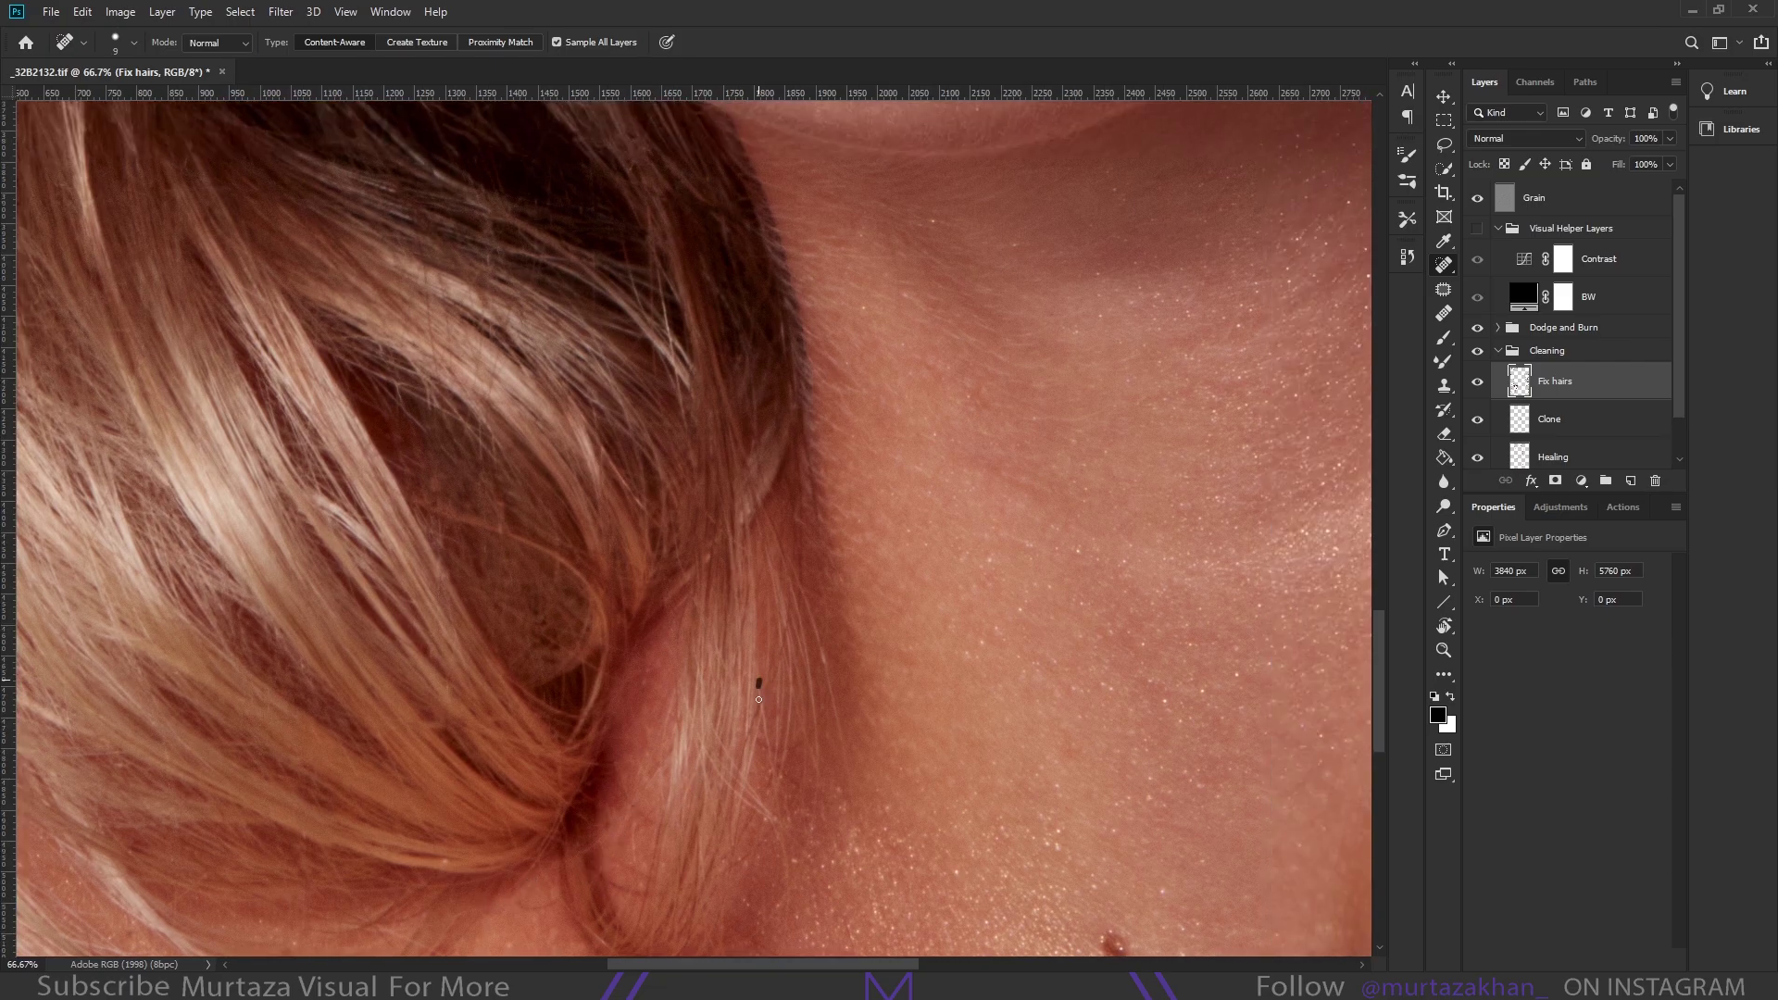
pyautogui.moveTo(662, 680); pyautogui.dragTo(693, 766)
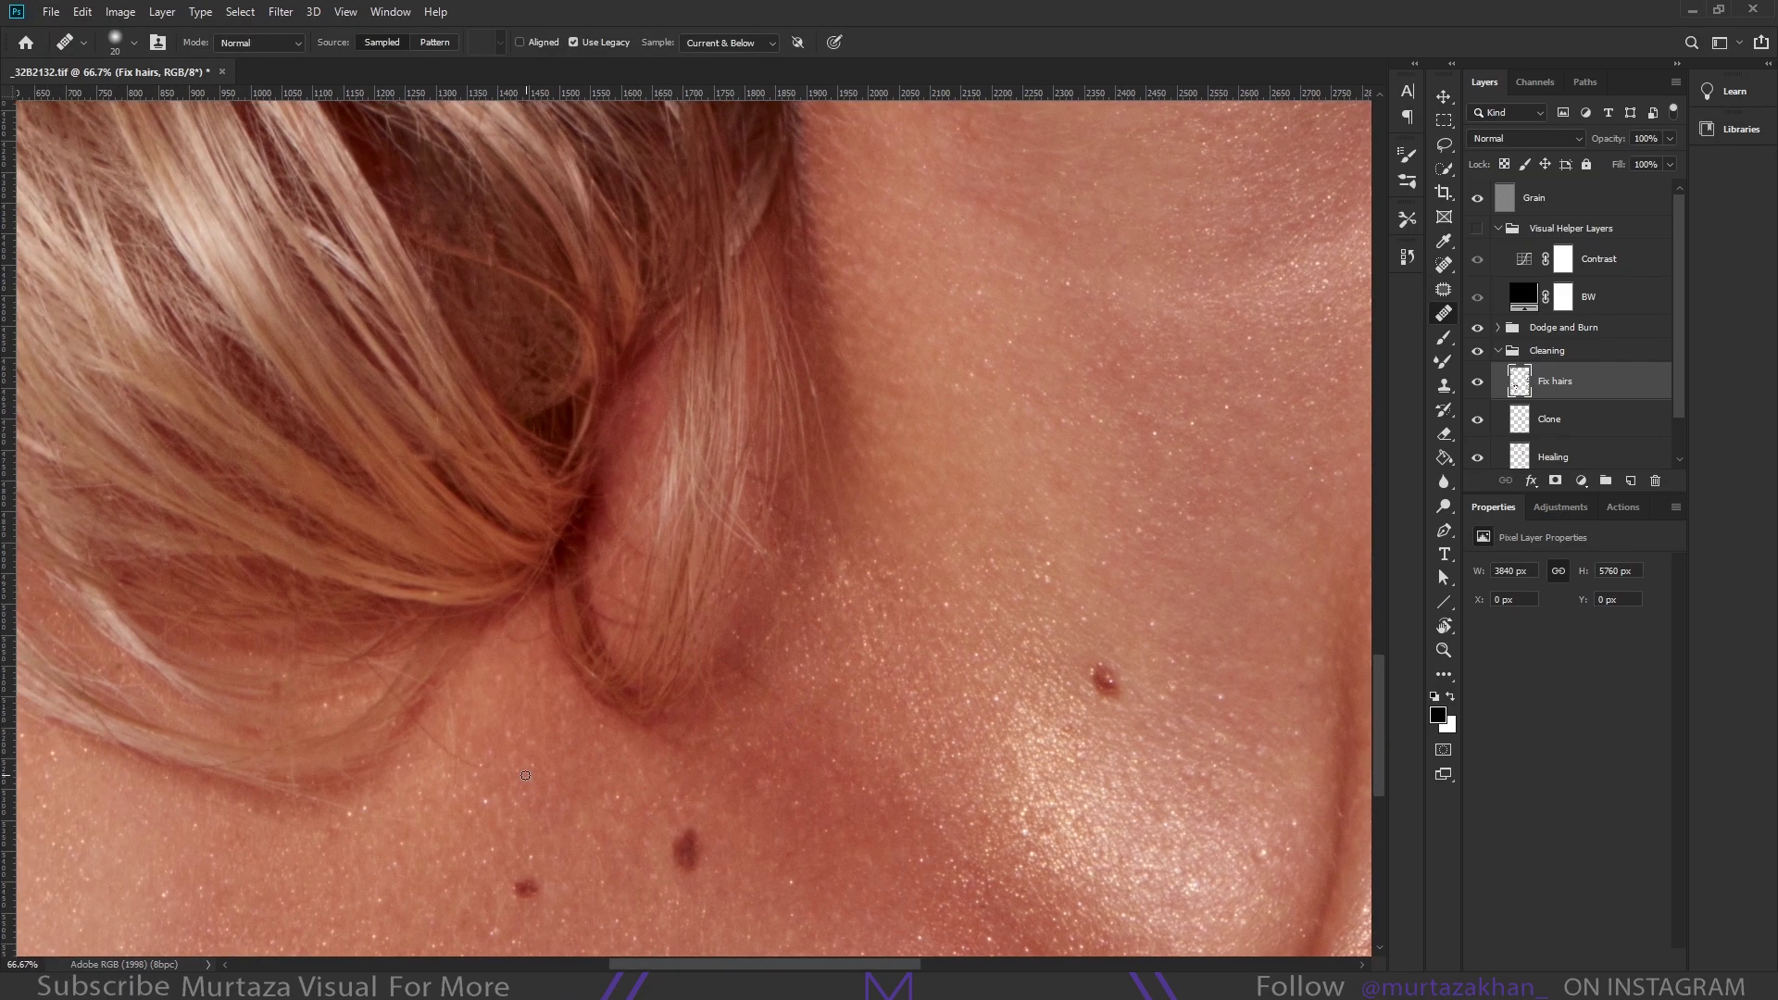
pyautogui.moveTo(669, 698); pyautogui.dragTo(903, 656)
pyautogui.scroll(-5, 620, 704)
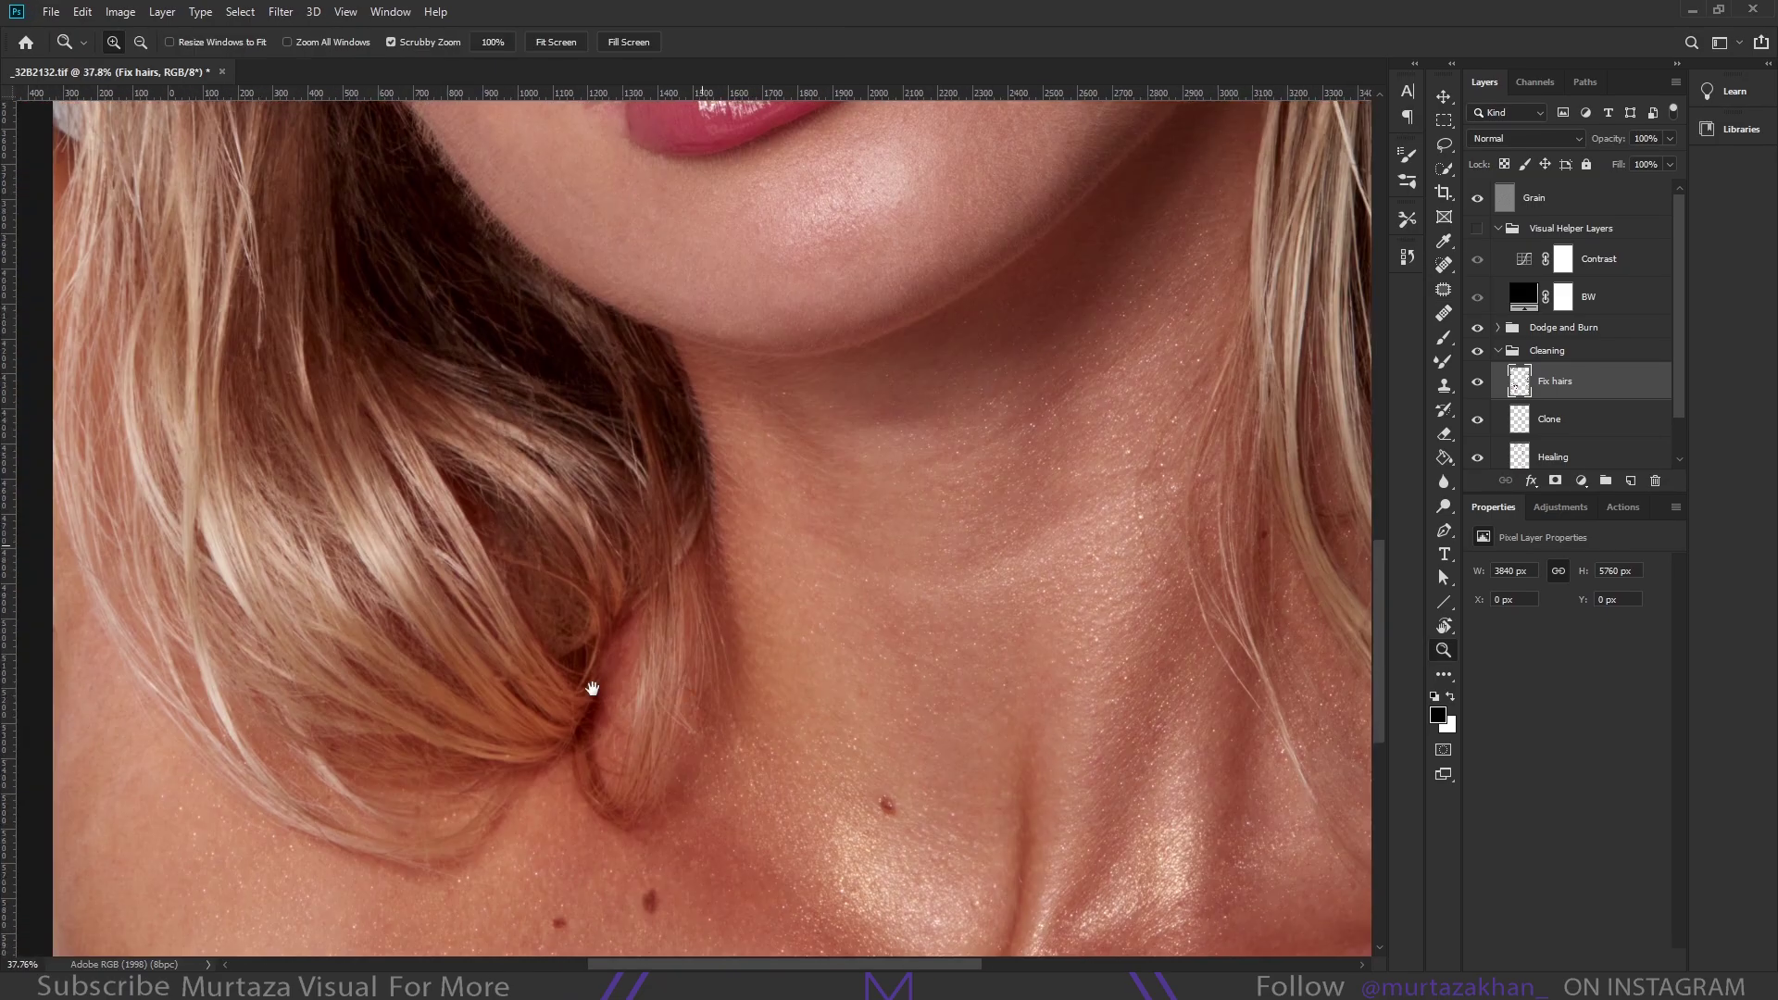
pyautogui.scroll(6, 718, 639)
# Clone over the hair ends by the shoulder with an enlarged brush, then zoom out to the whole face
pyautogui.press('s')
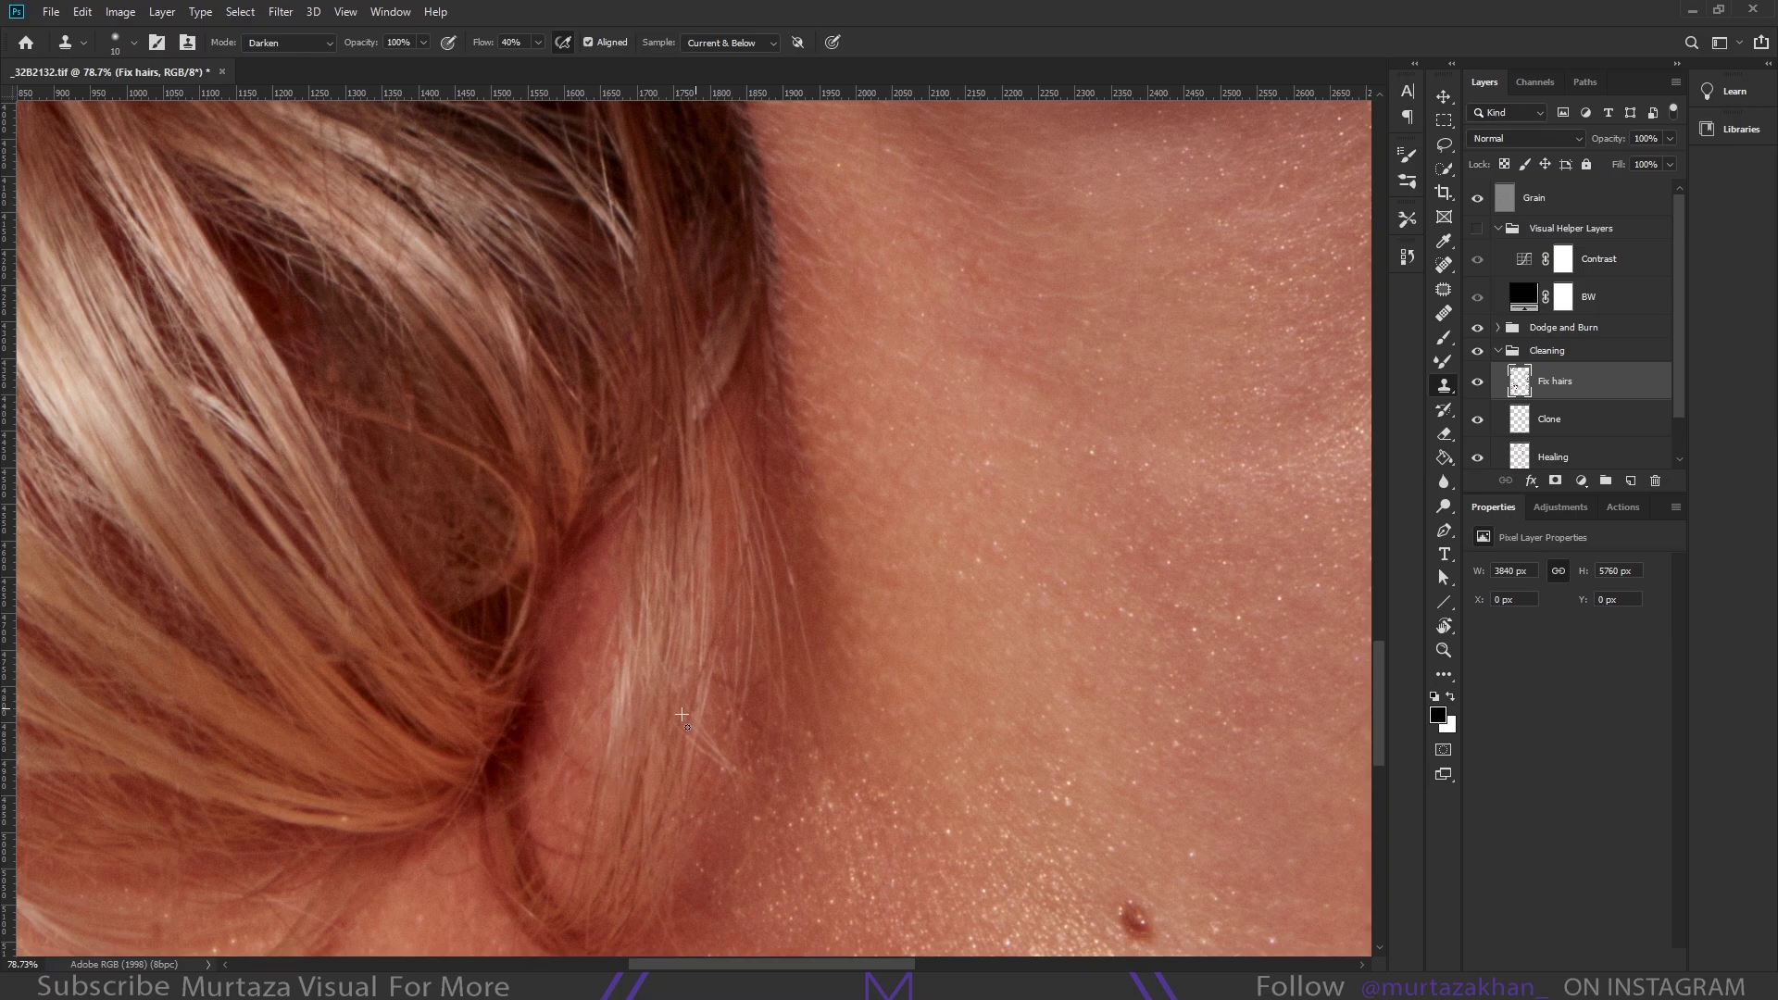
pyautogui.scroll(-3, 704, 694)
pyautogui.press(']')
pyautogui.press(']')
pyautogui.press(']')
pyautogui.scroll(1, 685, 685)
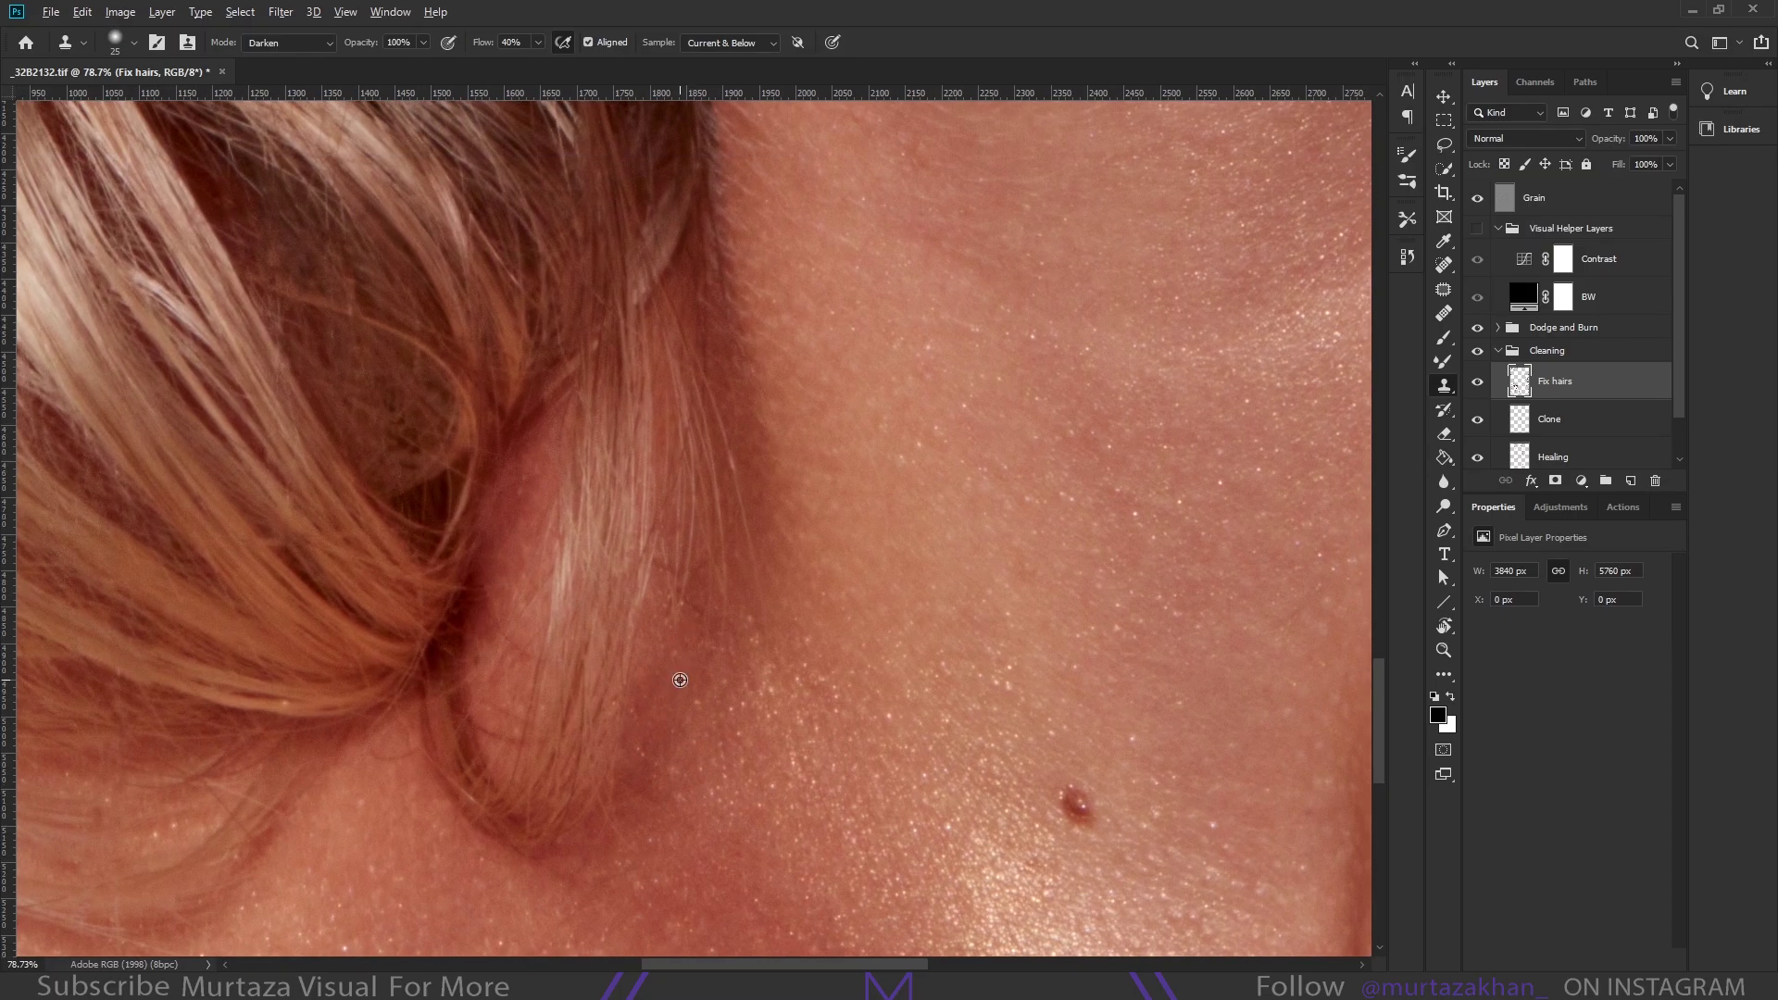
pyautogui.press('z')
pyautogui.scroll(-2, 748, 731)
pyautogui.scroll(-2, 714, 623)
# Show the Actions panel, shrink the brush, and move to the Dodge and Burn curves layer for painting
pyautogui.scroll(-3, 714, 623)
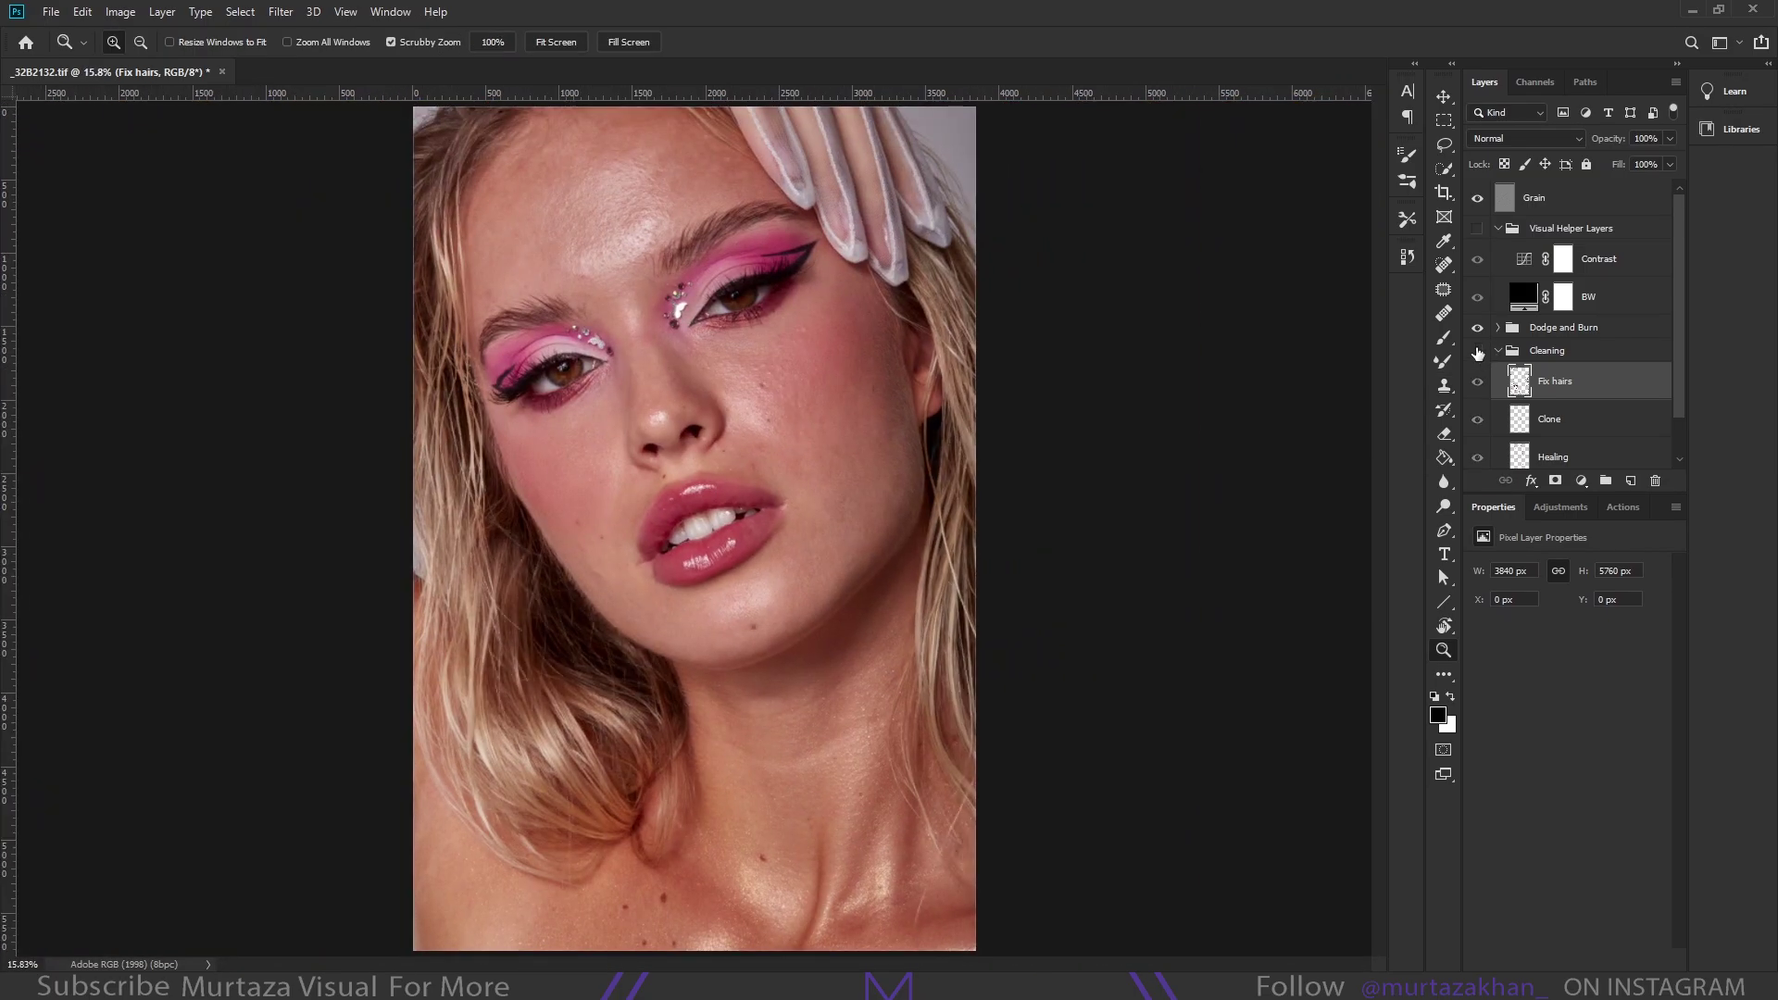
pyautogui.scroll(1, 914, 724)
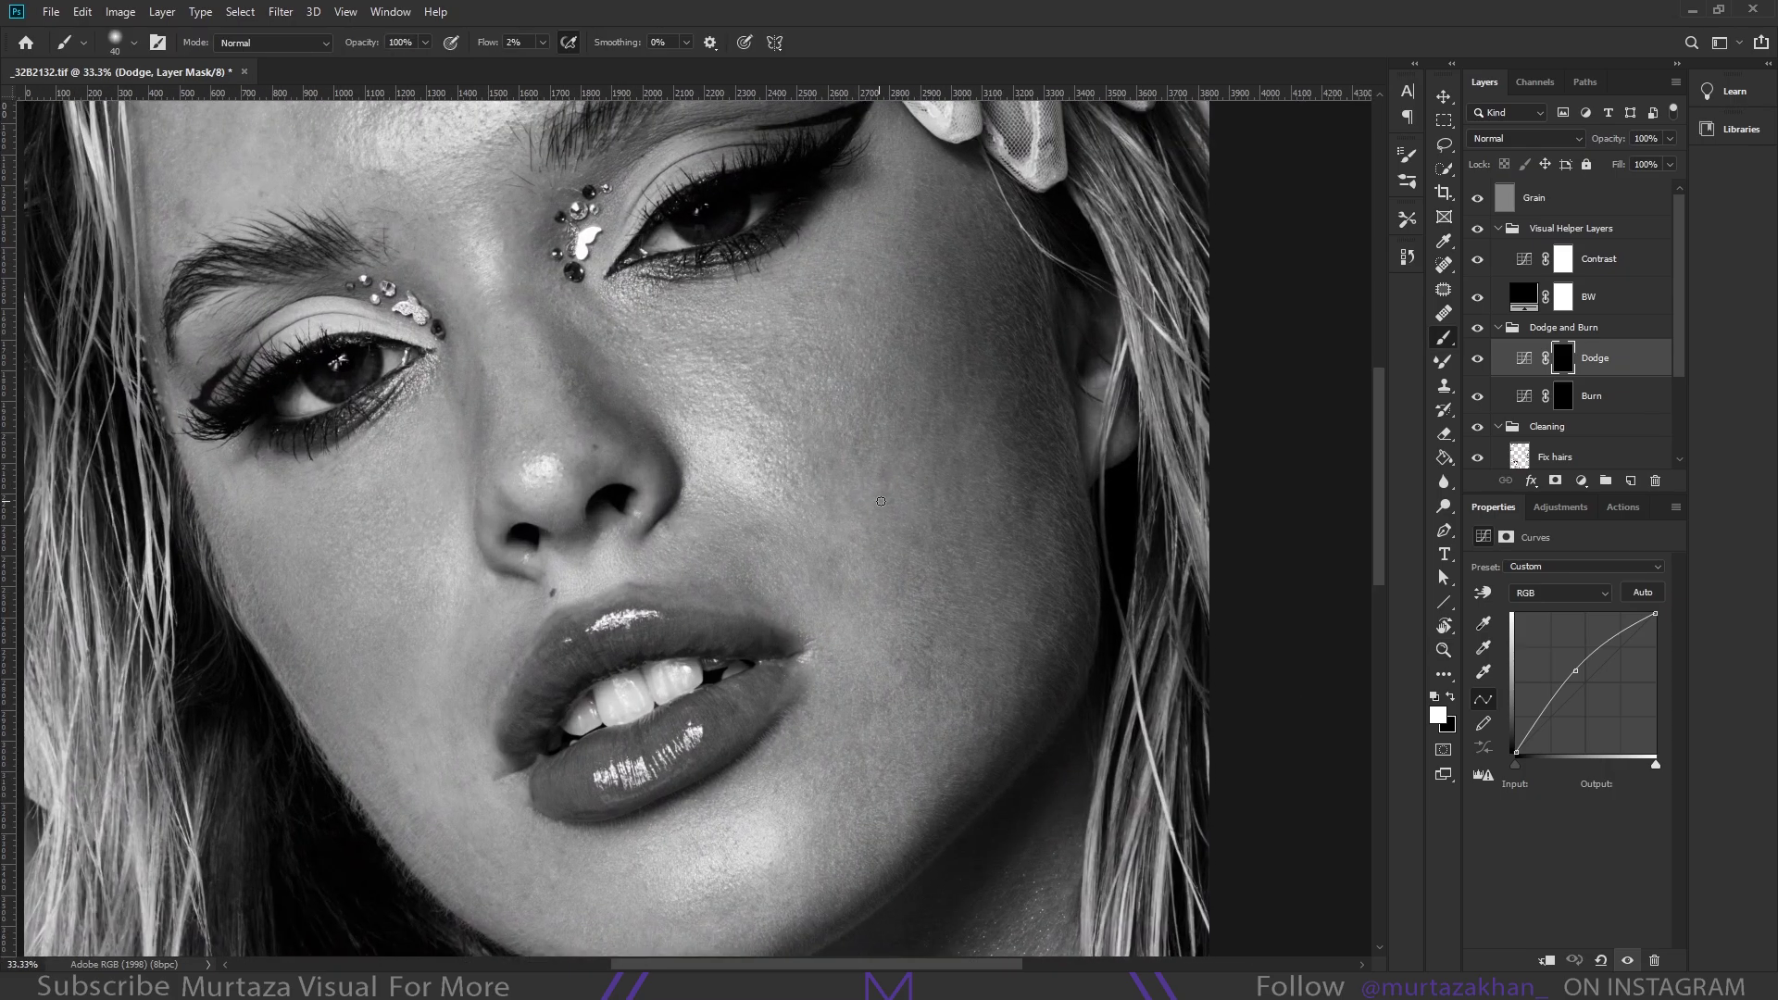
pyautogui.scroll(1, 1002, 557)
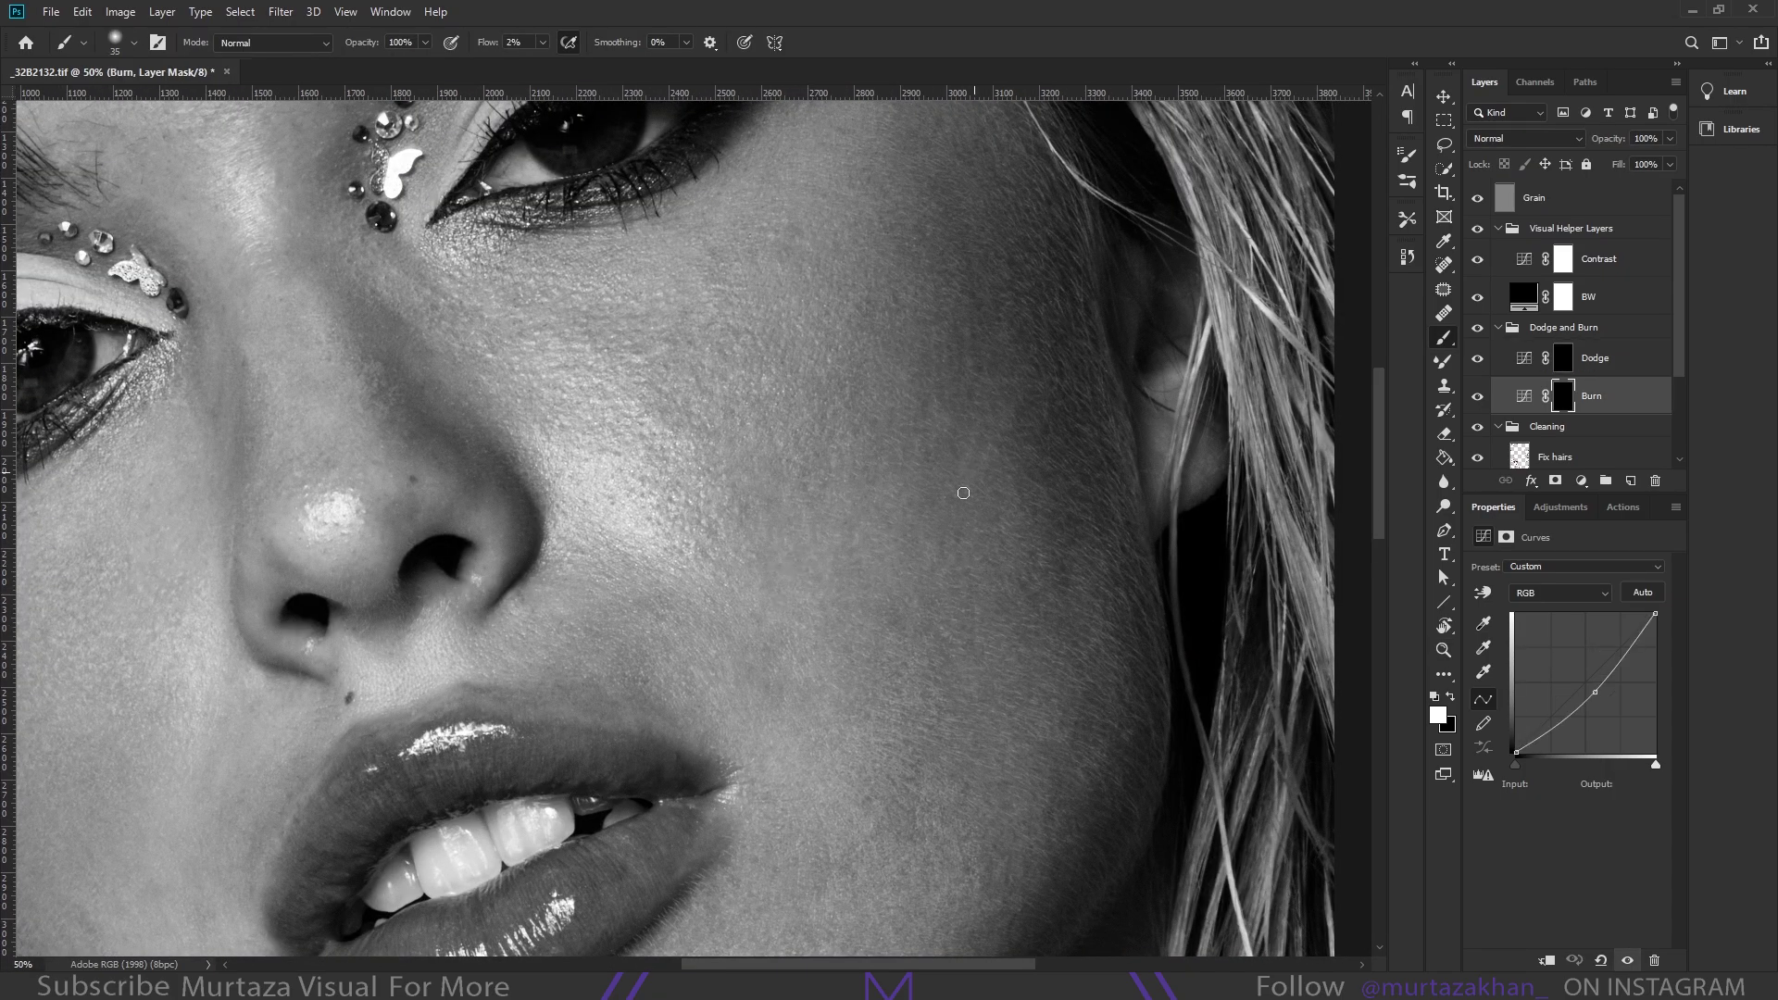
pyautogui.scroll(3, 840, 620)
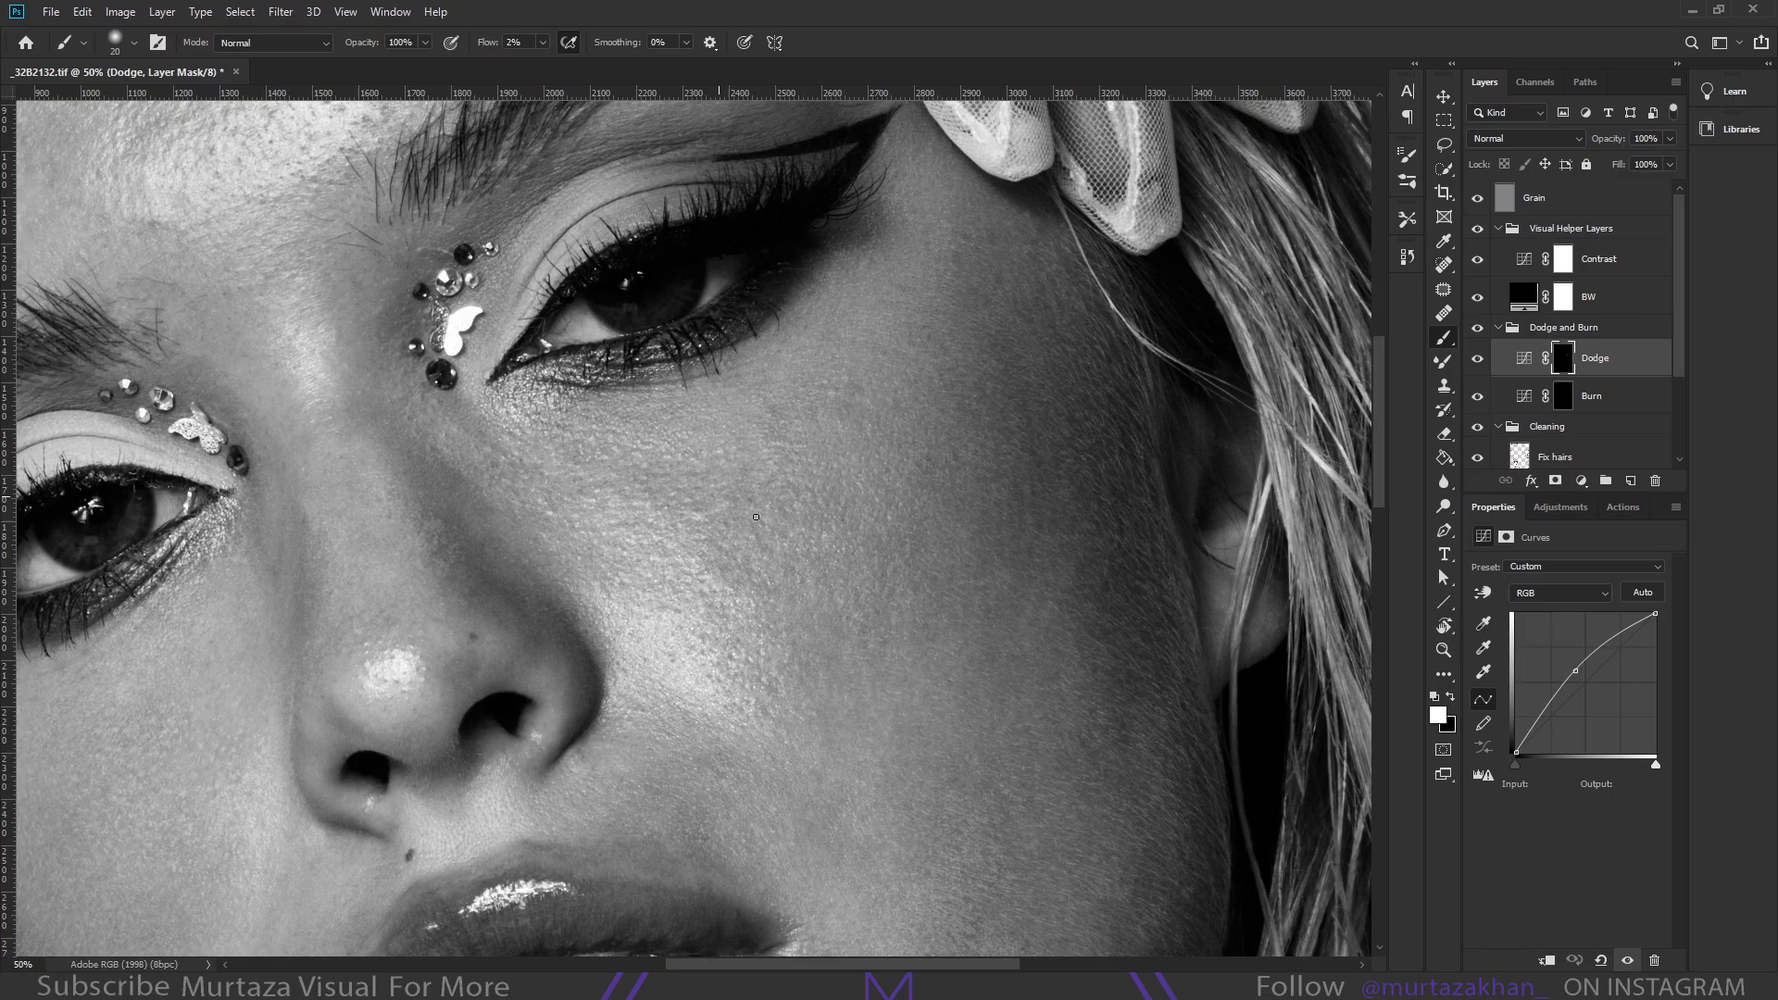
pyautogui.scroll(-5, 756, 517)
pyautogui.hscroll(-5, 756, 517)
pyautogui.hotkey('alt', 'F9')
pyautogui.press('[')
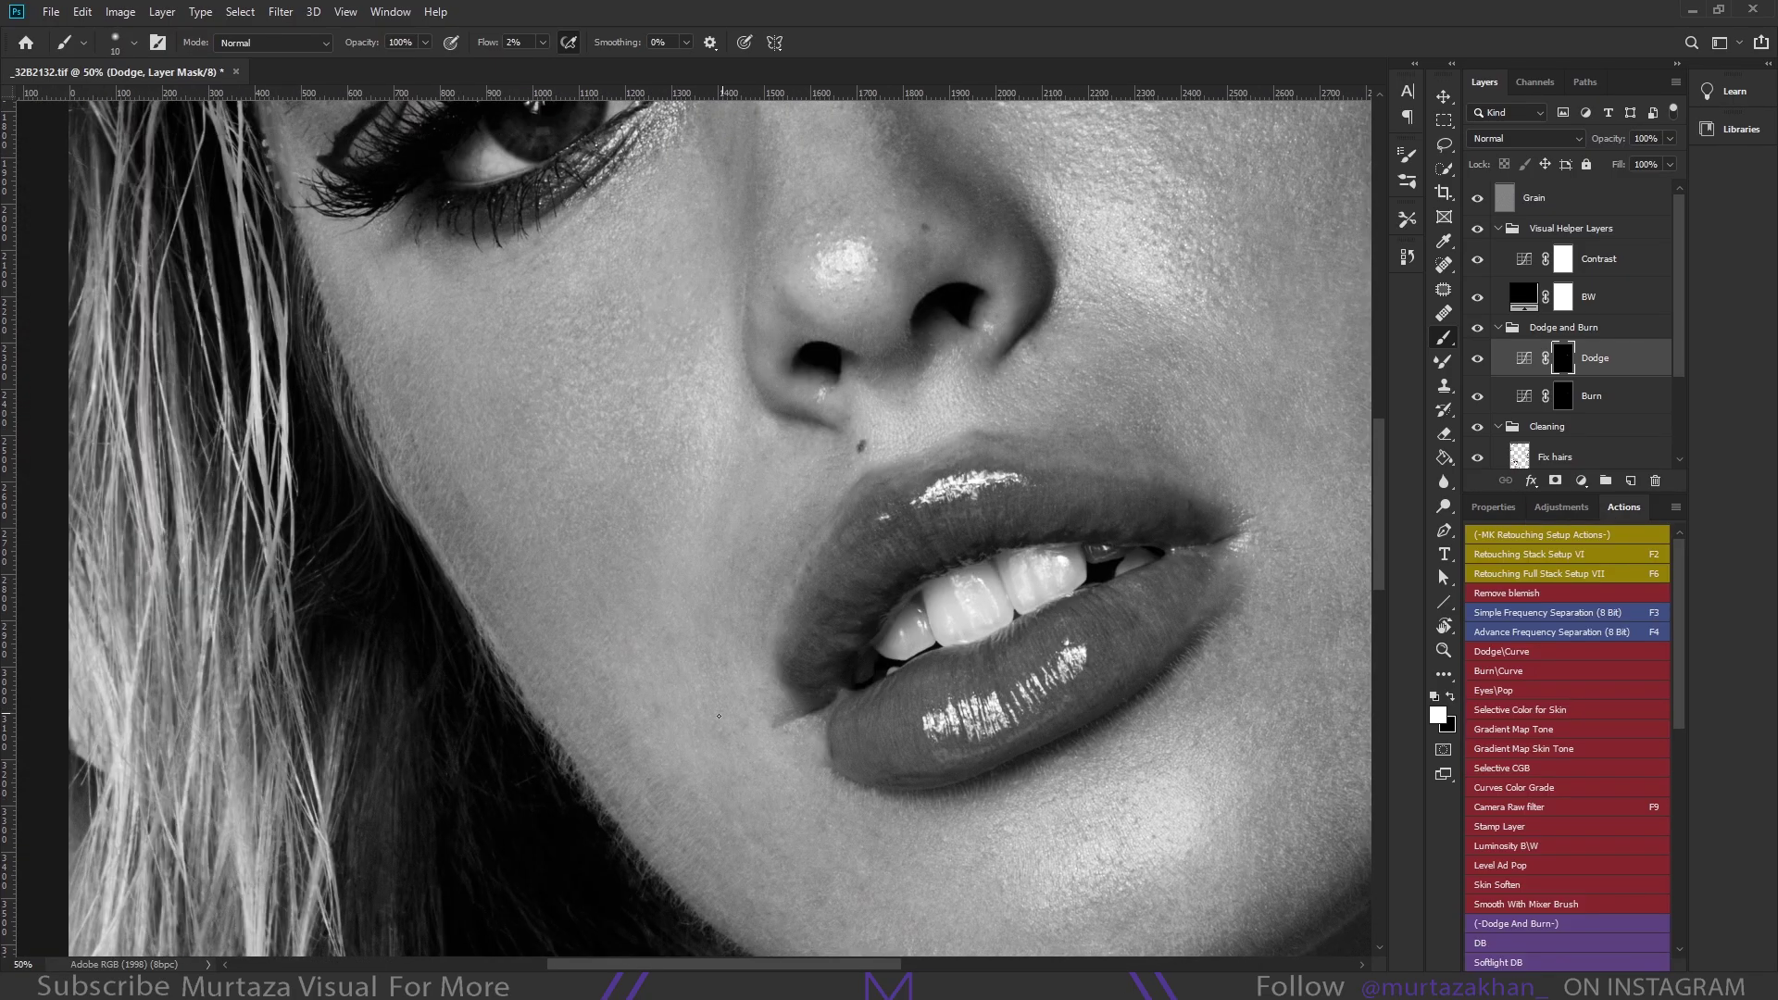
pyautogui.hotkey('alt', '[')
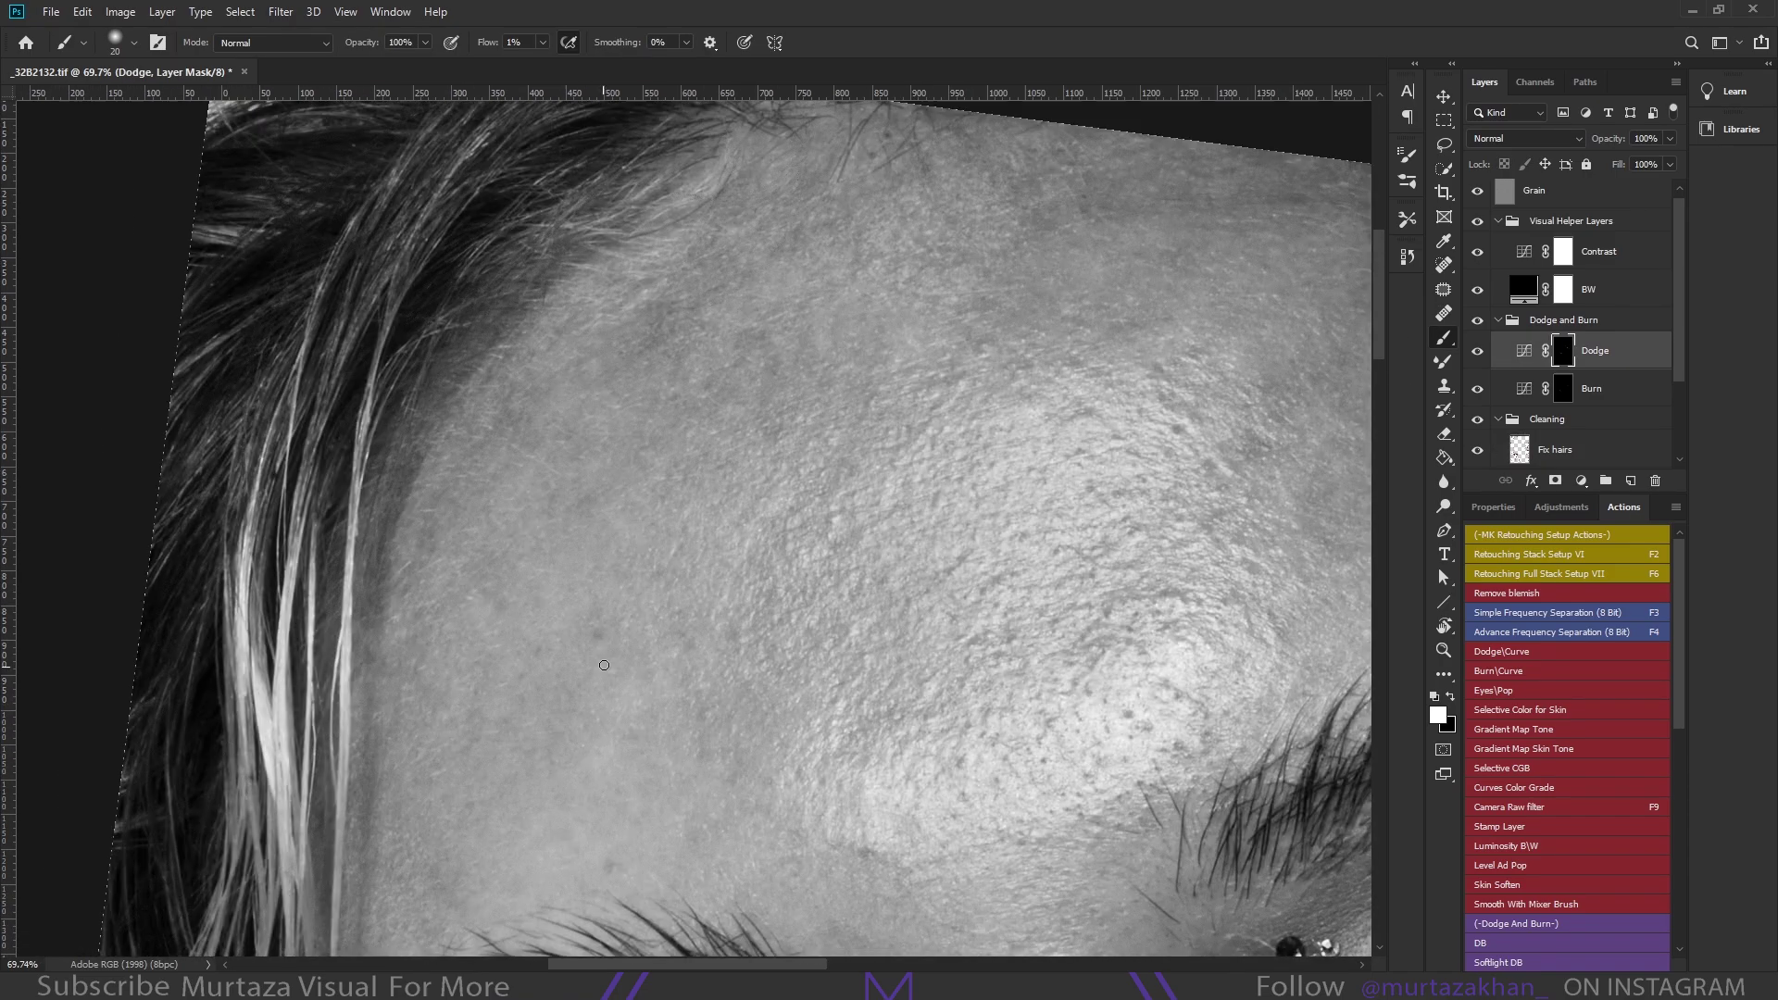
# Enlarge the brush slightly and swap between the Burn and Dodge layers over the forehead
pyautogui.scroll(1, 728, 639)
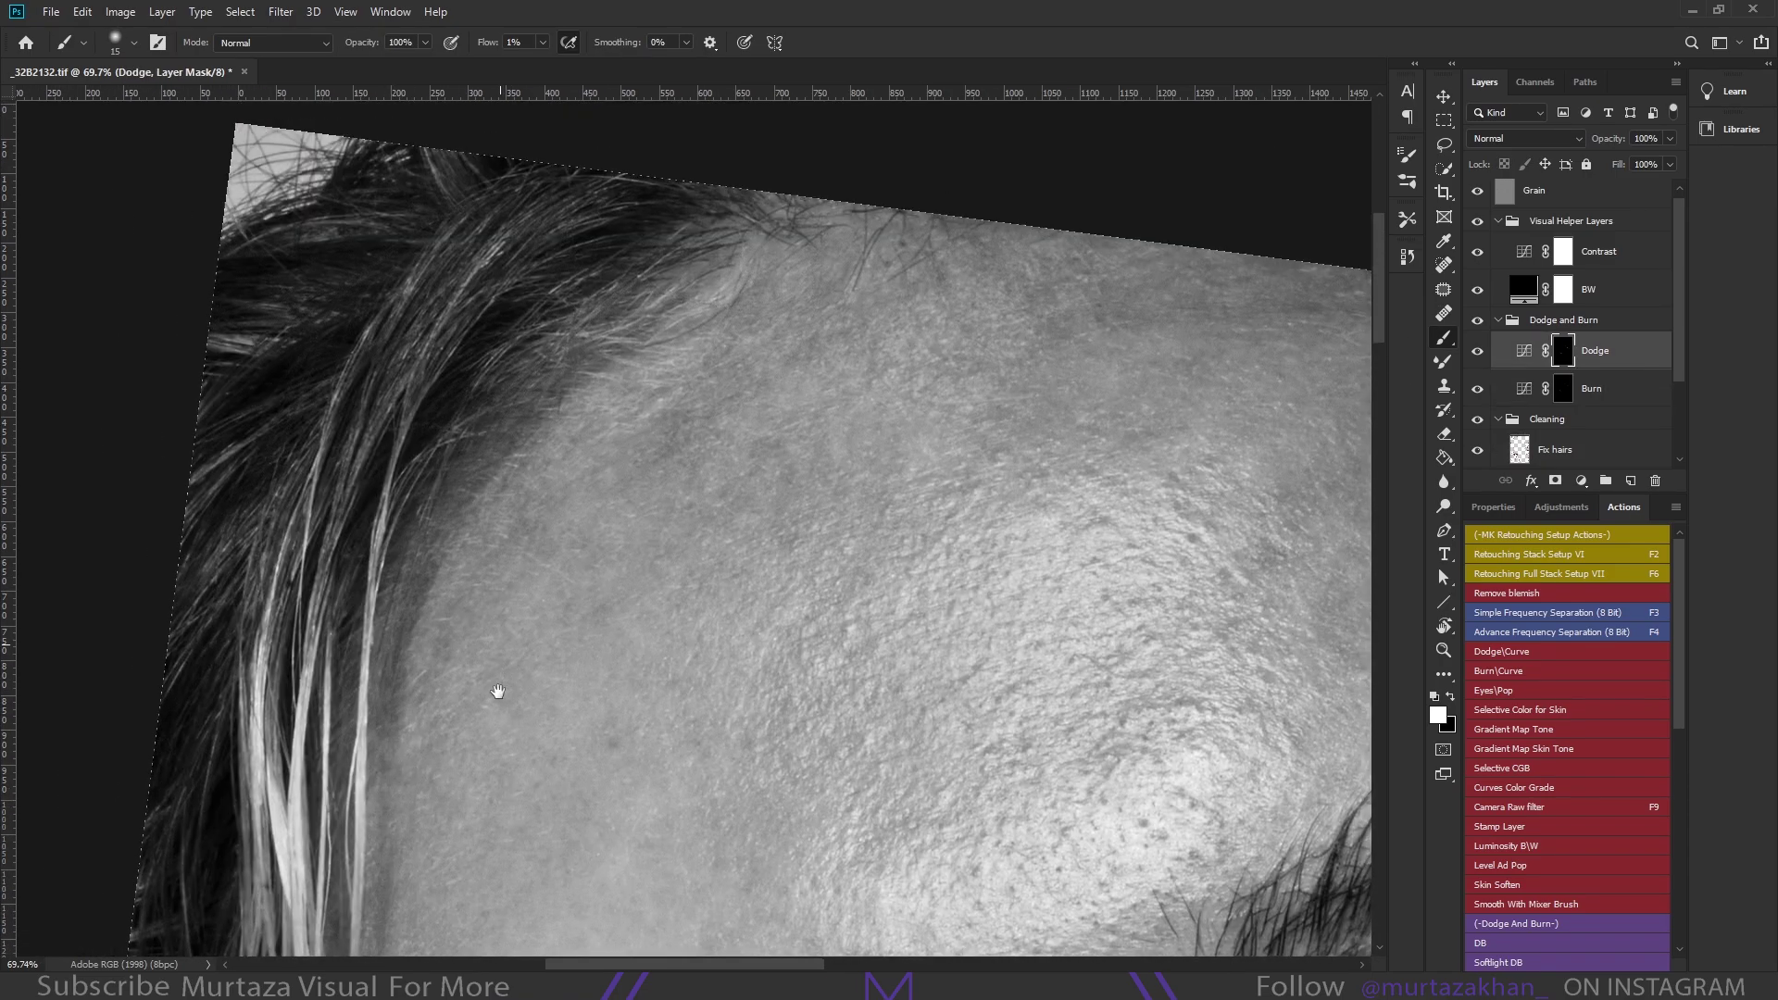
pyautogui.scroll(2, 518, 713)
pyautogui.hscroll(2, 614, 567)
pyautogui.press(']')
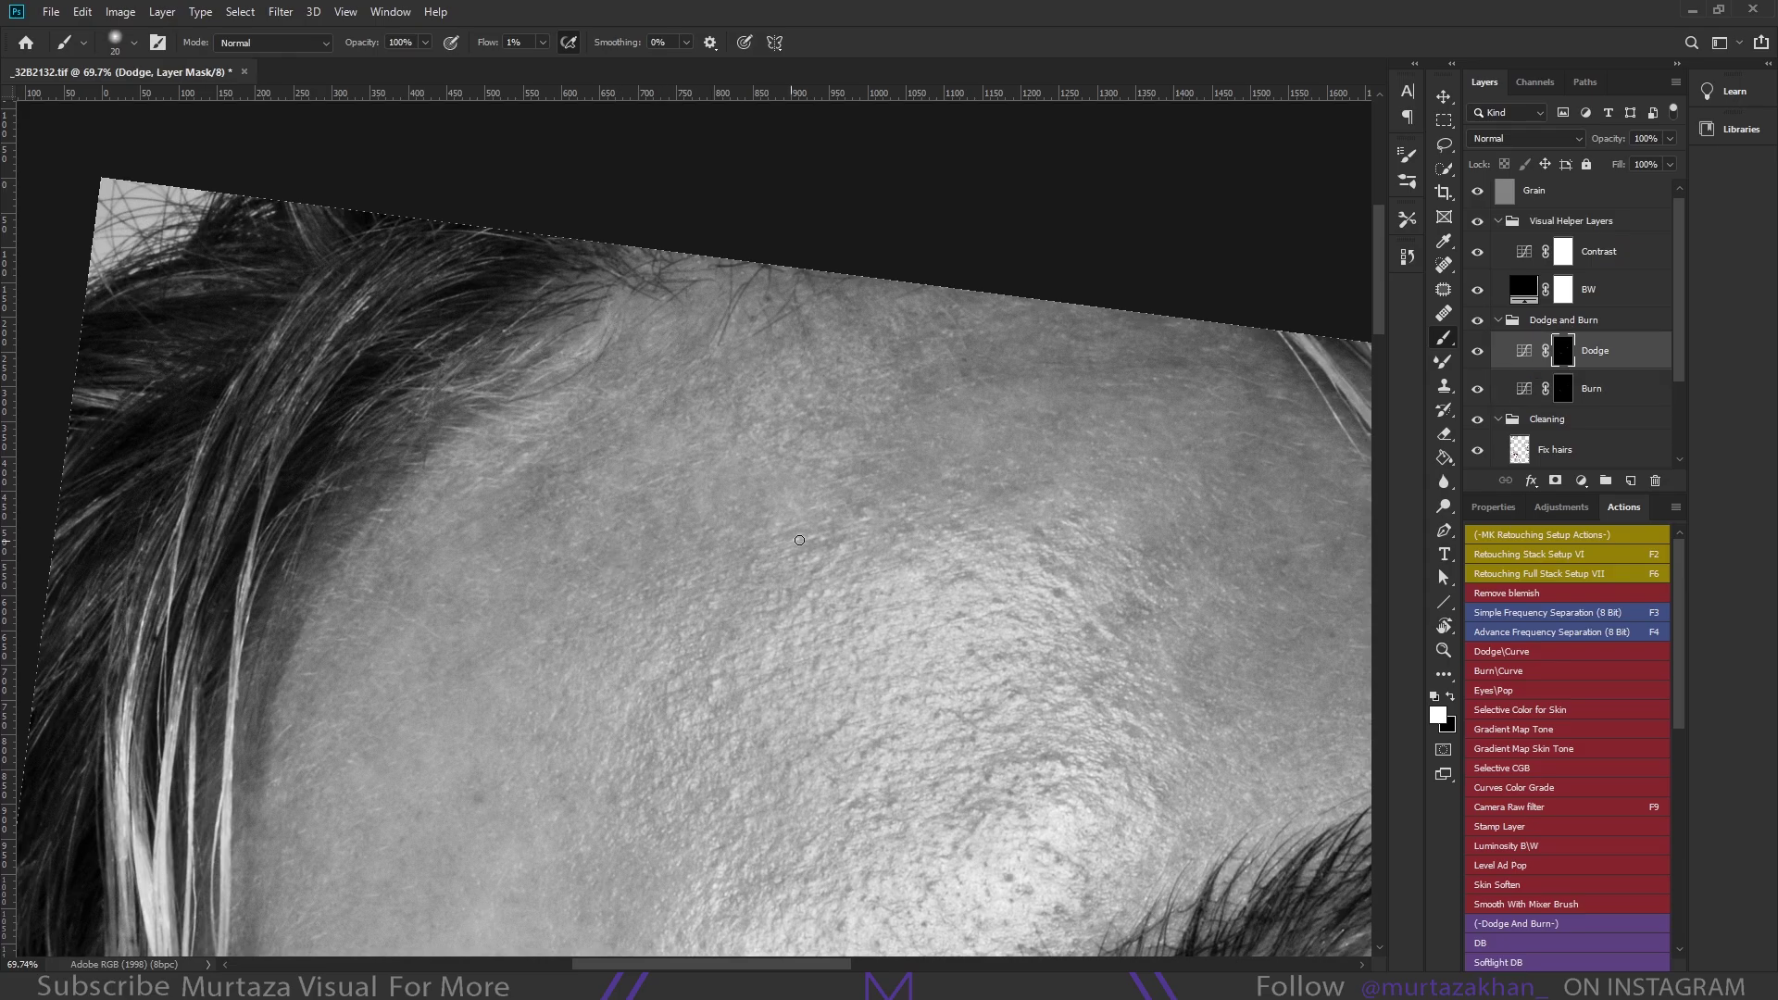
pyautogui.scroll(1, 635, 575)
pyautogui.scroll(1, 634, 576)
pyautogui.hotkey('alt', '[')
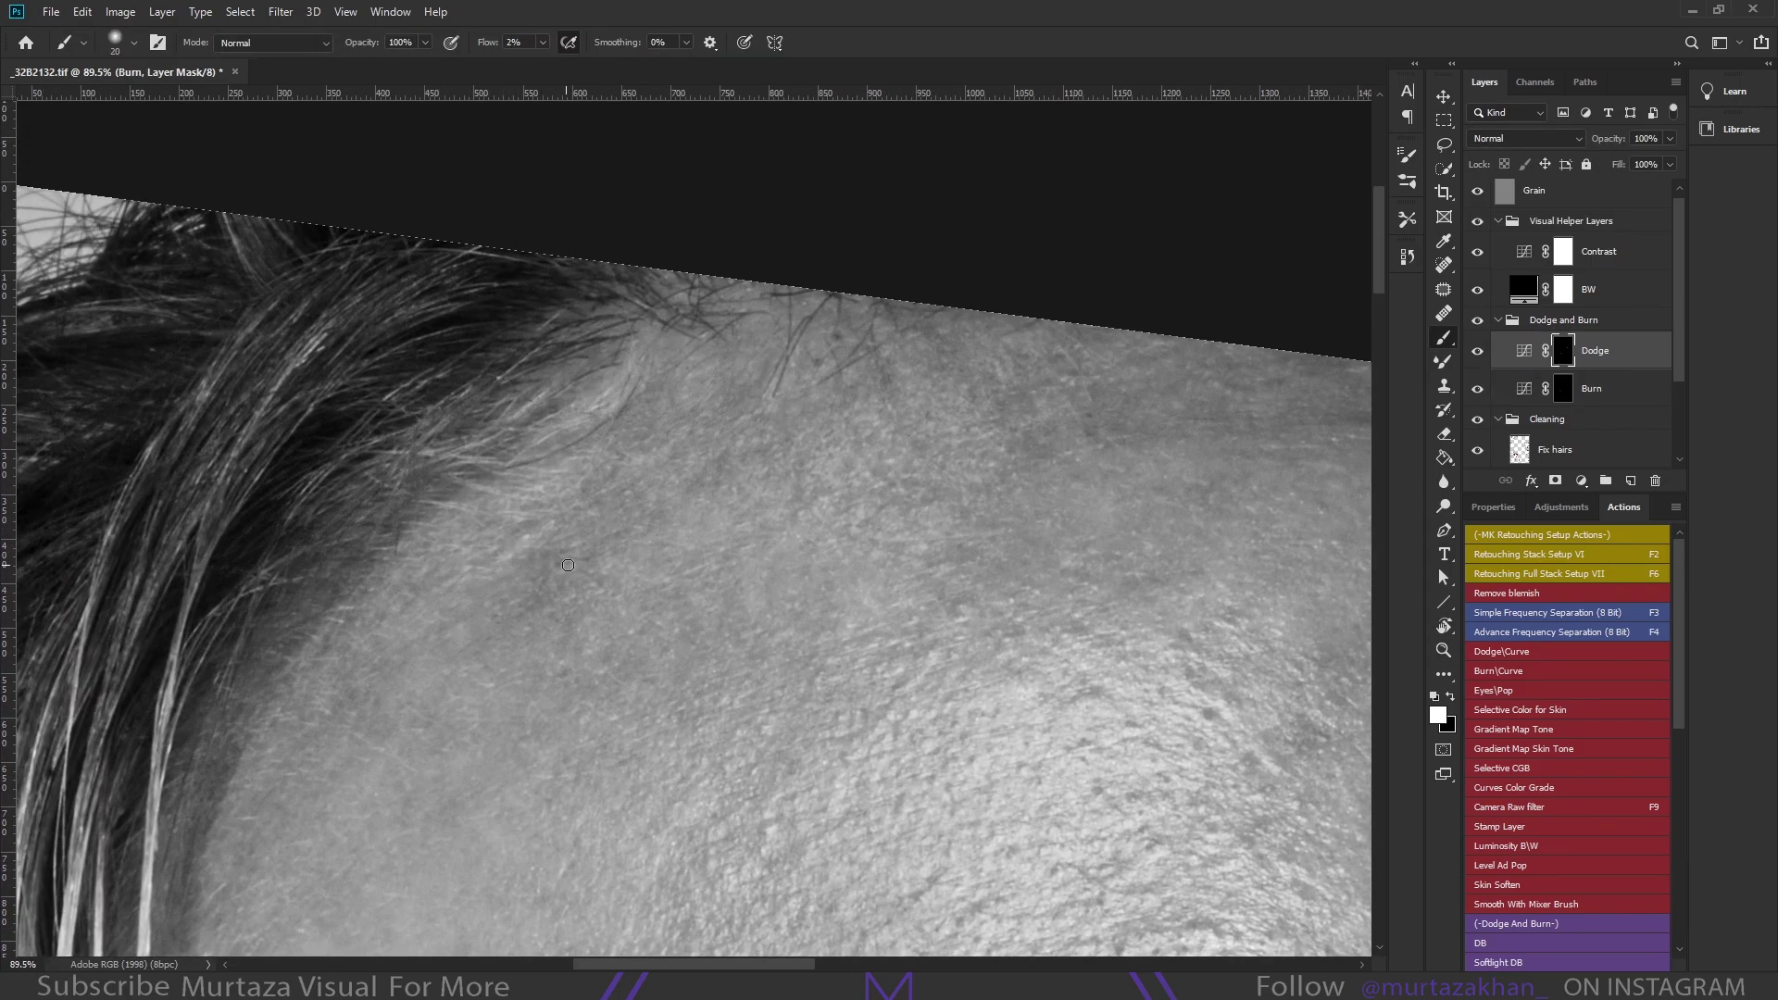
pyautogui.hotkey('alt', ']')
pyautogui.scroll(-1, 405, 635)
pyautogui.hscroll(1, 686, 602)
# Fine-tune the brush size, then hide and re-show the dodge work to compare the forehead
pyautogui.hotkey('alt', '[')
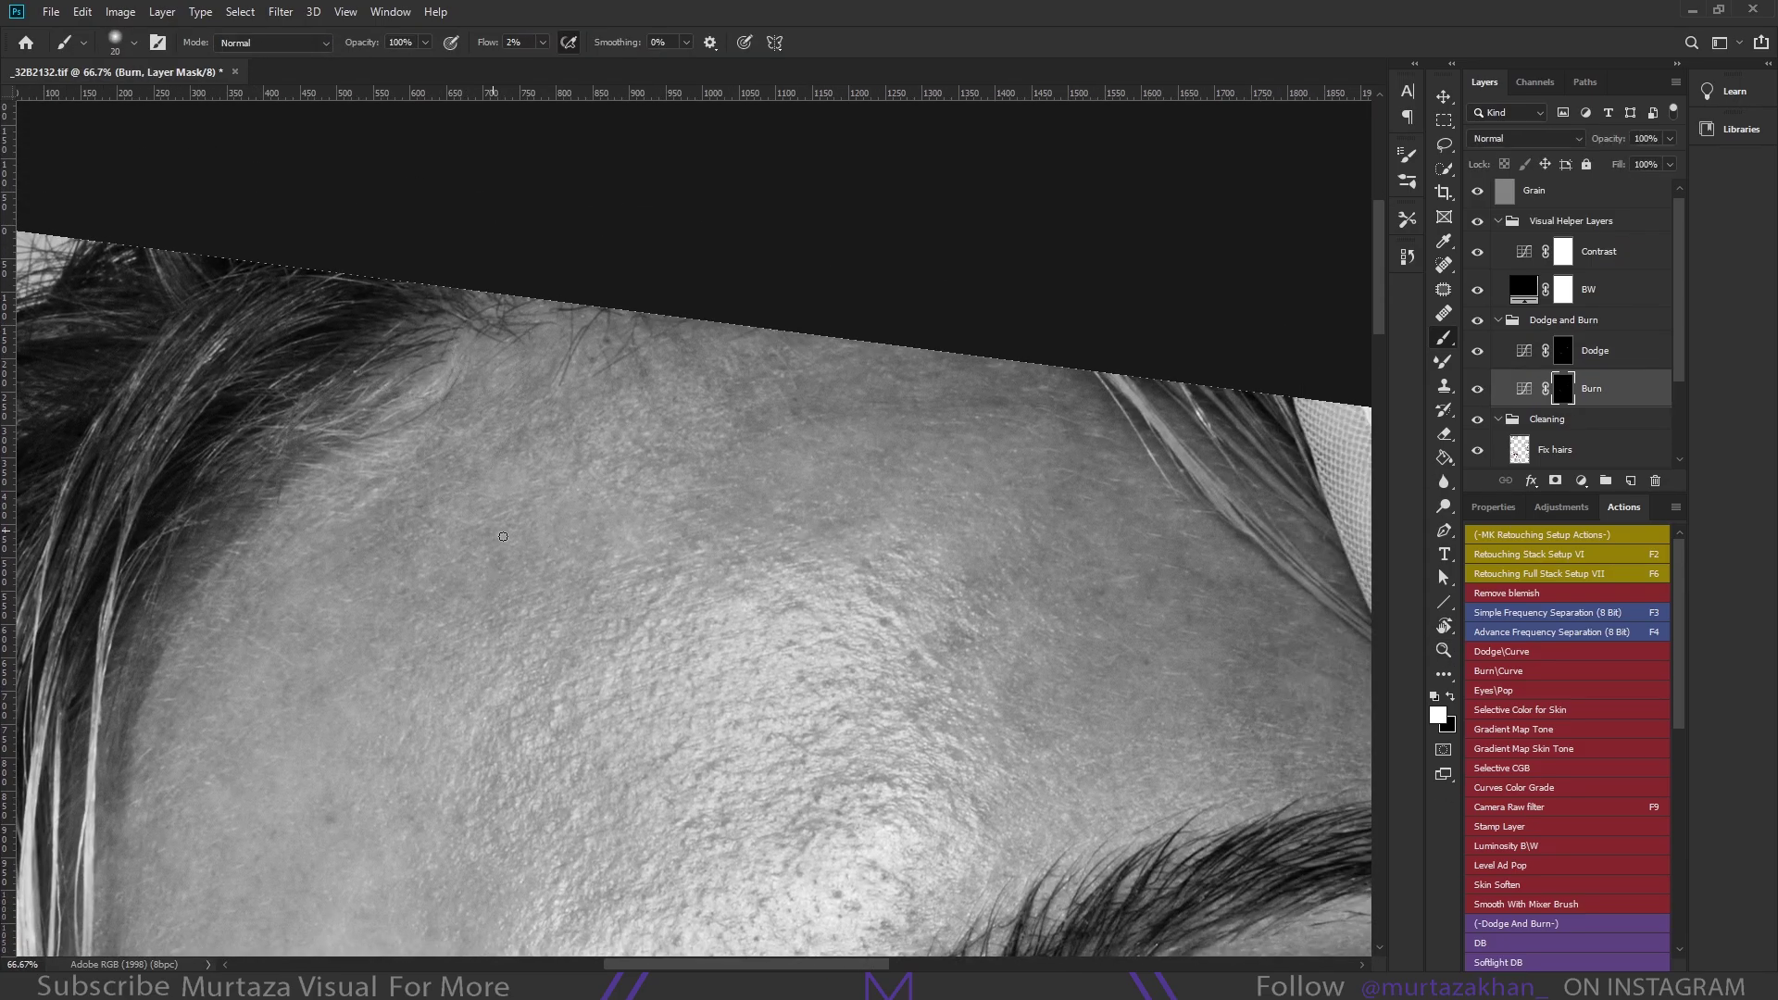
pyautogui.hotkey('alt', ']')
pyautogui.press(']')
pyautogui.scroll(2, 966, 578)
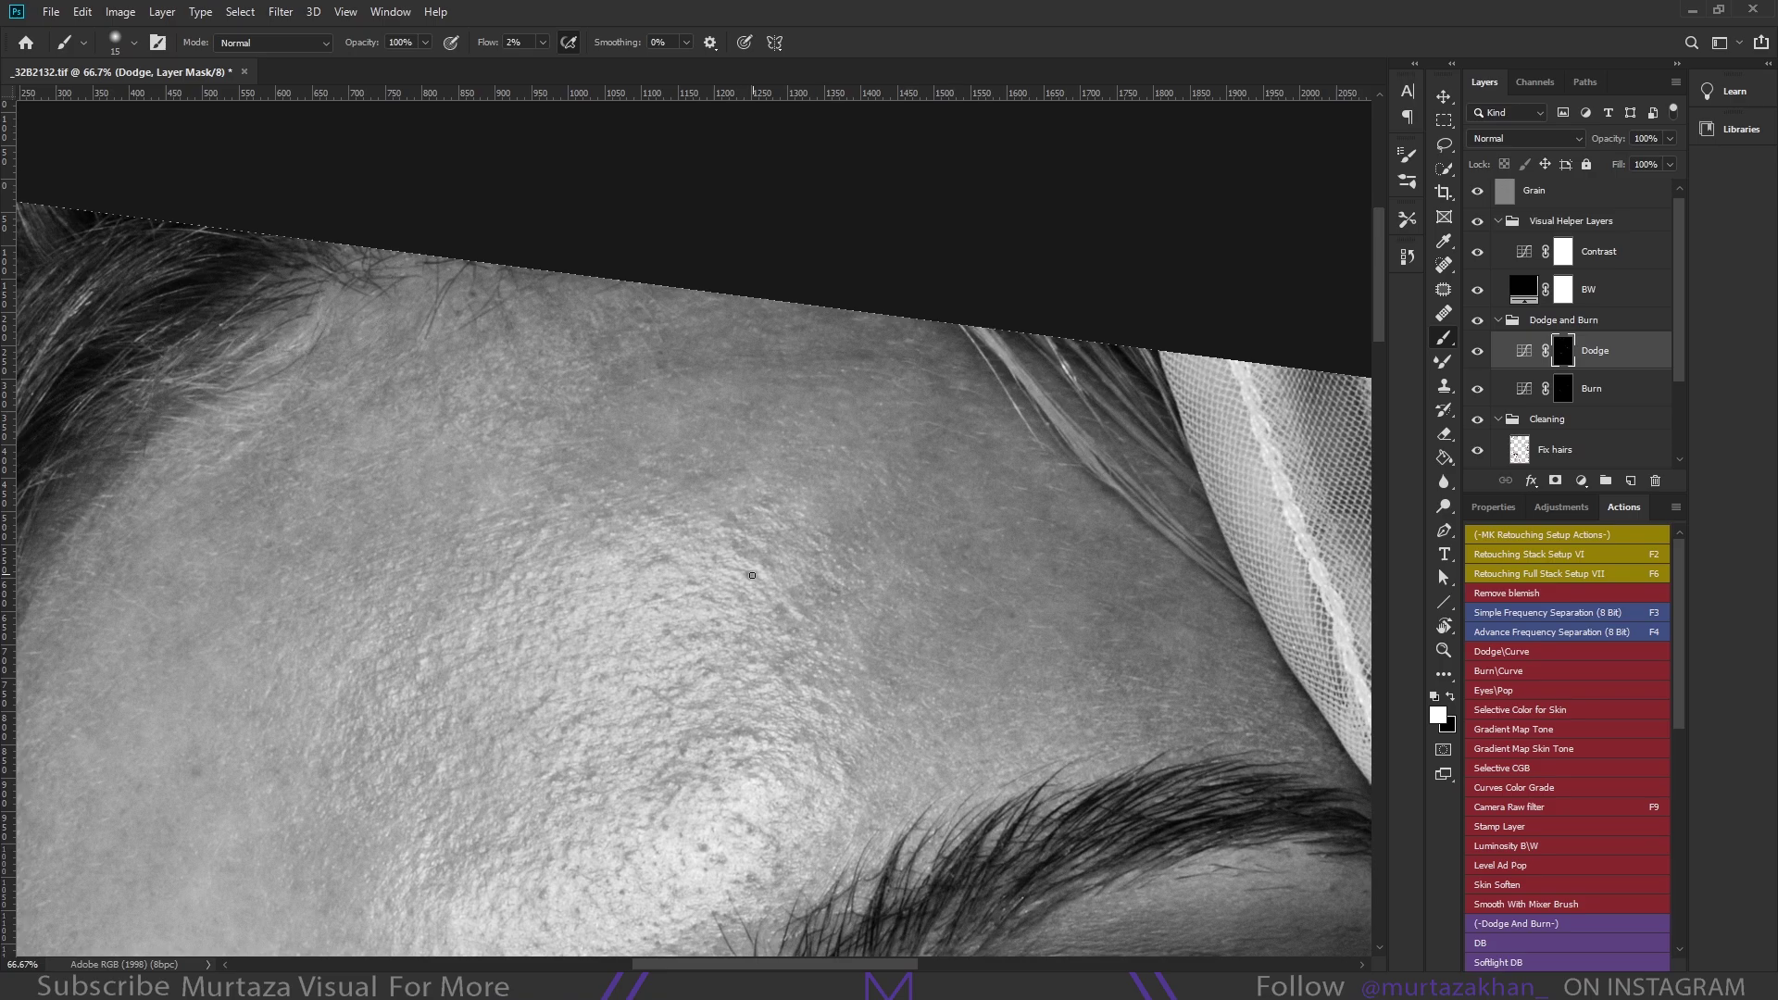
pyautogui.hscroll(-1, 924, 412)
pyautogui.press('[')
pyautogui.scroll(-1, 584, 484)
pyautogui.hotkey('ctrl', ',')
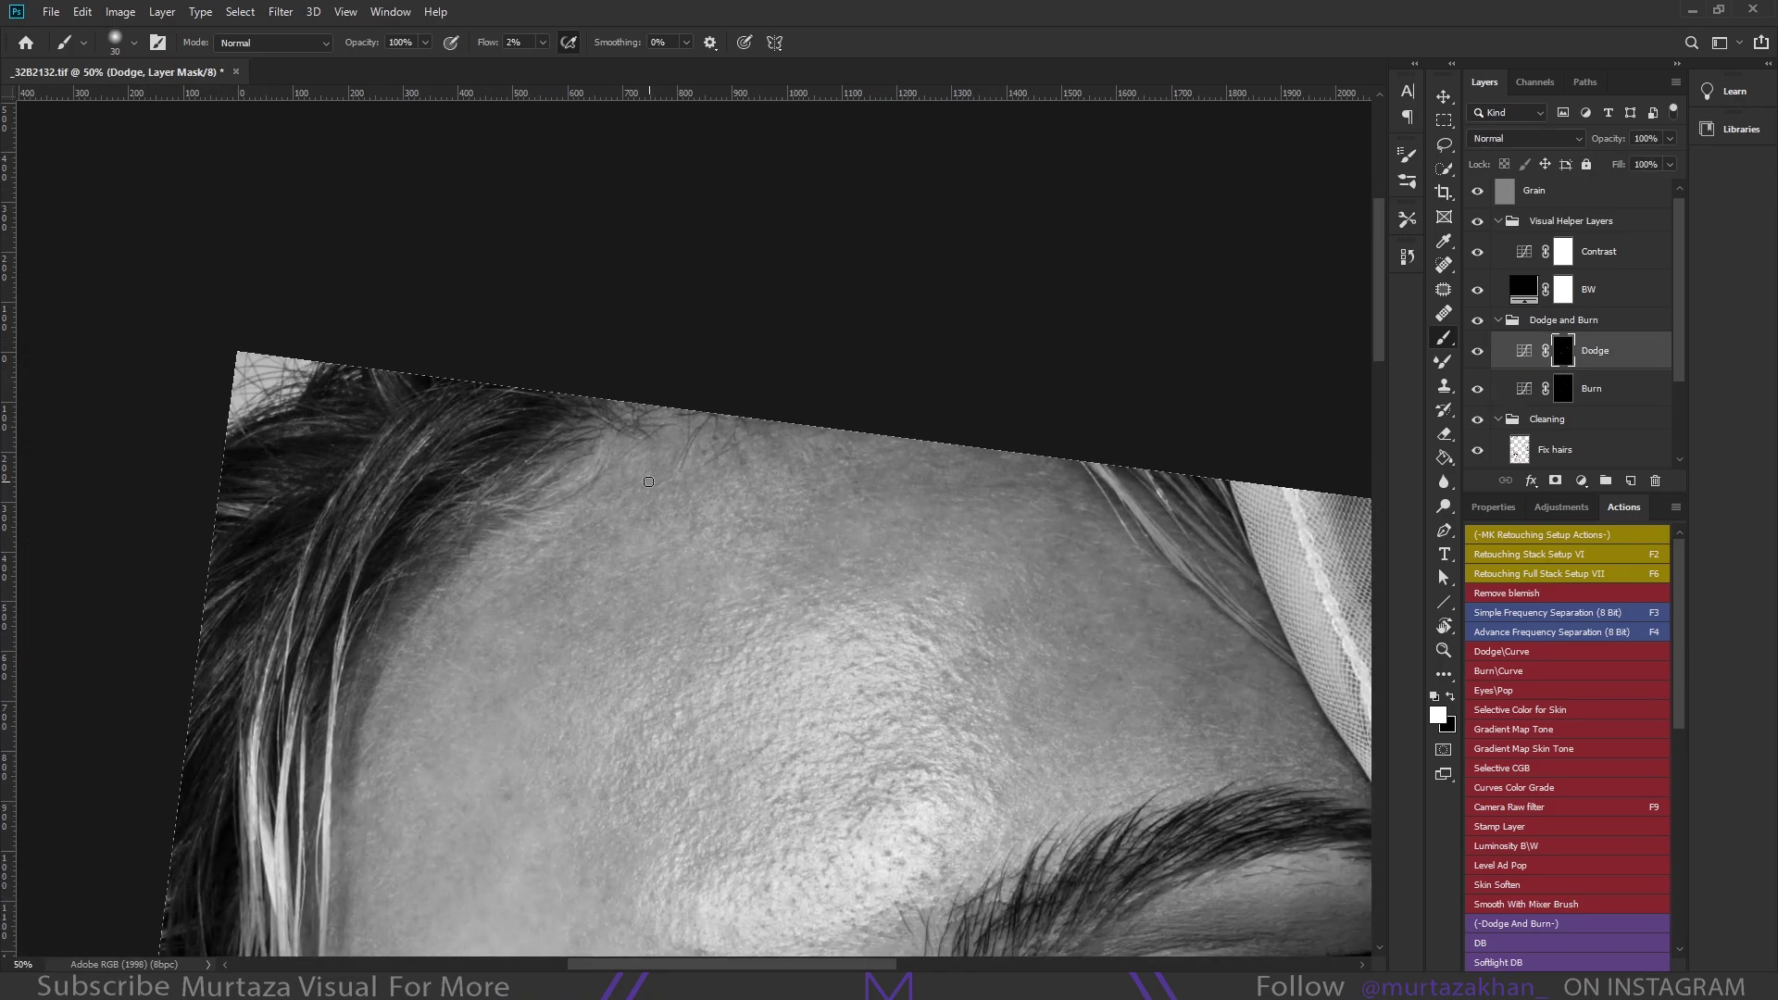
pyautogui.hotkey('ctrl', ',')
# Flip the view and lighten darker forehead patches on the Dodge mask at 2% flow
pyautogui.hotkey('ctrl', 'shift', 'h')
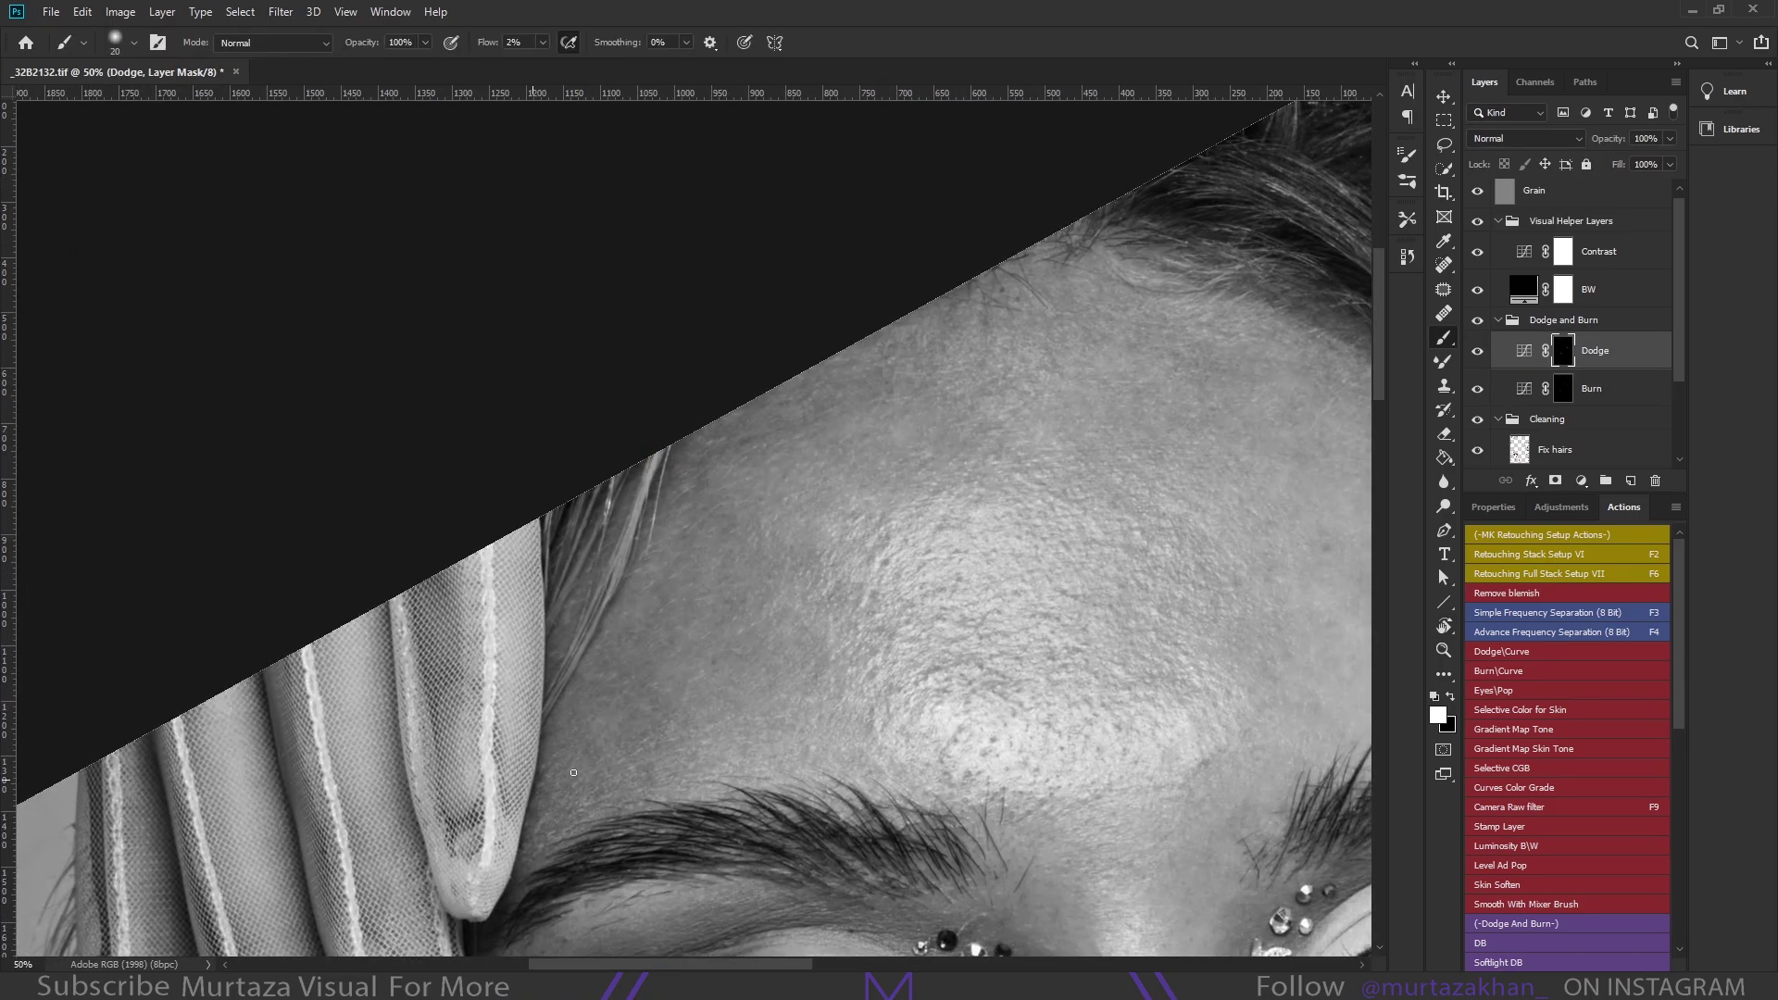
pyautogui.press(']')
pyautogui.moveTo(695, 718); pyautogui.dragTo(674, 675)
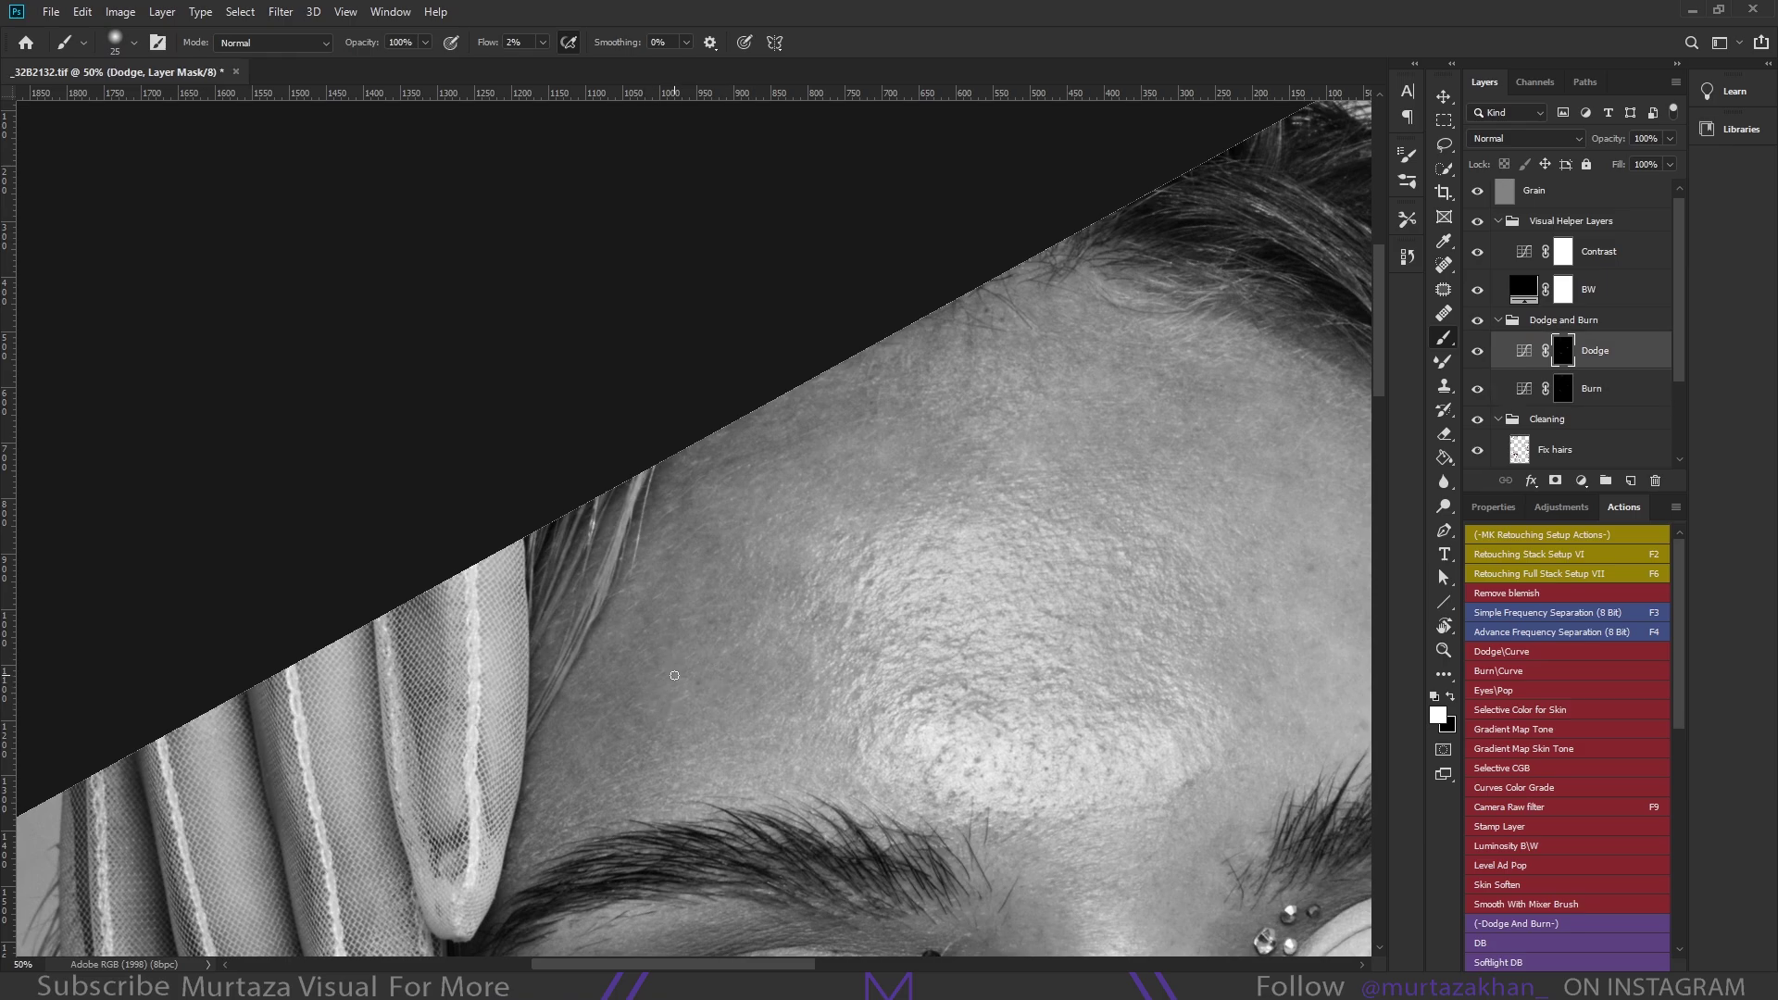
pyautogui.press('[')
pyautogui.hotkey('ctrl', '-')
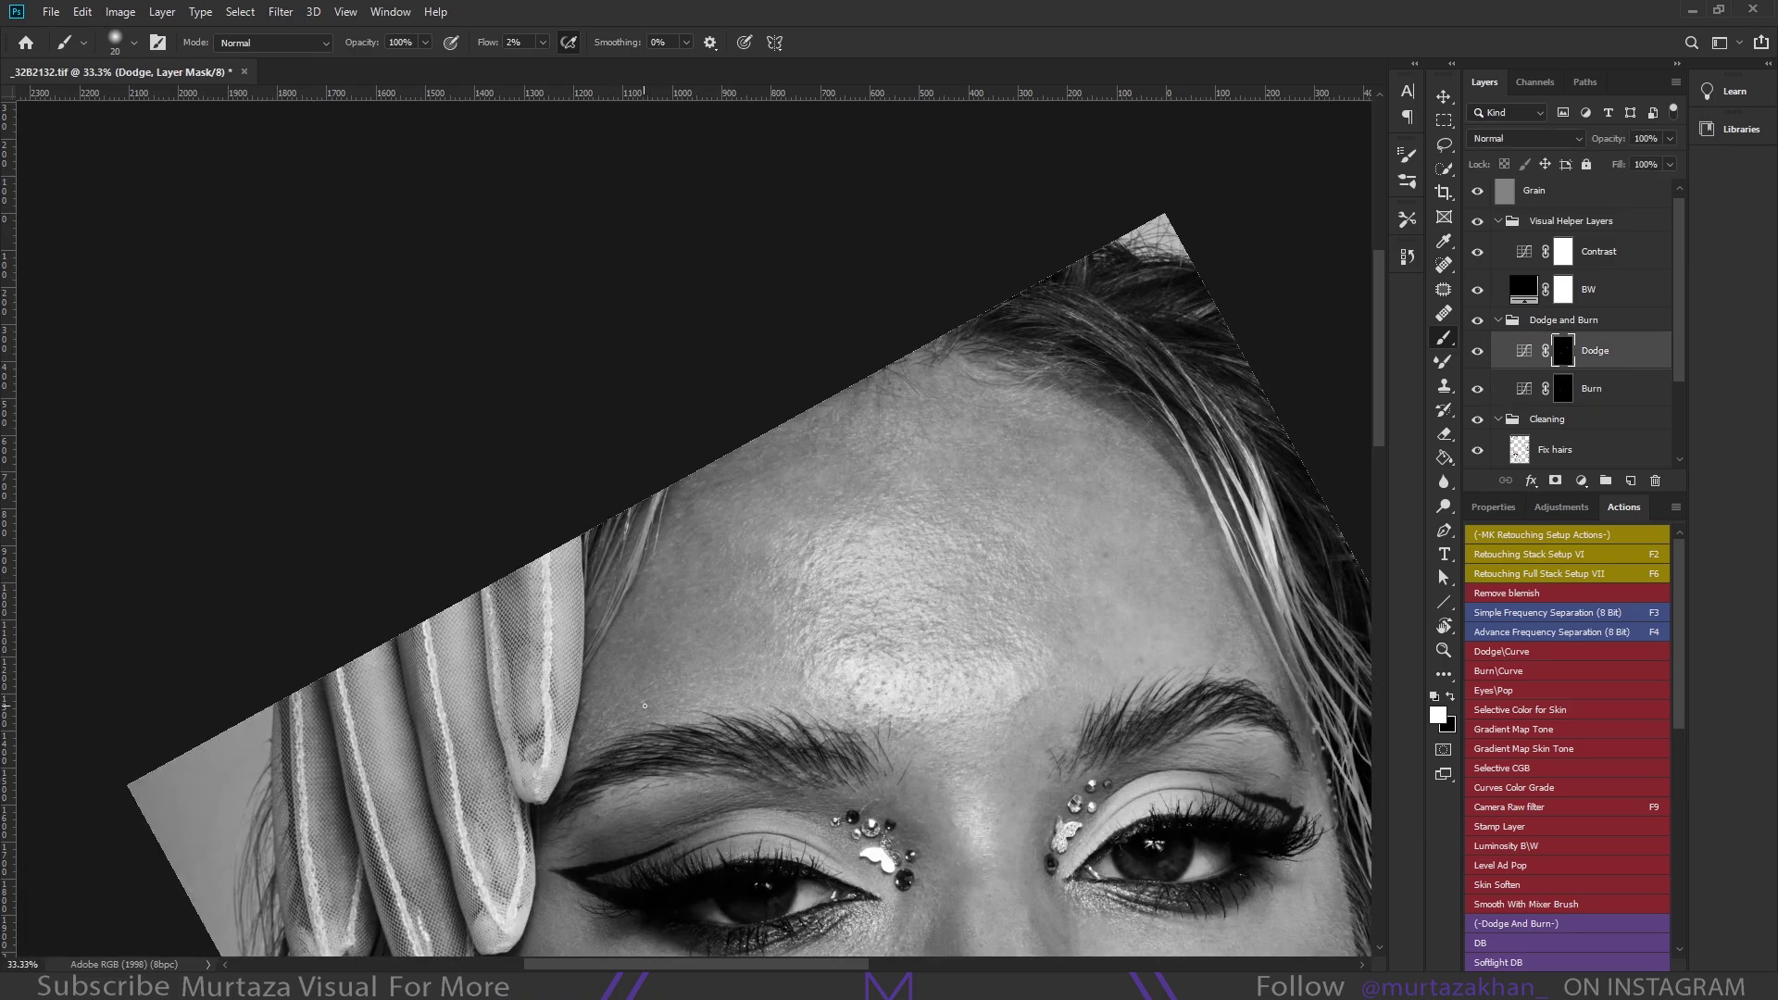
pyautogui.hotkey('ctrl', ',')
# Reset the view's flip and rotation, show the Dodge layer again and make the brush much smaller
pyautogui.hotkey('ctrl', 'shift', 'h')
pyautogui.press(']')
pyautogui.press(']')
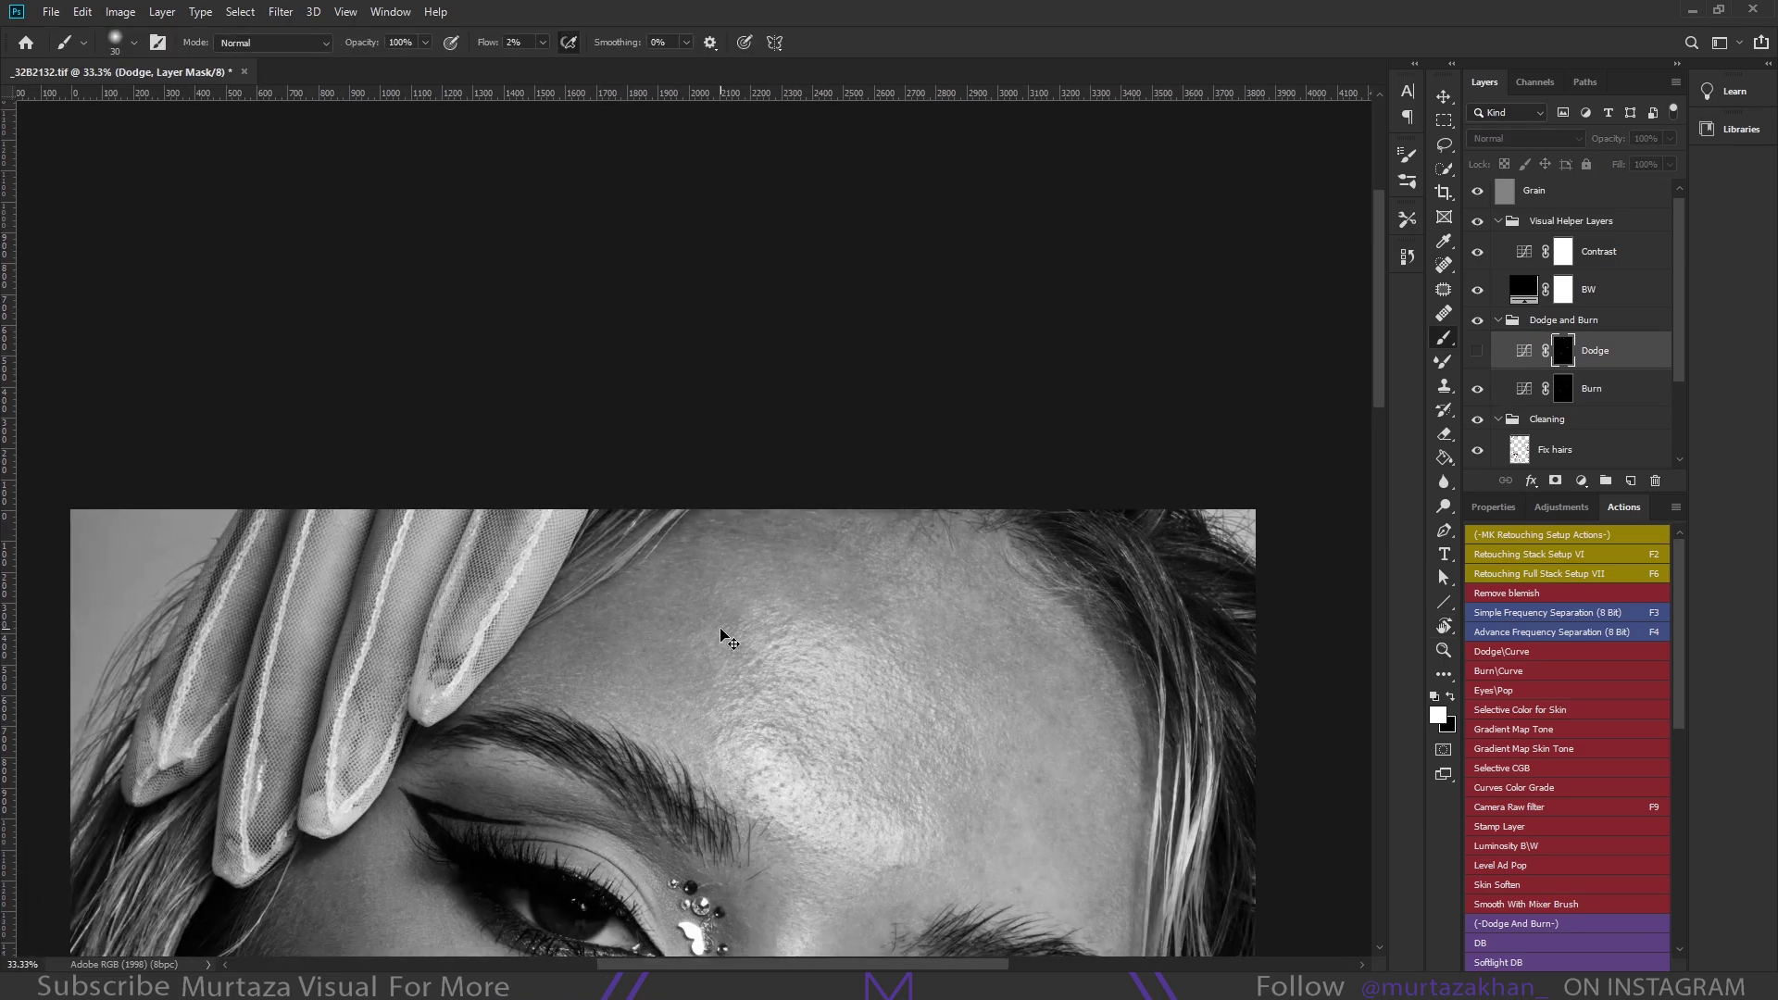
pyautogui.hotkey('ctrl', ',')
pyautogui.press('[')
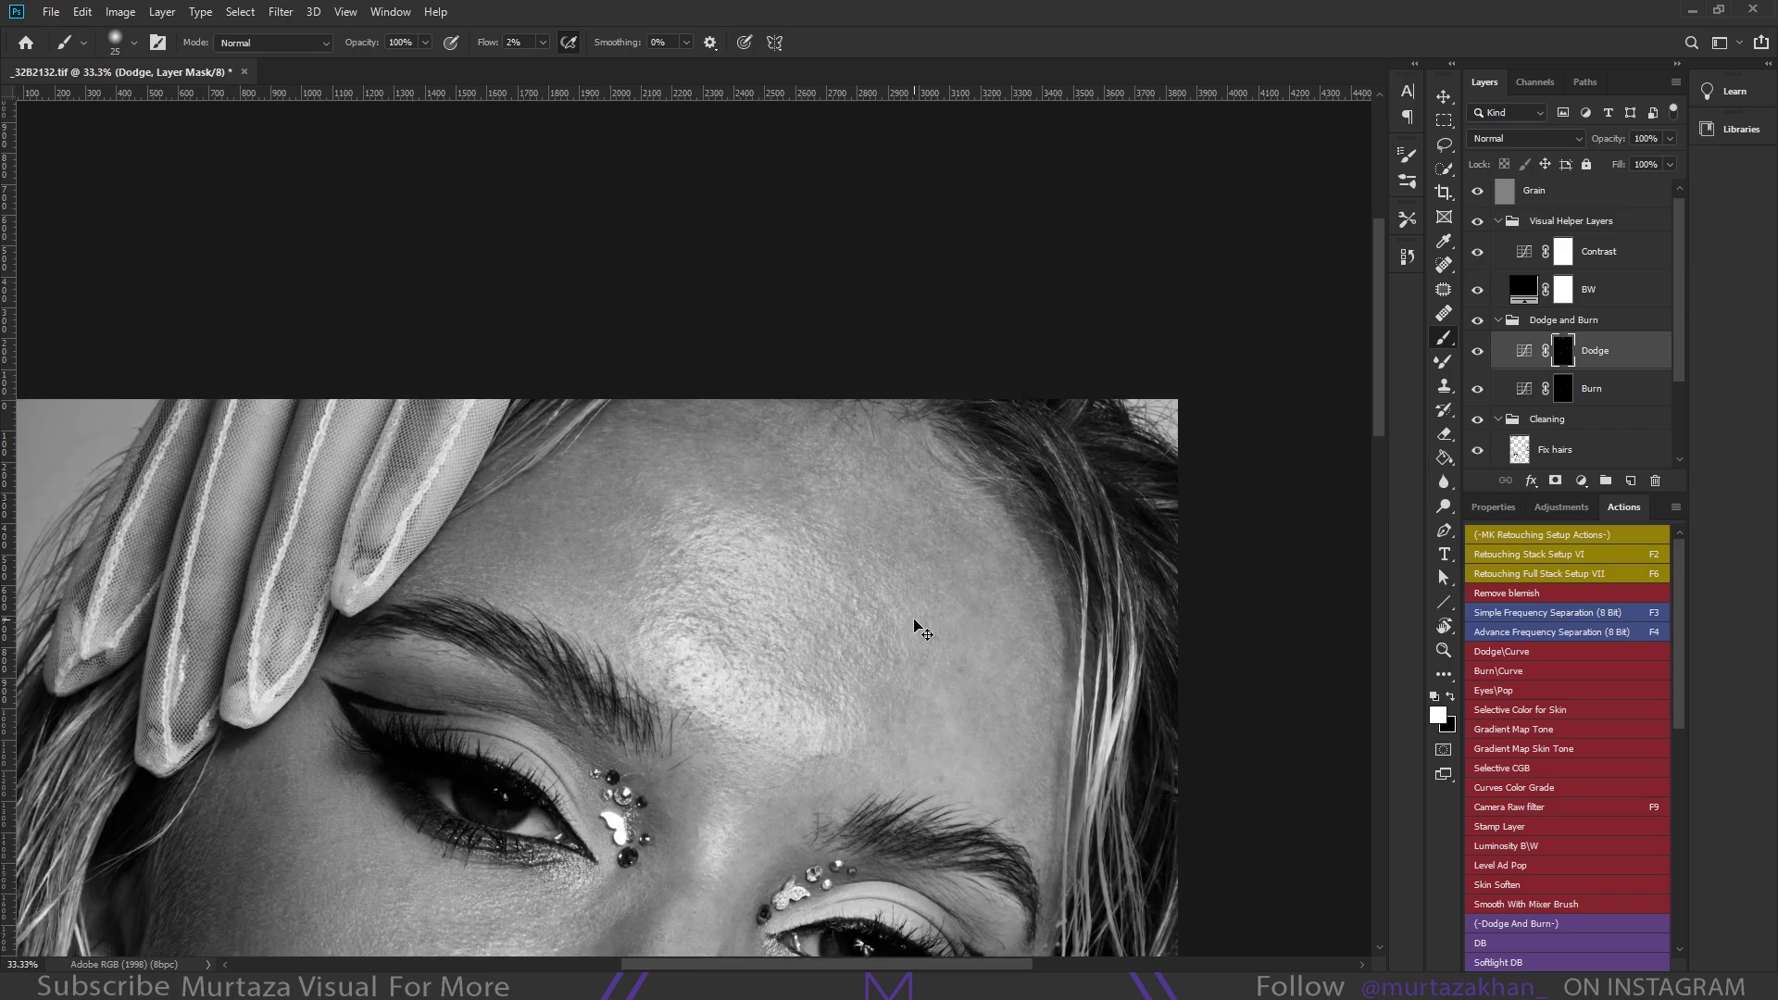
pyautogui.press('[')
pyautogui.press('[')
pyautogui.press('[')
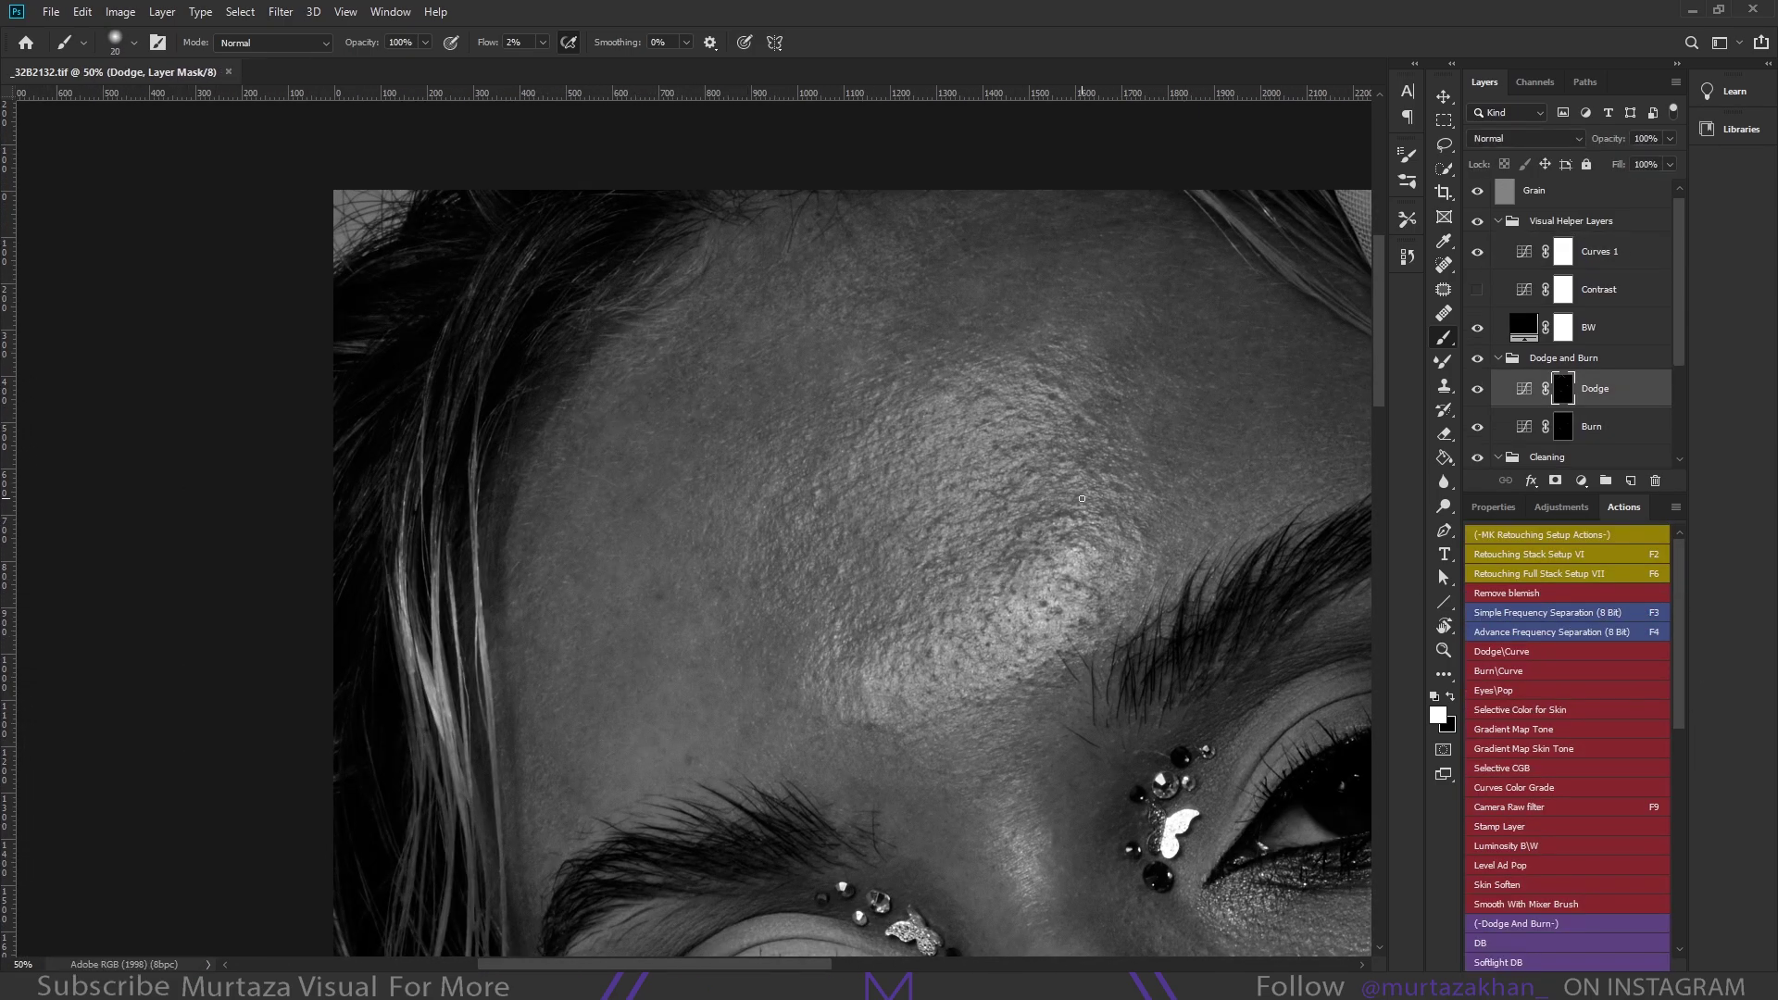
# Alternate between the Dodge and Burn masks, swapping paint colour and shrinking the brush
pyautogui.hotkey('alt', '[')
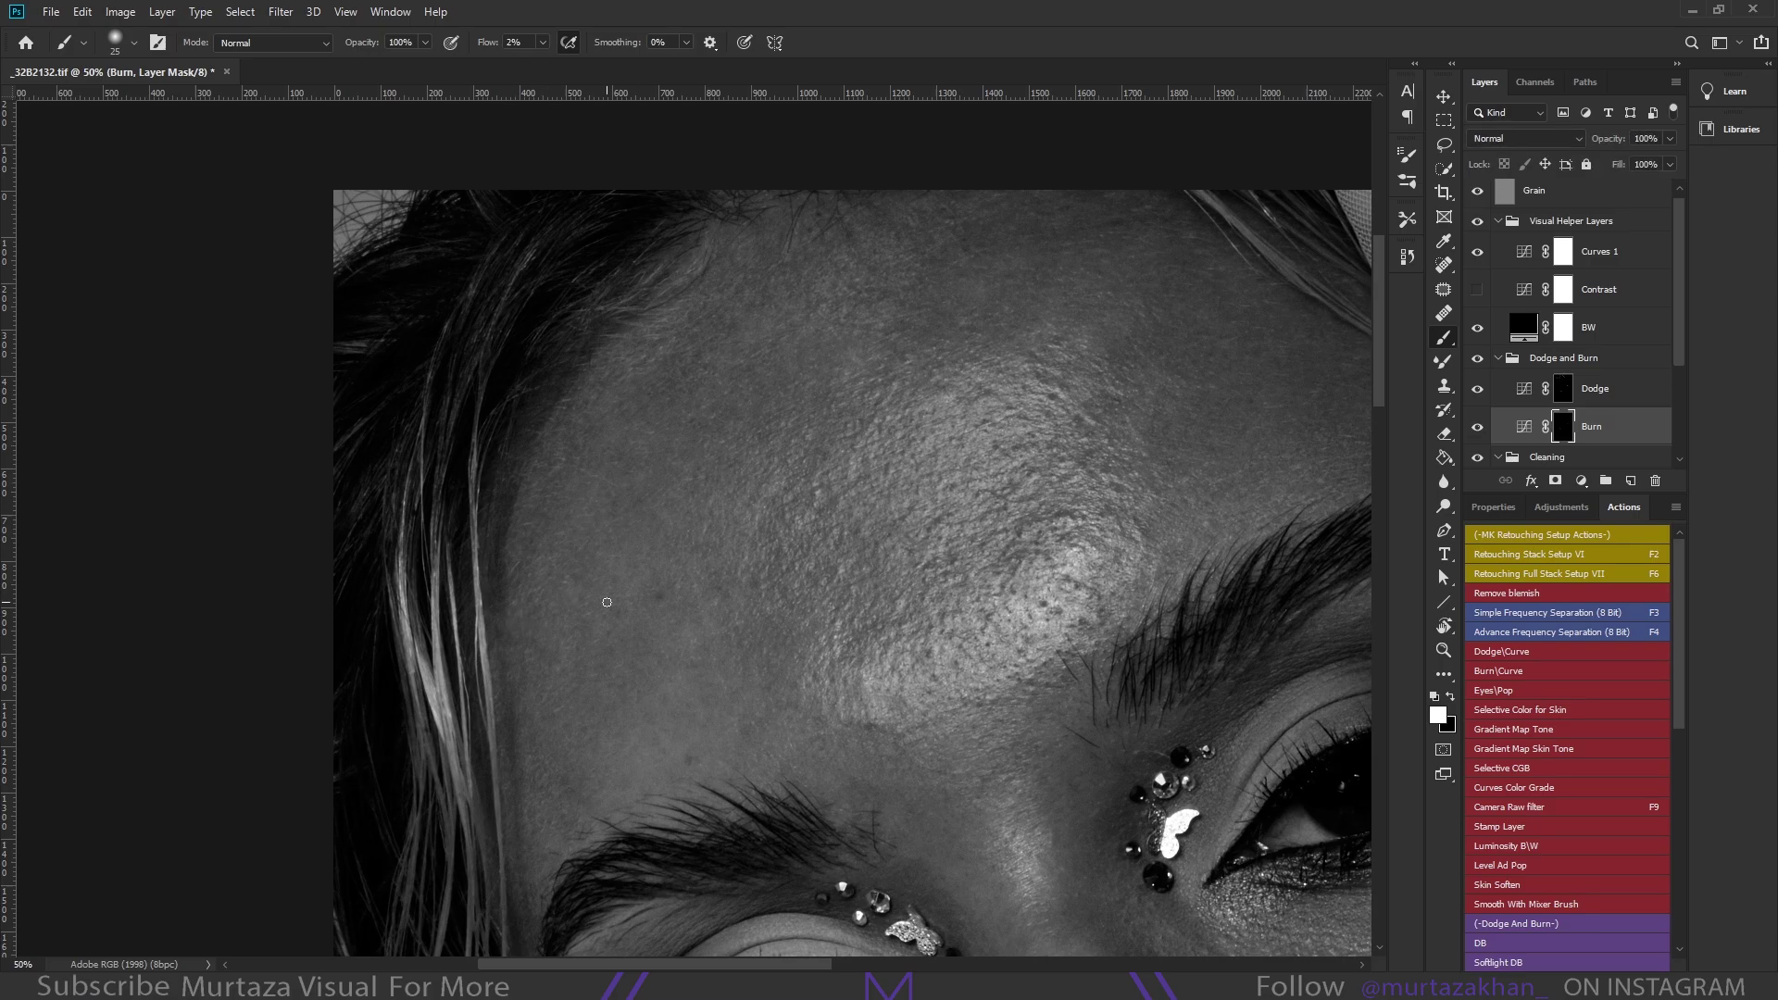
pyautogui.hotkey('alt', ']')
pyautogui.press('[')
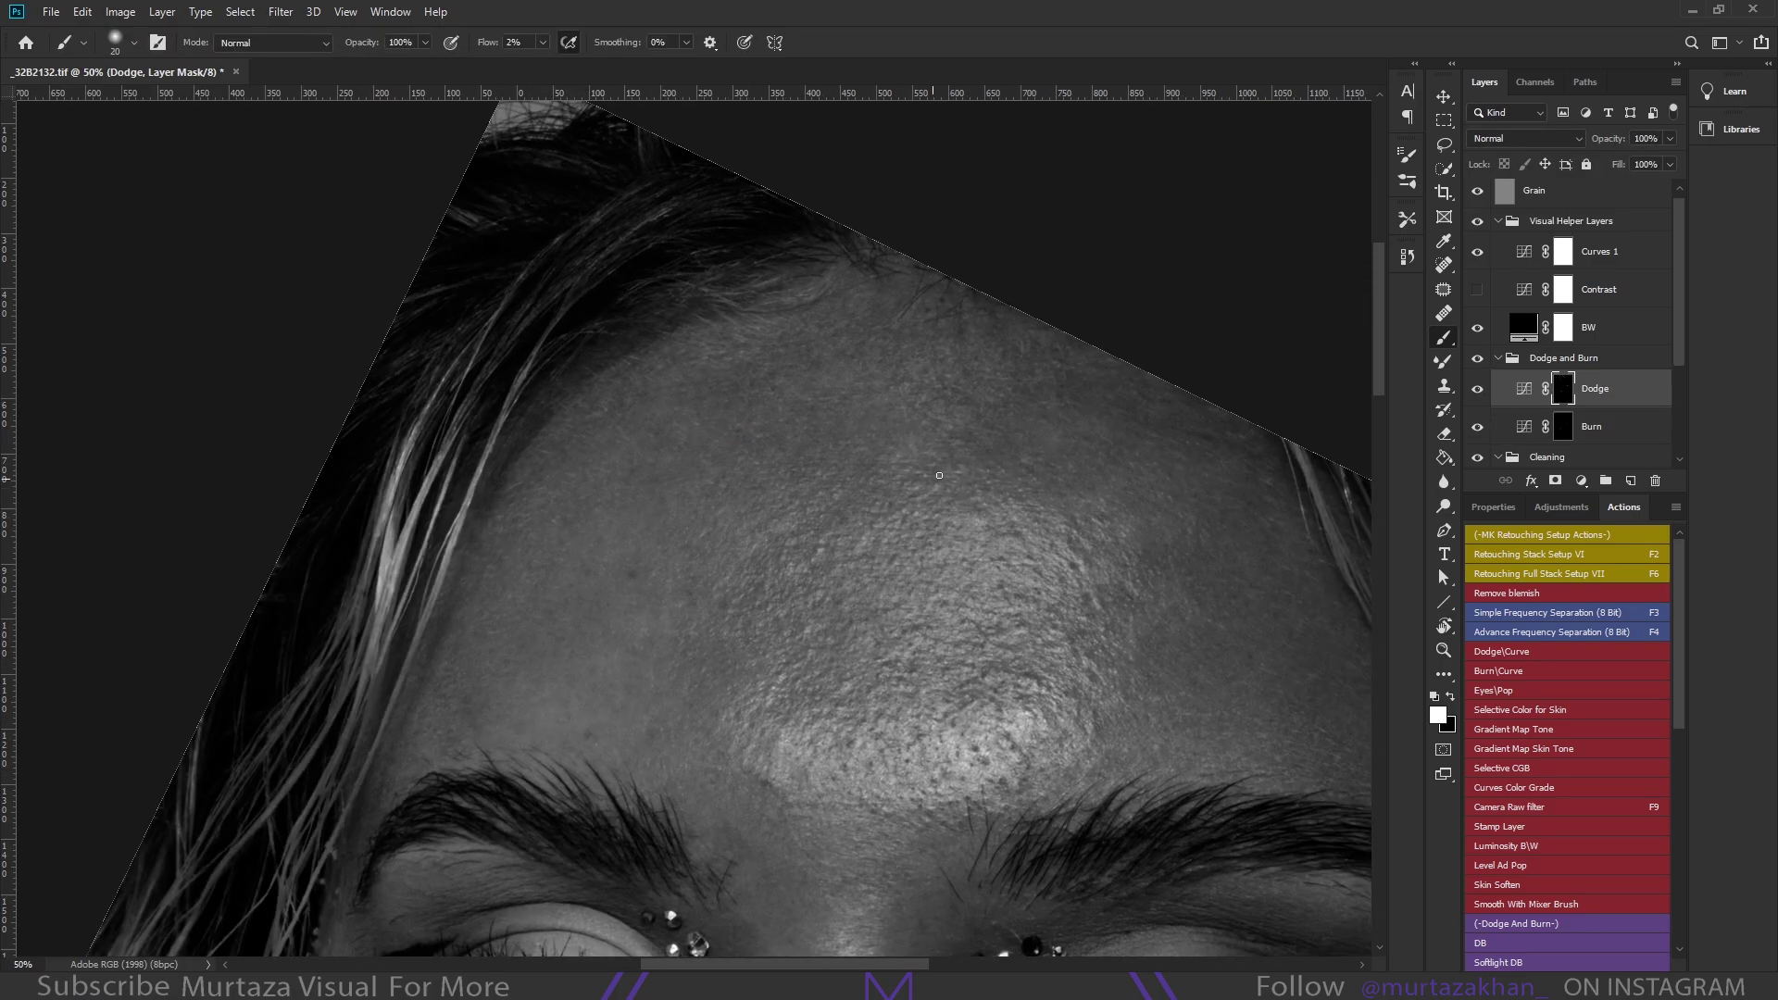
pyautogui.hotkey('alt', '[')
pyautogui.press('x')
pyautogui.press('[')
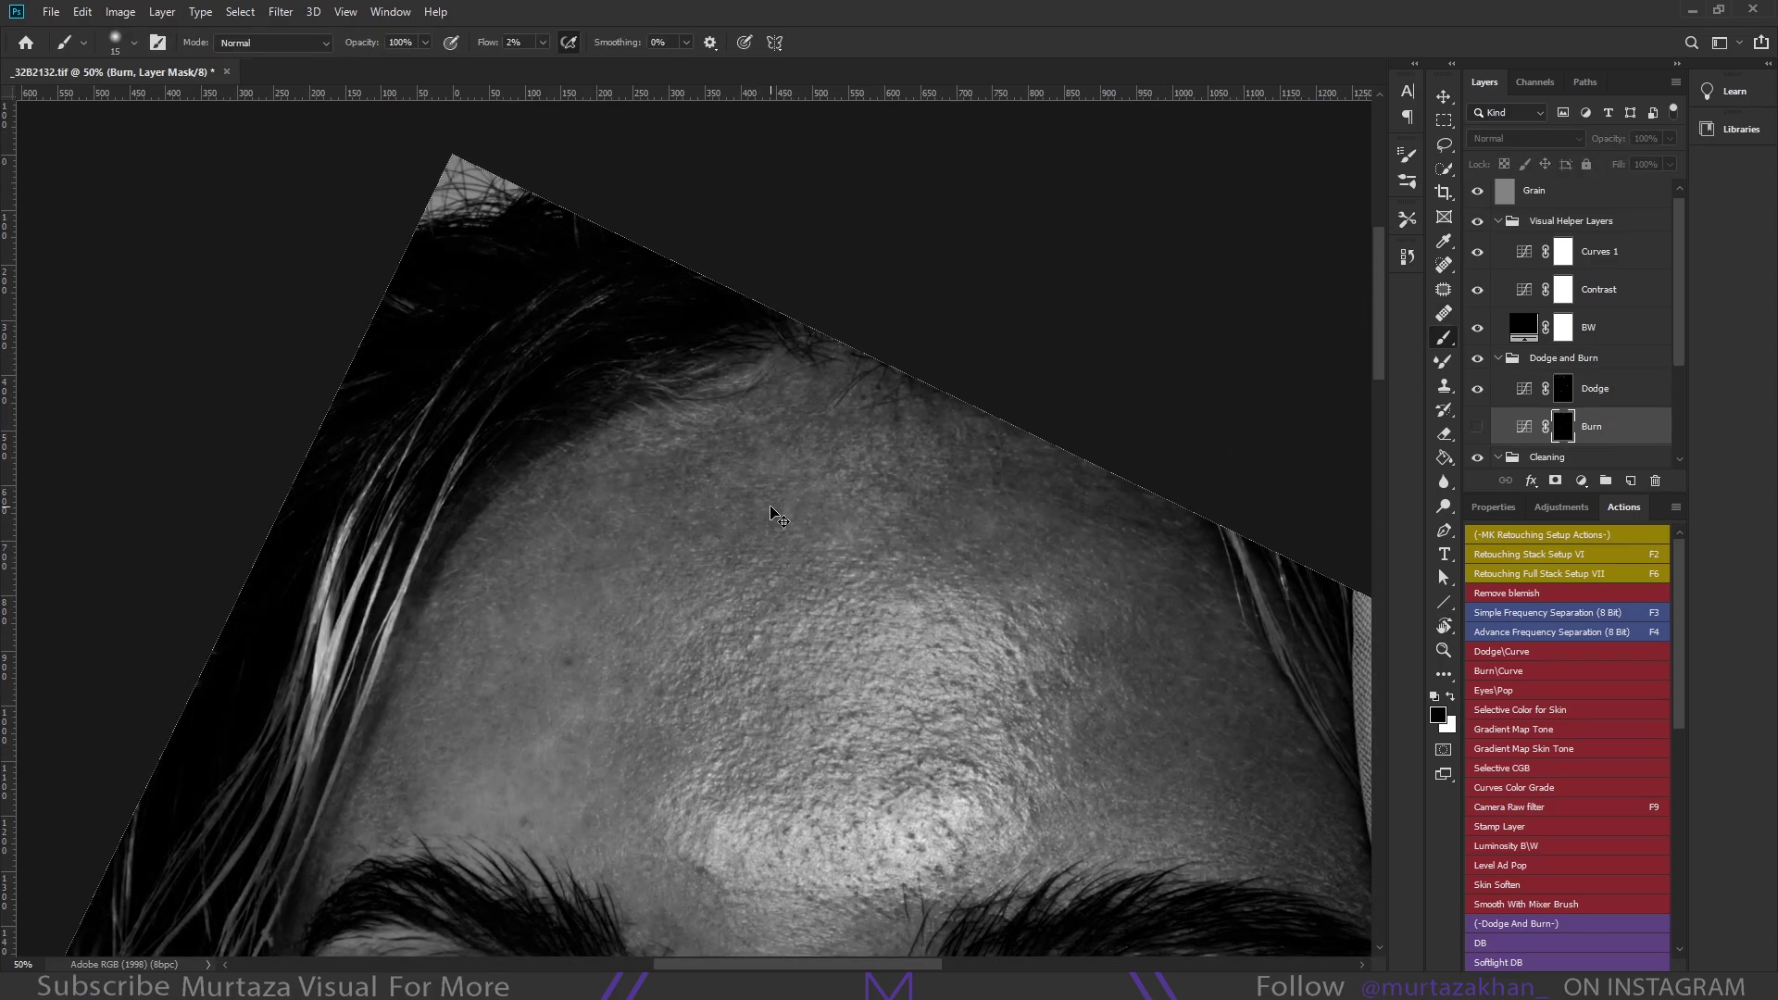
pyautogui.hotkey('alt', ']')
pyautogui.press('x')
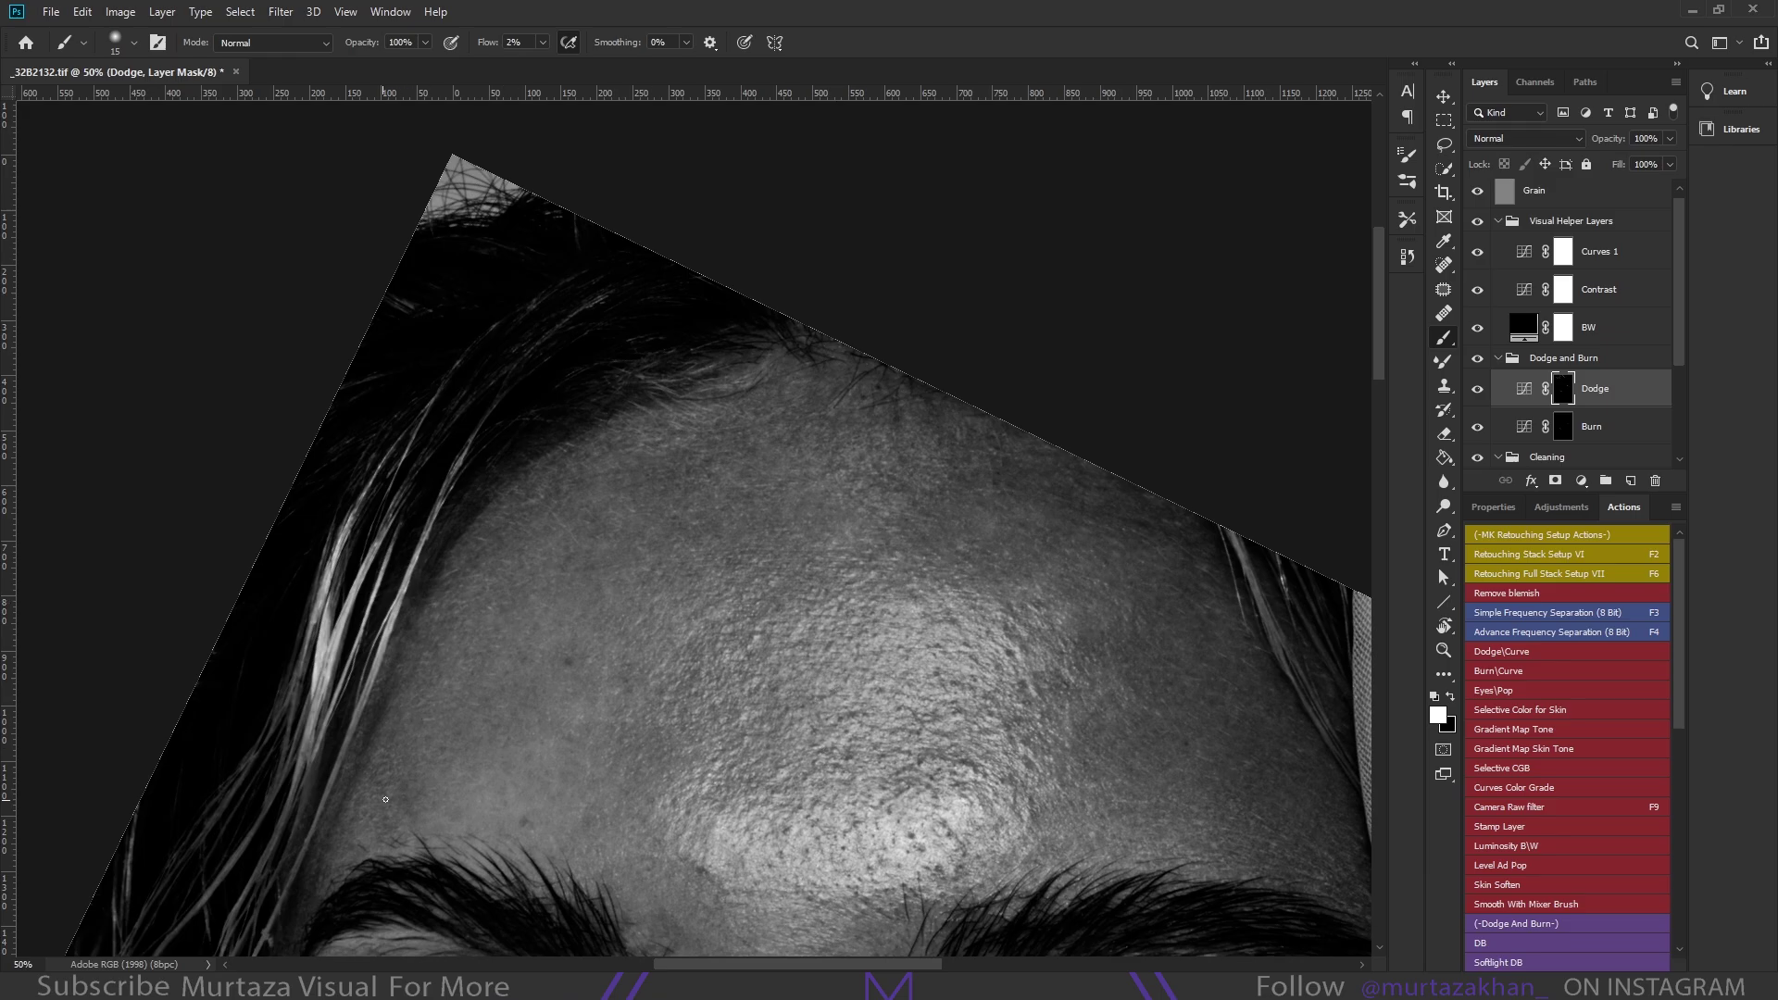
# Keep alternating Dodge and Burn across the forehead with a smaller brush
pyautogui.hotkey('alt', '[')
pyautogui.scroll(-2, 385, 799)
pyautogui.hotkey('alt', ']')
pyautogui.scroll(-5, 556, 802)
pyautogui.press(']')
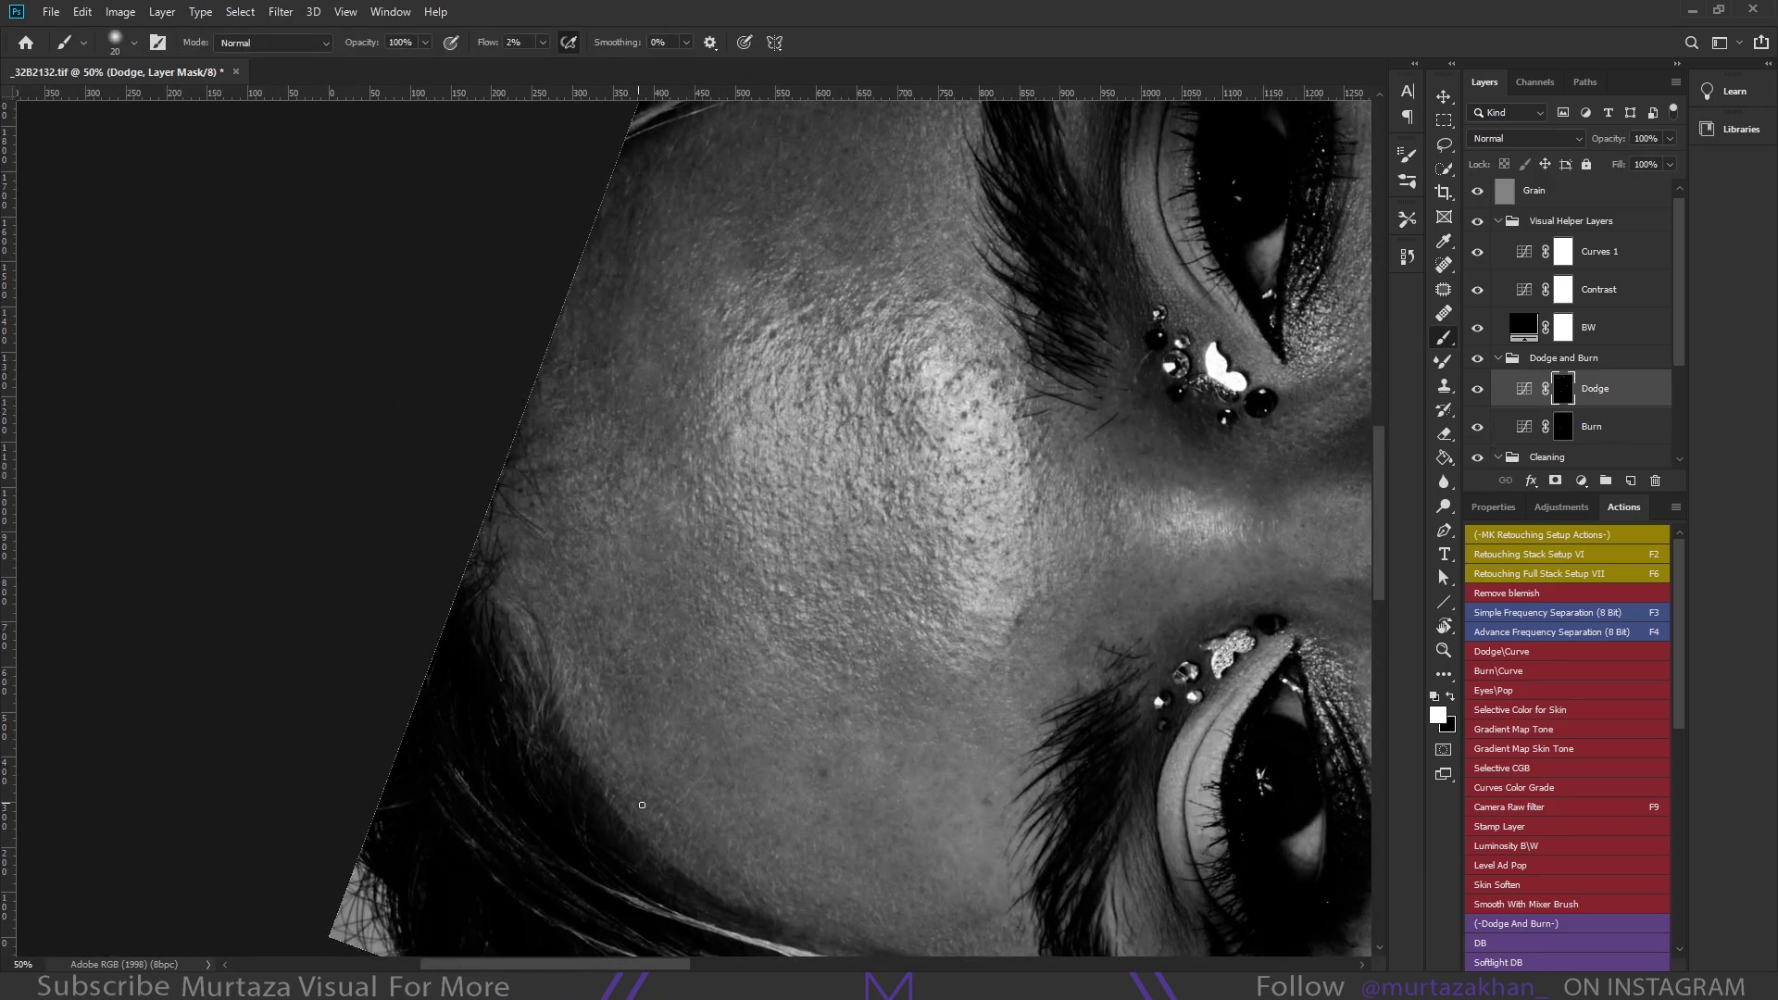
pyautogui.hscroll(3, 642, 805)
pyautogui.hotkey('alt', '[')
pyautogui.press('[')
pyautogui.press('[')
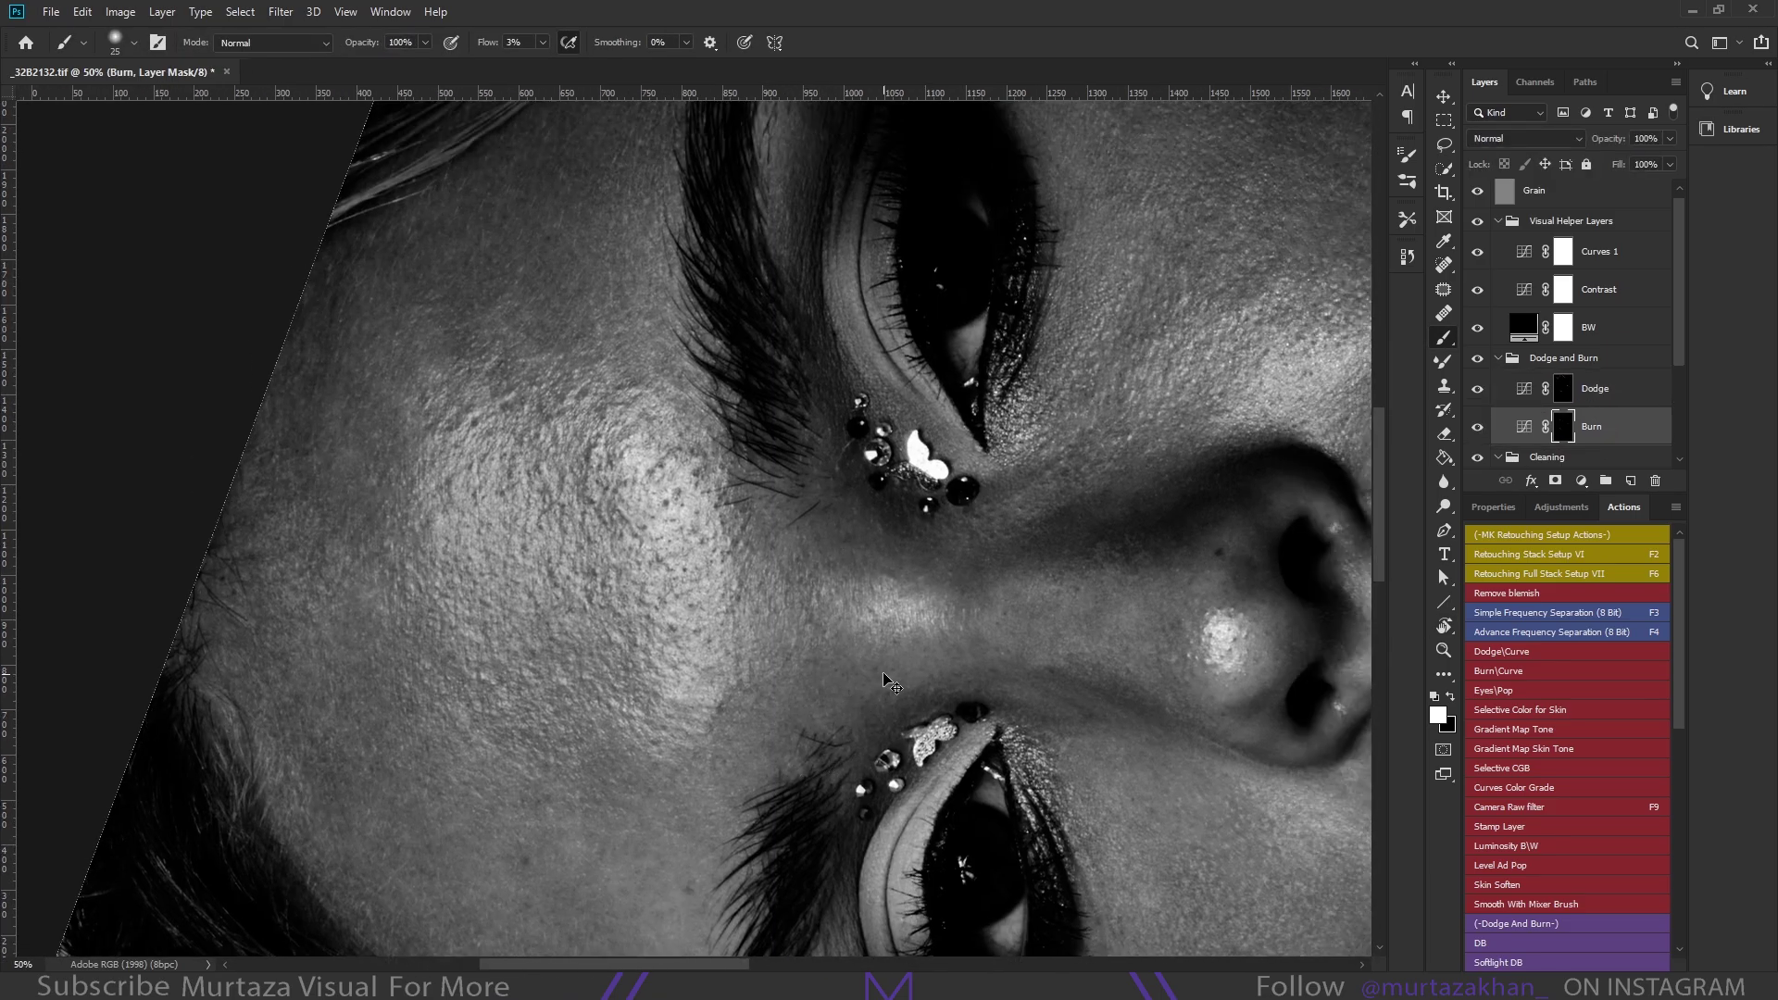
# Hide the helper layers to check the forehead in colour, then restore the black-and-white view
pyautogui.hotkey('alt', ']')
pyautogui.hotkey('ctrl', ',')
pyautogui.hotkey('alt', '[')
pyautogui.hotkey('alt', ']')
pyautogui.hotkey('alt', '[')
pyautogui.hotkey('ctrl', ',')
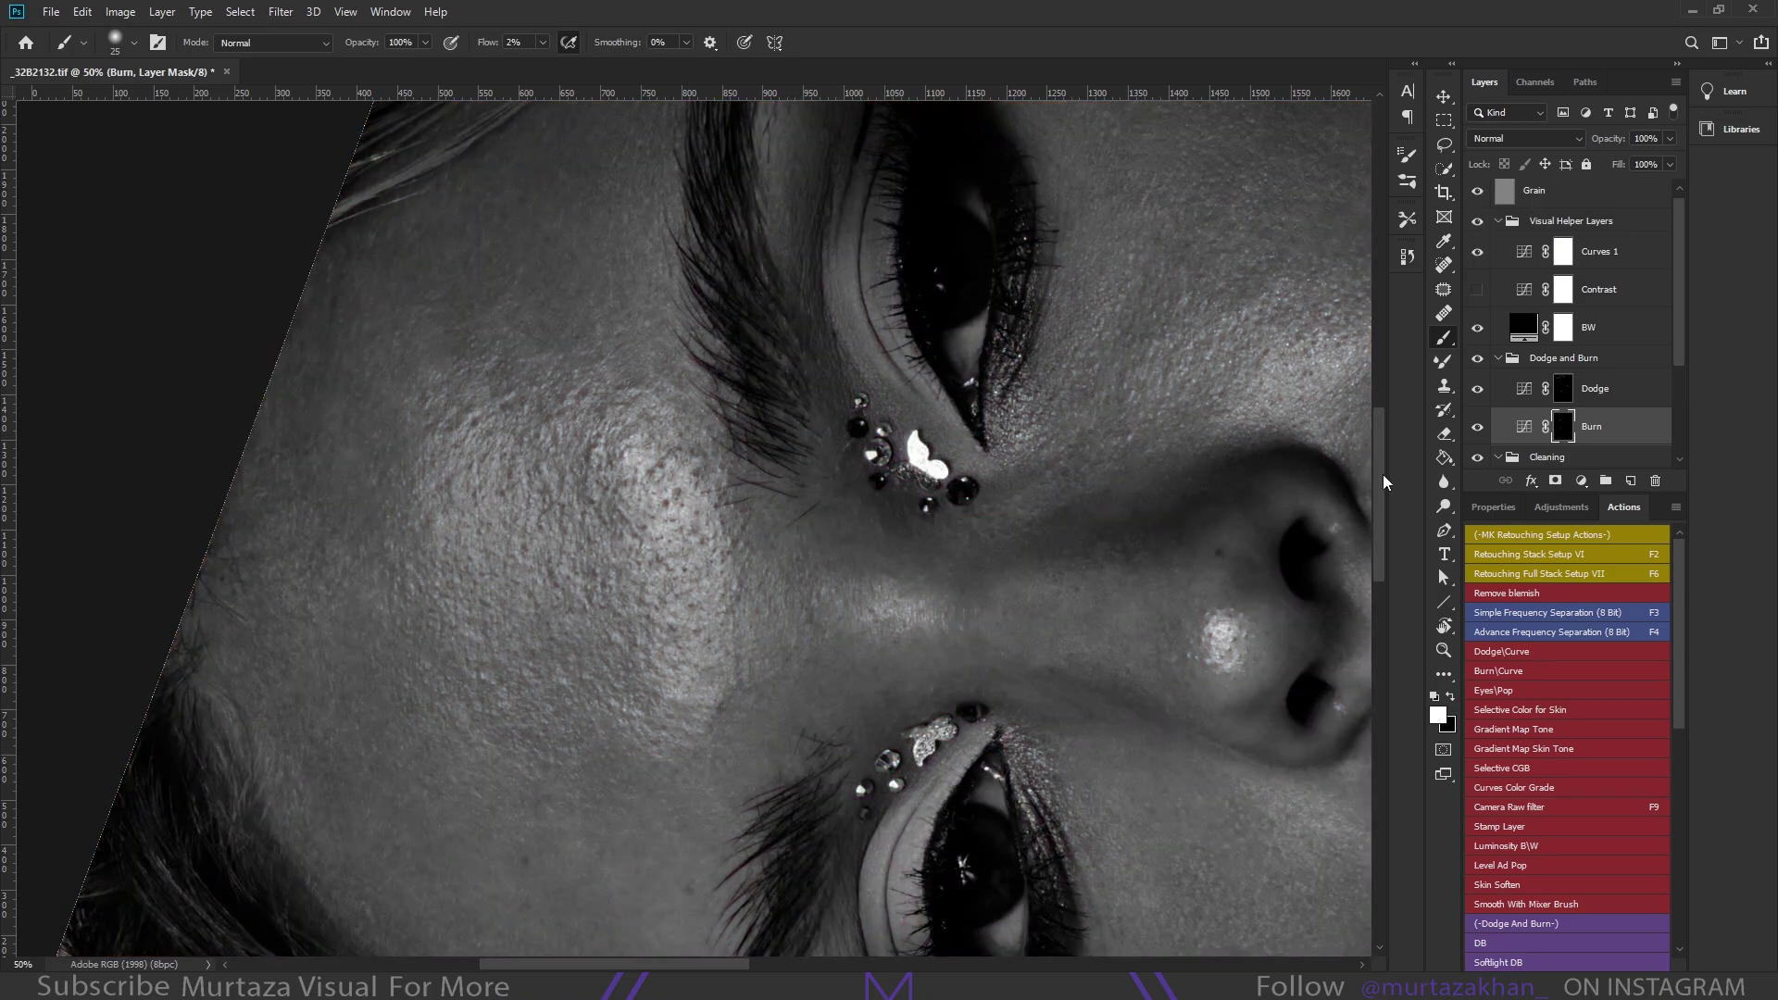
pyautogui.hotkey('alt', ']')
pyautogui.scroll(5, 857, 705)
# Rotate the view along the forehead, burn with a smaller brush, then enlarge it to 50
pyautogui.press('z')
pyautogui.press('b')
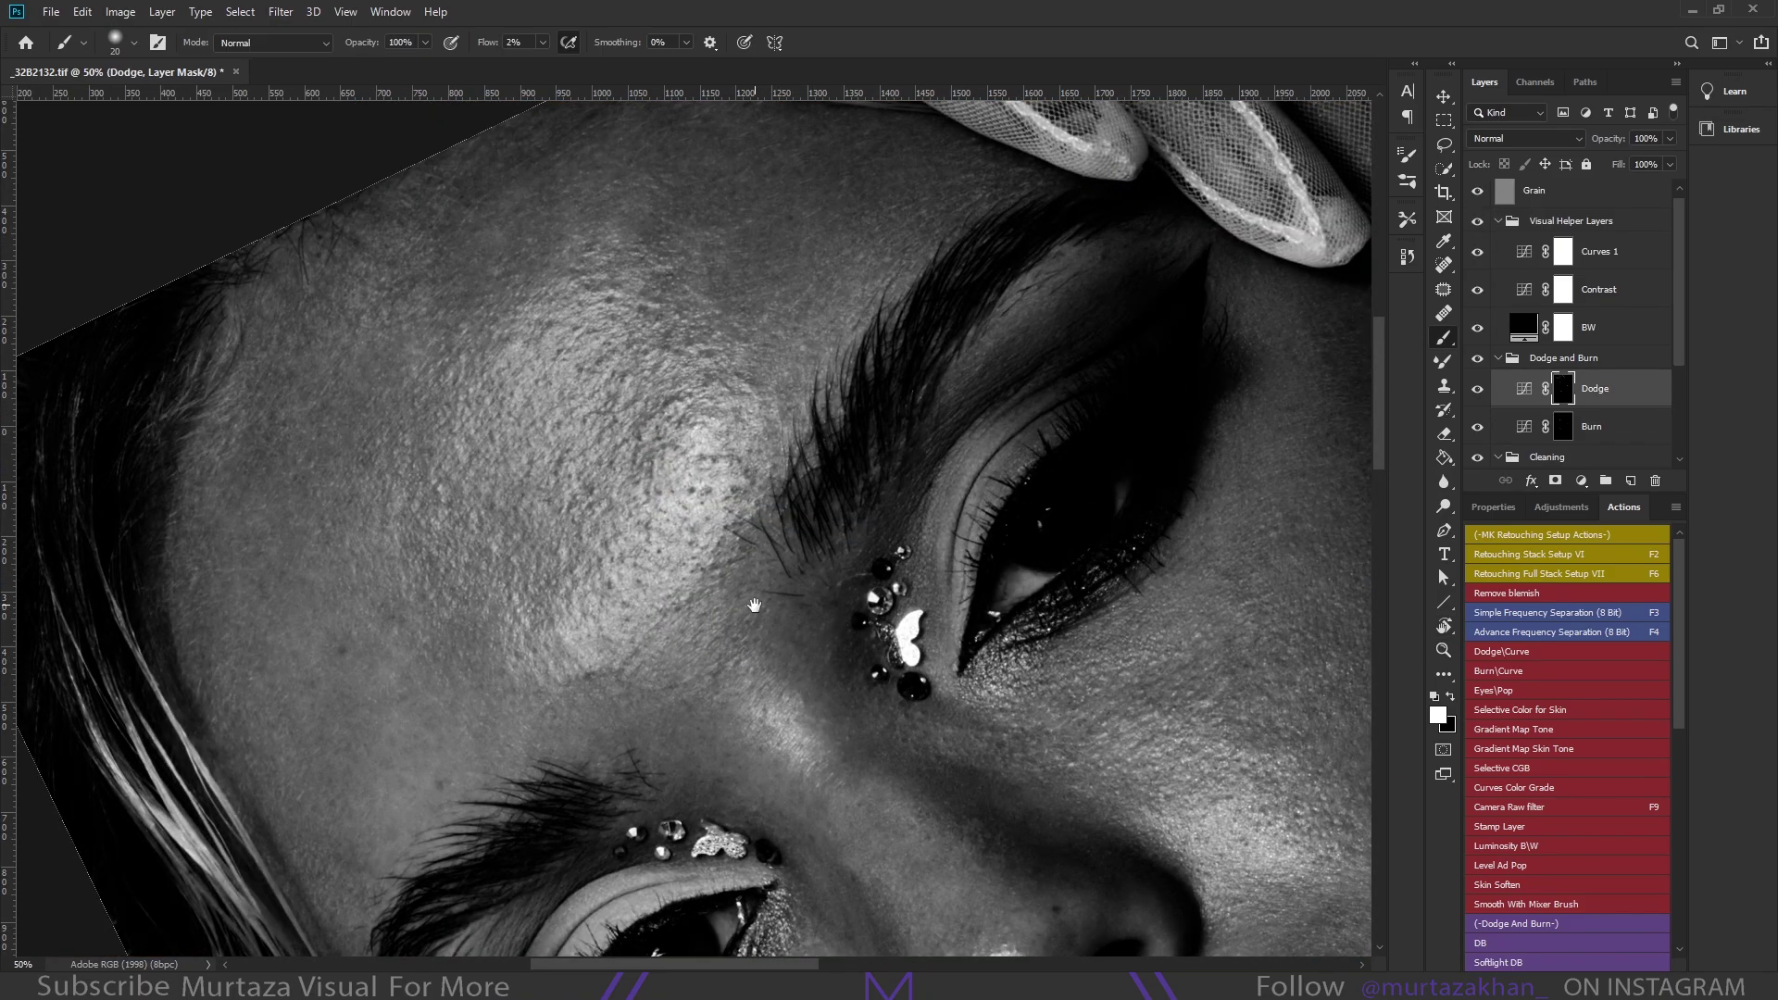
pyautogui.scroll(3, 738, 626)
pyautogui.scroll(3, 738, 626)
pyautogui.moveTo(738, 627); pyautogui.dragTo(474, 567)
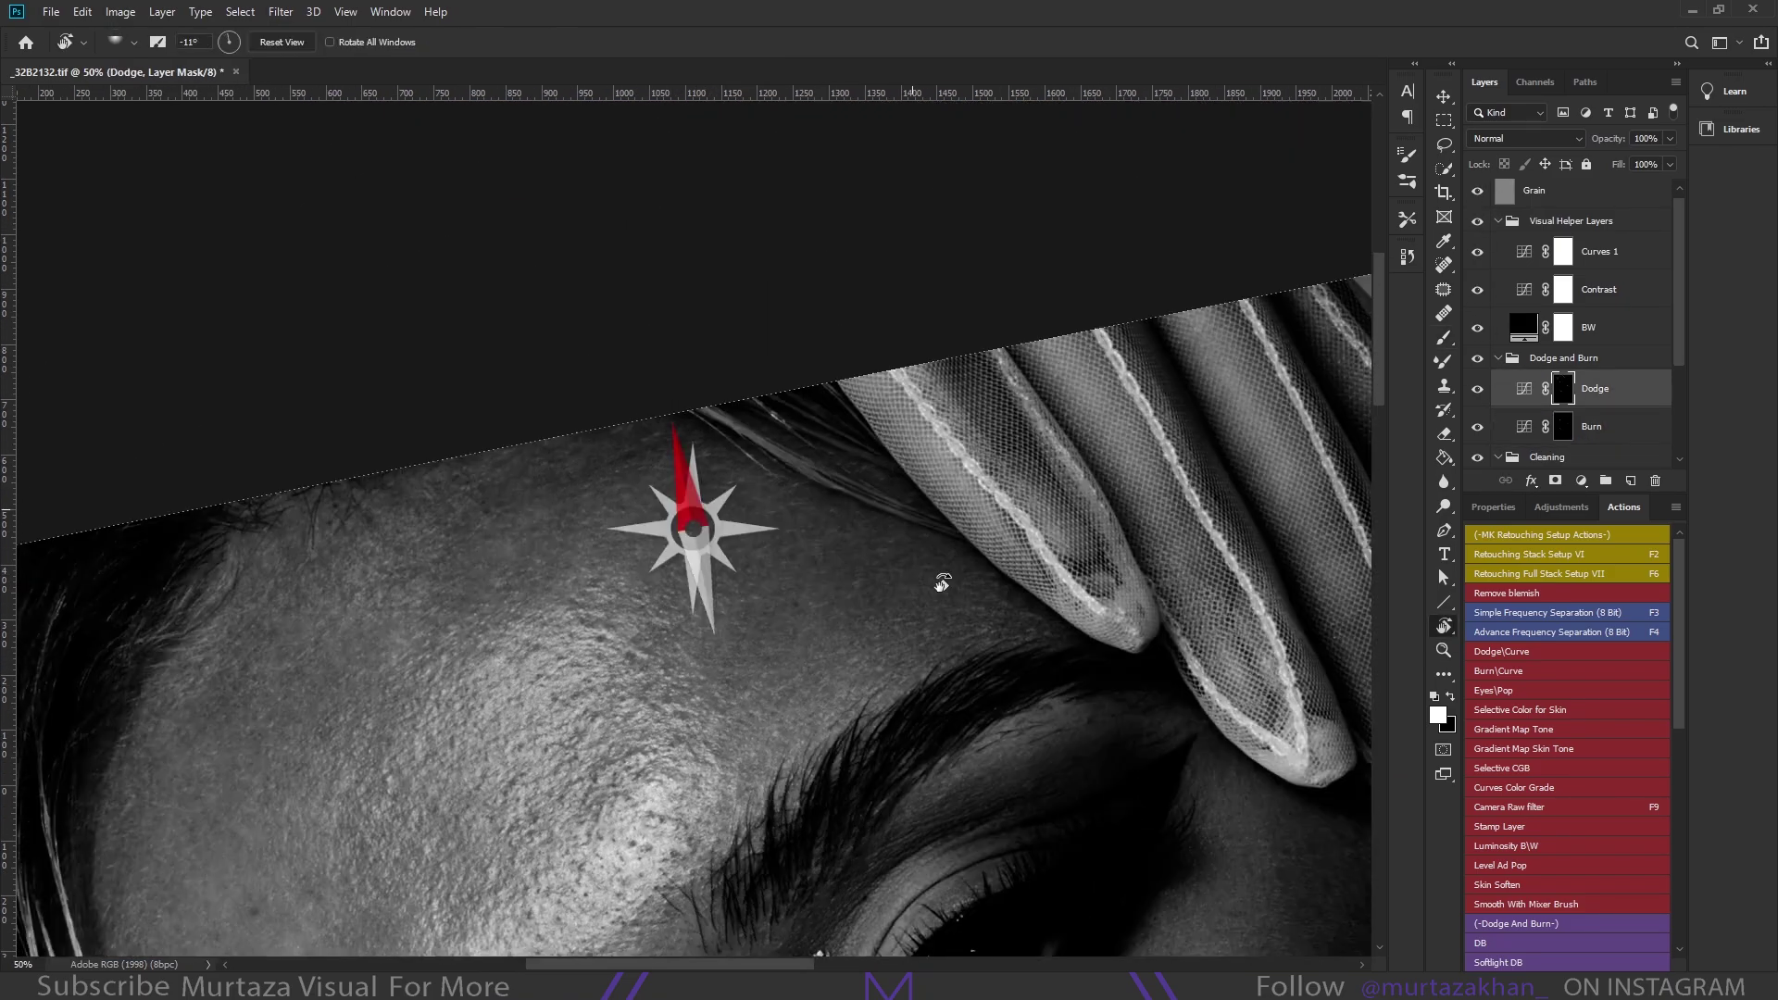
pyautogui.press('[')
pyautogui.hotkey('alt', '[')
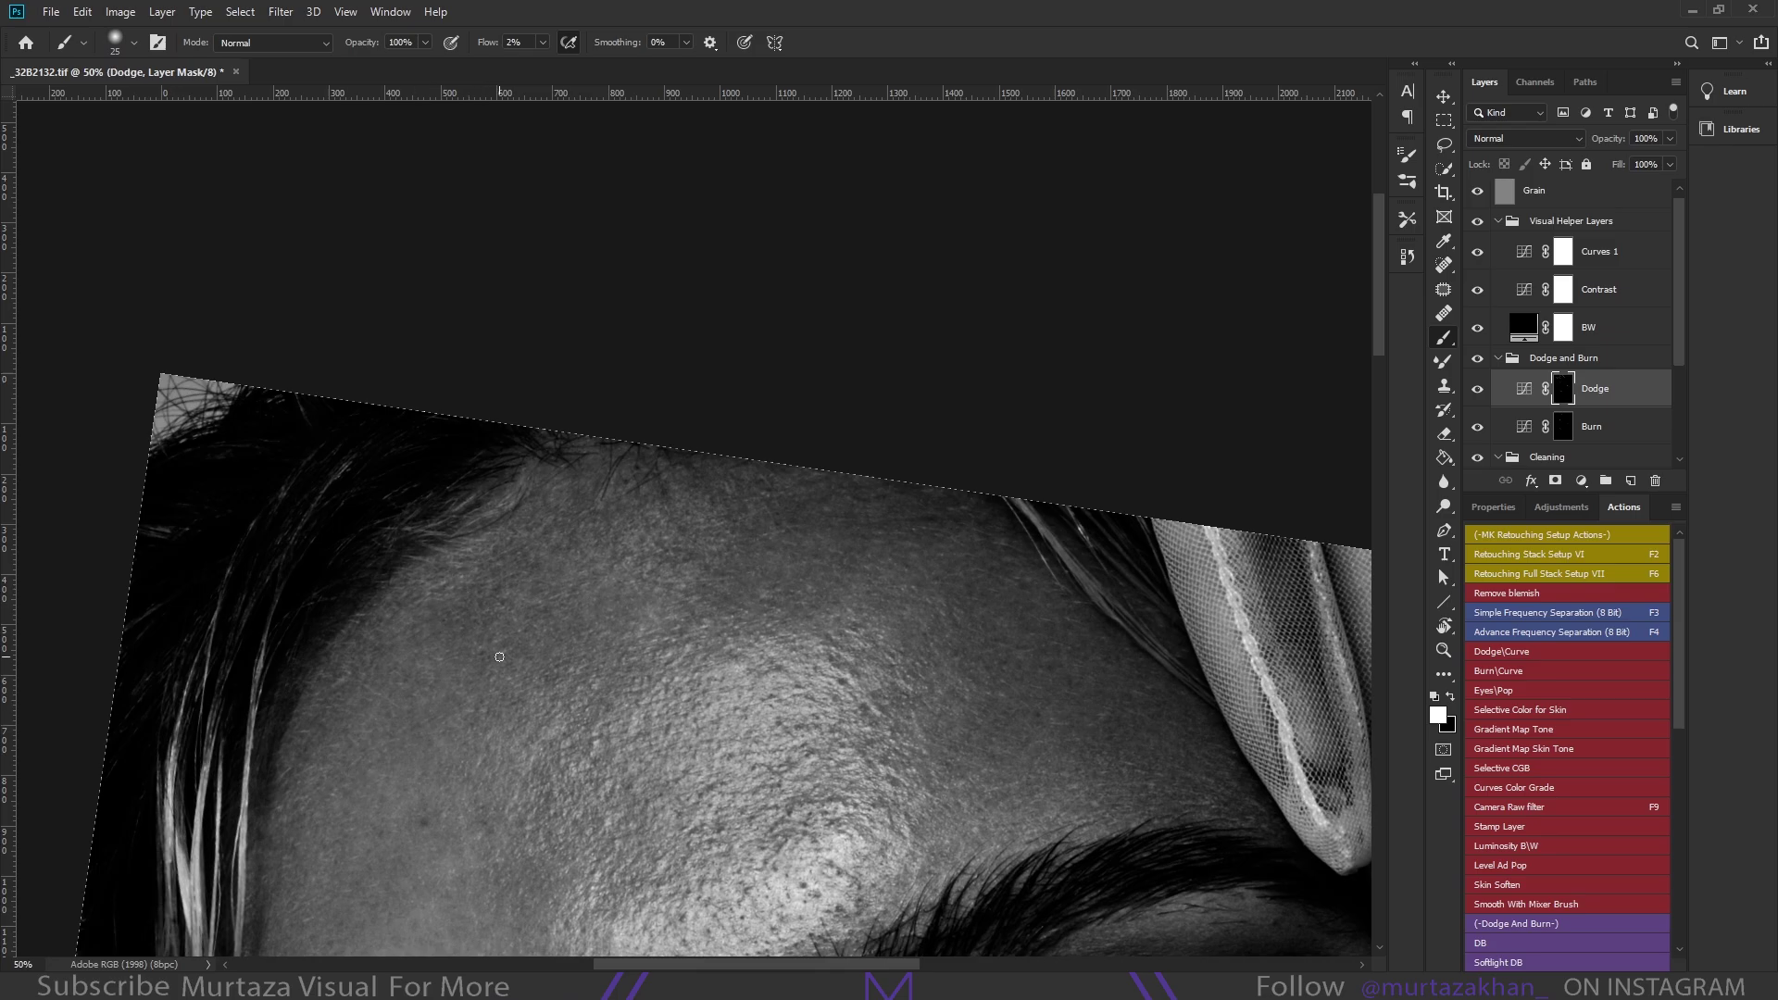
pyautogui.scroll(-5, 813, 595)
pyautogui.scroll(4, 988, 516)
pyautogui.scroll(3, 725, 816)
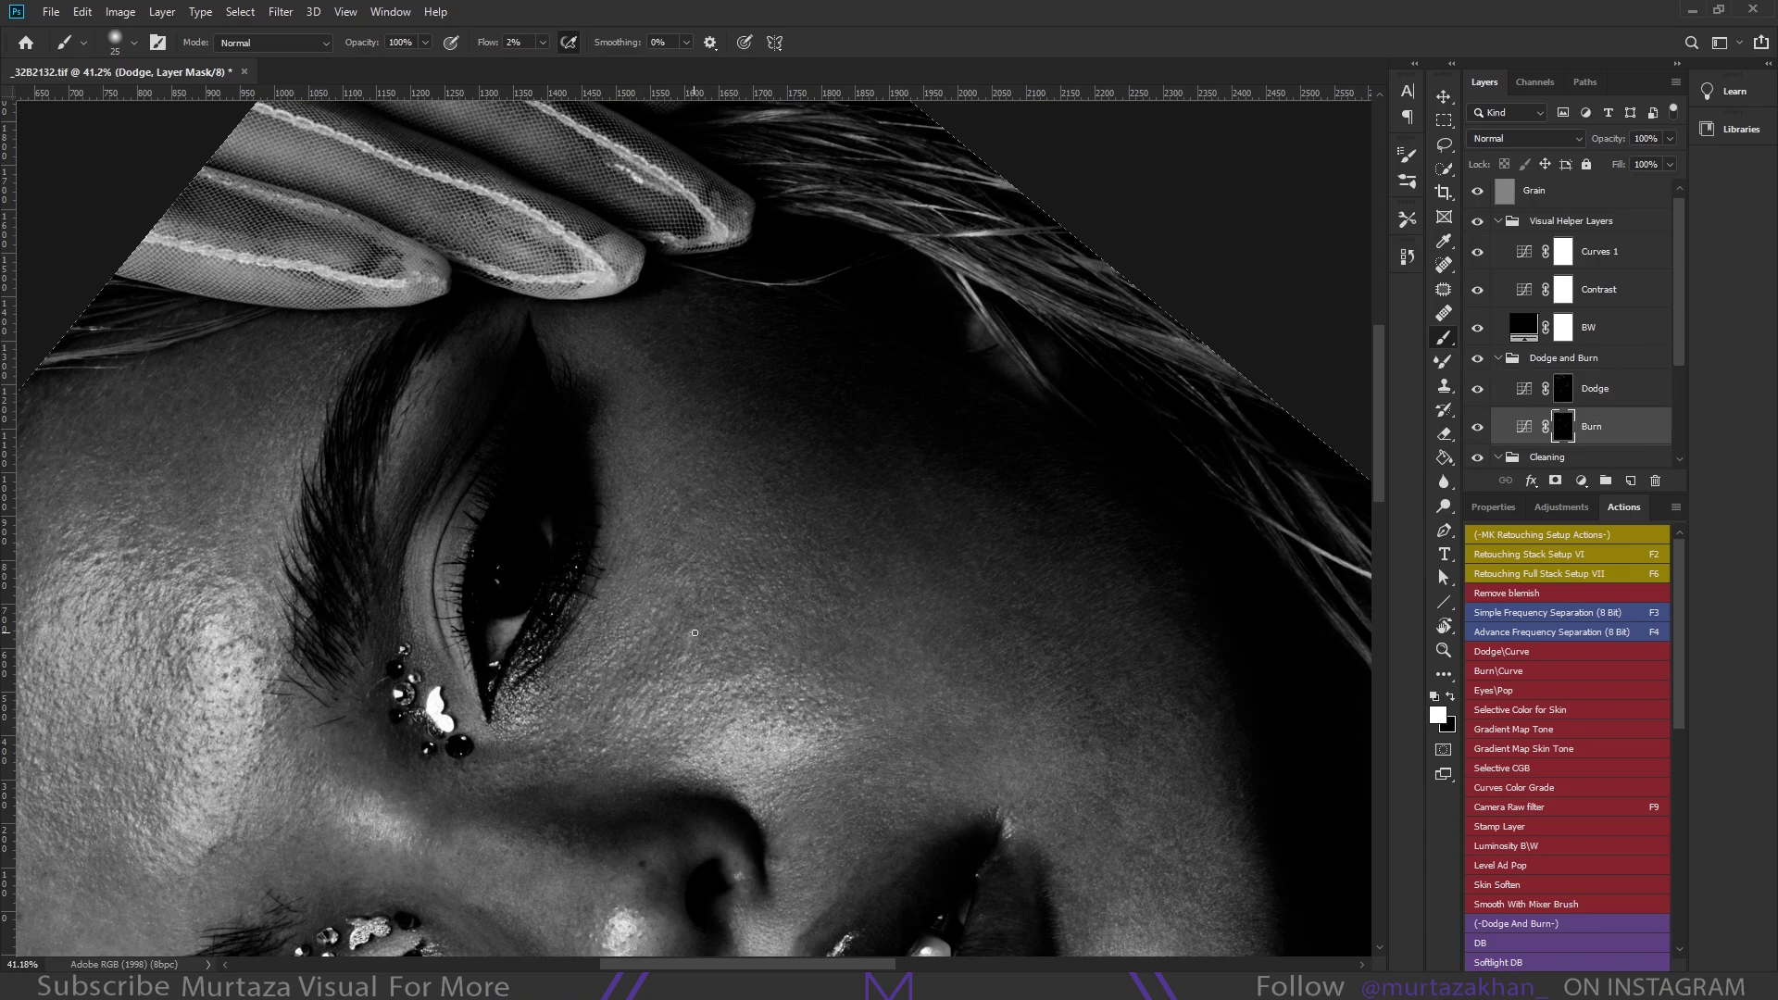
pyautogui.press(']')
pyautogui.press(']')
pyautogui.press(']')
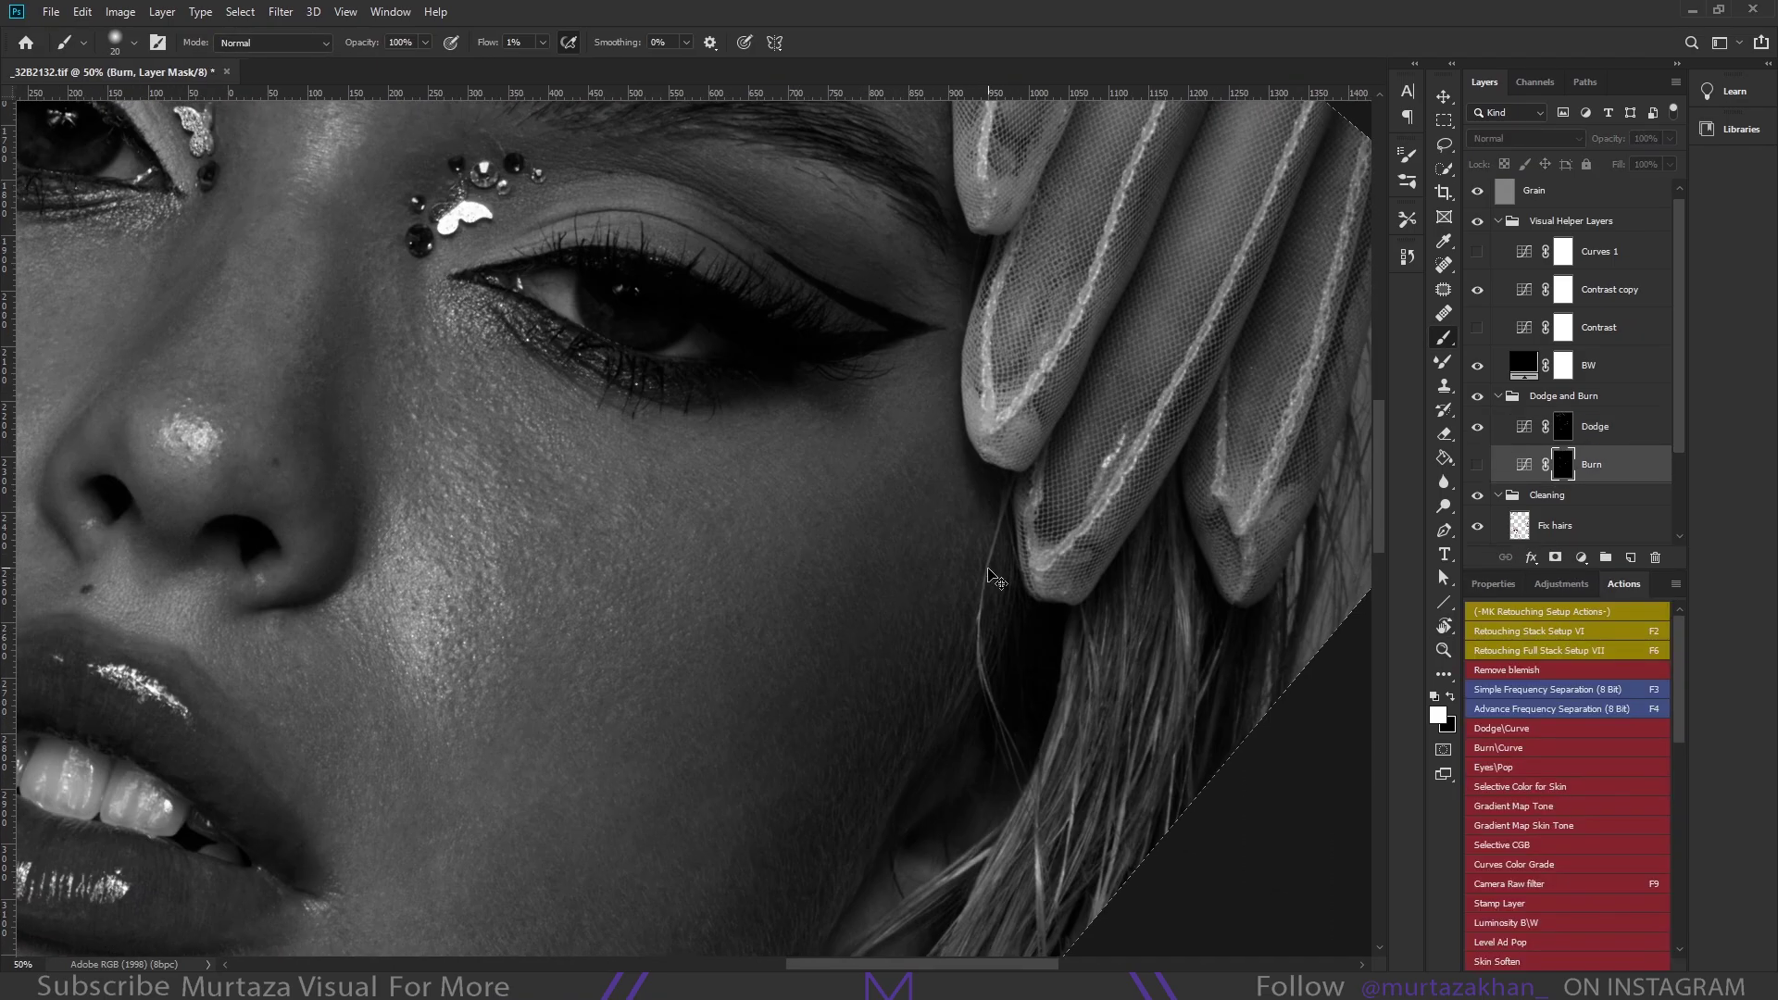
# Rotate the view toward the cheek, lips and jawline, alternating Dodge and Burn painting
pyautogui.moveTo(880, 648); pyautogui.dragTo(761, 701)
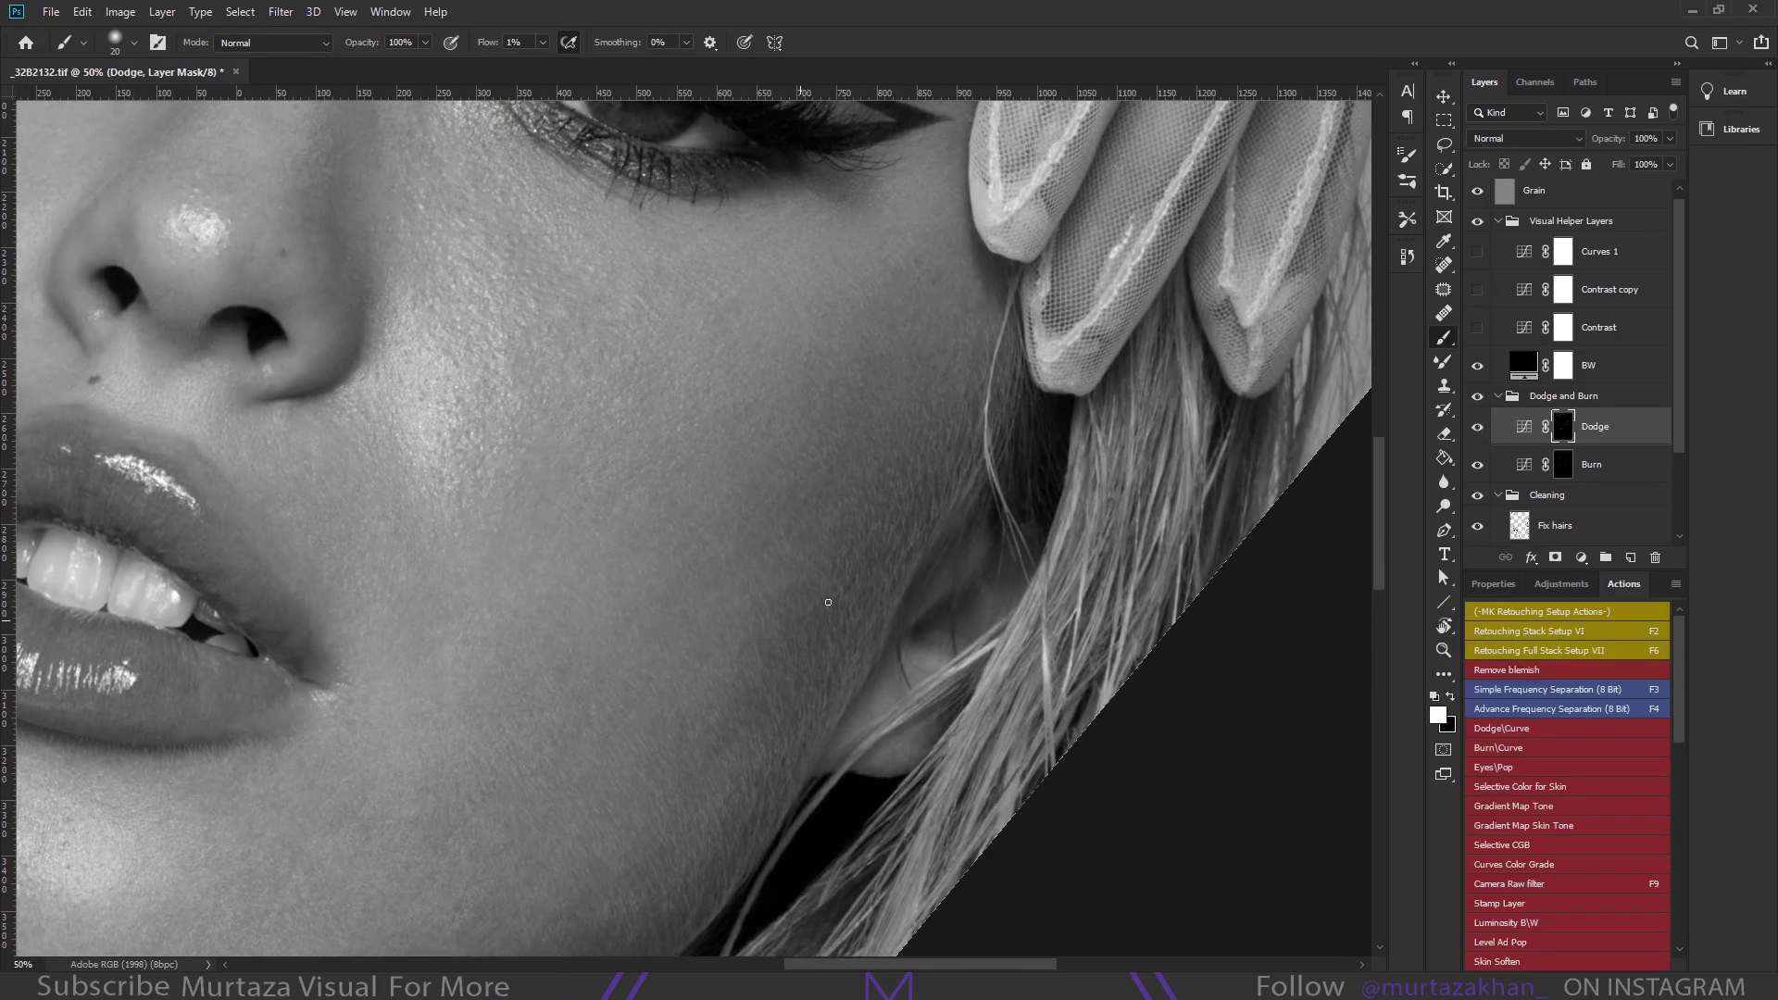
pyautogui.moveTo(828, 602); pyautogui.dragTo(759, 717)
pyautogui.hotkey('alt', '[')
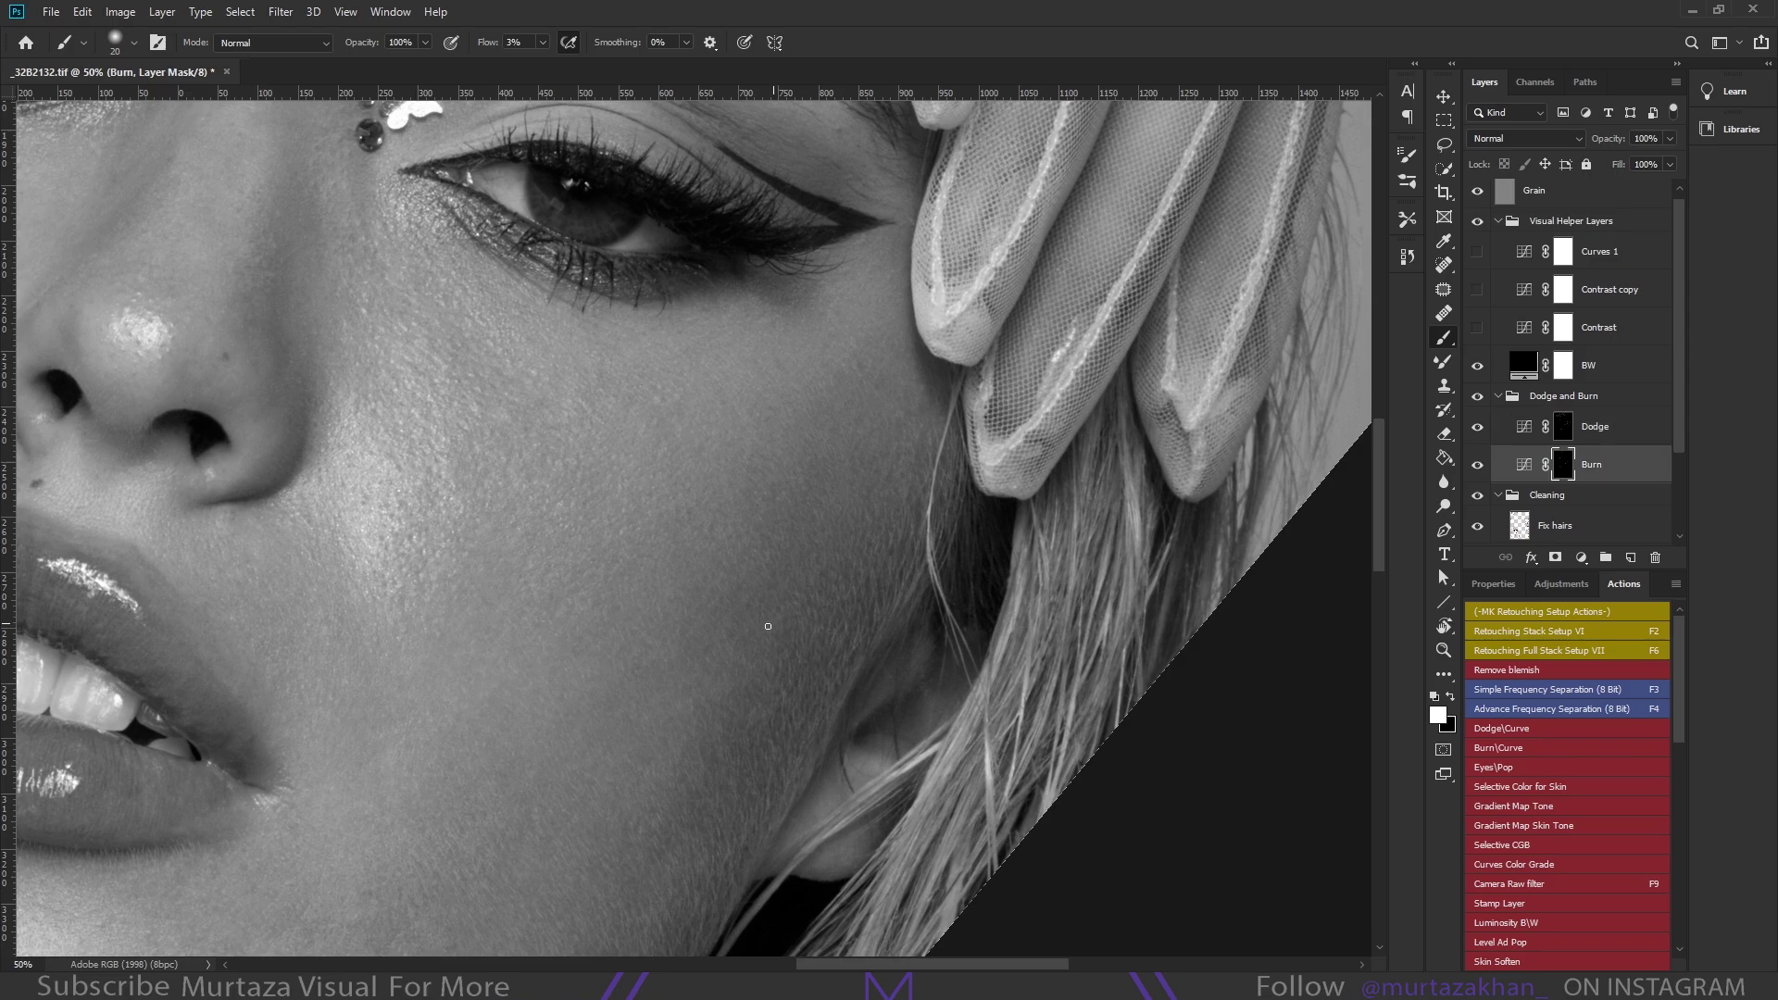
pyautogui.hotkey('alt', ']')
pyautogui.hotkey('alt', '[')
pyautogui.hotkey('alt', ']')
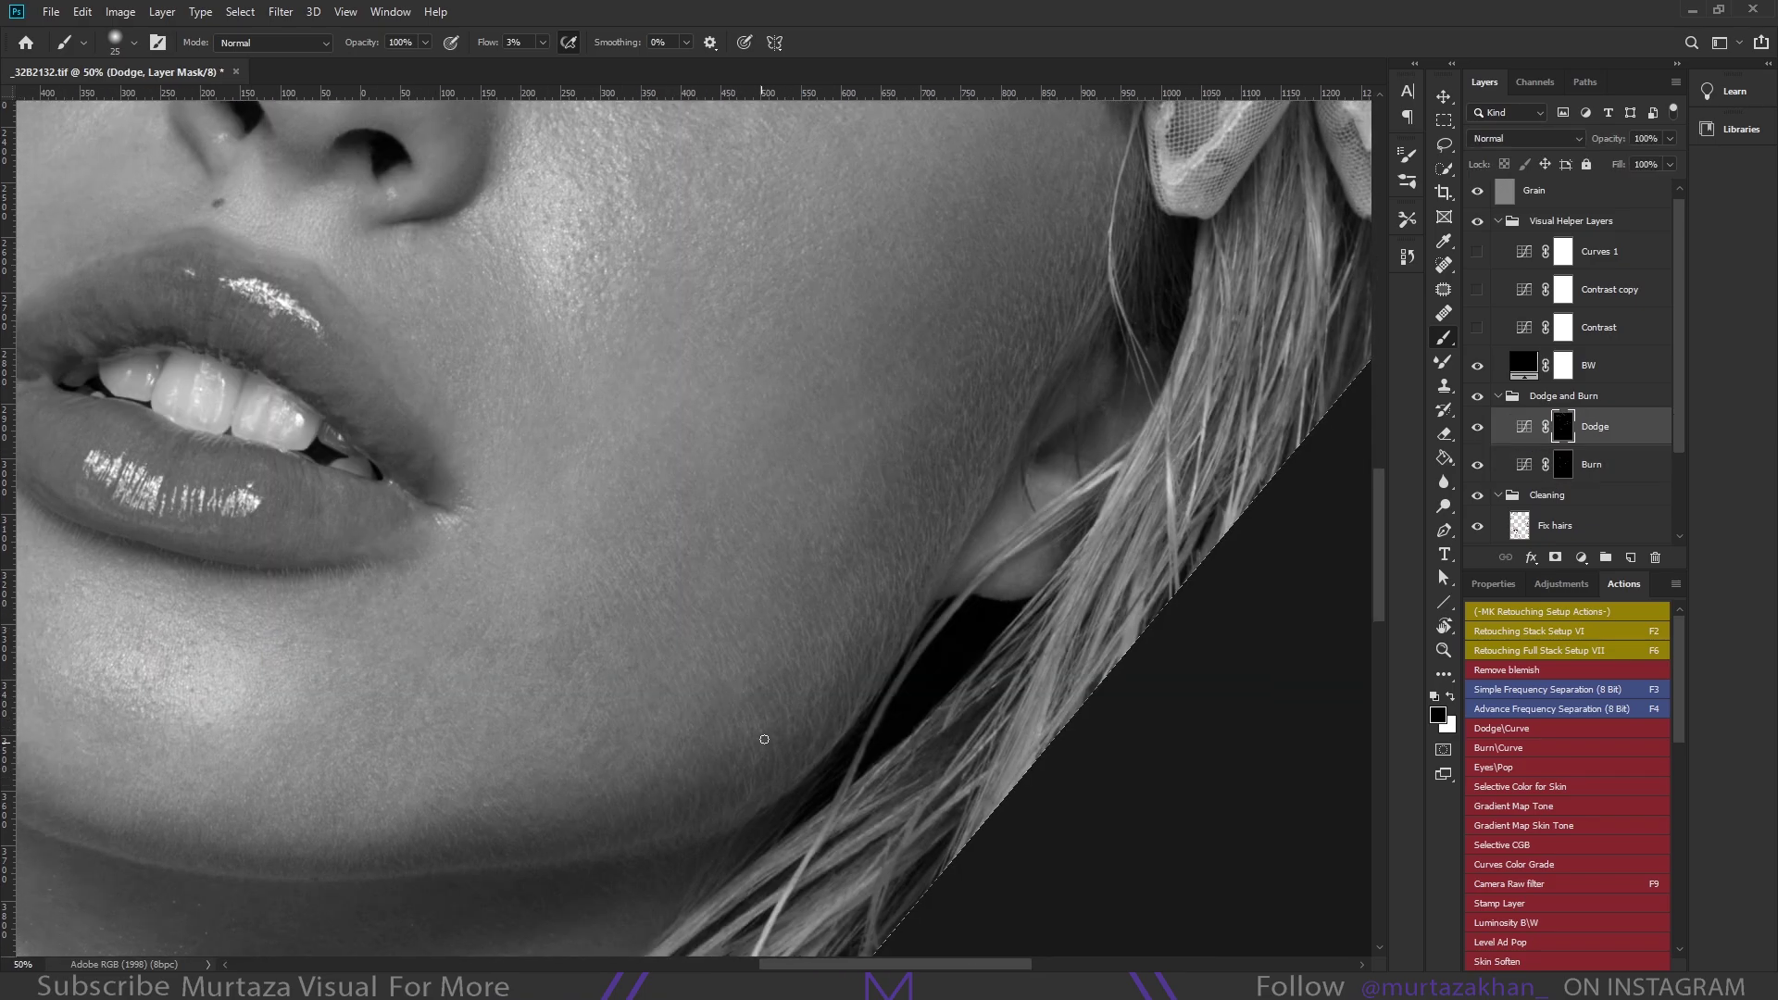
pyautogui.press('x')
pyautogui.press(']')
pyautogui.moveTo(815, 720); pyautogui.dragTo(843, 662)
pyautogui.press('x')
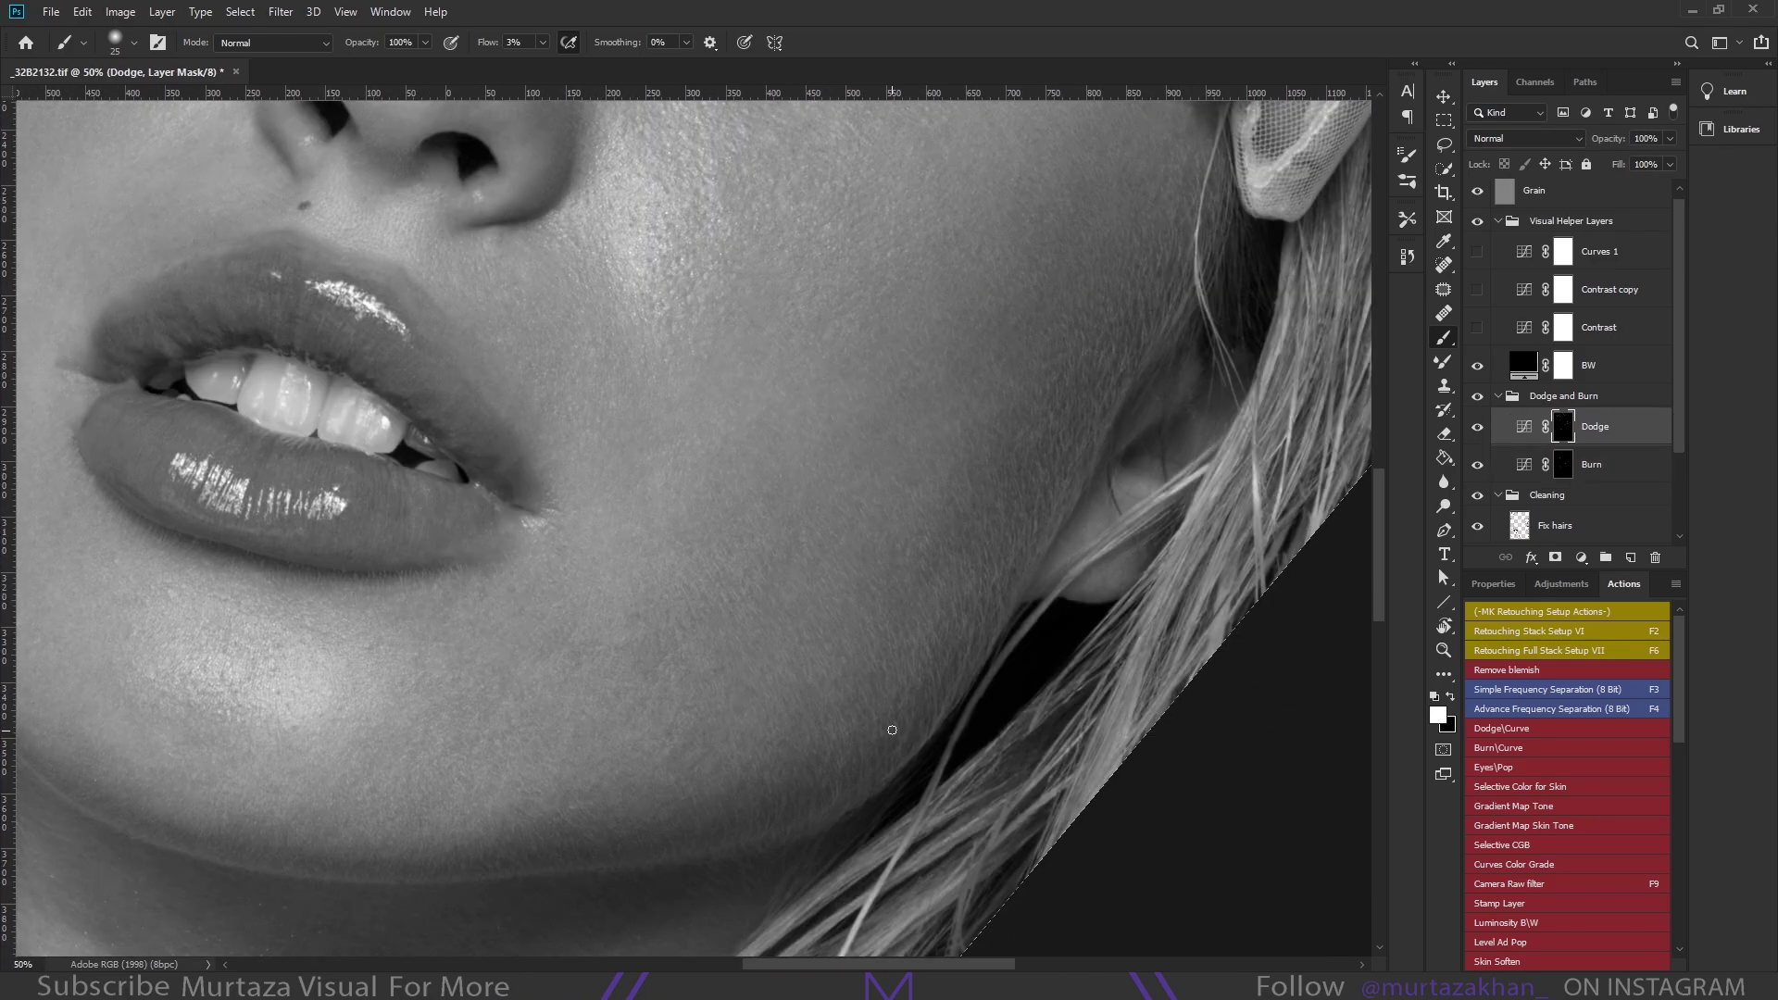
# Check through Contrast copy, lower brush flow to 1%, then switch to the Contrast helper
pyautogui.click(1493, 584)
pyautogui.moveTo(963, 576)
pyautogui.mouseDown()
pyautogui.moveTo(880, 537)
pyautogui.moveTo(712, 747)
pyautogui.mouseUp()
pyautogui.press('[')
pyautogui.hotkey('shift', '0')
pyautogui.hotkey('shift', '1')
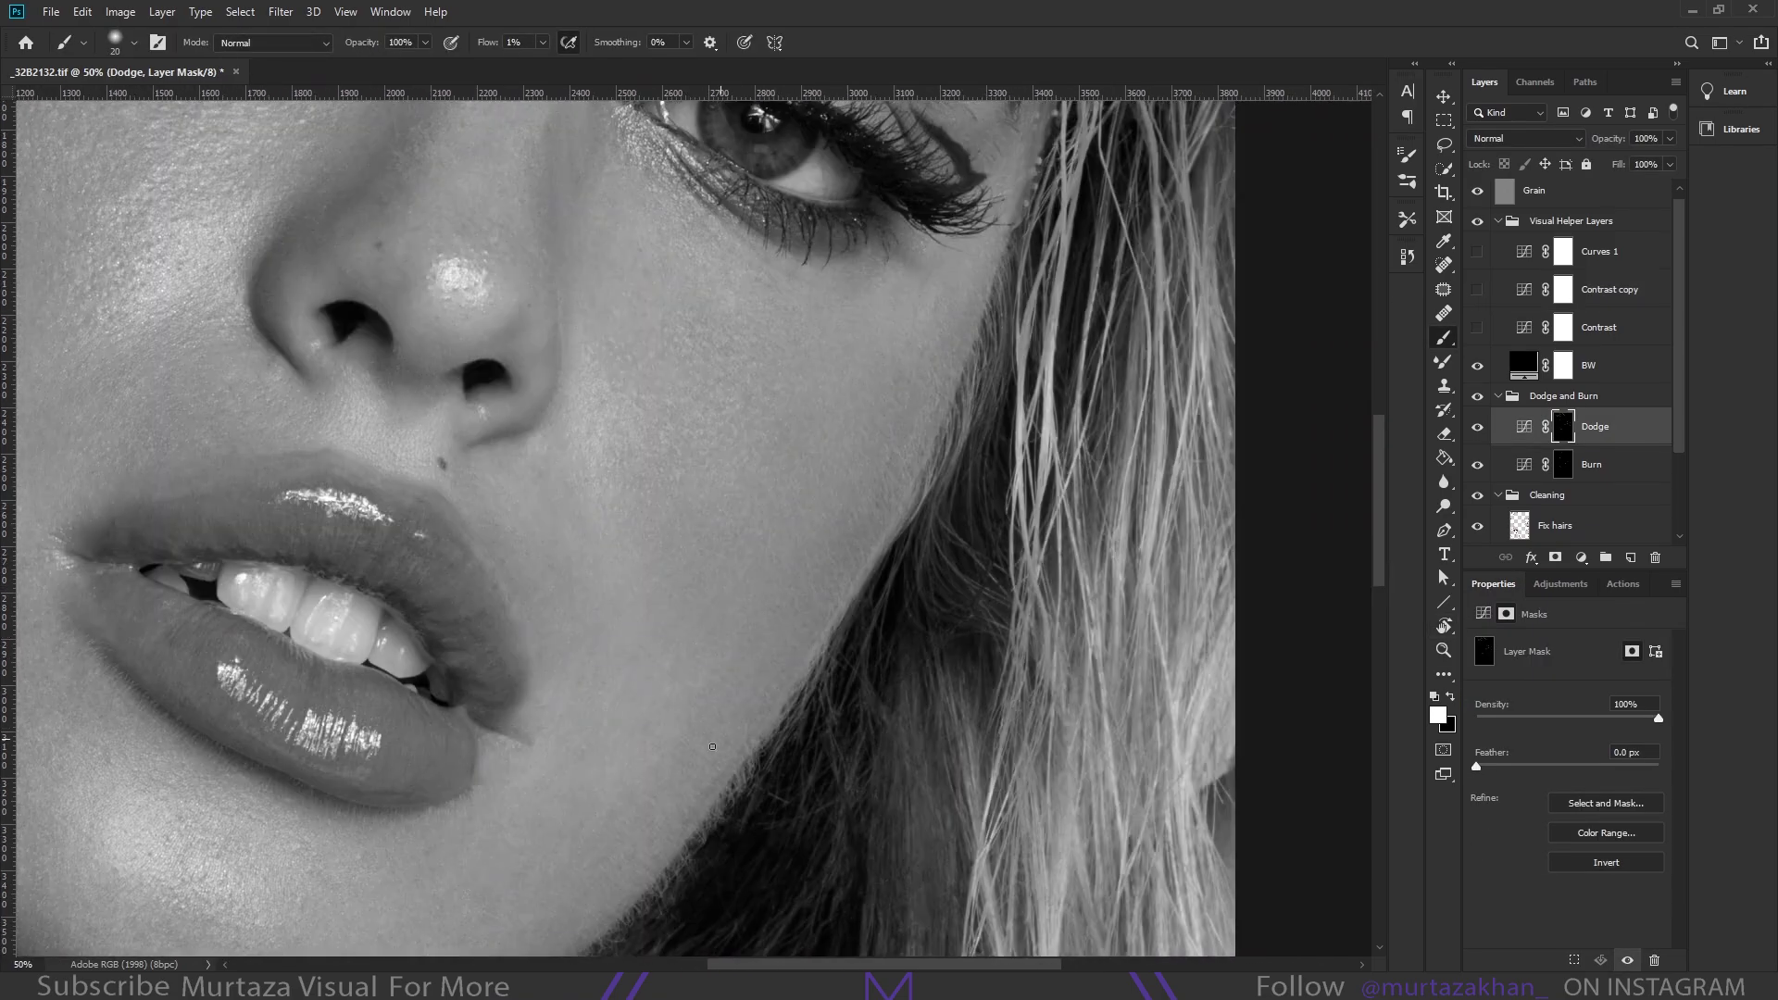
pyautogui.click(1476, 327)
pyautogui.press(']')
pyautogui.hotkey('ctrl', '-')
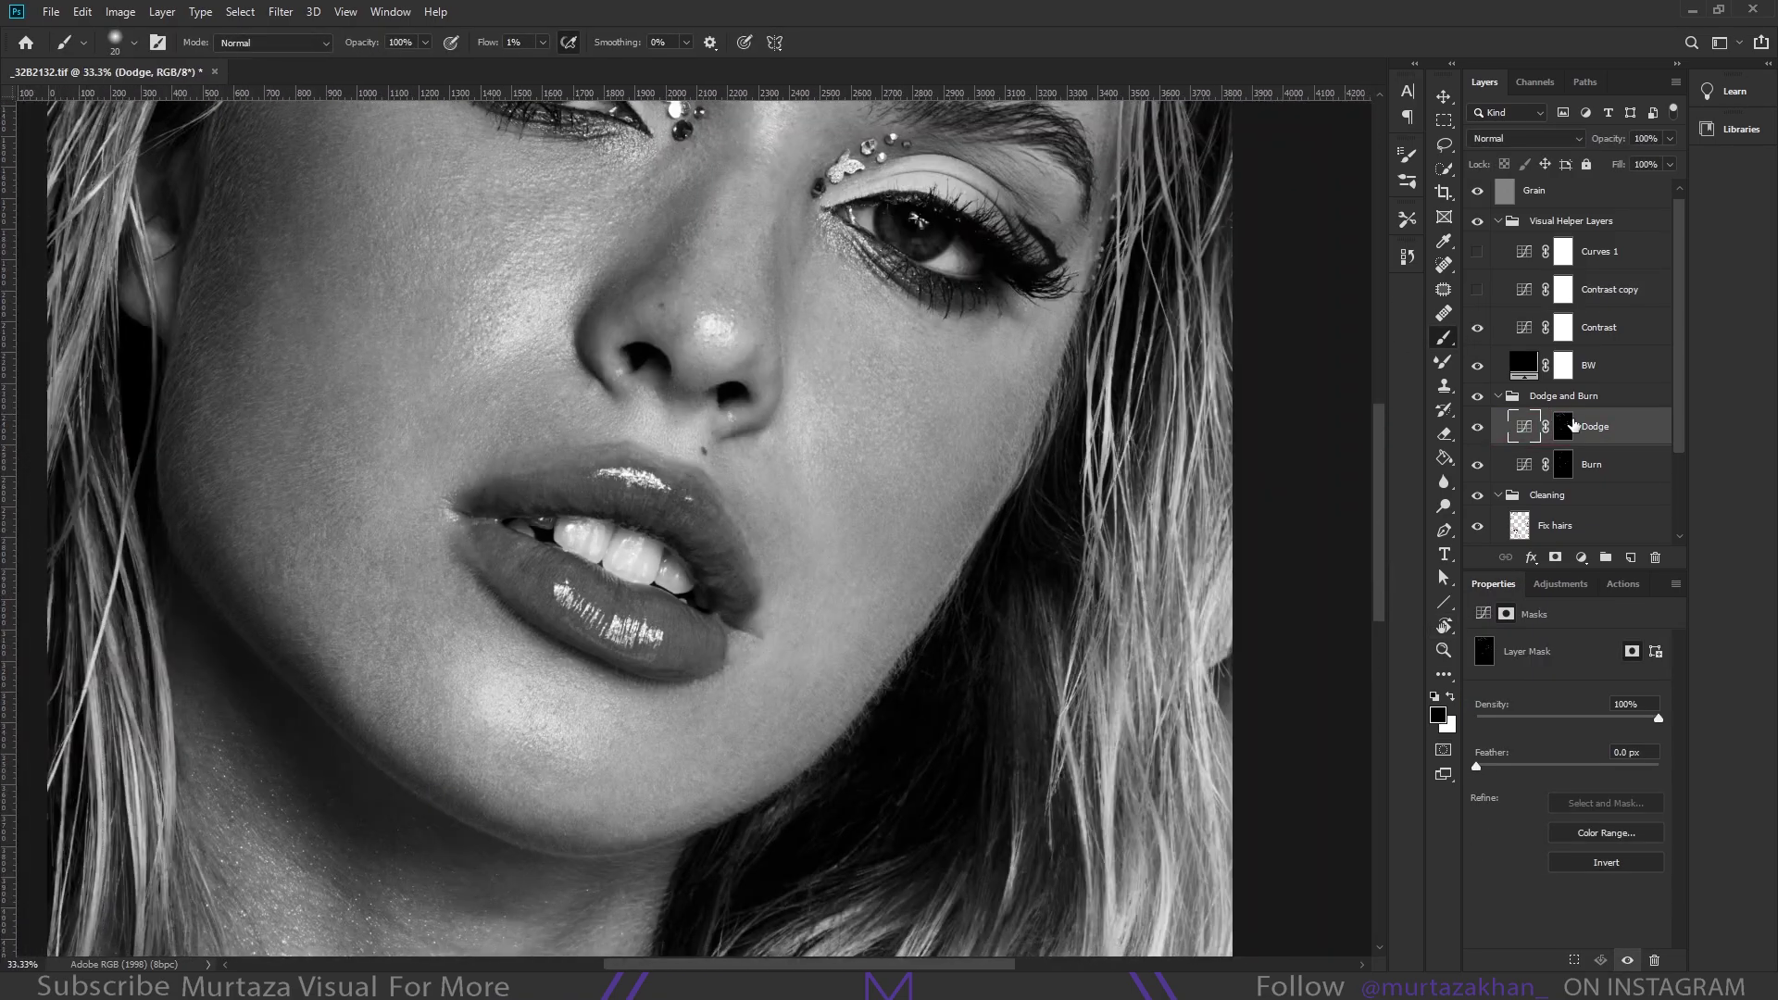
# Rotate the view about 40 degrees to the chin, brush 50 then 30, flow back to 2%
pyautogui.hotkey('alt', '[')
pyautogui.press(']')
pyautogui.press(']')
pyautogui.moveTo(683, 814); pyautogui.dragTo(803, 705)
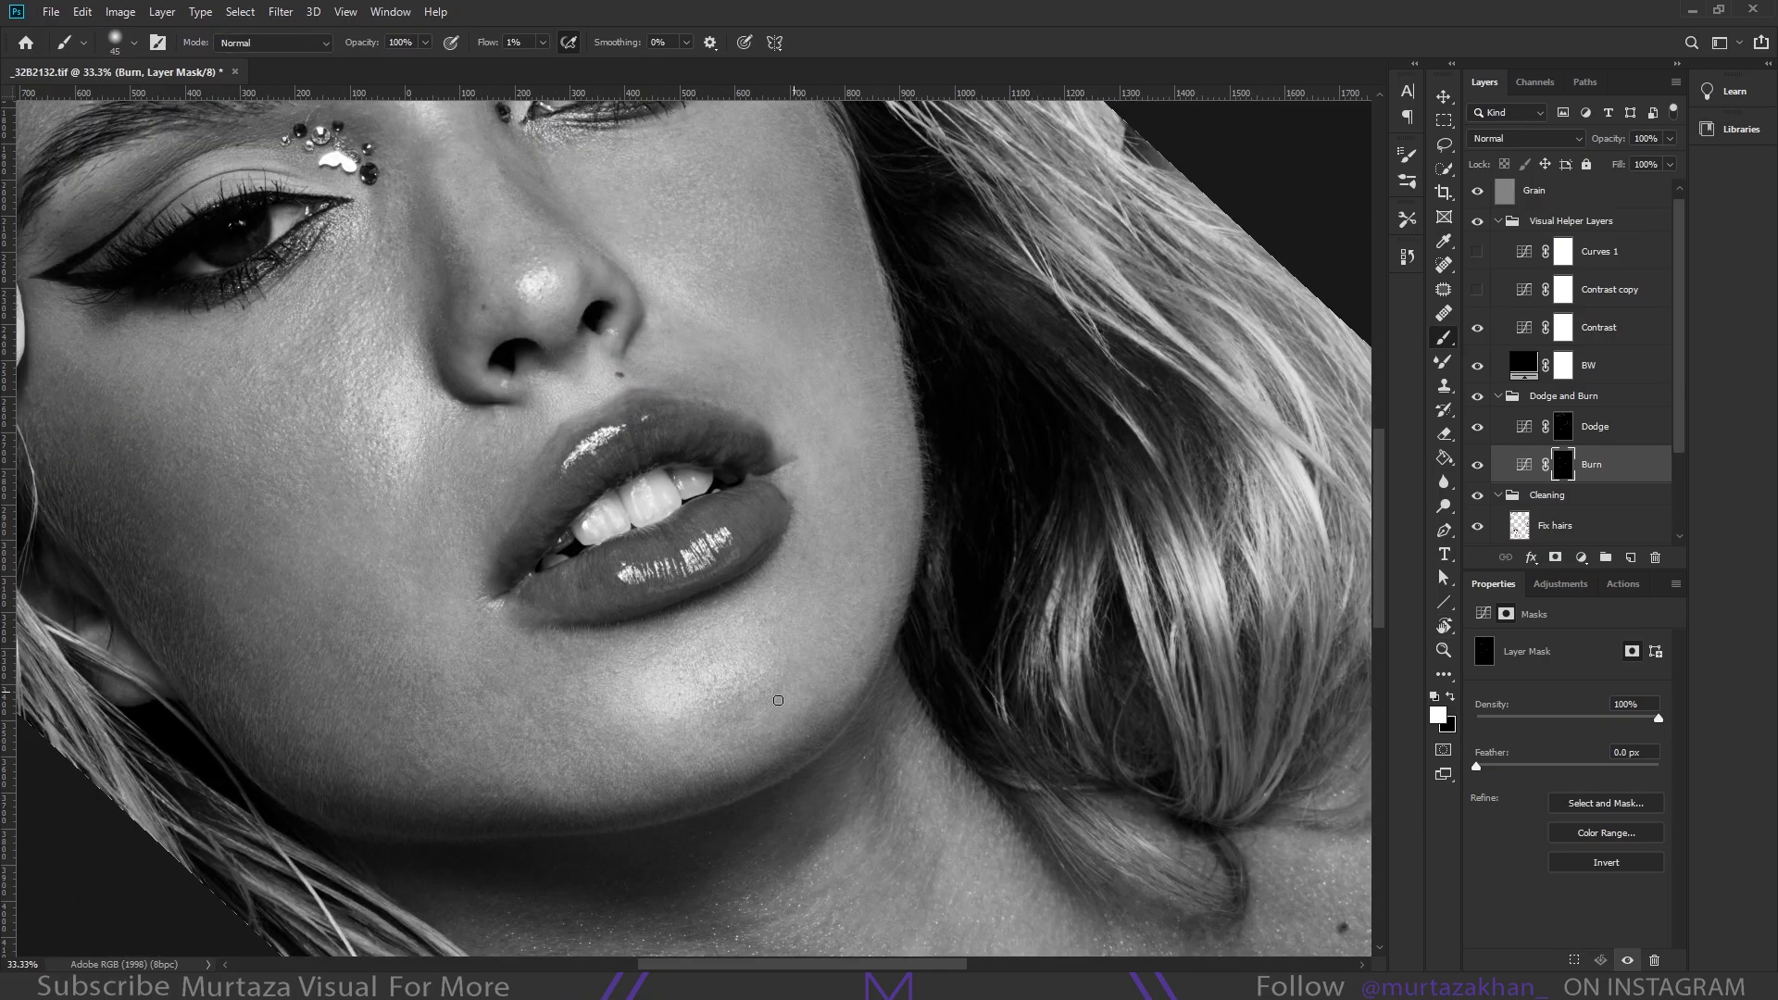
pyautogui.hotkey('alt', ']')
pyautogui.press('[')
pyautogui.press('[')
pyautogui.moveTo(508, 730); pyautogui.dragTo(625, 742)
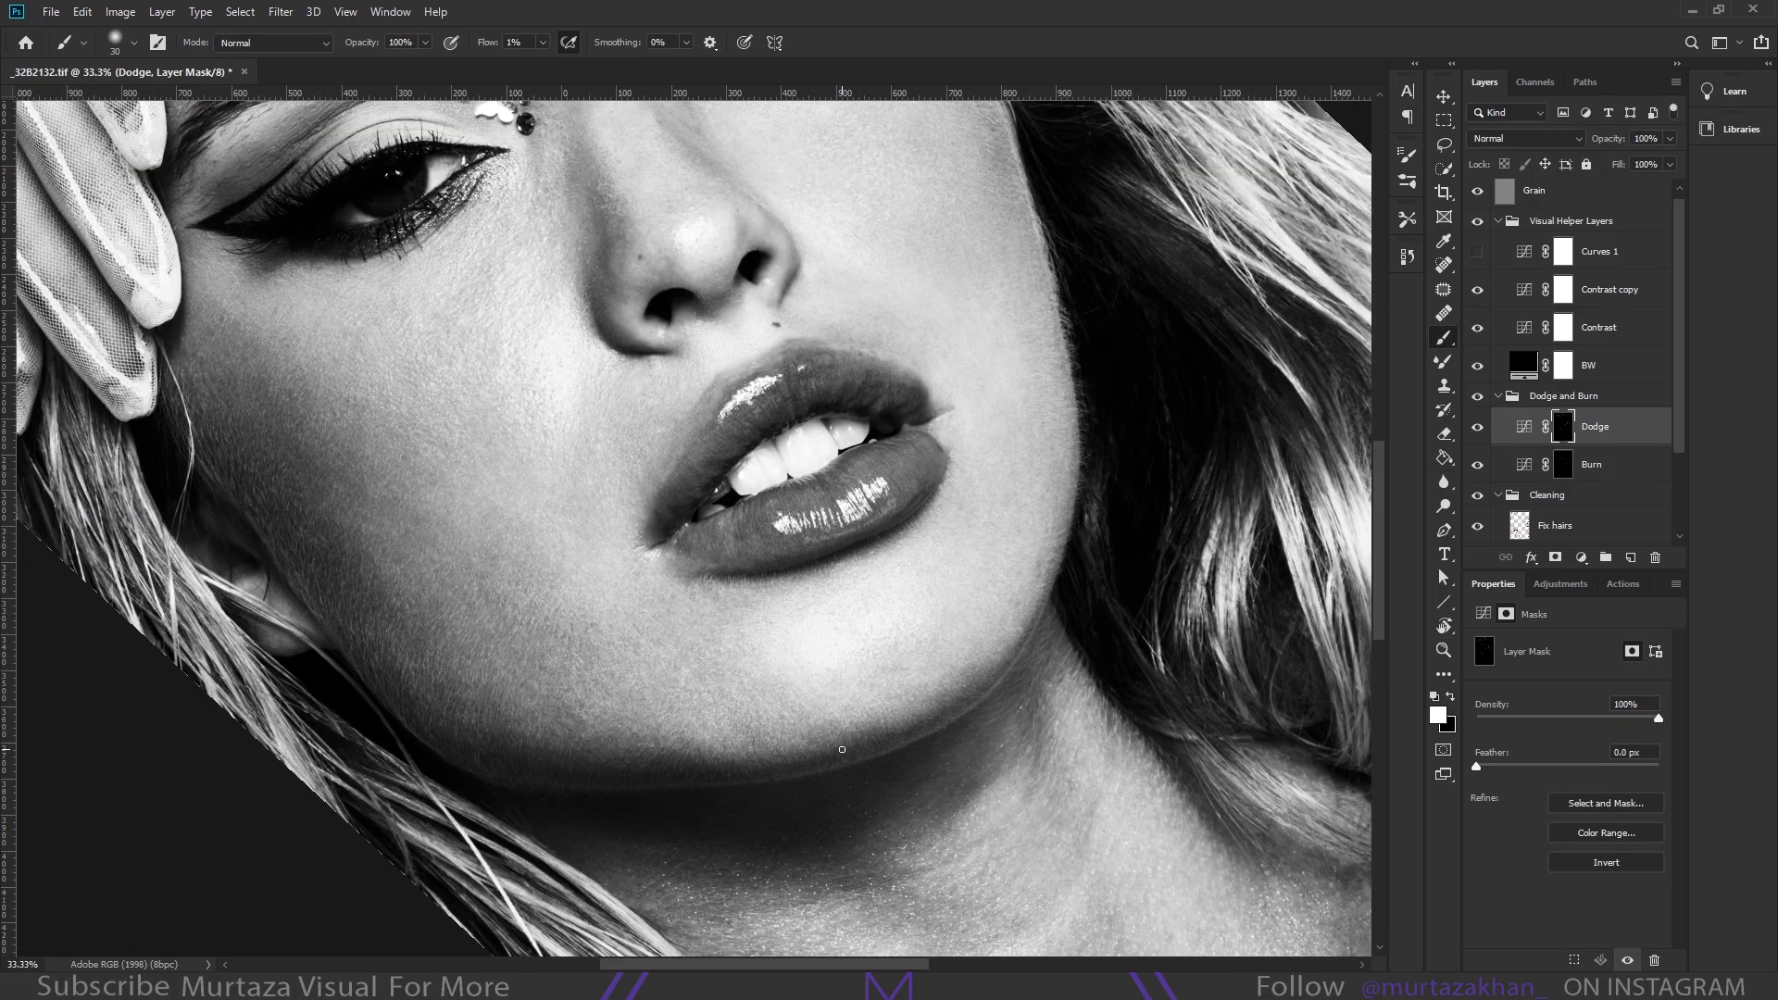
pyautogui.moveTo(503, 722)
pyautogui.mouseDown()
pyautogui.moveTo(665, 733)
pyautogui.moveTo(924, 574)
pyautogui.moveTo(707, 673)
pyautogui.mouseUp()
pyautogui.press('0')
pyautogui.press('2')
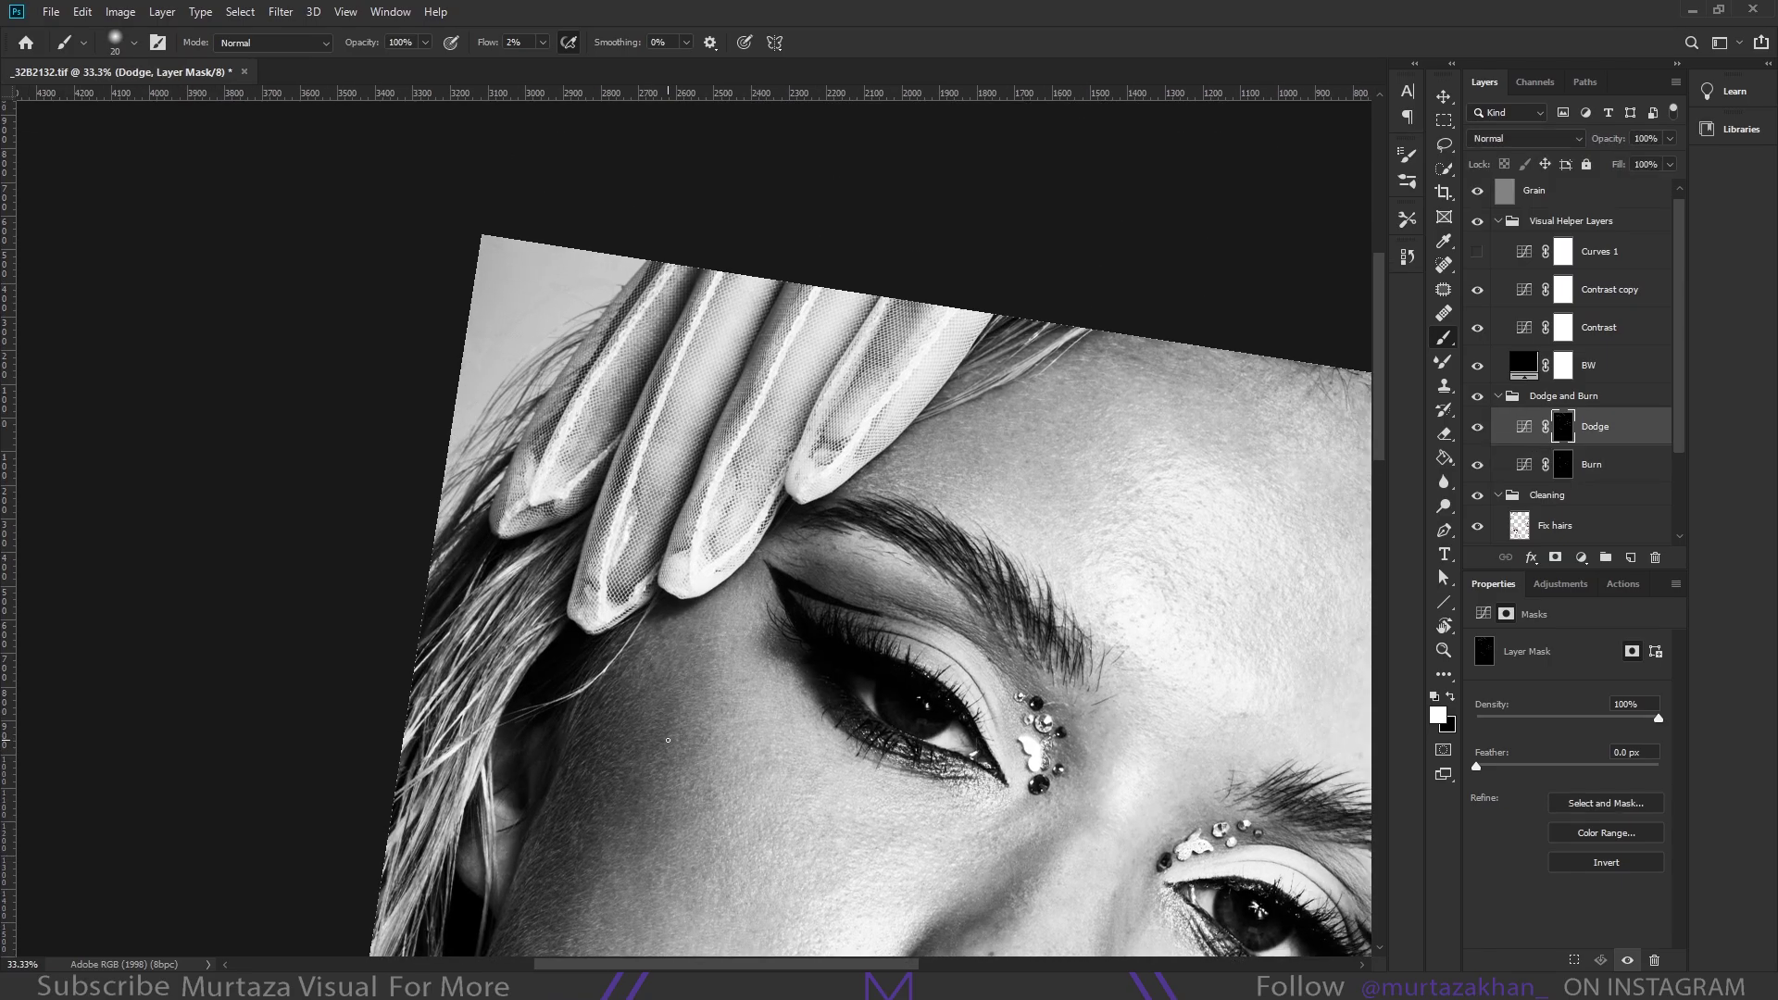
# Dodge and burn the forehead and eye through the Contrast copy view, brush down to 20
pyautogui.press('x')
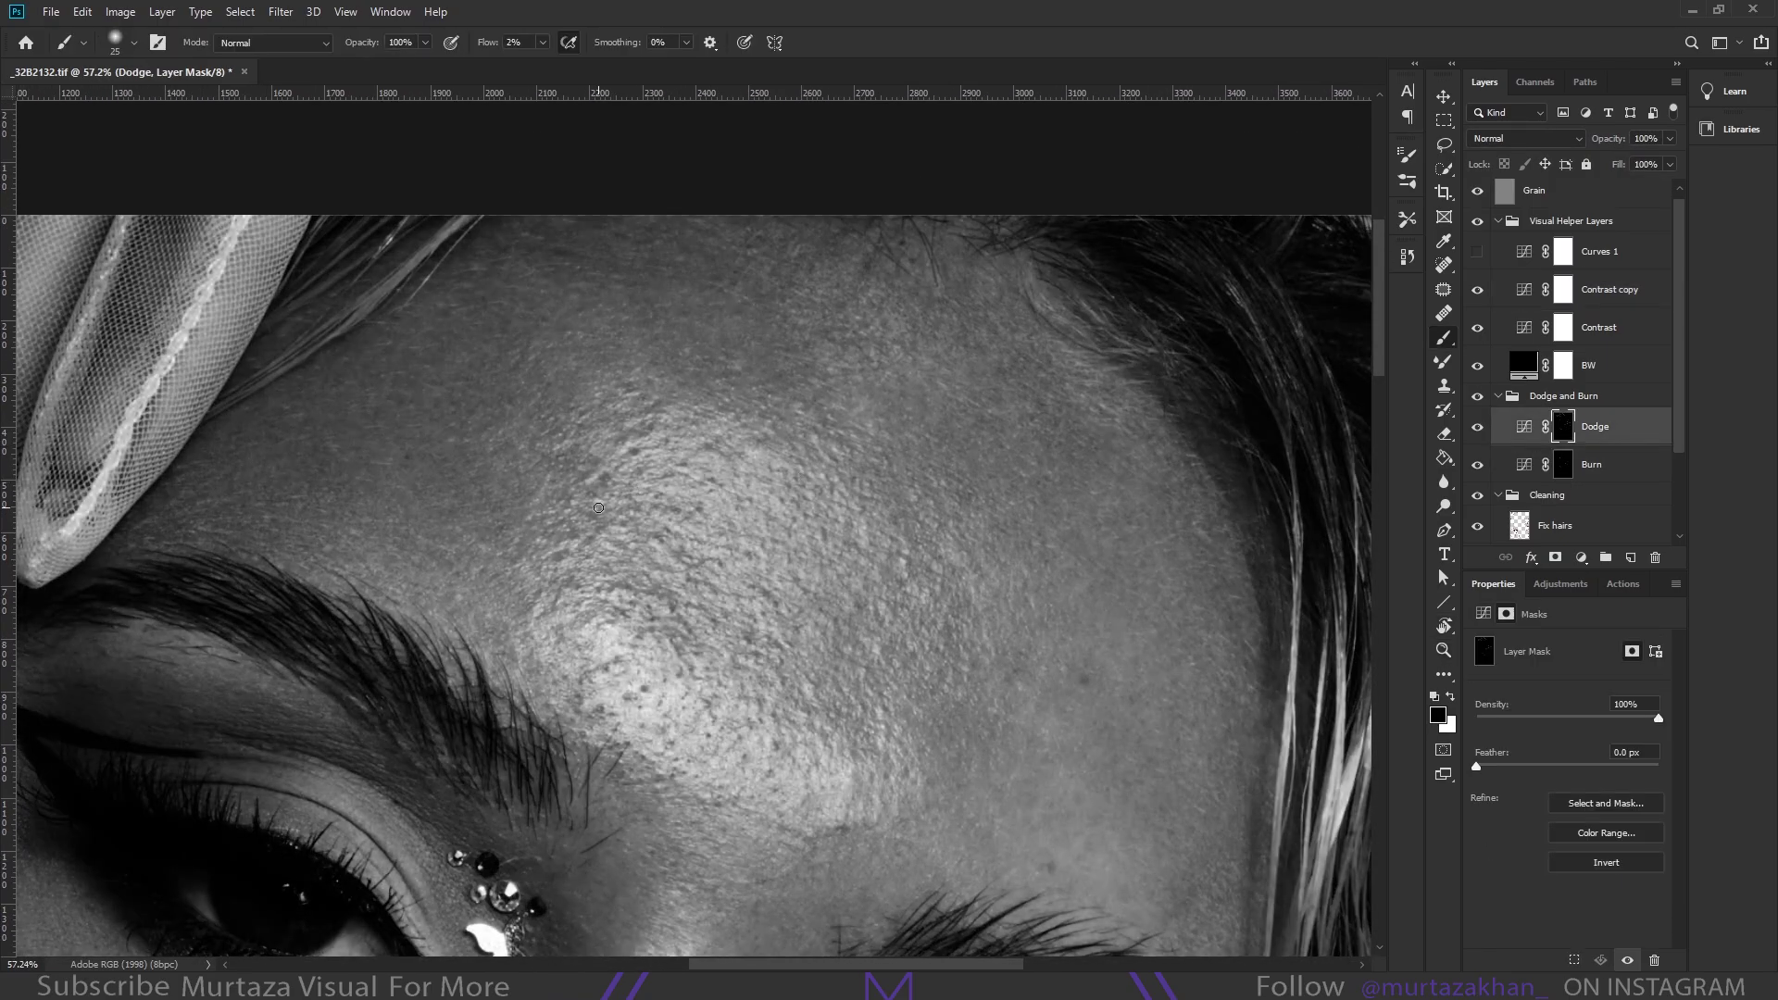
pyautogui.scroll(3, 598, 507)
pyautogui.press('x')
pyautogui.press('[')
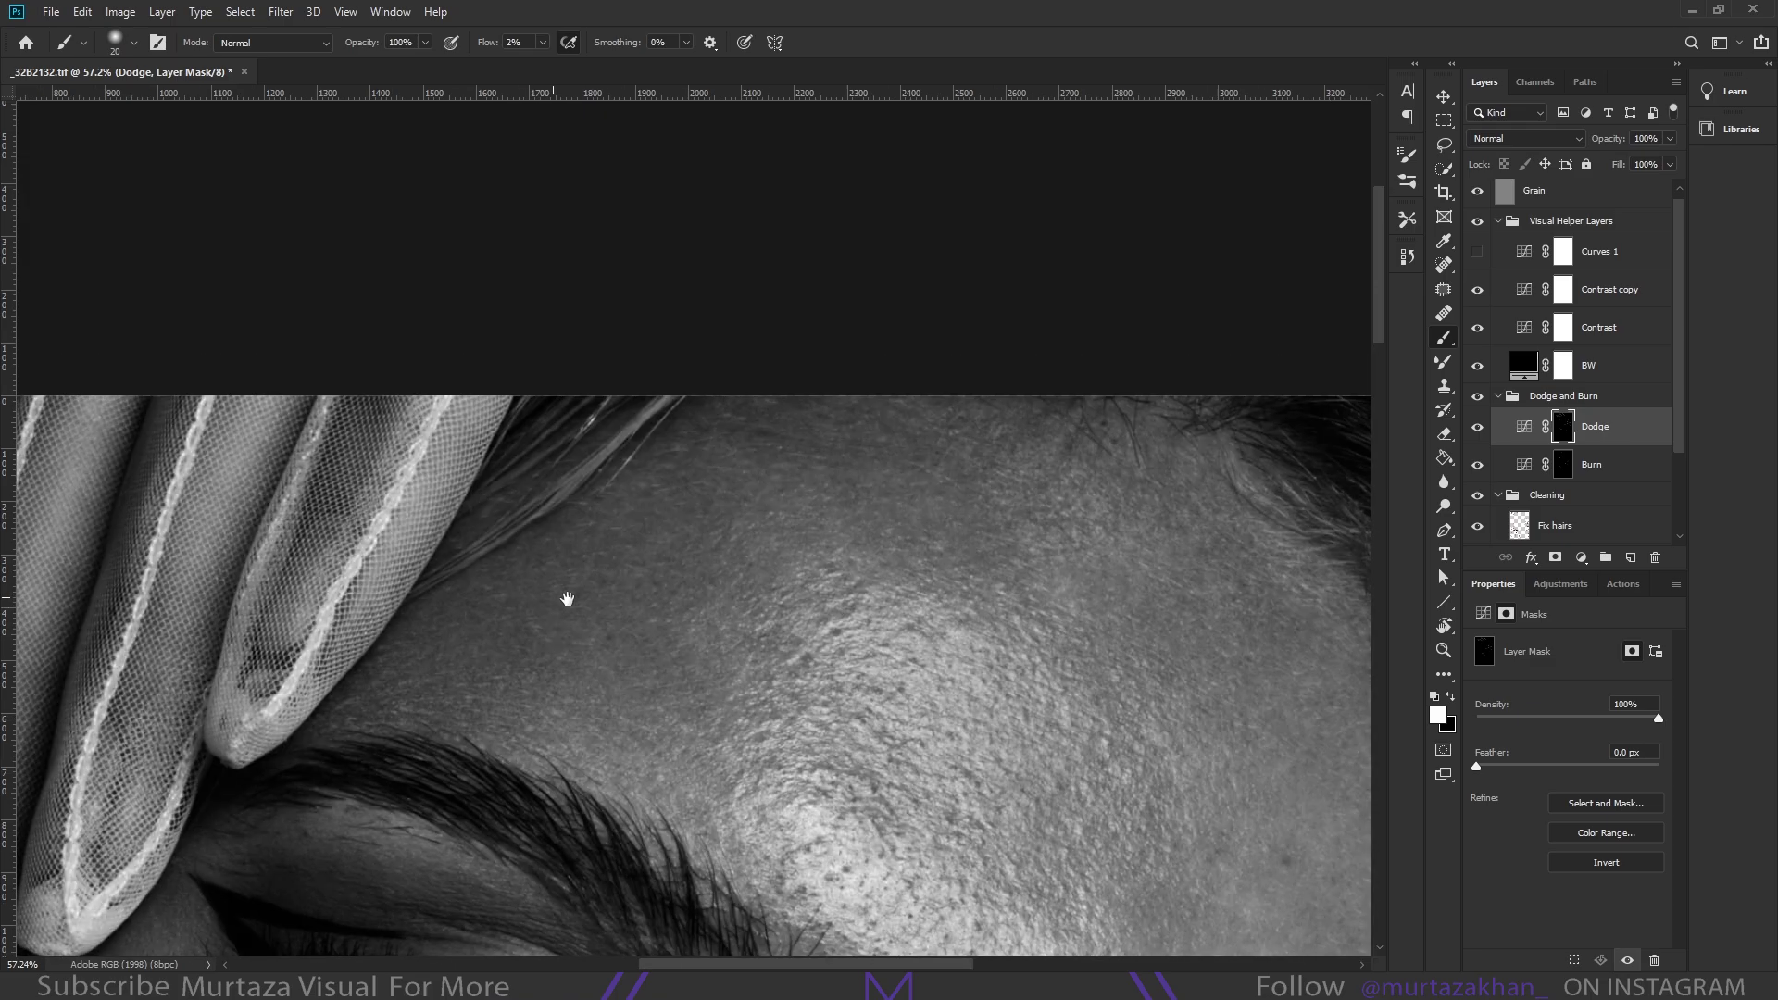
pyautogui.hotkey('alt', '[')
pyautogui.press('z')
pyautogui.press('b')
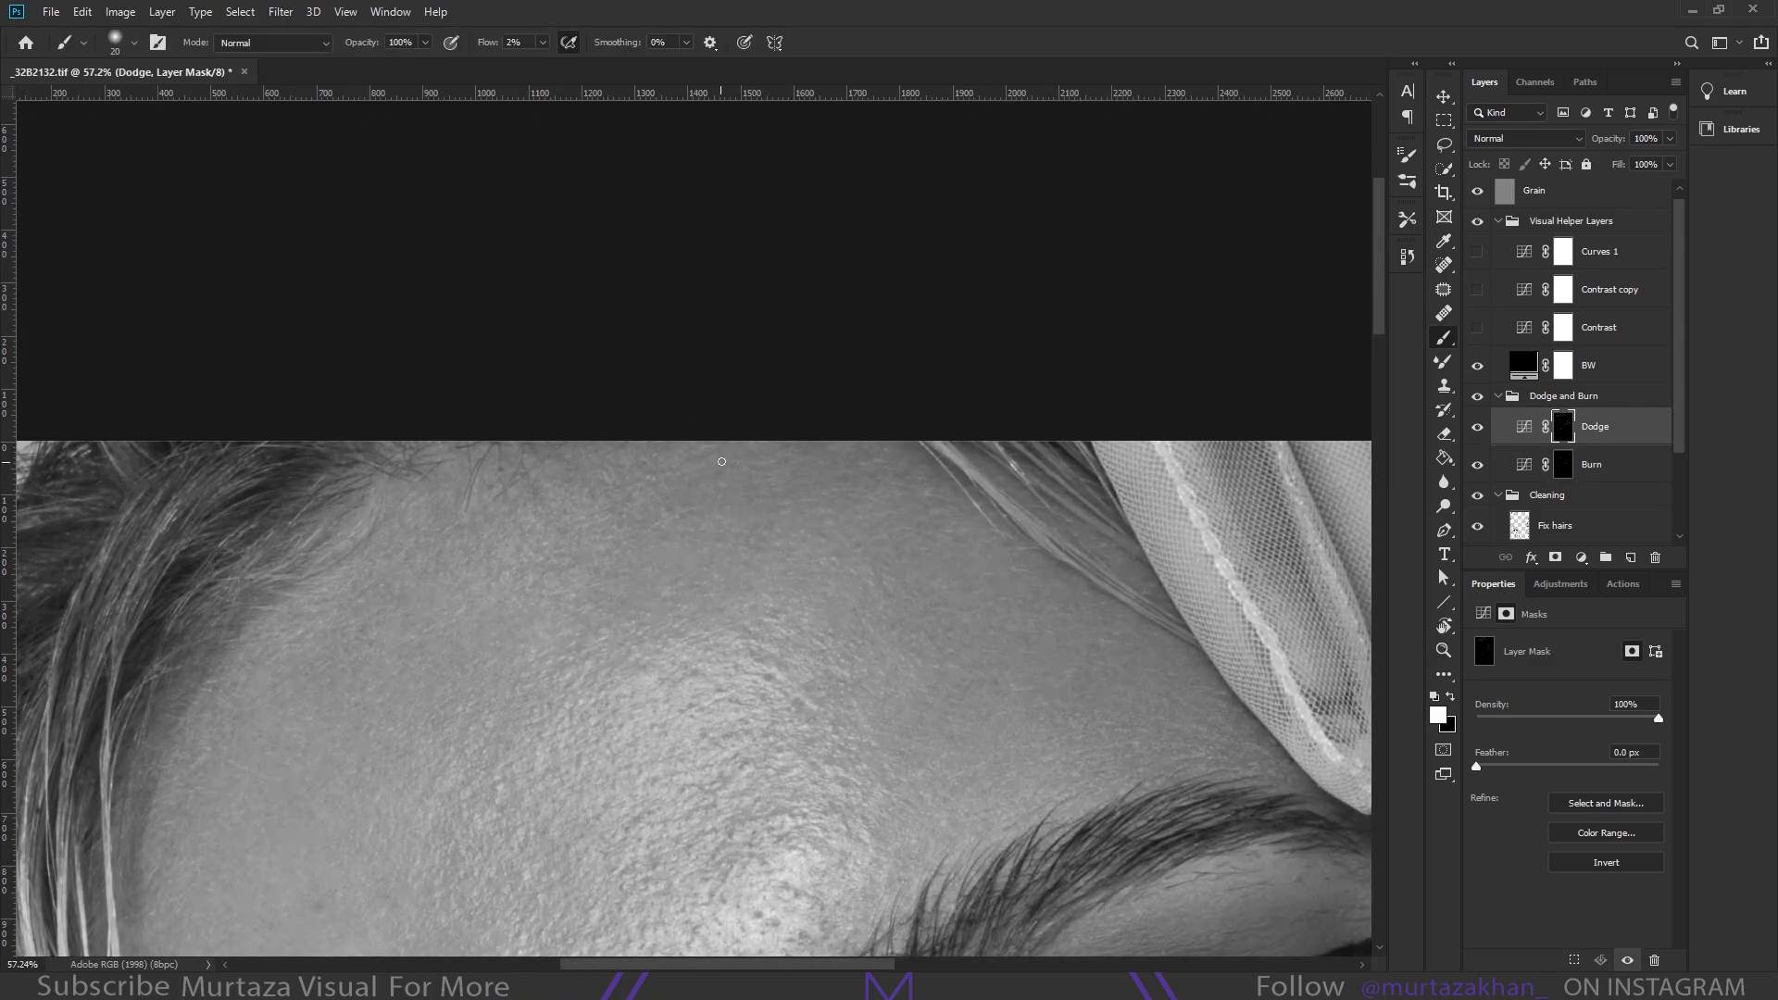
pyautogui.hotkey('alt', ']')
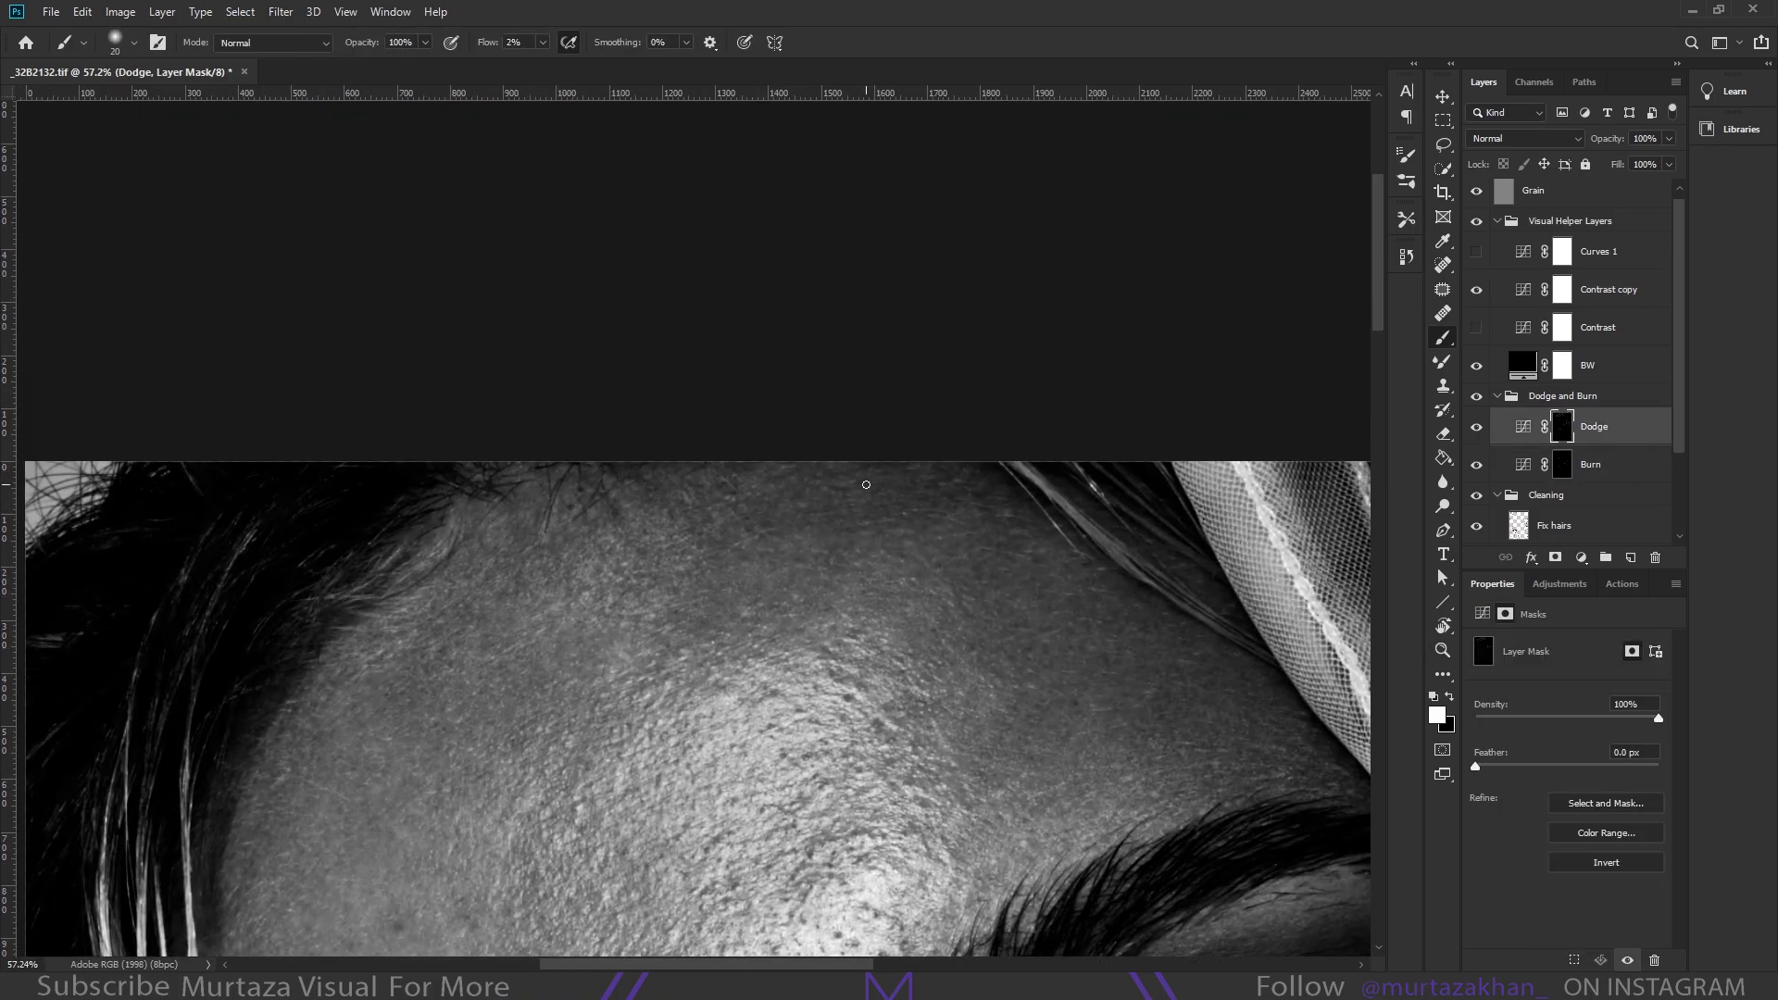
pyautogui.scroll(-5, 889, 668)
pyautogui.hscroll(-3, 889, 668)
pyautogui.hotkey('alt', '[')
pyautogui.press(']')
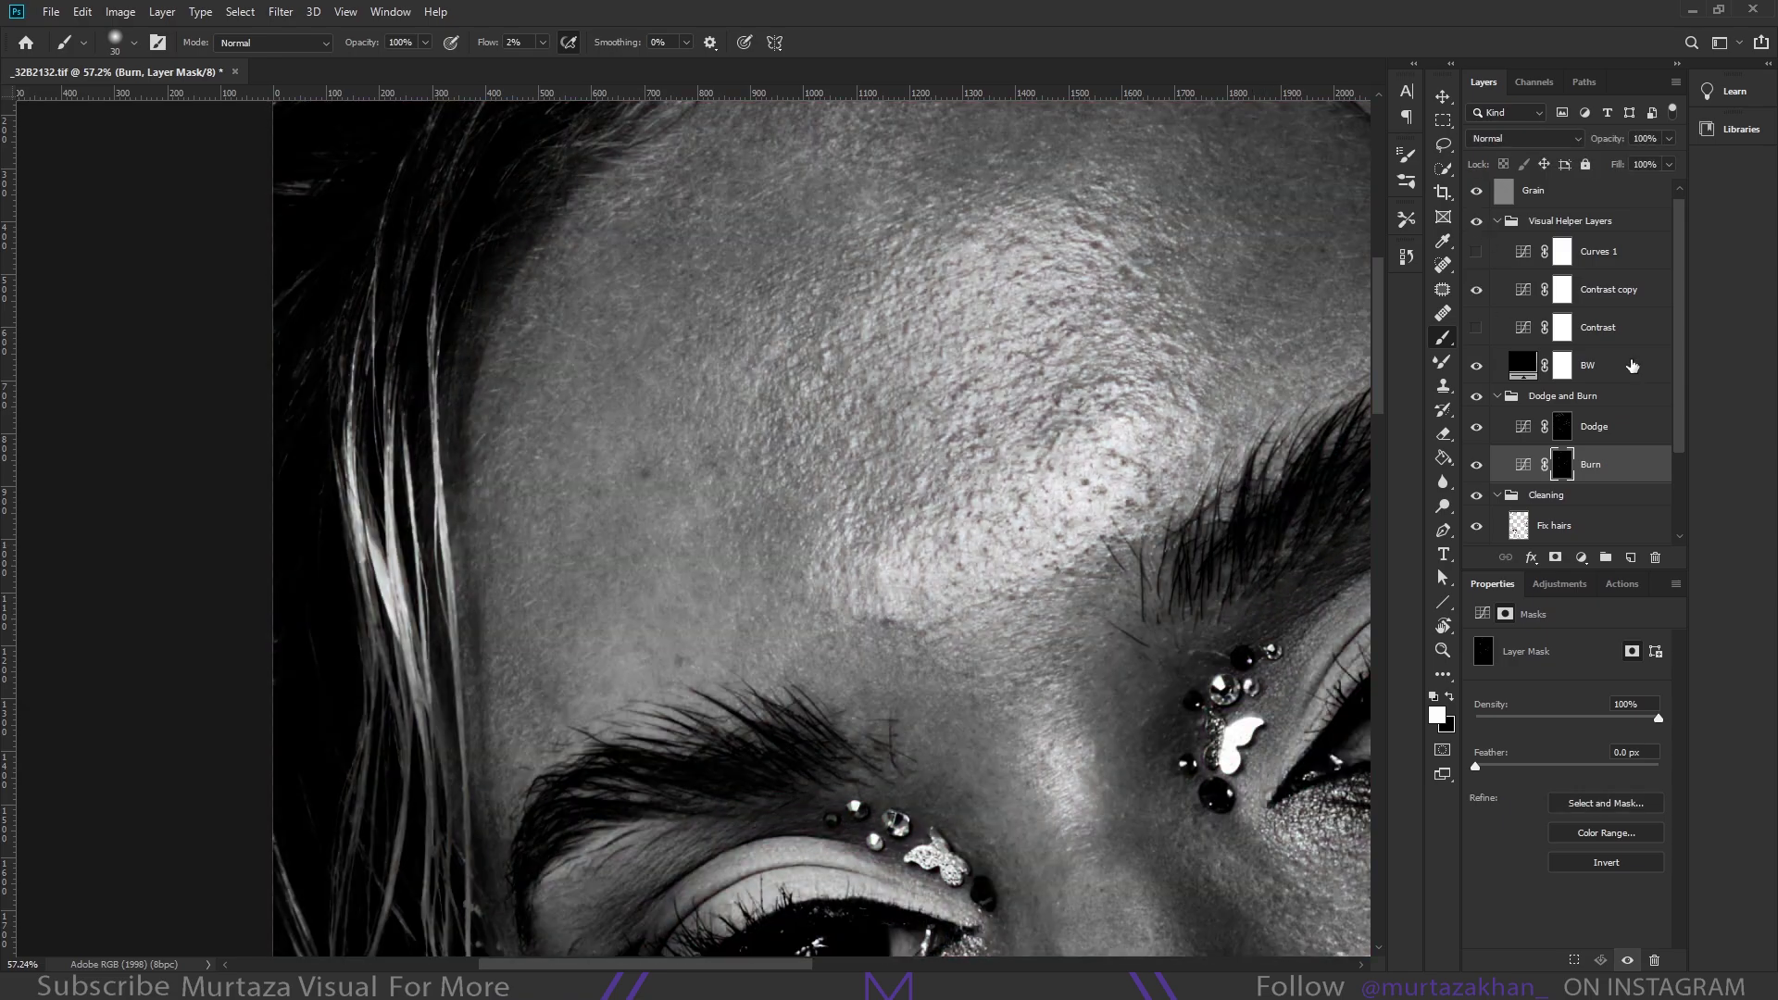
pyautogui.press('[')
# Show the Curves 1 helper and dodge near the forehead's top edge with a slightly larger brush
pyautogui.scroll(3, 702, 678)
pyautogui.press('F2')
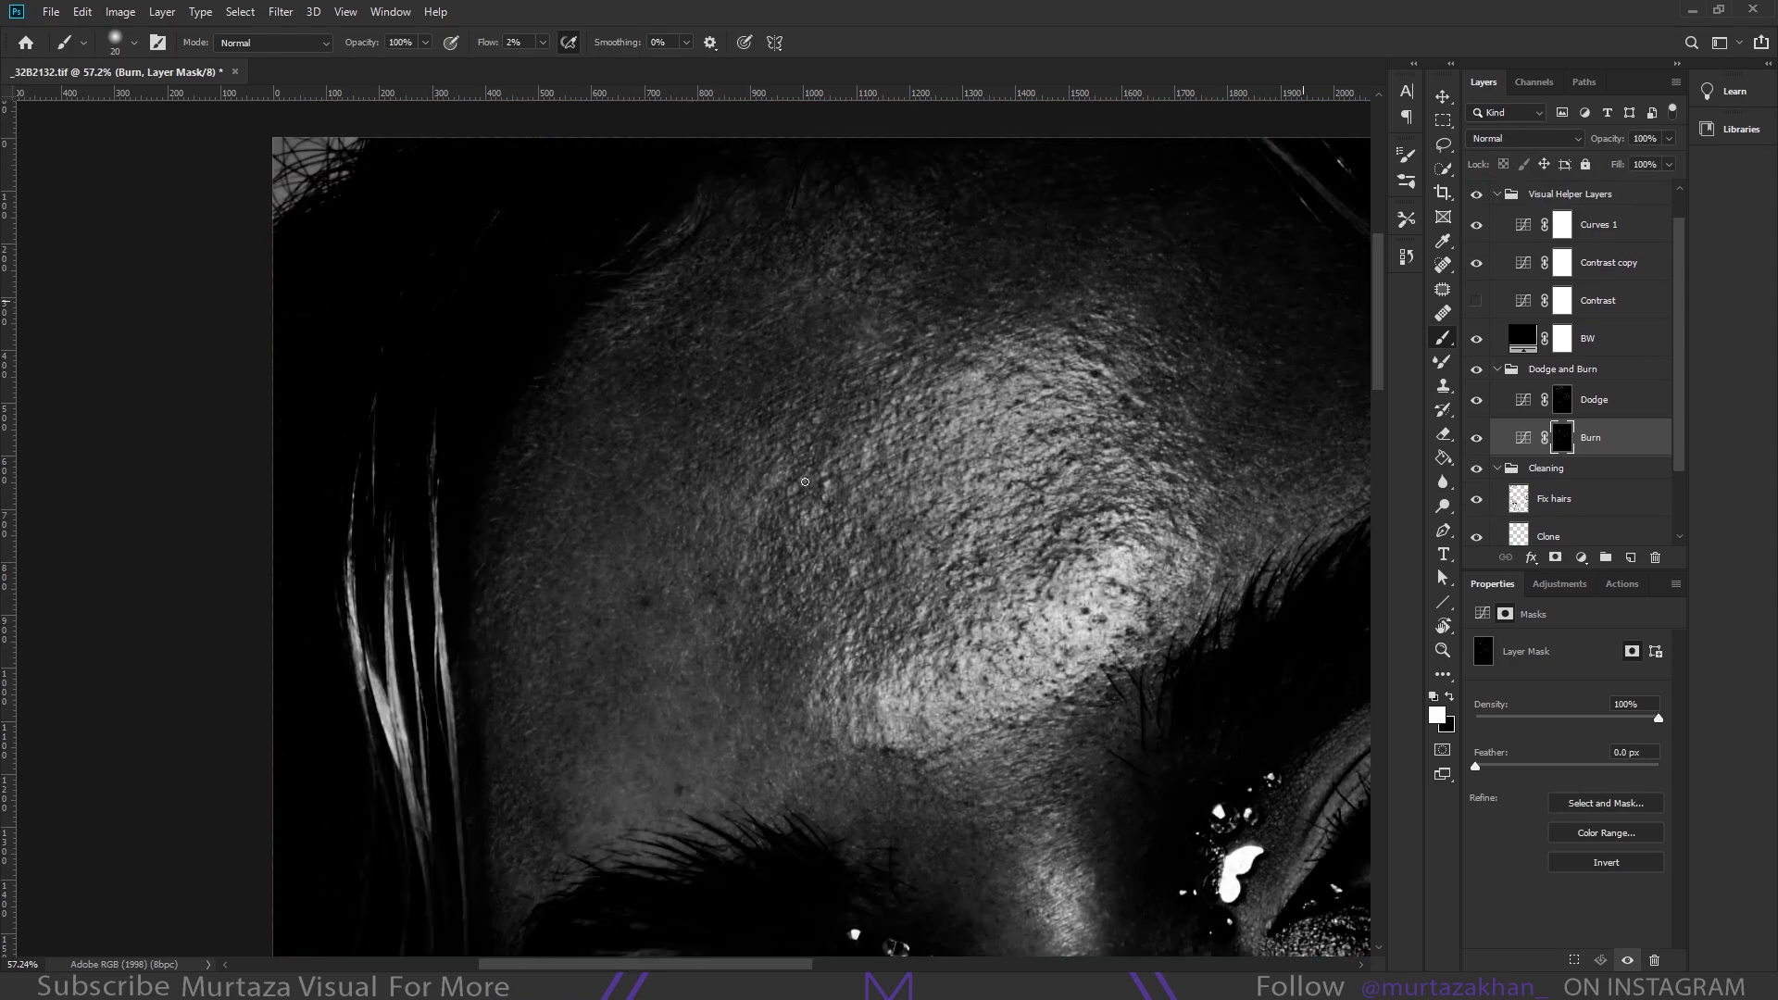
pyautogui.hotkey('alt', ']')
pyautogui.press(']')
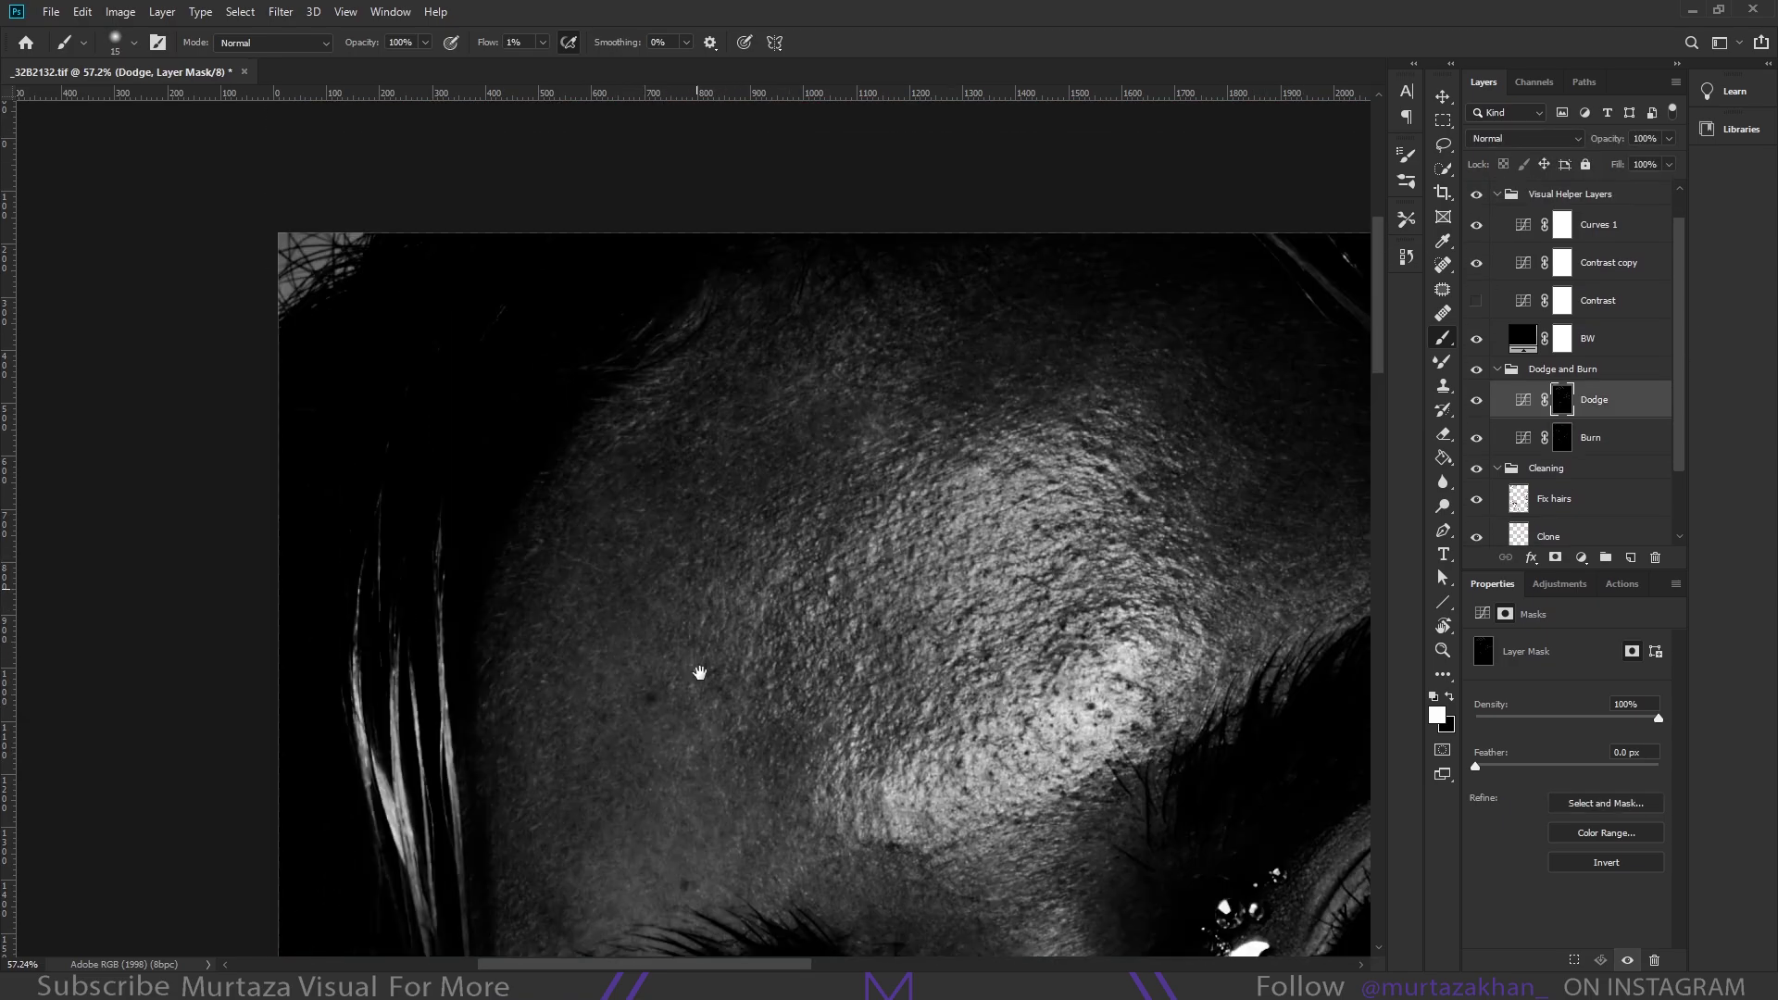
pyautogui.moveTo(774, 577); pyautogui.dragTo(648, 763)
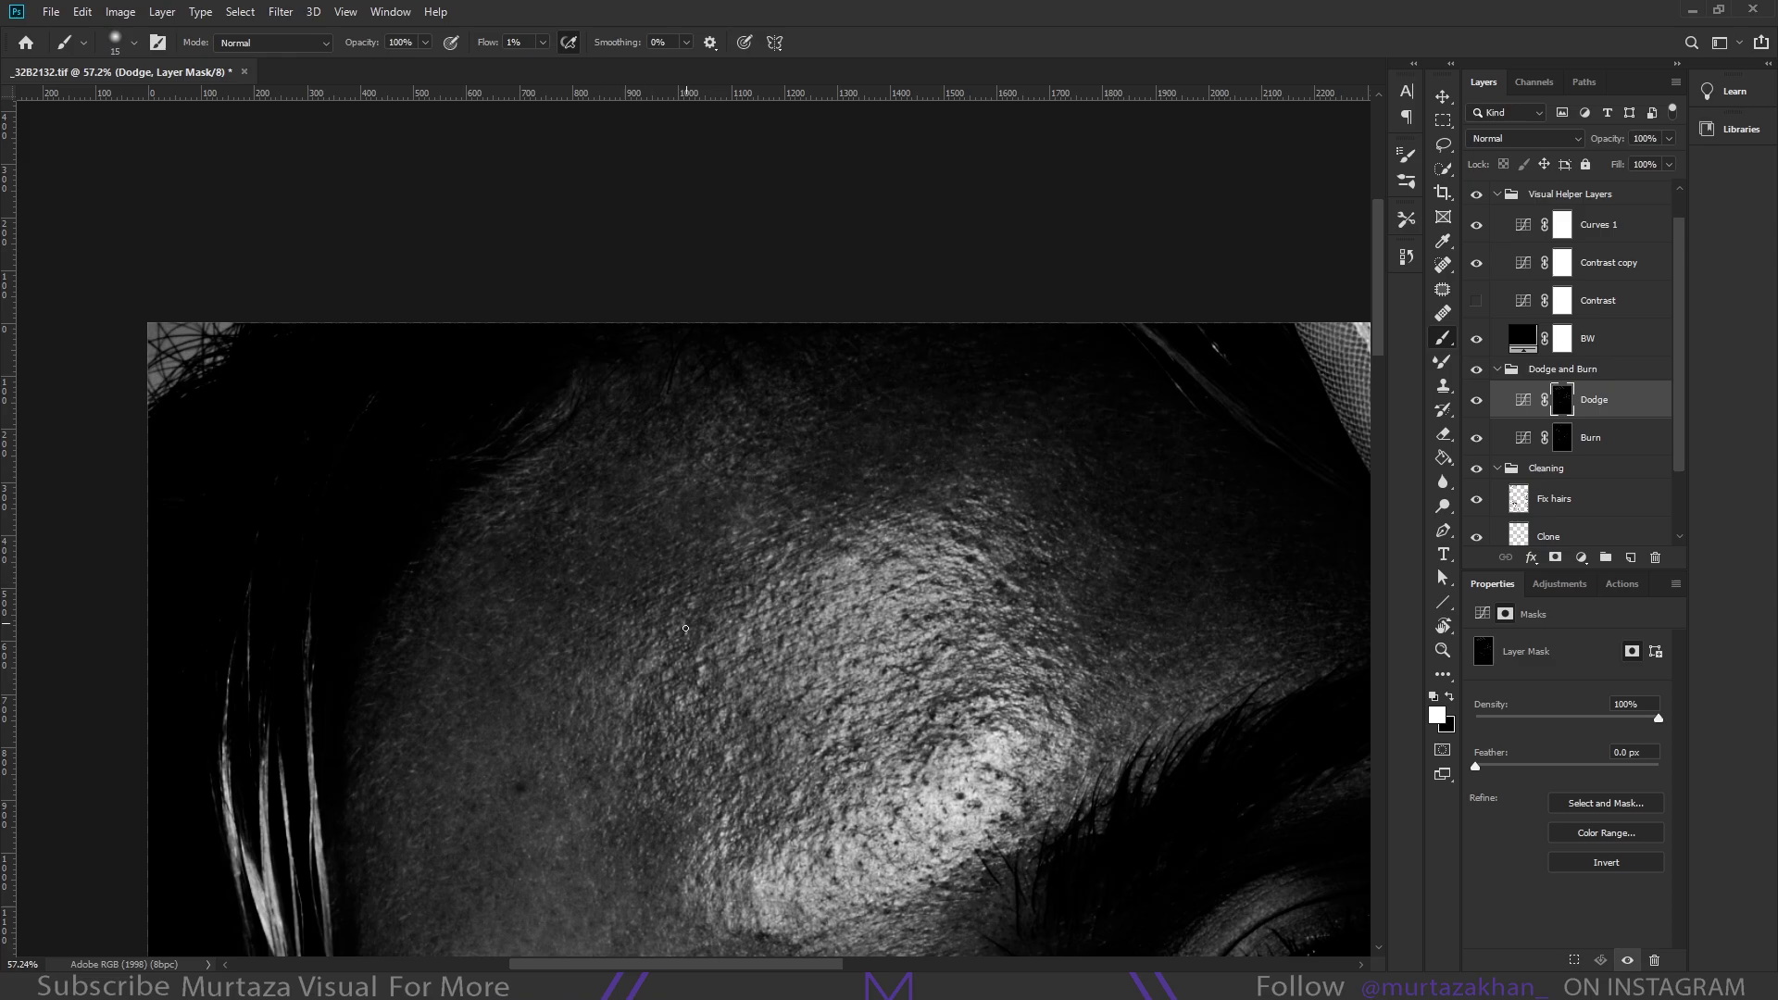
pyautogui.hscroll(6, 685, 629)
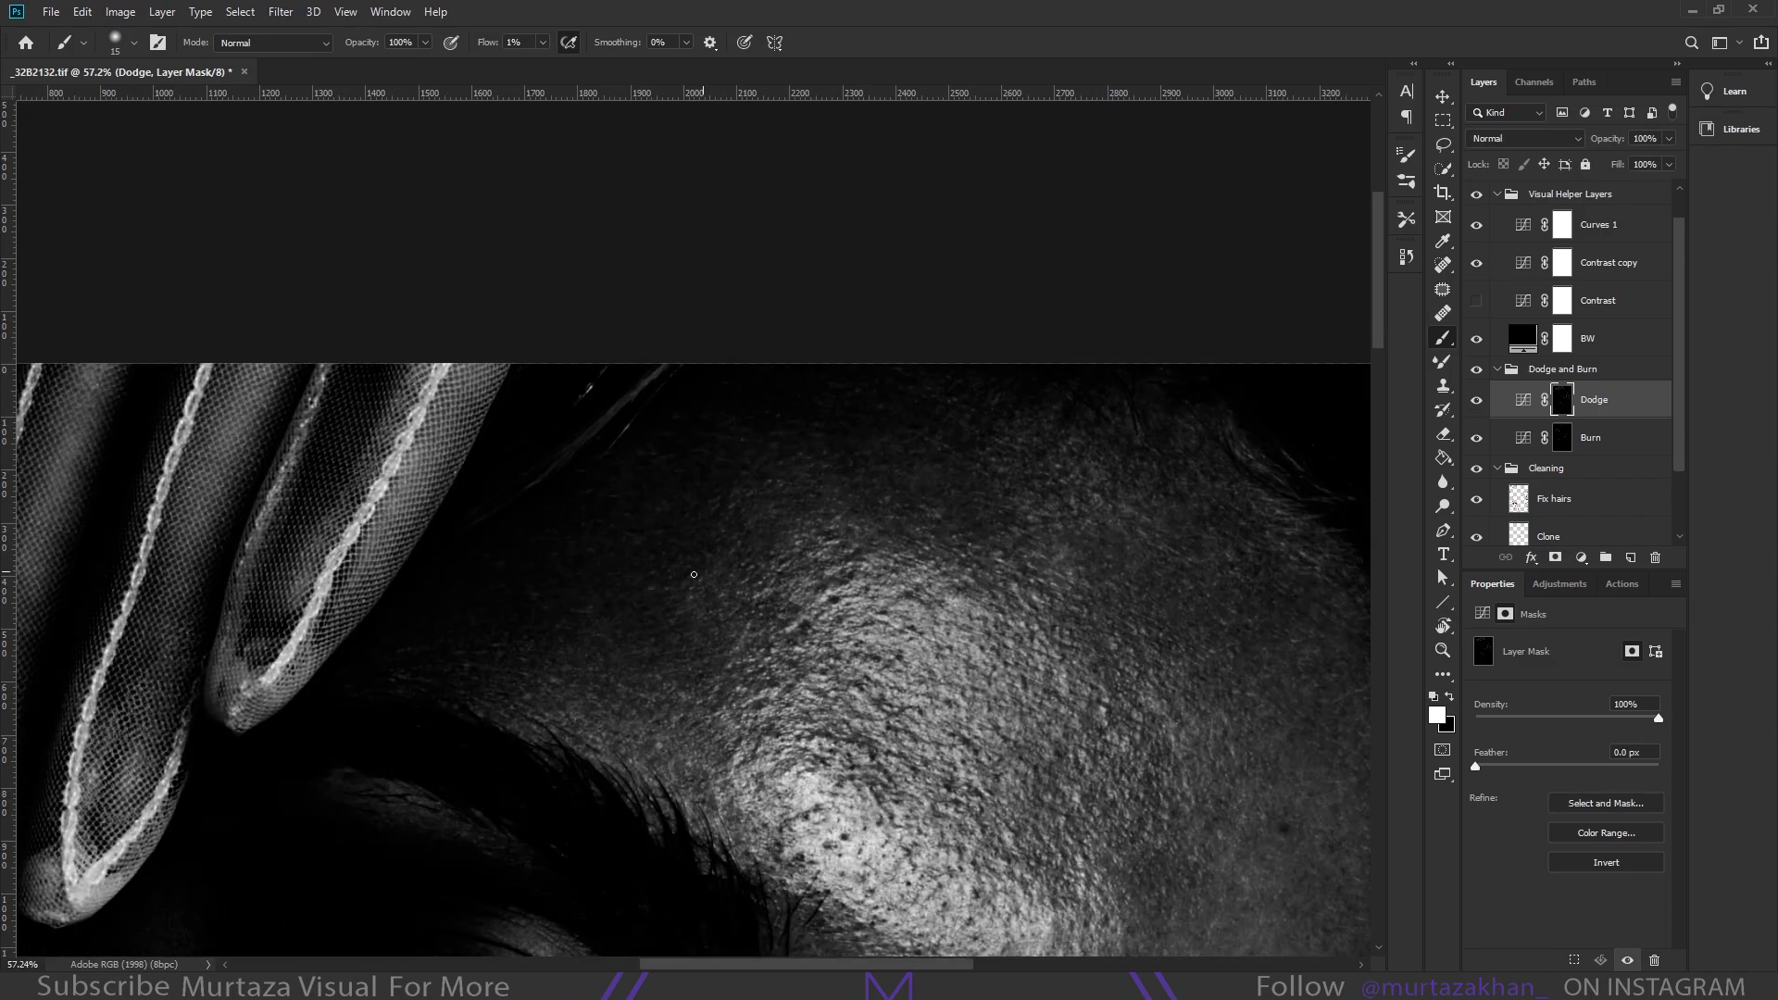
# Rotate the view twice by about 45 degrees to finish dodging around the lips and mouth
pyautogui.moveTo(694, 574); pyautogui.dragTo(722, 607)
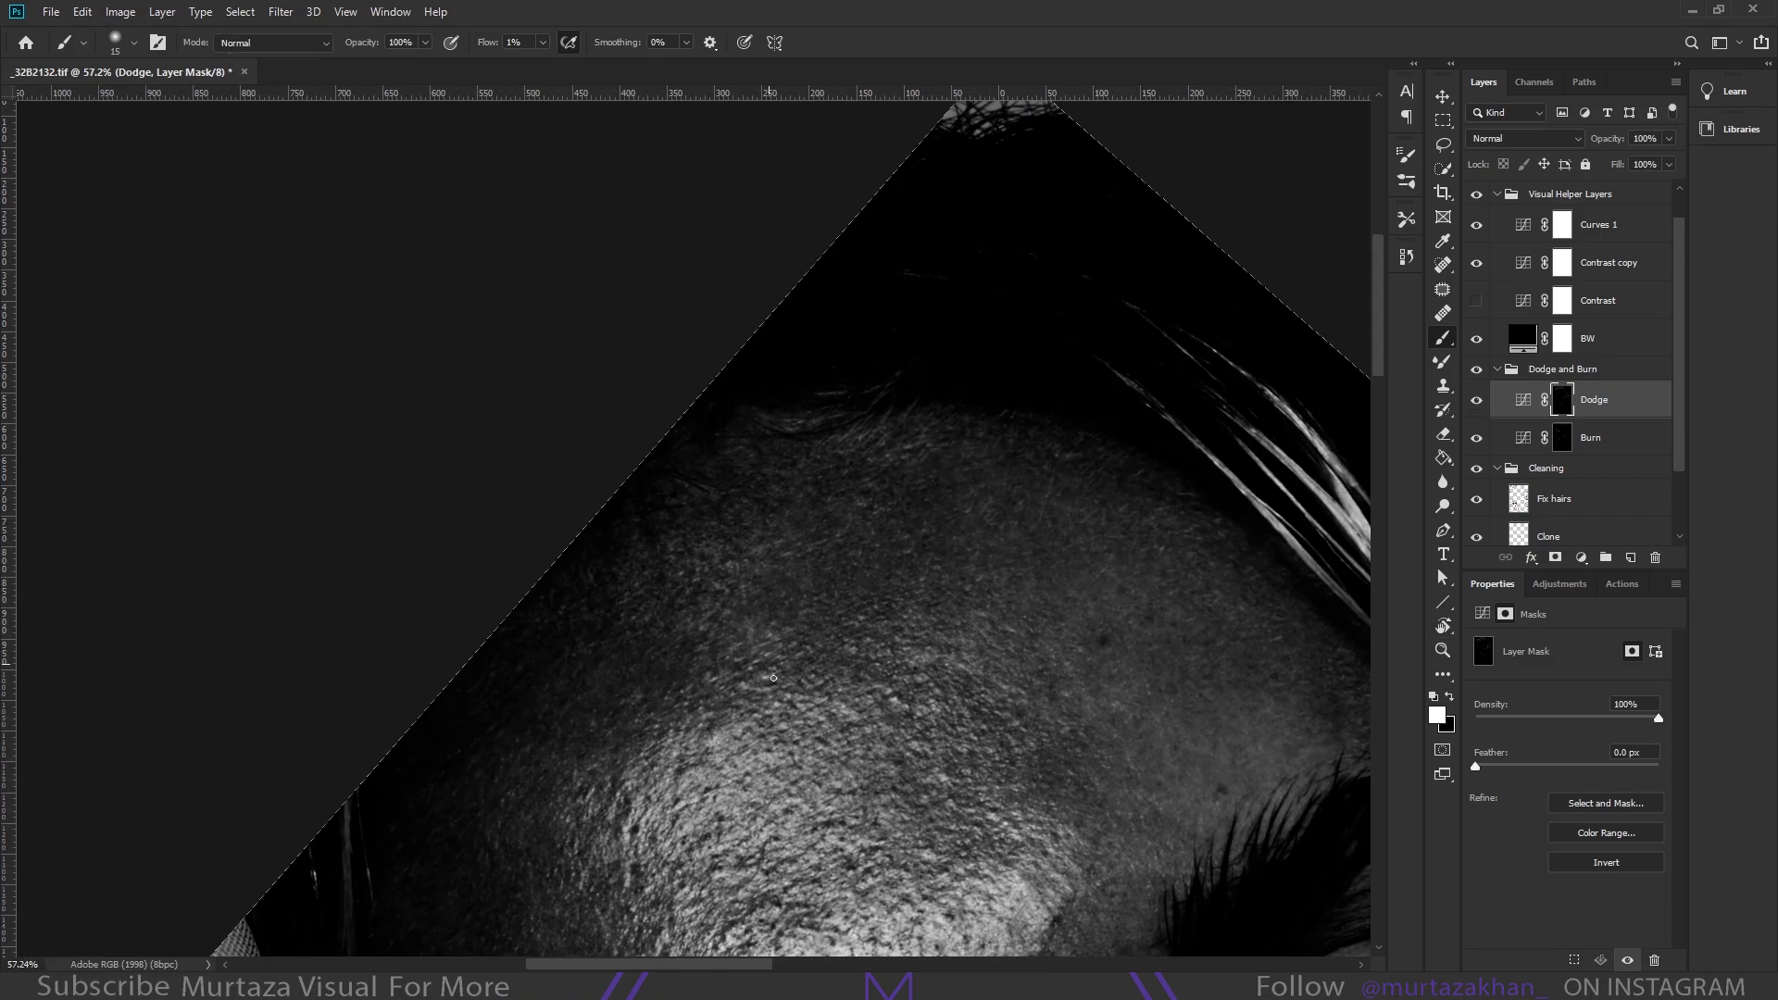
pyautogui.scroll(2, 631, 644)
pyautogui.scroll(-3, 758, 704)
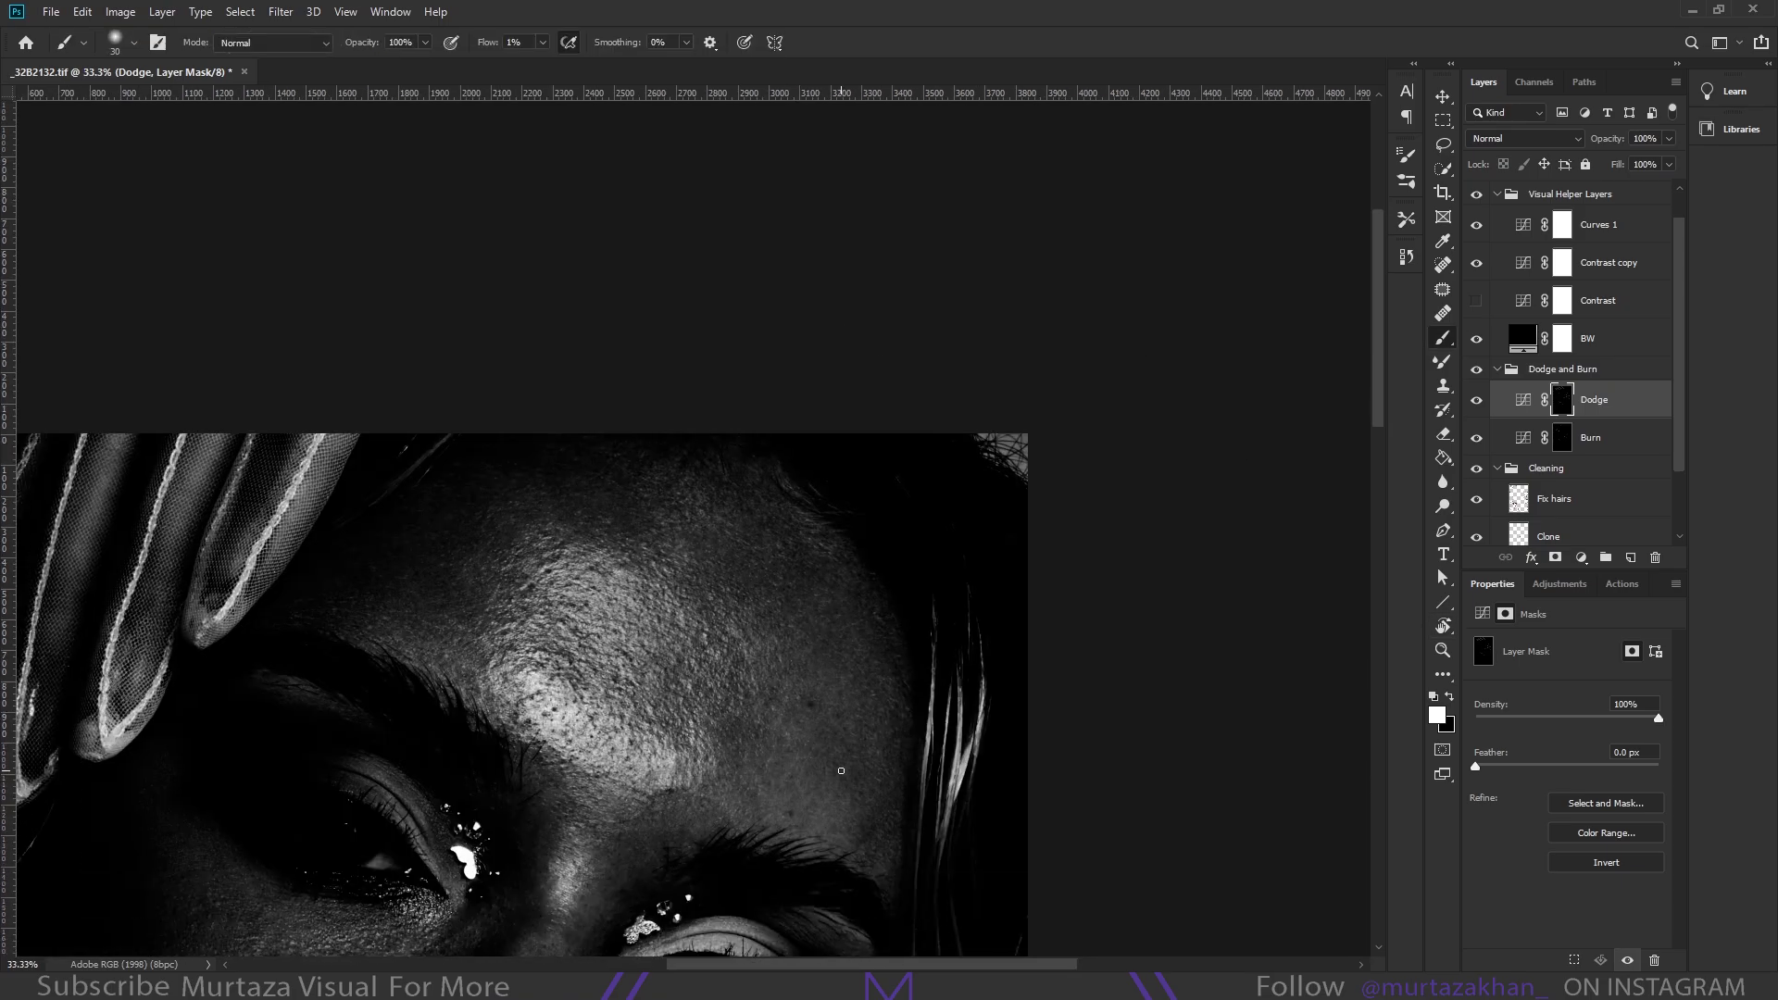
pyautogui.scroll(3, 778, 648)
pyautogui.moveTo(793, 630)
pyautogui.mouseDown()
pyautogui.moveTo(757, 761)
pyautogui.moveTo(379, 693)
pyautogui.mouseUp()
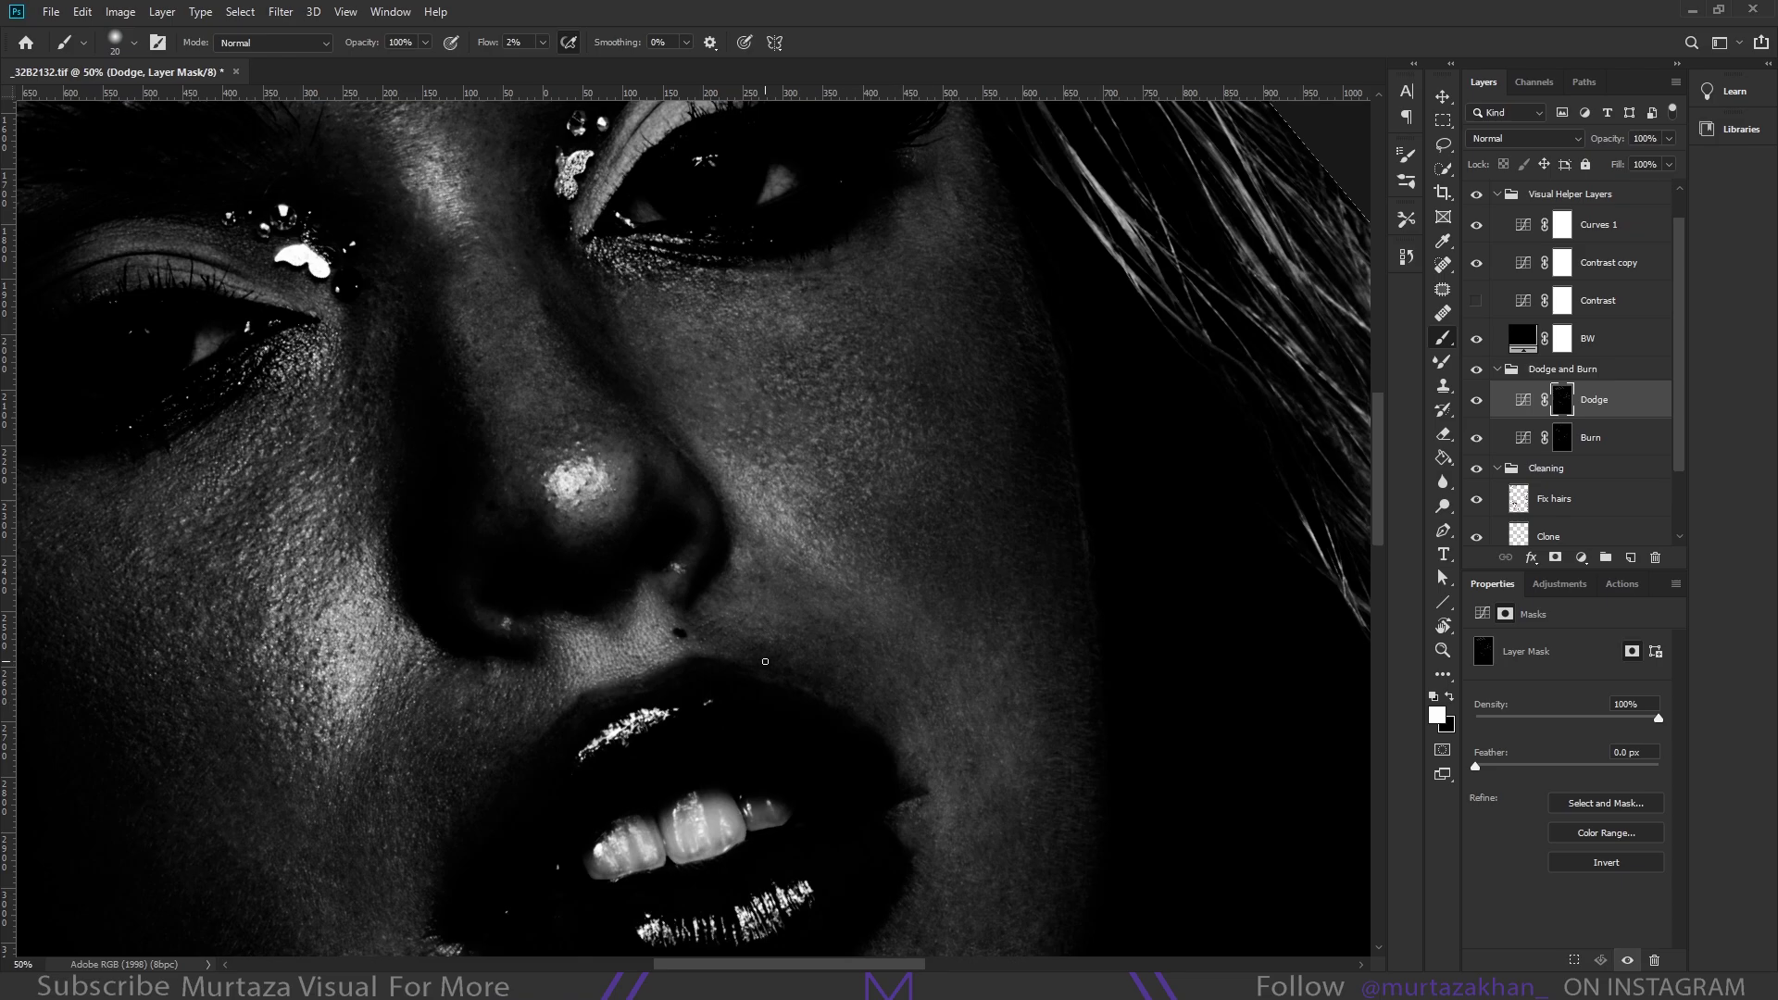
pyautogui.scroll(-5, 879, 713)
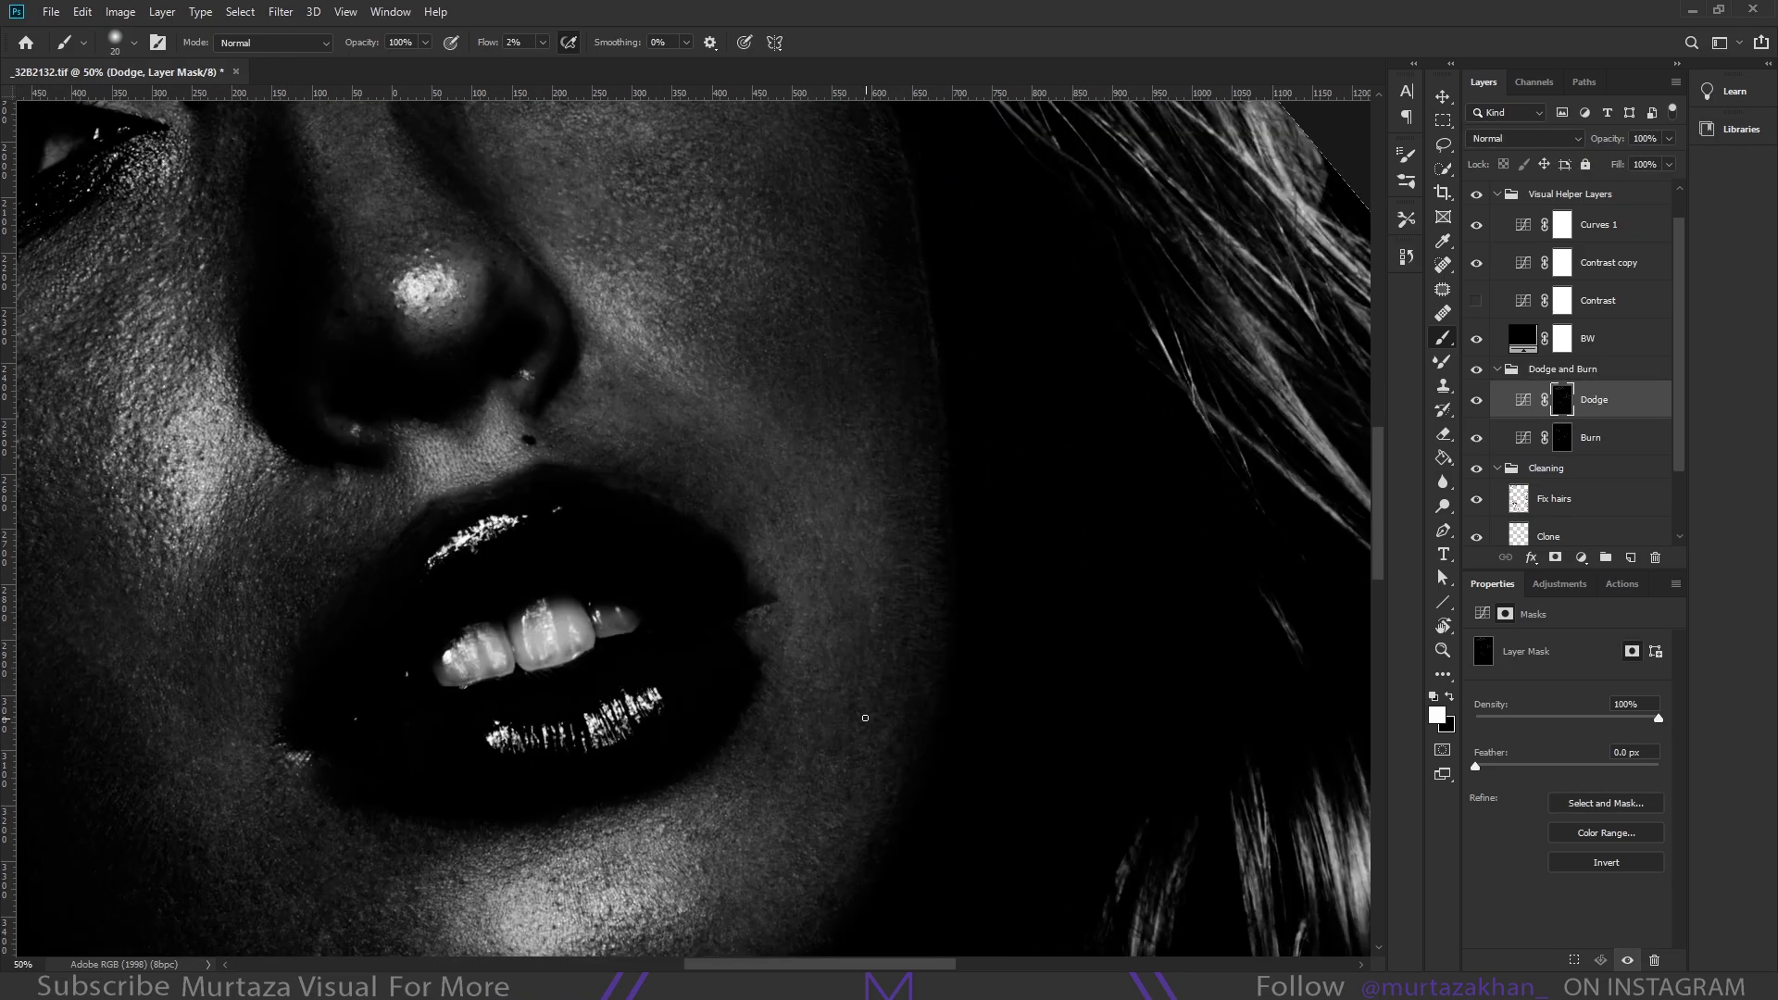
pyautogui.scroll(3, 834, 685)
pyautogui.scroll(3, 741, 575)
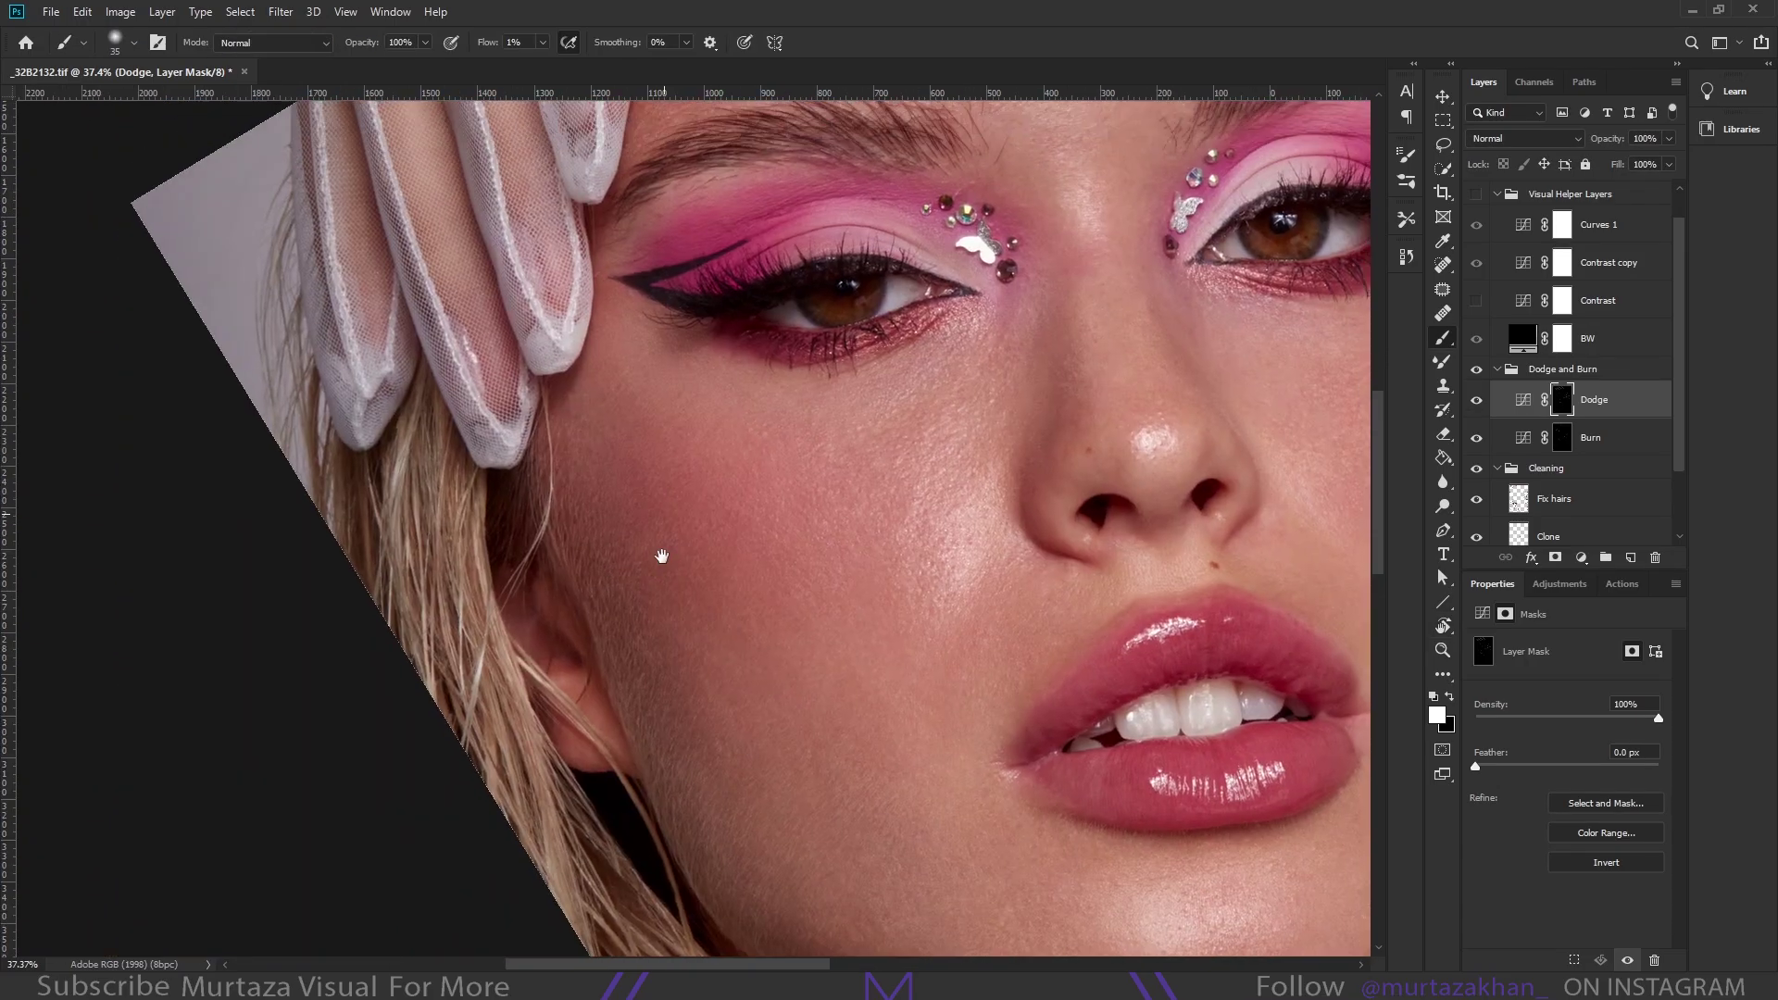
# Restore the black-and-white helper view and shrink the brush for finer strokes
pyautogui.hotkey('alt', '[')
pyautogui.hotkey('alt', ']')
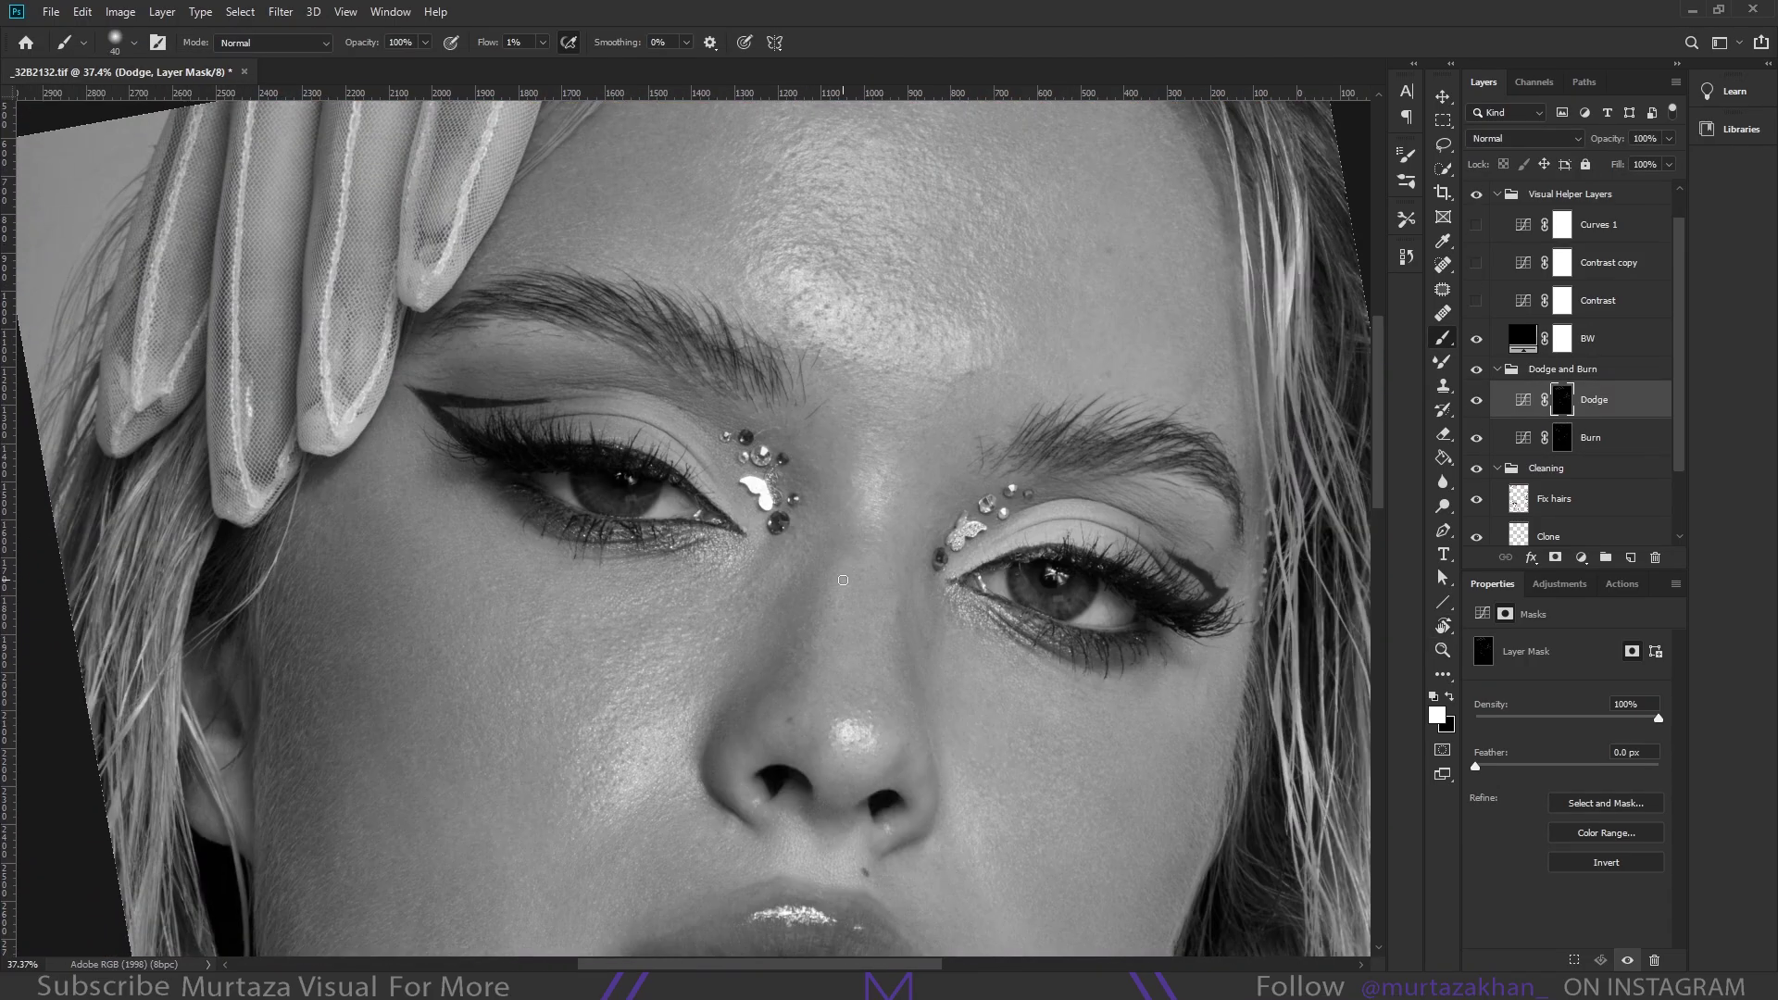
pyautogui.hotkey('alt', '[')
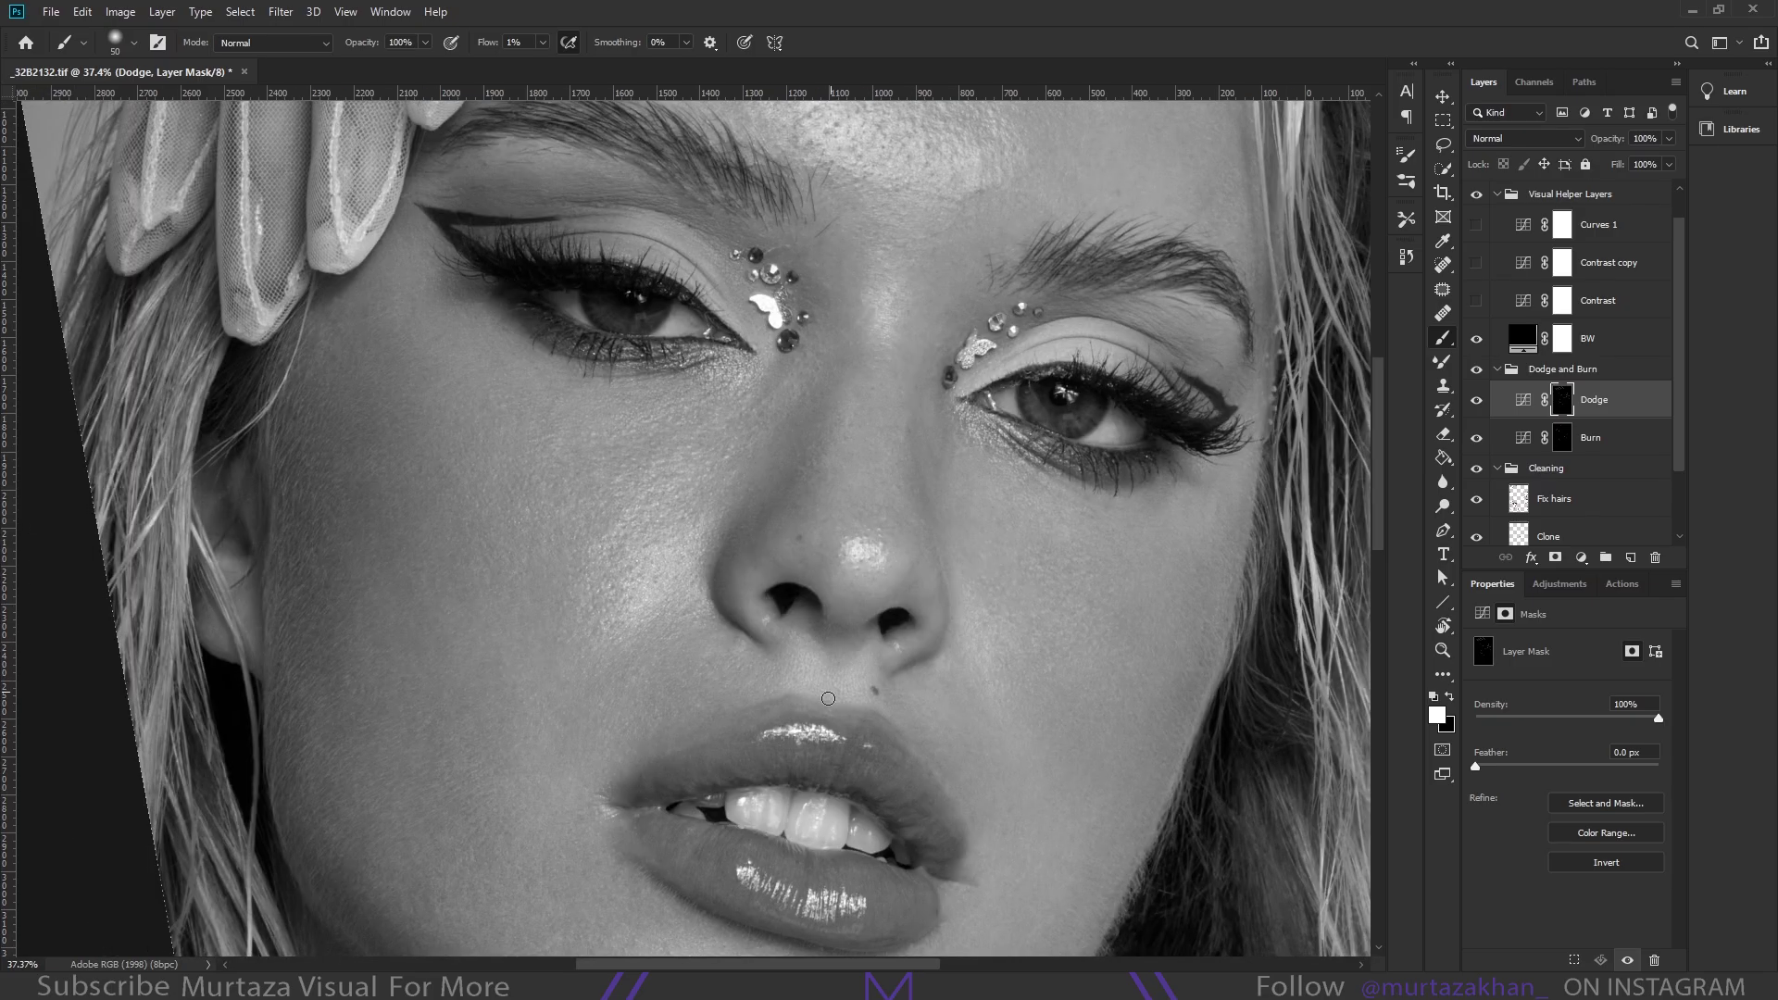
pyautogui.hotkey('alt', '[')
pyautogui.hotkey('alt', ']')
pyautogui.scroll(5, 806, 649)
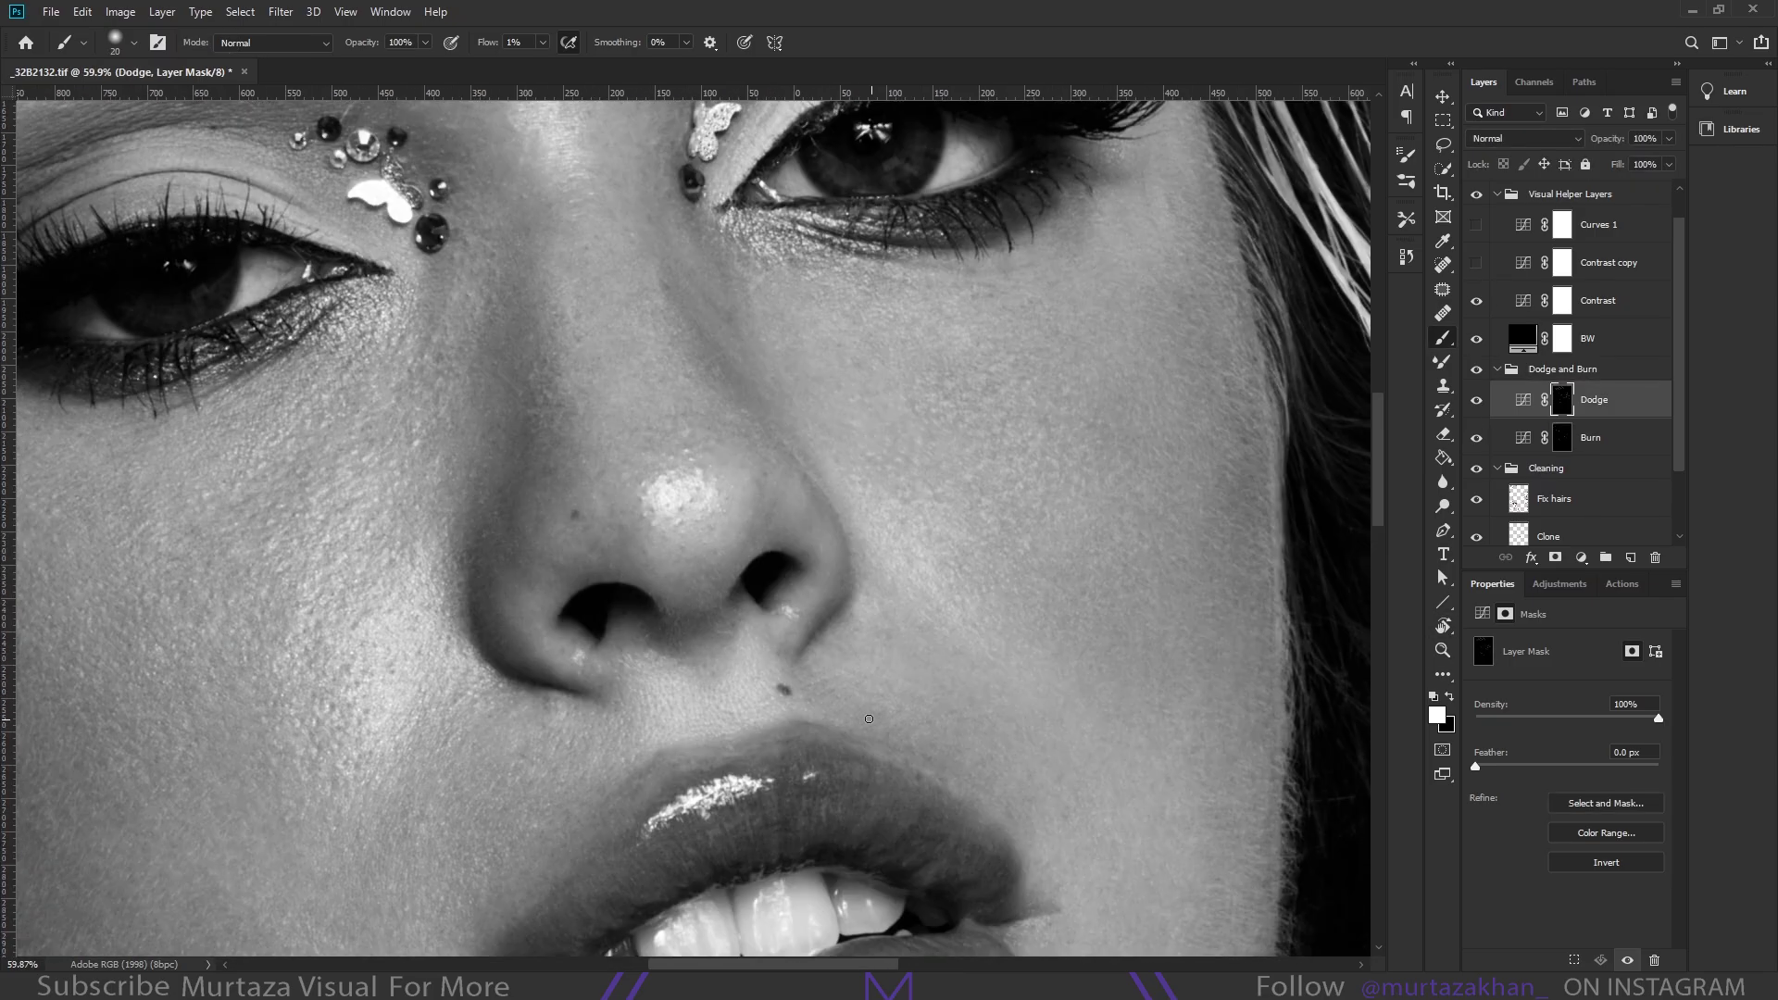
pyautogui.hscroll(5, 806, 648)
pyautogui.press('[')
pyautogui.scroll(5, 820, 580)
pyautogui.hscroll(-2, 821, 580)
pyautogui.scroll(2, 726, 632)
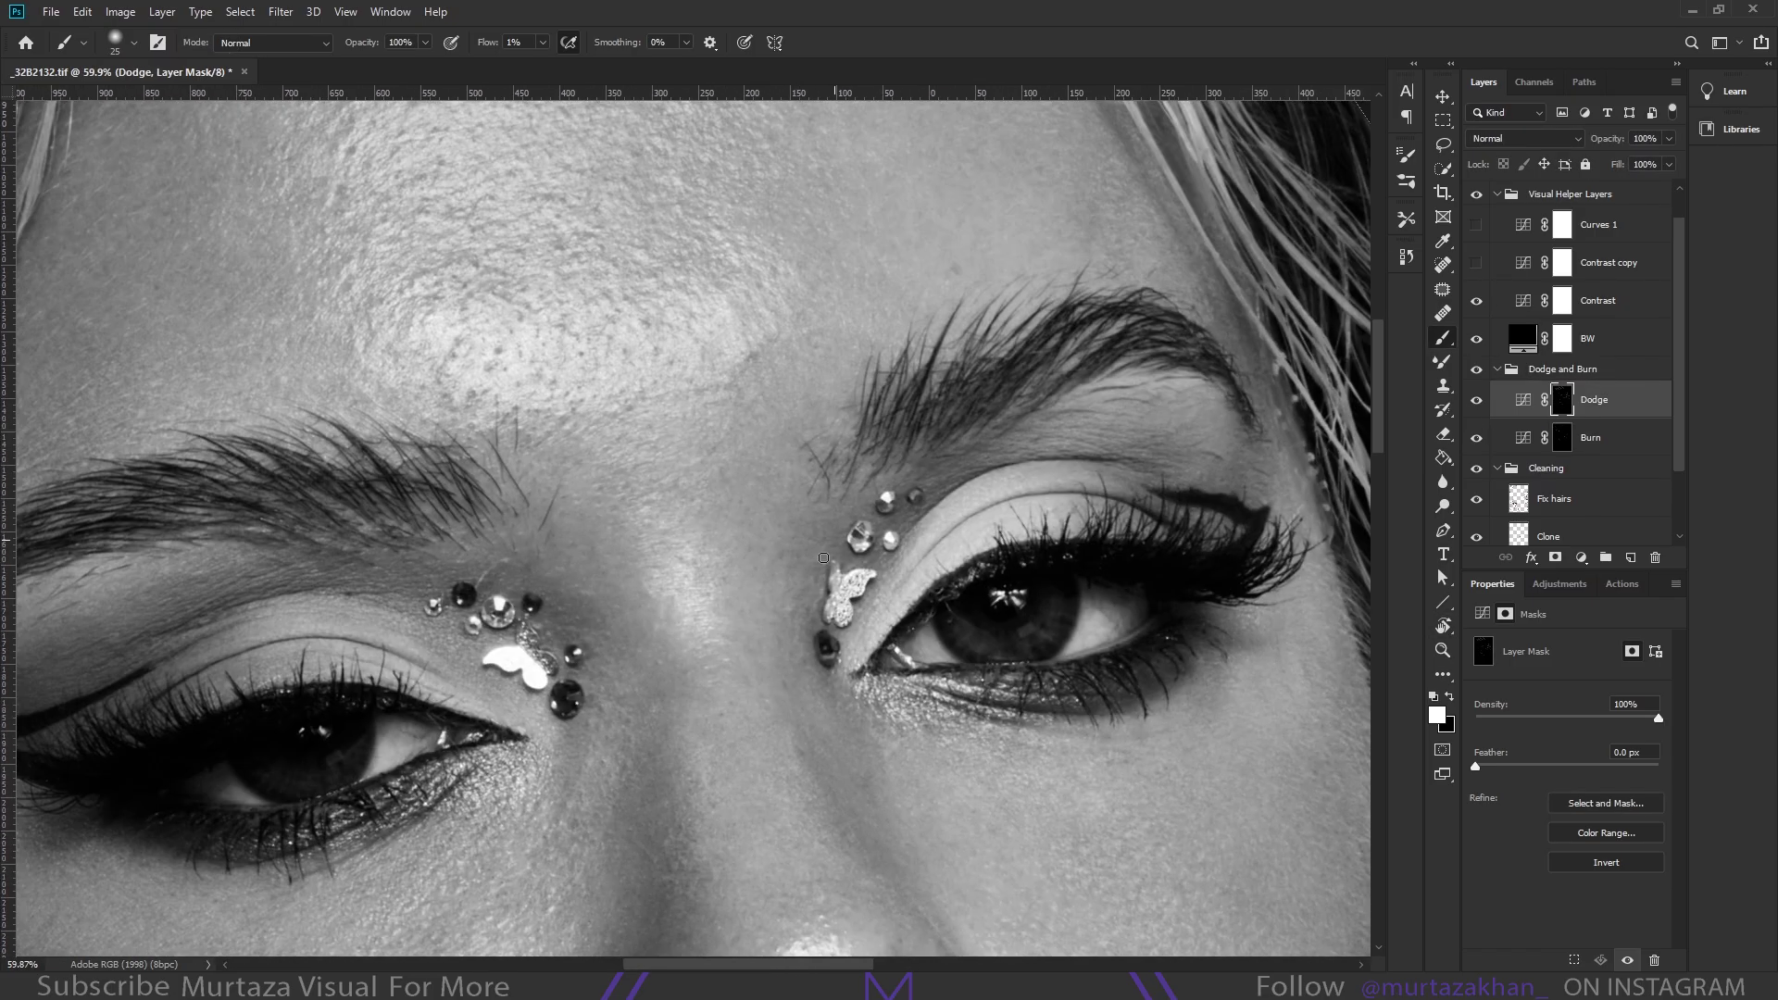
pyautogui.scroll(3, 726, 633)
# Shrink the Dodge brush, lower its flow, and rotate the view to level the forehead
pyautogui.hotkey('alt', '[')
pyautogui.scroll(2, 805, 592)
pyautogui.hscroll(4, 894, 553)
pyautogui.scroll(3, 905, 649)
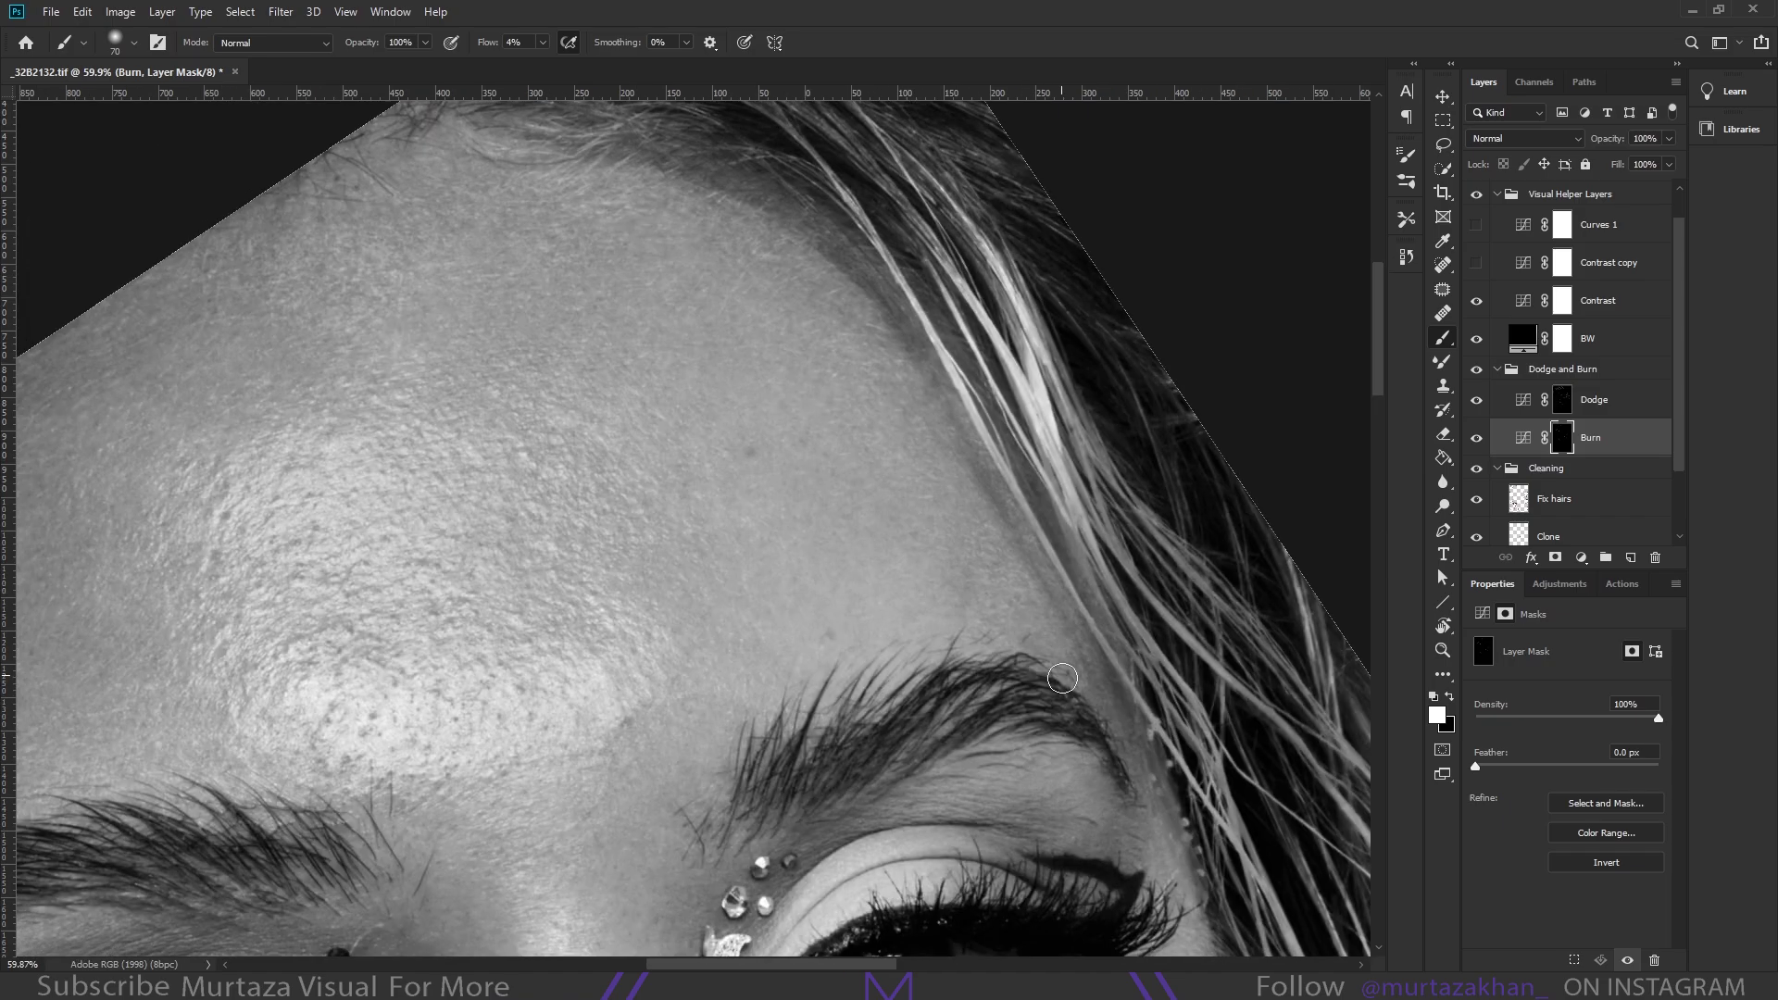
pyautogui.scroll(3, 813, 615)
pyautogui.hotkey('alt', ']')
pyautogui.press('[')
pyautogui.press('[')
pyautogui.press('[')
pyautogui.hotkey('shift', '0')
pyautogui.hotkey('shift', '2')
pyautogui.scroll(-2, 800, 578)
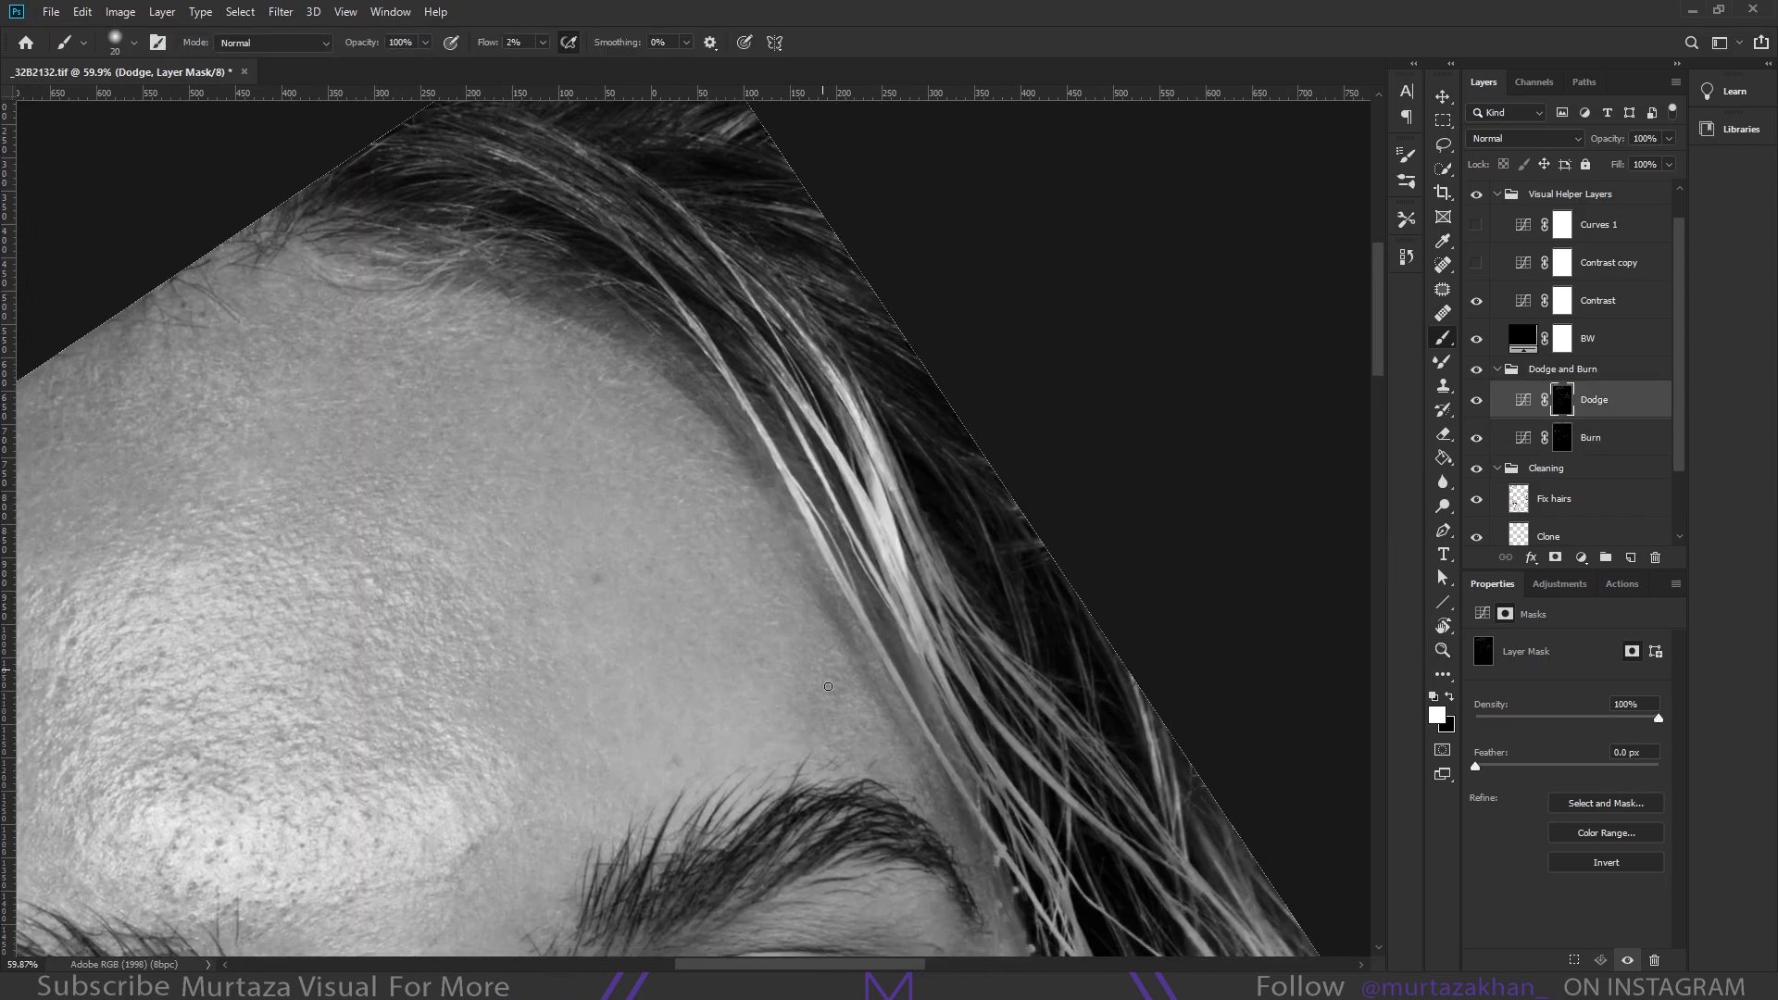
pyautogui.moveTo(800, 578); pyautogui.dragTo(793, 655)
# Burn the forehead shadows with a slightly smaller brush at 4% flow
pyautogui.hotkey('alt', '[')
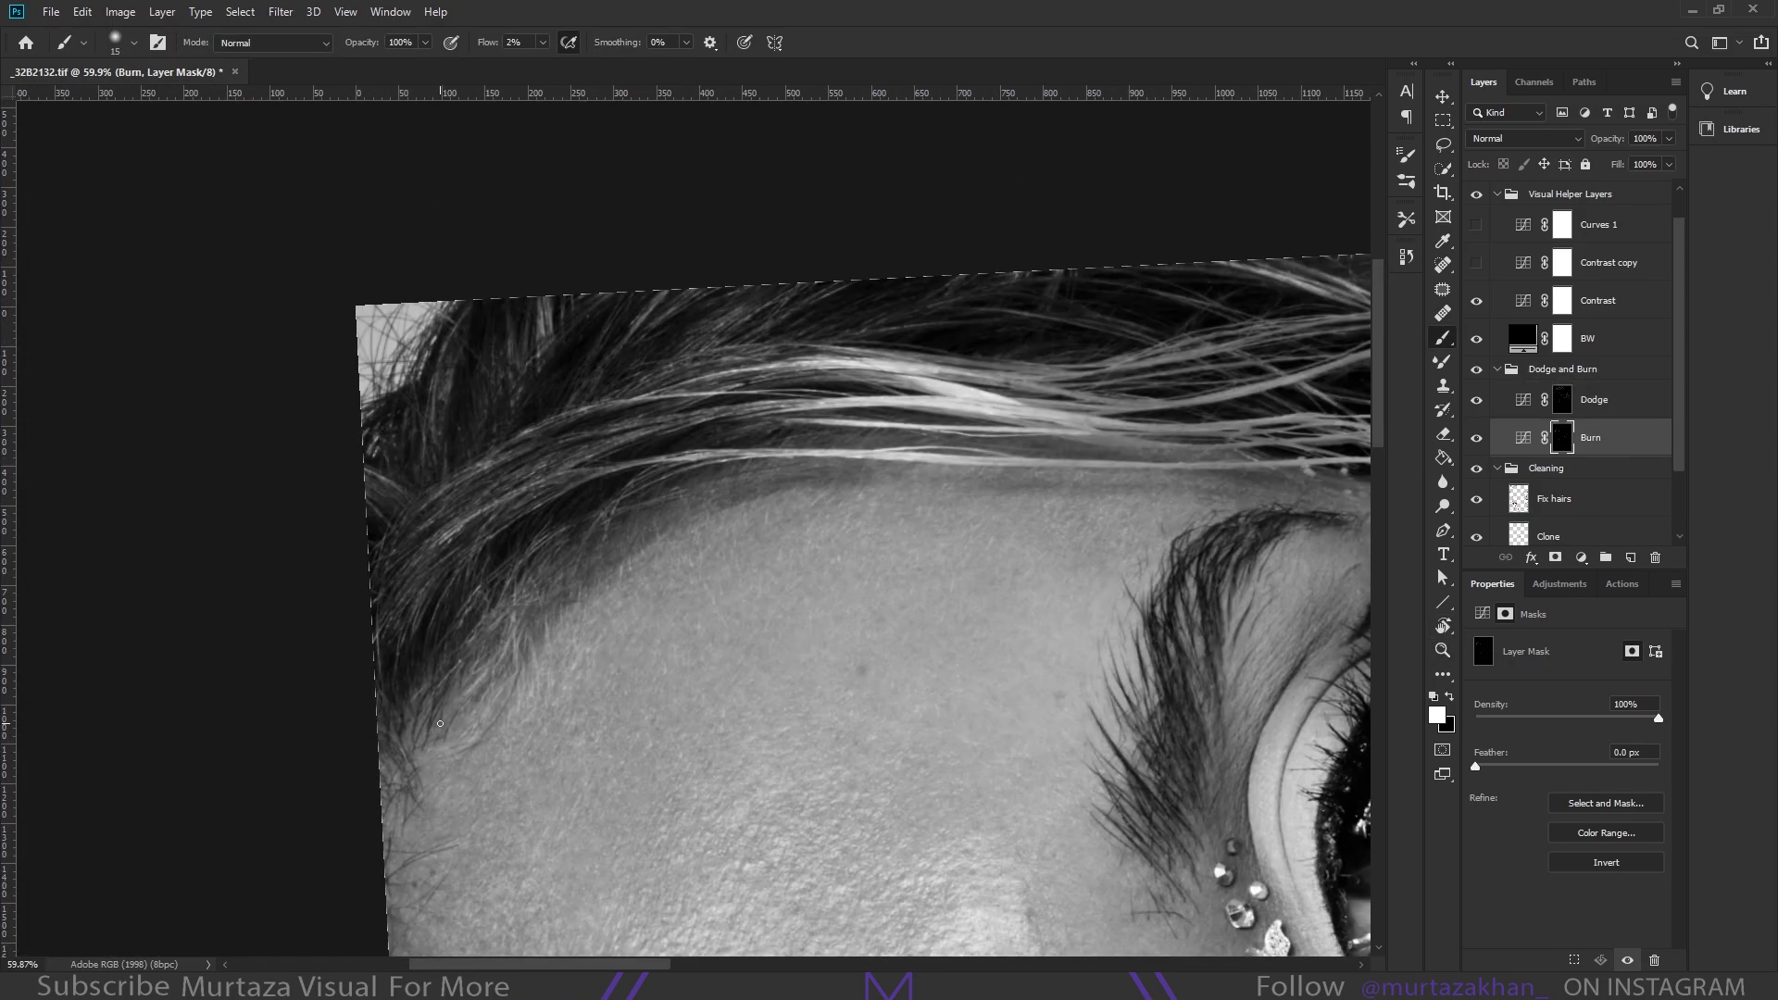
pyautogui.press('[')
pyautogui.hotkey('alt', ']')
pyautogui.hotkey('alt', '[')
pyautogui.hotkey('shift', '0')
pyautogui.hotkey('shift', '4')
pyautogui.scroll(-3, 792, 600)
pyautogui.hscroll(-2, 744, 777)
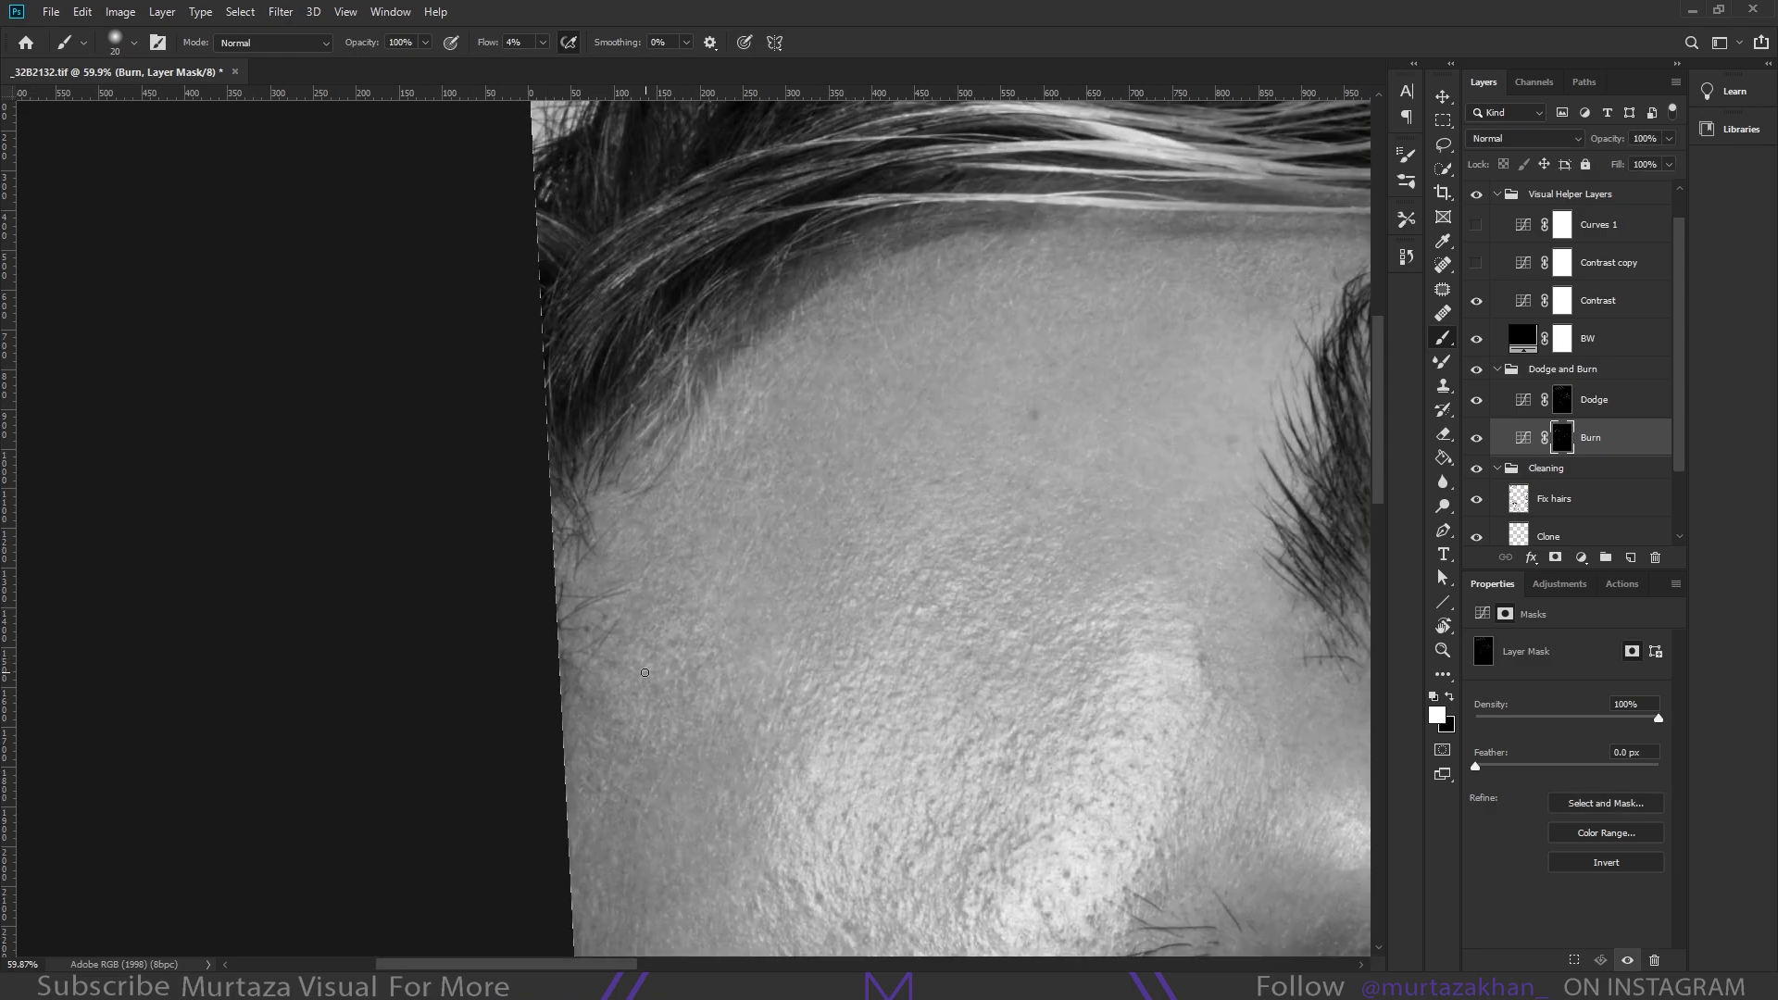
# Dodge with a larger brush at 2% flow and rotate the face upright
pyautogui.hotkey('alt', ']')
pyautogui.press('[')
pyautogui.scroll(-2, 696, 637)
pyautogui.hscroll(2, 663, 644)
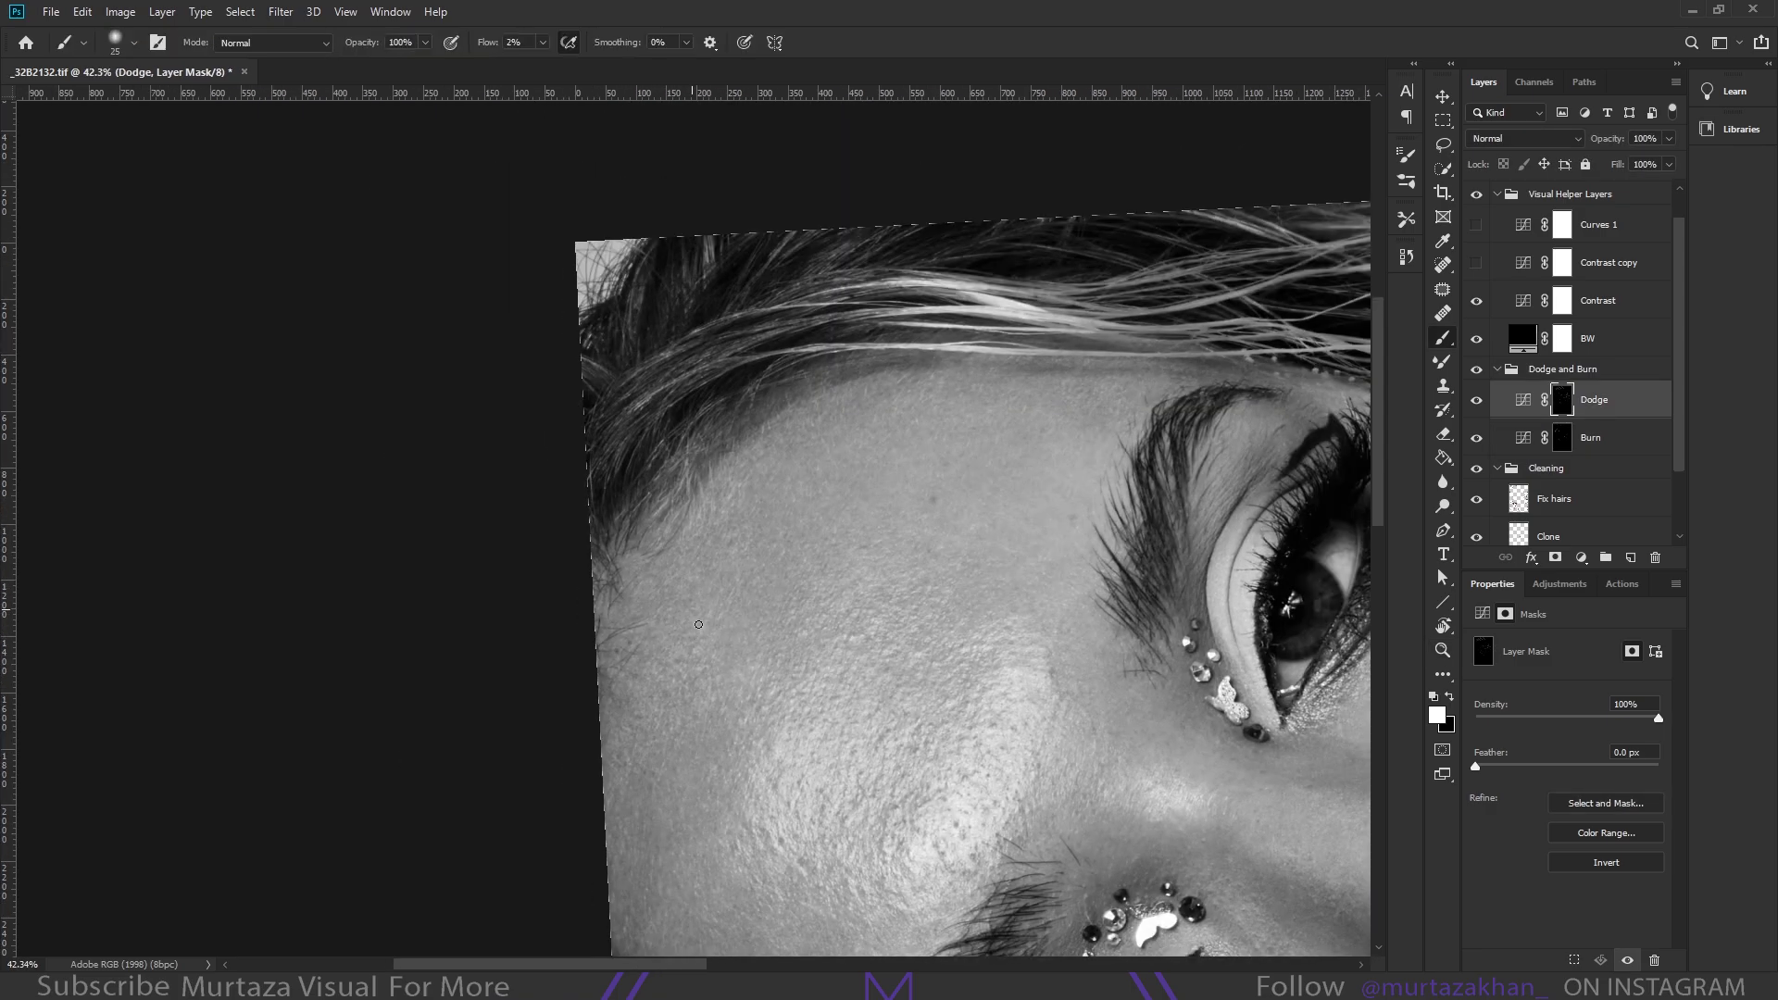
pyautogui.scroll(1, 985, 556)
pyautogui.press(']')
pyautogui.hotkey('shift', '0')
pyautogui.hotkey('shift', '2')
pyautogui.scroll(-2, 968, 472)
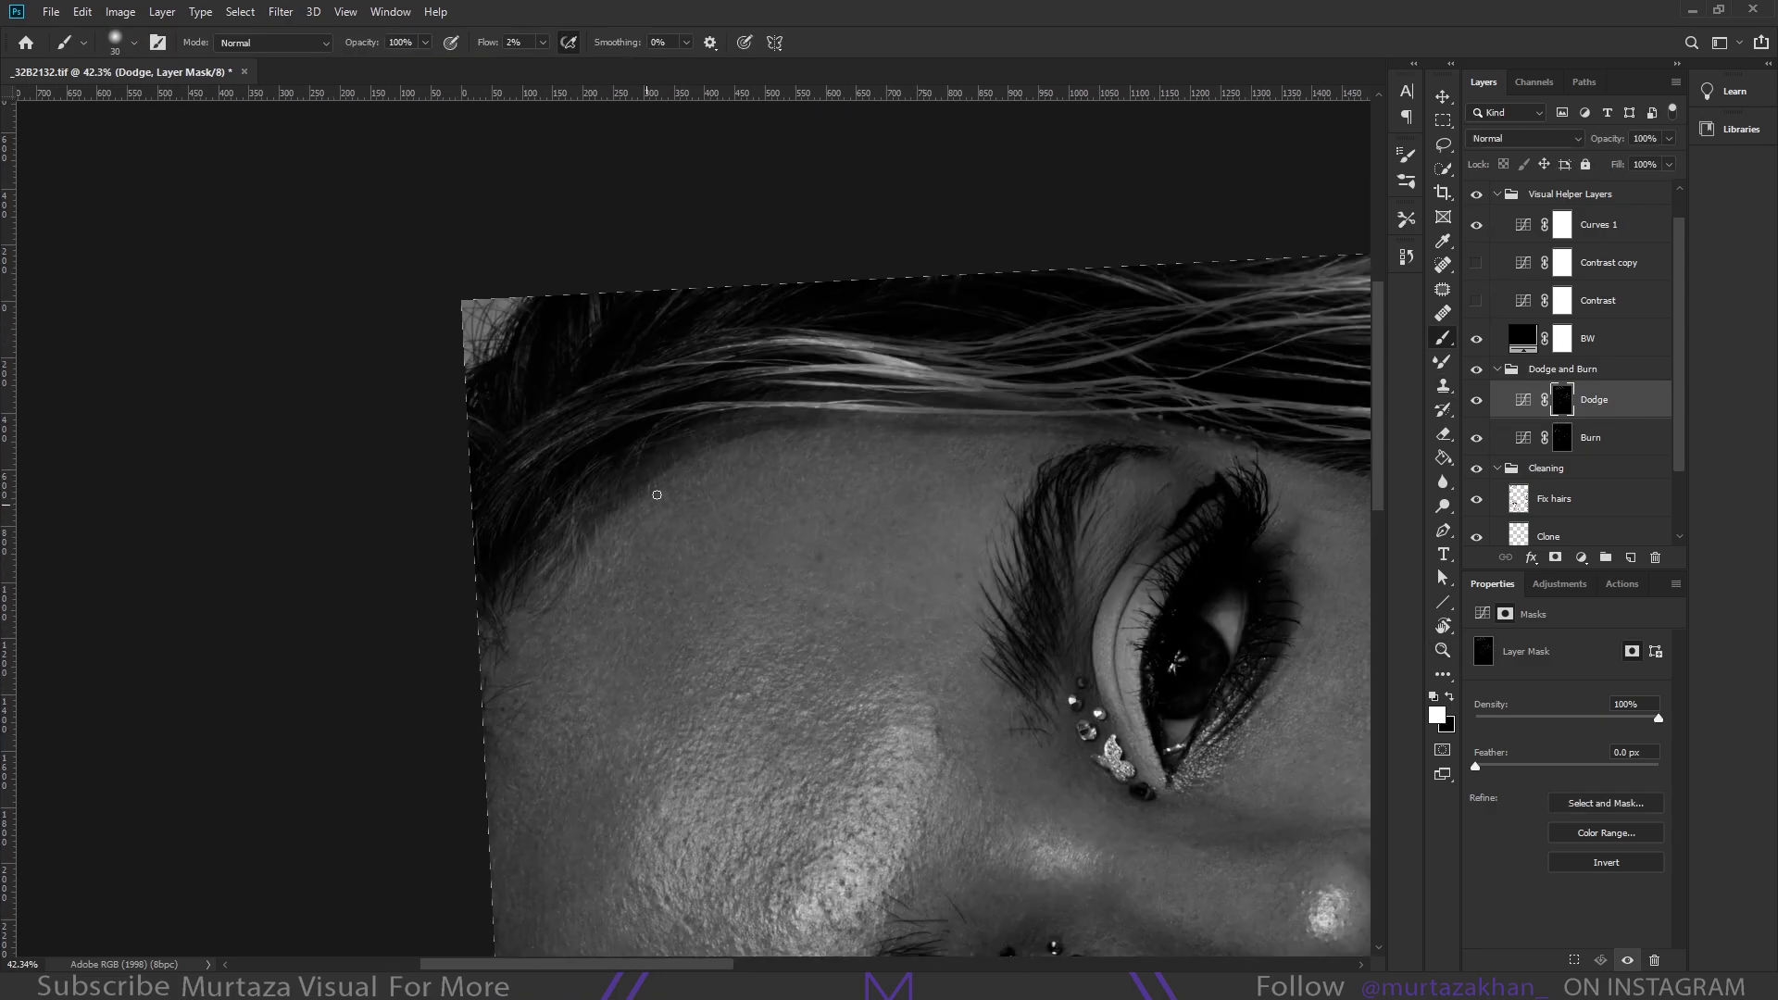
pyautogui.hscroll(1, 968, 472)
pyautogui.moveTo(926, 481); pyautogui.dragTo(532, 665)
# Alternate the Burn and Dodge masks with a smaller brush around the temple
pyautogui.hotkey('alt', '[')
pyautogui.press('[')
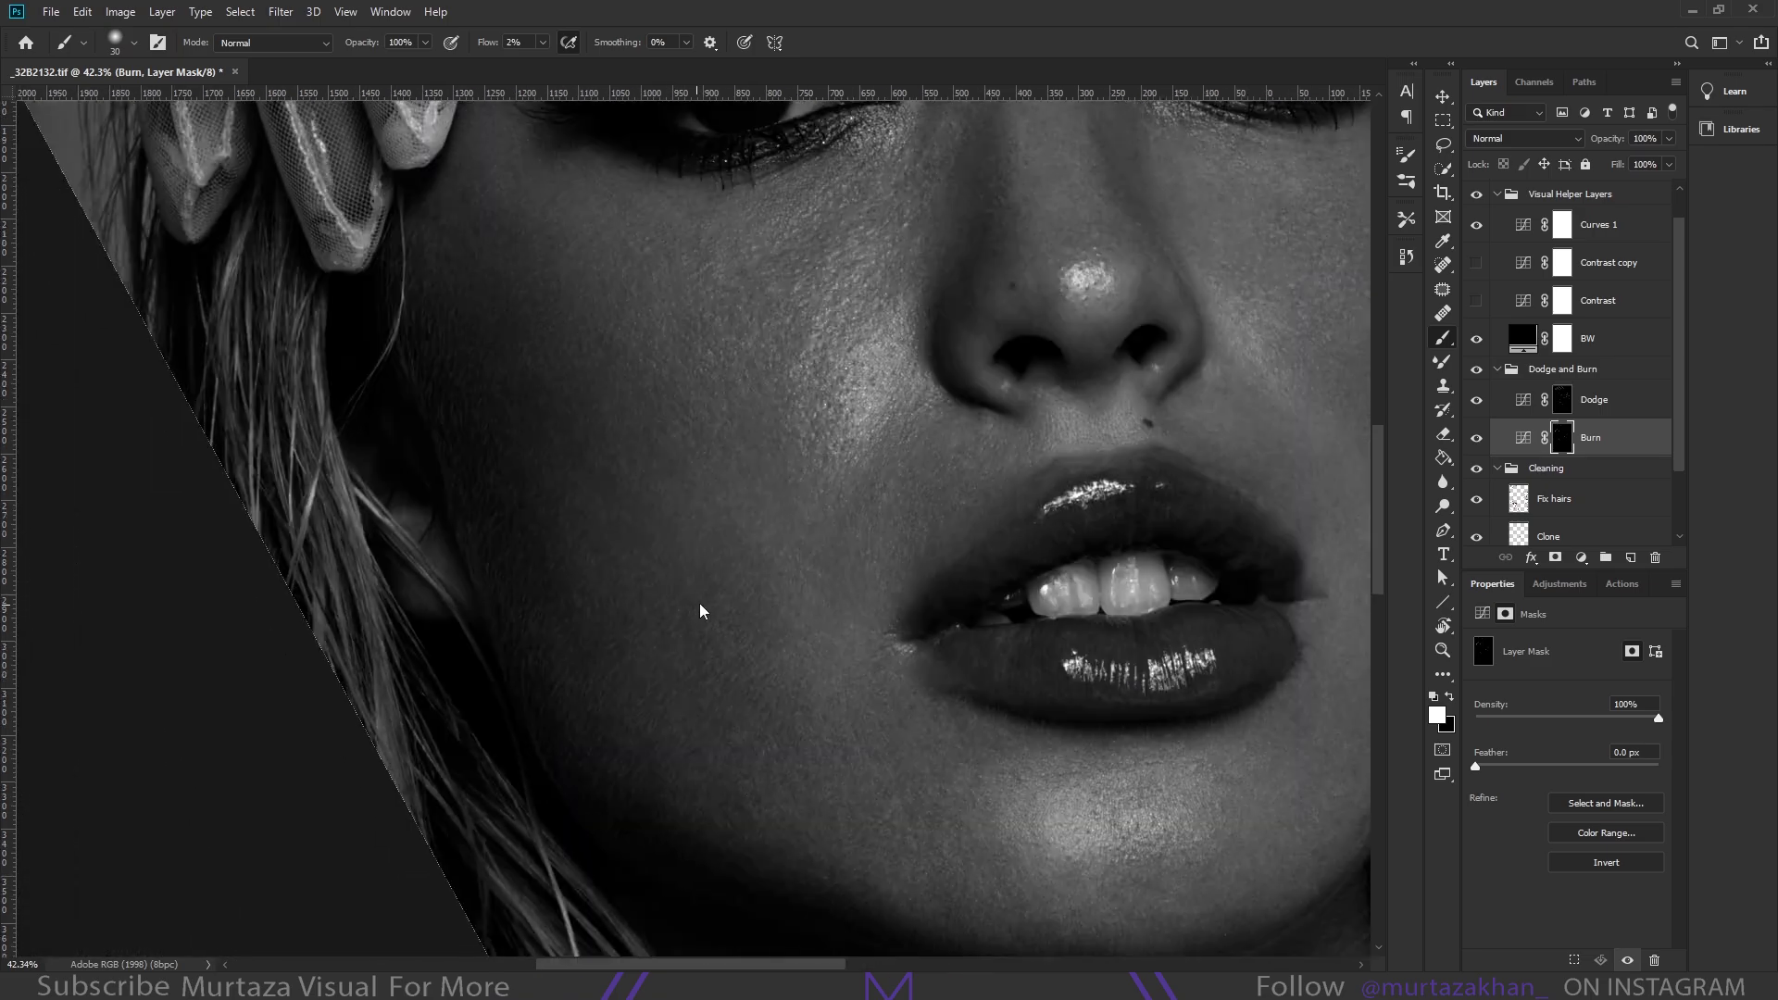
pyautogui.hotkey('alt', ']')
pyautogui.hscroll(-2, 685, 725)
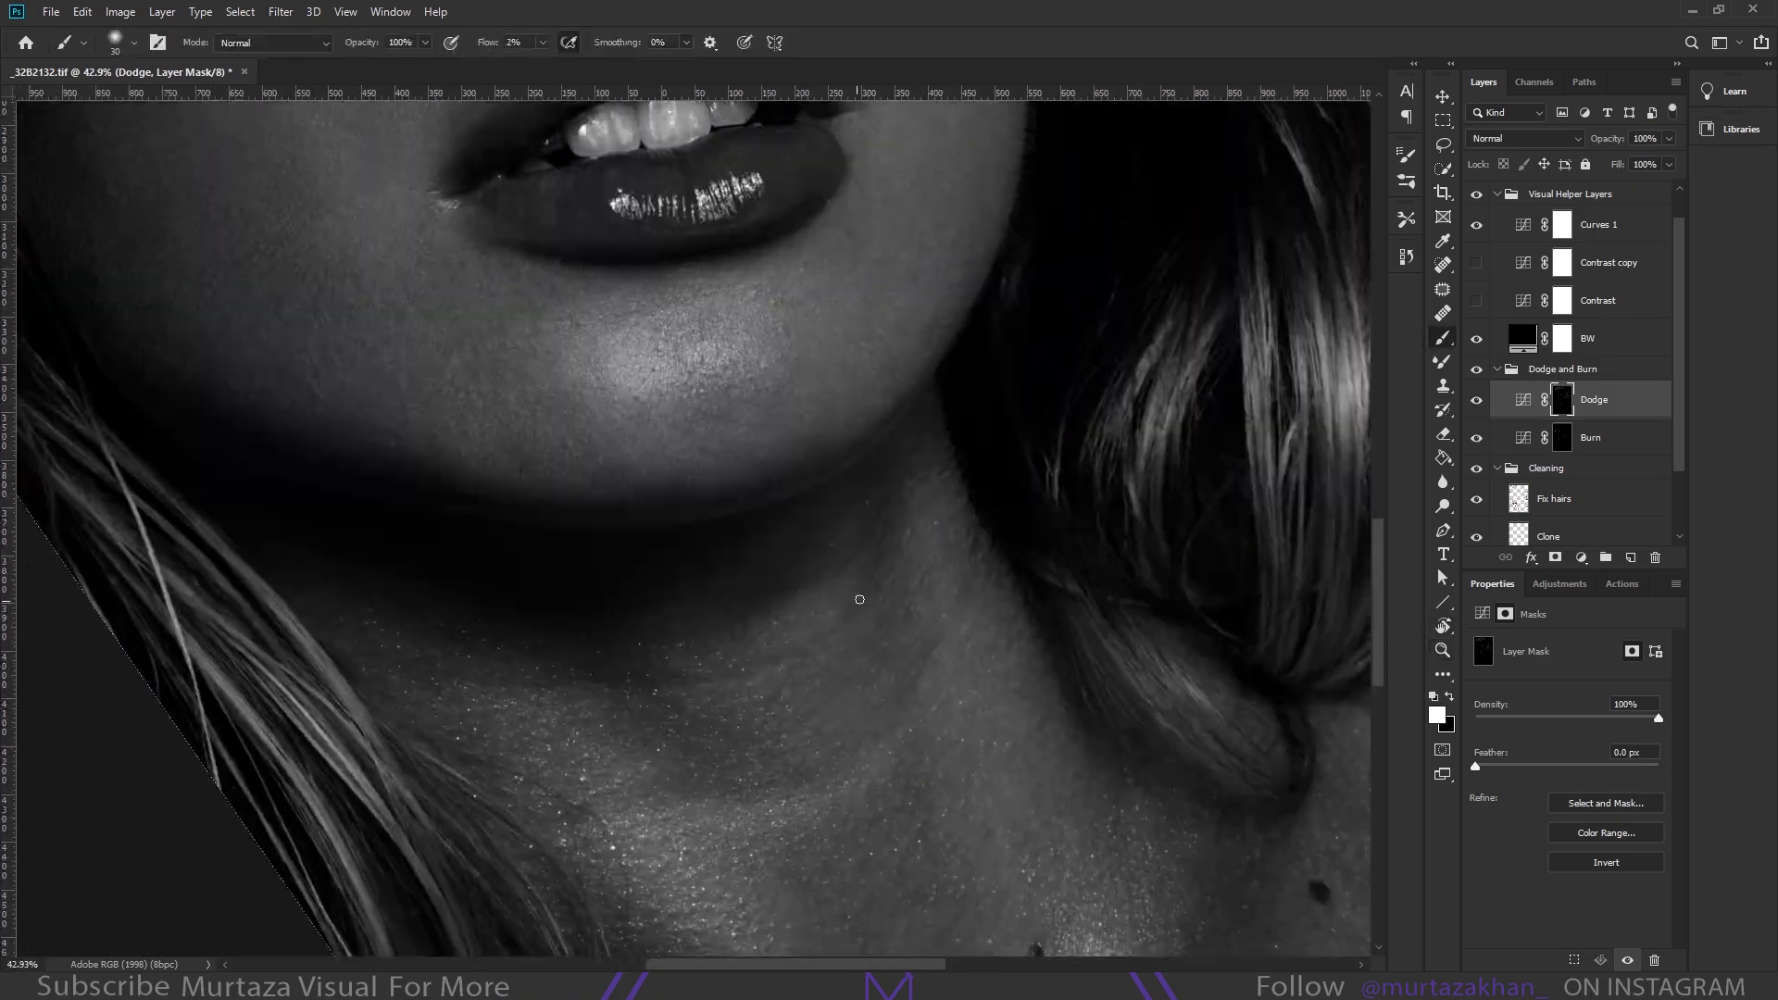
pyautogui.hotkey('alt', '[')
pyautogui.hotkey('alt', ']')
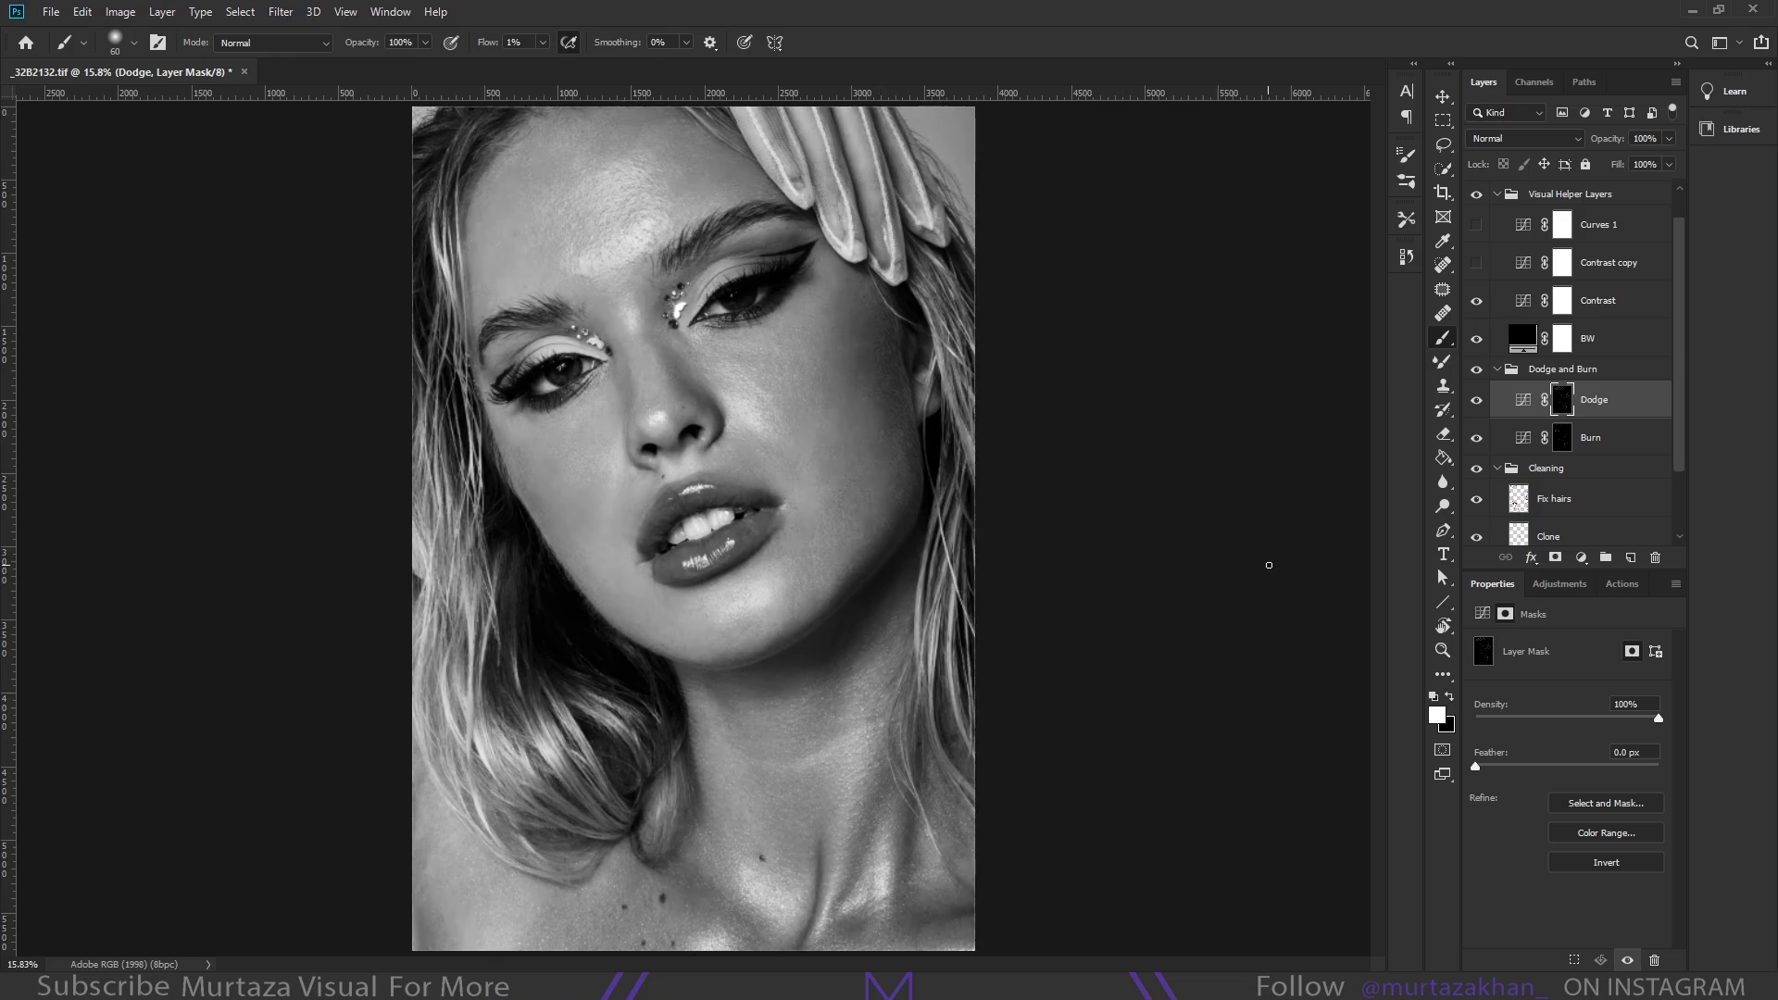
# Keep alternating burn and dodge strokes, resizing the brush for each area
pyautogui.hotkey('alt', '[')
pyautogui.press(']')
pyautogui.hotkey('alt', '[')
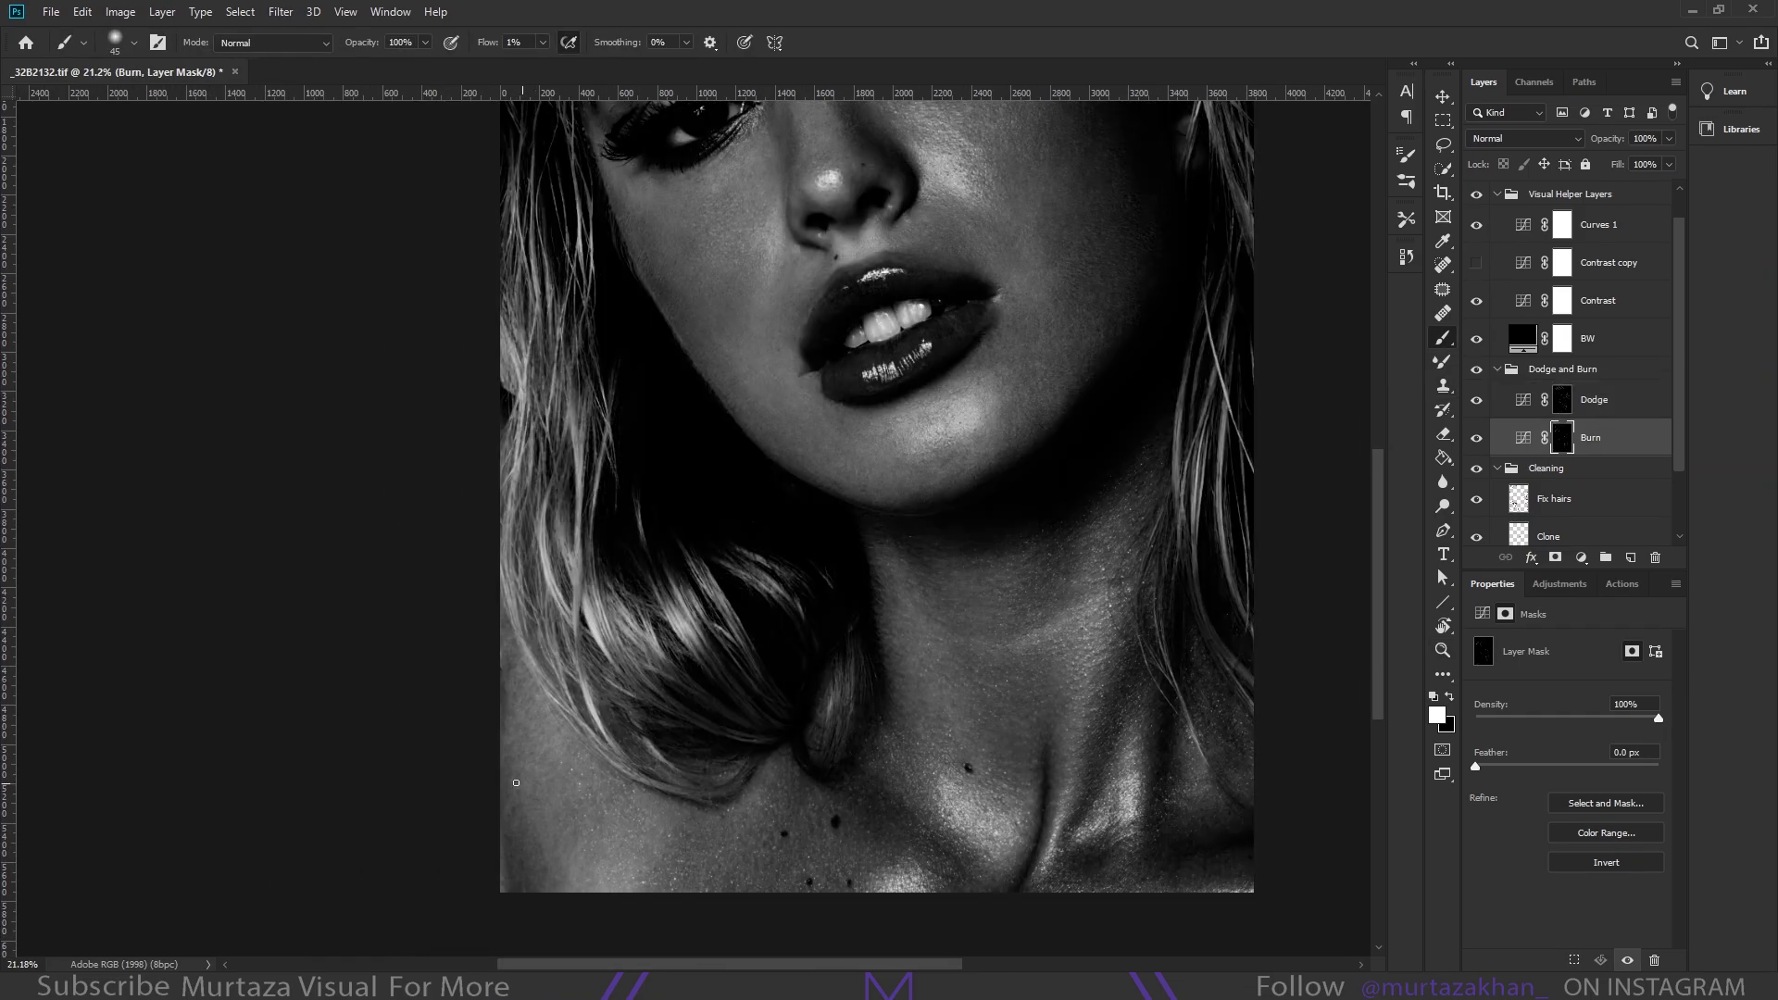
pyautogui.hotkey('alt', ']')
pyautogui.press('[')
pyautogui.hotkey('alt', '[')
pyautogui.hotkey('alt', ']')
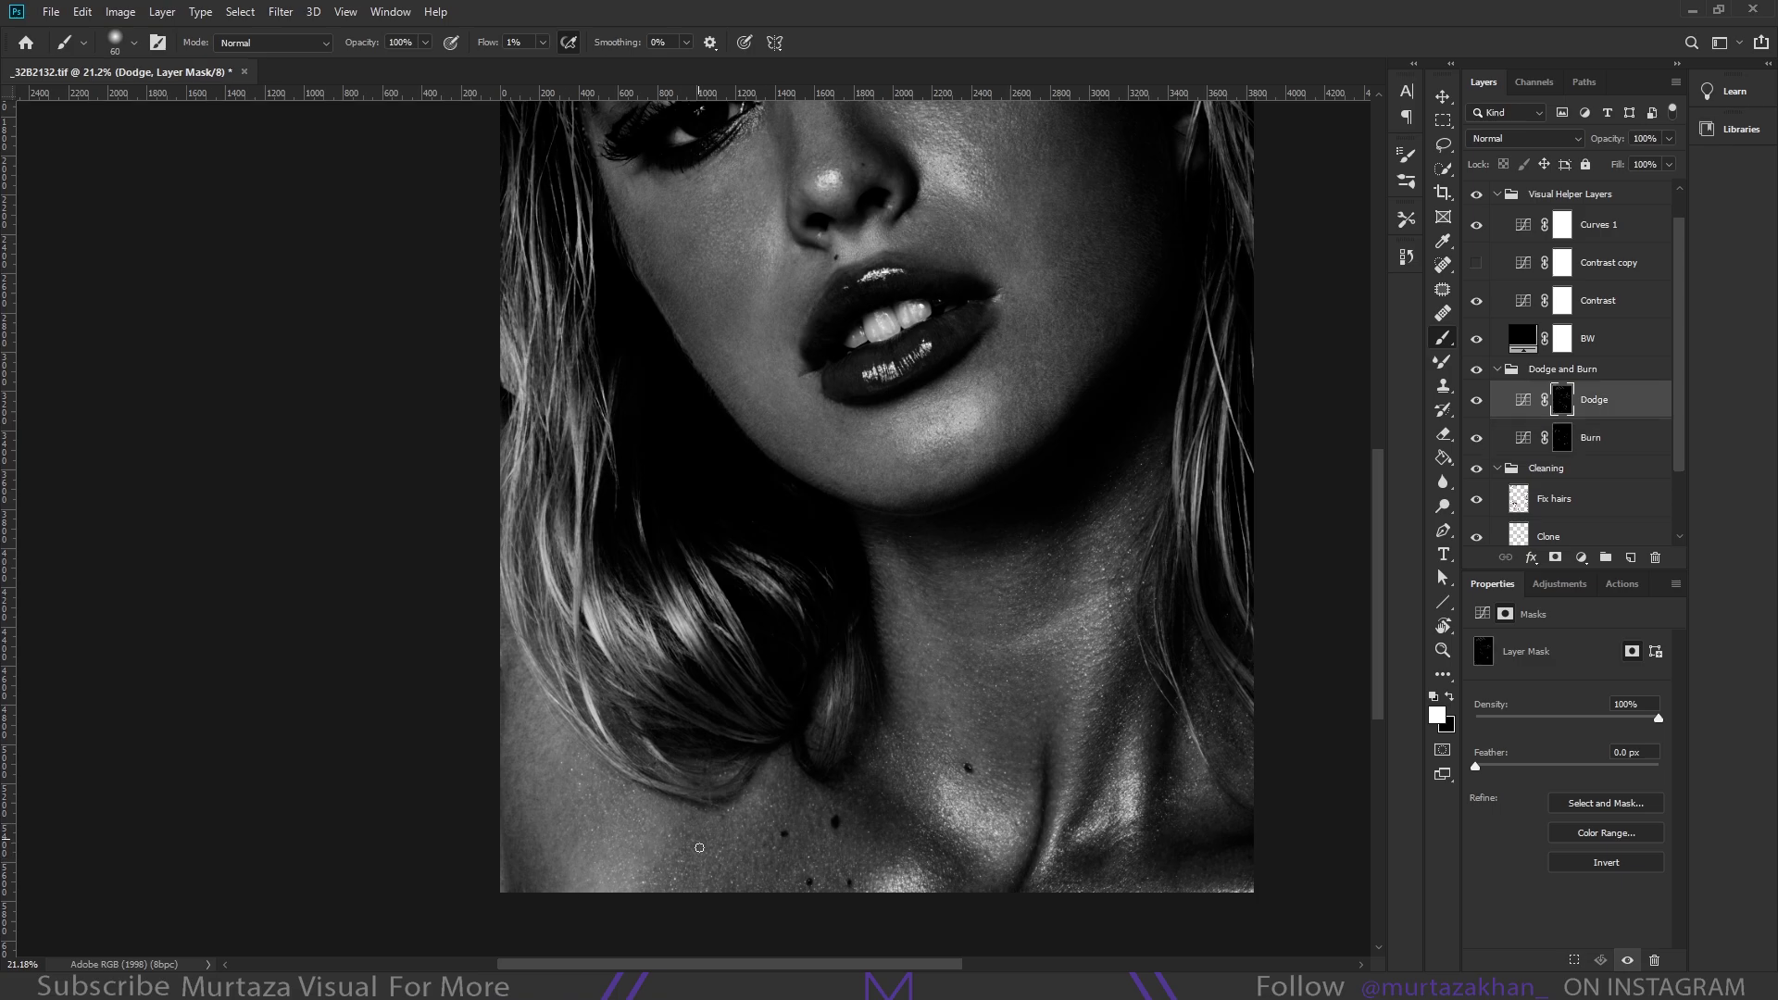
pyautogui.press(']')
# Dodge and burn along the jaw, fine-tuning brush size between strokes
pyautogui.scroll(1, 759, 728)
pyautogui.hotkey('alt', '[')
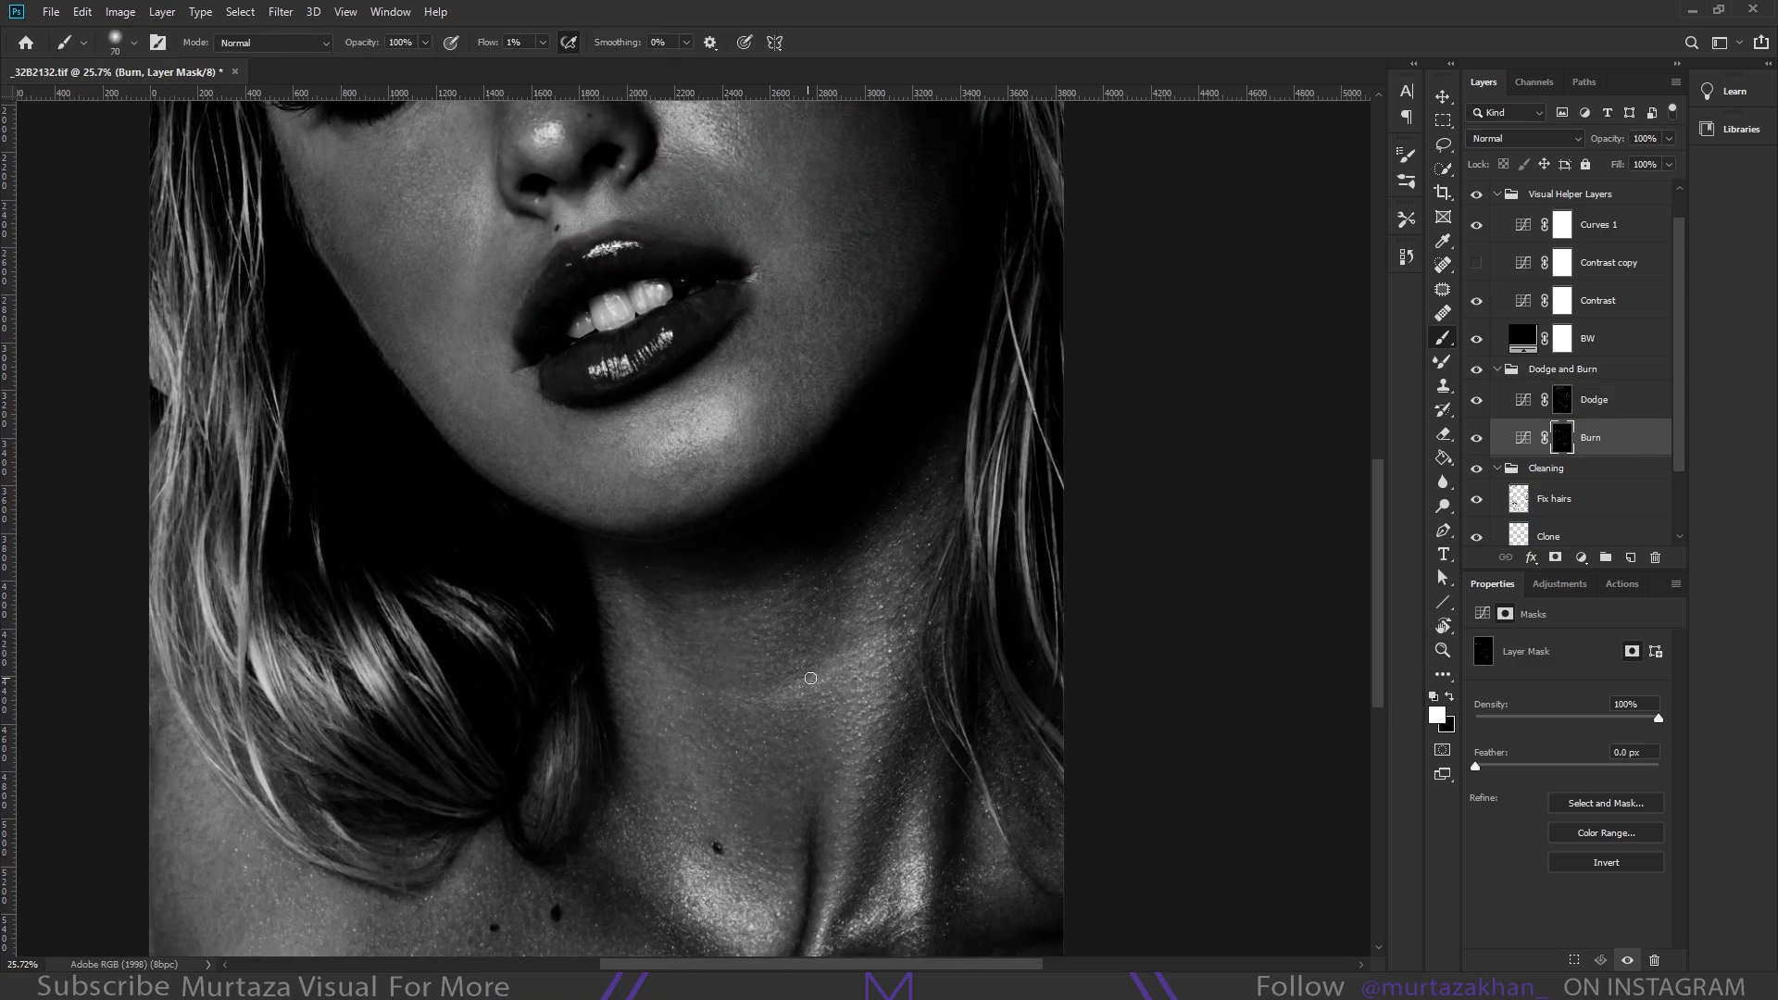
pyautogui.hotkey('alt', ']')
pyautogui.scroll(1, 648, 760)
pyautogui.press('[')
pyautogui.press(']')
pyautogui.scroll(-1, 665, 829)
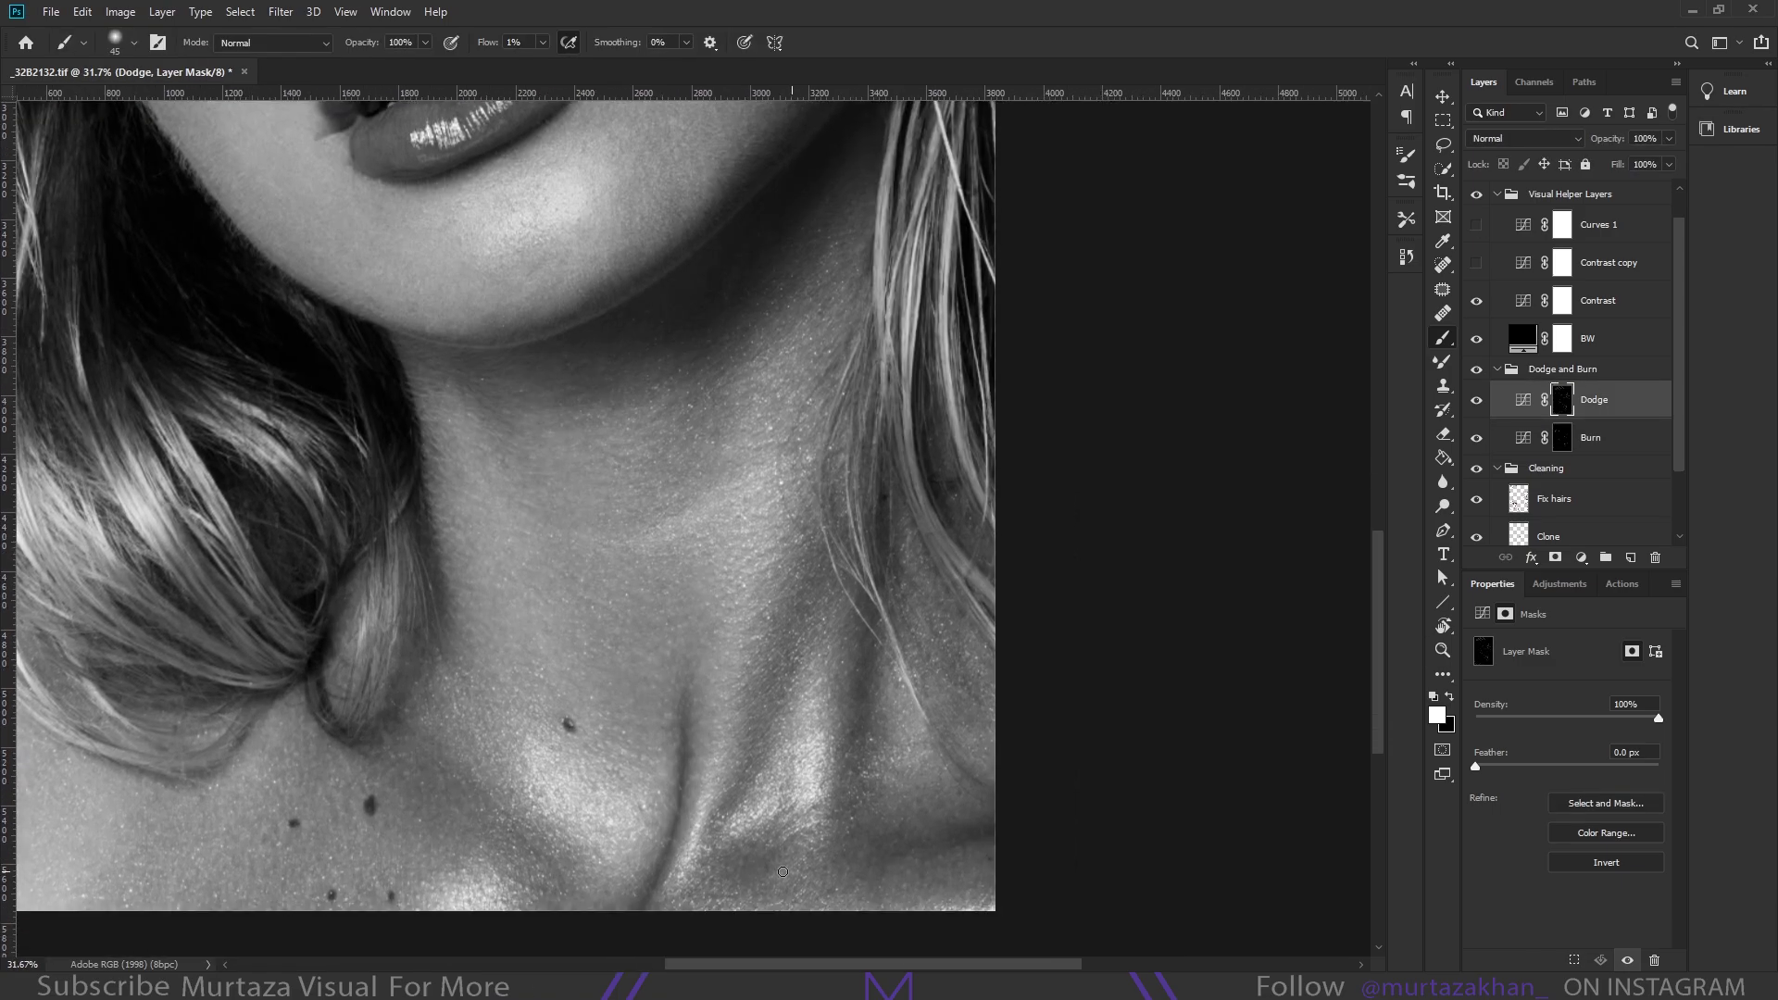
pyautogui.scroll(2, 579, 613)
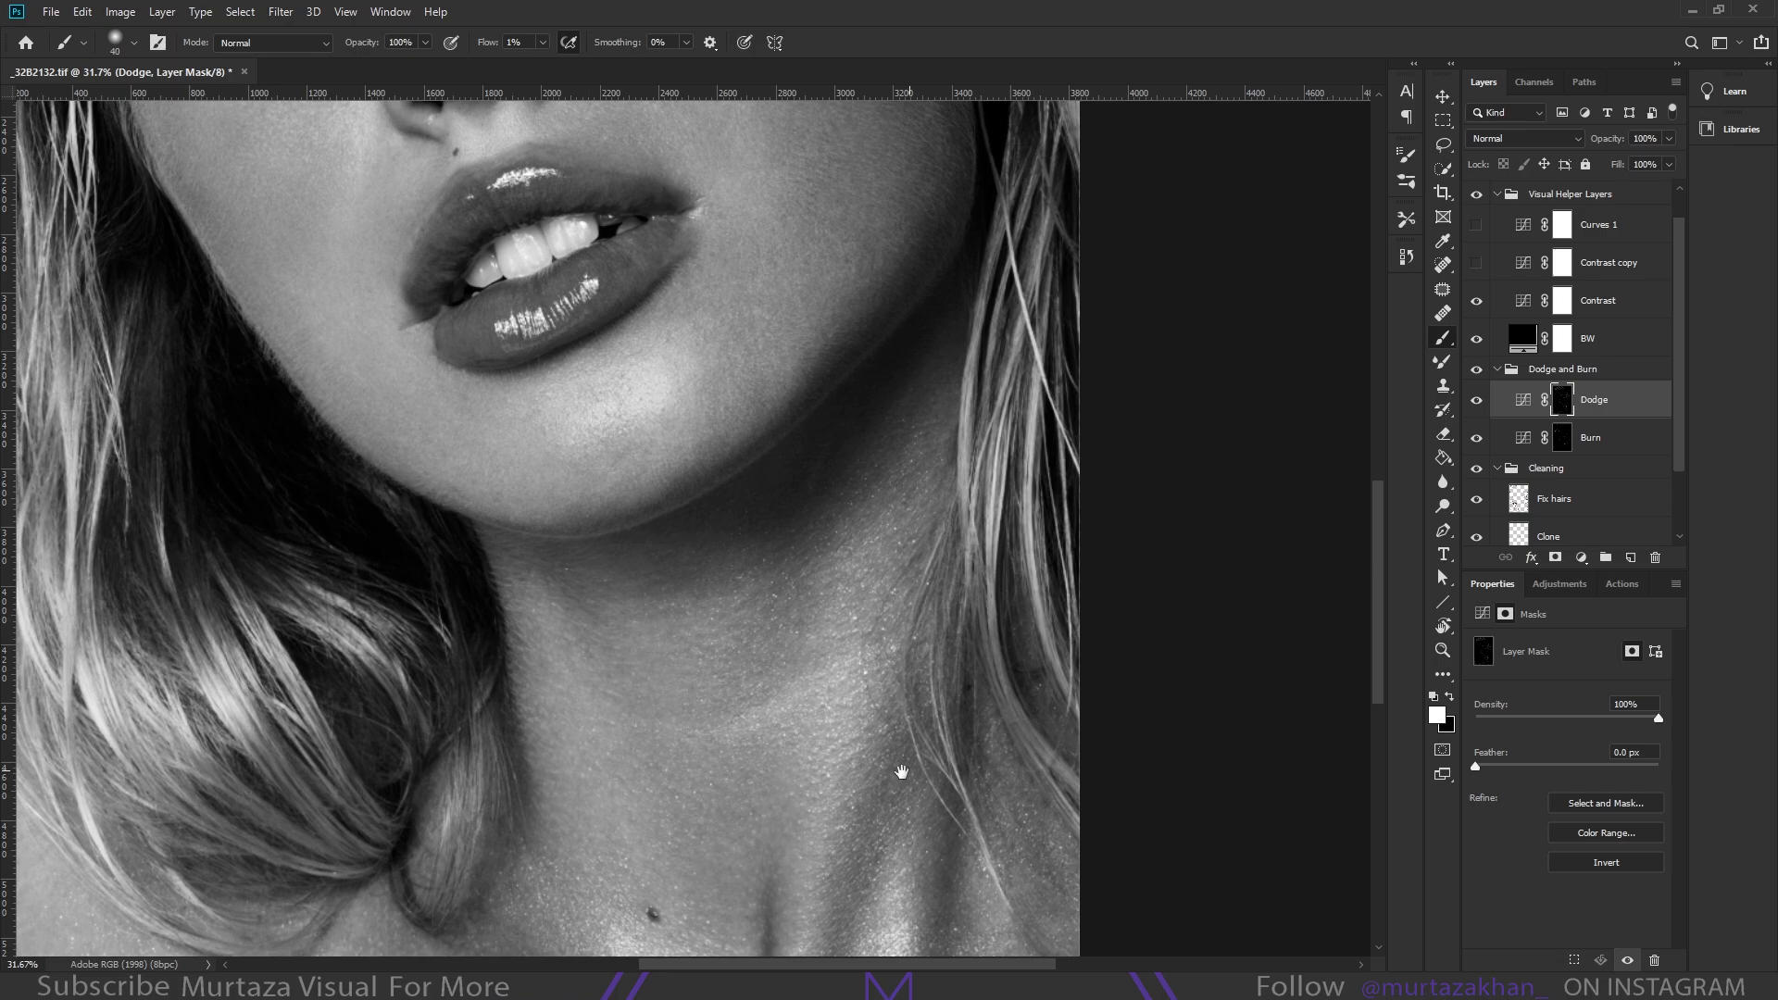
pyautogui.hotkey('alt', '[')
pyautogui.hotkey('alt', ']')
# Turn on the Contrast copy helper and alternate dodge and burn on the neck and jaw
pyautogui.click(1476, 262)
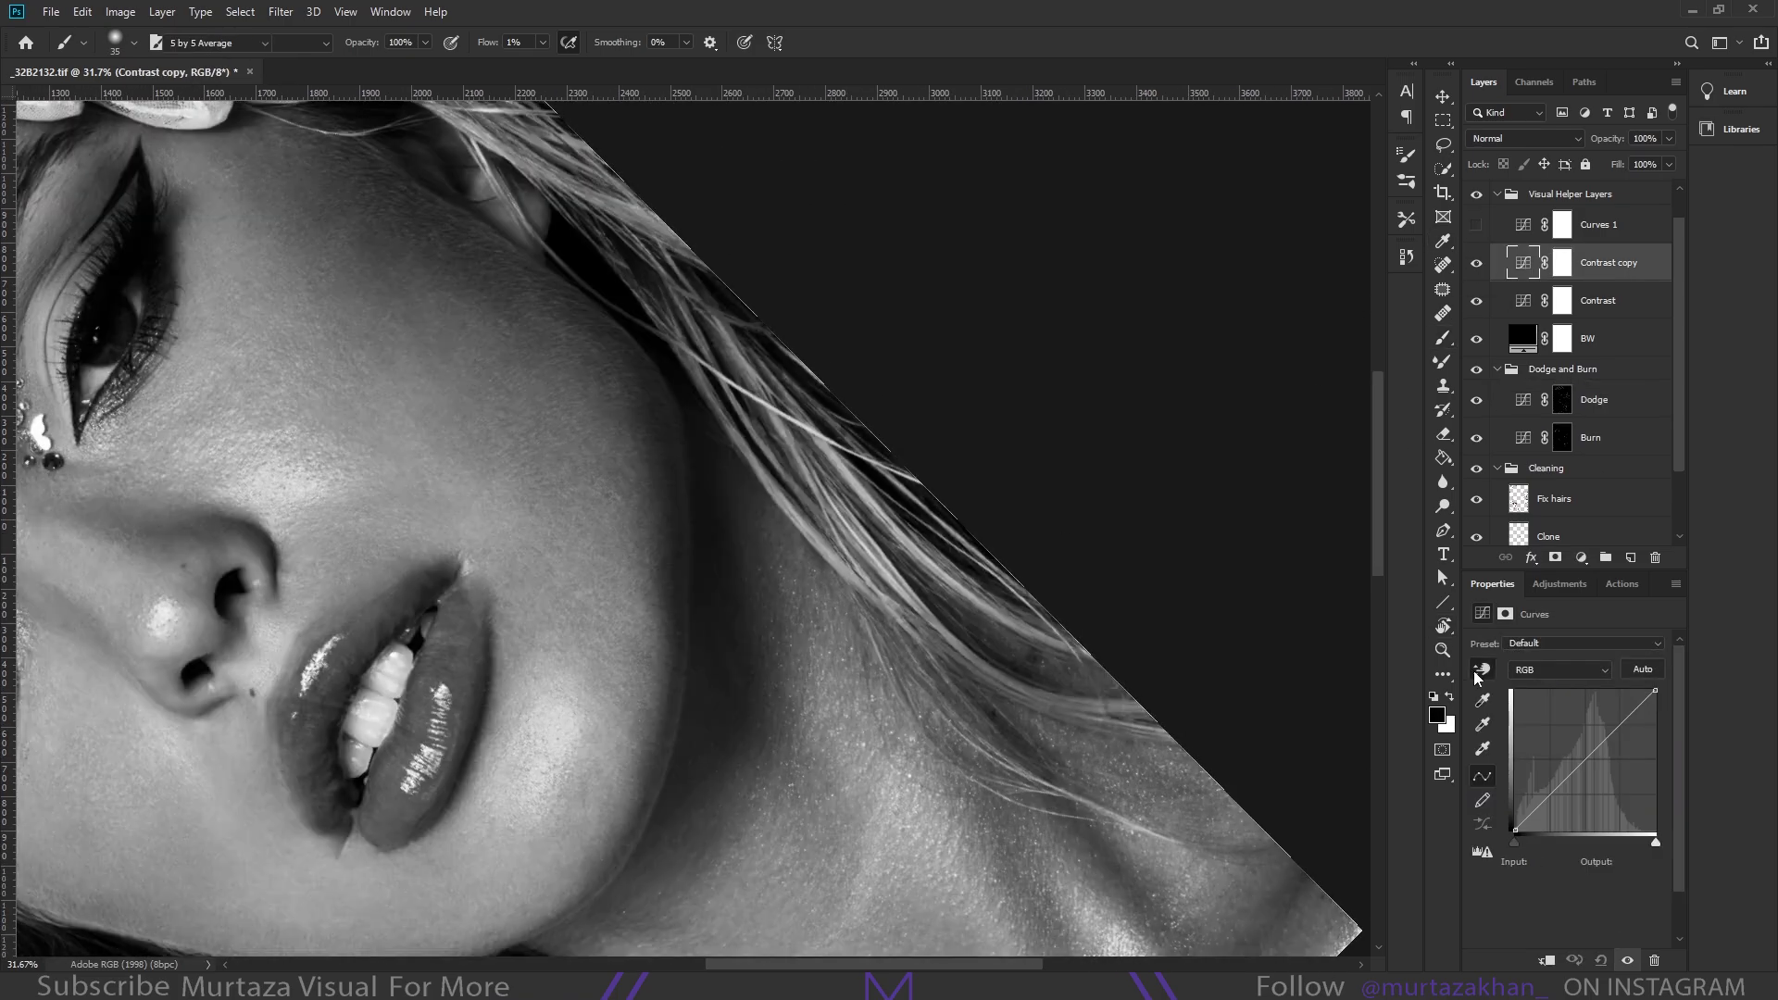
pyautogui.hotkey('alt', '[')
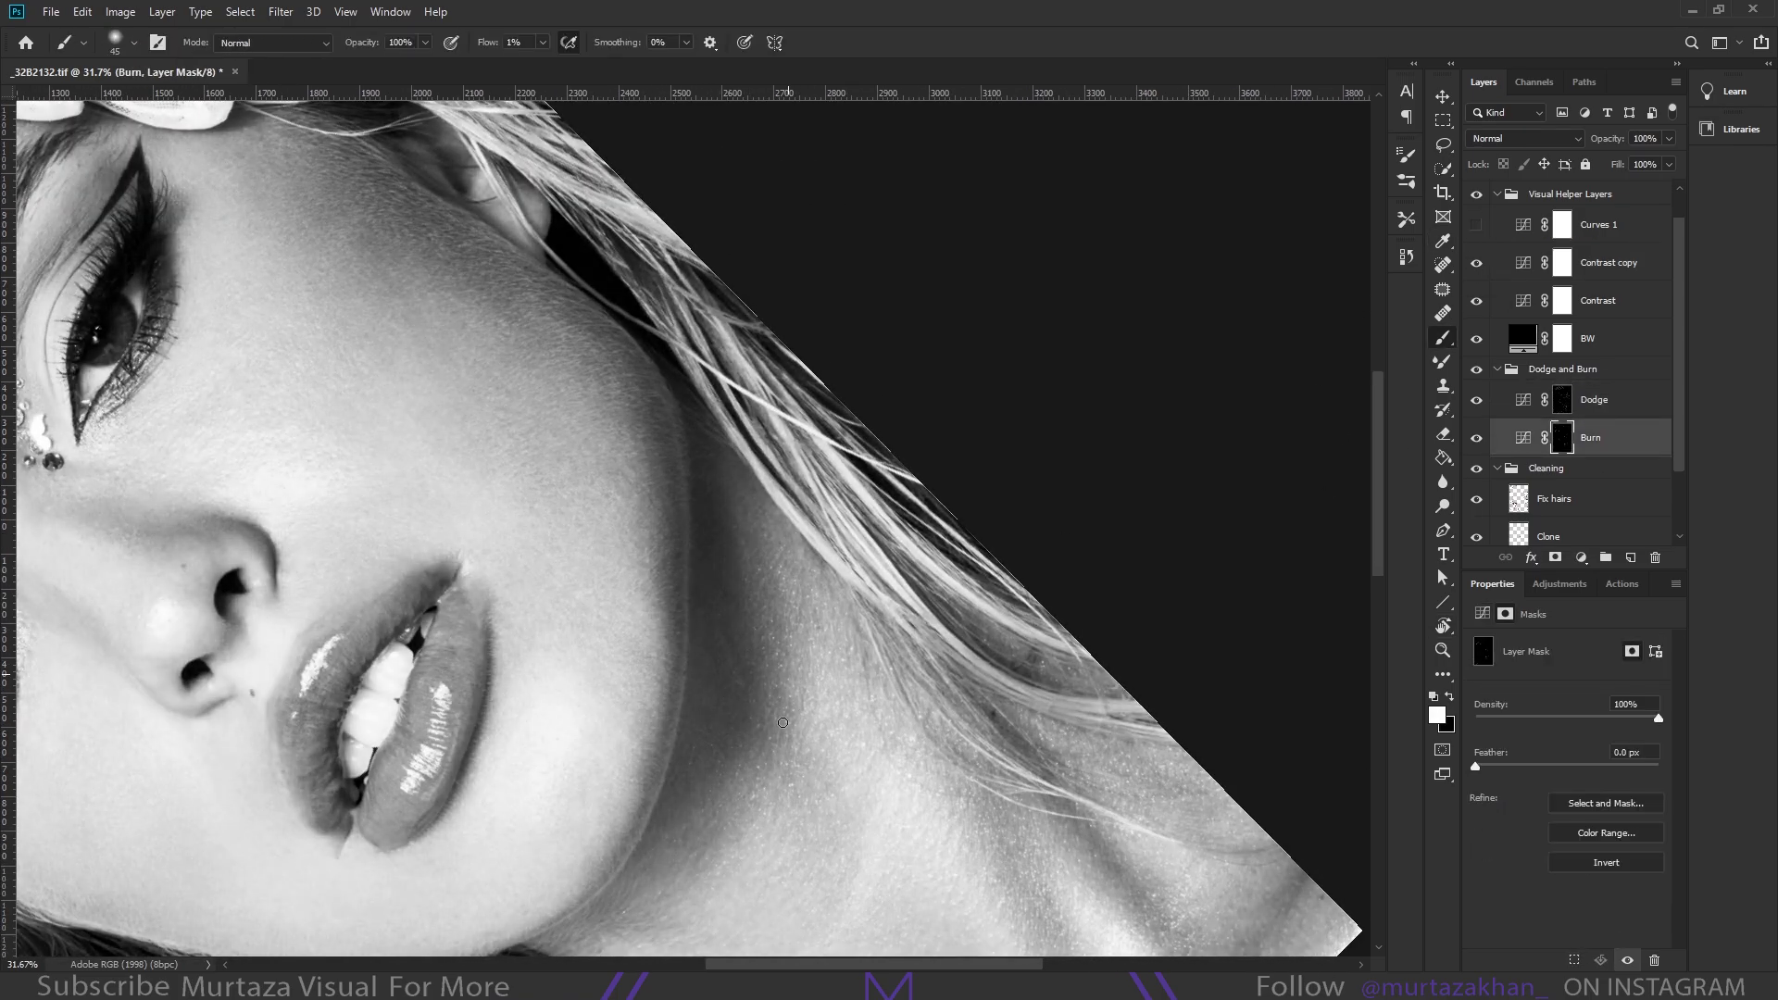
pyautogui.hotkey('alt', ']')
pyautogui.hotkey('alt', '[')
pyautogui.hotkey('alt', ']')
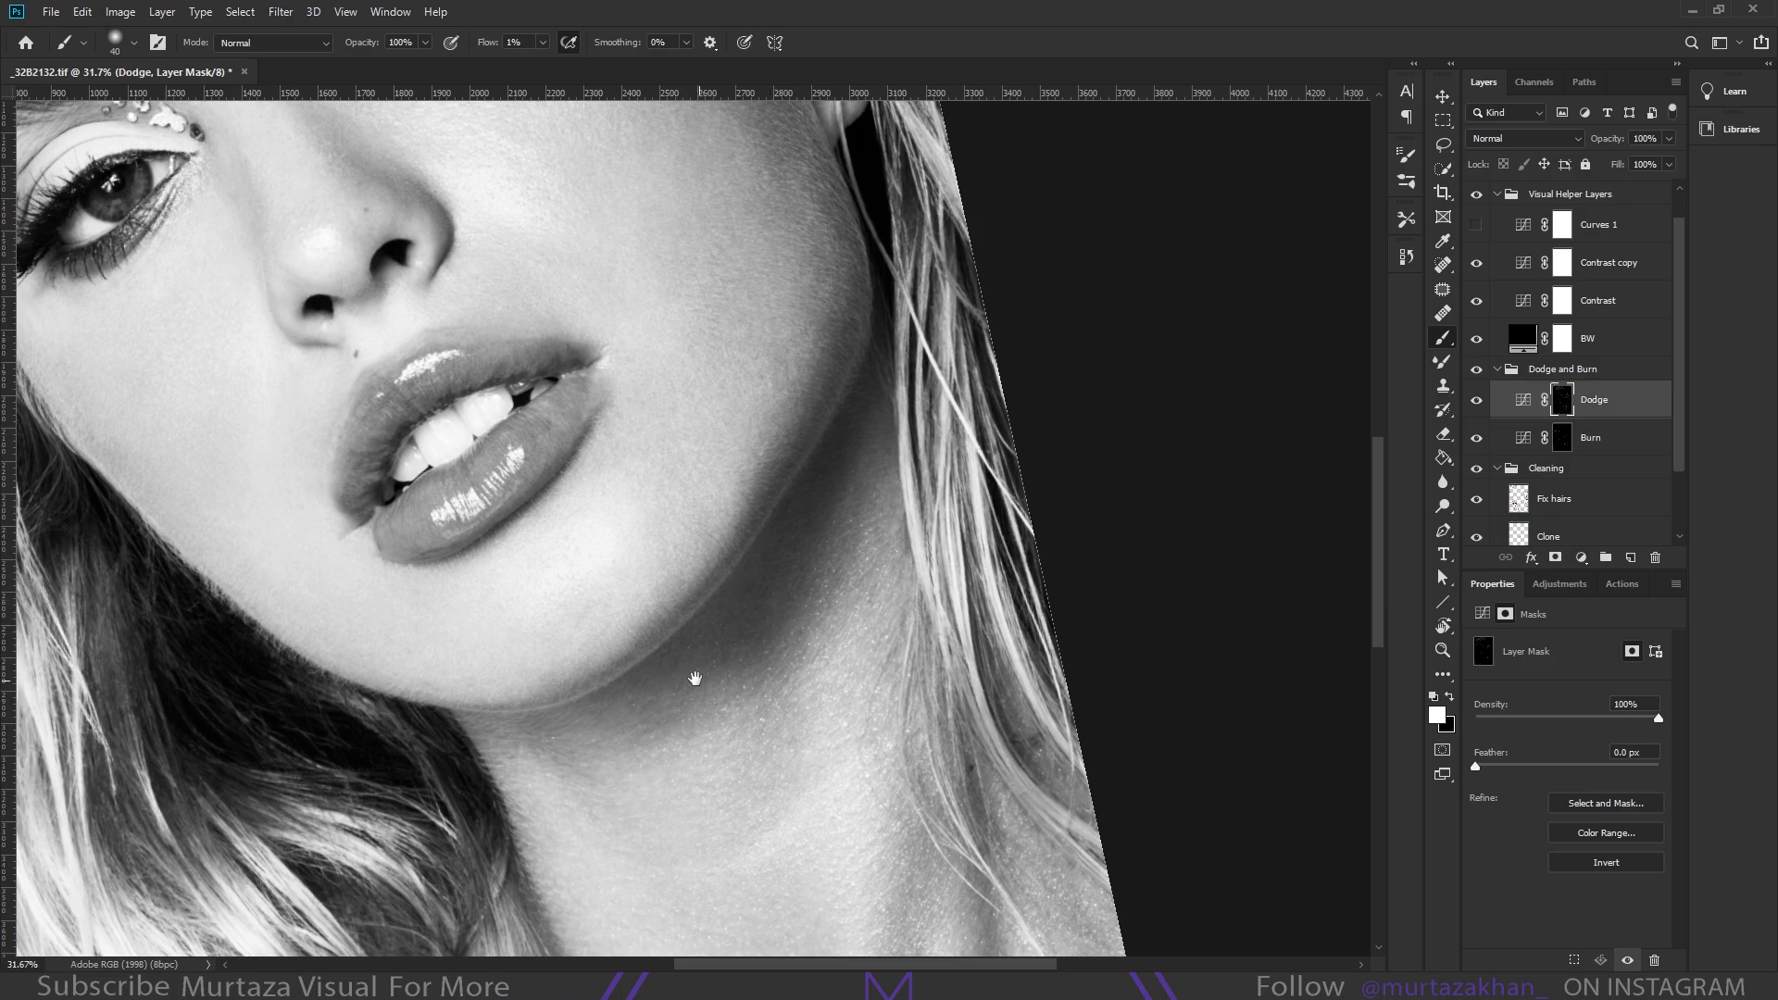
pyautogui.hotkey('alt', '[')
pyautogui.hotkey('alt', ']')
# Hide the helper layers, fit the portrait on screen, and resume dodging with a smaller brush
pyautogui.press('z')
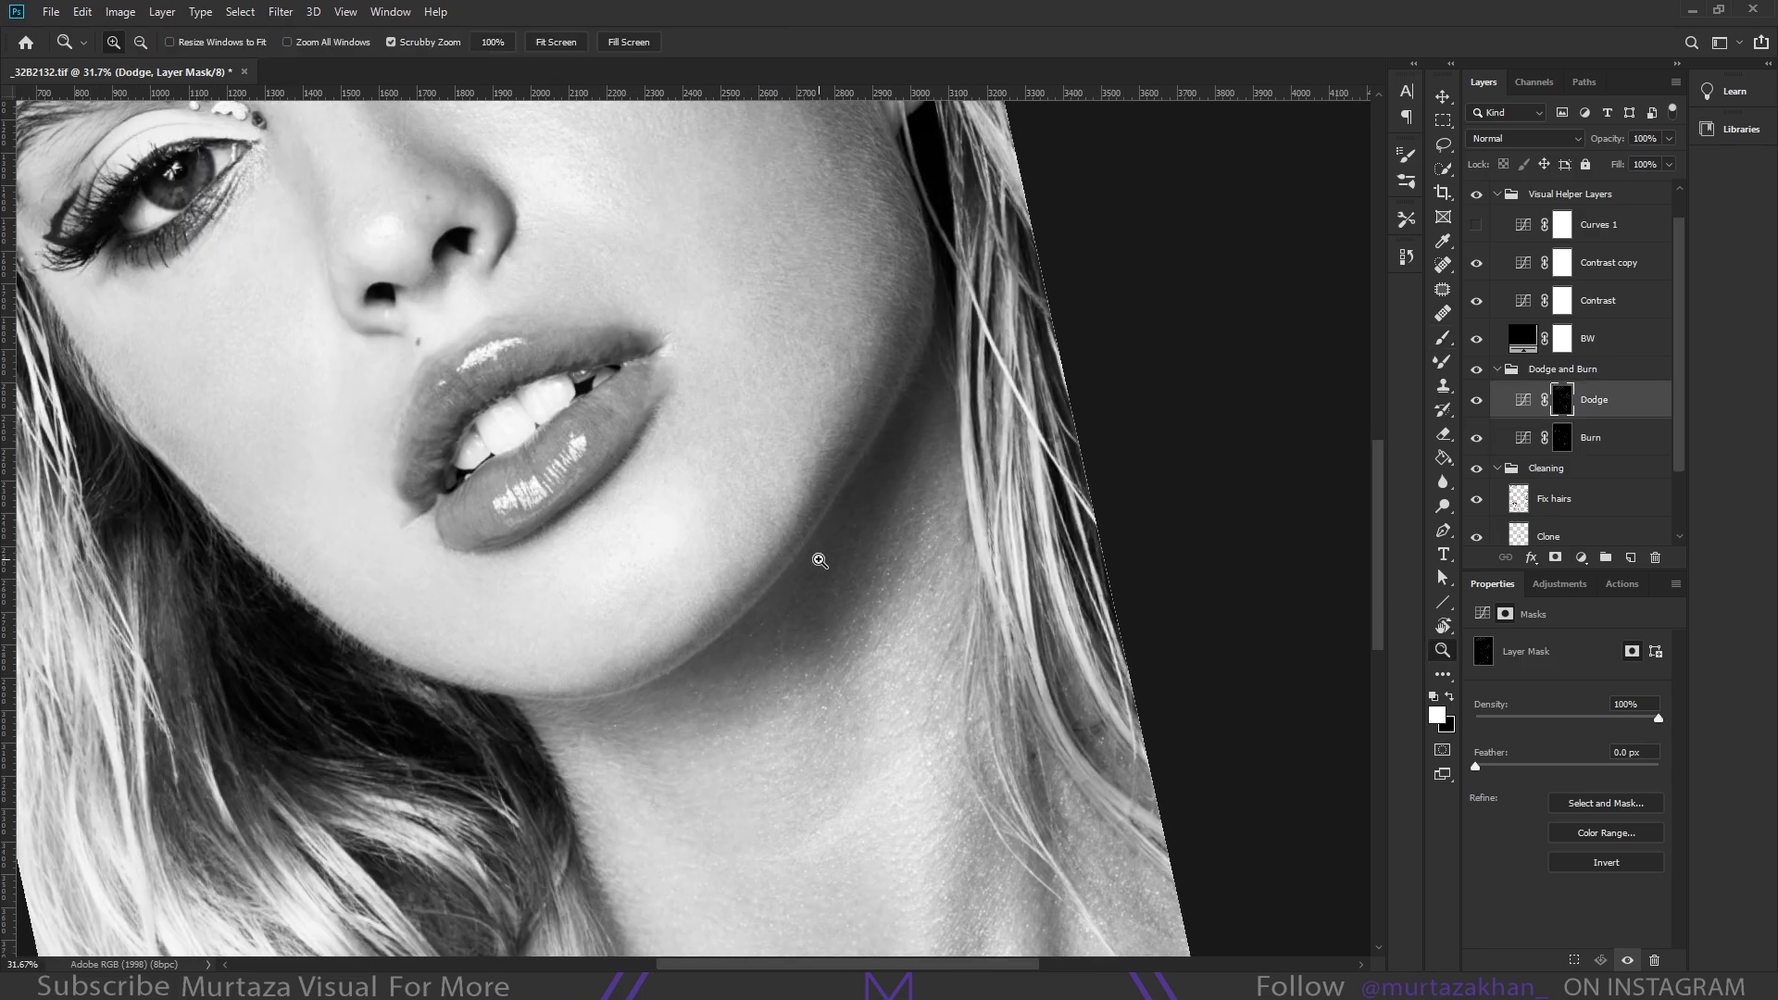
pyautogui.press('b')
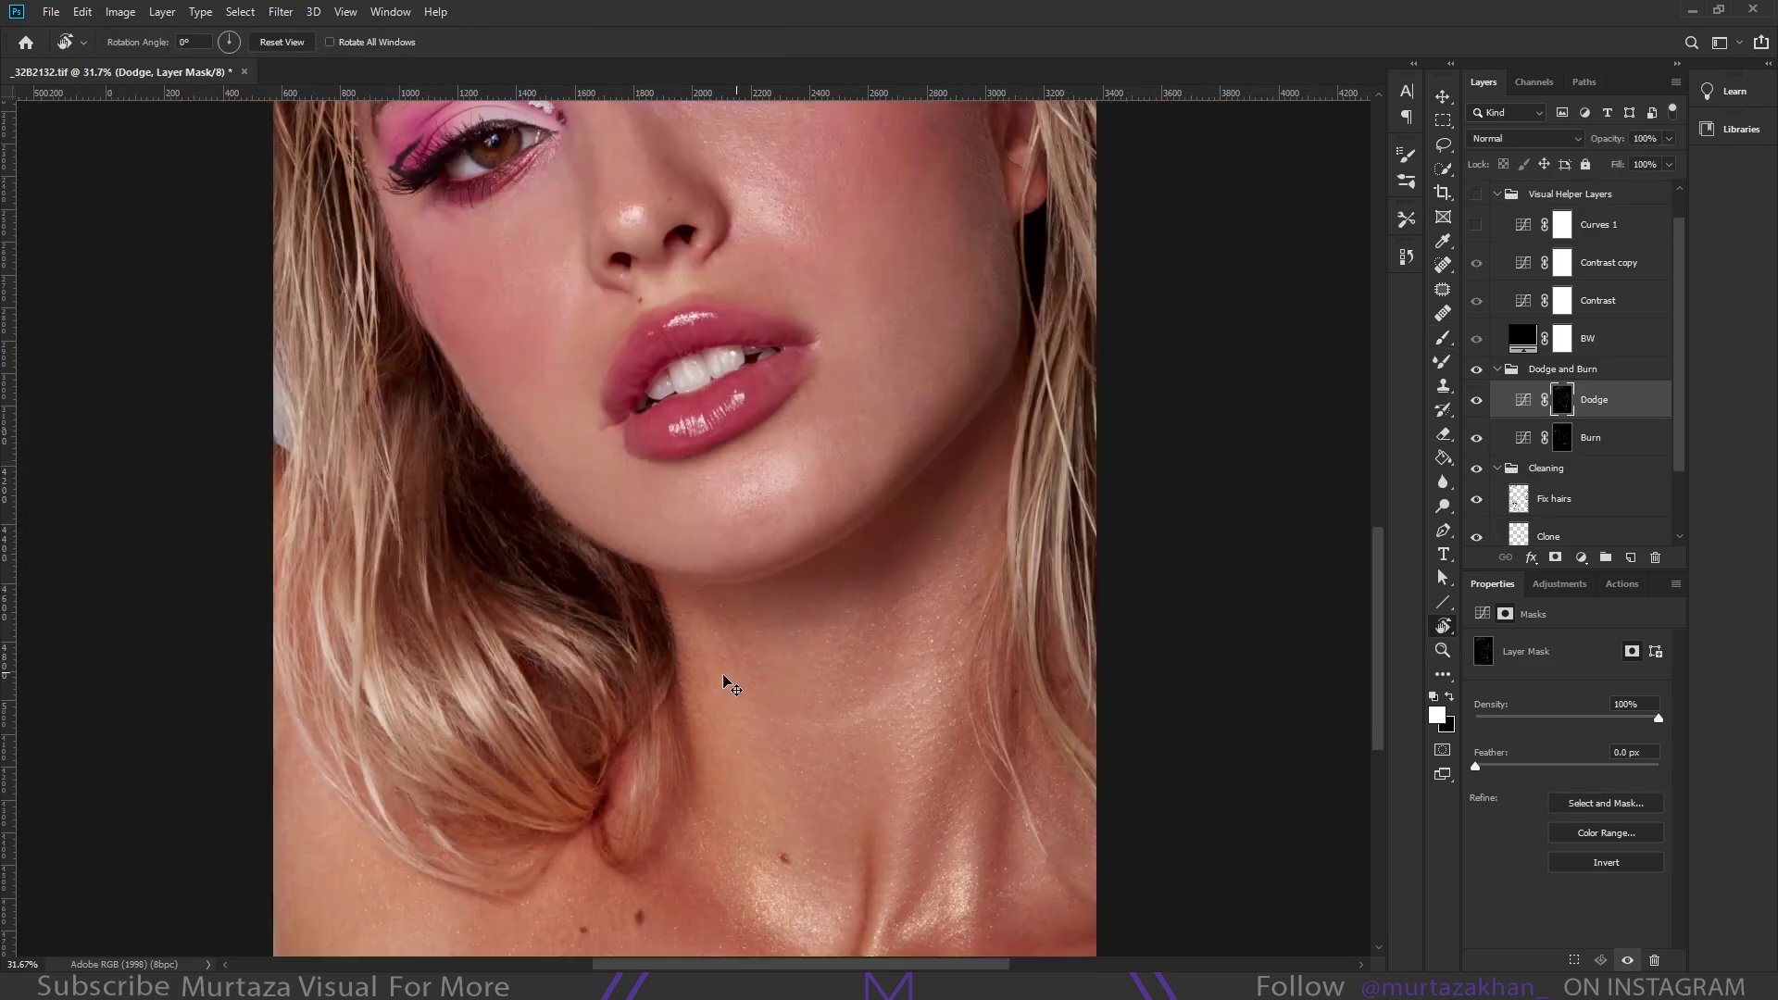
pyautogui.hotkey('ctrl', '0')
pyautogui.hotkey('alt', '[')
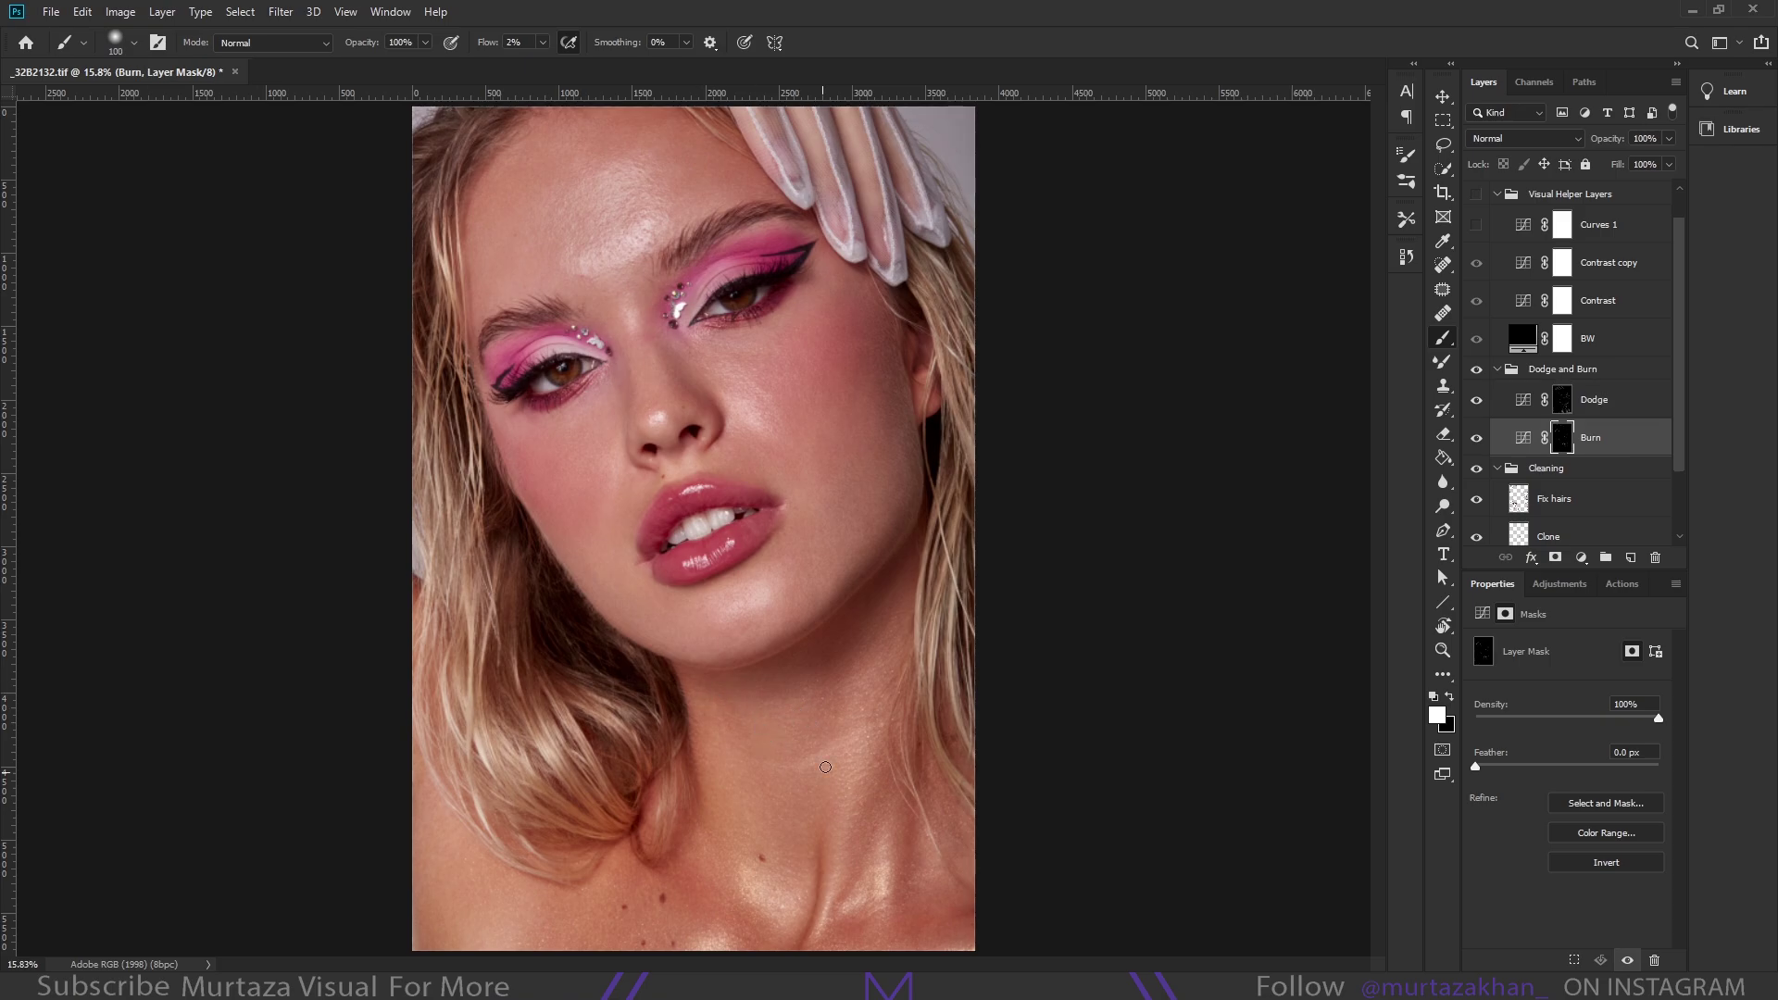
pyautogui.hotkey('alt', ']')
pyautogui.press('[')
pyautogui.press('[')
pyautogui.press('[')
# Zoom into the eyes and cheeks, drop flow to 1%, and burn the cheek
pyautogui.hotkey('ctrl', '+')
pyautogui.hotkey('ctrl', '+')
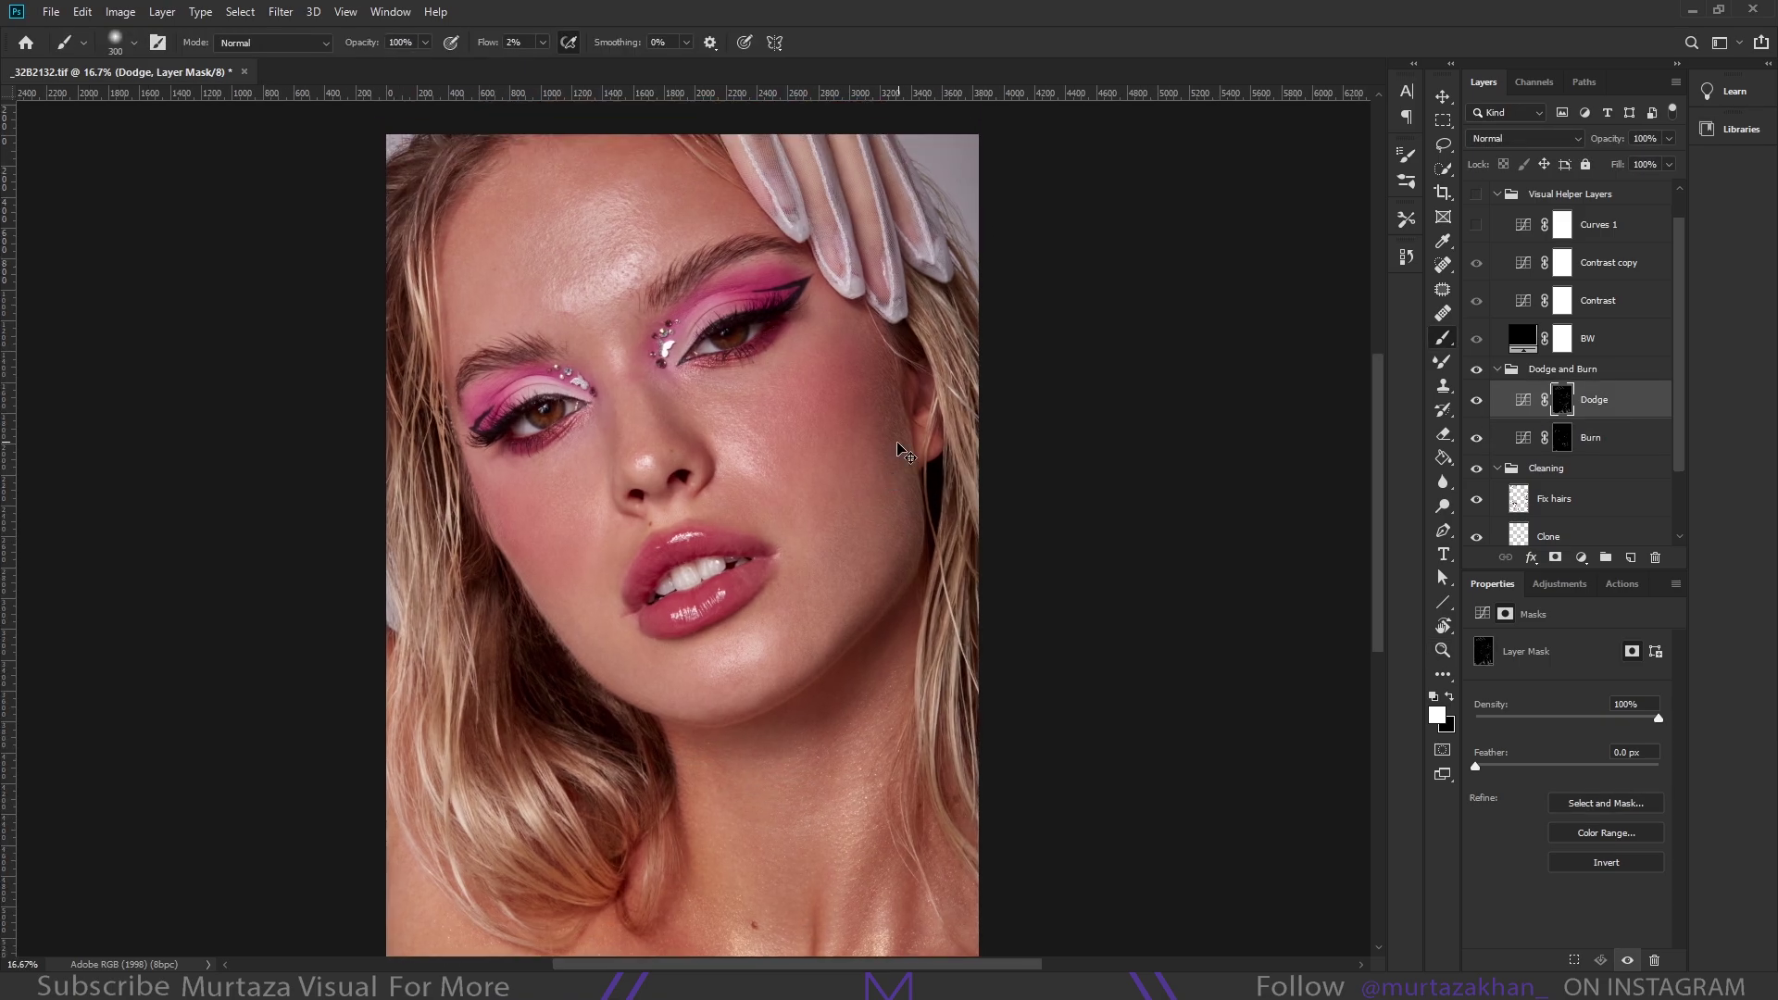
pyautogui.hotkey('alt', '[')
pyautogui.hotkey('alt', ']')
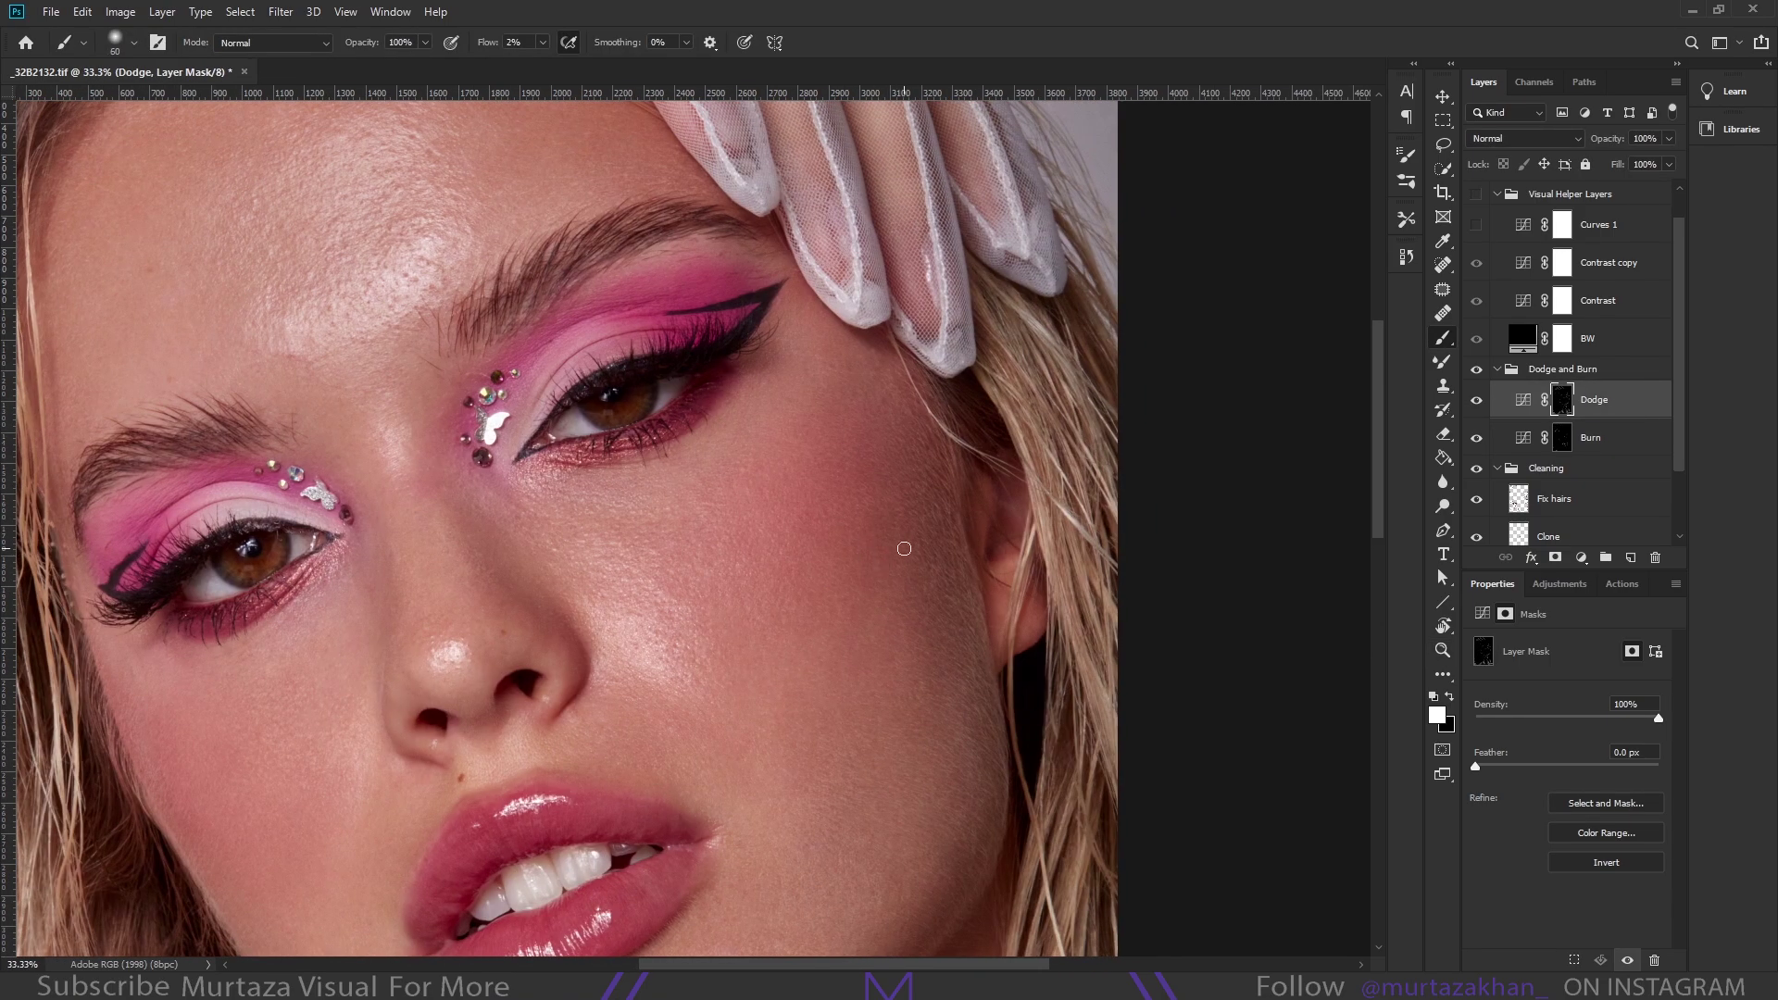
pyautogui.moveTo(905, 544); pyautogui.dragTo(739, 503)
pyautogui.hotkey('alt', '[')
pyautogui.press('[')
pyautogui.press('[')
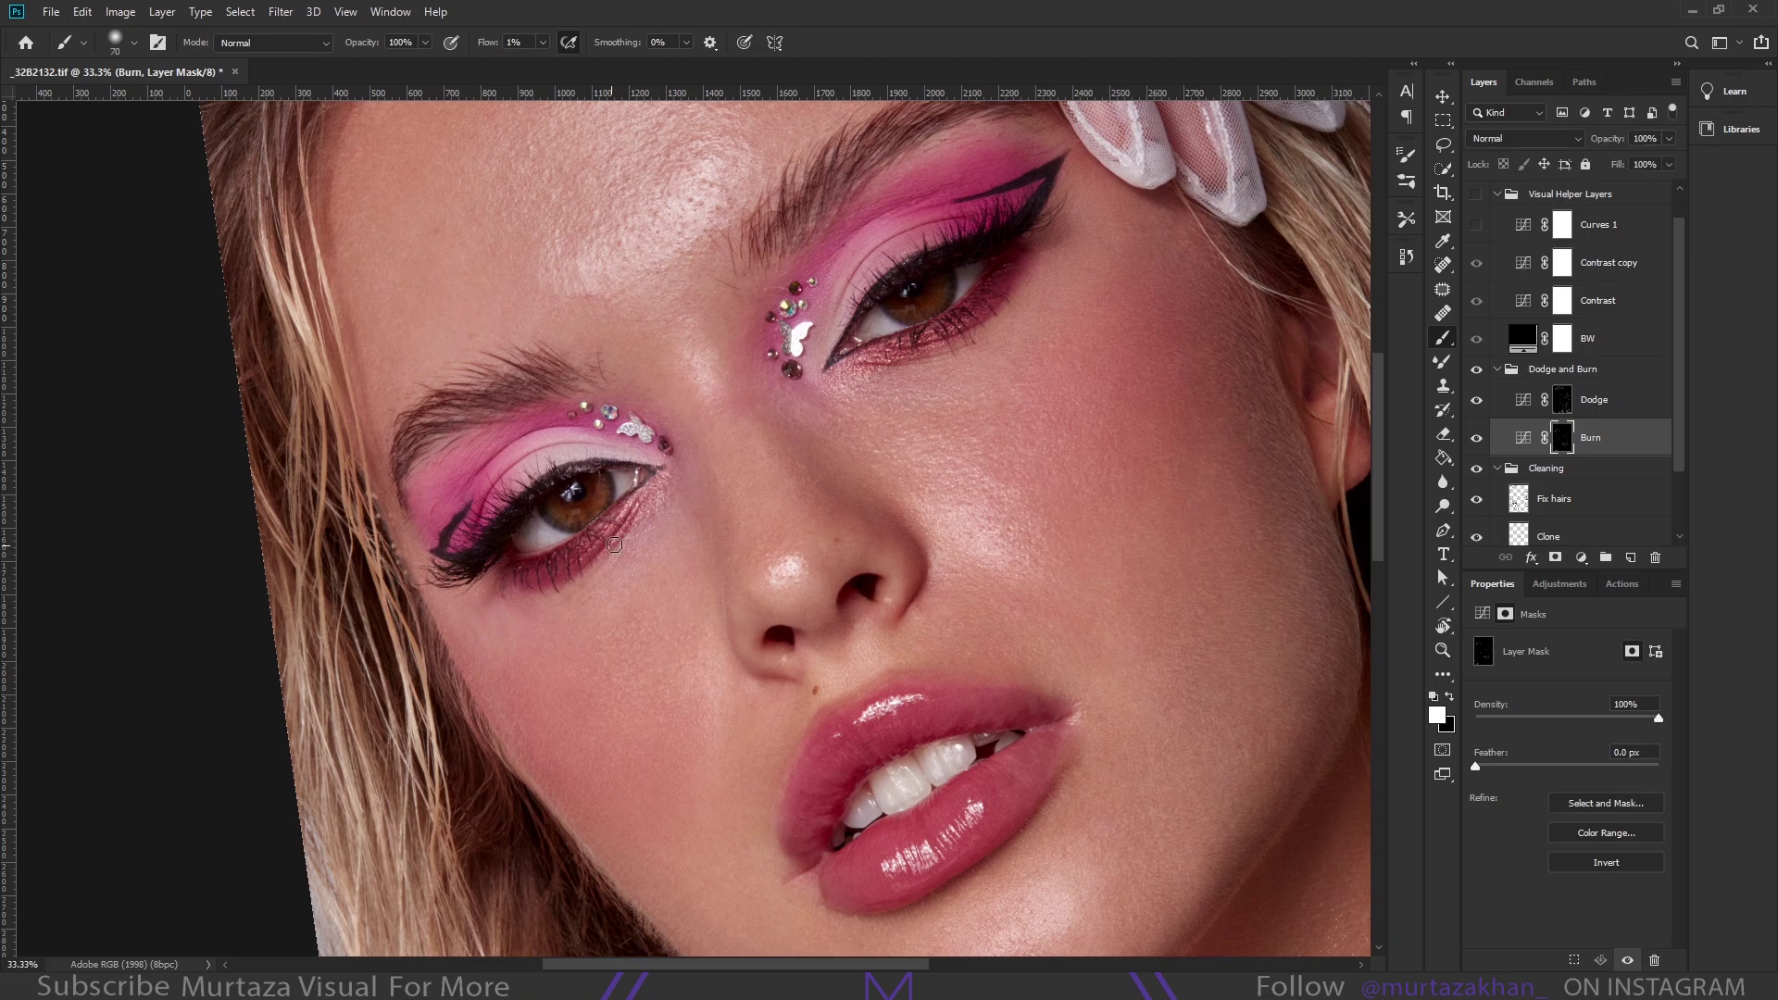
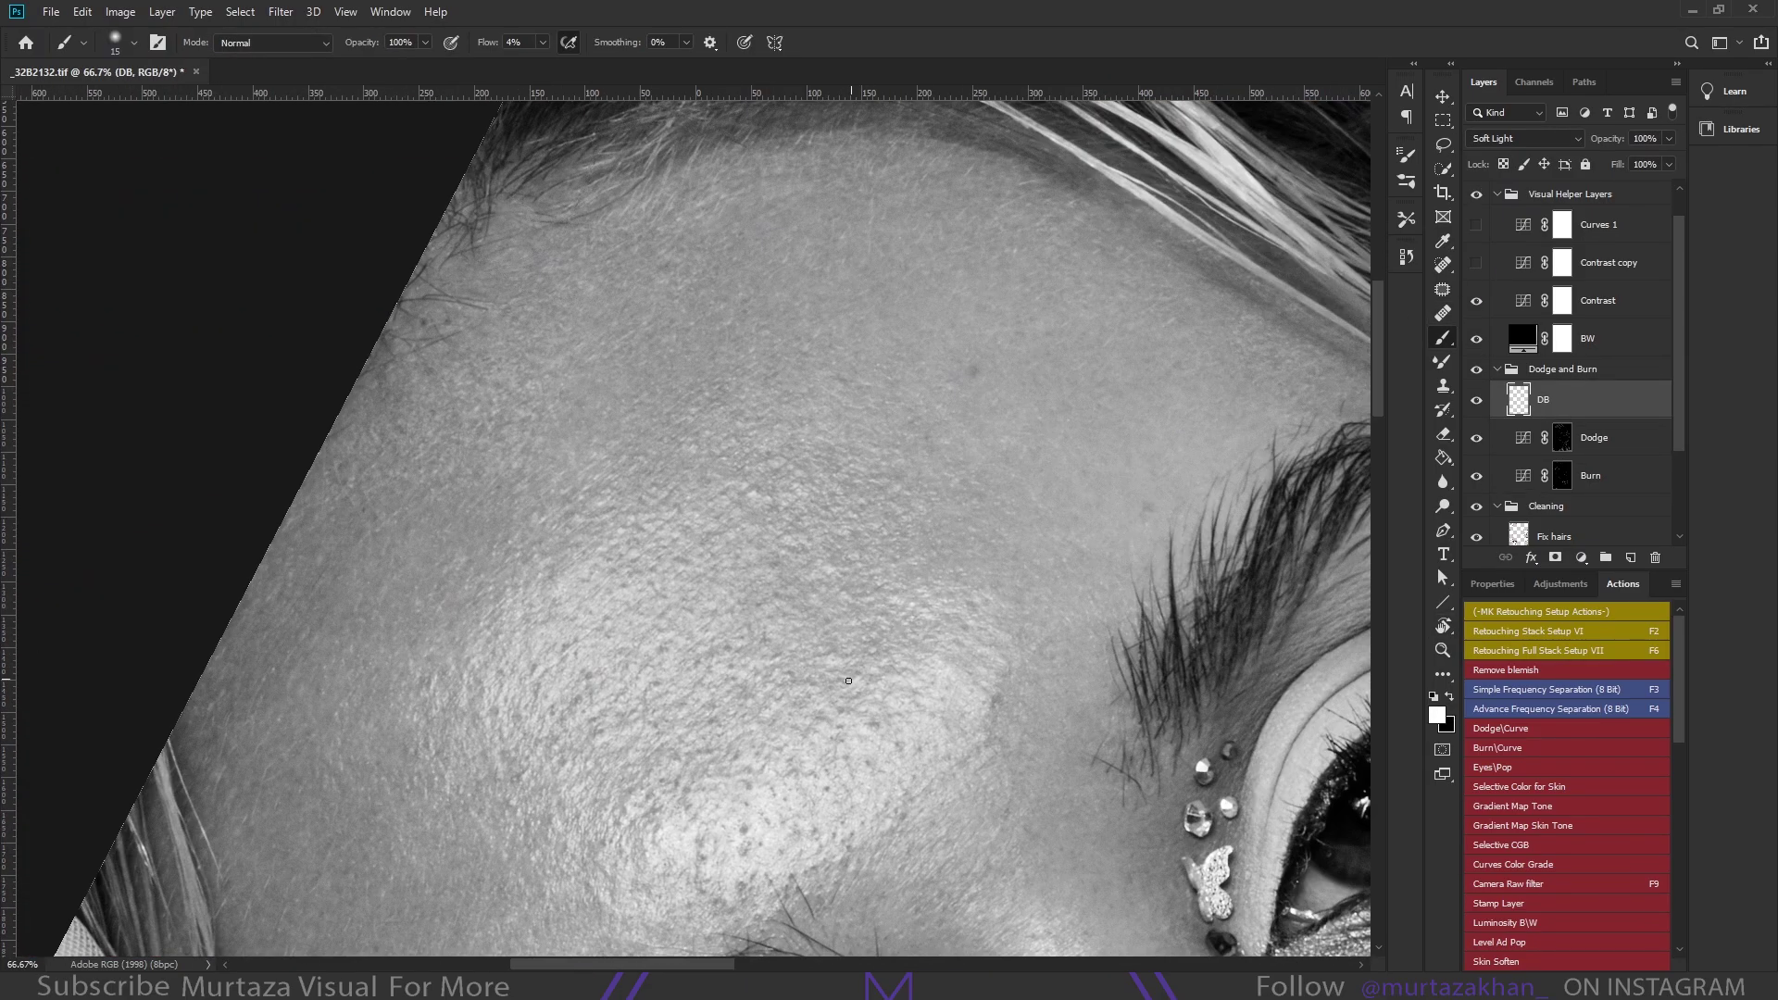
# Bring the forehead and hairline into view and paint its patches on DB, alternating black and white
pyautogui.hscroll(5, 690, 759)
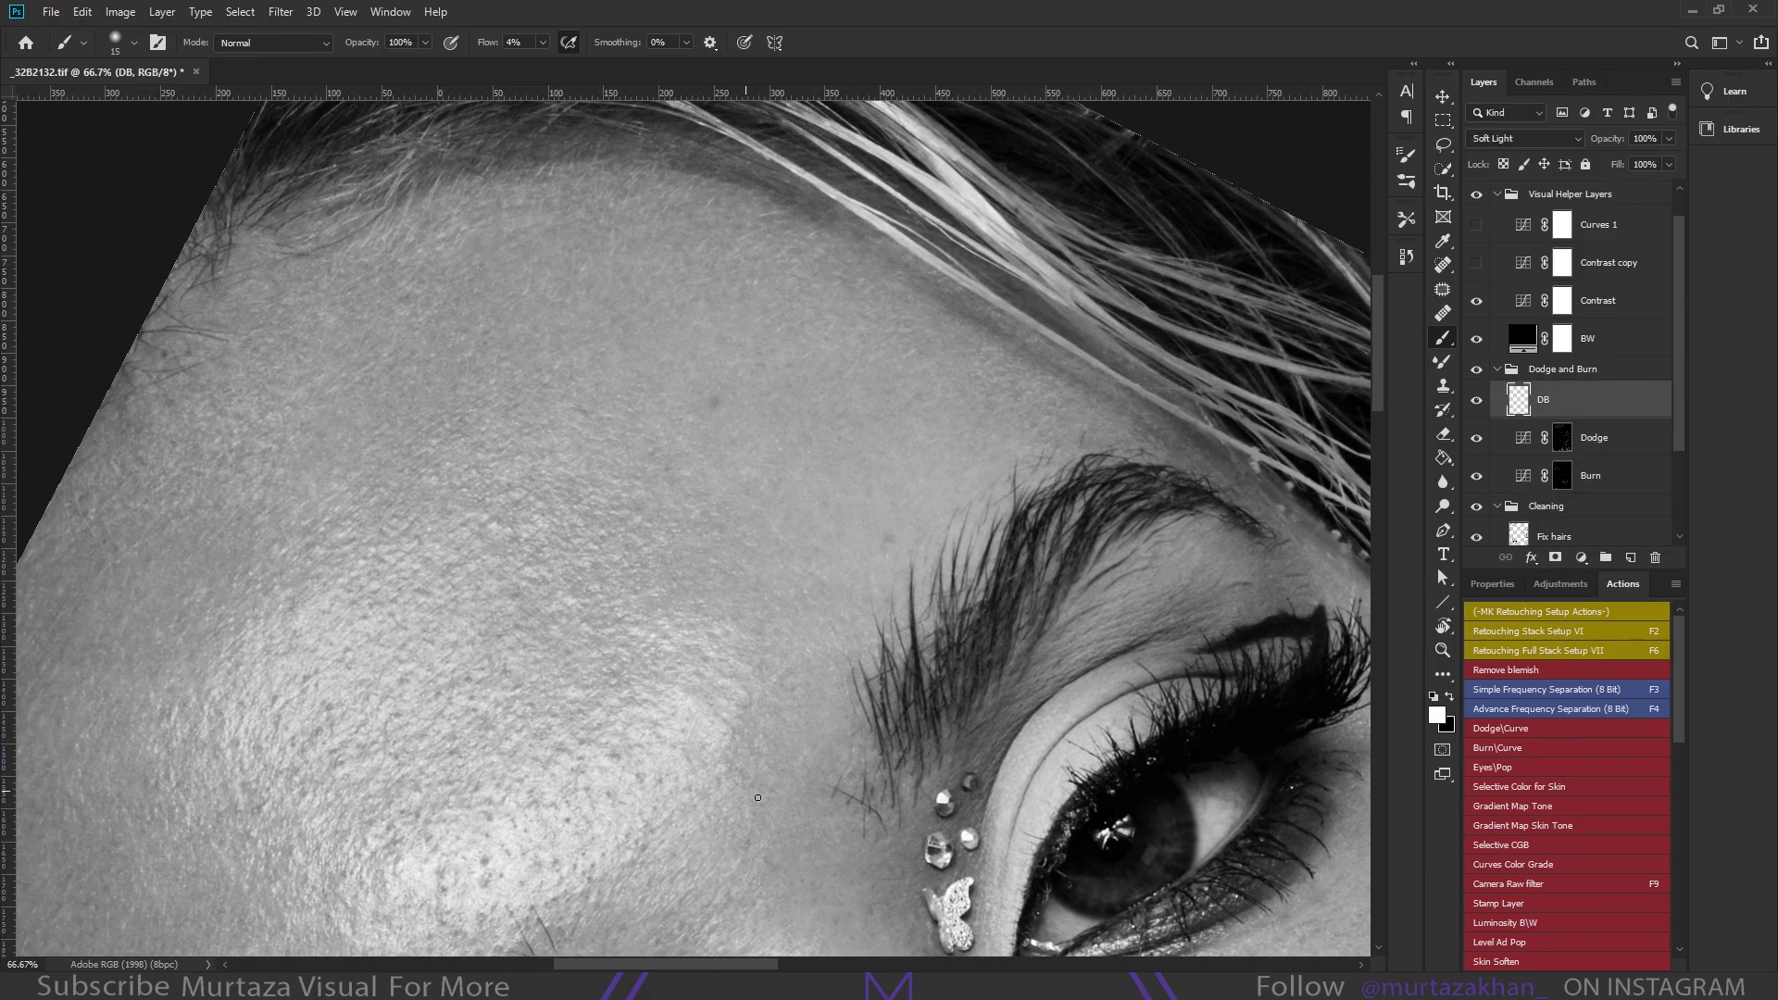
pyautogui.moveTo(757, 797); pyautogui.dragTo(853, 758)
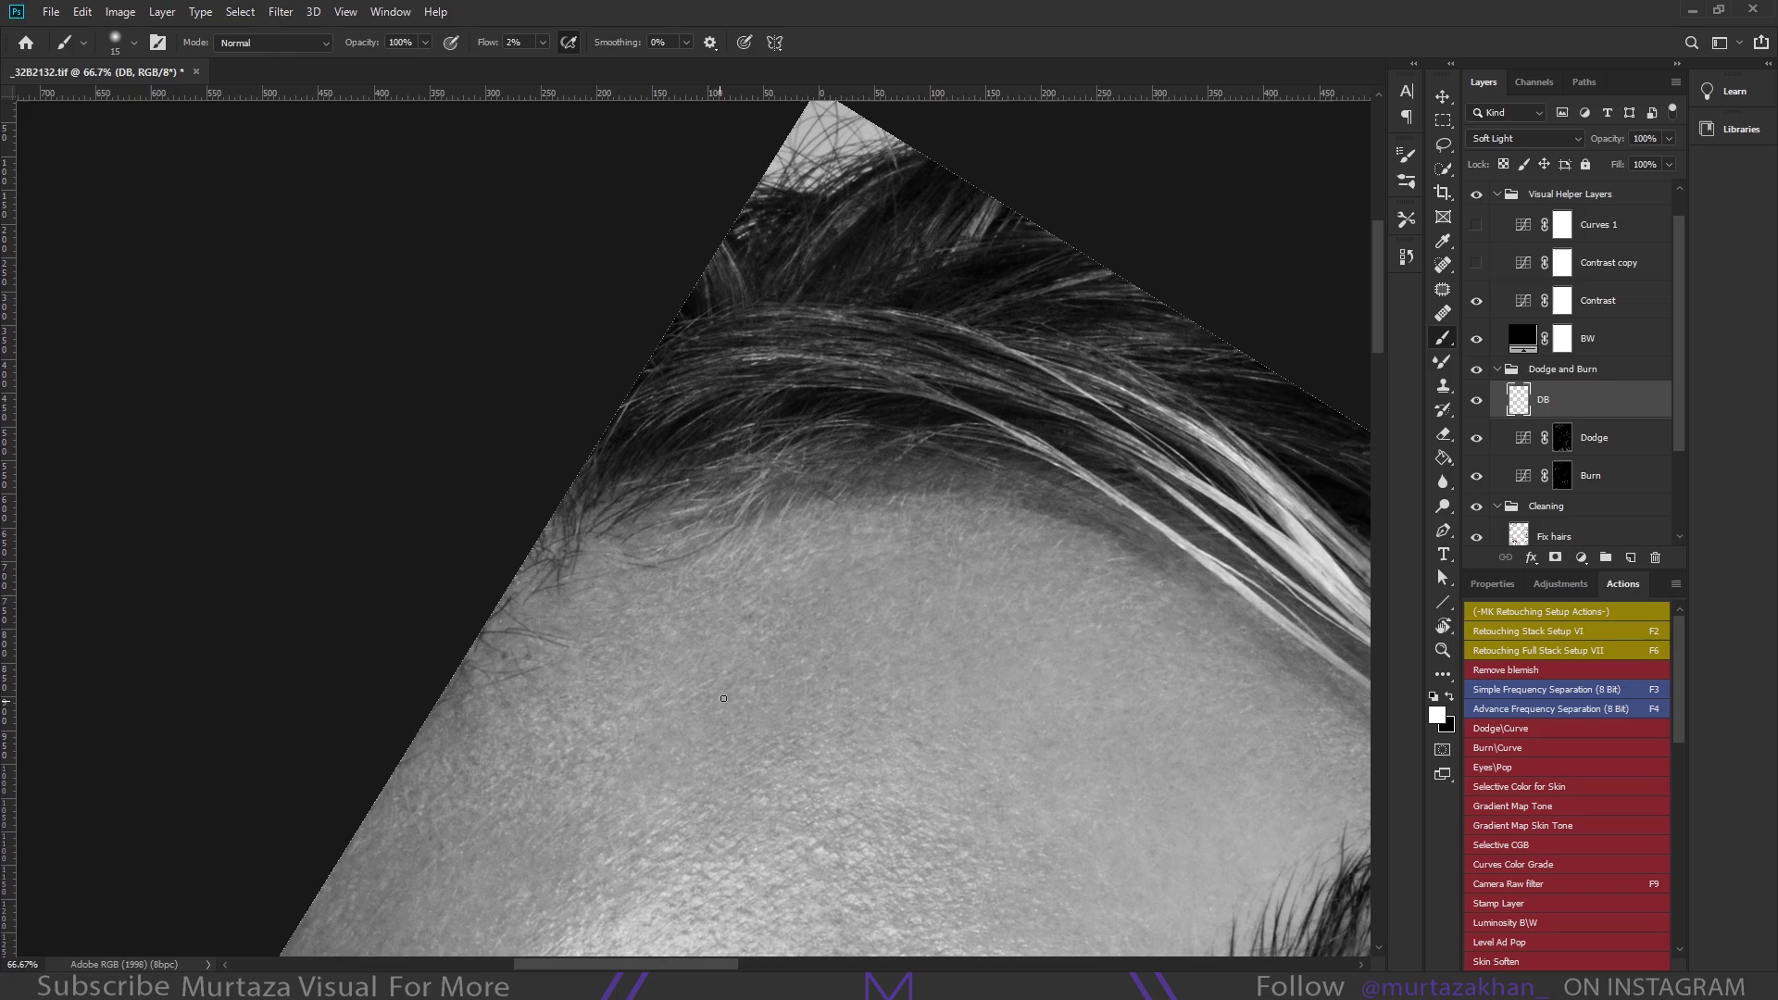
pyautogui.press('x')
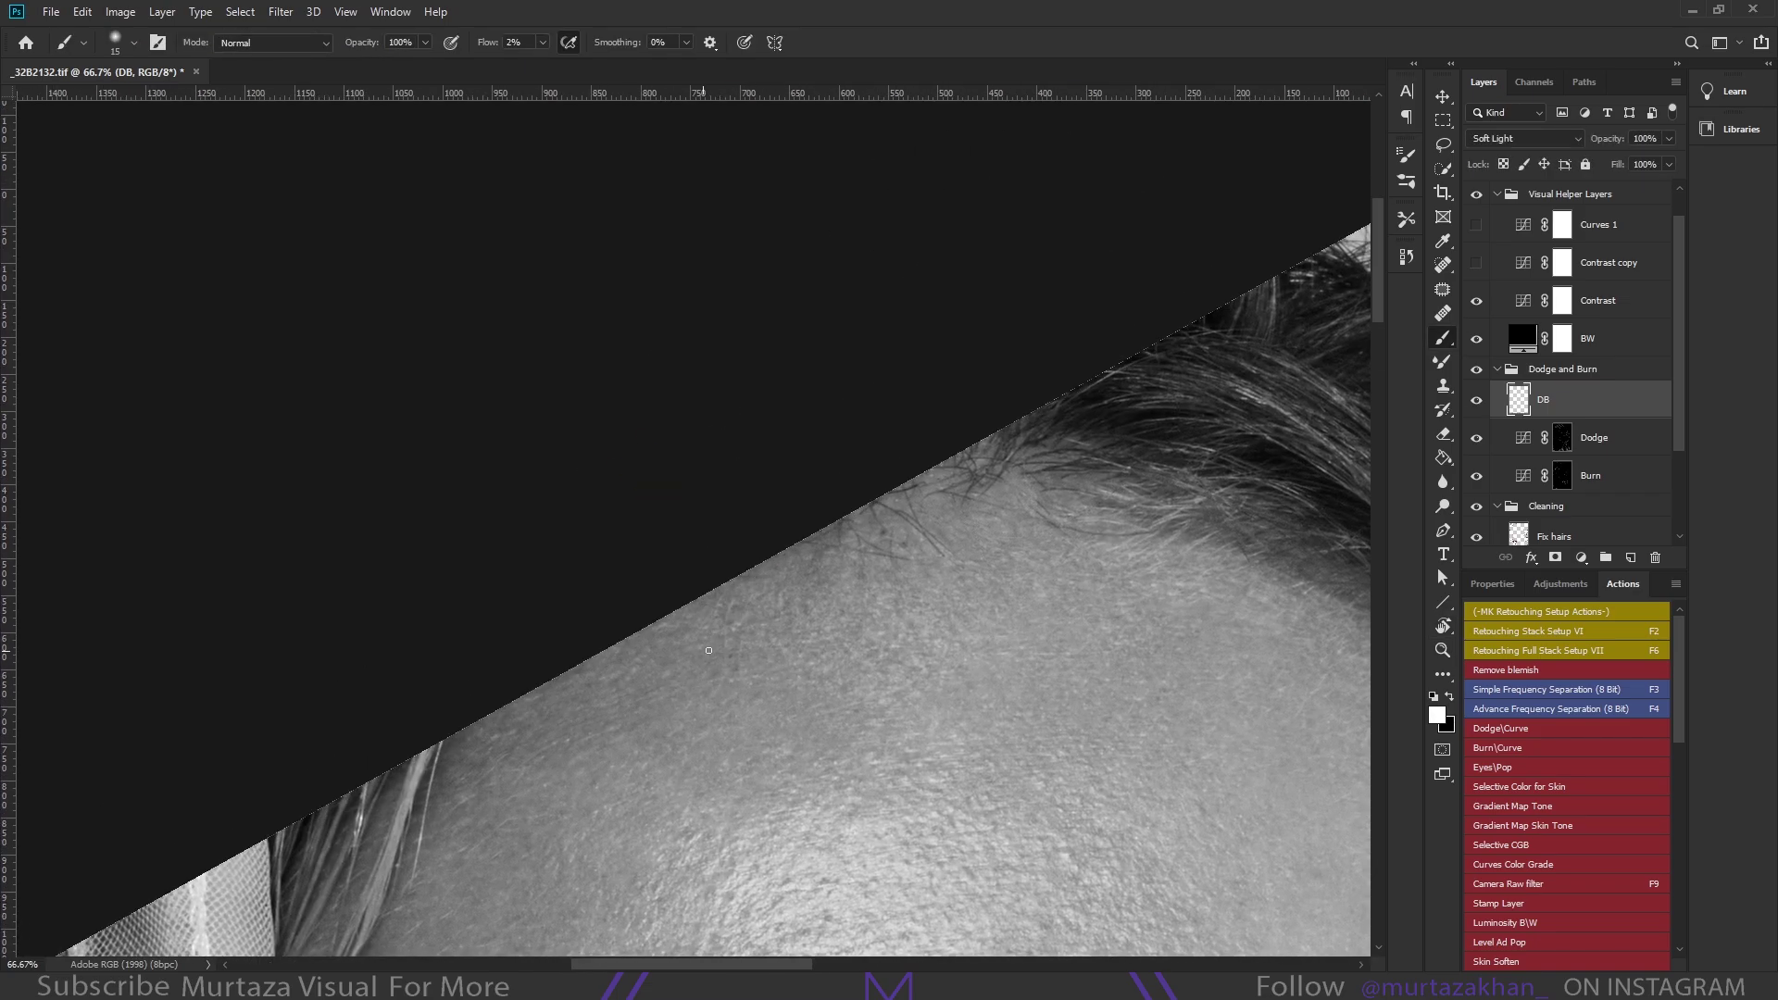
pyautogui.press('x')
pyautogui.scroll(-3, 590, 793)
pyautogui.scroll(-3, 738, 727)
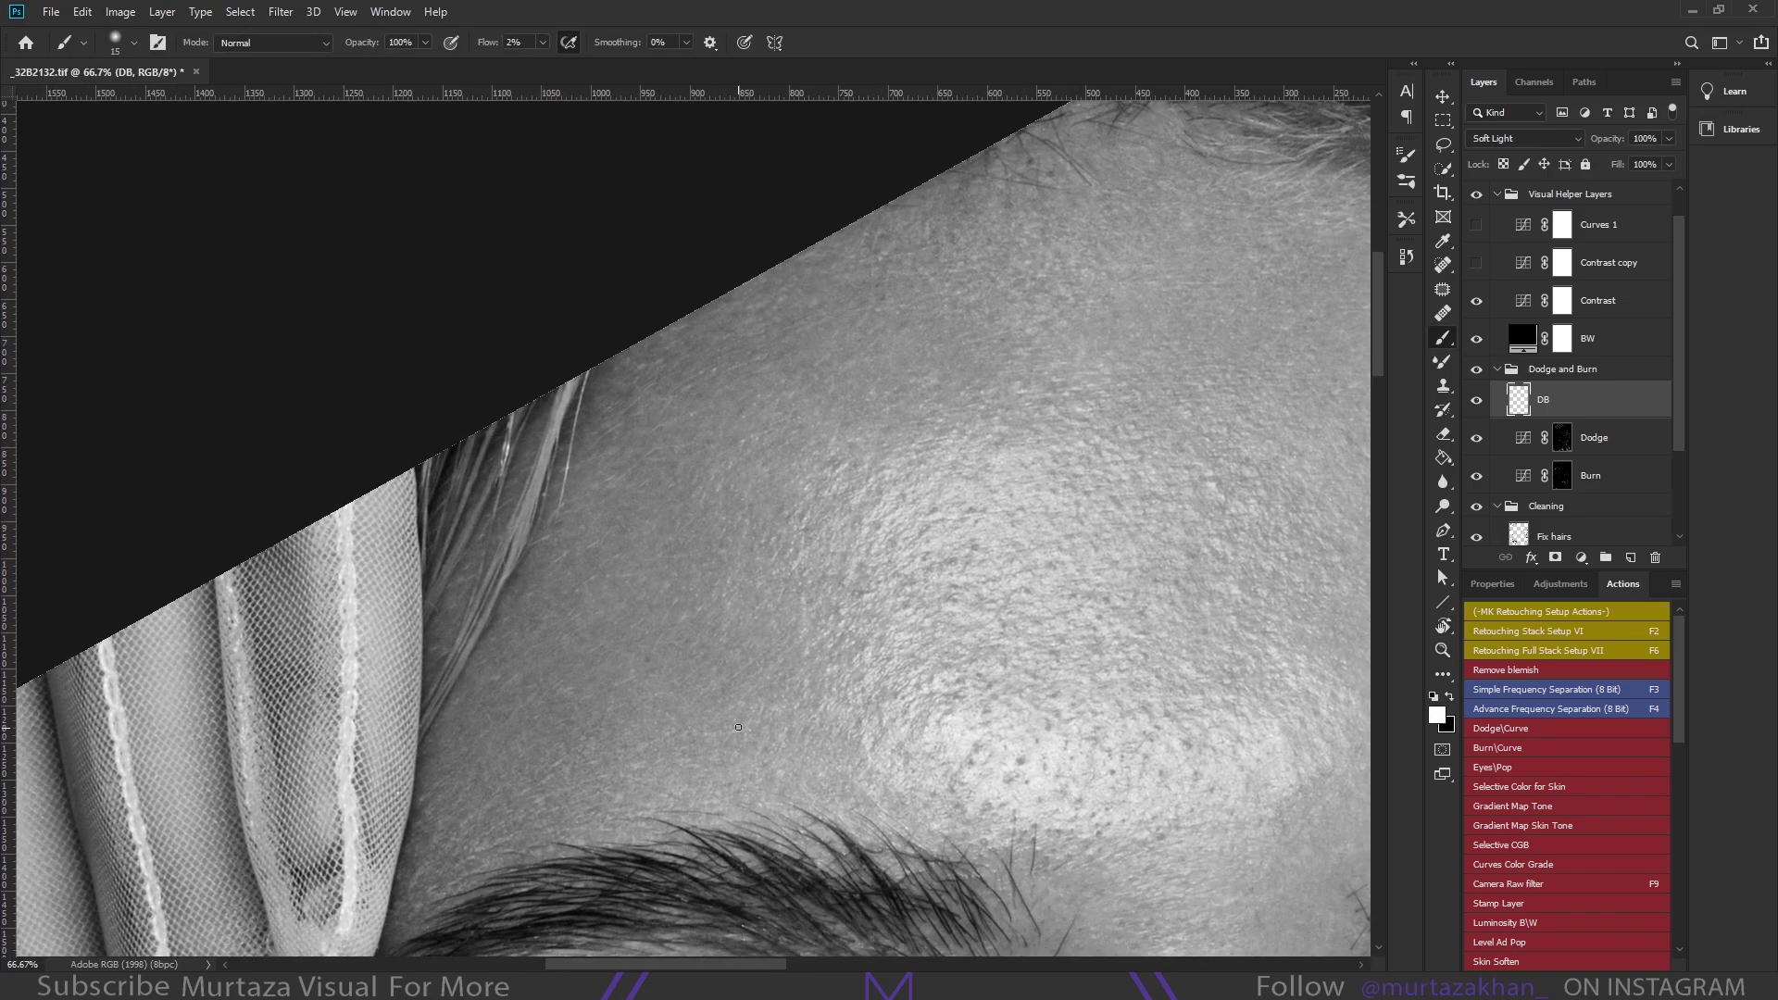
# Hide the BW helper layer and paint the forehead in colour with a resized brush
pyautogui.press('x')
pyautogui.press('[')
pyautogui.press('[')
pyautogui.press('[')
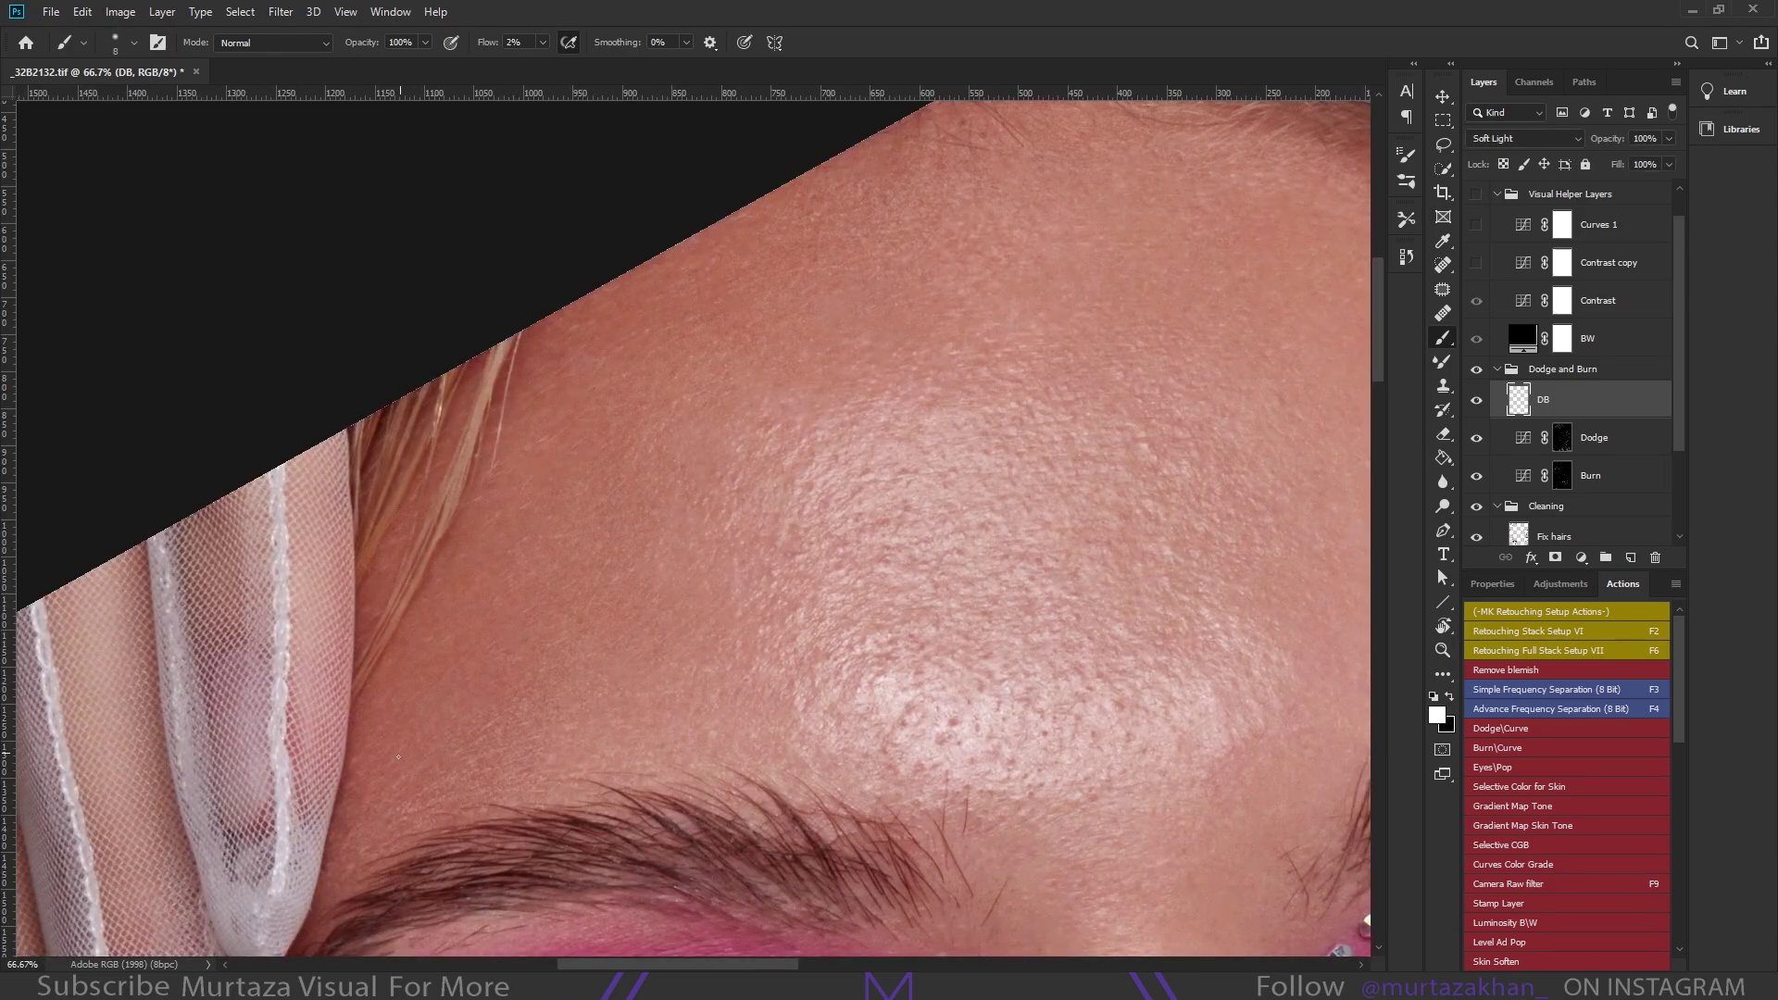
pyautogui.hscroll(3, 493, 761)
pyautogui.press(']')
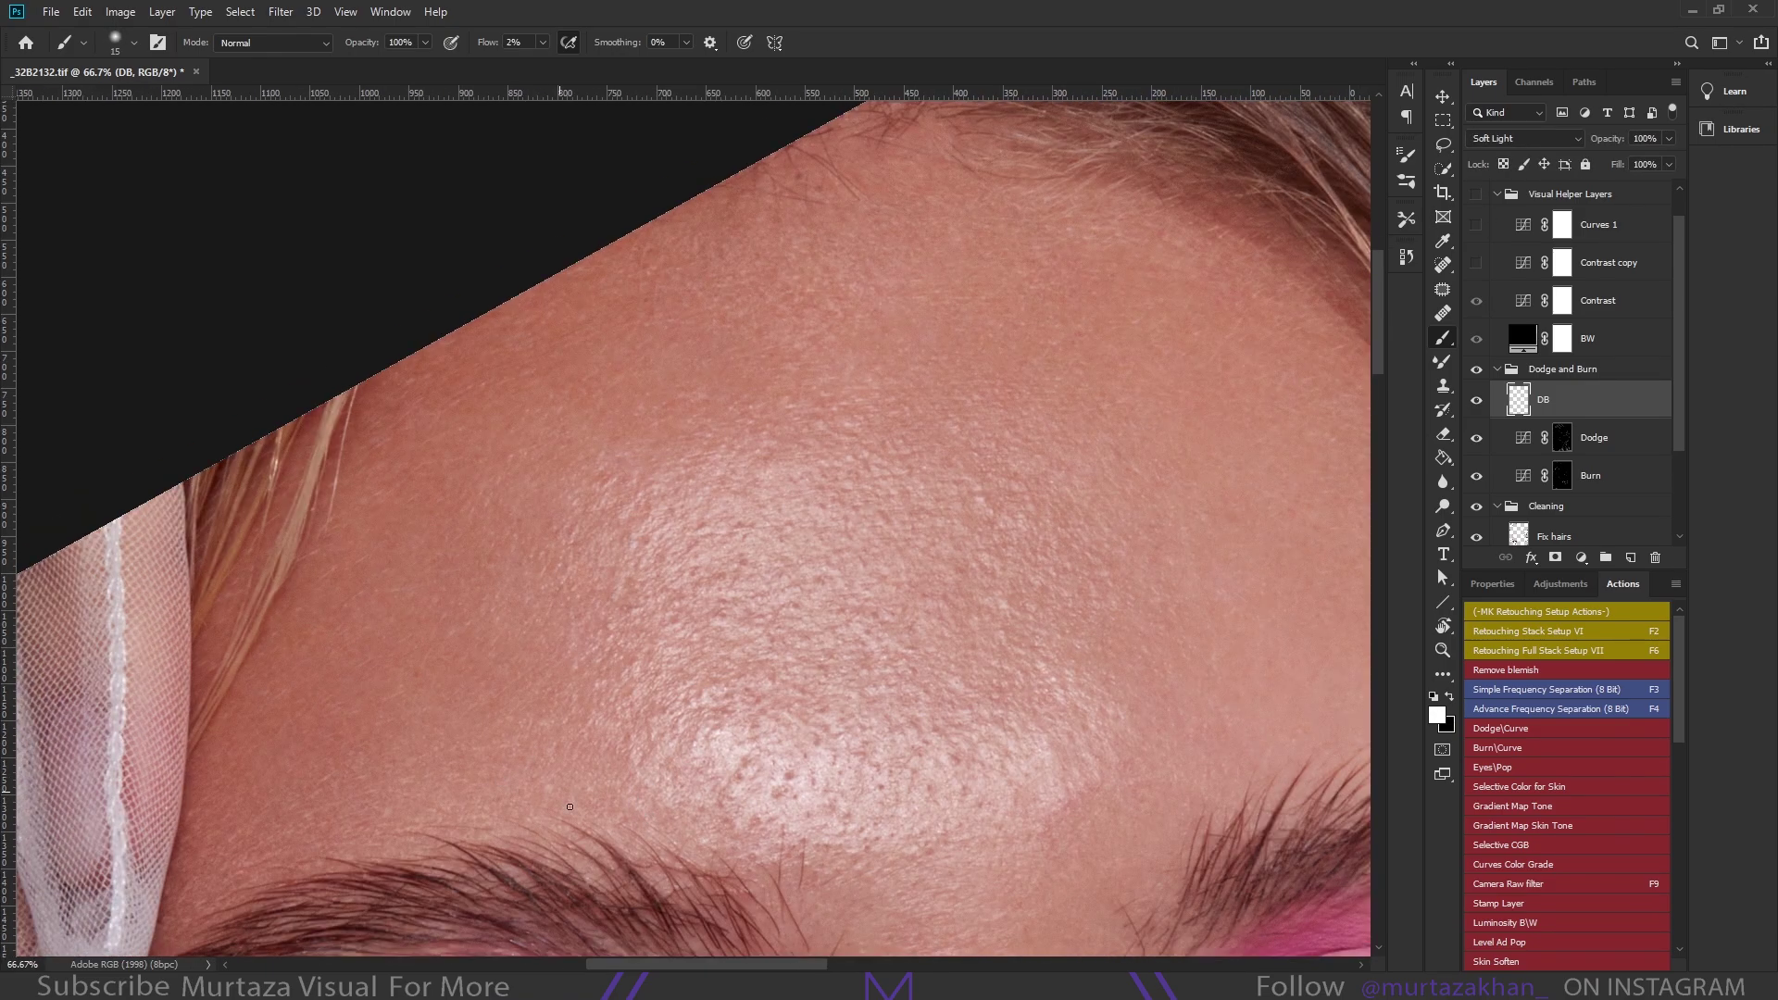
pyautogui.scroll(3, 569, 807)
pyautogui.scroll(3, 630, 593)
pyautogui.press('x')
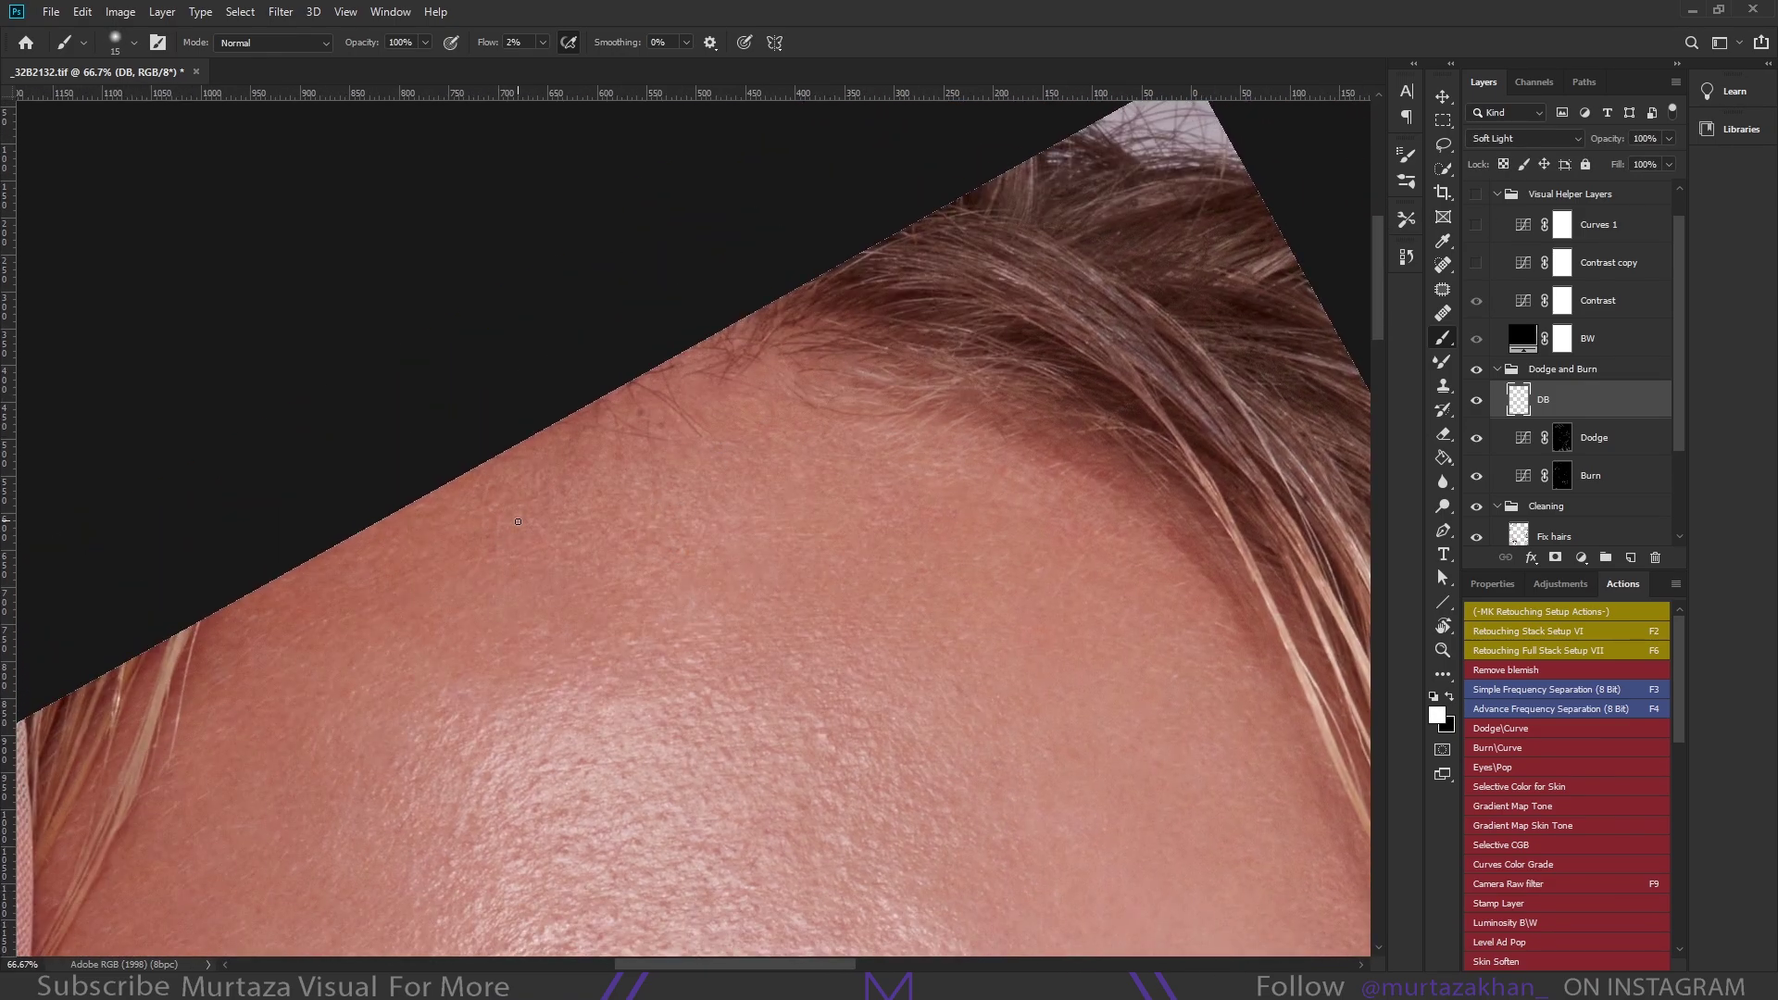
# Continue evening the cheek and jaw at 1% flow with a slightly smaller brush
pyautogui.scroll(-3, 518, 521)
pyautogui.scroll(-2, 500, 602)
pyautogui.scroll(-3, 484, 699)
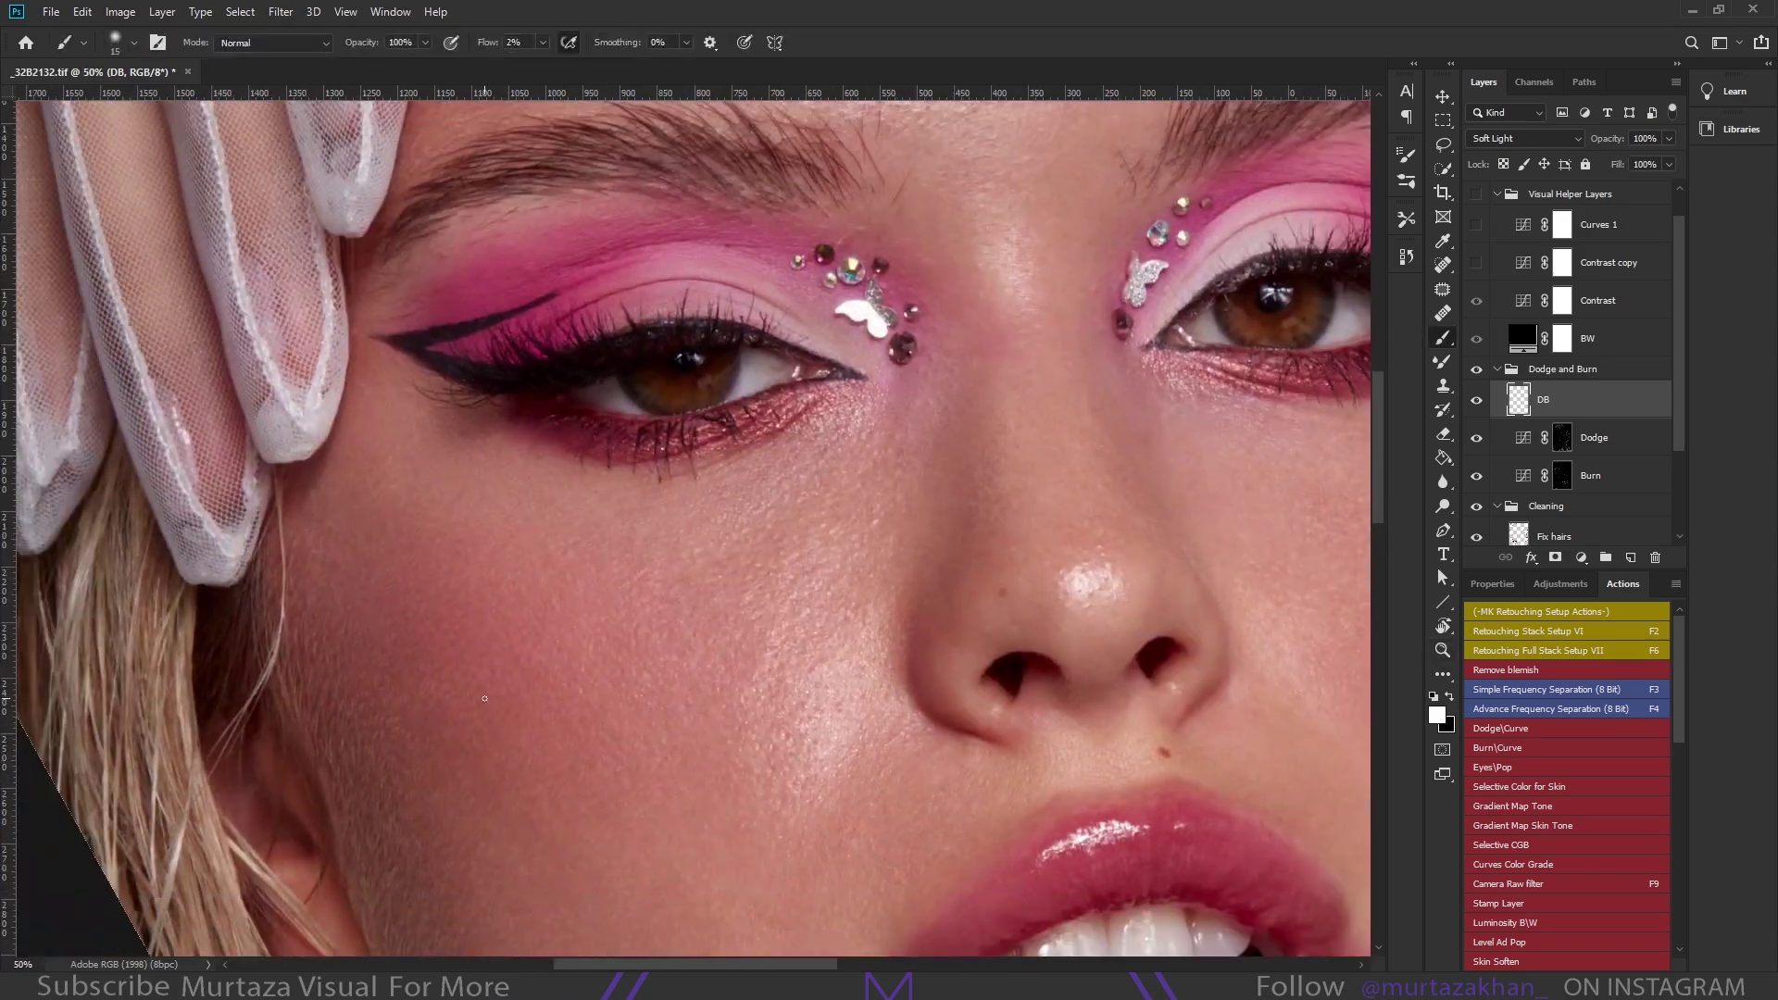
pyautogui.scroll(-5, 463, 556)
pyautogui.scroll(-2, 616, 595)
pyautogui.hscroll(3, 616, 596)
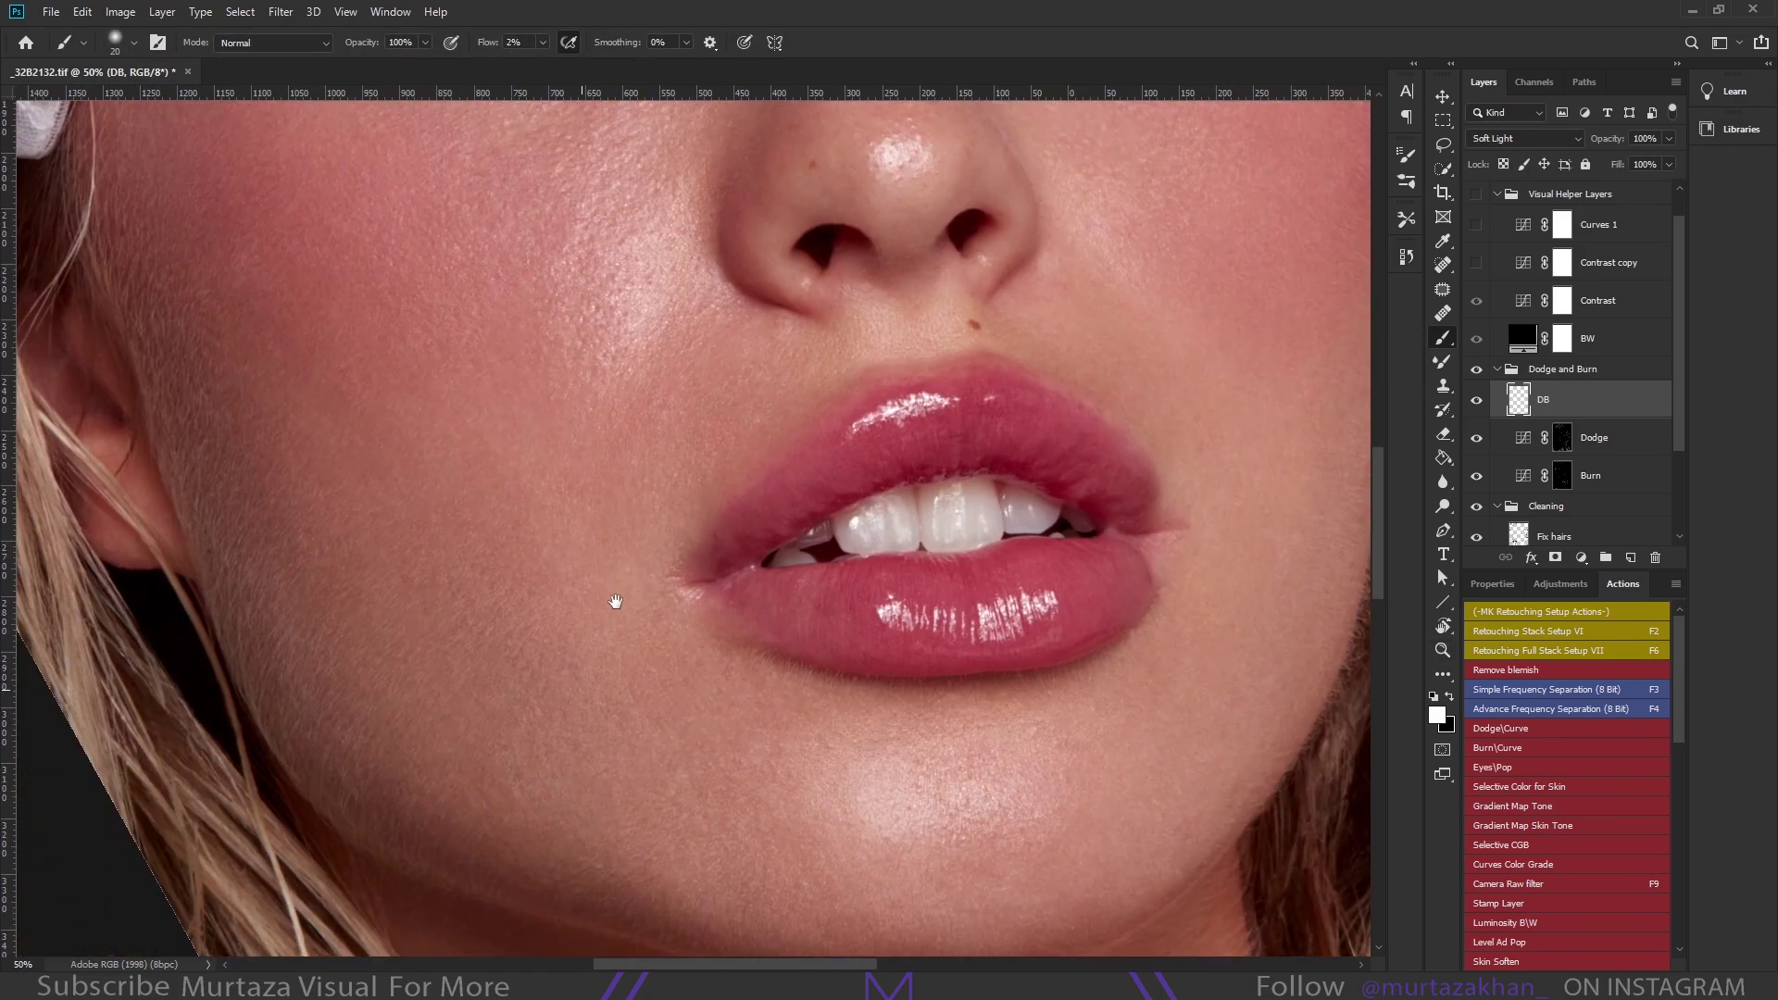
pyautogui.hscroll(-2, 704, 750)
pyautogui.press('[')
pyautogui.scroll(1, 639, 722)
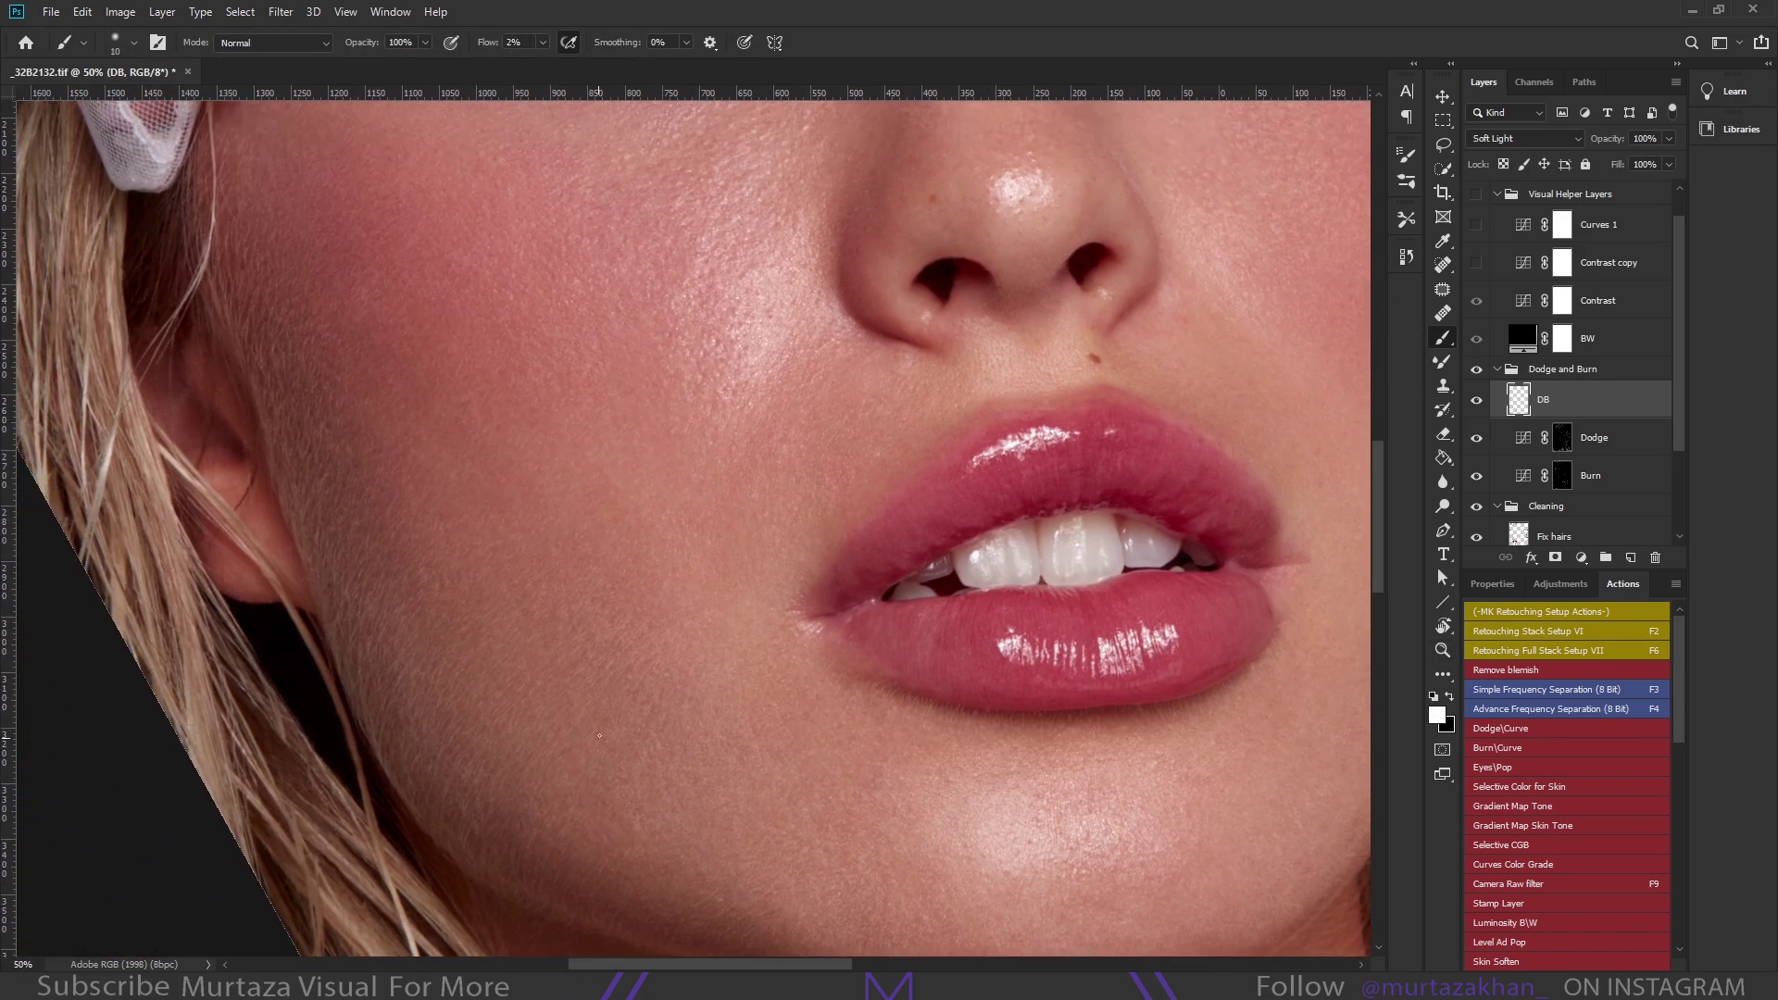
pyautogui.hscroll(-1, 602, 713)
# Select the Dodge curves mask, restore the BW helper view, and raise brush flow to 2%
pyautogui.press('x')
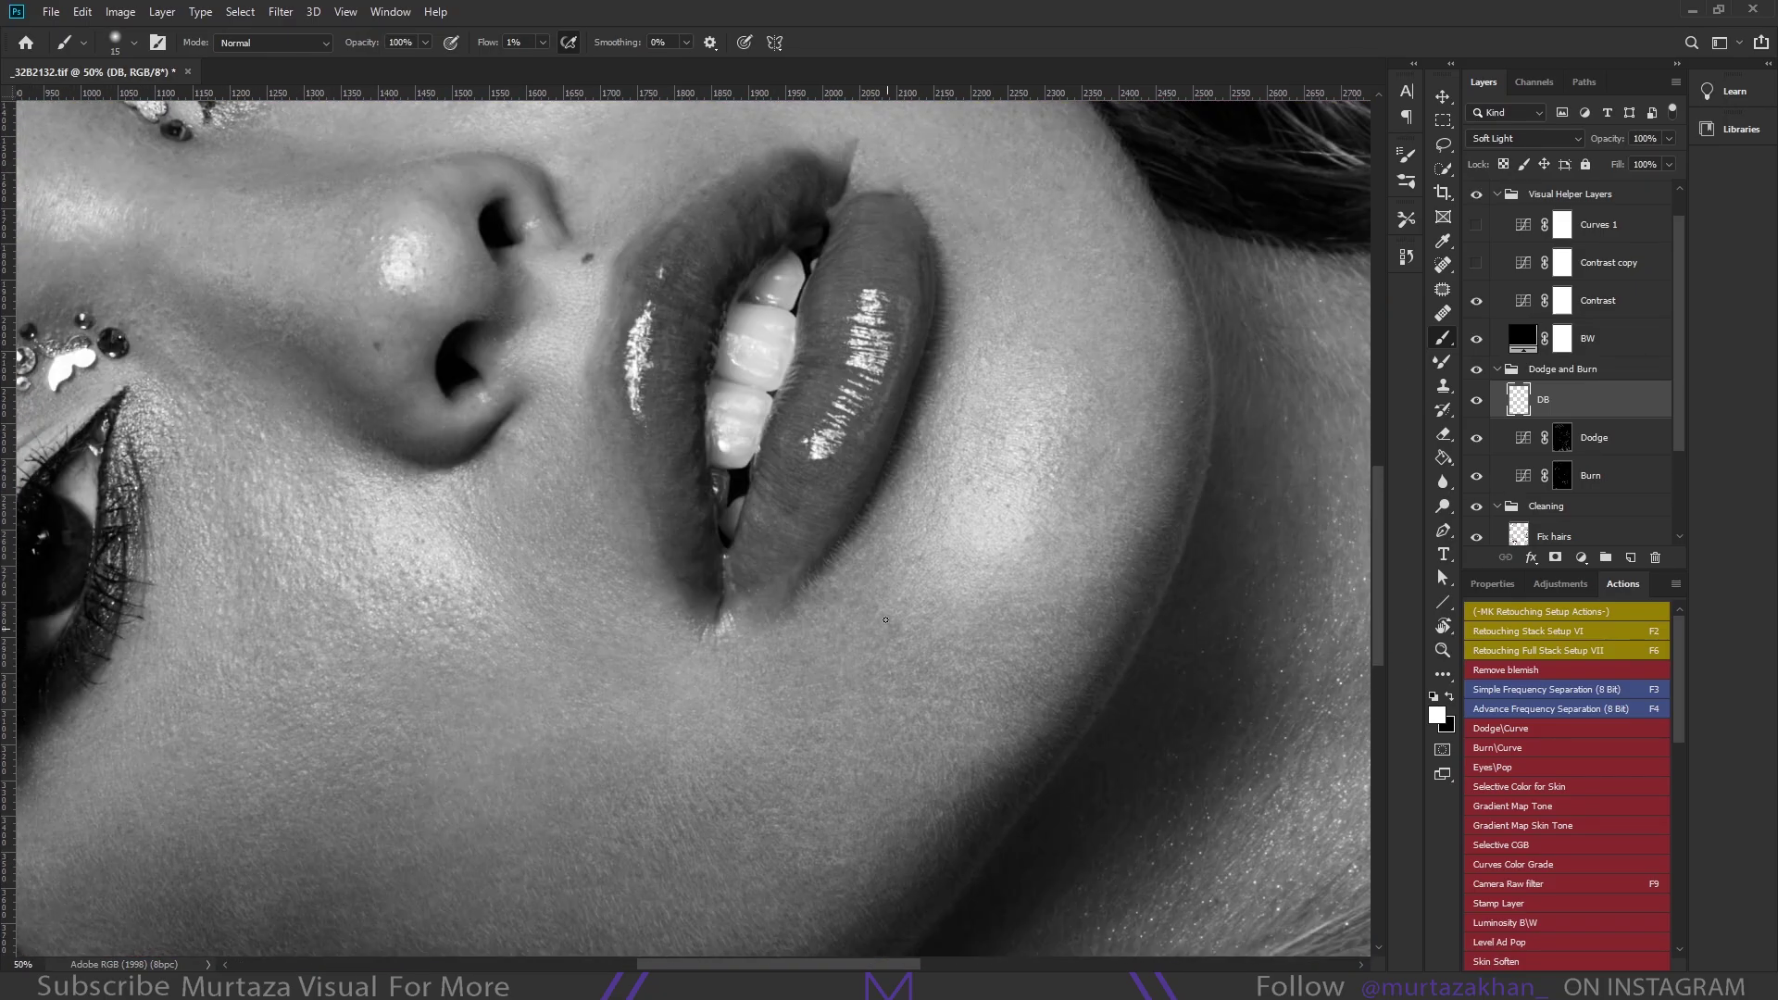
pyautogui.click(1562, 437)
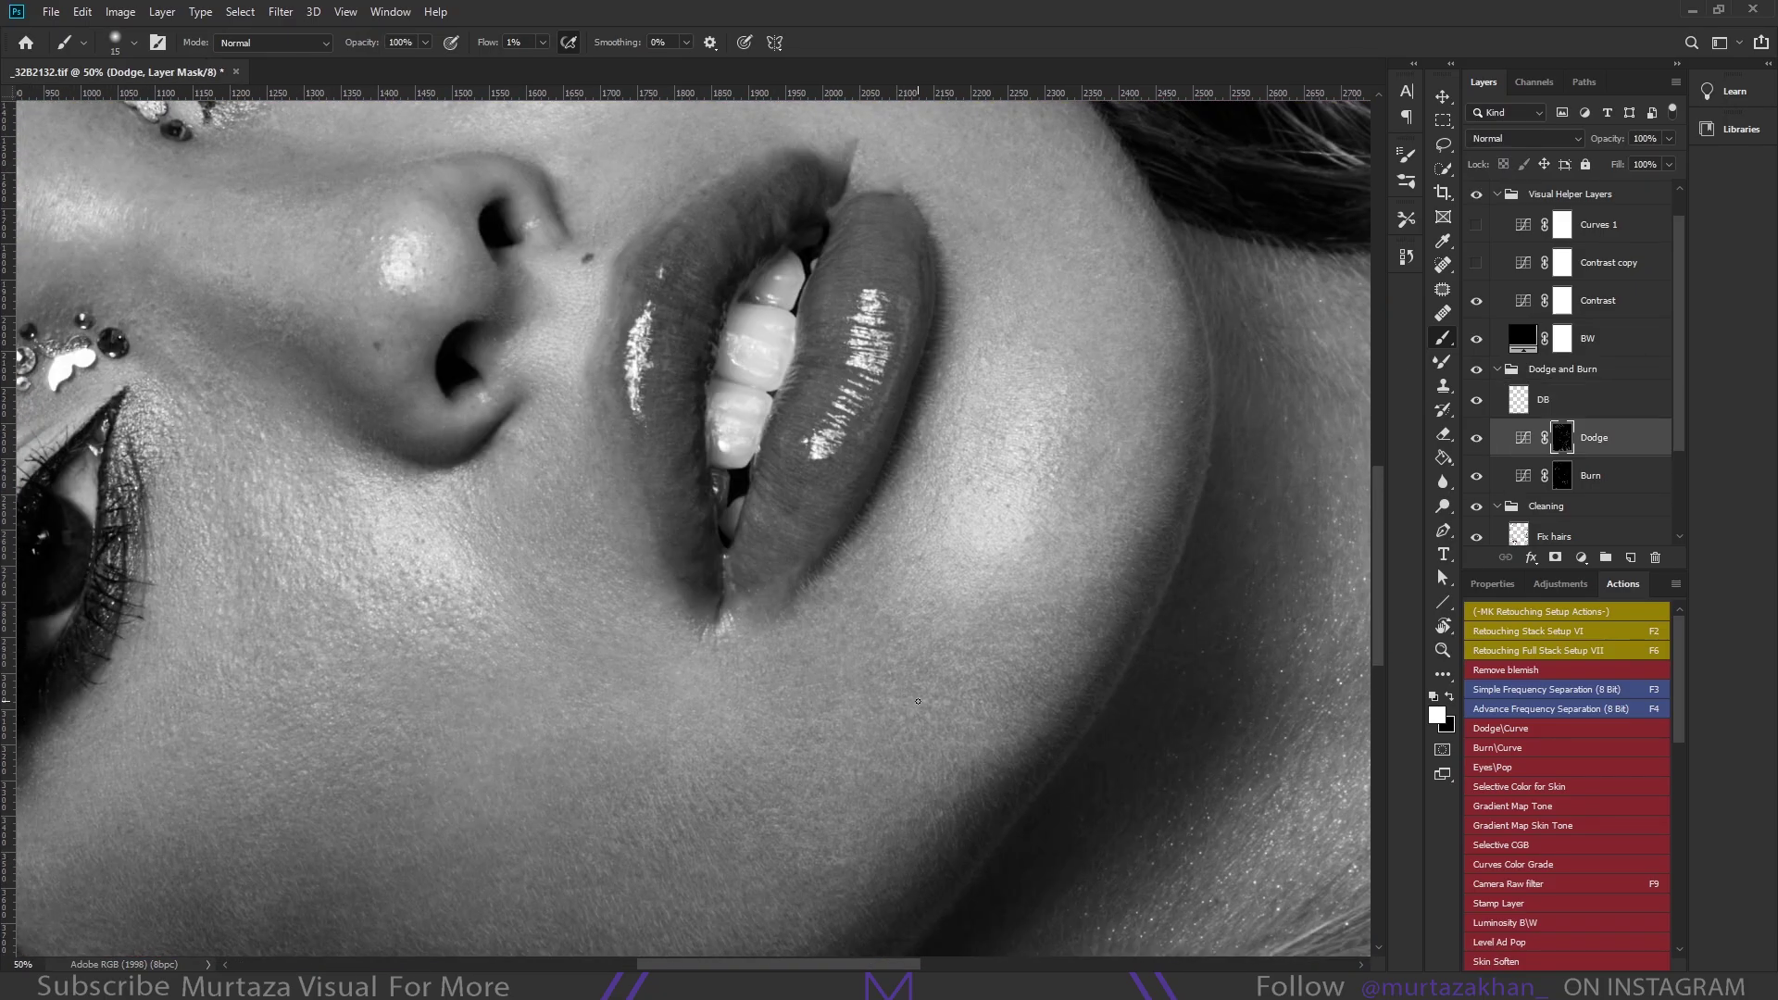
pyautogui.press(']')
pyautogui.scroll(-1, 915, 829)
pyautogui.hotkey('alt', ']')
pyautogui.press(']')
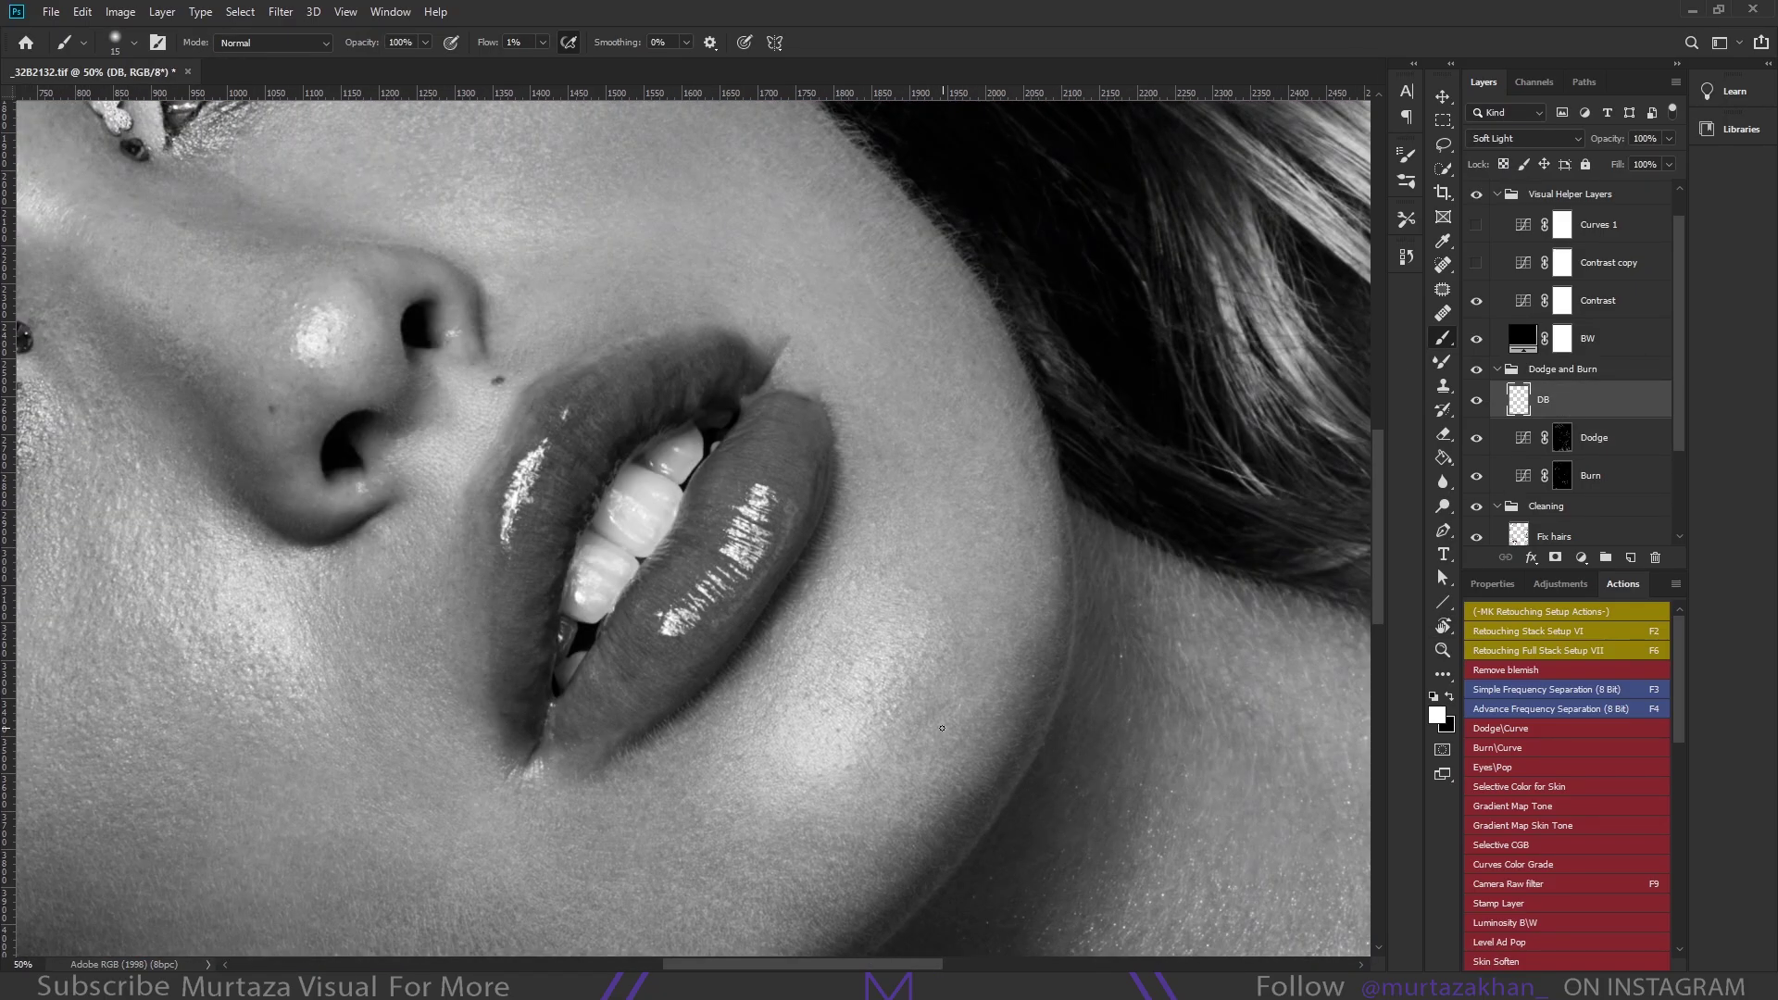
pyautogui.hotkey('shift', '0')
pyautogui.hotkey('shift', '2')
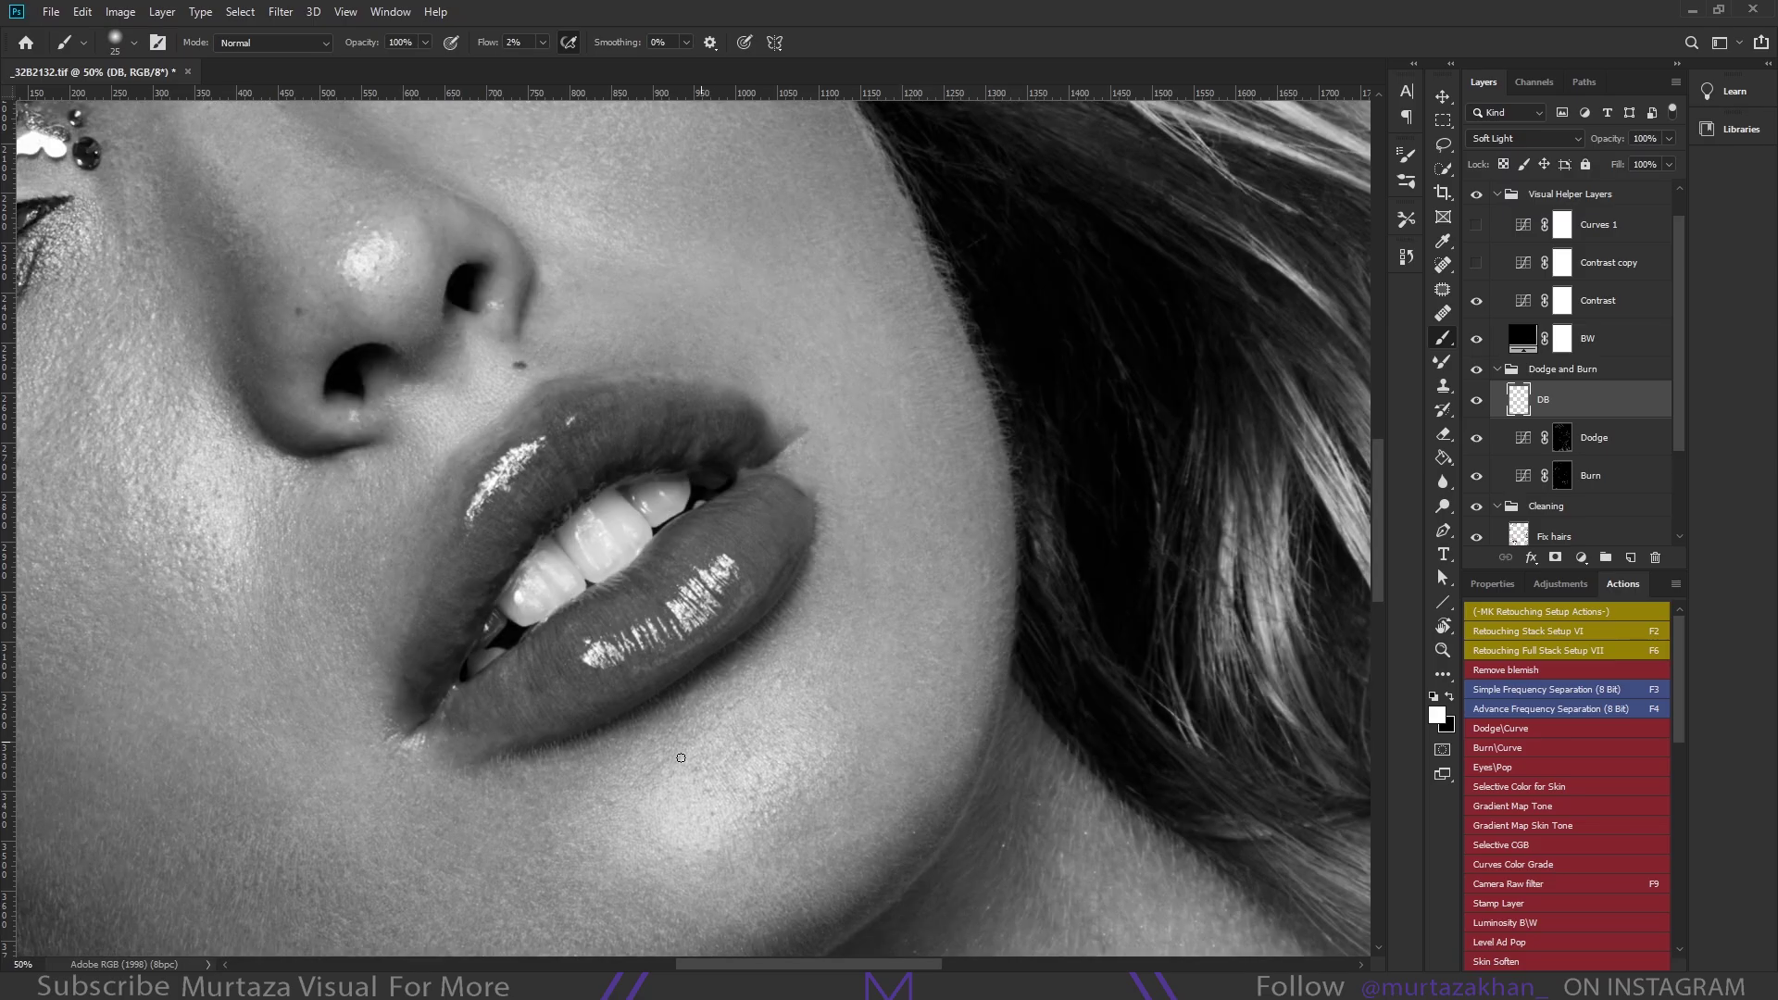
pyautogui.scroll(-2, 633, 901)
# Paint alternately on the Dodge and Burn masks, adjusting the brush size around 40
pyautogui.hotkey('alt', '[')
pyautogui.press(']')
pyautogui.press(']')
pyautogui.press(']')
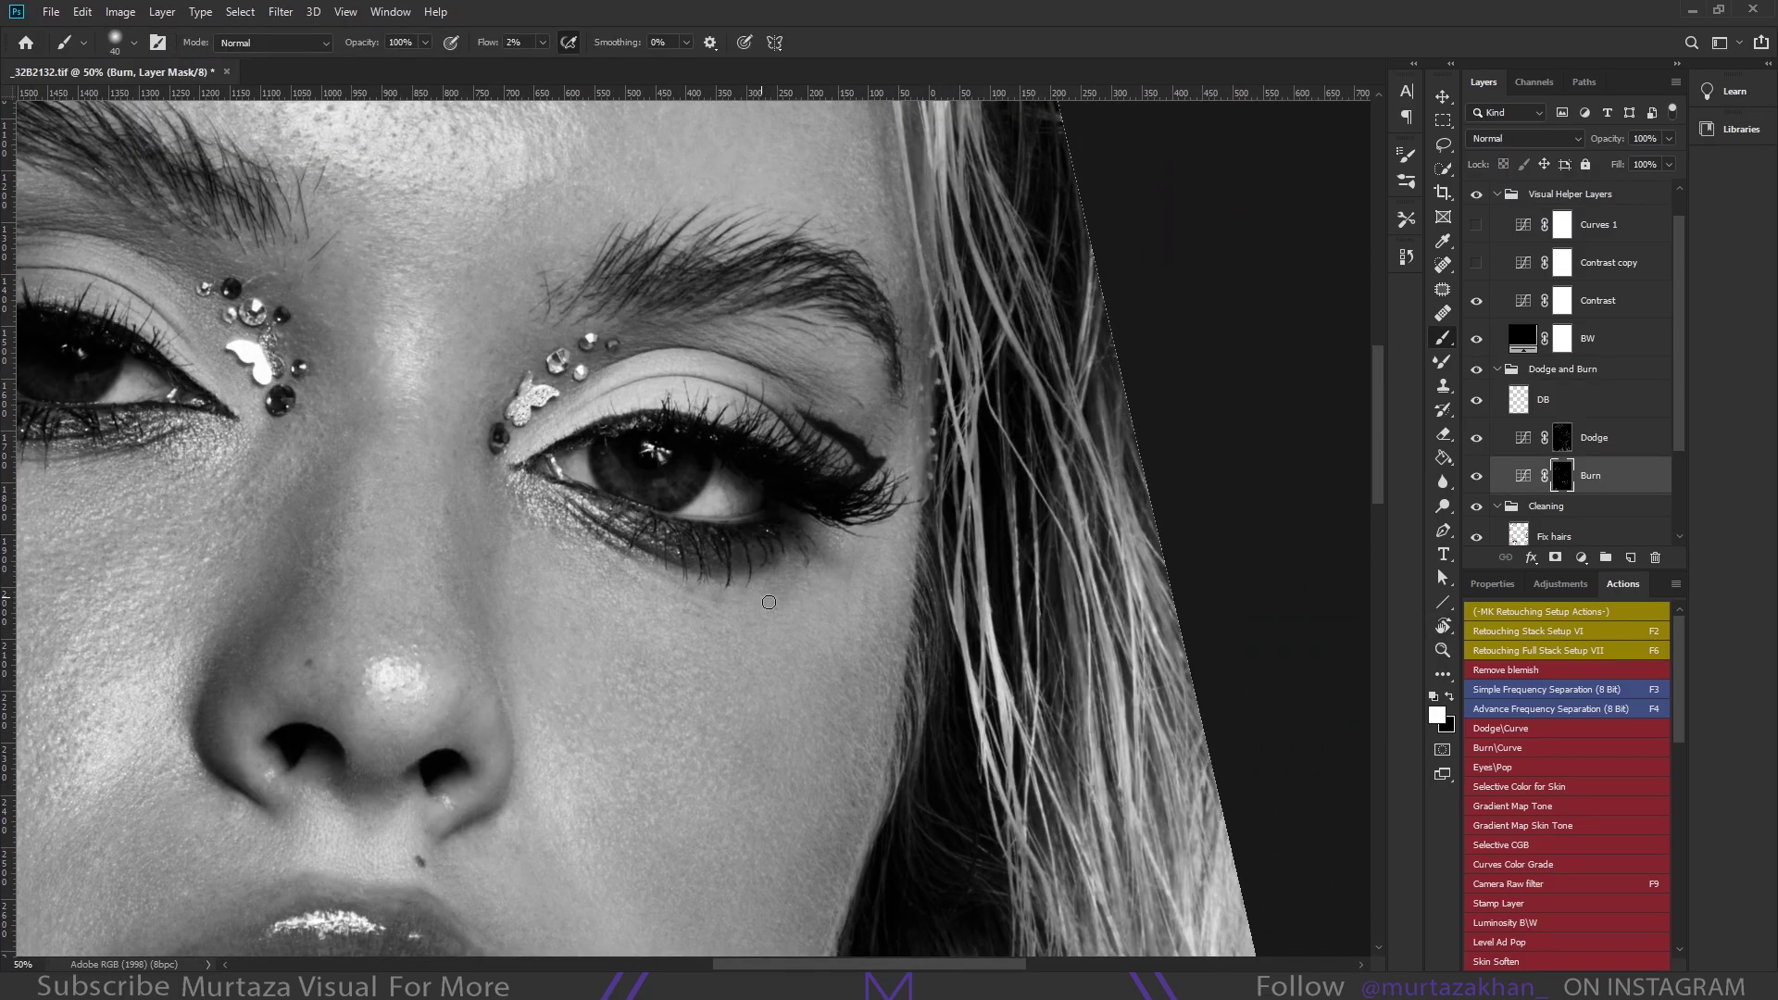
pyautogui.press('[')
pyautogui.press('[')
pyautogui.press('[')
pyautogui.scroll(-1, 663, 729)
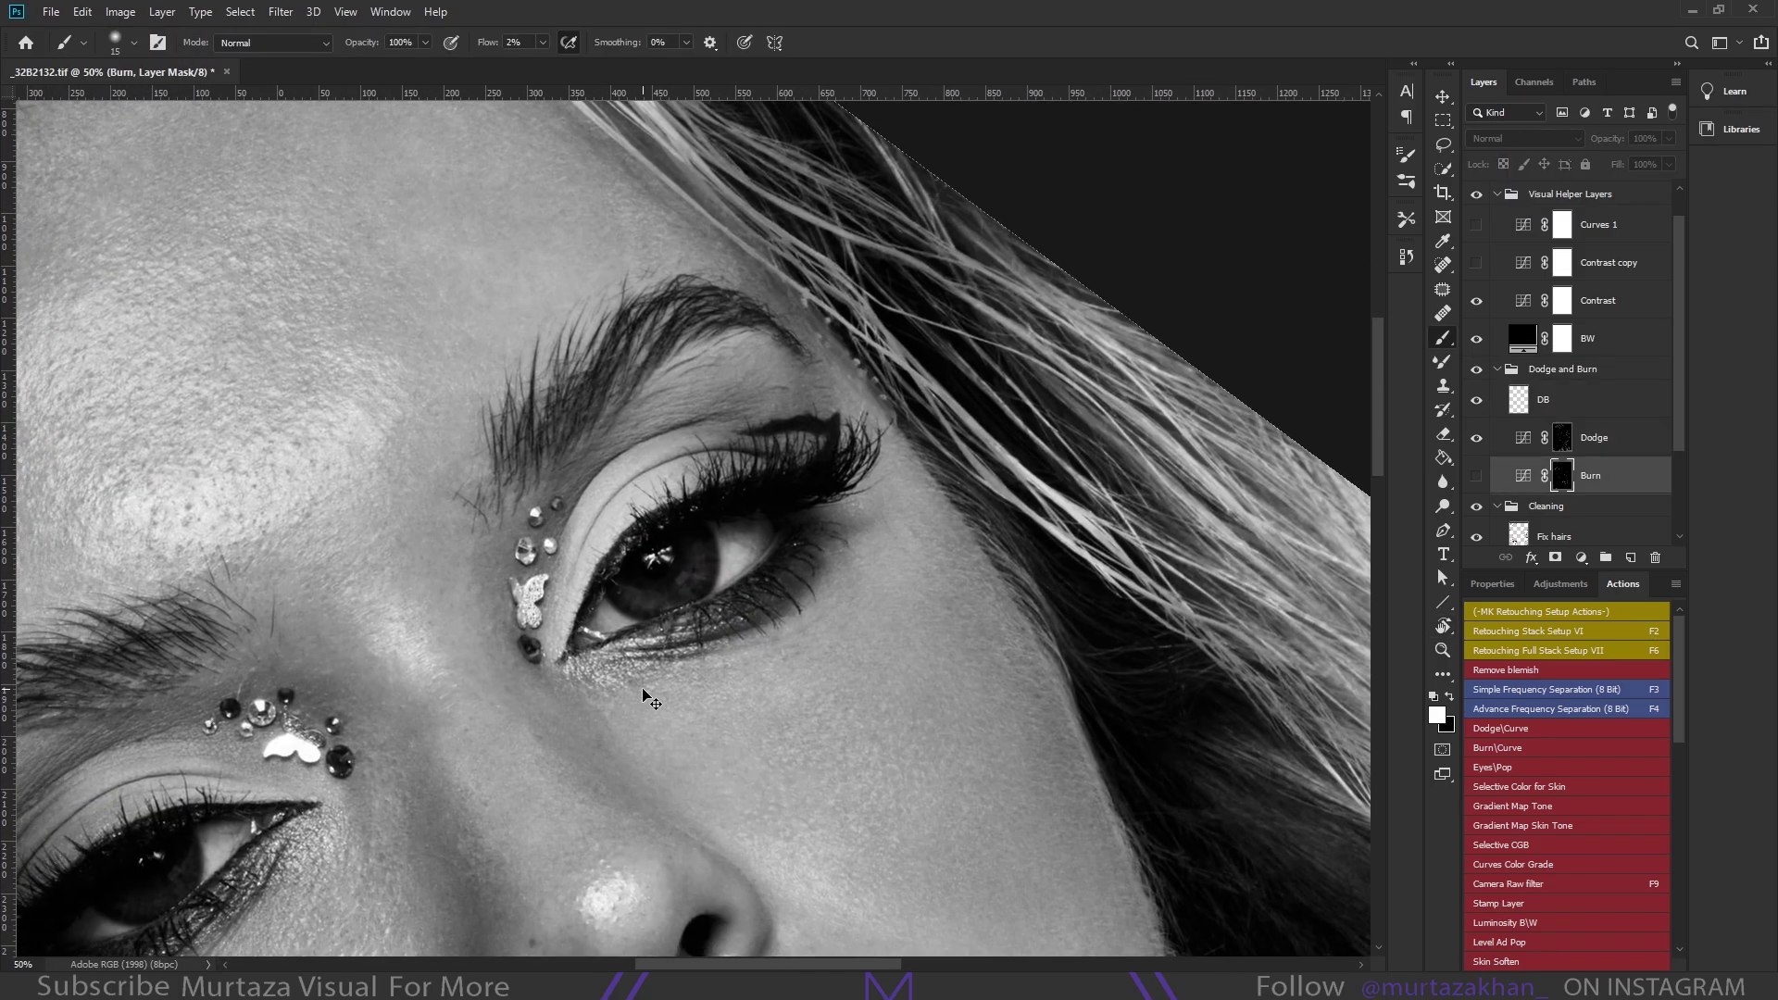
pyautogui.hotkey('alt', '[')
pyautogui.scroll(-5, 648, 694)
pyautogui.press(']')
pyautogui.press(']')
pyautogui.press(']')
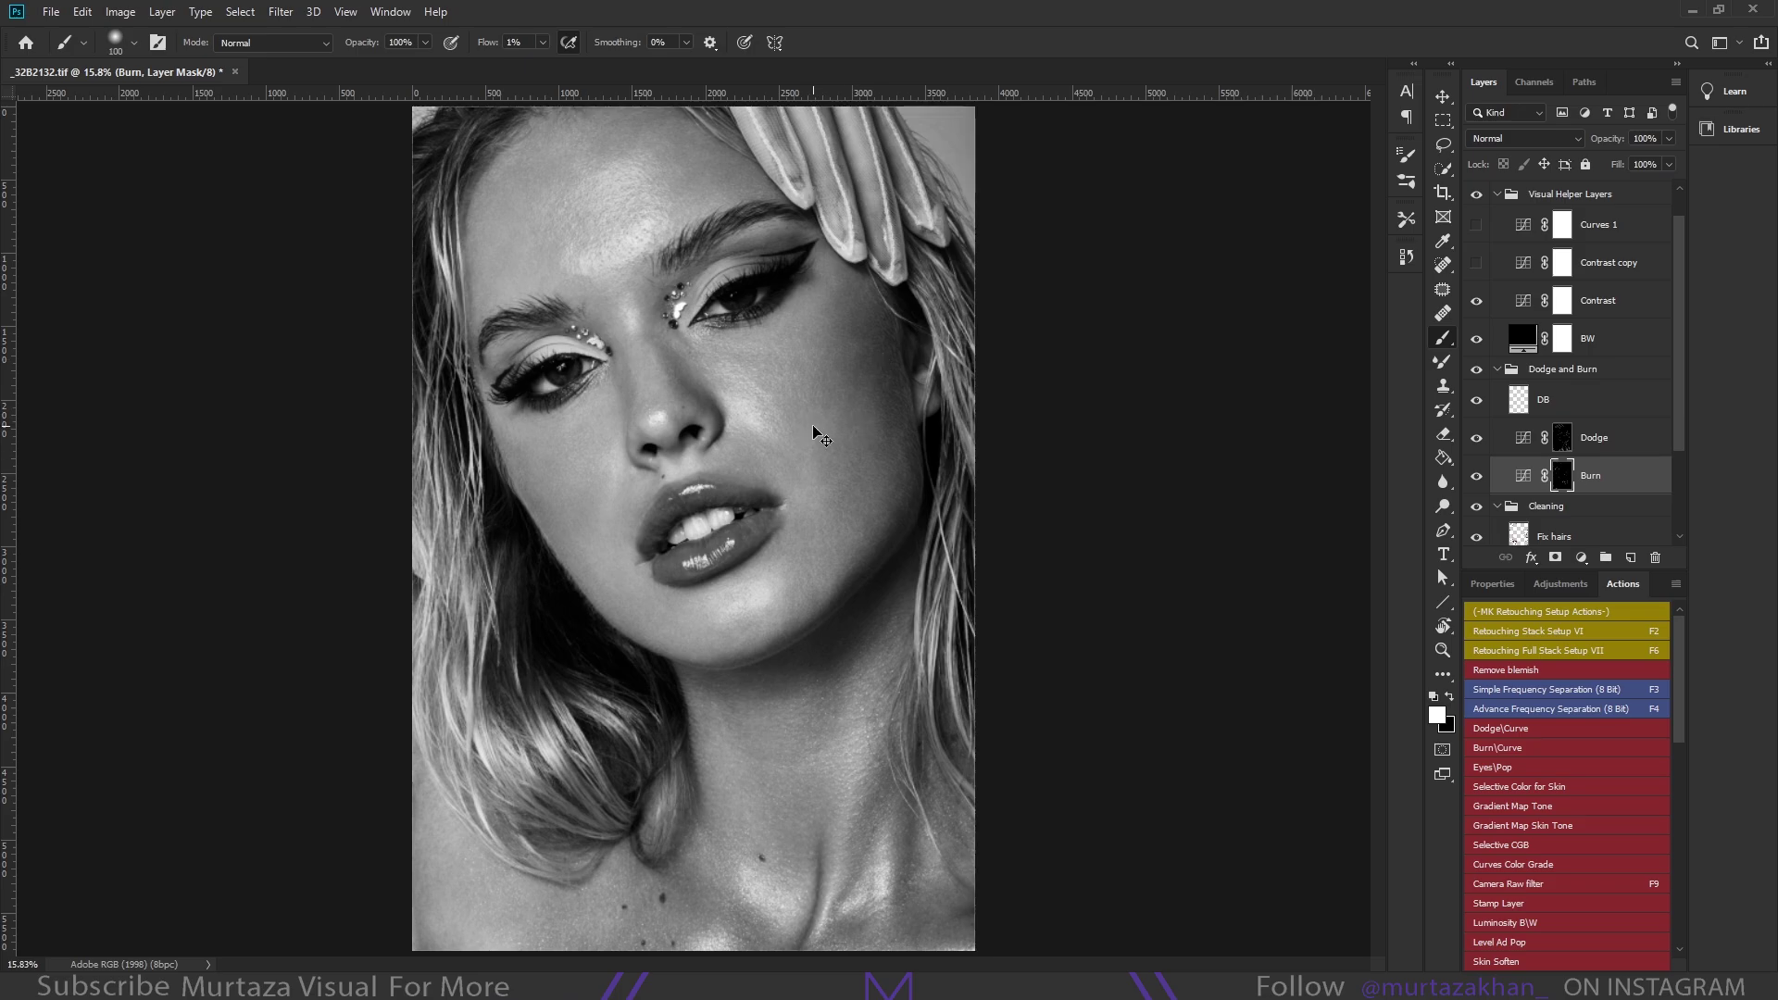
pyautogui.hotkey('alt', ']')
pyautogui.press('[')
# Keep toggling Dodge and Burn masks with a smaller brush while zooming in on the face
pyautogui.hotkey('alt', '[')
pyautogui.hotkey('alt', ']')
pyautogui.hotkey('alt', '[')
pyautogui.press('[')
pyautogui.hotkey('alt', ']')
pyautogui.press('[')
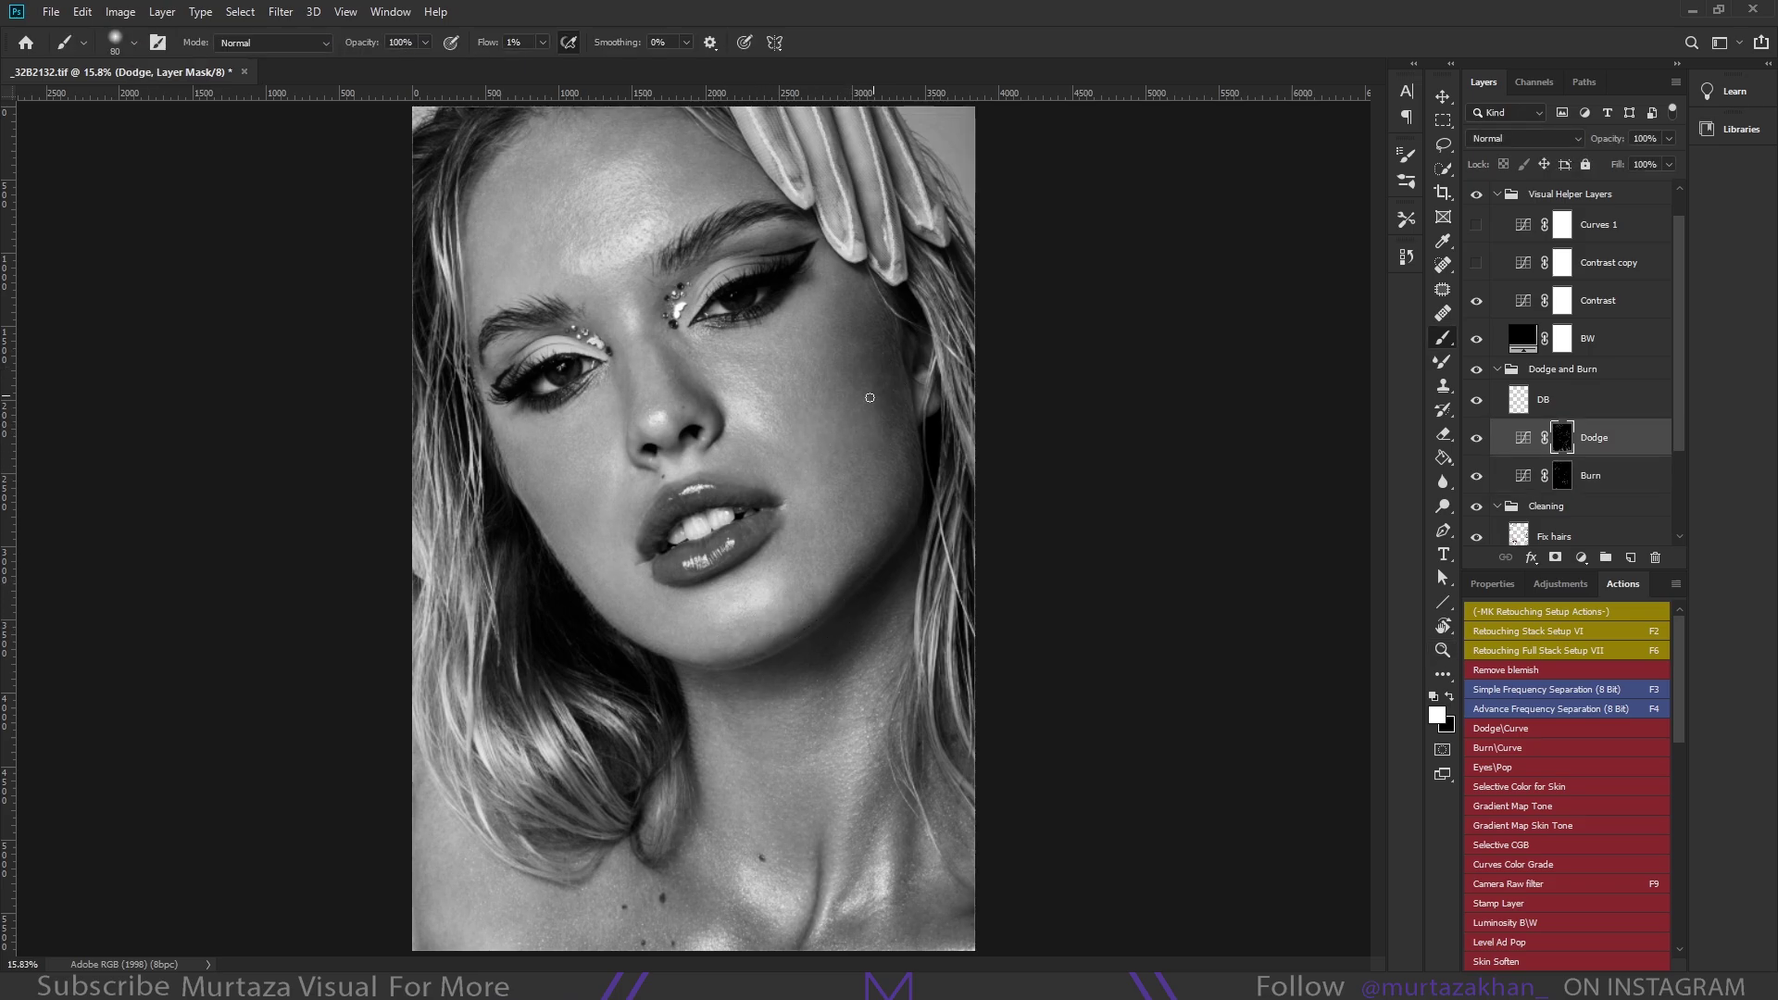
pyautogui.hotkey('alt', '[')
pyautogui.hotkey('ctrl', '+')
pyautogui.hotkey('ctrl', '+')
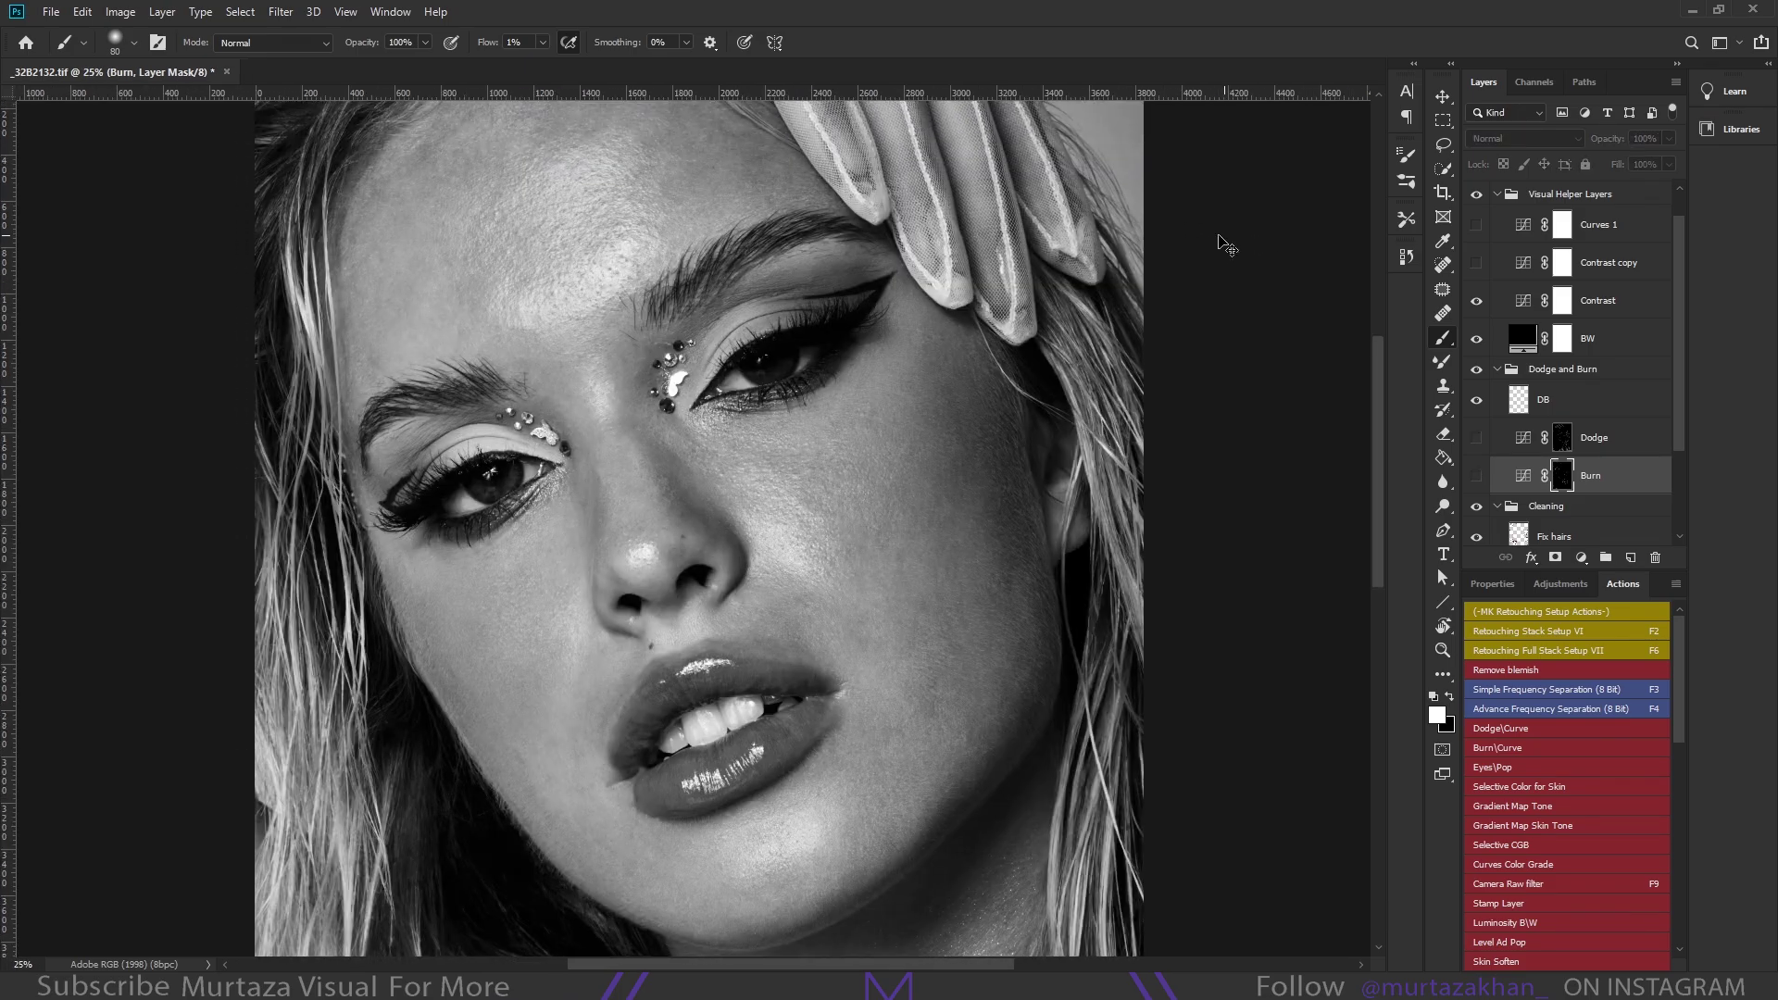
pyautogui.hotkey('alt', ']')
# Compare and refine the Burn and Dodge masks with an enlarged brush
pyautogui.scroll(-3, 695, 469)
pyautogui.hscroll(-2, 723, 556)
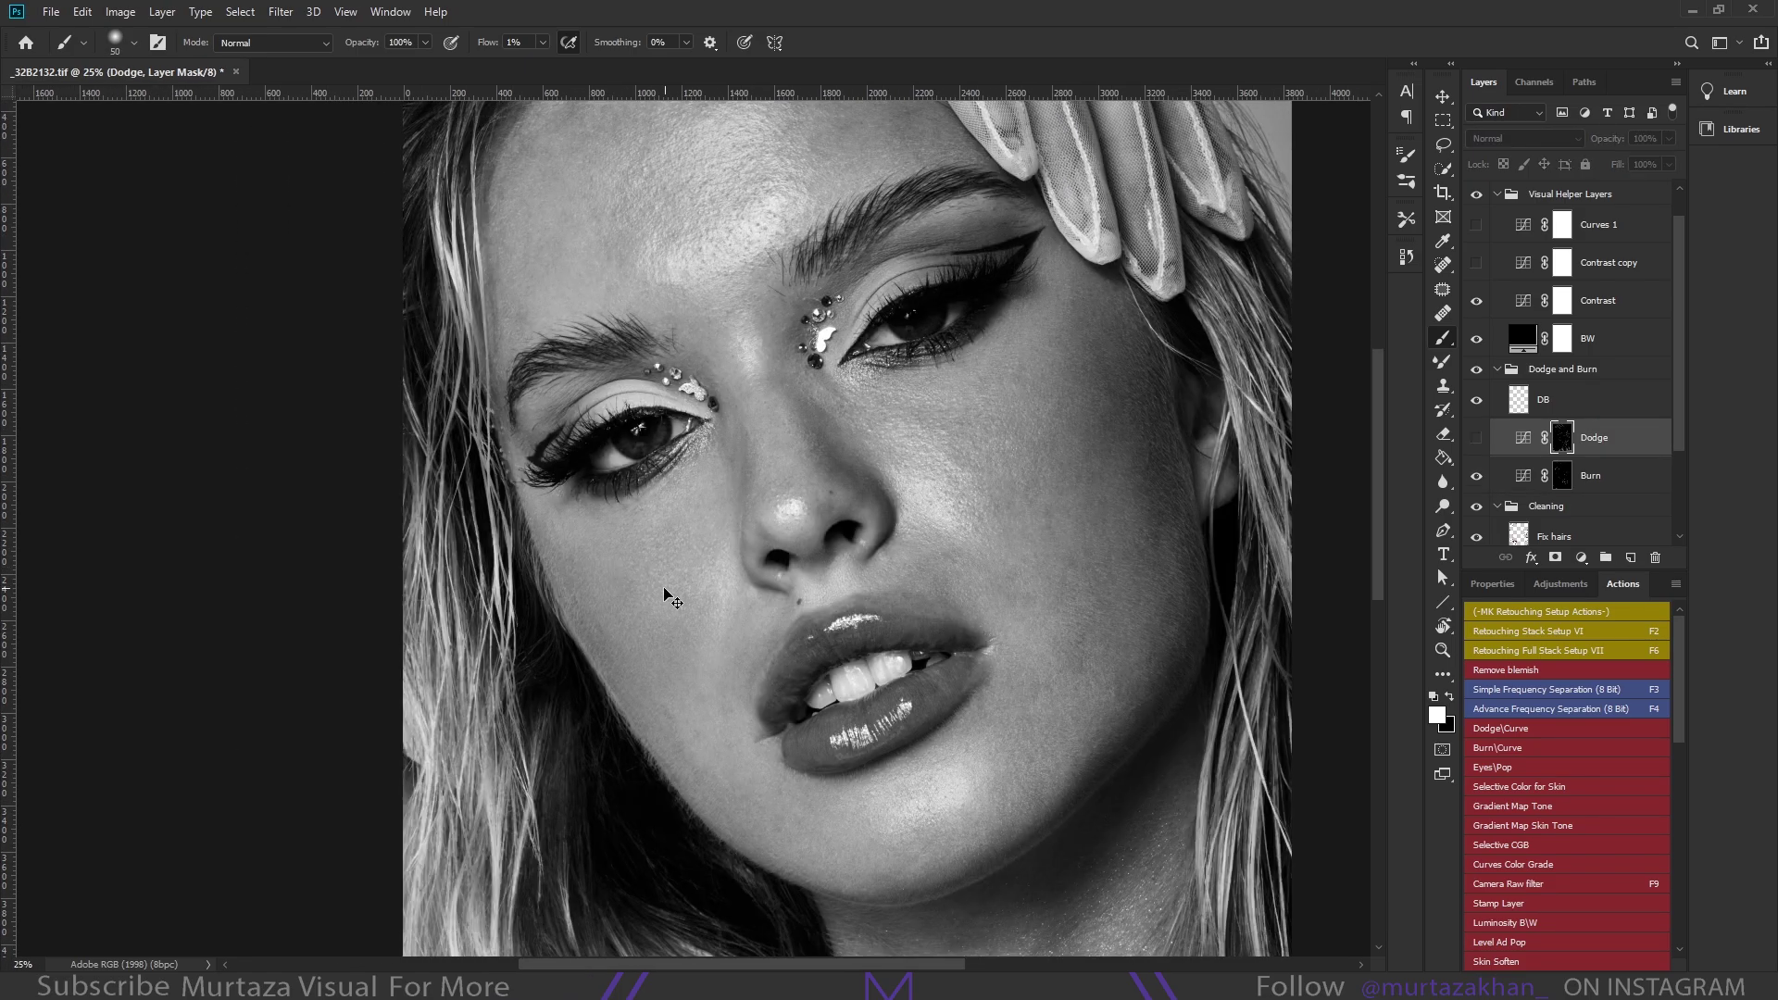
pyautogui.press(']')
pyautogui.hotkey('alt', '[')
pyautogui.hotkey('alt', ']')
pyautogui.hotkey('alt', '[')
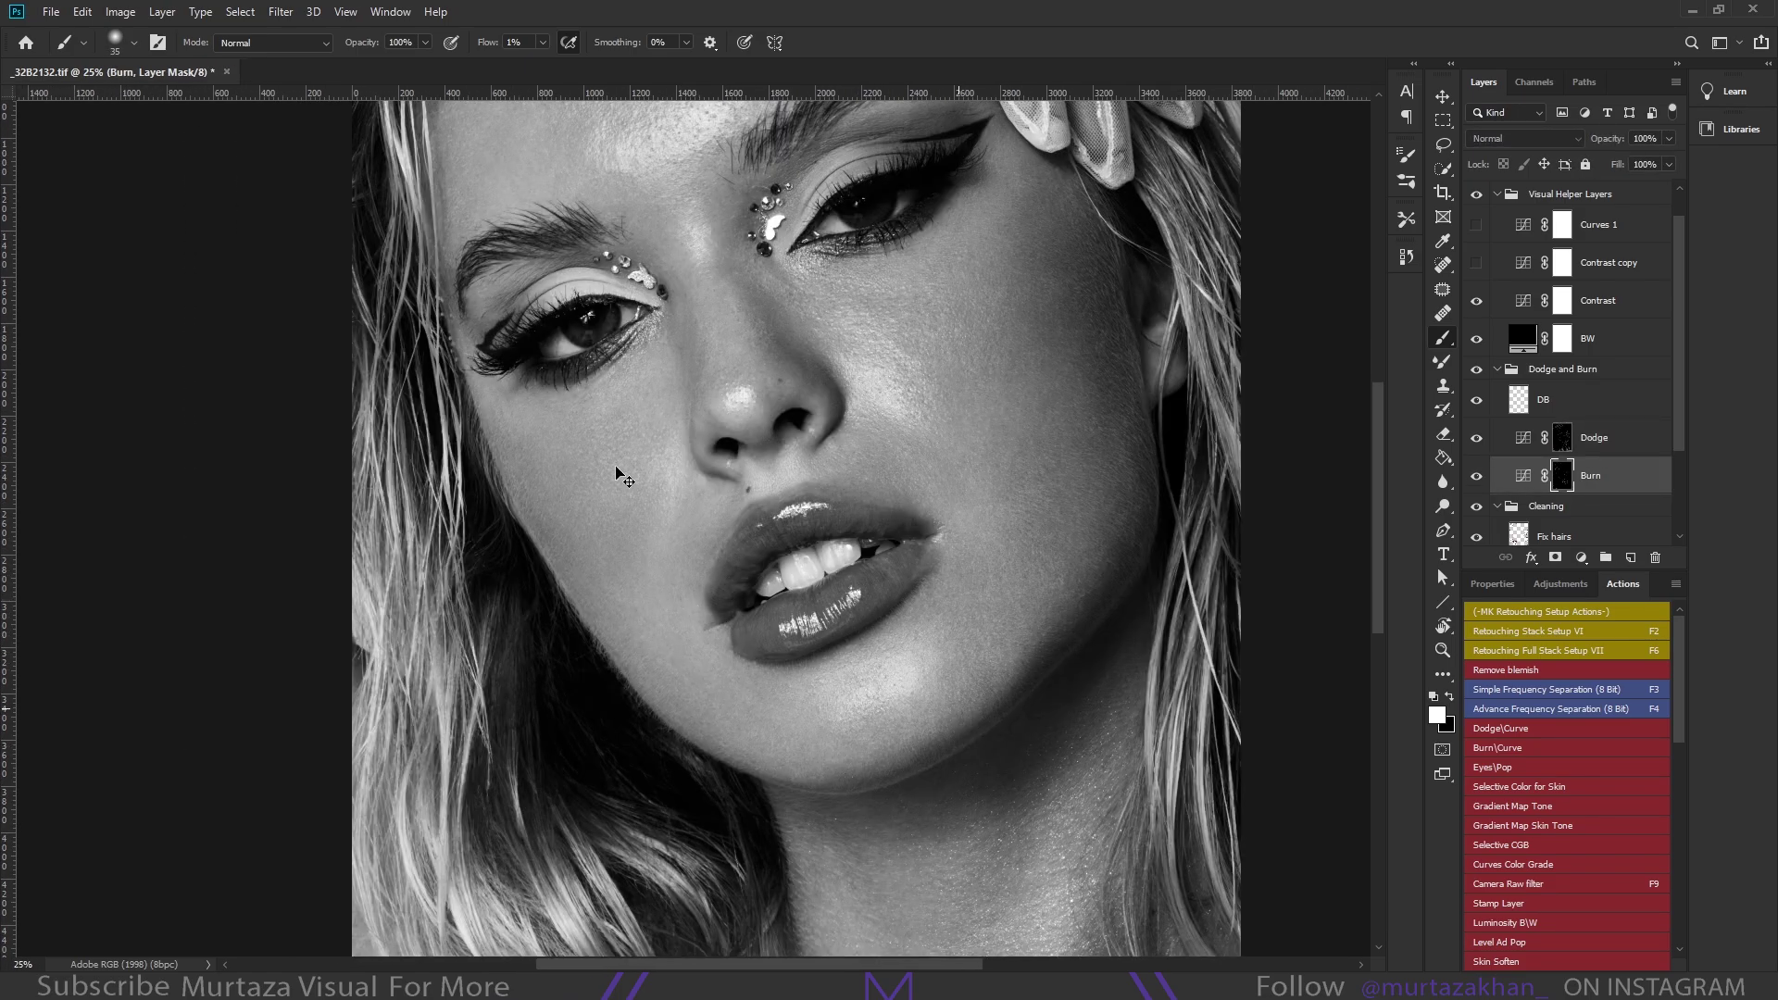
pyautogui.press(']')
pyautogui.press(']')
pyautogui.hotkey('alt', ']')
pyautogui.scroll(2, 742, 500)
# Darken around the lips on the Burn mask with a small brush at 2% flow
pyautogui.press('[')
pyautogui.press('[')
pyautogui.press('[')
pyautogui.hotkey('alt', '[')
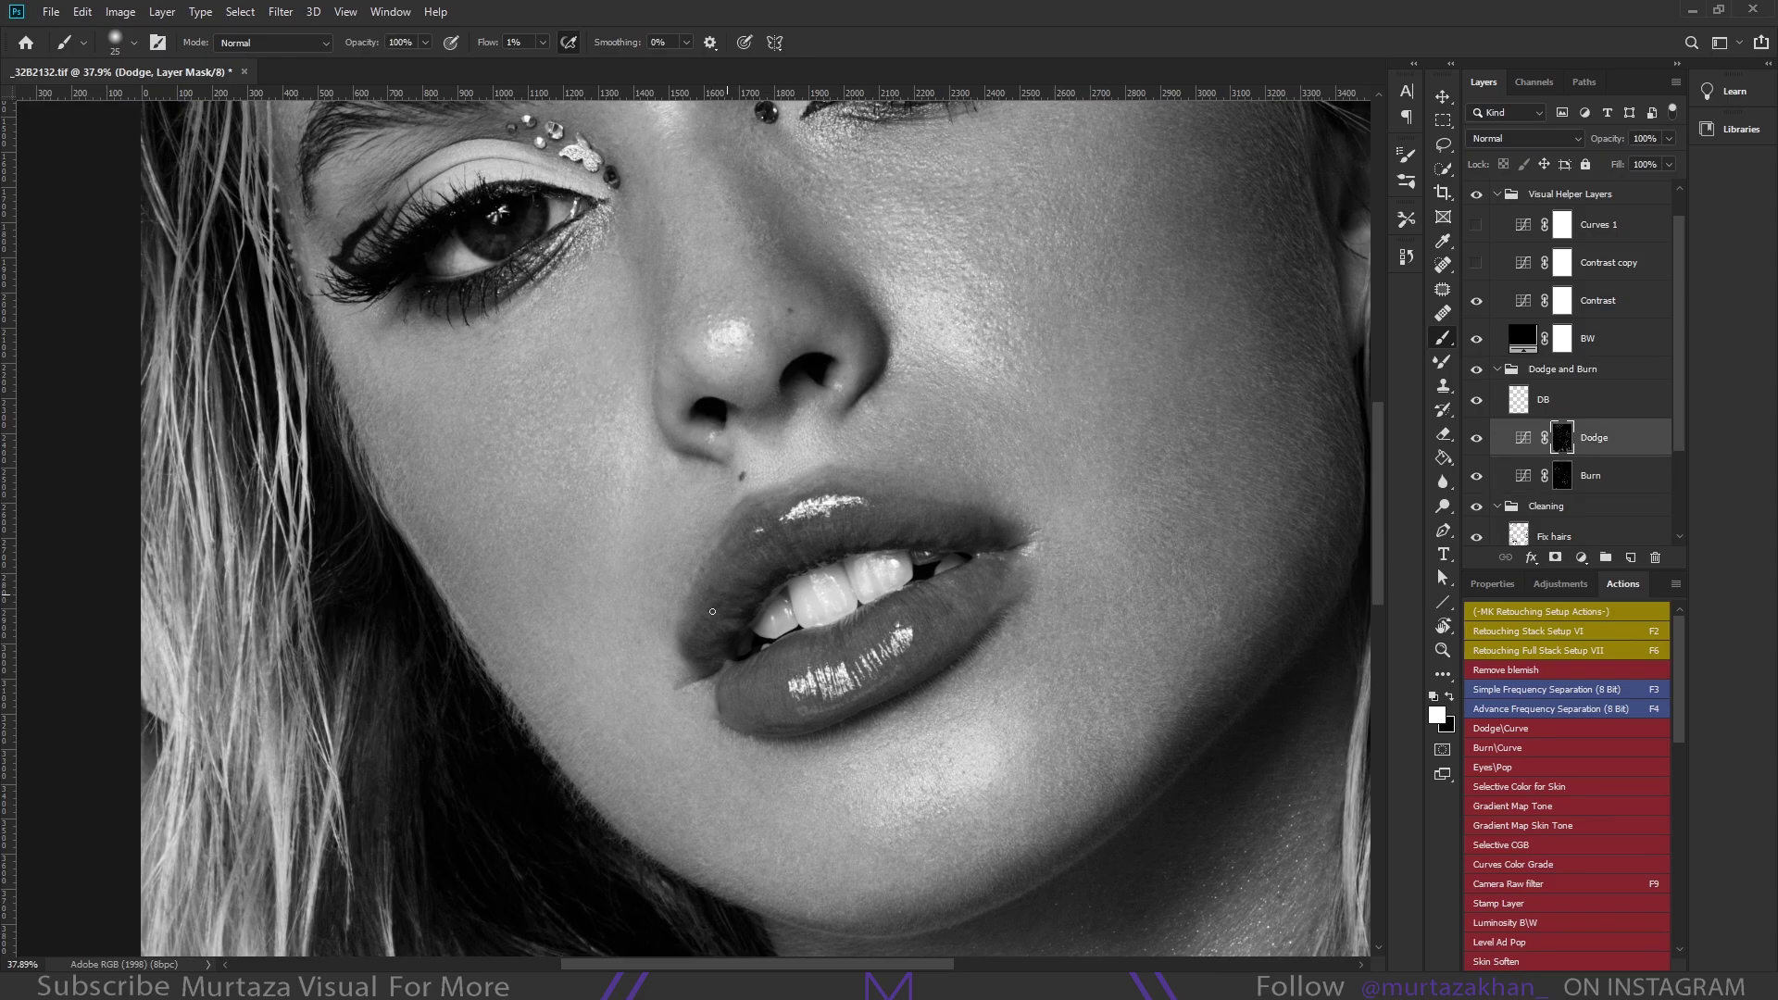
pyautogui.hotkey('alt', ']')
pyautogui.scroll(1, 719, 616)
pyautogui.hotkey('alt', '[')
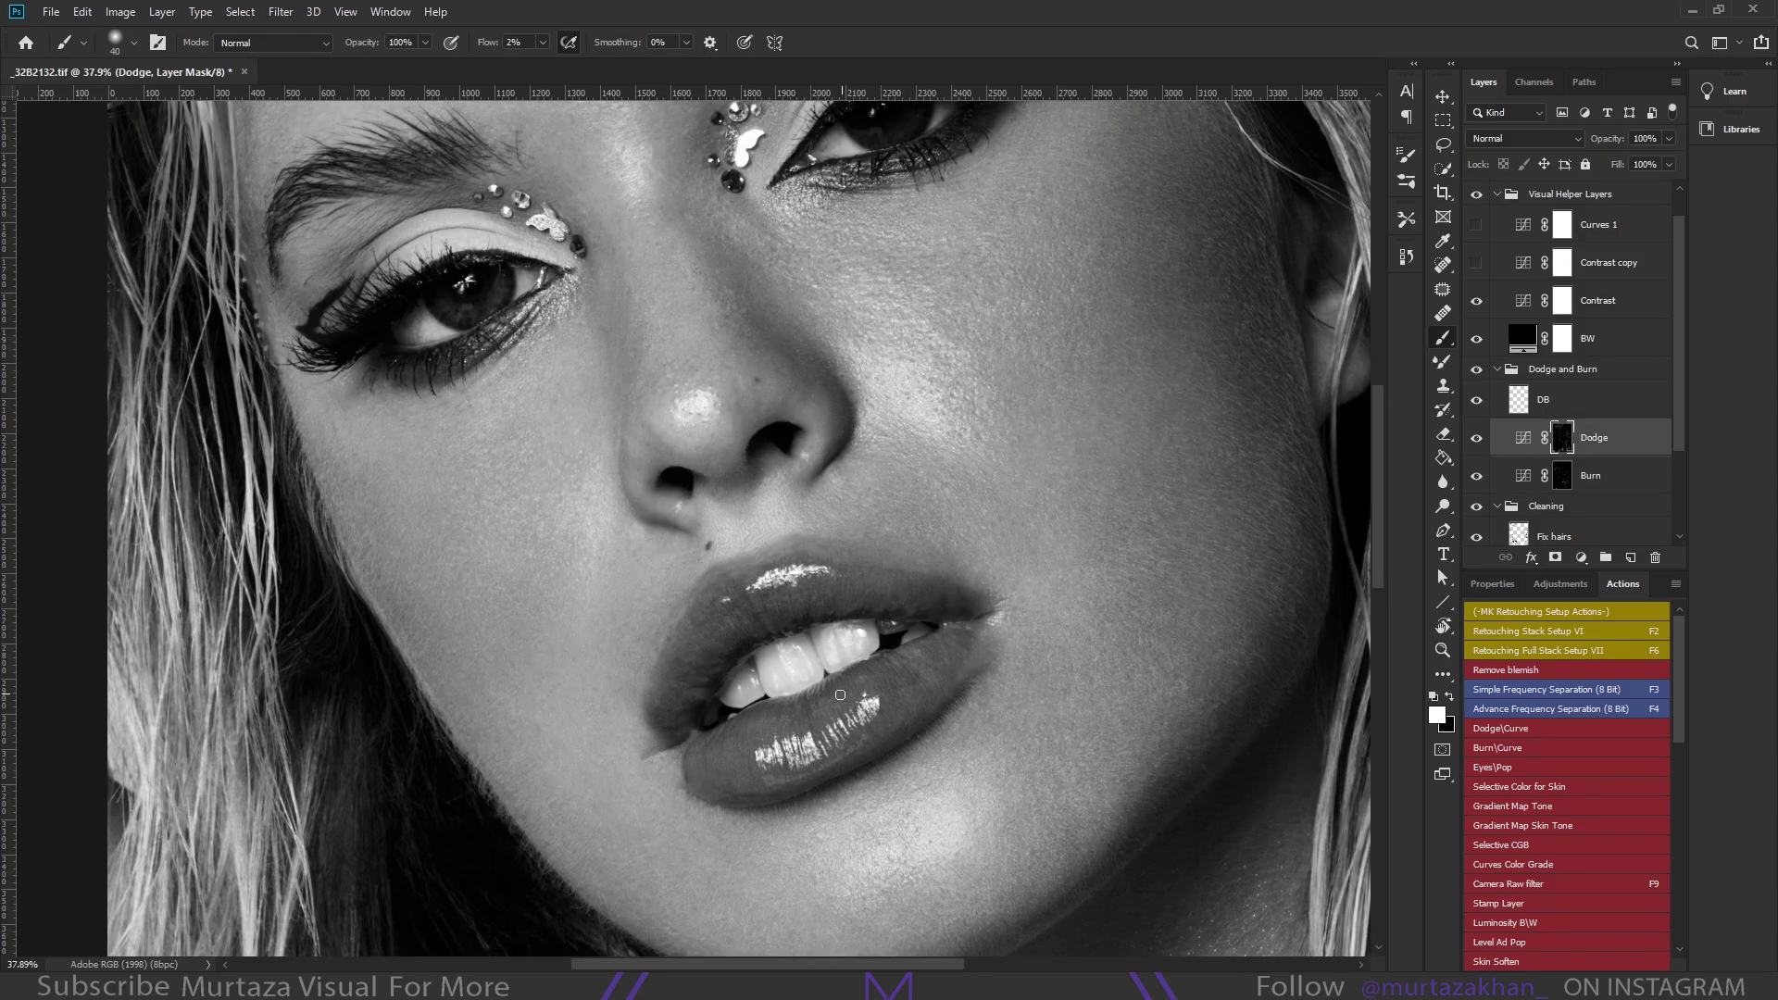
pyautogui.scroll(2, 736, 797)
pyautogui.moveTo(1218, 368); pyautogui.dragTo(1158, 413)
pyautogui.press('x')
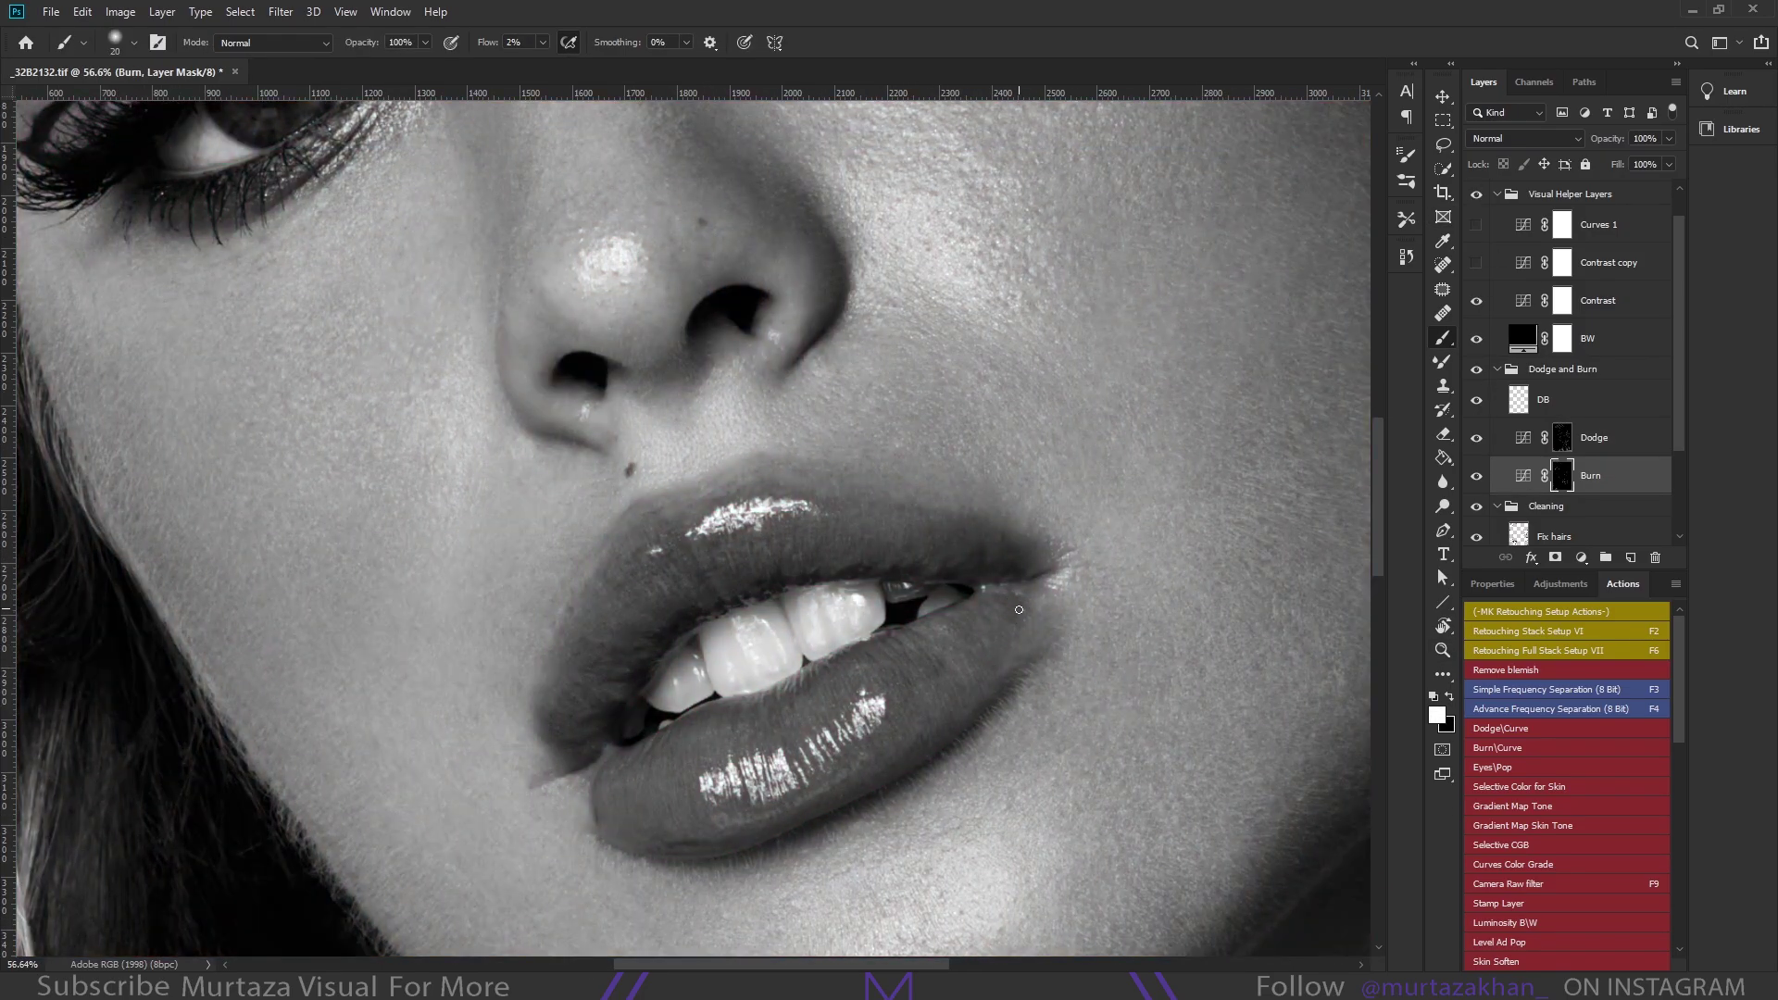
# Dodge and burn the upper lip and nose area, then zoom out to the whole face
pyautogui.hotkey('alt', ']')
pyautogui.moveTo(903, 539); pyautogui.dragTo(859, 608)
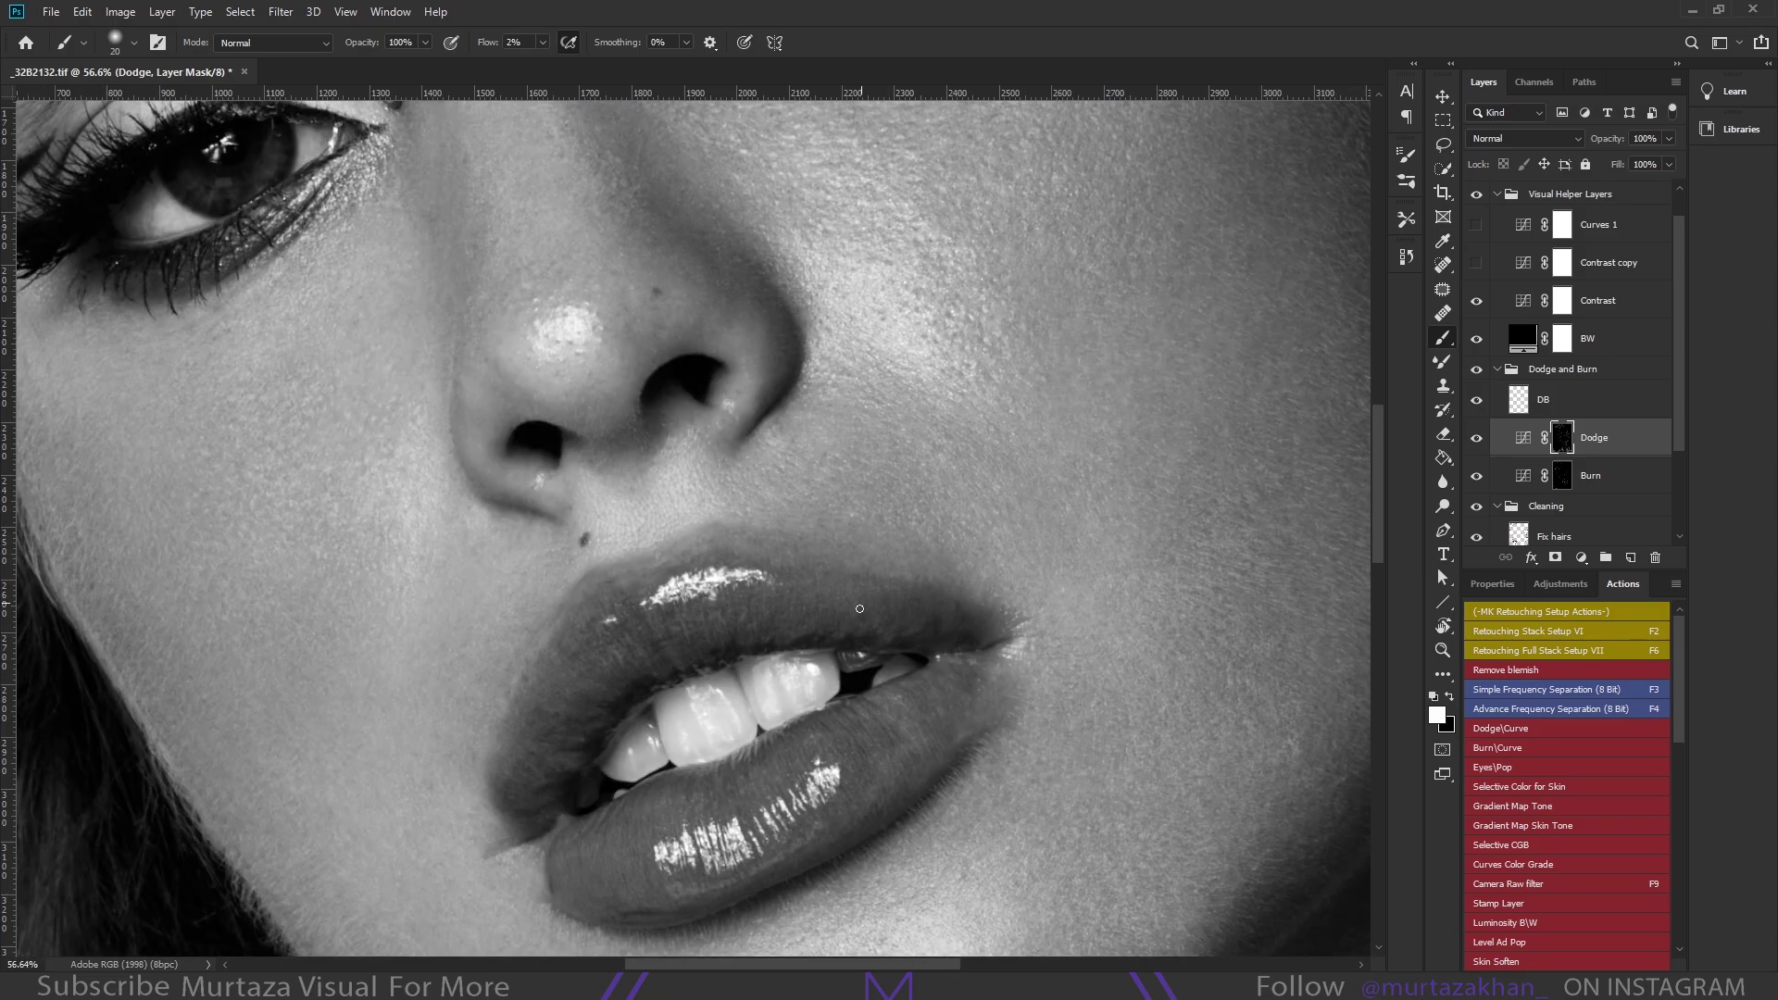
pyautogui.hotkey('alt', '[')
pyautogui.hotkey('alt', ']')
pyautogui.moveTo(425, 775)
pyautogui.mouseDown()
pyautogui.moveTo(600, 676)
pyautogui.moveTo(508, 720)
pyautogui.mouseUp()
pyautogui.hotkey('ctrl', '-')
pyautogui.hotkey('ctrl', '-')
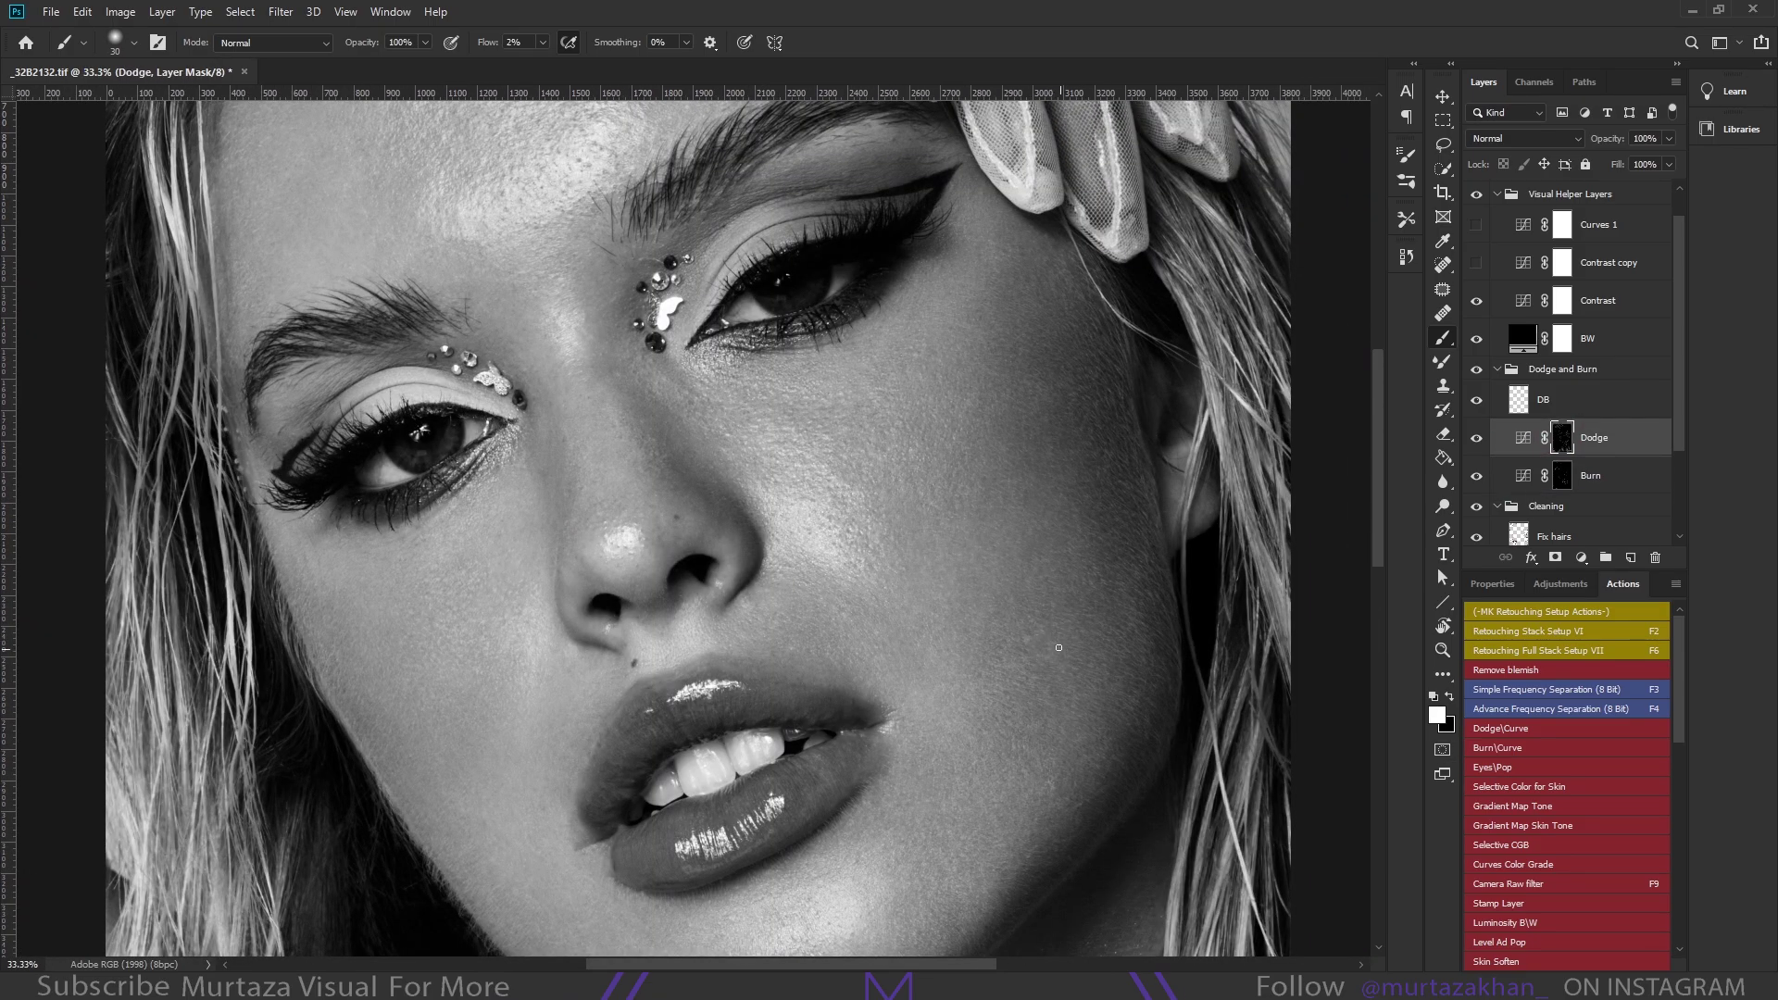
# Refine the forehead, brow, eye and nose with a fine brush, returning to the DB layer
pyautogui.press('[')
pyautogui.scroll(3, 1058, 647)
pyautogui.moveTo(1019, 555); pyautogui.dragTo(846, 589)
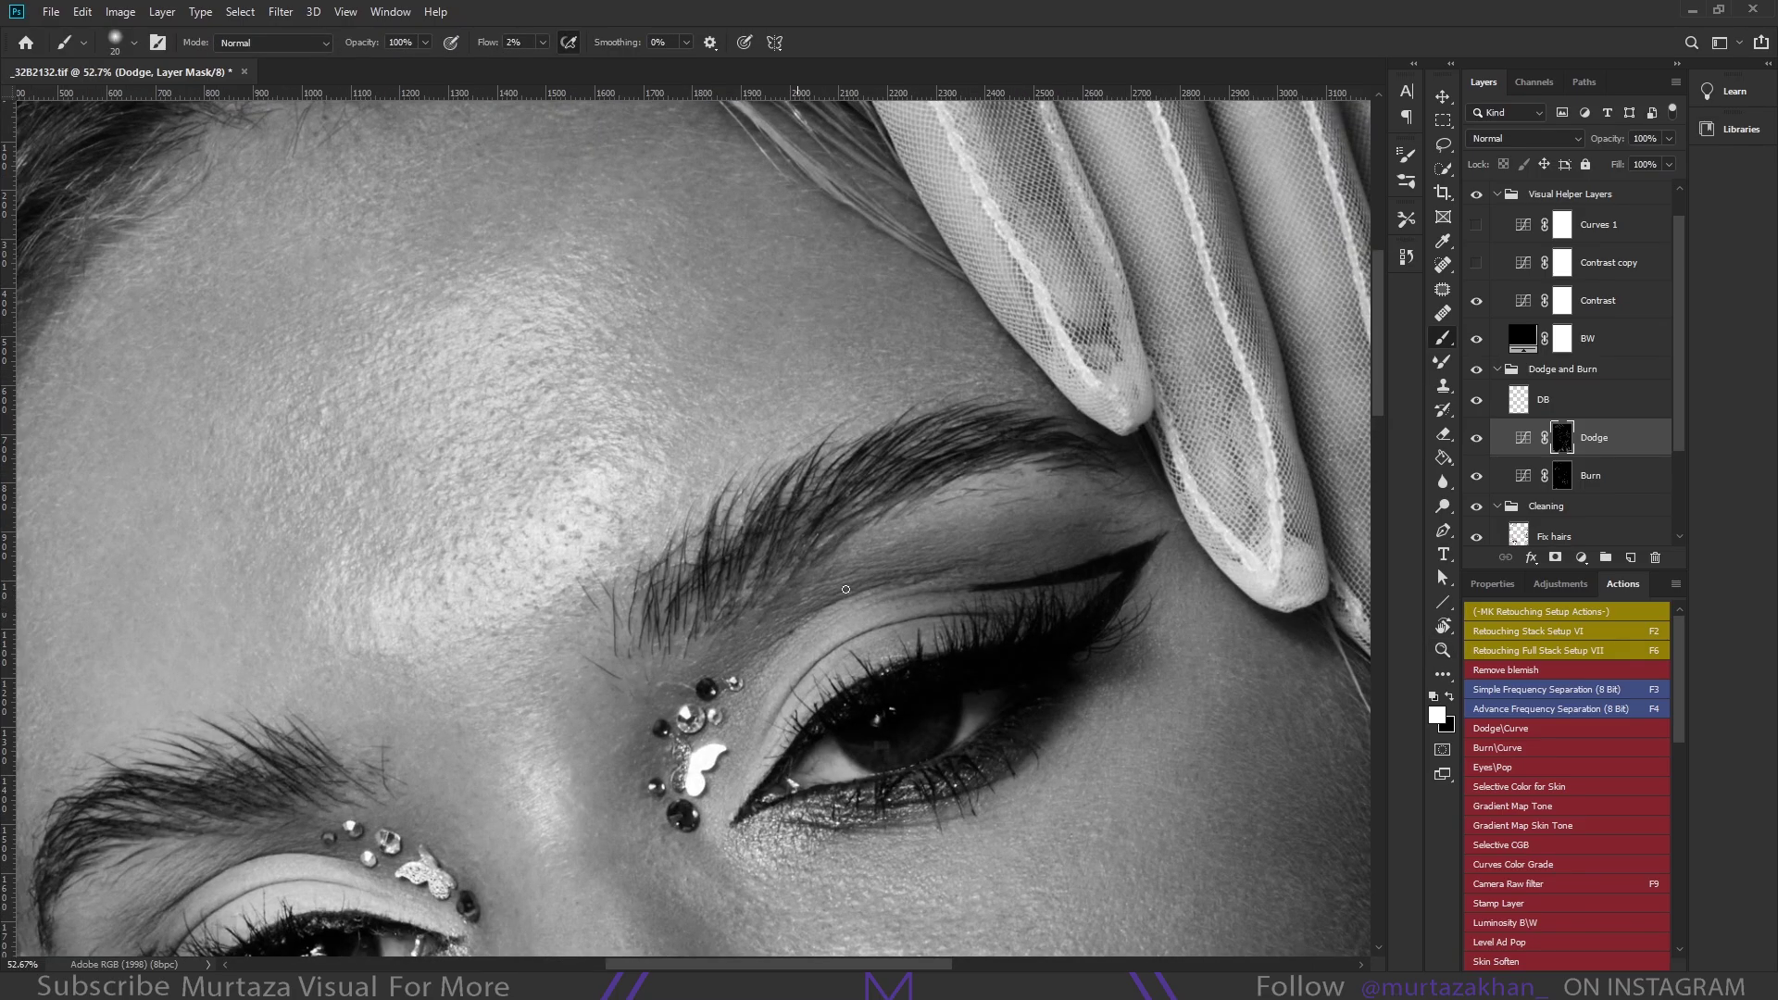
pyautogui.moveTo(342, 953); pyautogui.dragTo(845, 600)
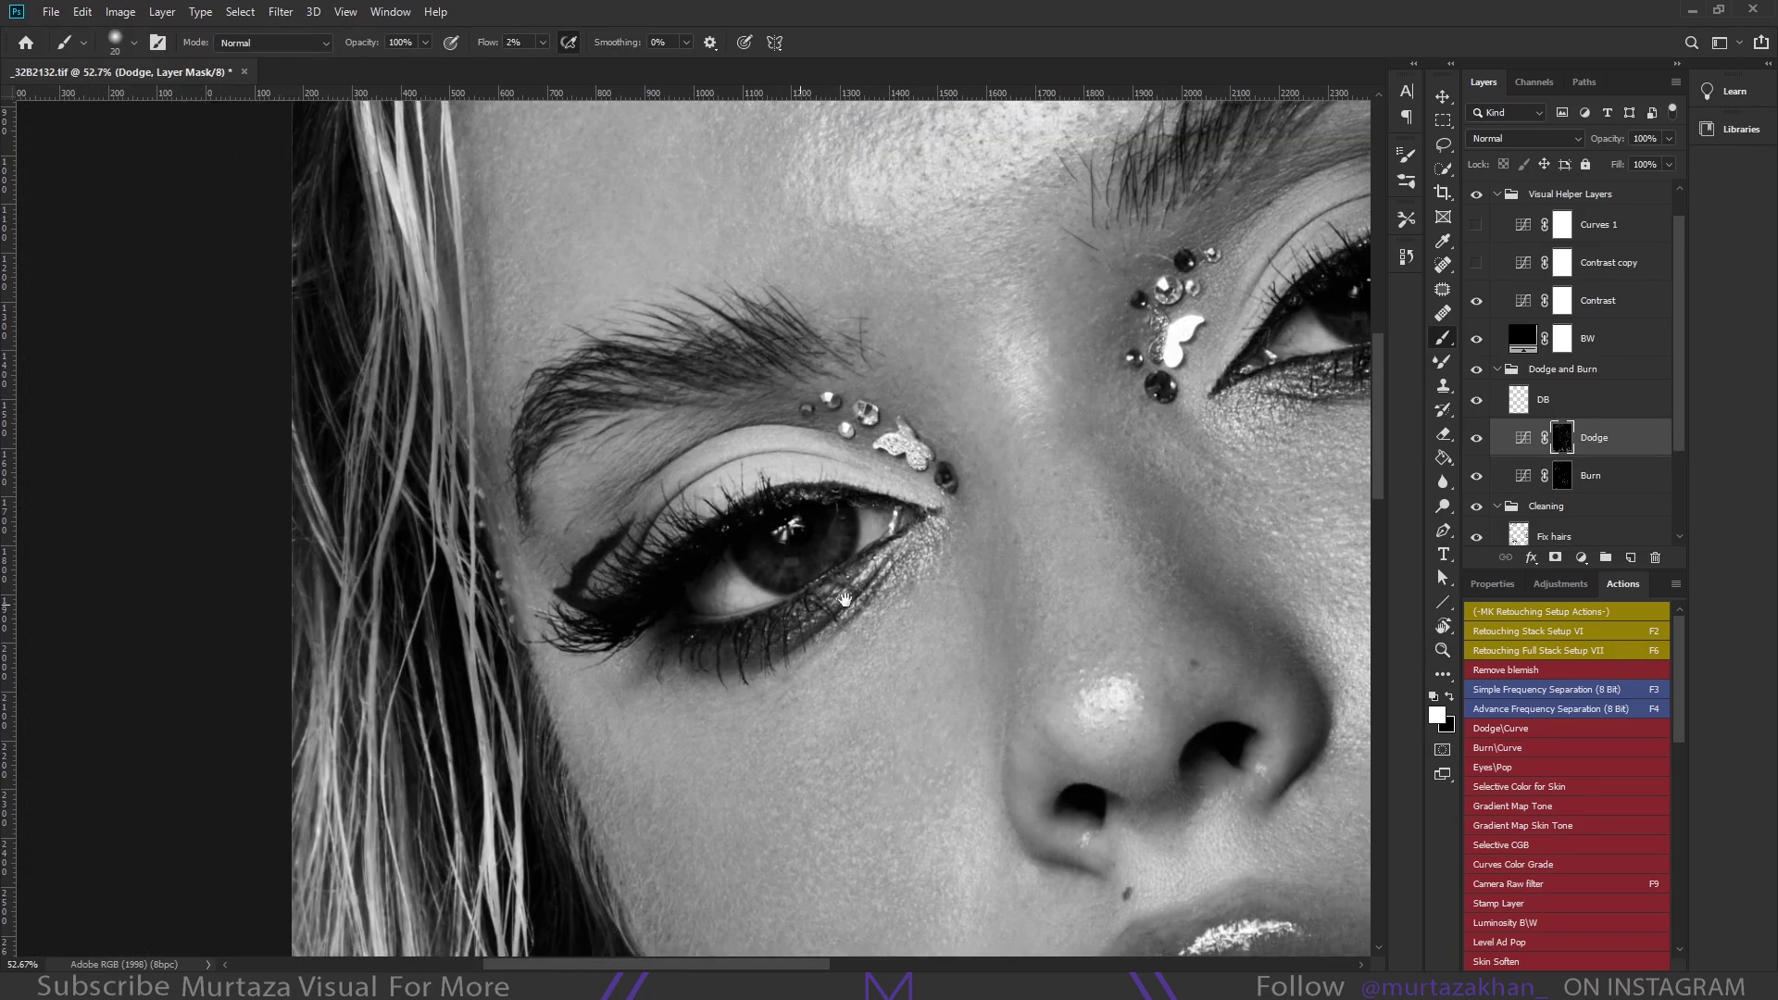
pyautogui.press('[')
pyautogui.hotkey('alt', ']')
# Make further DB passes across the face, switching layers and resizing the brush
pyautogui.scroll(-3, 954, 713)
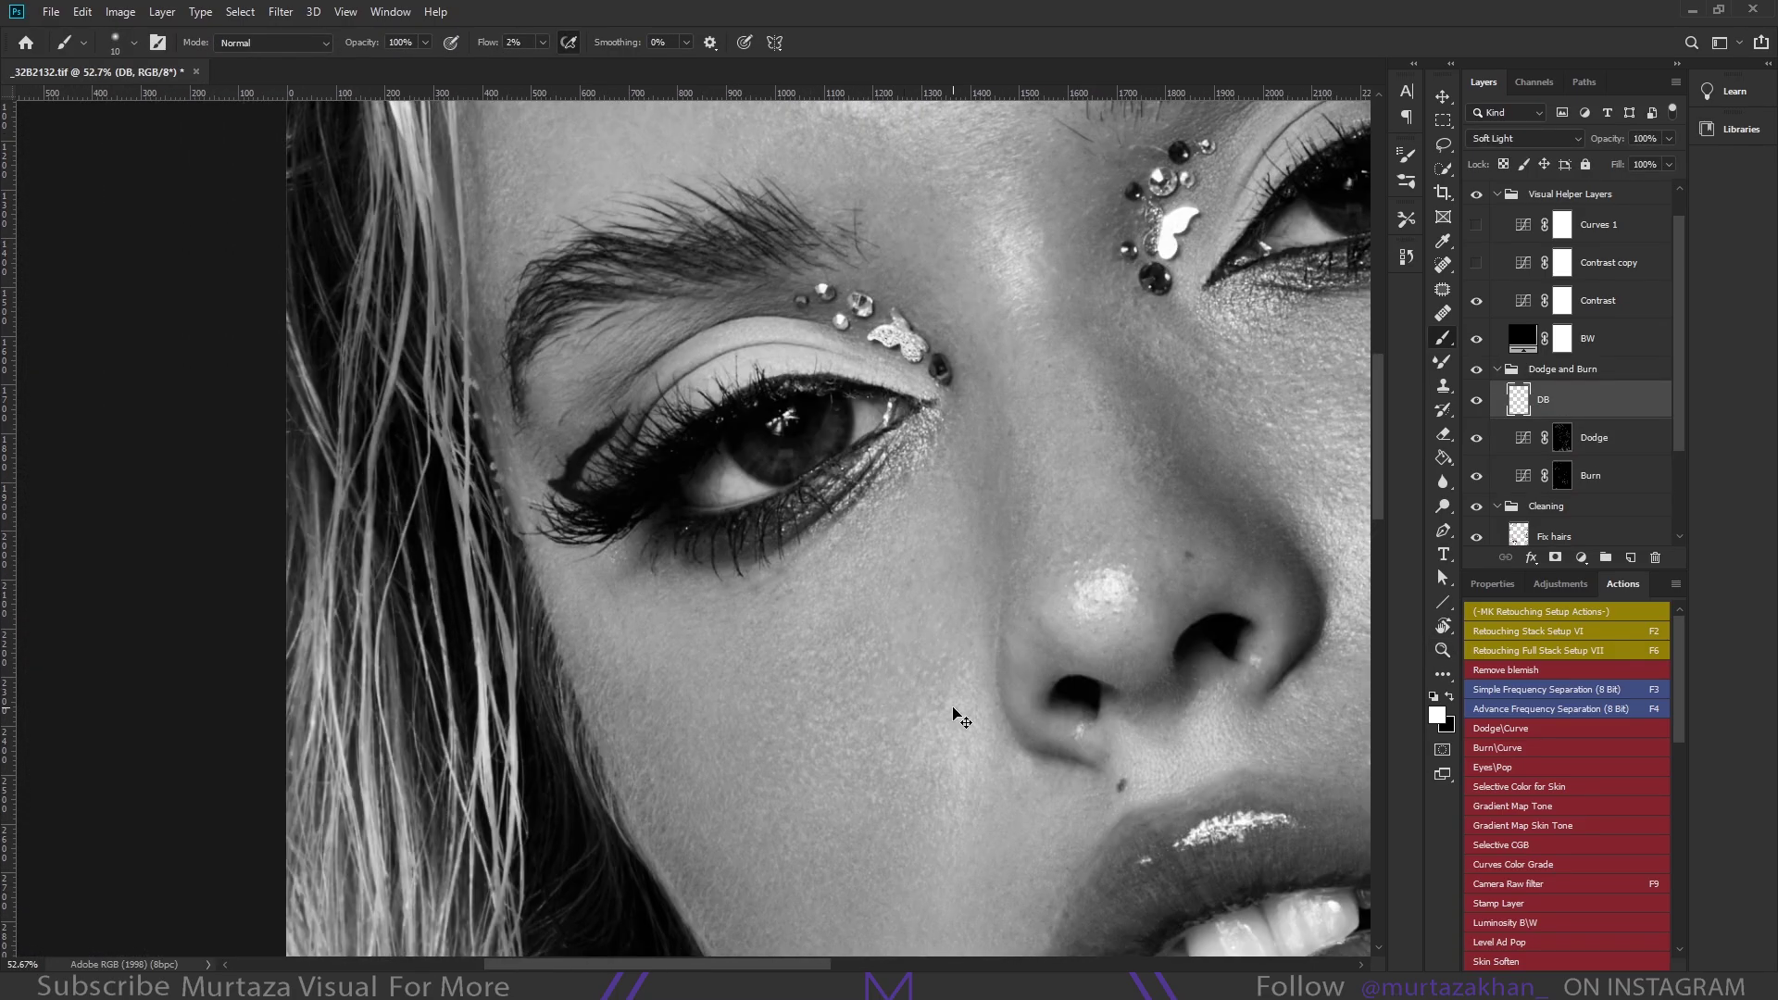
pyautogui.scroll(2, 956, 713)
pyautogui.hscroll(5, 957, 709)
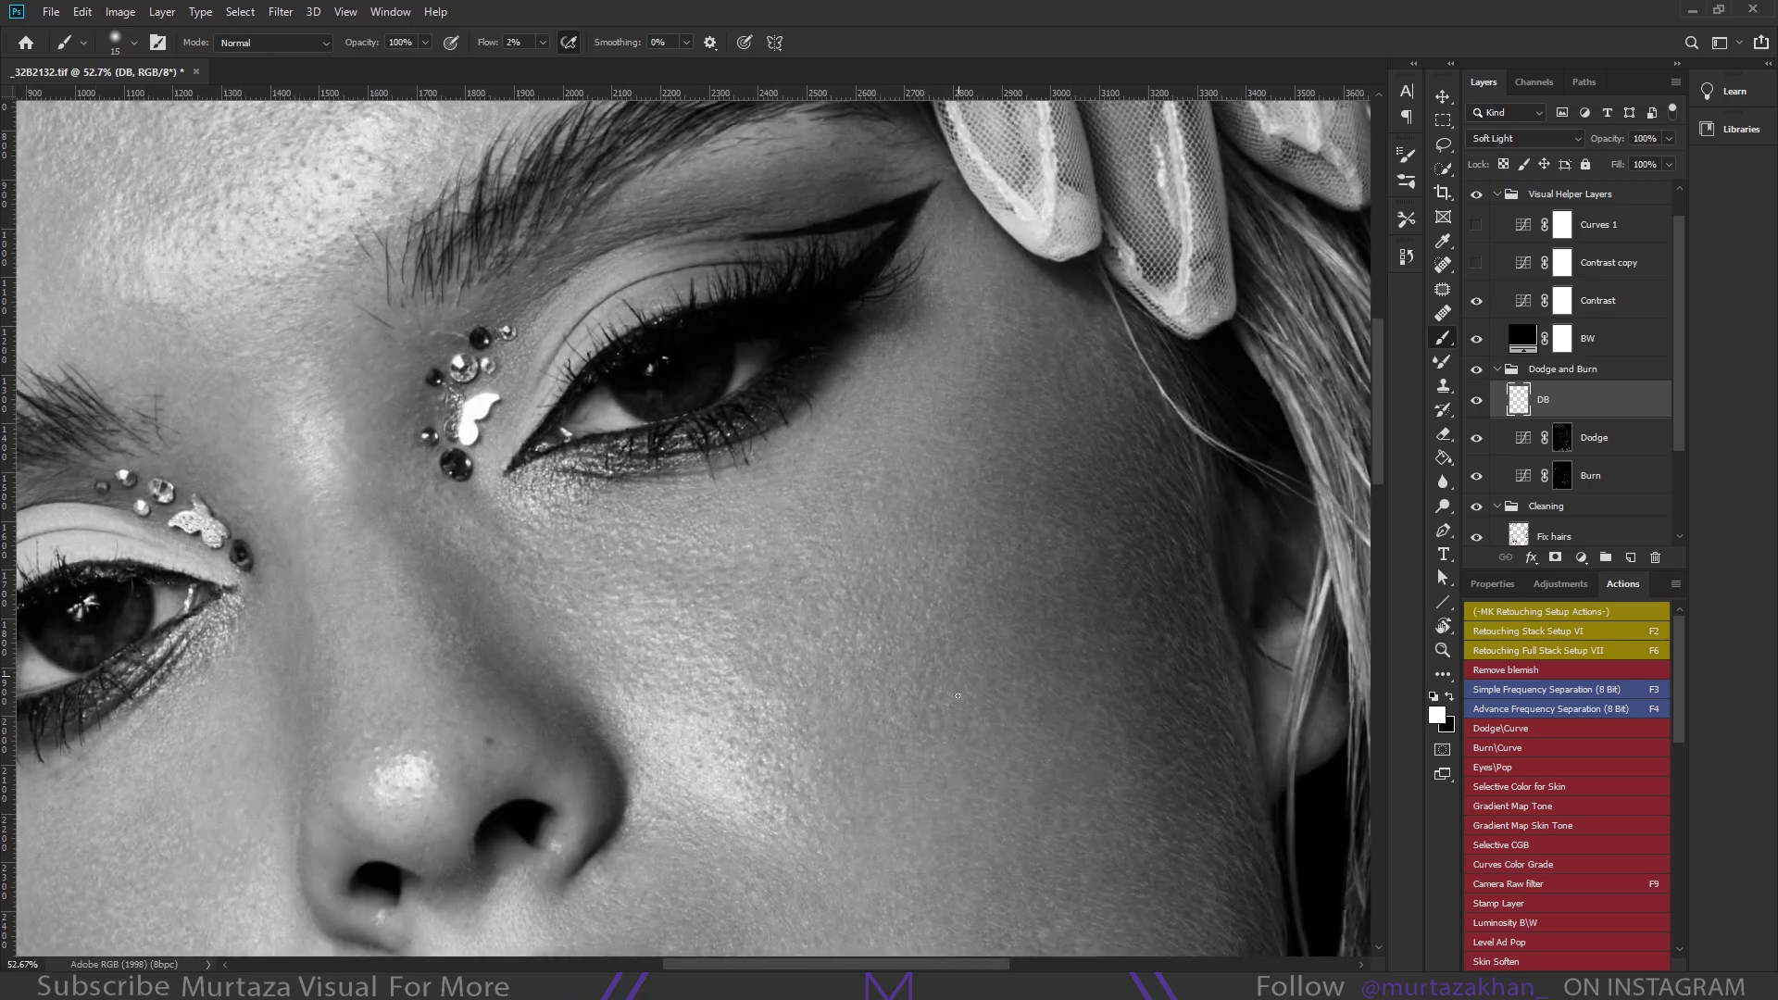
pyautogui.scroll(1, 952, 713)
pyautogui.hscroll(-1, 953, 713)
pyautogui.hscroll(-1, 833, 685)
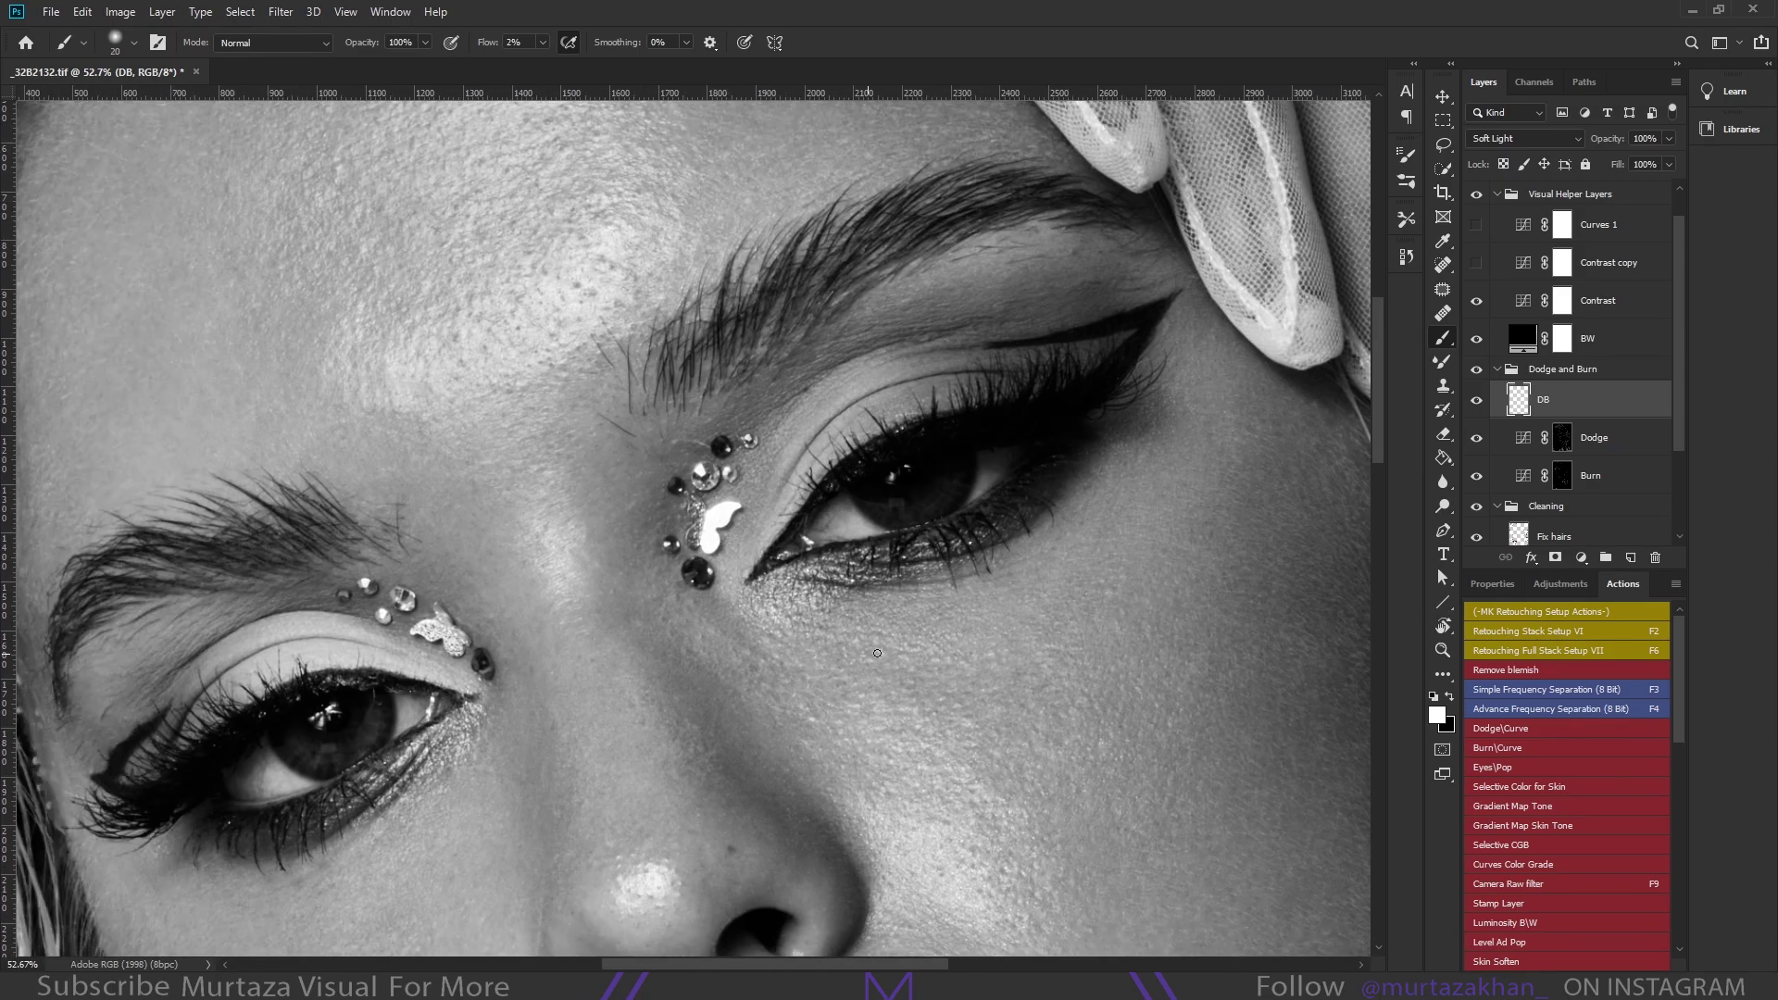
pyautogui.press(']')
pyautogui.press(']')
pyautogui.press(']')
pyautogui.hotkey('alt', '[')
pyautogui.hotkey('alt', '[')
pyautogui.hotkey('alt', ']')
pyautogui.scroll(-3, 681, 648)
# Zoom out to review the whole portrait and hide the Visual Helper Layers group
pyautogui.press('[')
pyautogui.scroll(-3, 1052, 686)
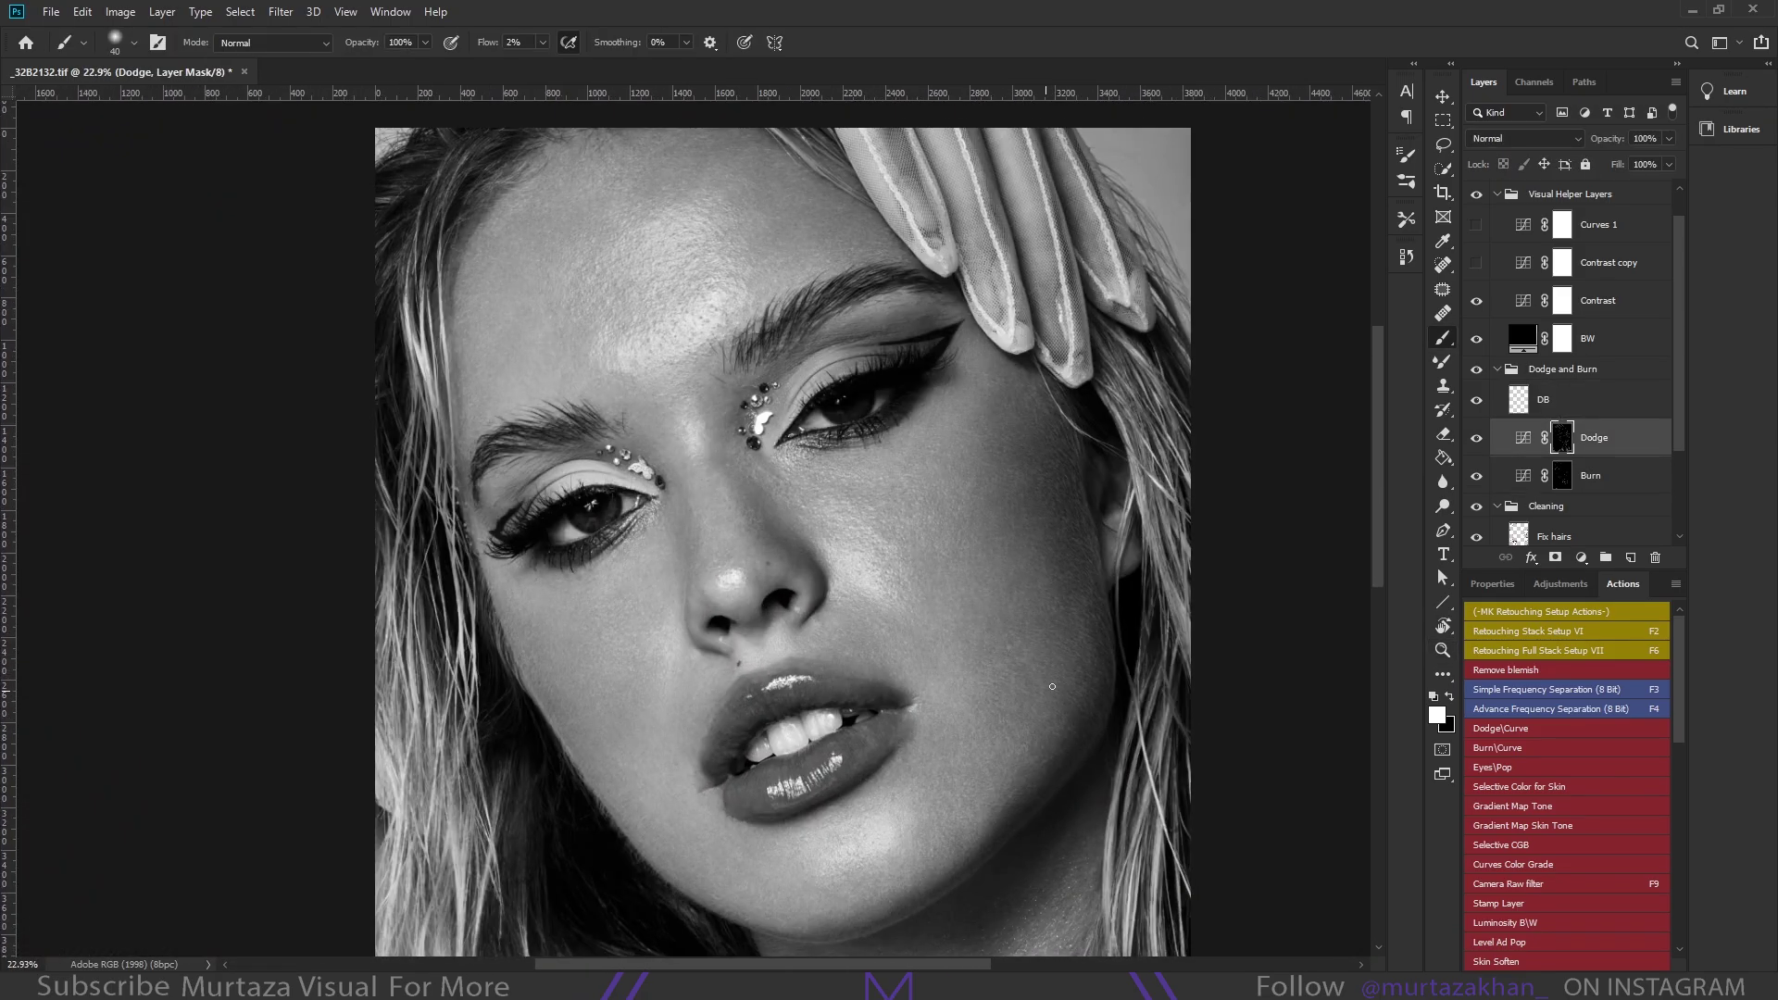
pyautogui.scroll(-2, 1009, 630)
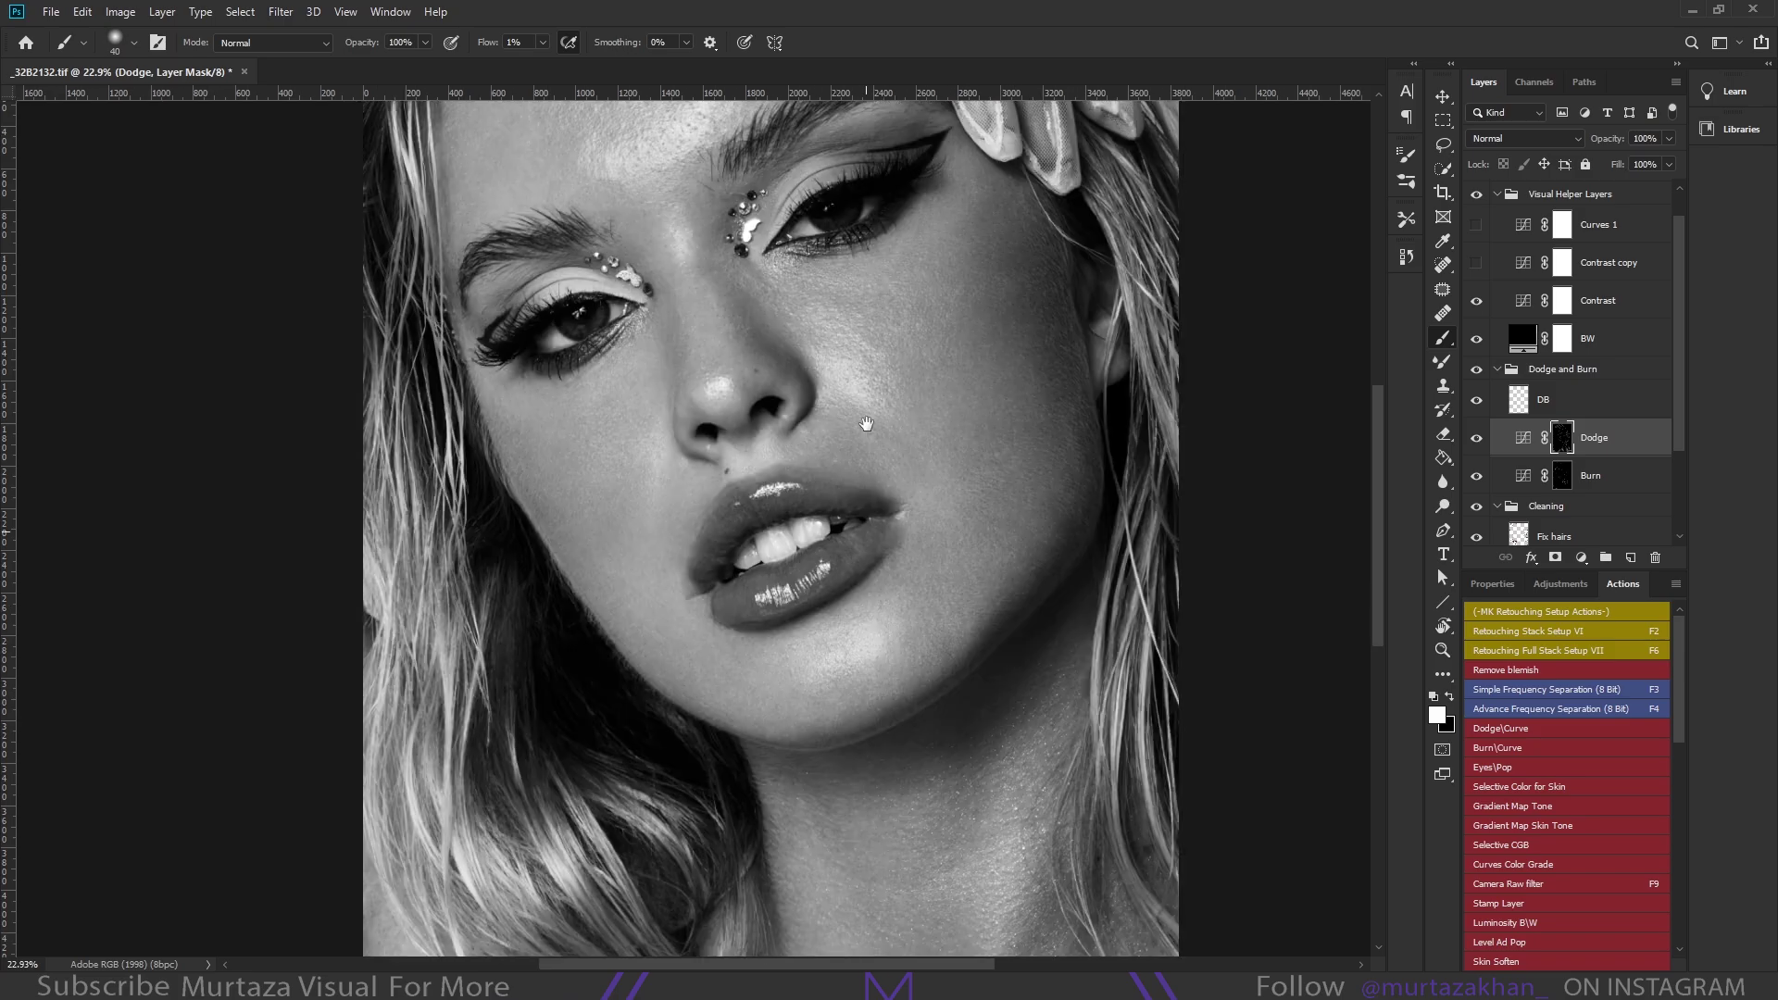
pyautogui.scroll(-2, 1014, 657)
pyautogui.scroll(2, 1019, 695)
pyautogui.scroll(2, 1025, 736)
pyautogui.scroll(-1, 1025, 736)
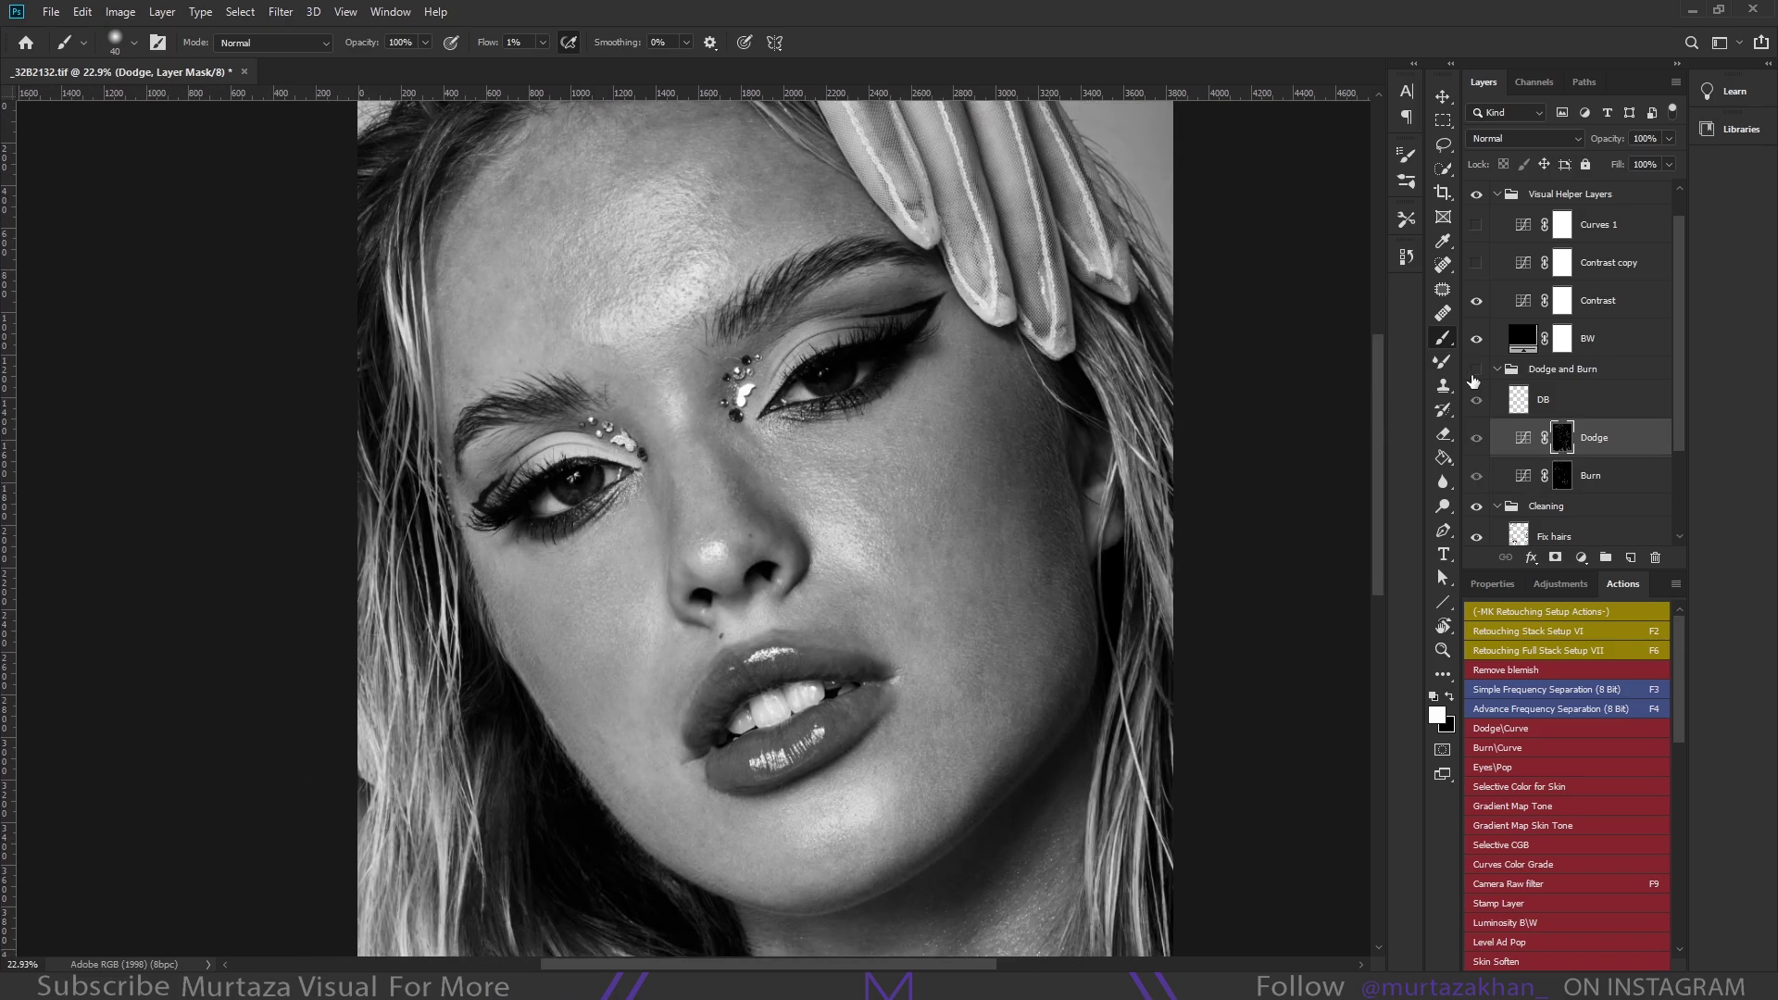
pyautogui.click(1476, 193)
# Run the Simple Frequency Separation action (F3) and confirm its Median blur
pyautogui.press('F3')
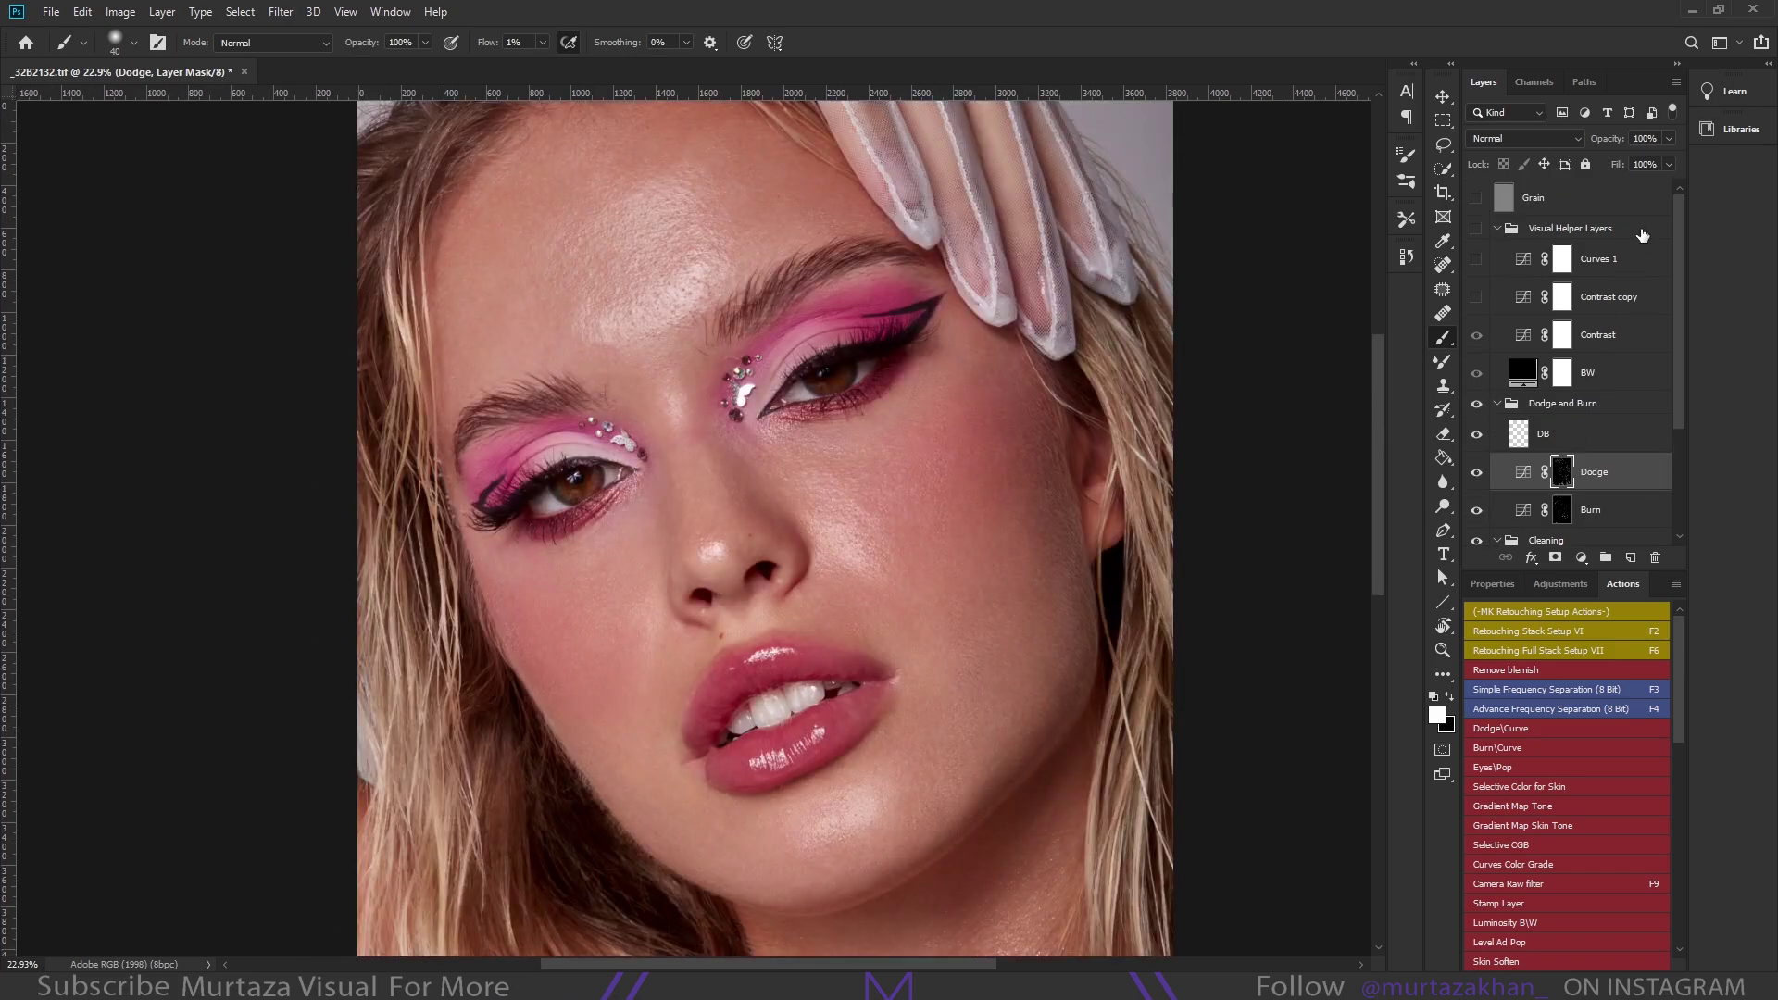
pyautogui.press('Return')
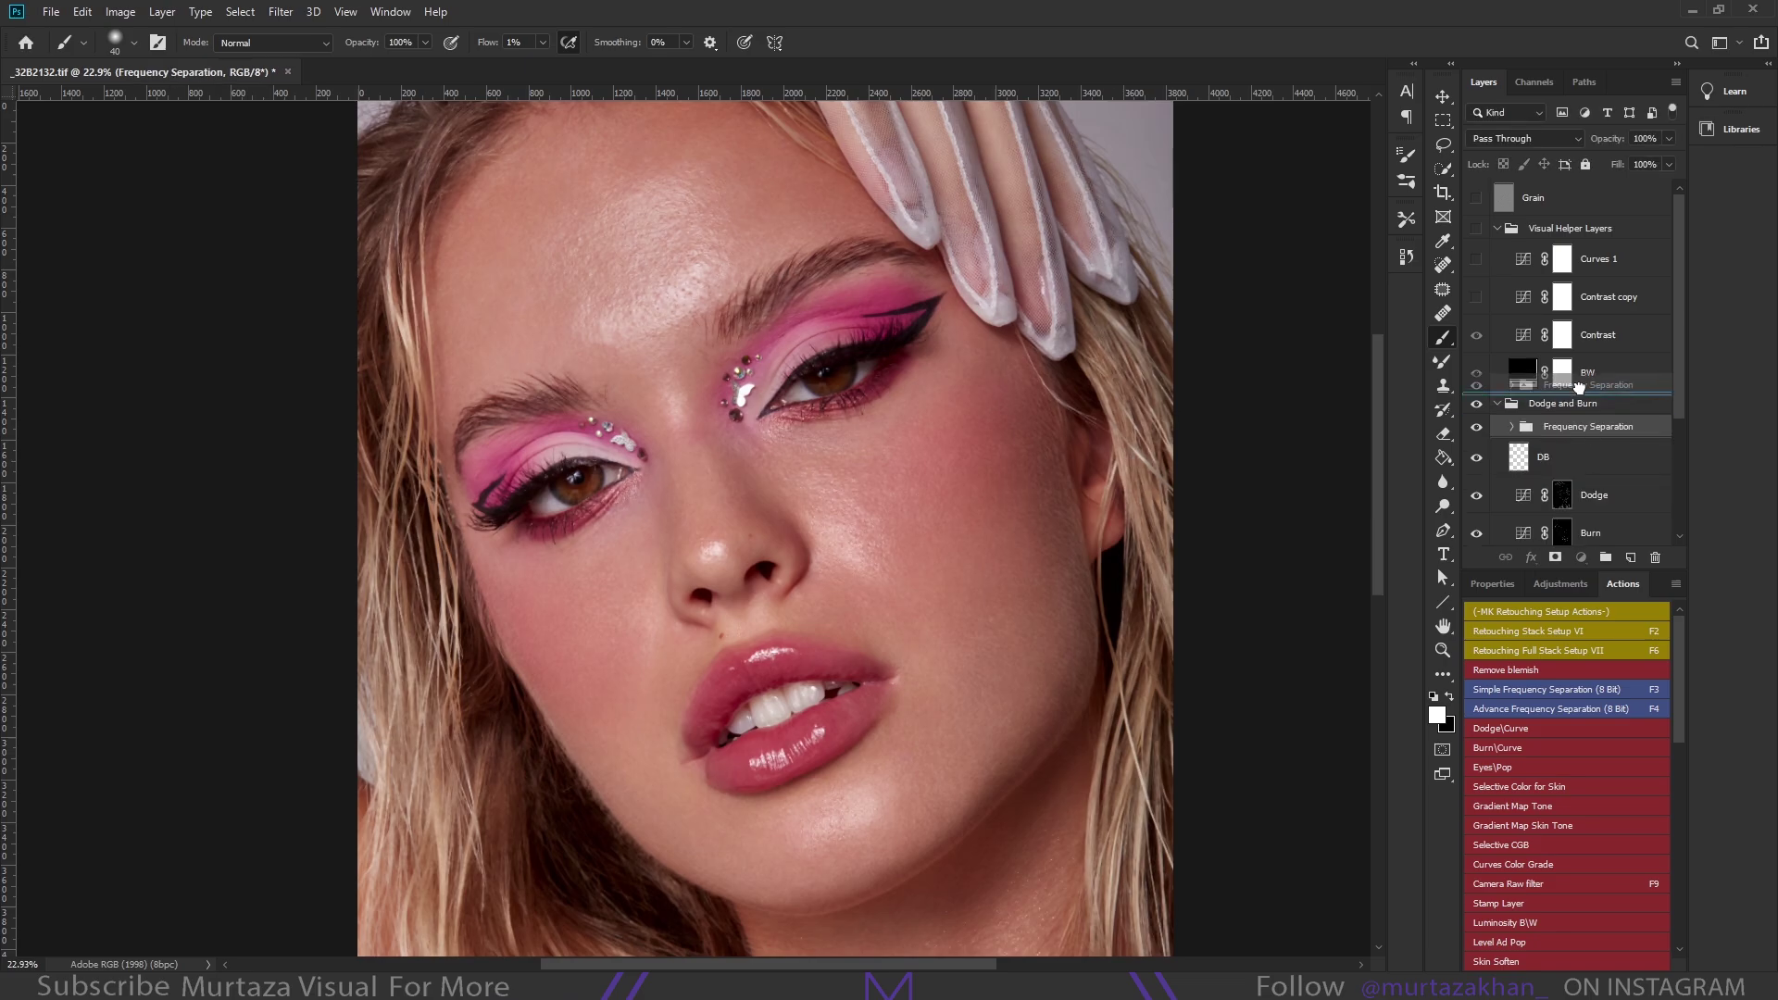
pyautogui.rightClick(1003, 593)
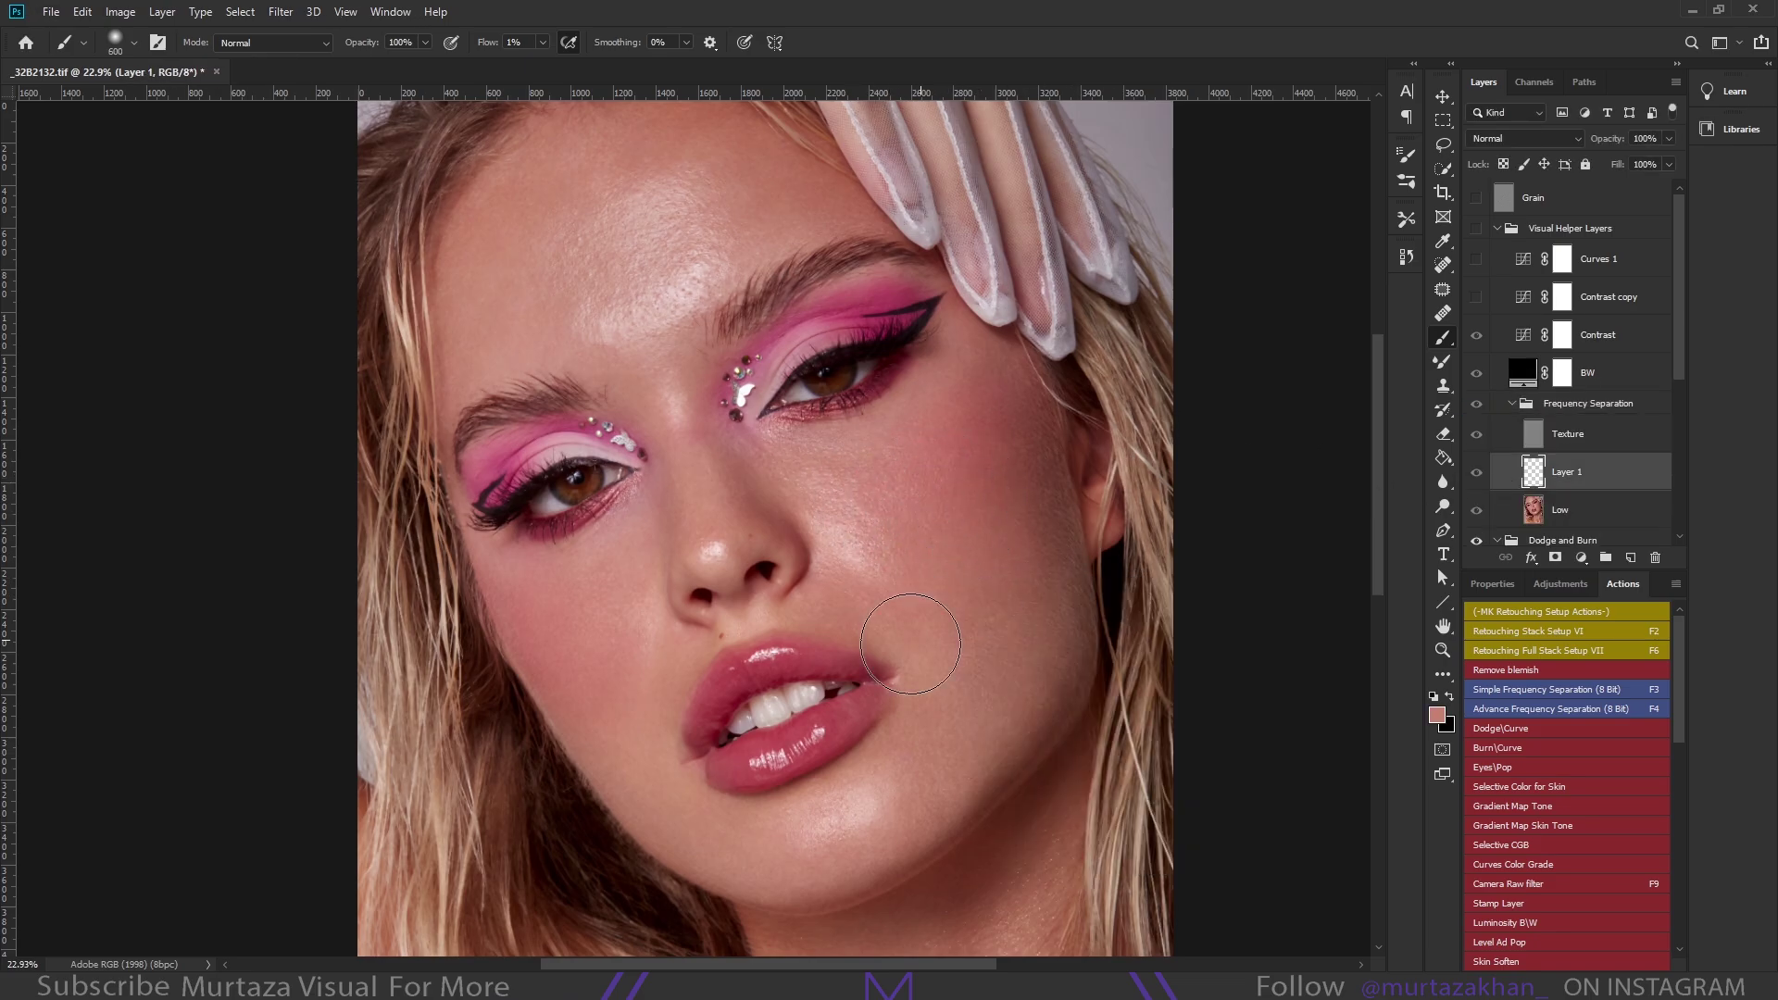
# Sample two skin tones, re-enable the BW helper view and collapse the Frequency Separation group
pyautogui.keyDown('alt'); pyautogui.click(1063, 575); pyautogui.keyUp('alt')
pyautogui.keyDown('alt'); pyautogui.click(905, 822); pyautogui.keyUp('alt')
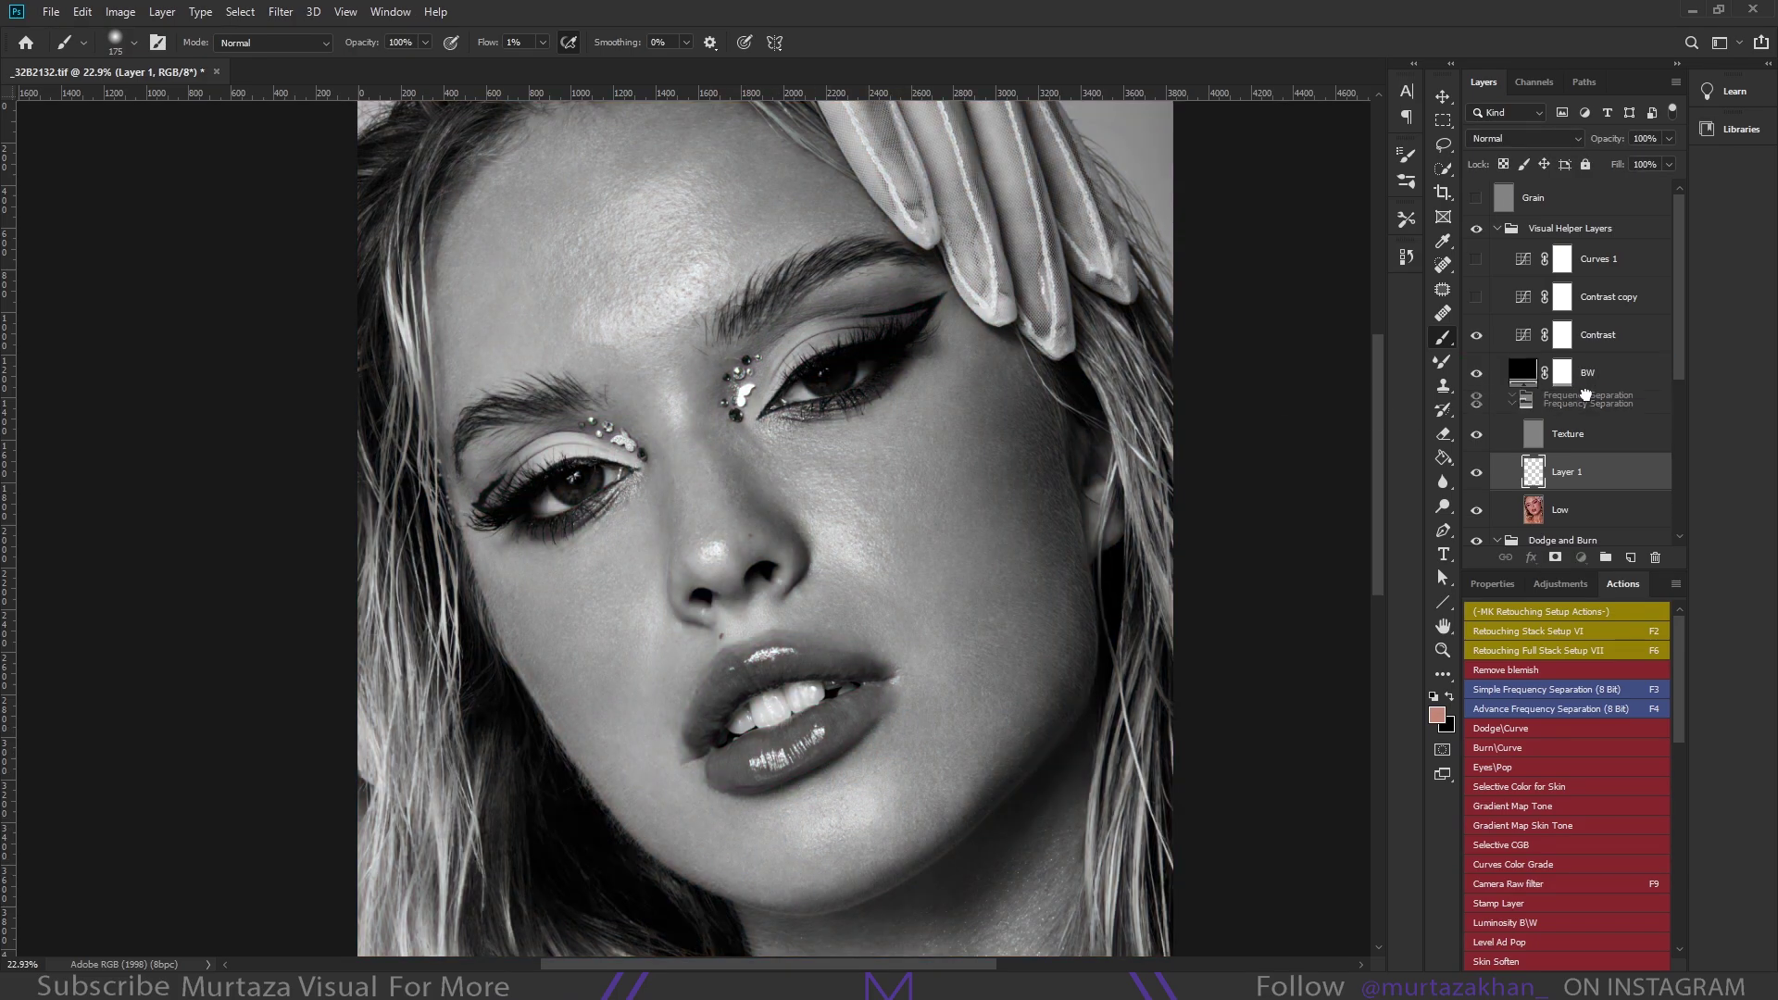
pyautogui.click(1579, 403)
pyautogui.click(1497, 402)
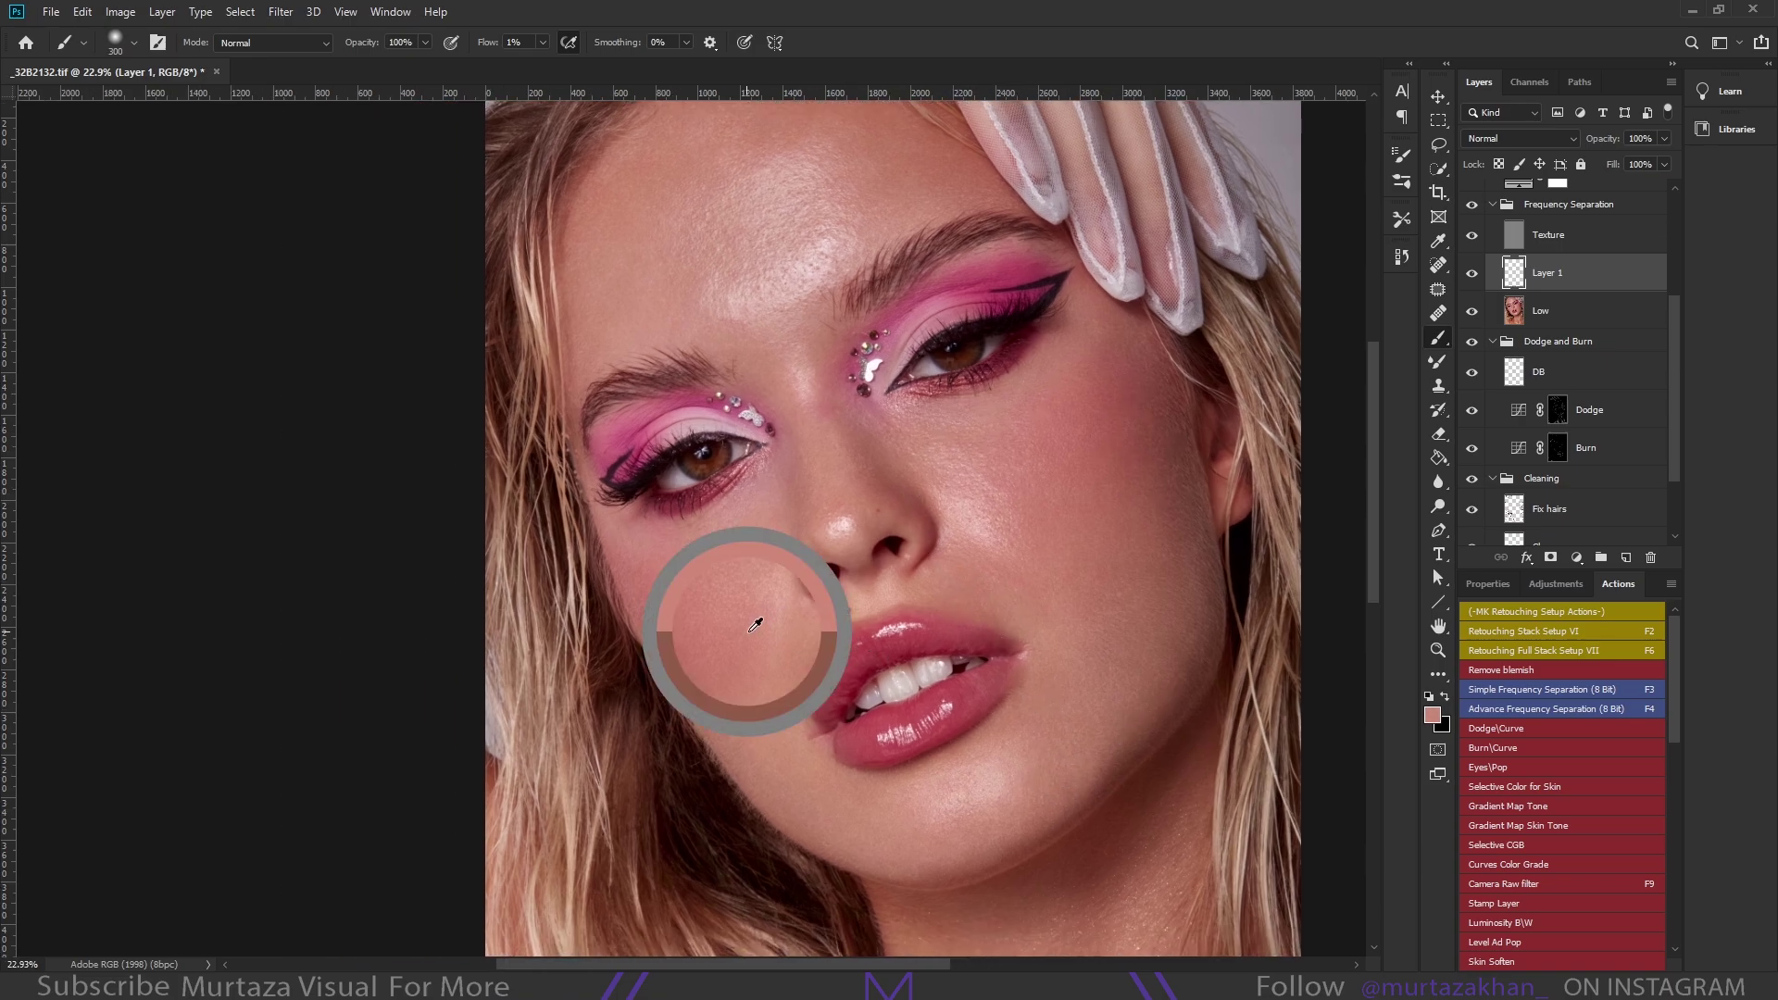
# Sample chin, upper-lip and rosy tones and paint them over the lower face on Layer 1
pyautogui.moveTo(742, 700)
pyautogui.mouseDown()
pyautogui.moveTo(734, 634)
pyautogui.moveTo(758, 715)
pyautogui.mouseUp()
pyautogui.press('[')
pyautogui.press('[')
pyautogui.press('[')
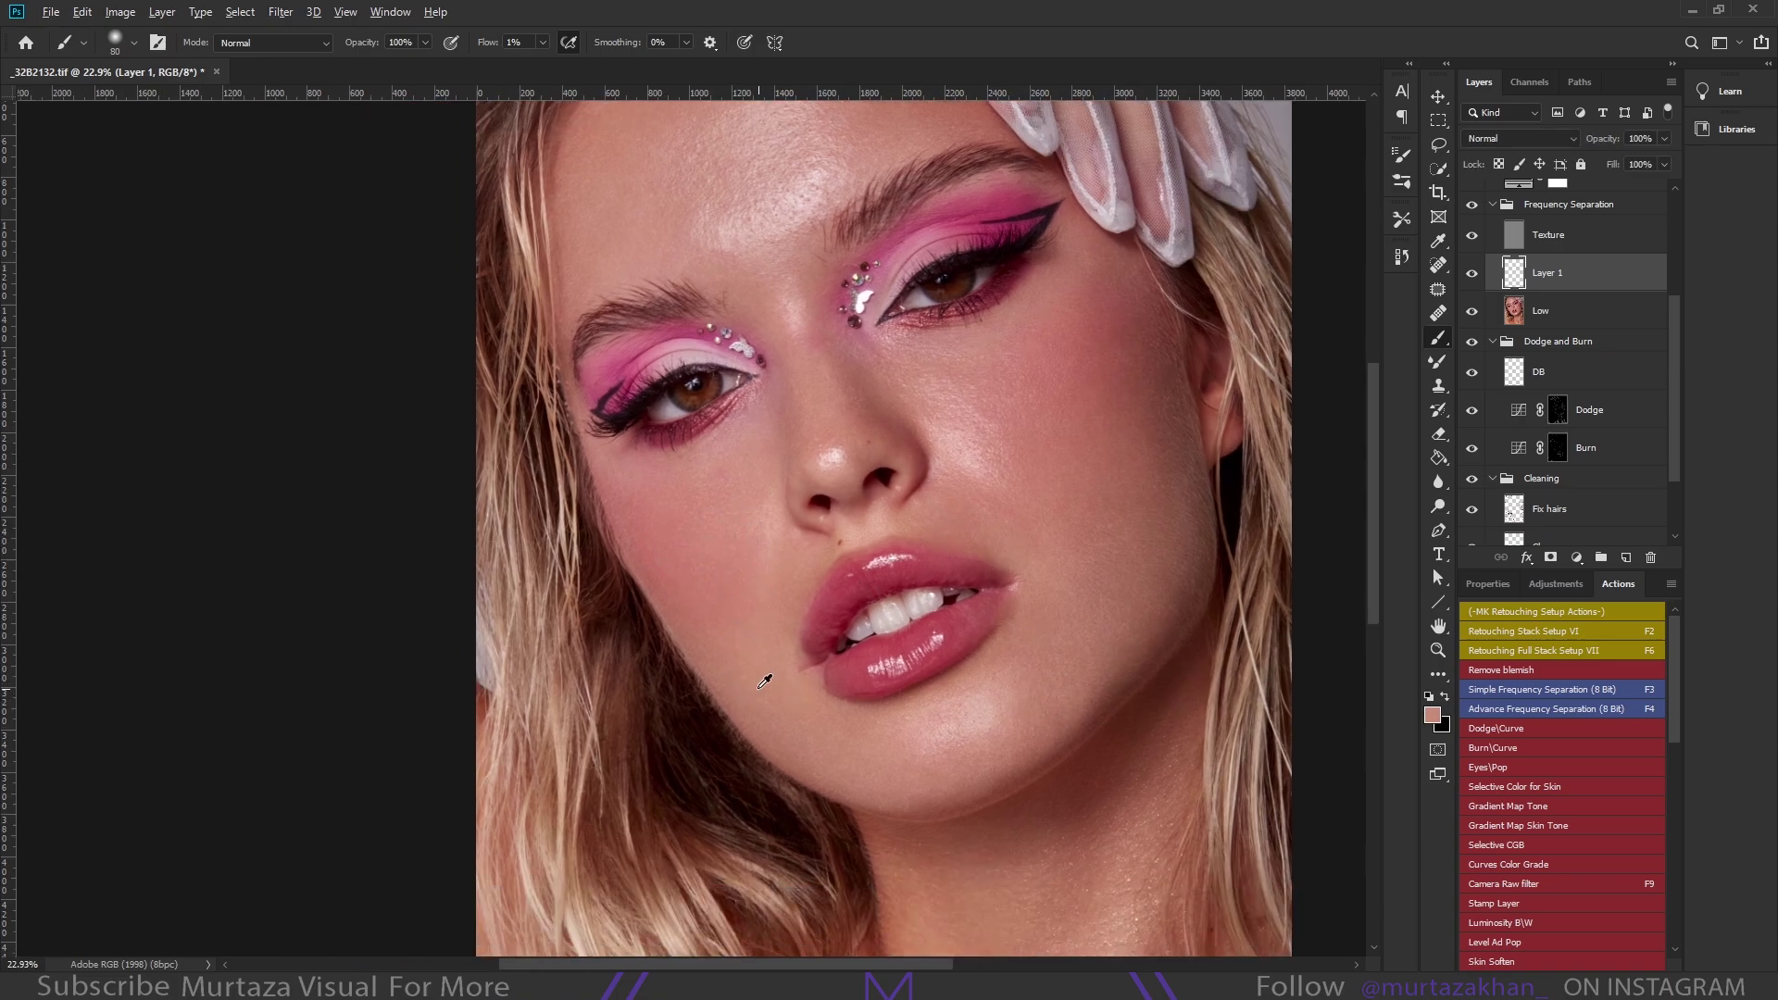
pyautogui.keyDown('alt'); pyautogui.click(853, 732); pyautogui.keyUp('alt')
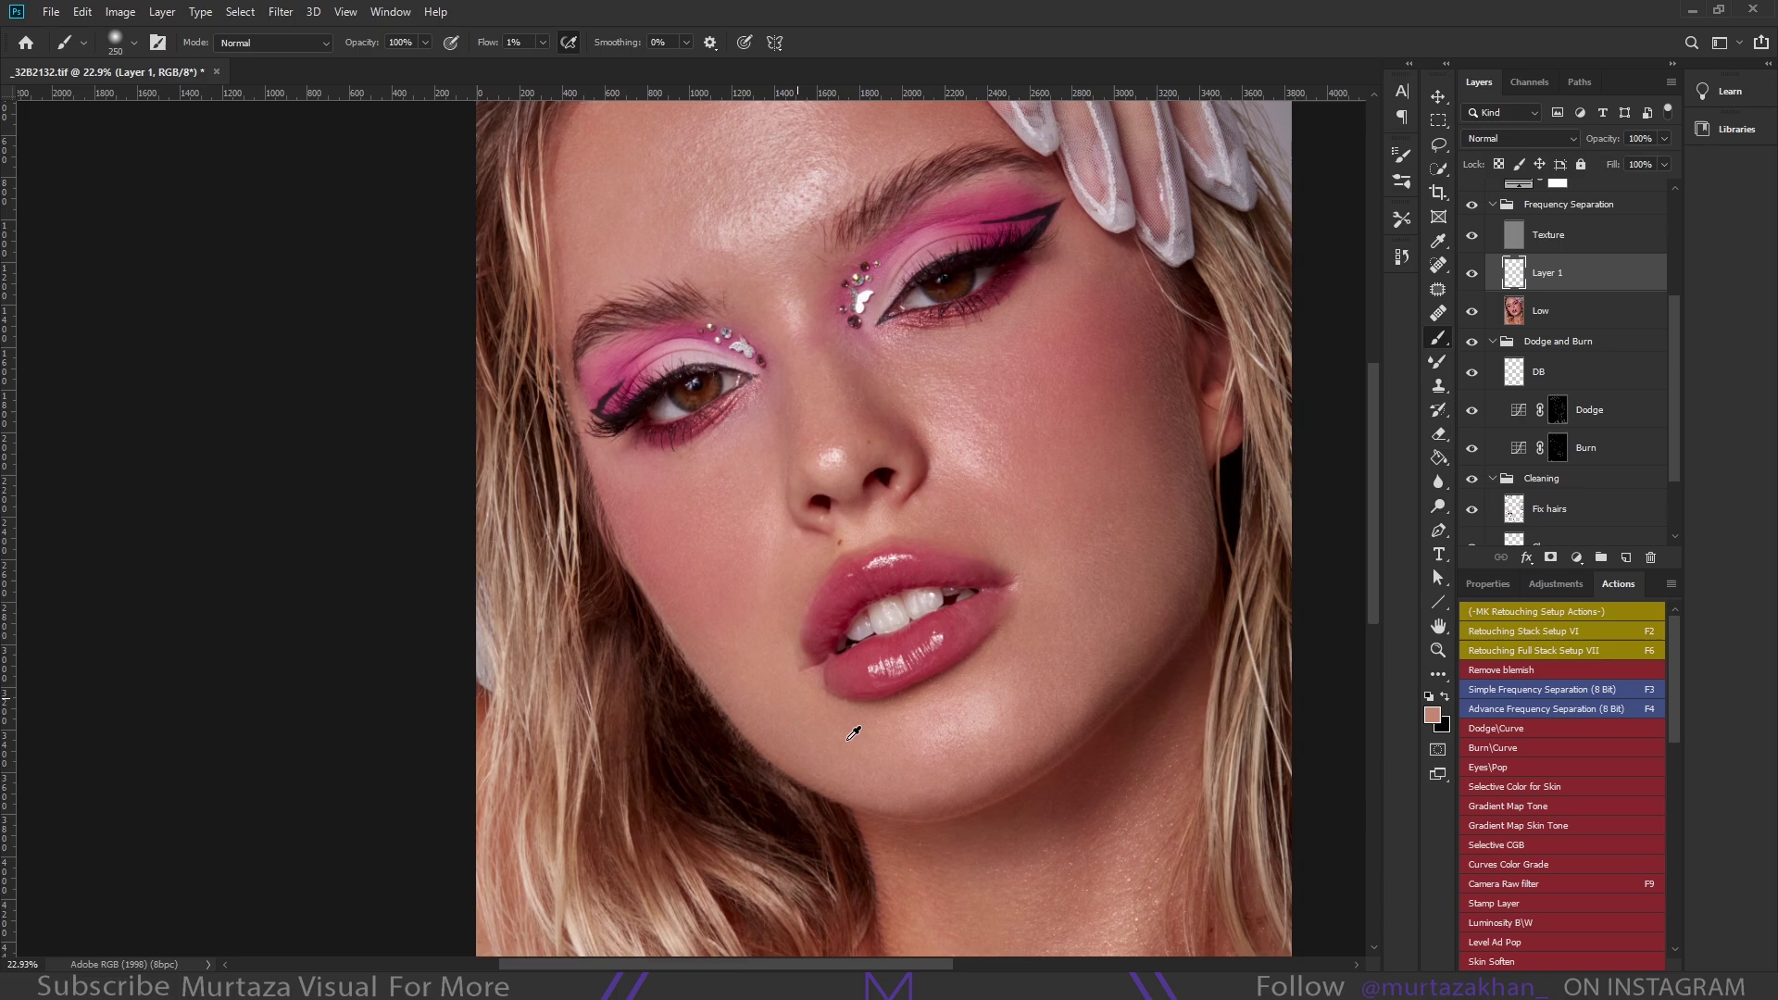
pyautogui.keyDown('alt'); pyautogui.click(917, 795); pyautogui.keyUp('alt')
pyautogui.press(']')
pyautogui.keyDown('alt'); pyautogui.click(912, 560); pyautogui.keyUp('alt')
pyautogui.scroll(3, 952, 634)
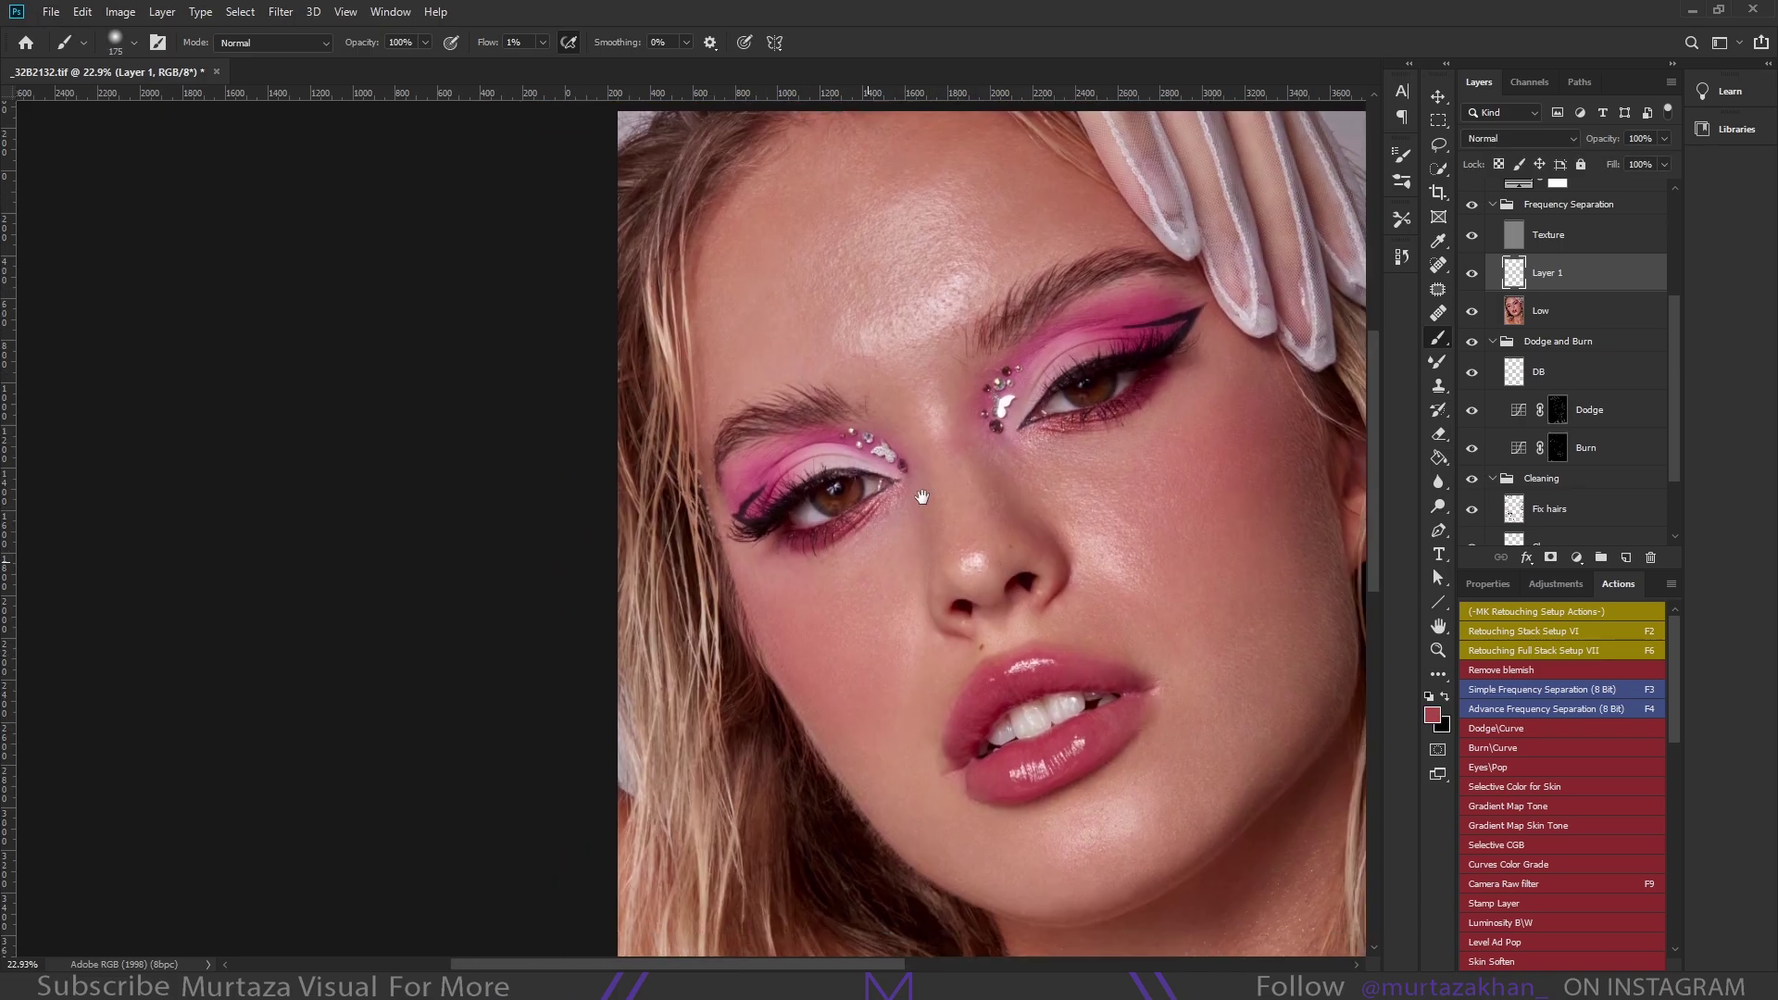
pyautogui.hscroll(-2, 953, 634)
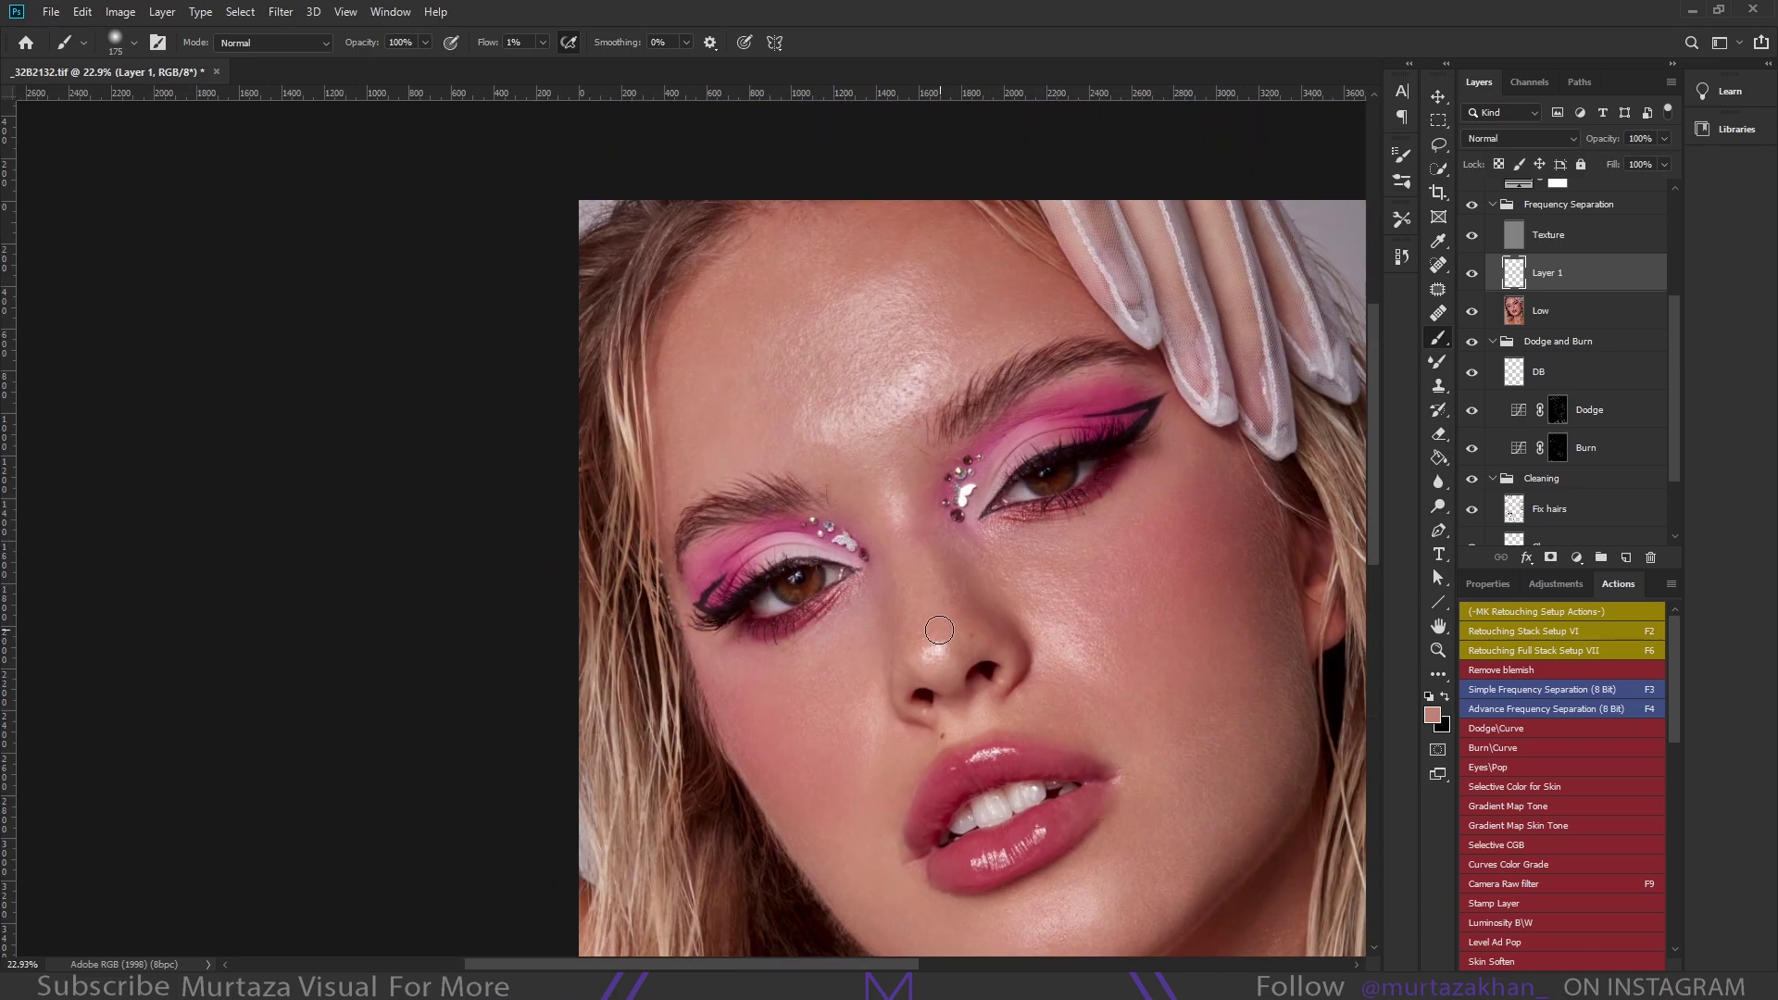
pyautogui.keyDown('alt'); pyautogui.click(995, 608); pyautogui.keyUp('alt')
# Sample a pink skin tone and brush it over the blotchy cheek areas
pyautogui.scroll(-1, 910, 597)
pyautogui.hscroll(2, 910, 598)
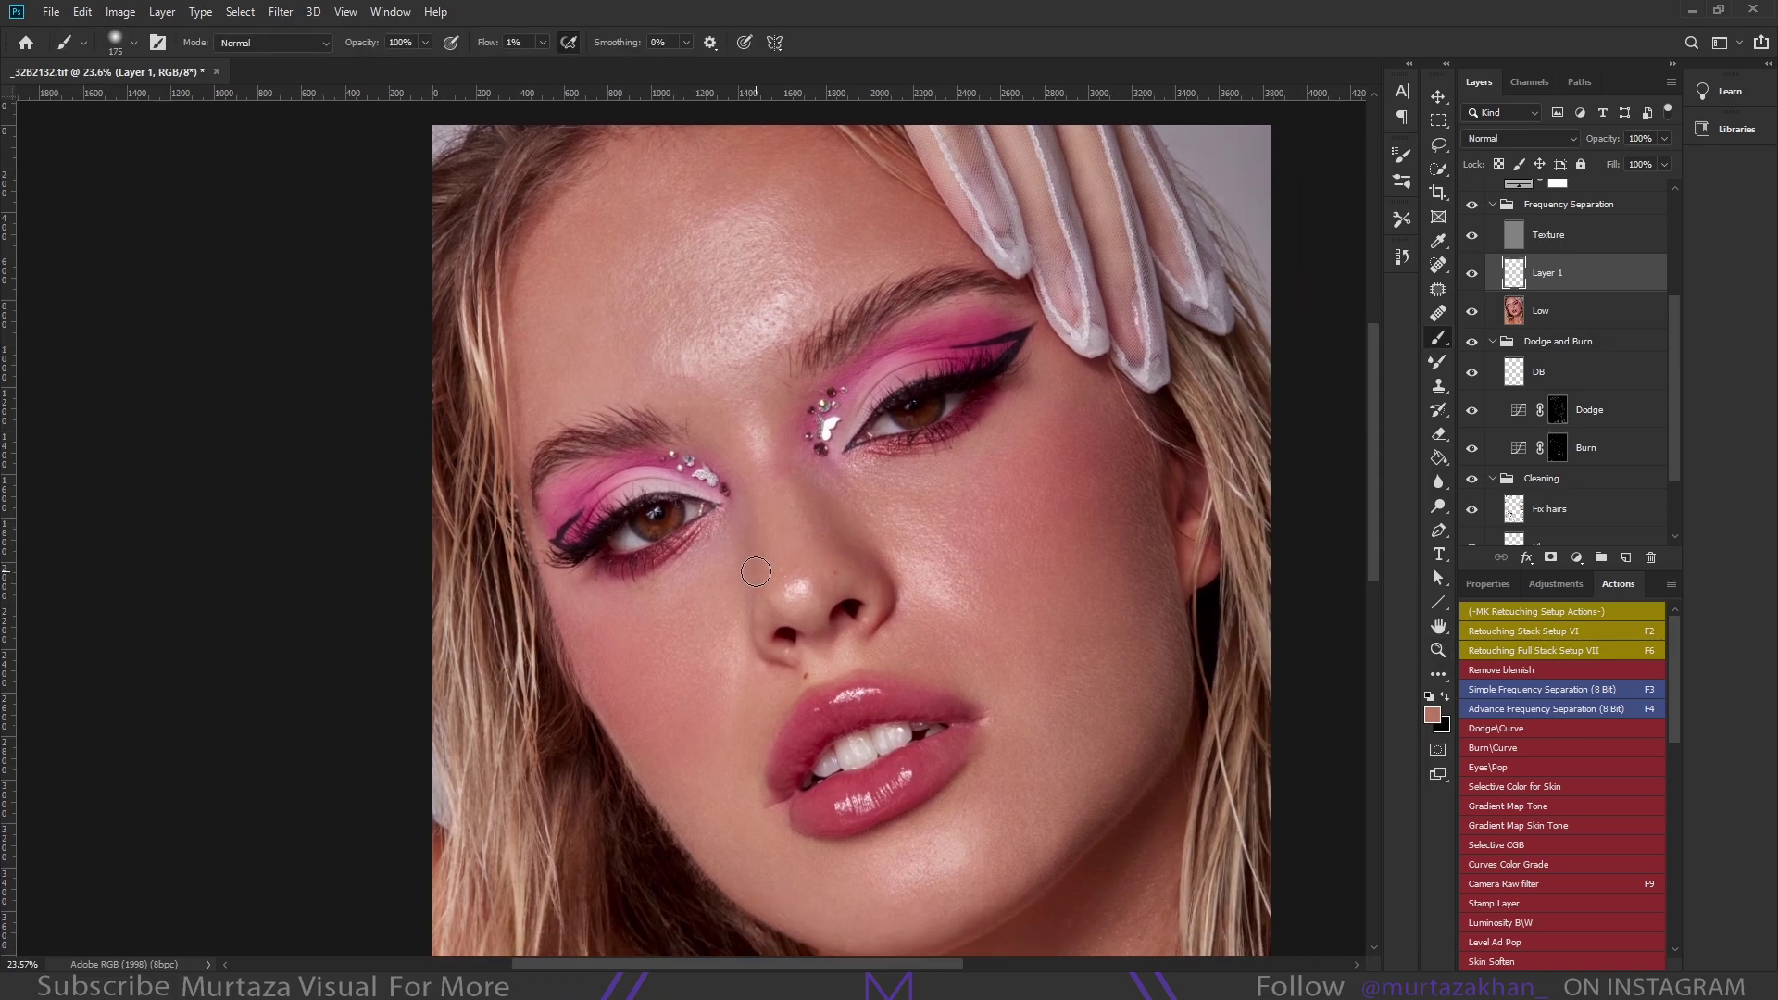
pyautogui.moveTo(731, 604); pyautogui.dragTo(709, 602)
pyautogui.scroll(1, 648, 542)
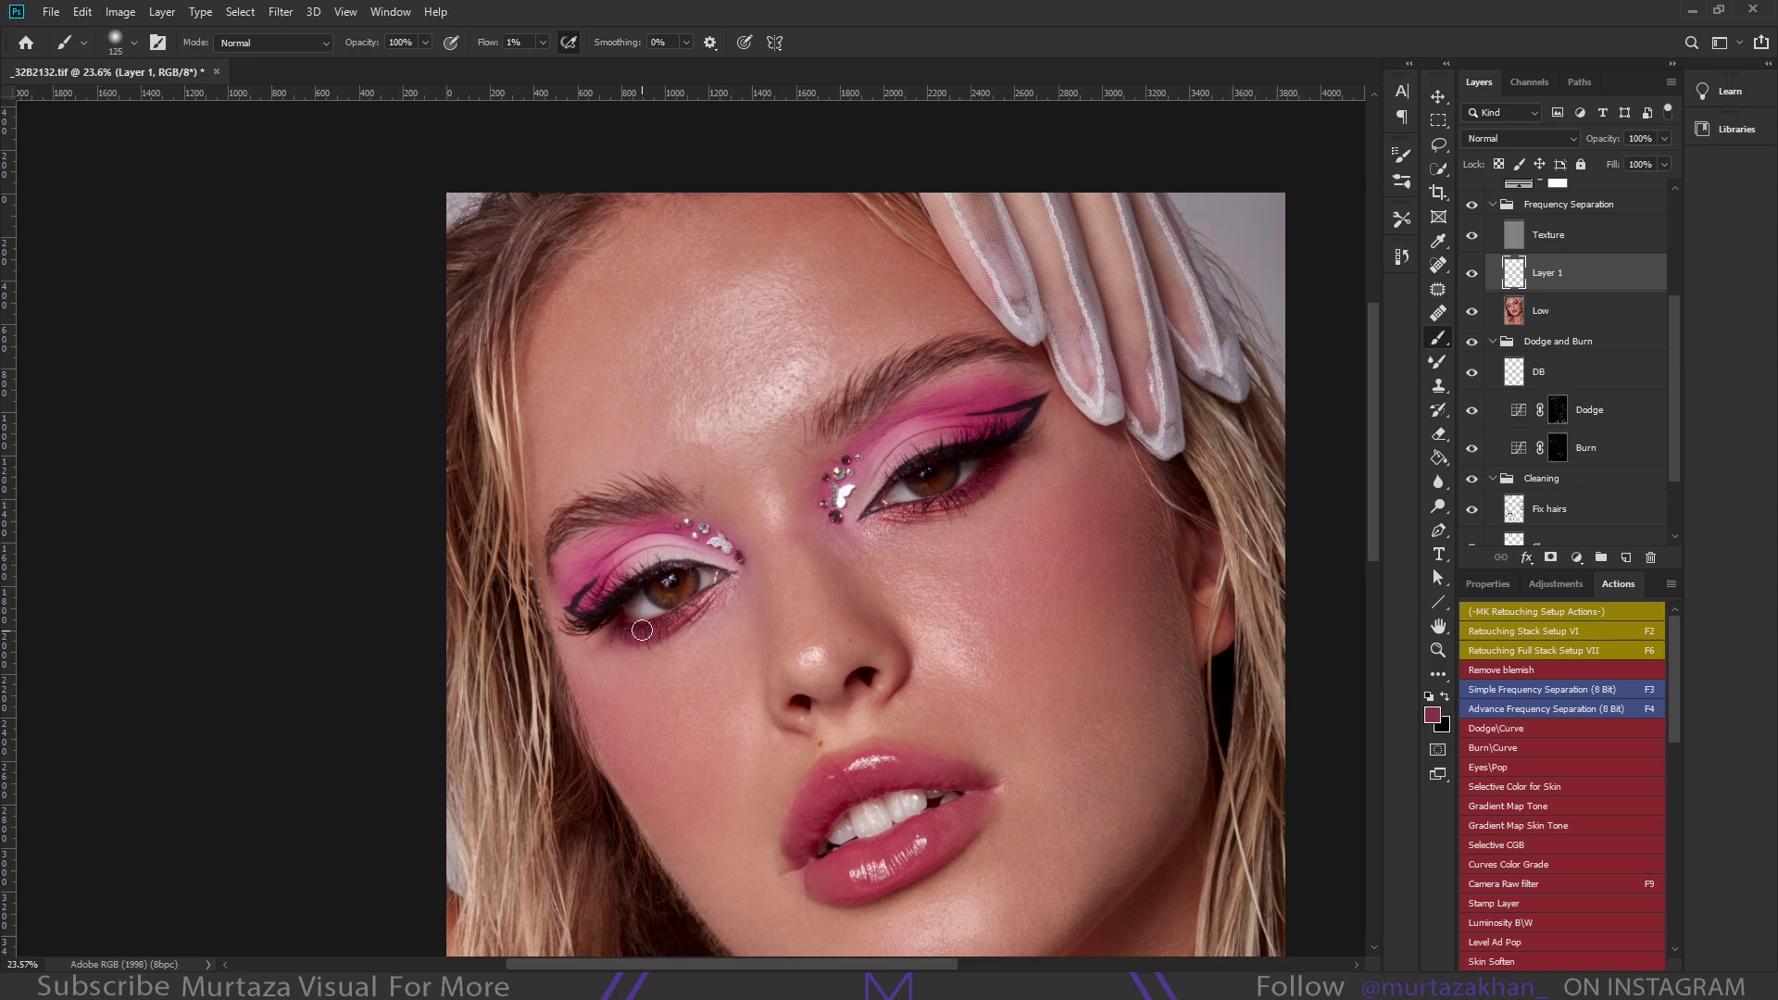
pyautogui.scroll(1, 642, 630)
pyautogui.hscroll(2, 705, 580)
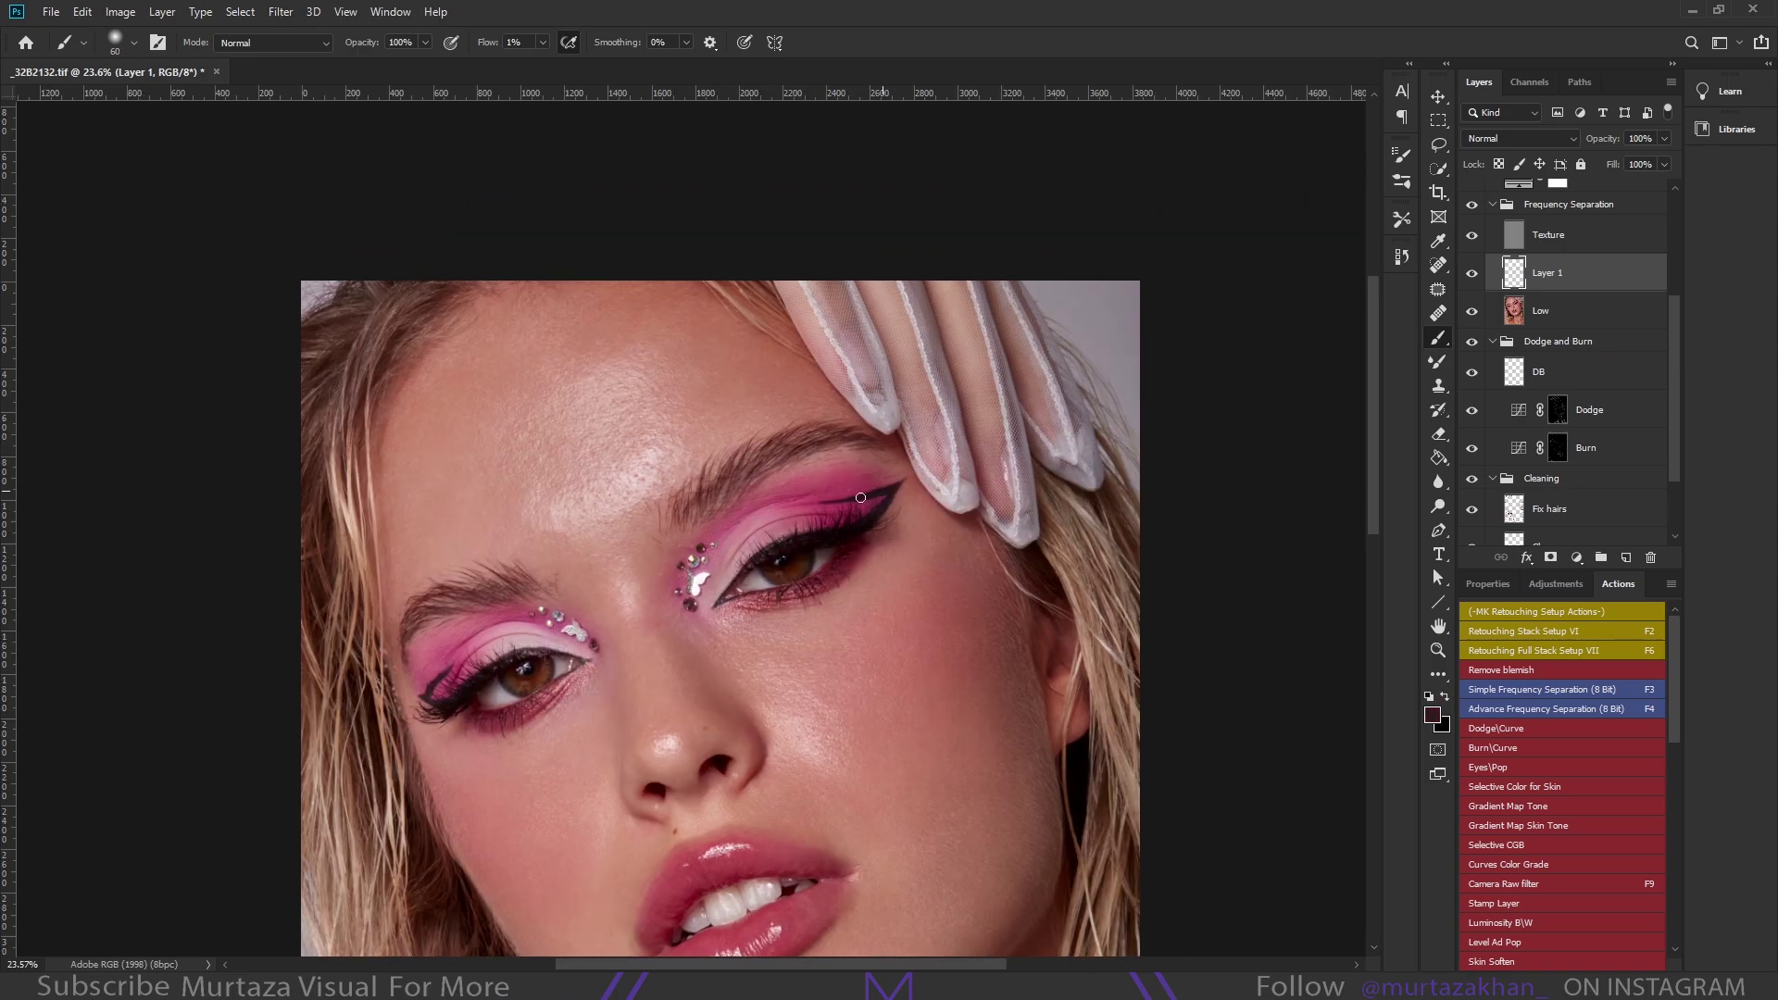
pyautogui.keyDown('alt'); pyautogui.click(856, 562); pyautogui.keyUp('alt')
pyautogui.press(']')
pyautogui.press(']')
pyautogui.press(']')
pyautogui.scroll(1, 731, 602)
pyautogui.hscroll(-2, 732, 602)
pyautogui.press('[')
pyautogui.press('[')
pyautogui.press('[')
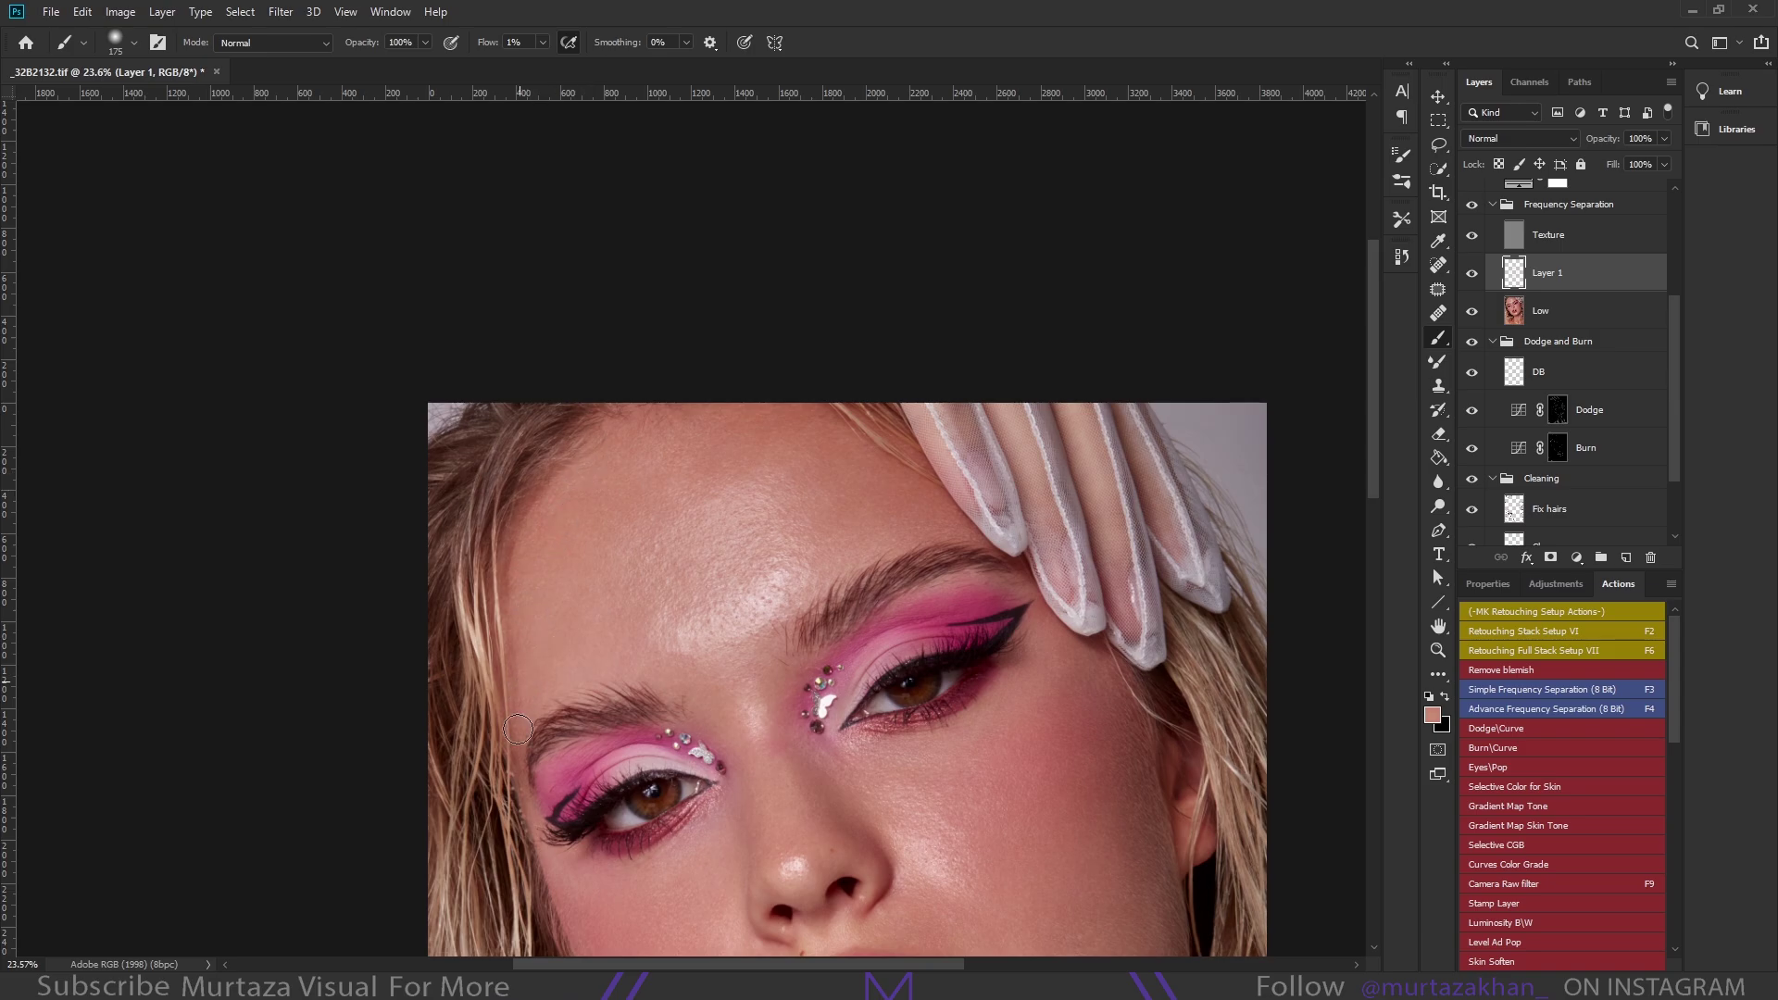
pyautogui.press('[')
pyautogui.press('[')
# Paint the forehead, then zoom out and even the neck with light collarbone tones
pyautogui.scroll(1, 555, 611)
pyautogui.hscroll(1, 556, 611)
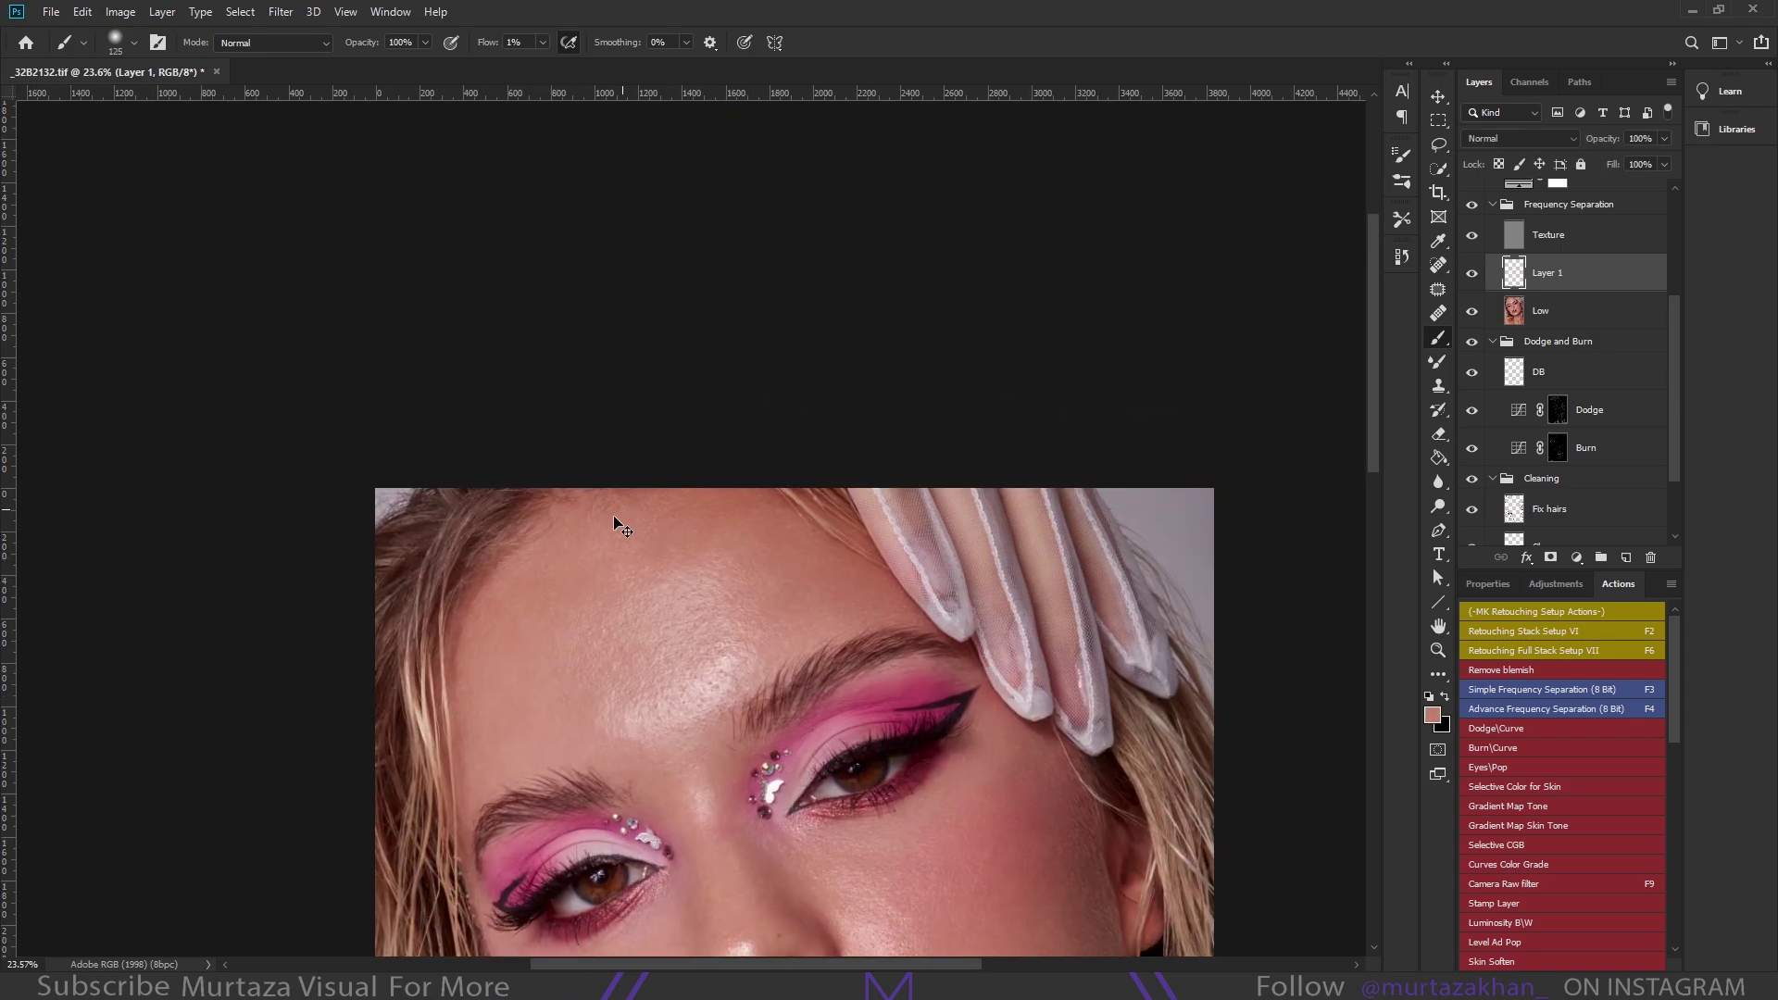
pyautogui.hscroll(1, 614, 521)
pyautogui.press(']')
pyautogui.press(']')
pyautogui.press(']')
pyautogui.scroll(-2, 592, 463)
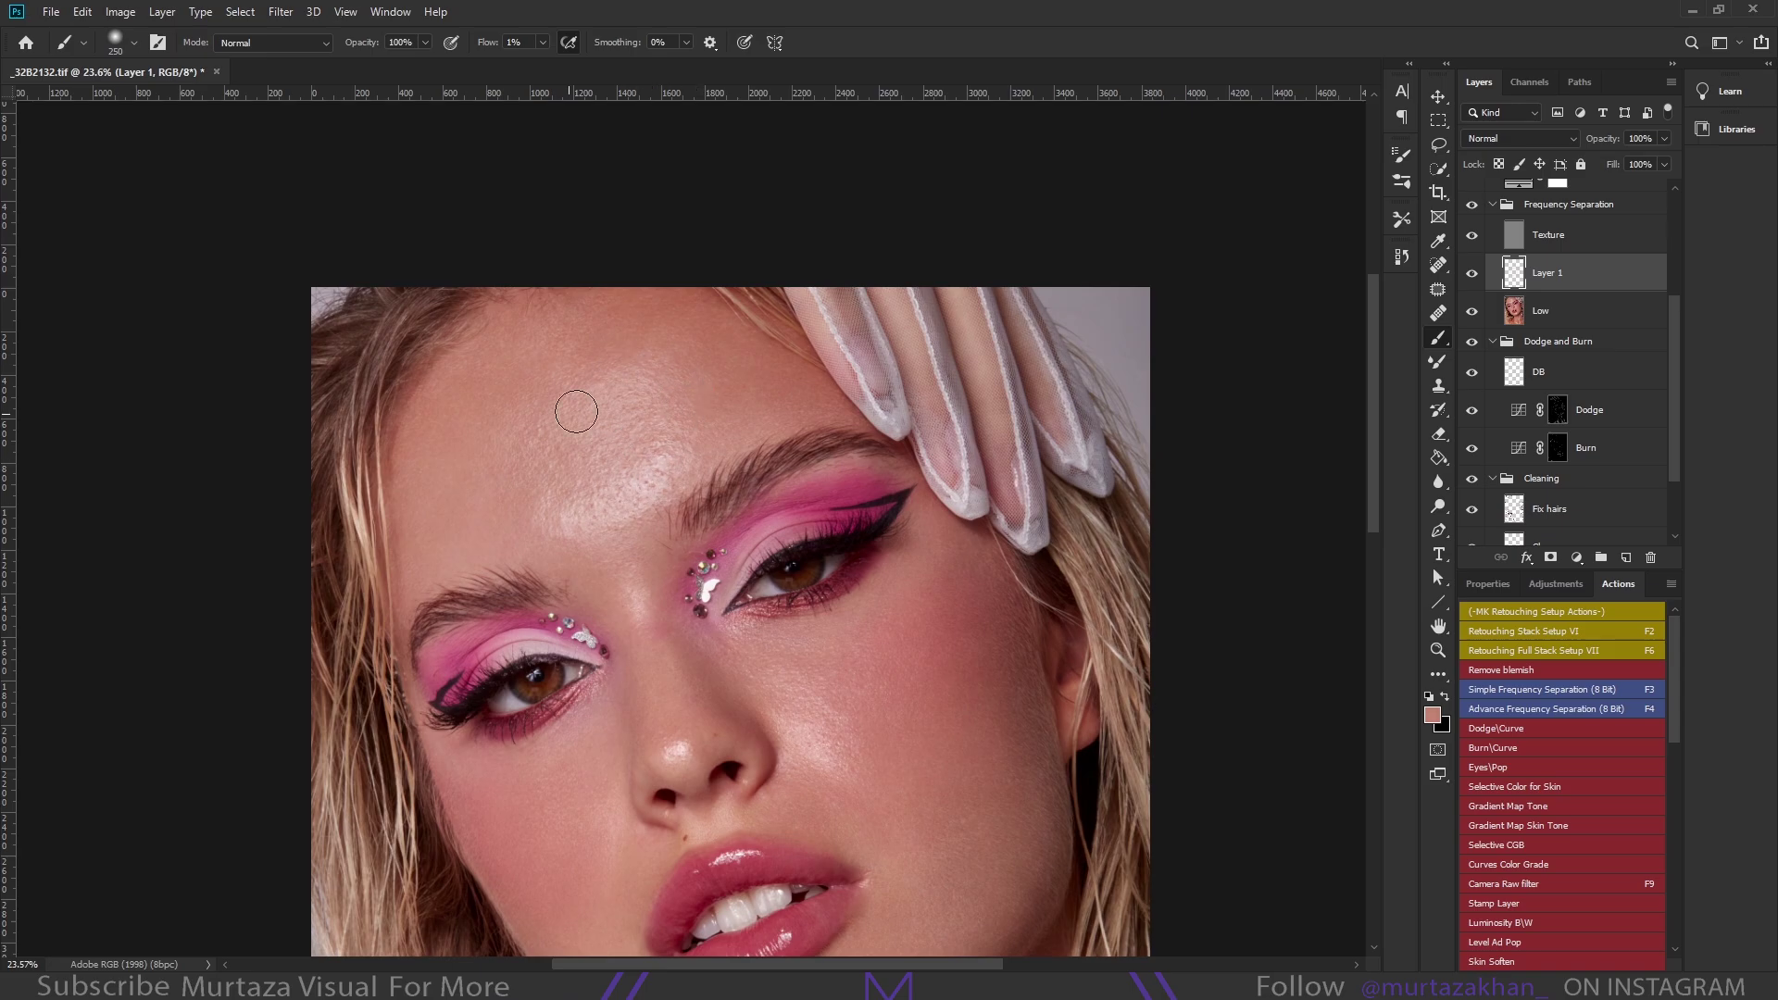
pyautogui.scroll(-3, 576, 411)
pyautogui.hotkey('ctrl', '-')
pyautogui.press(']')
pyautogui.press(']')
pyautogui.press(']')
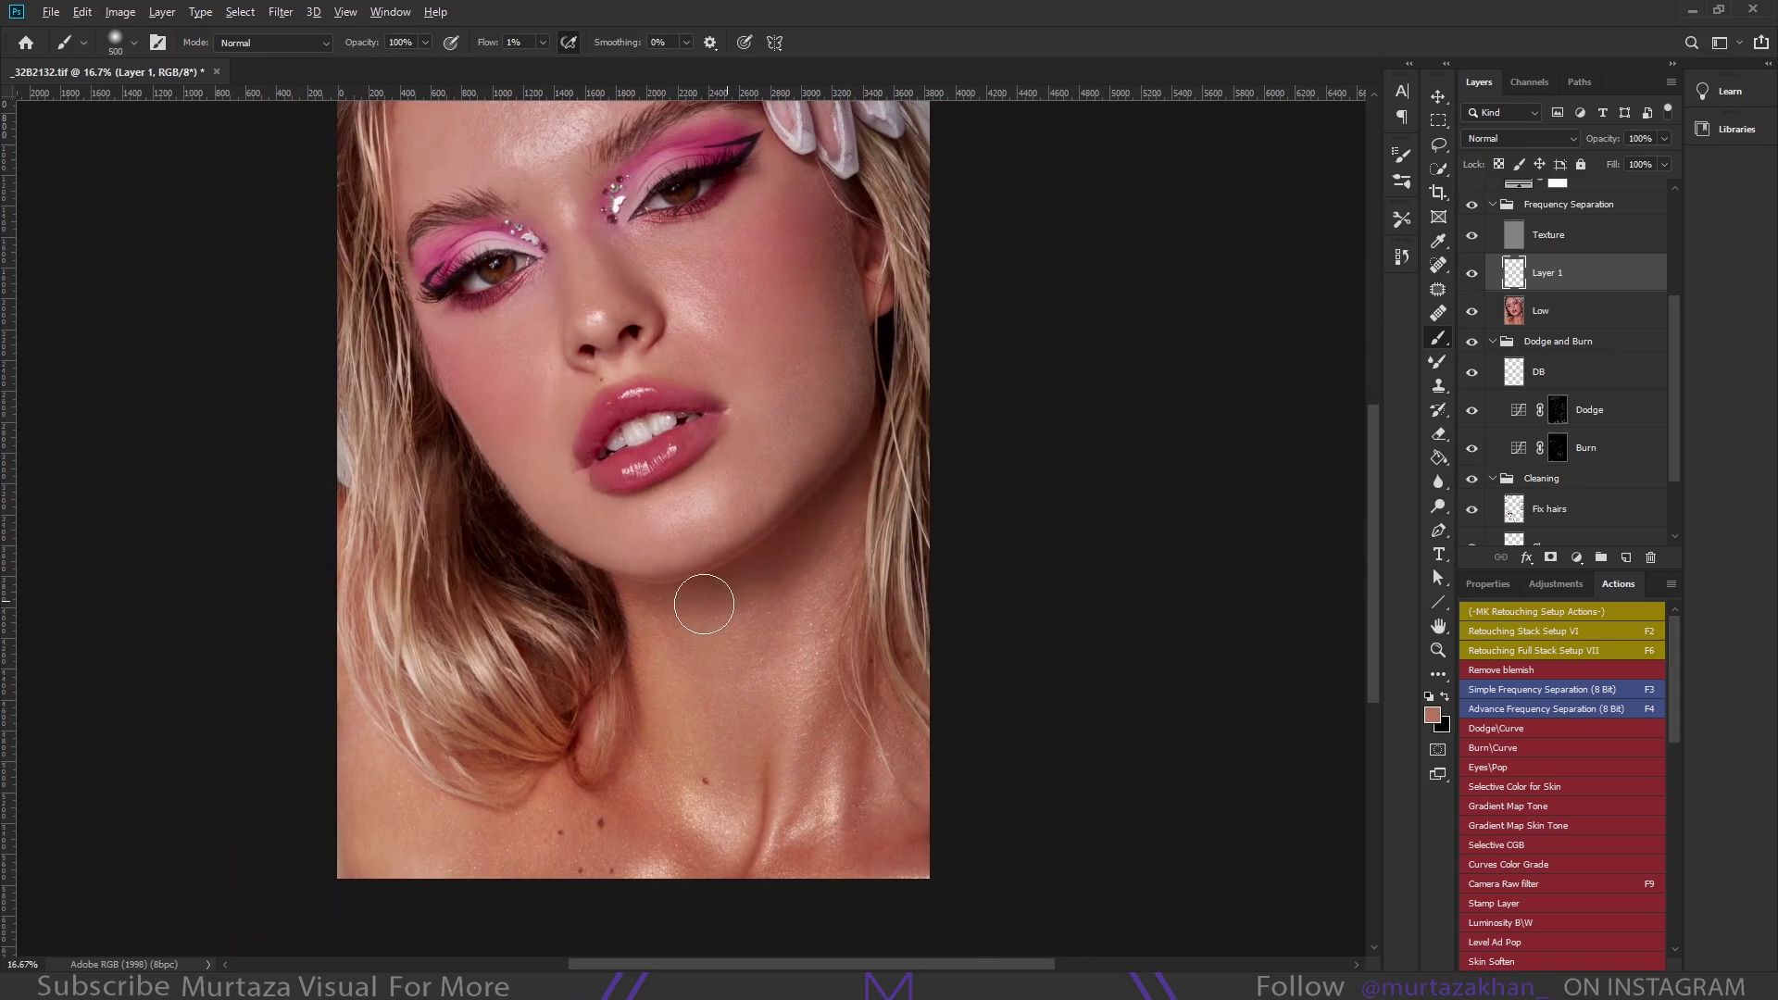
pyautogui.keyDown('alt'); pyautogui.click(694, 758); pyautogui.keyUp('alt')
pyautogui.keyDown('alt'); pyautogui.click(648, 812); pyautogui.keyUp('alt')
# Zoom the view in on the portrait's face
pyautogui.press('z')
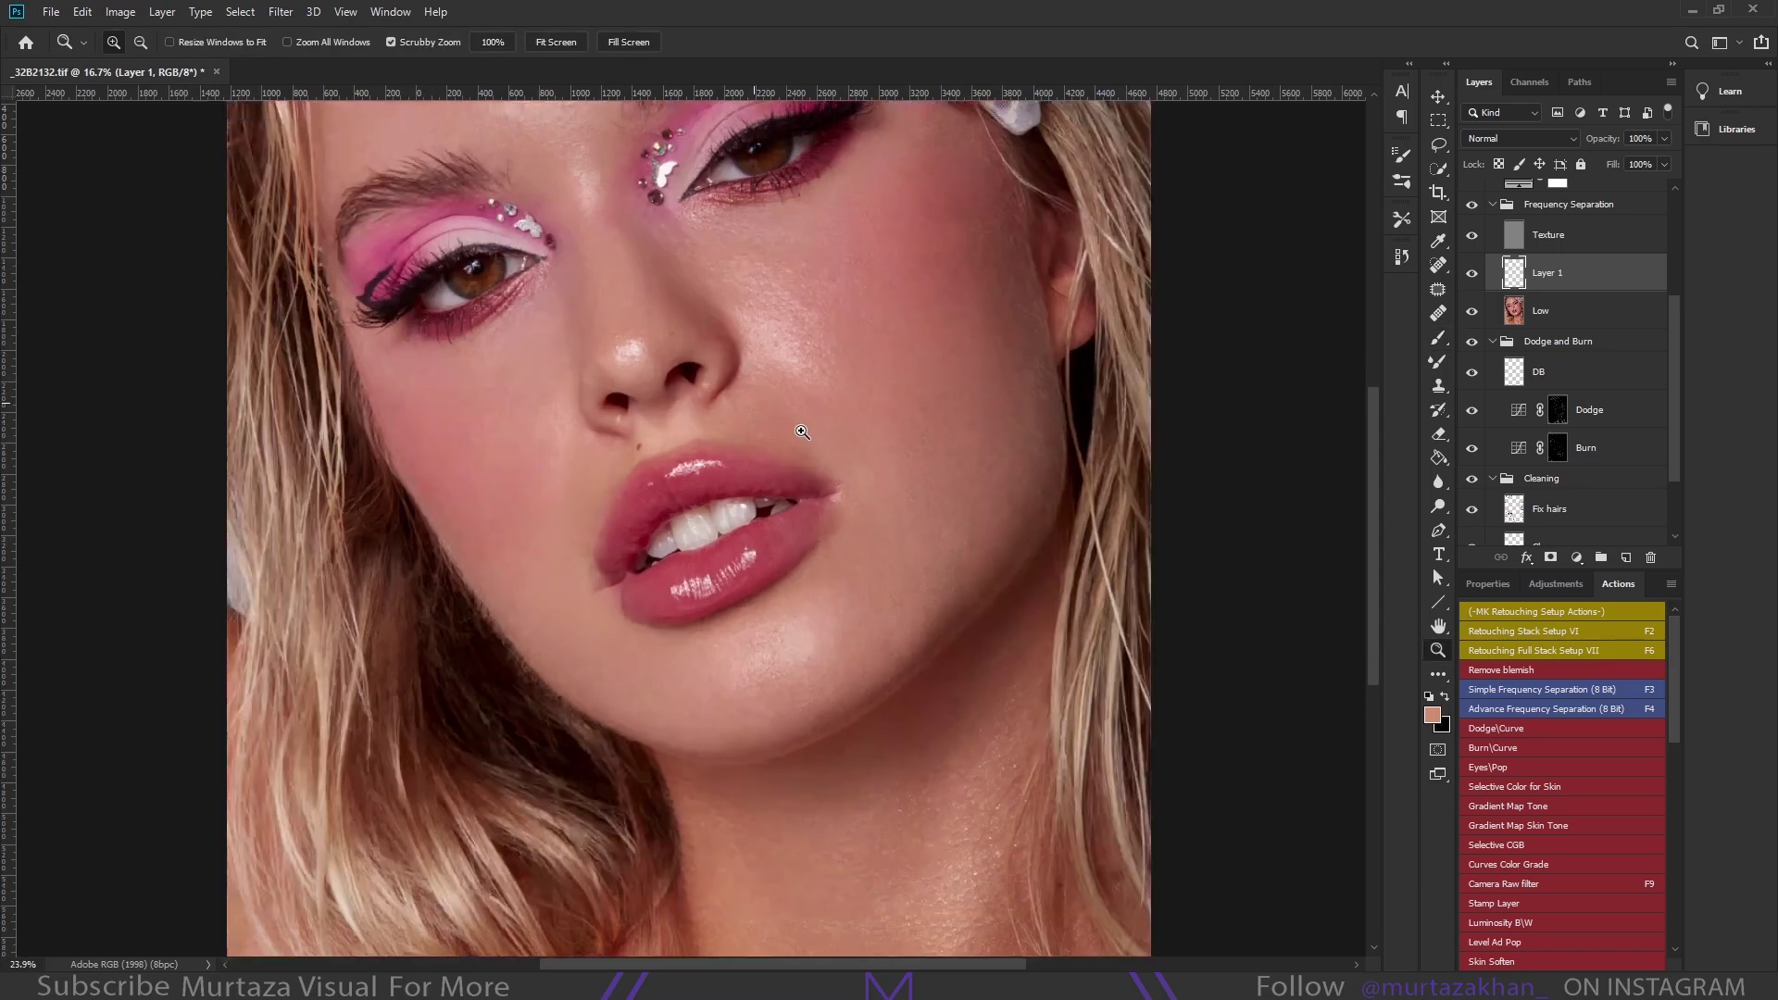
pyautogui.moveTo(396, 785); pyautogui.dragTo(555, 785)
pyautogui.scroll(-3, 1616, 432)
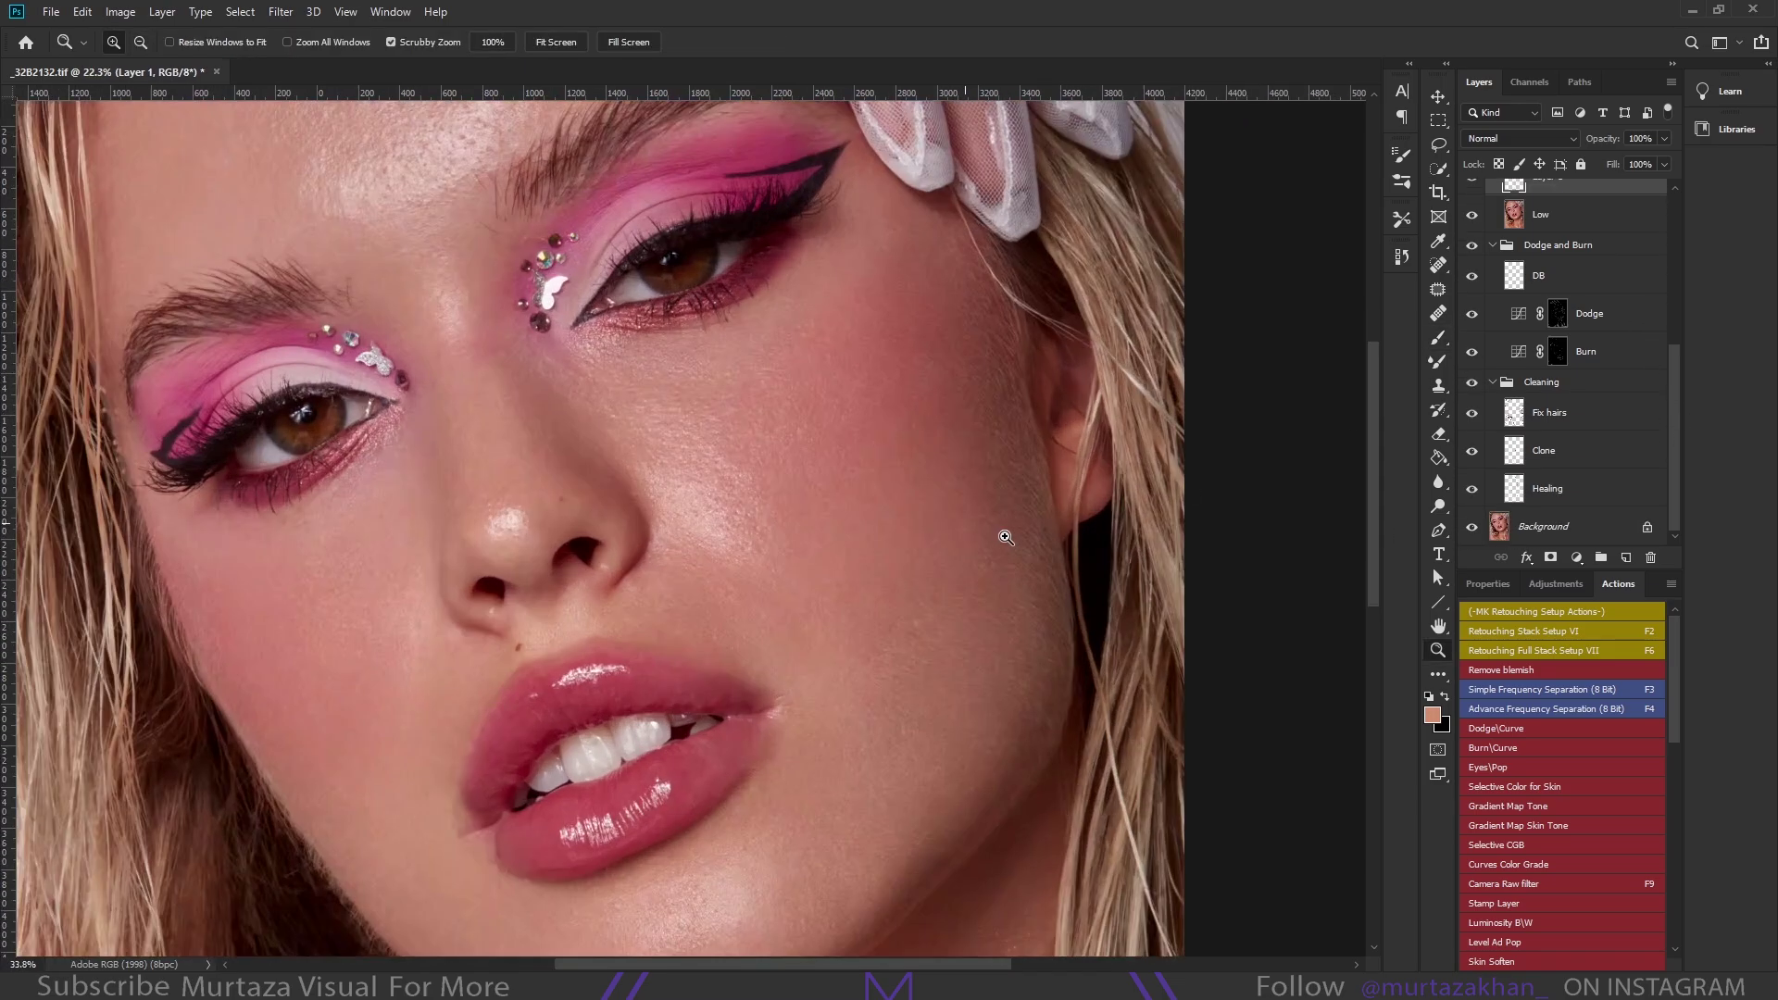
pyautogui.moveTo(354, 751); pyautogui.dragTo(639, 751)
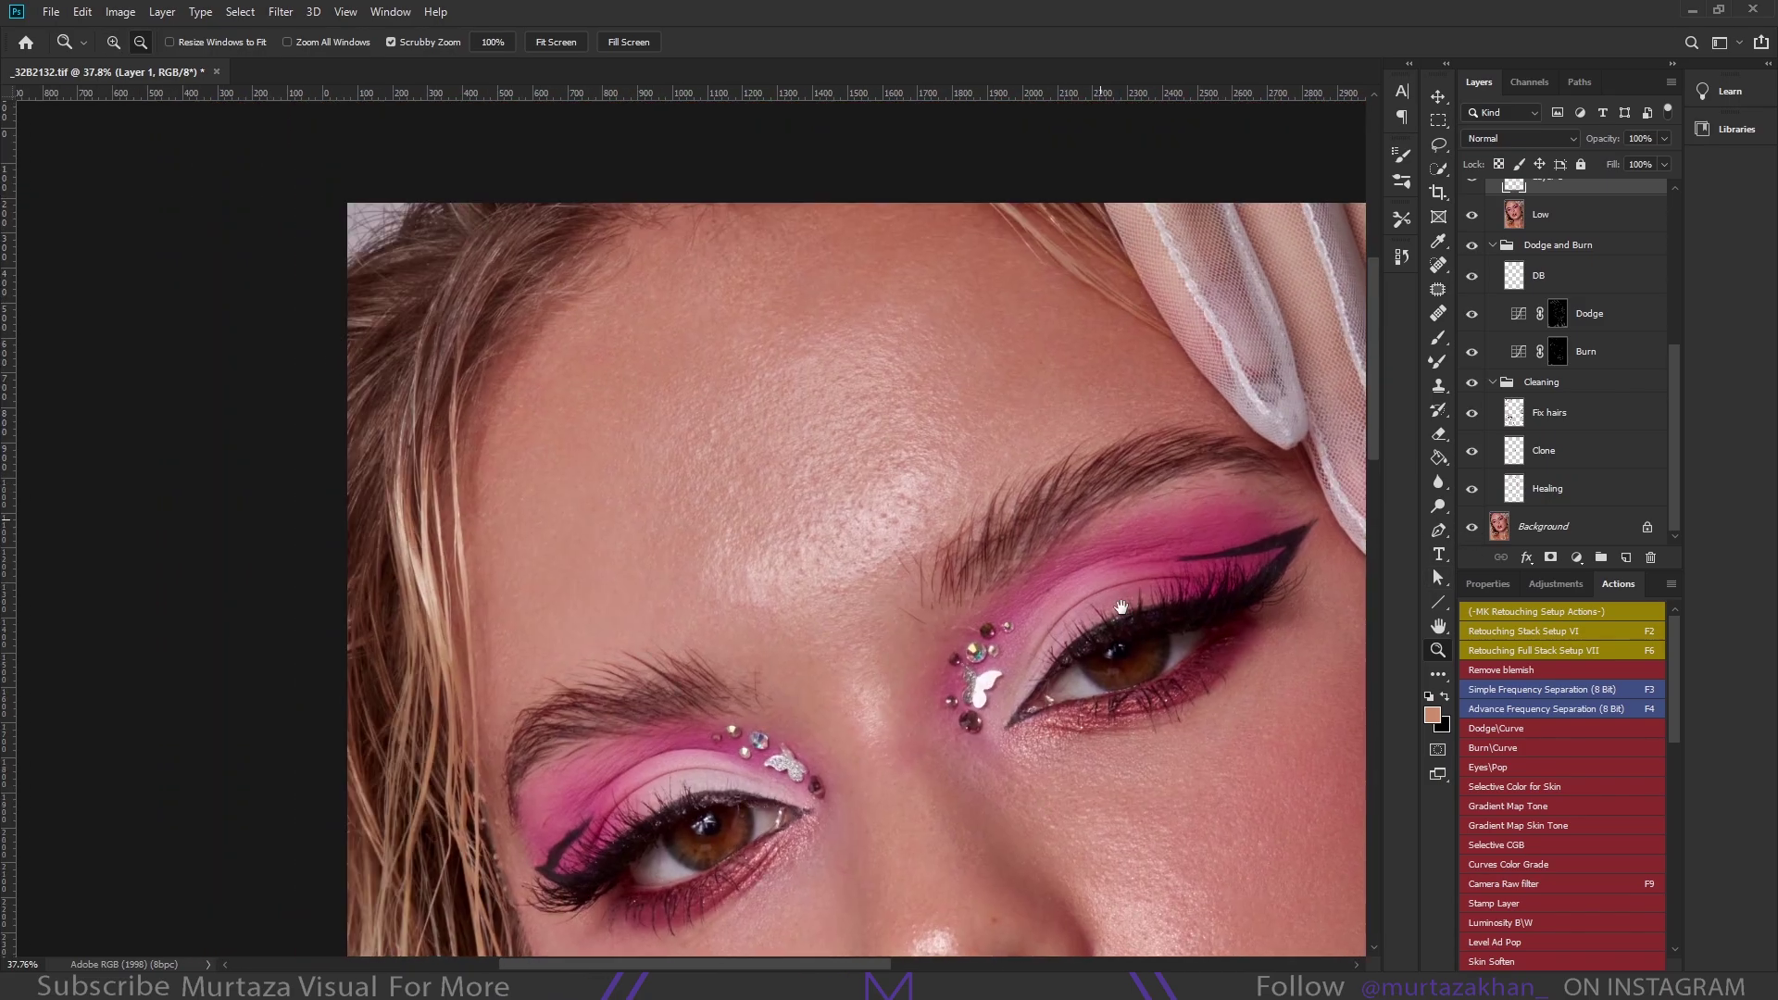
# Toggle the retouching layers for before/after, then show the Burn mask alone
pyautogui.keyDown('alt'); pyautogui.click(1472, 526); pyautogui.keyUp('alt')
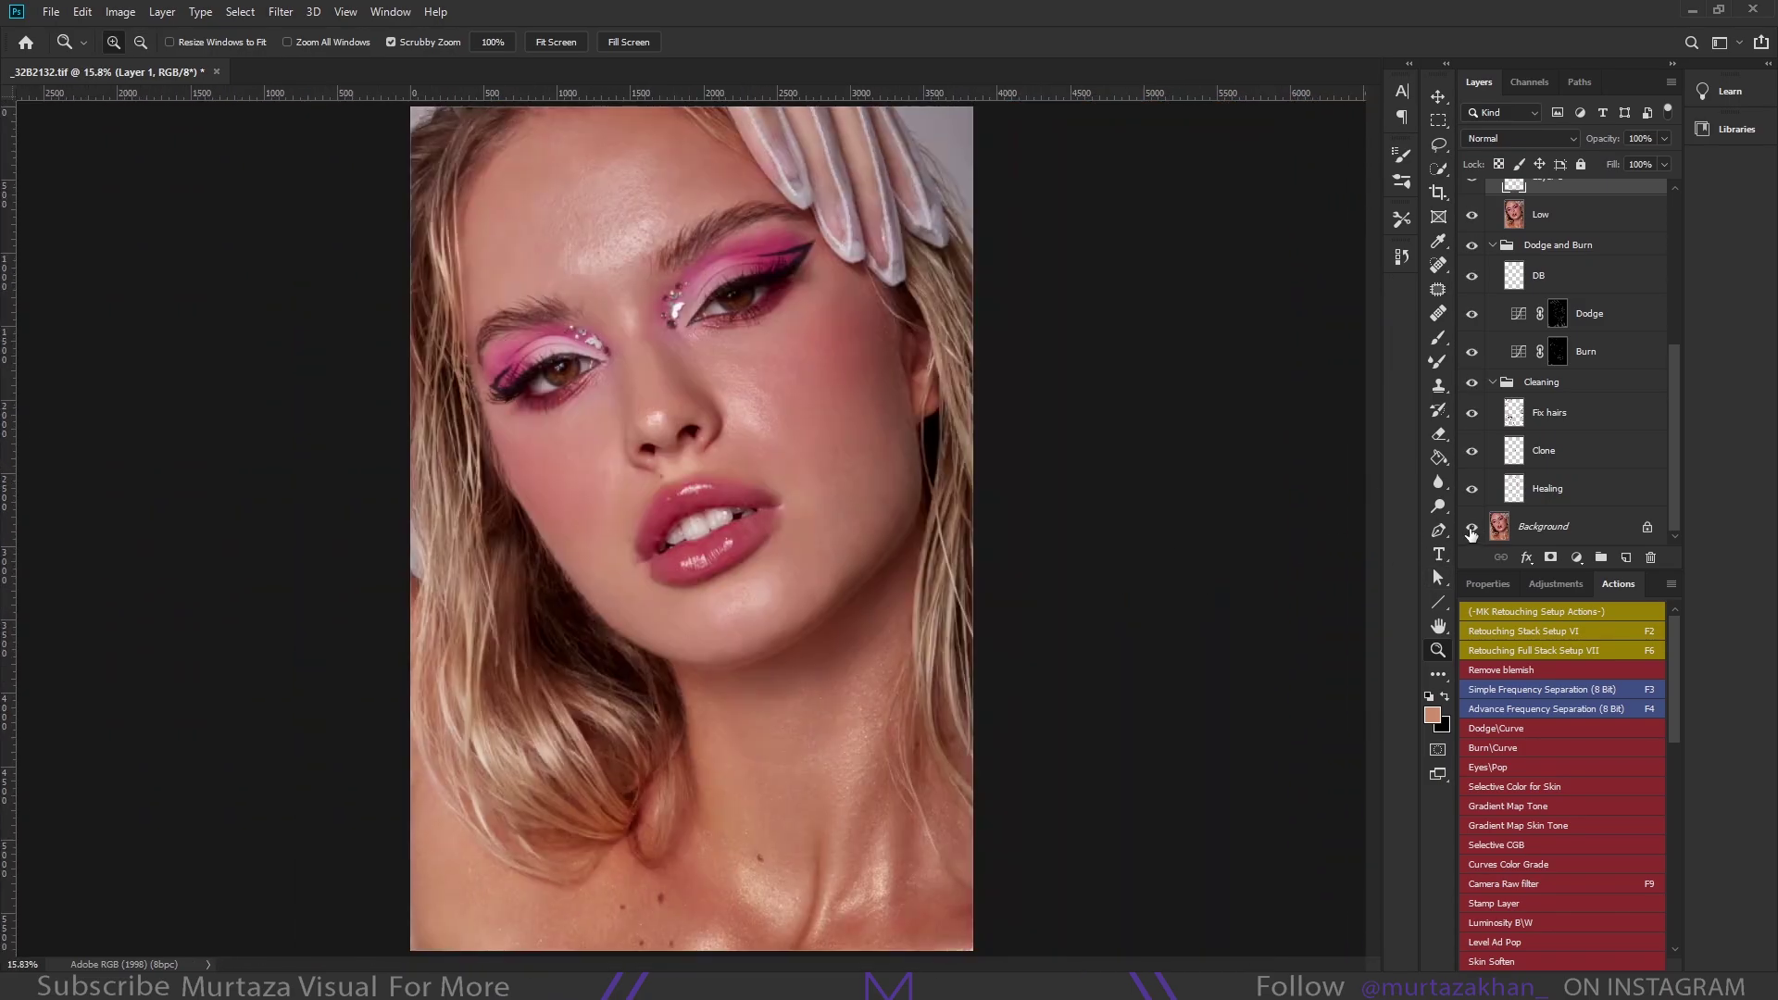
pyautogui.keyDown('alt'); pyautogui.click(1471, 528); pyautogui.keyUp('alt')
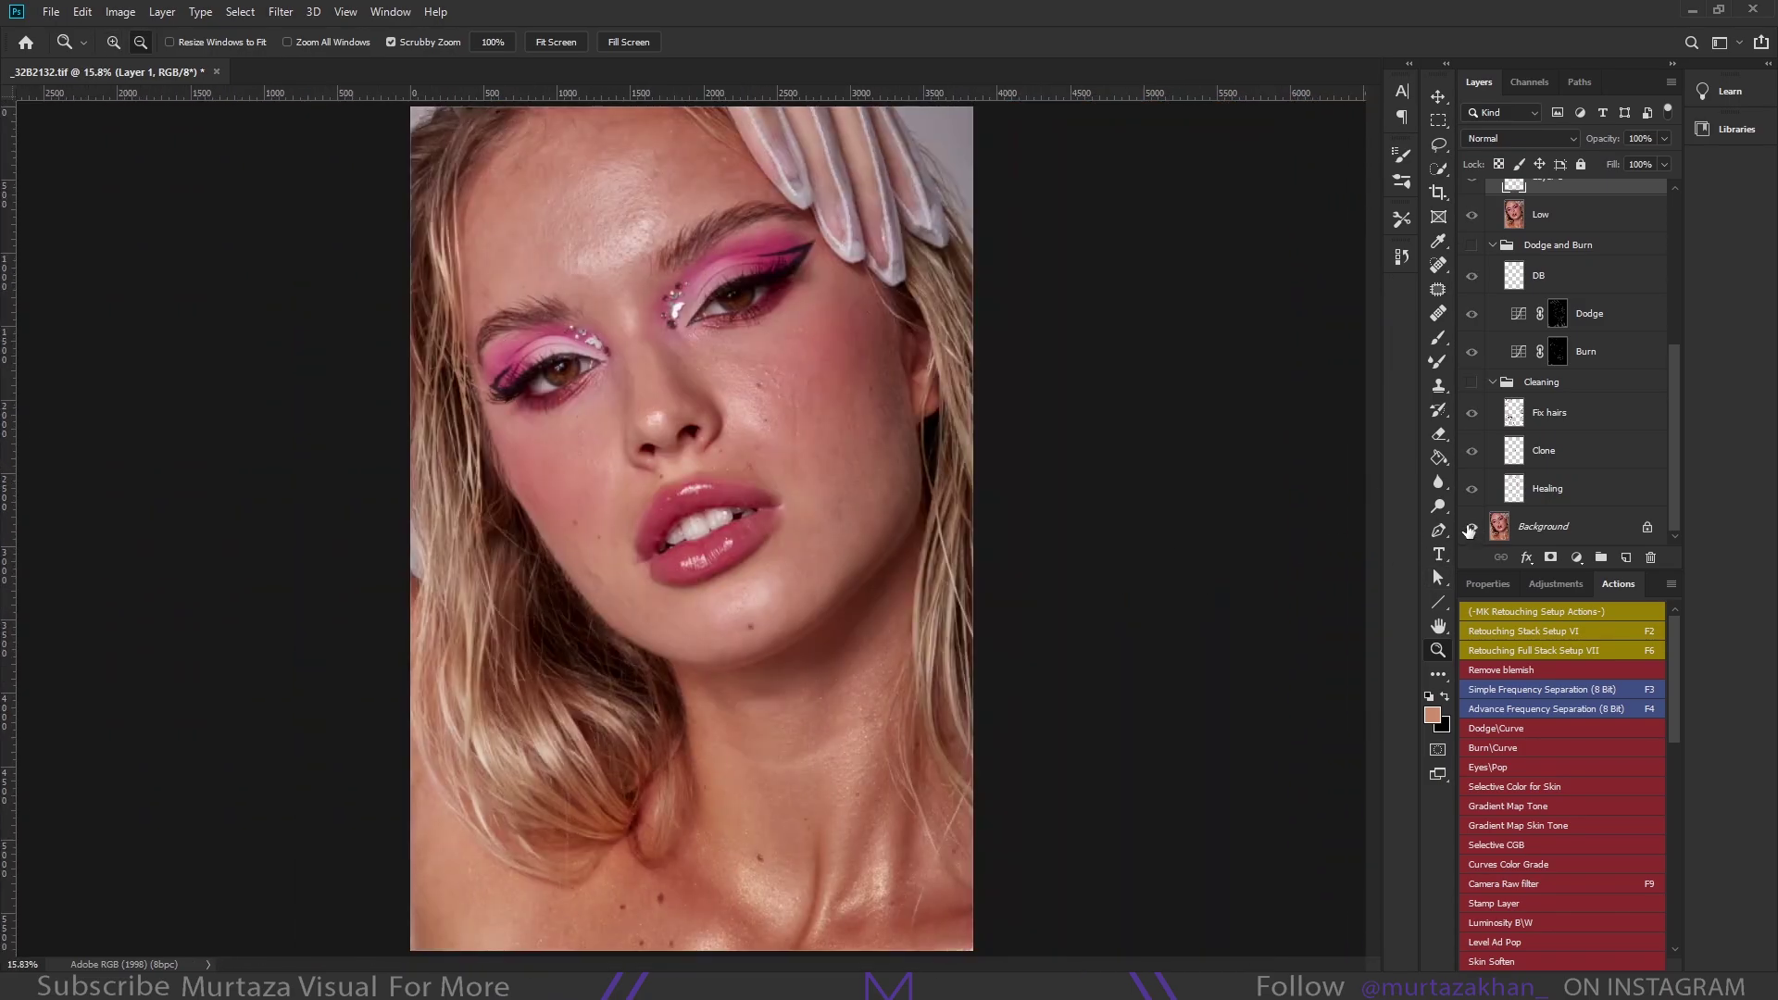
pyautogui.keyDown('alt'); pyautogui.click(1471, 528); pyautogui.keyUp('alt')
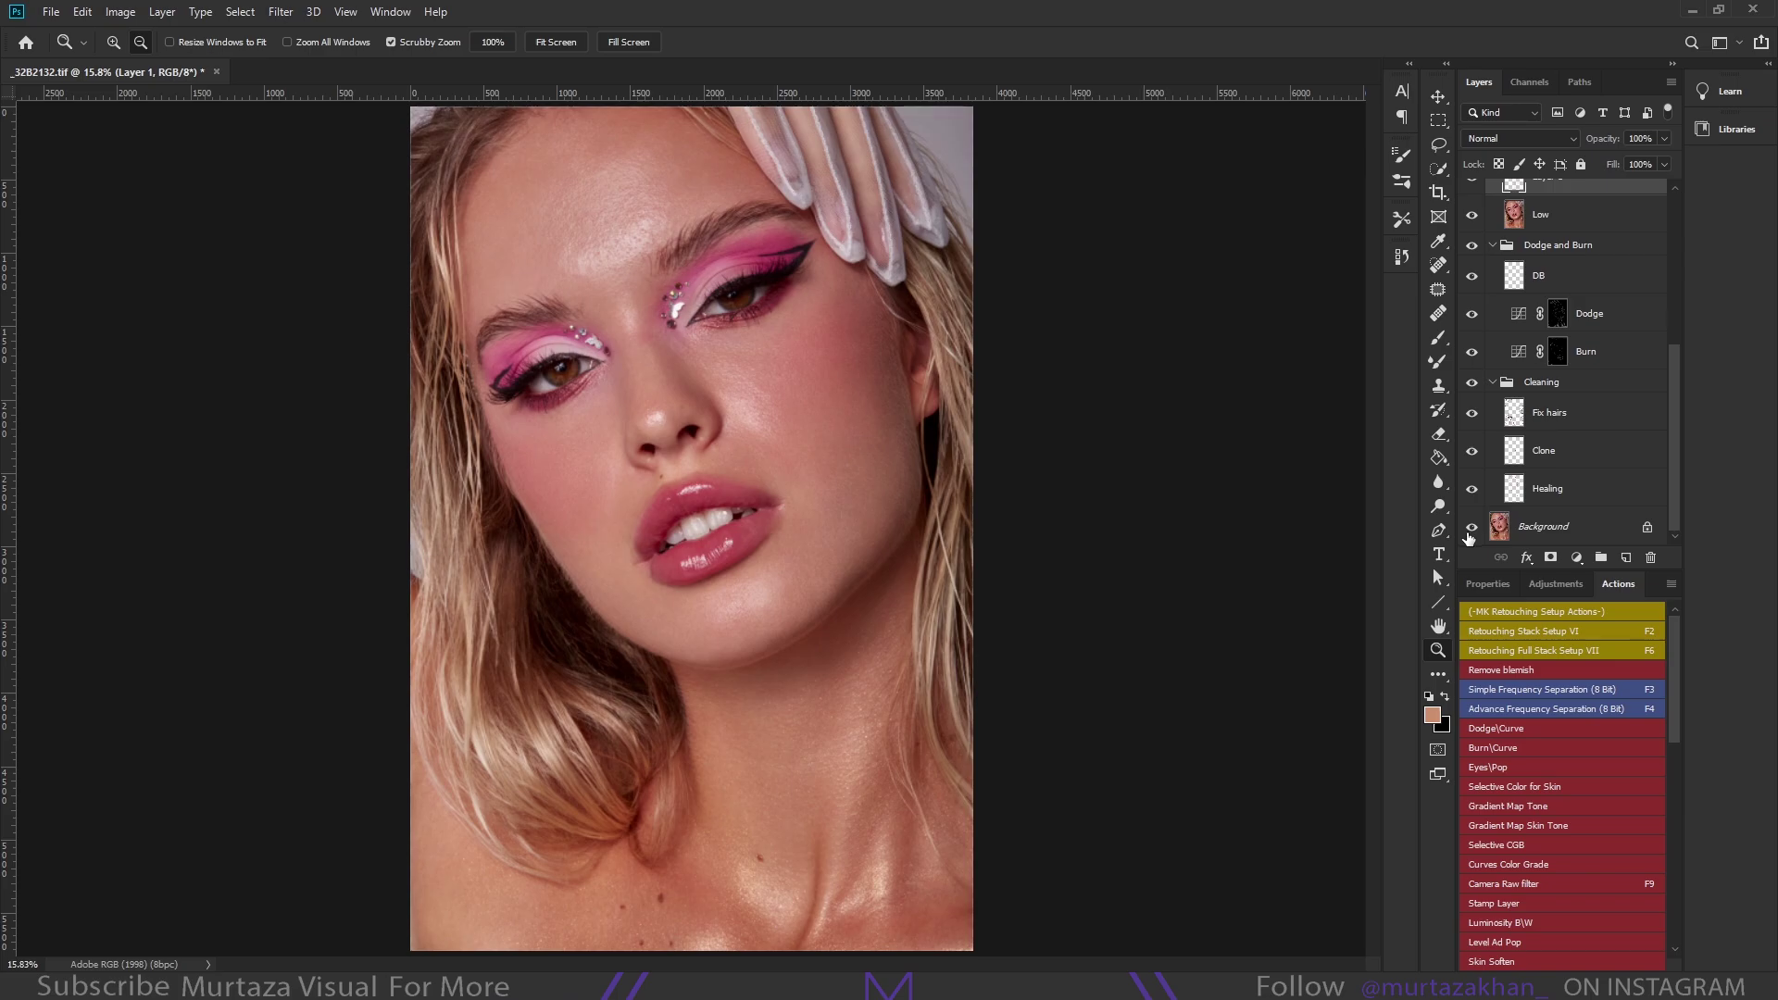
pyautogui.keyDown('alt'); pyautogui.click(1471, 528); pyautogui.keyUp('alt')
pyautogui.keyDown('alt'); pyautogui.click(1471, 527); pyautogui.keyUp('alt')
pyautogui.keyDown('alt'); pyautogui.click(1556, 357); pyautogui.keyUp('alt')
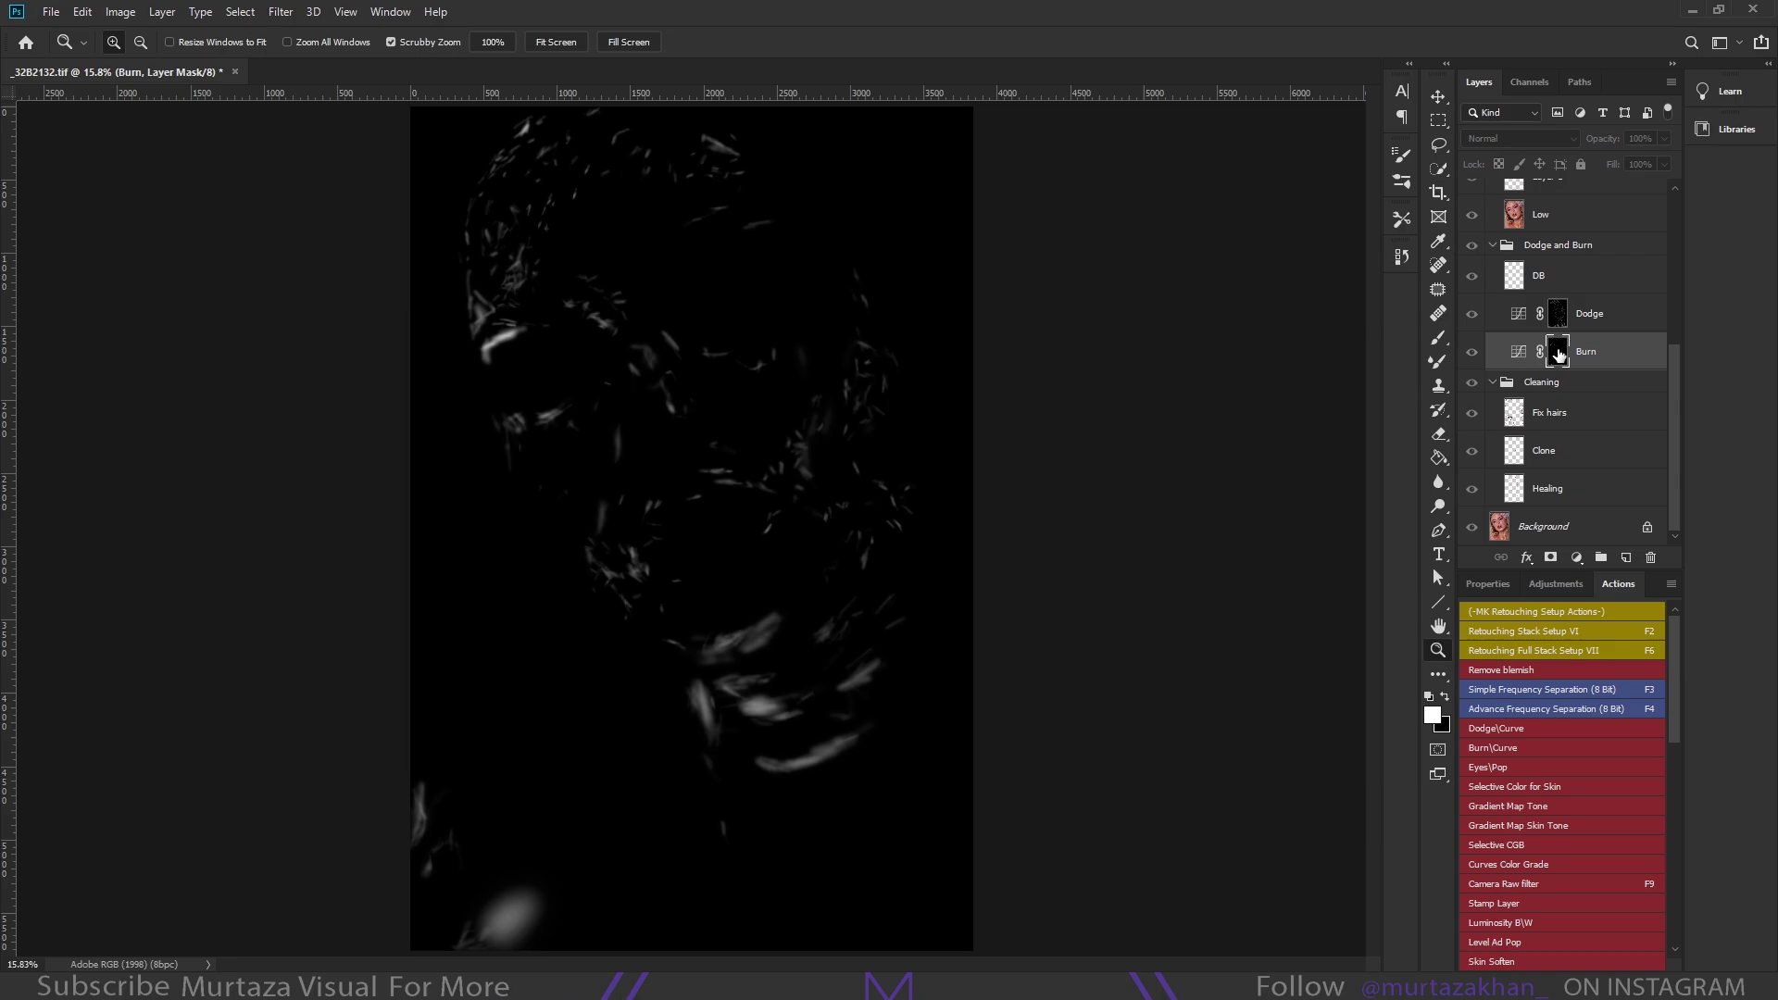
# Leave the Burn mask, view the Dodge mask alone, then return to the photo
pyautogui.keyDown('alt'); pyautogui.click(1561, 346); pyautogui.keyUp('alt')
pyautogui.click(1557, 317)
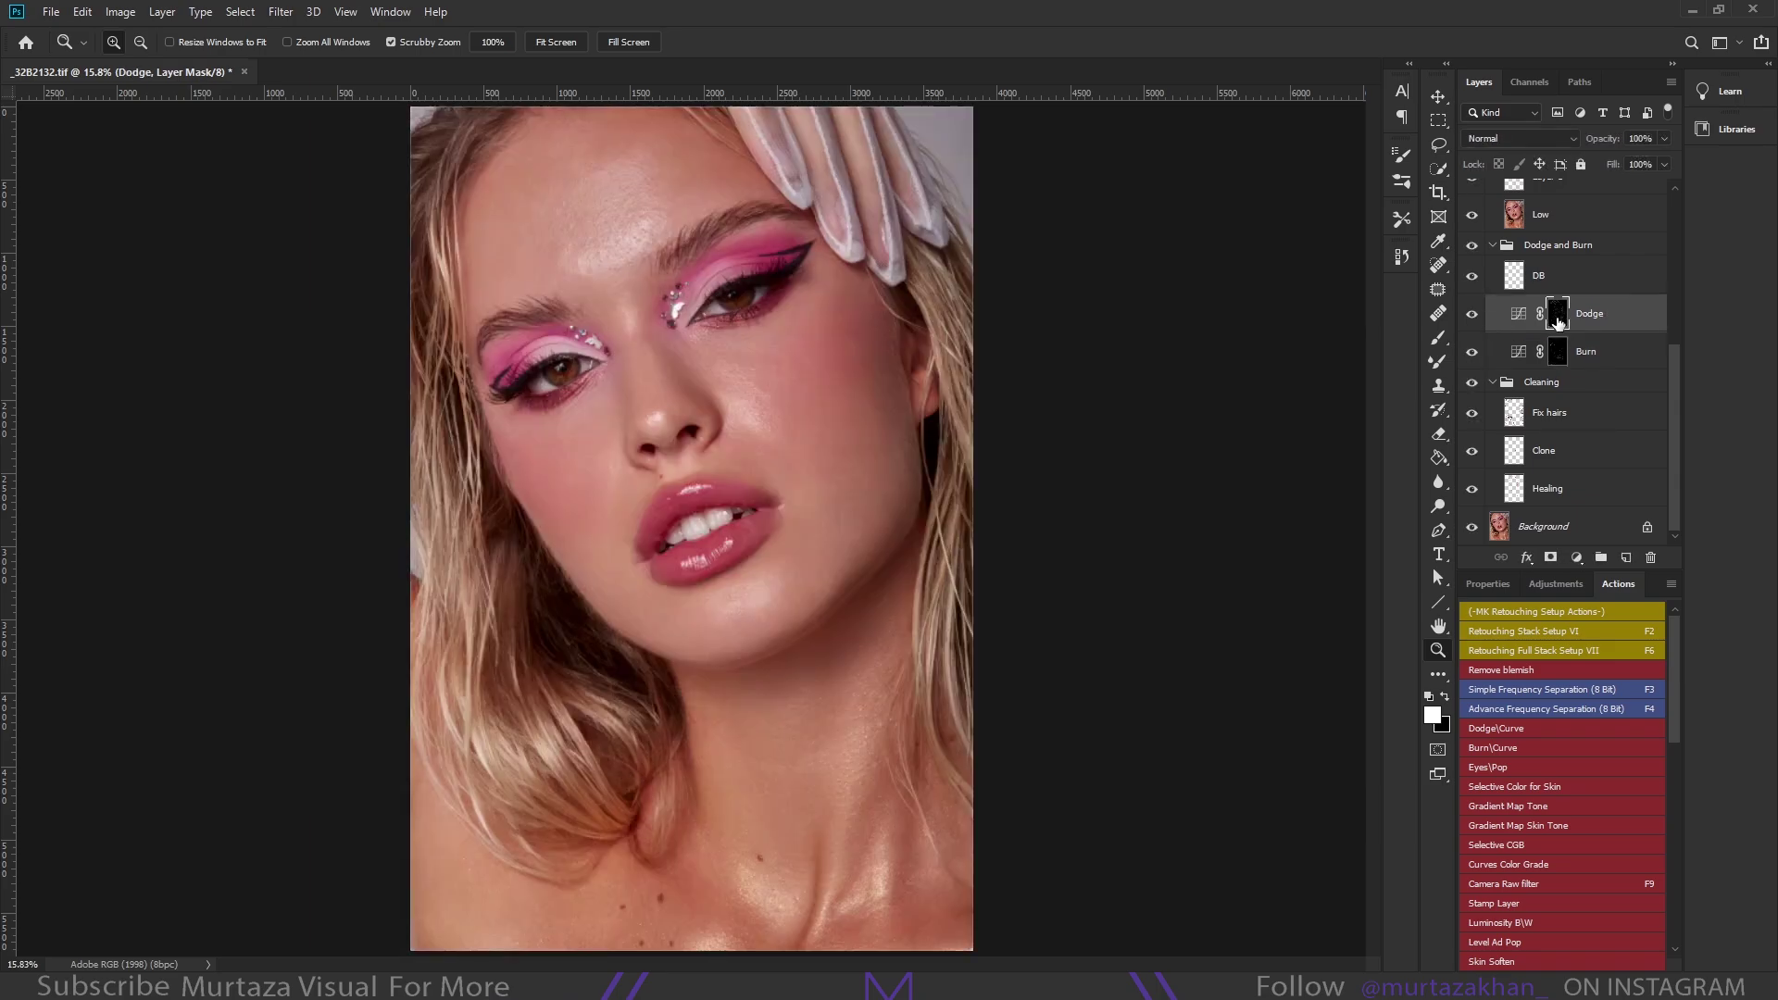
pyautogui.keyDown('alt'); pyautogui.click(1557, 317); pyautogui.keyUp('alt')
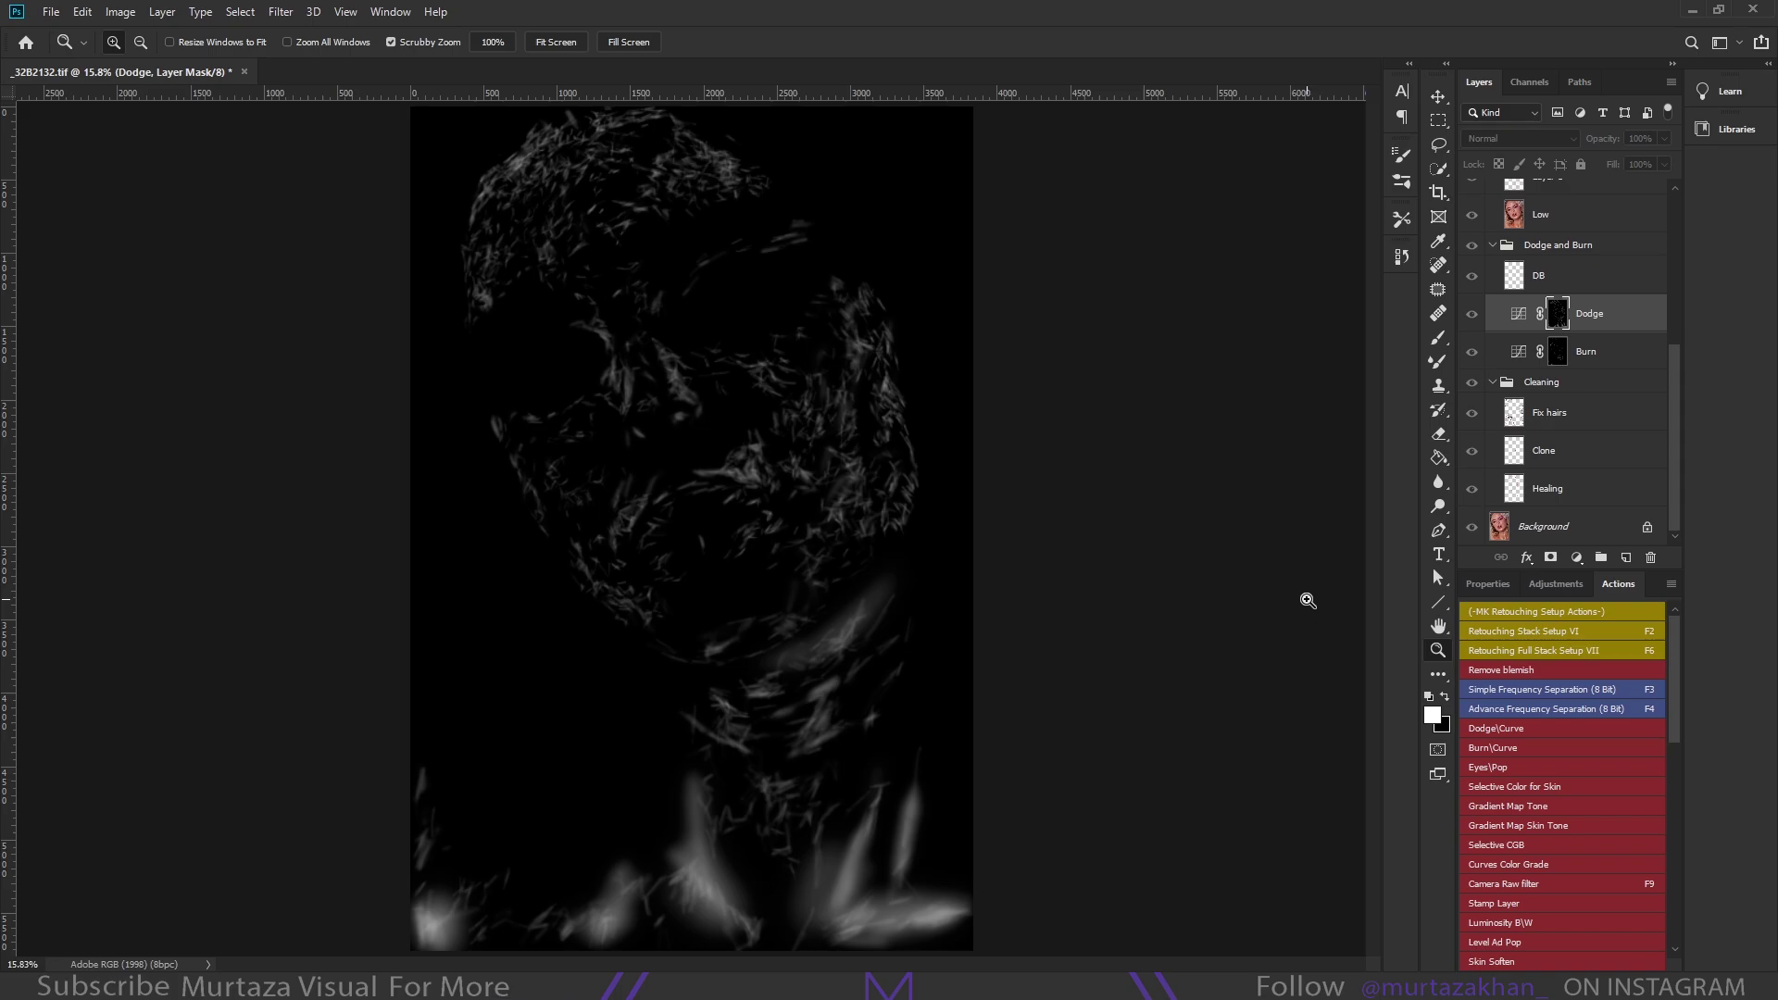
pyautogui.keyDown('alt'); pyautogui.click(1555, 319); pyautogui.keyUp('alt')
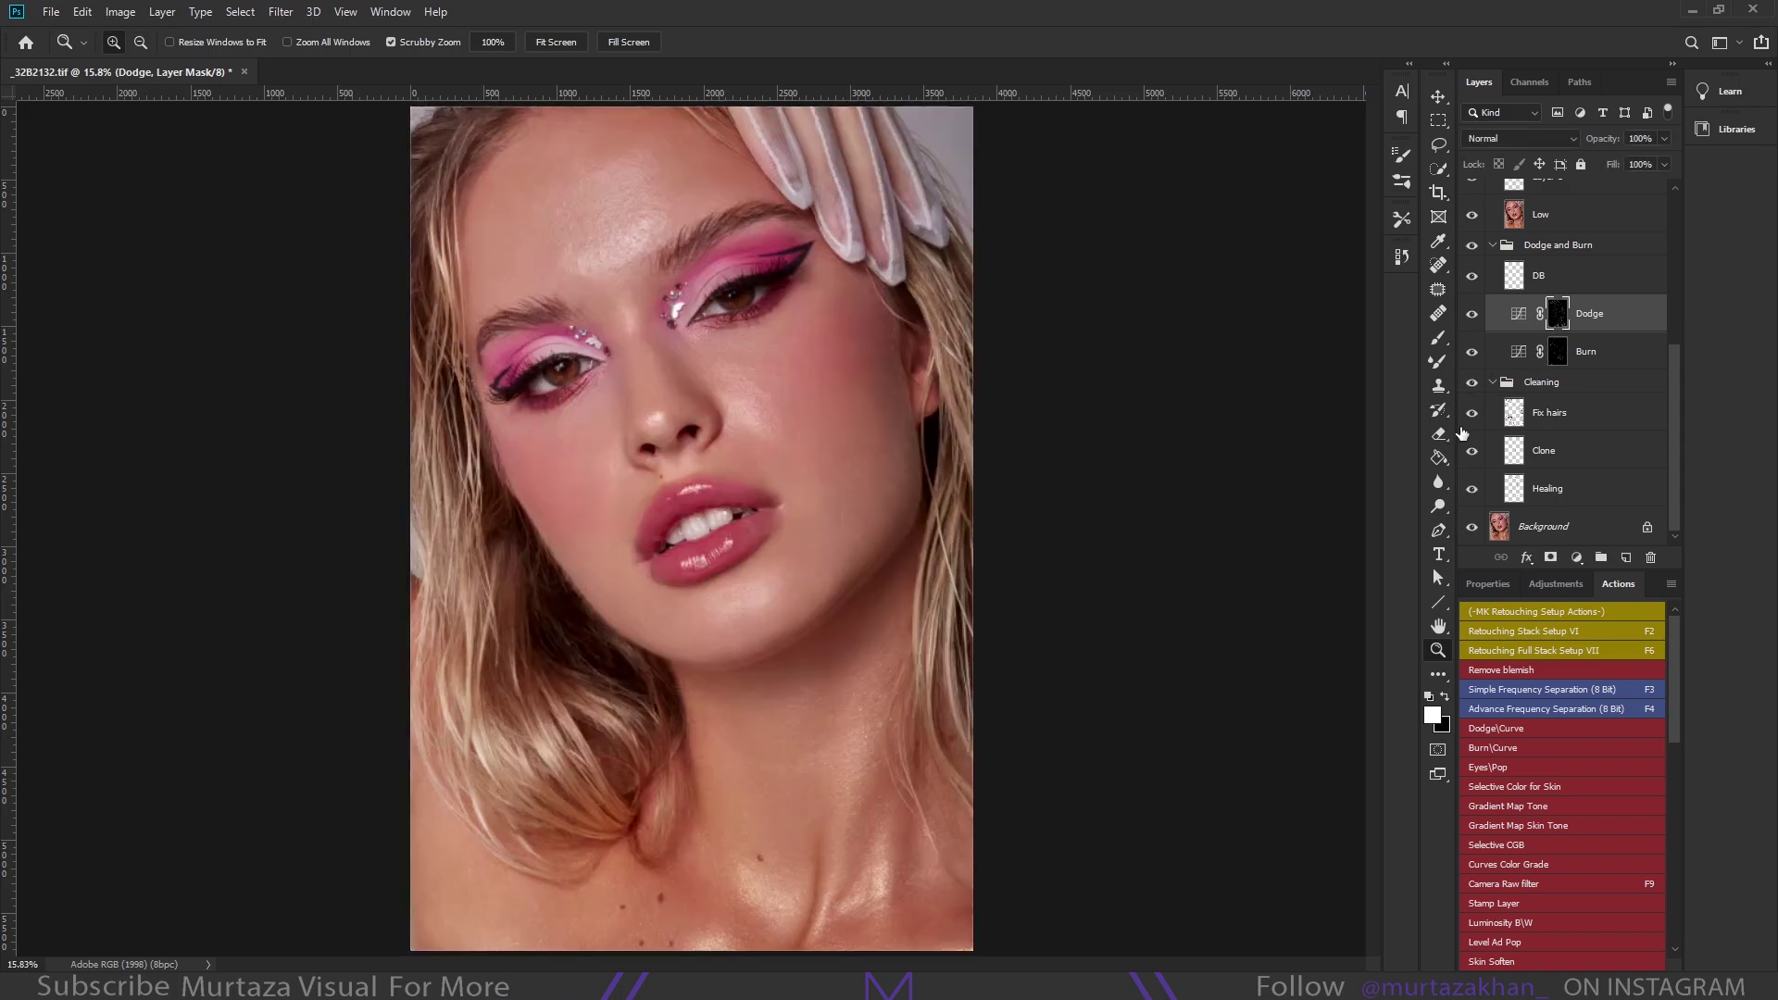
# Hide and show the retouching layers twice to compare original and retouched skin
pyautogui.keyDown('alt'); pyautogui.click(1470, 528); pyautogui.keyUp('alt')
pyautogui.keyDown('alt'); pyautogui.click(1471, 529); pyautogui.keyUp('alt')
pyautogui.keyDown('alt'); pyautogui.click(1470, 528); pyautogui.keyUp('alt')
pyautogui.keyDown('alt'); pyautogui.click(1470, 528); pyautogui.keyUp('alt')
pyautogui.press('alt')
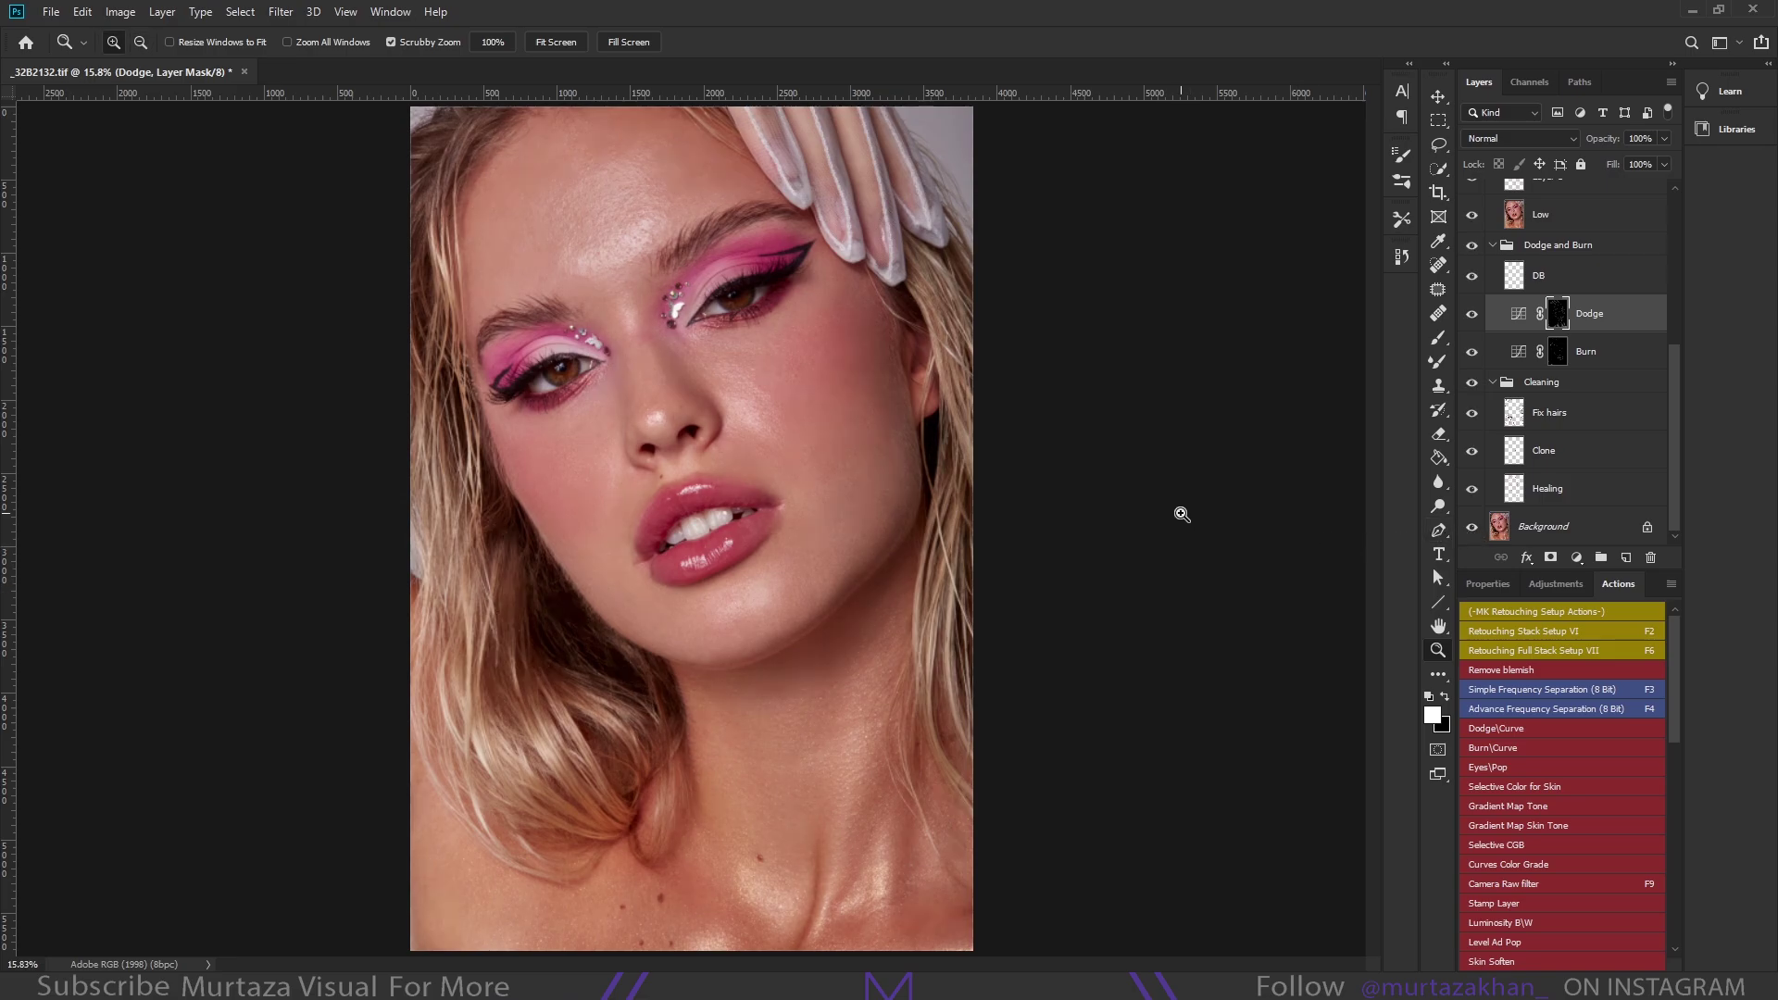